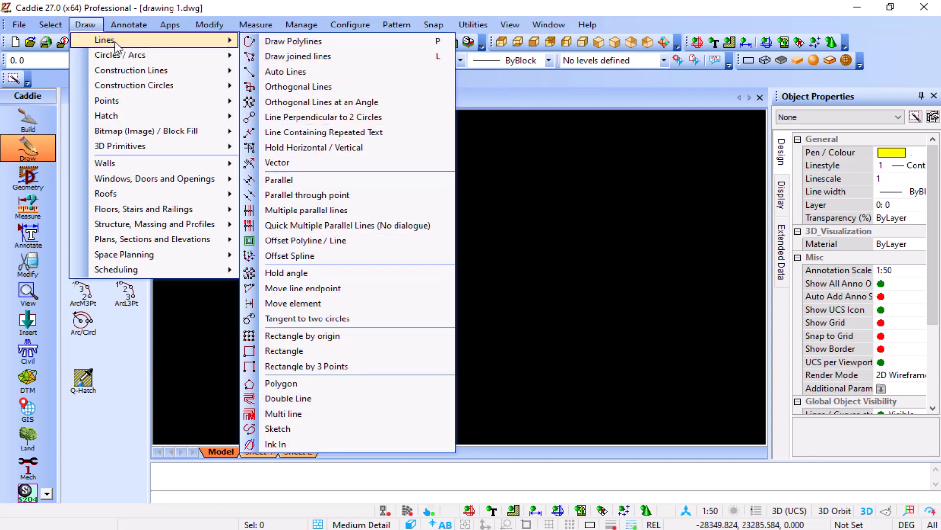
{"action": "left_click", "coordinate": [86, 24]}
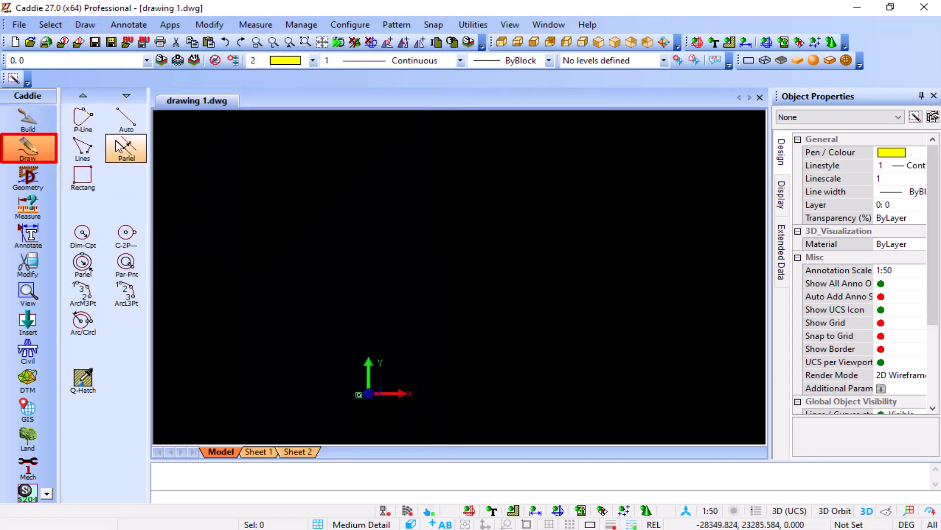
{"action": "left_click", "coordinate": [27, 120]}
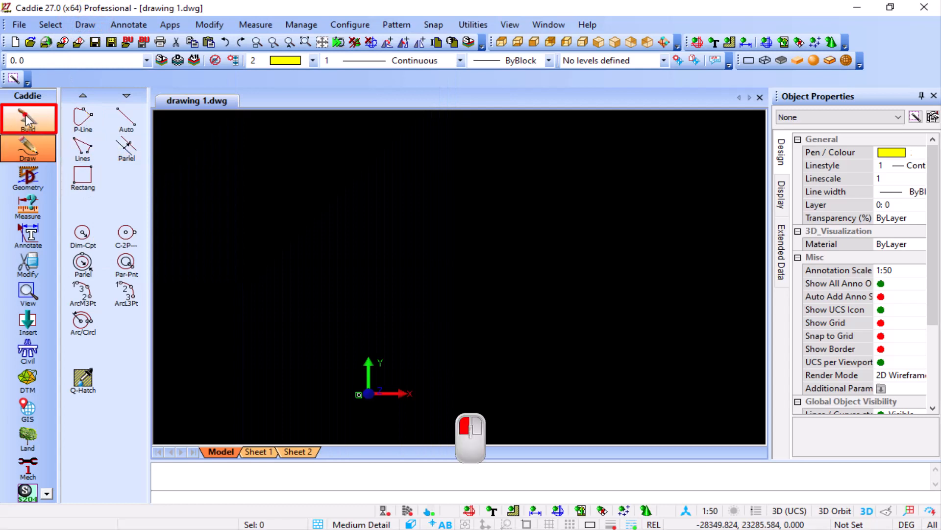
{"action": "left_click", "coordinate": [29, 179]}
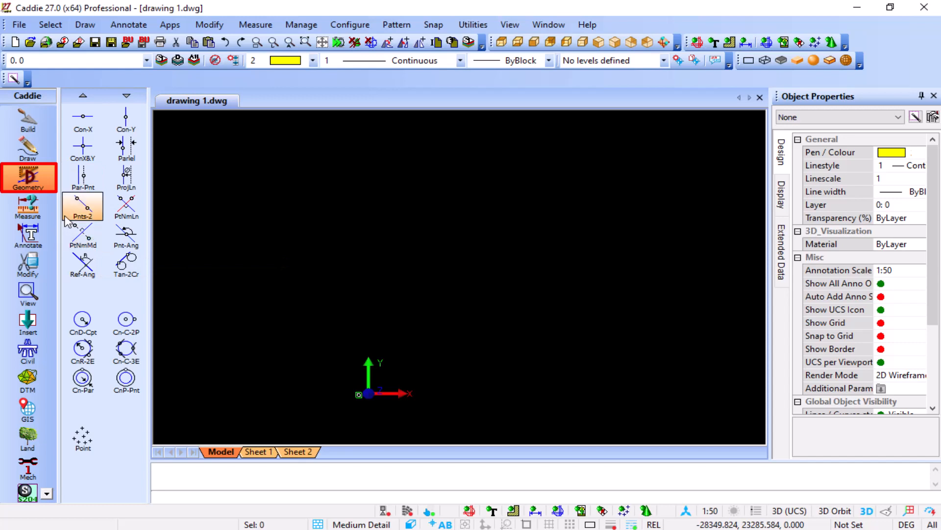
{"action": "left_click", "coordinate": [30, 211]}
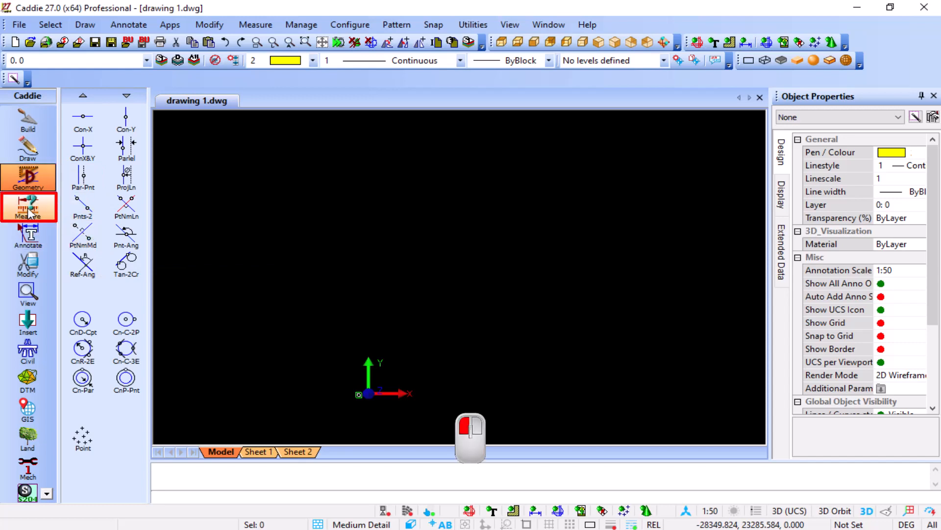
{"action": "left_click", "coordinate": [28, 239]}
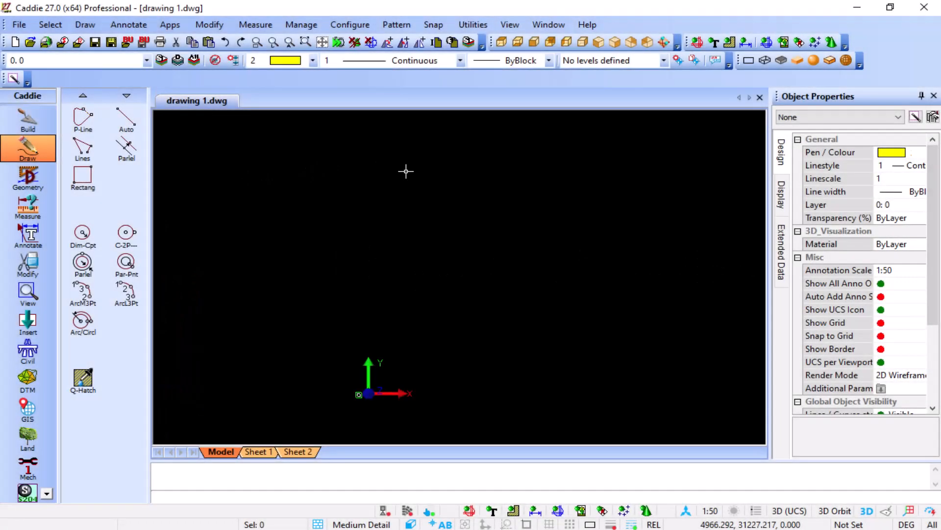
Review the keyboard shortcuts list, checking the entries for Copy, Option End, Free hand points, Move and AutoSnap
{"action": "left_click", "coordinate": [587, 25]}
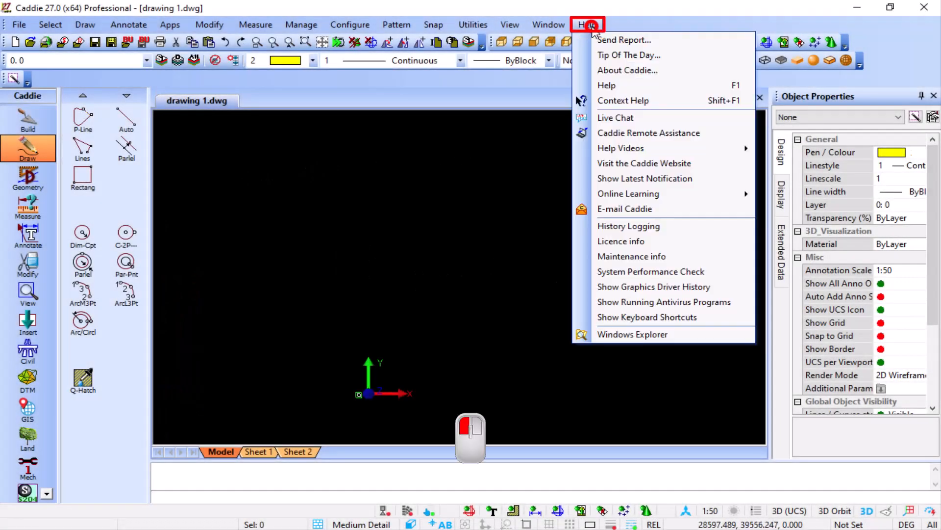
{"action": "left_click", "coordinate": [648, 317]}
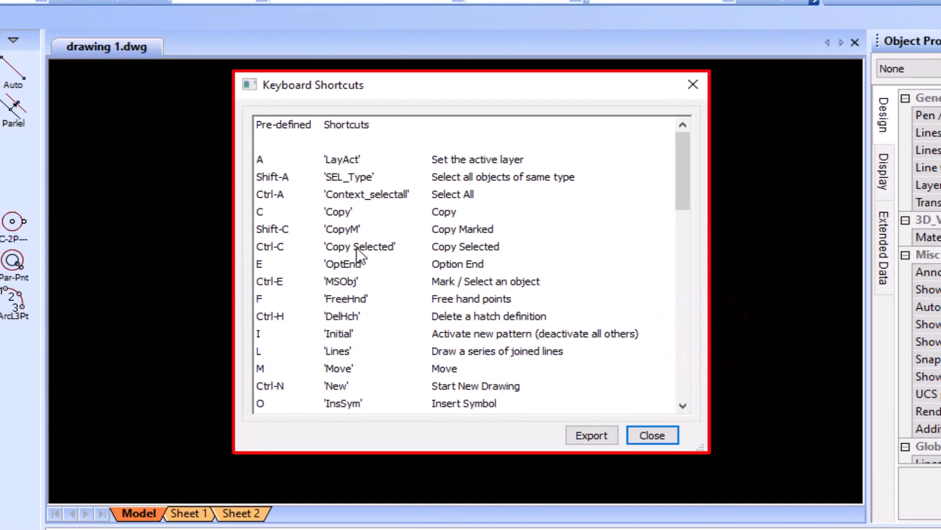
{"action": "left_click", "coordinate": [275, 210]}
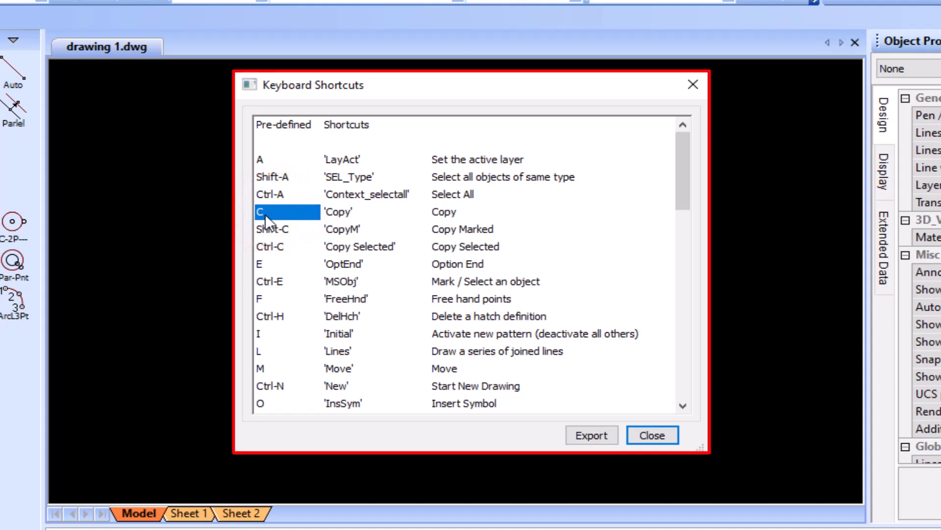
{"action": "left_click", "coordinate": [261, 263]}
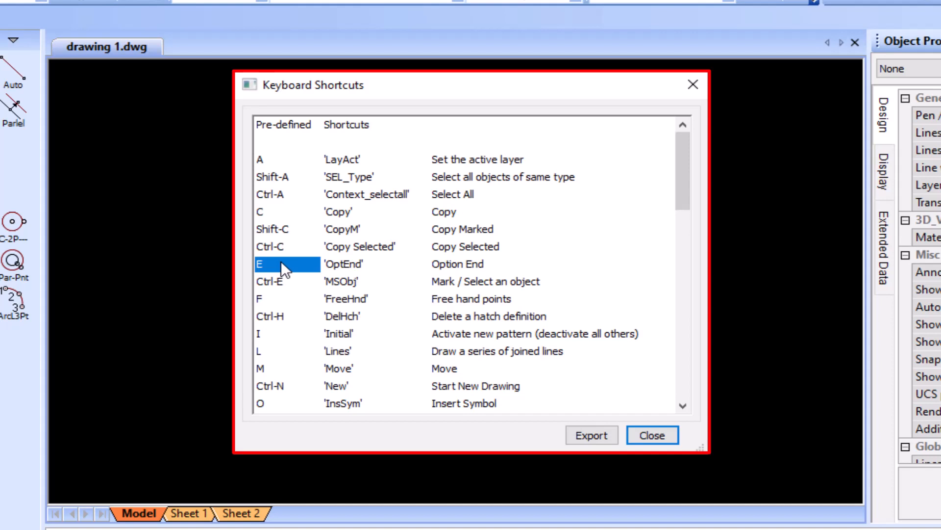
{"action": "left_click", "coordinate": [268, 300]}
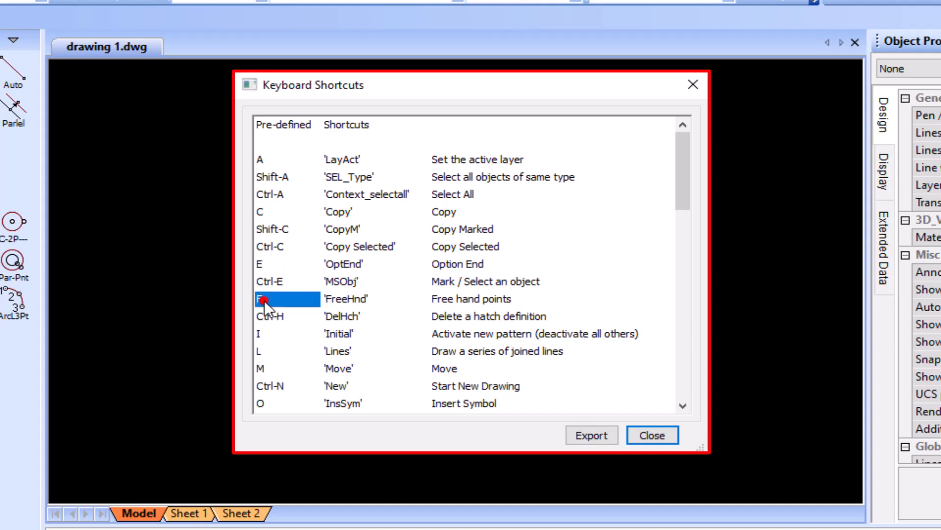
{"action": "scroll", "coordinate": [277, 348], "scroll_direction": "down", "scroll_amount": 2}
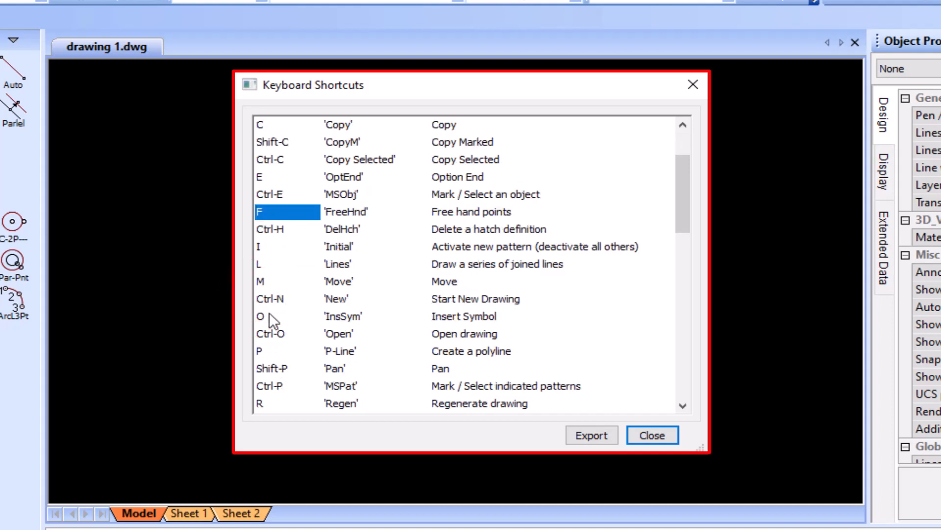
{"action": "left_click", "coordinate": [264, 281]}
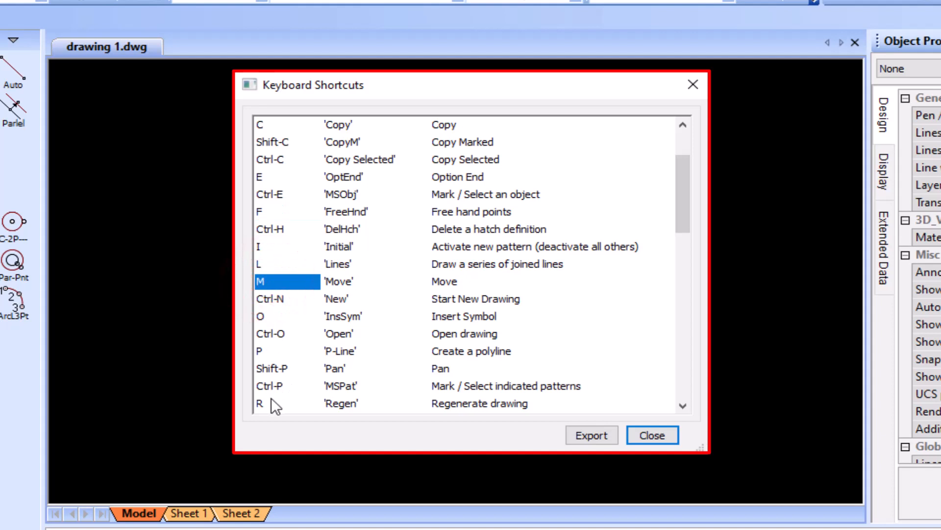
{"action": "scroll", "coordinate": [269, 405], "scroll_direction": "down", "scroll_amount": 2}
{"action": "left_click", "coordinate": [259, 335]}
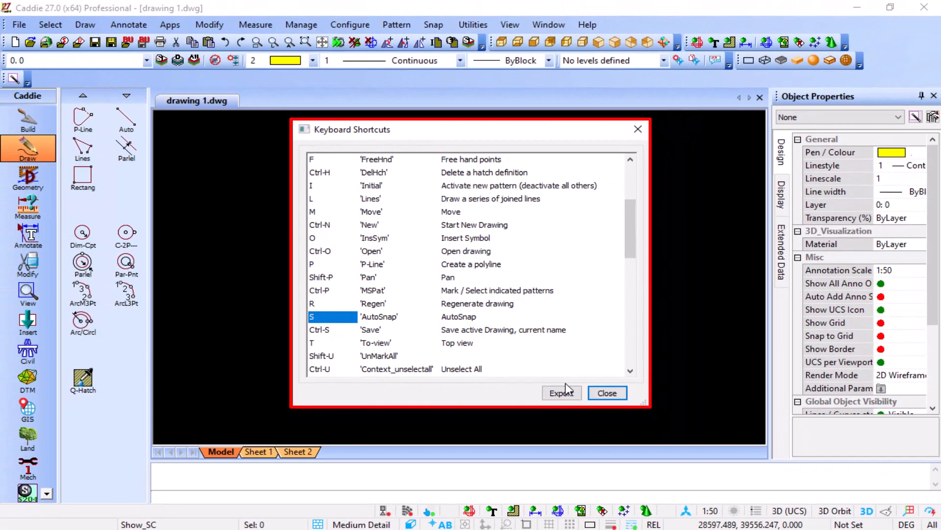
{"action": "left_click", "coordinate": [608, 392]}
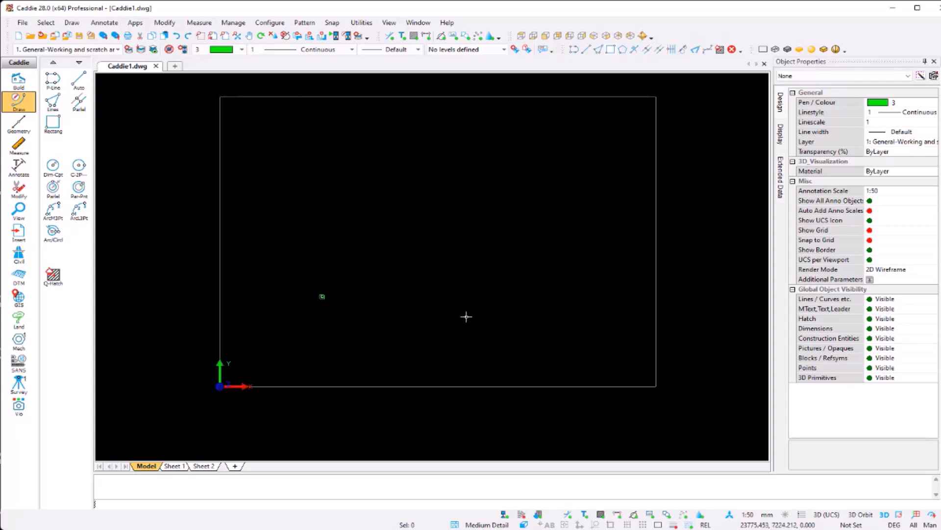
Draw a polyline rectangle inside the drawing border with its opposite corner offset by 14500,7800
{"action": "left_click", "coordinate": [19, 125]}
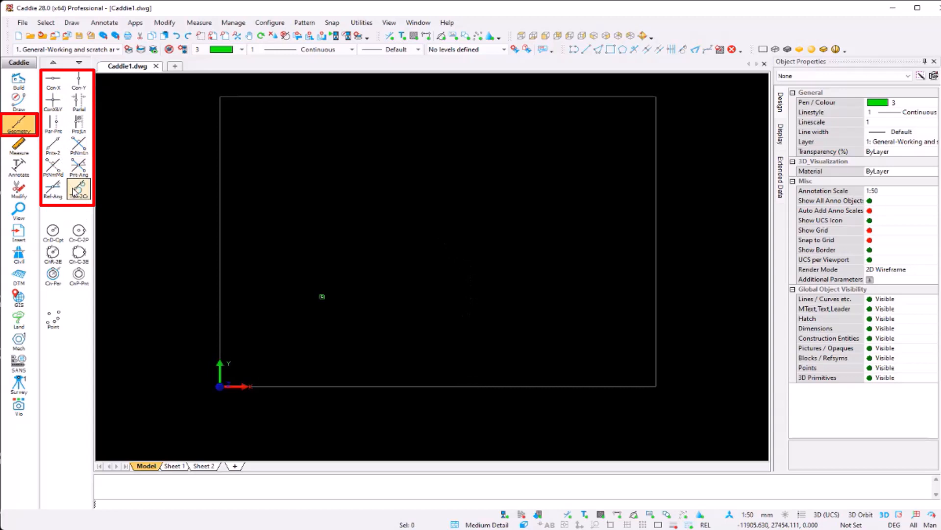
{"action": "left_click", "coordinate": [18, 101]}
{"action": "left_click", "coordinate": [54, 124]}
{"action": "left_click", "coordinate": [54, 124]}
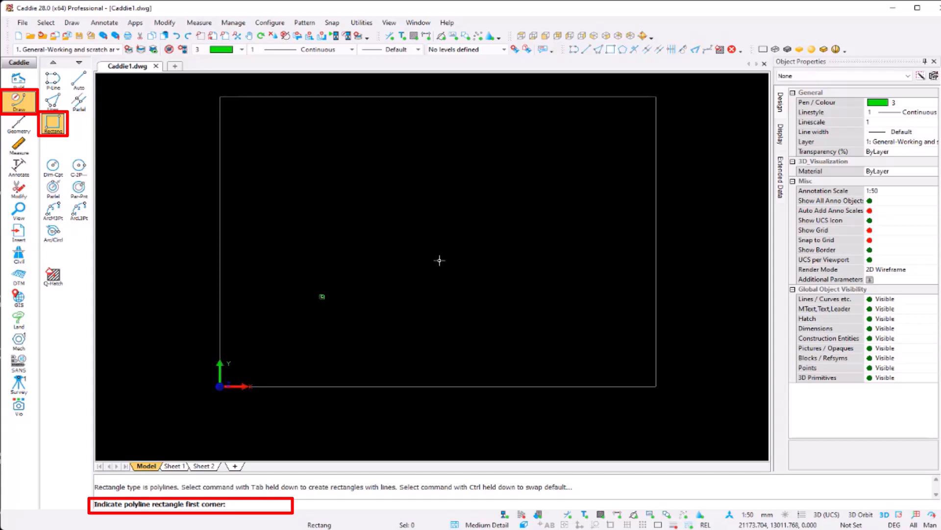
{"action": "left_click", "coordinate": [368, 249]}
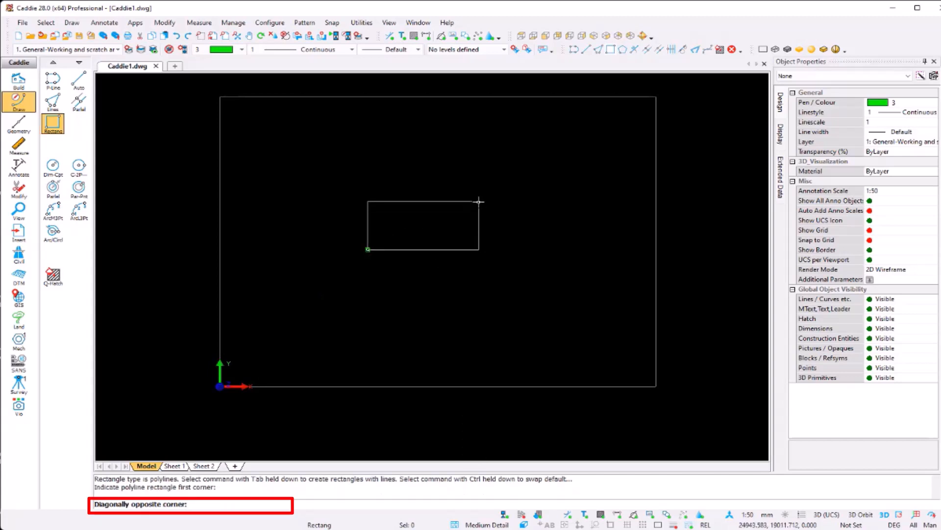
{"action": "type", "text": "14500,7800"}
{"action": "key", "text": "Return"}
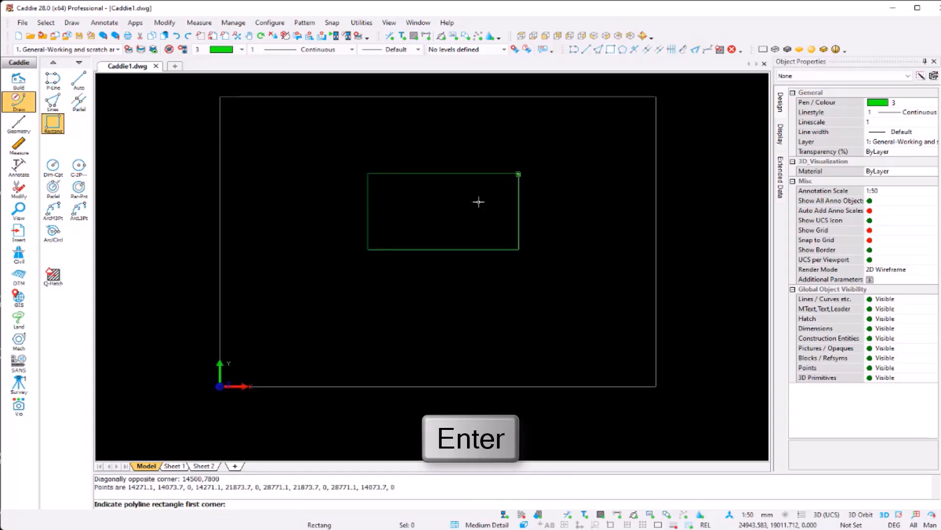
Write the rectangle's area inside it with Room Size, using alternate units, zero decimal places and two diagonal corners
{"action": "scroll", "coordinate": [456, 184], "scroll_direction": "up", "scroll_amount": 1}
{"action": "left_click", "coordinate": [135, 23]}
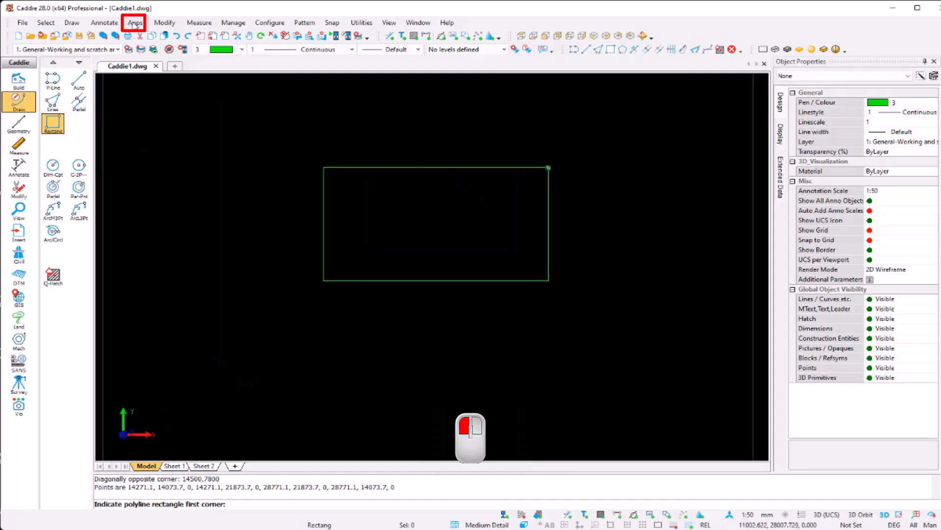
{"action": "mouse_move", "coordinate": [203, 108]}
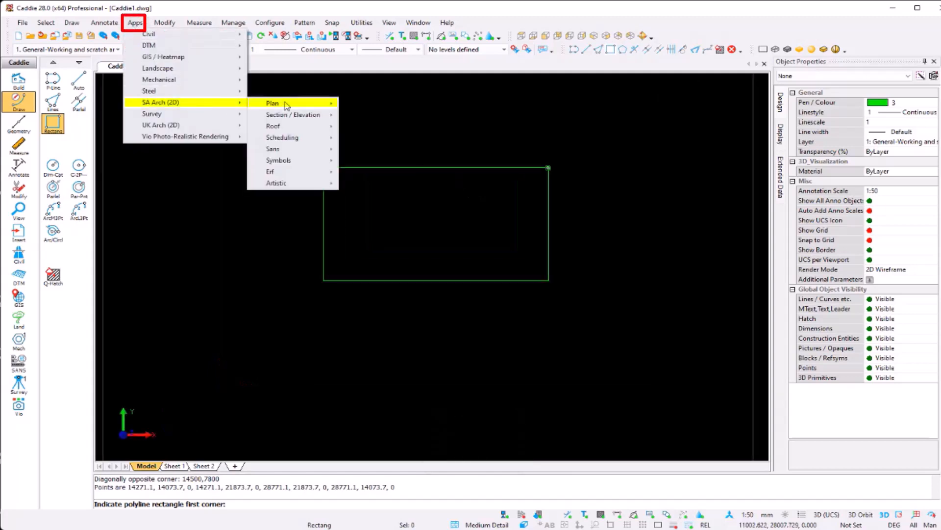
{"action": "mouse_move", "coordinate": [292, 103]}
{"action": "left_click", "coordinate": [412, 289]}
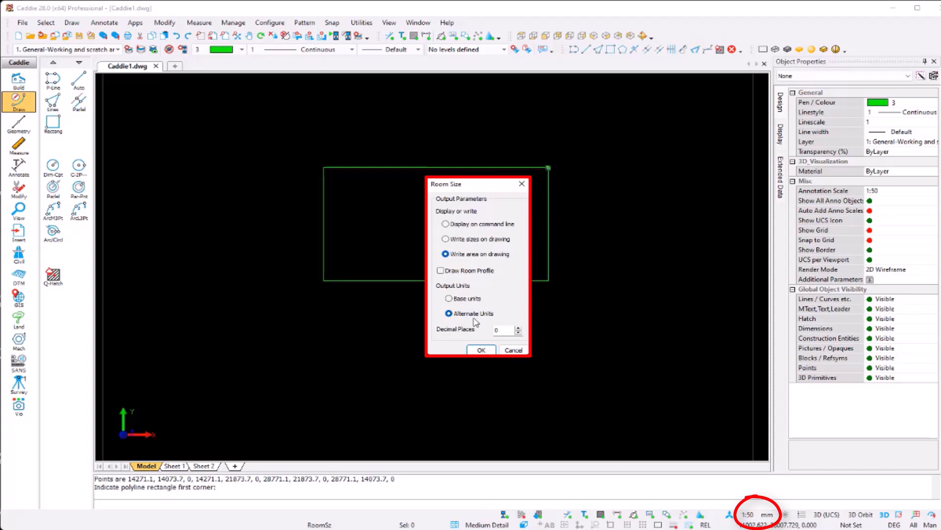
{"action": "left_click", "coordinate": [481, 350]}
{"action": "left_click", "coordinate": [328, 276]}
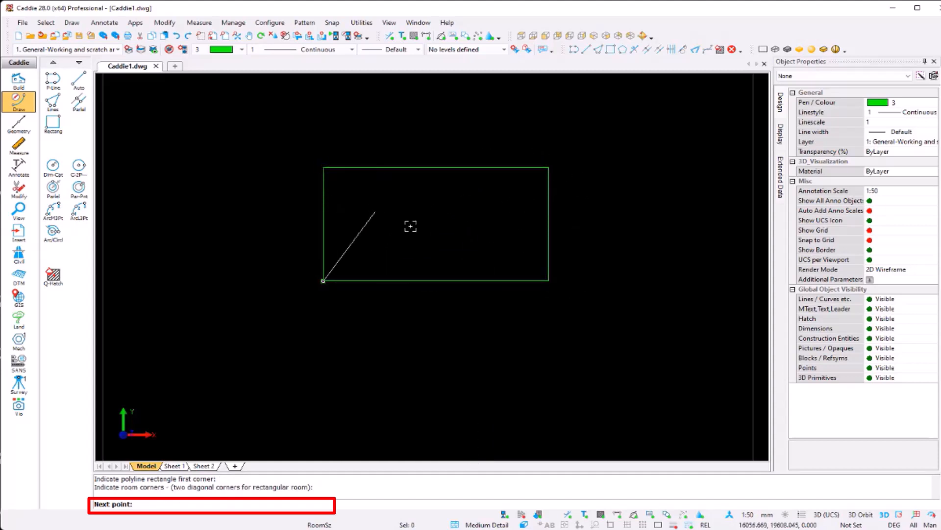
{"action": "left_click", "coordinate": [544, 169]}
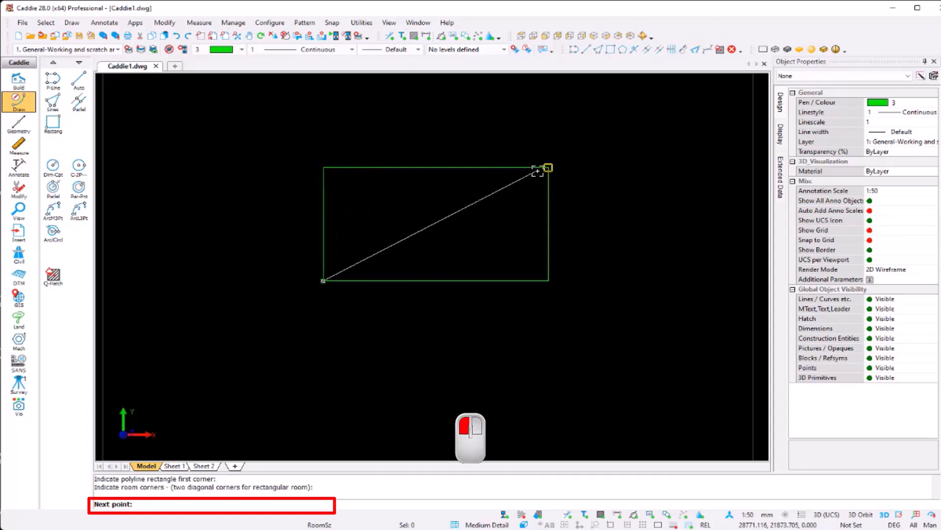
{"action": "key", "text": "e"}
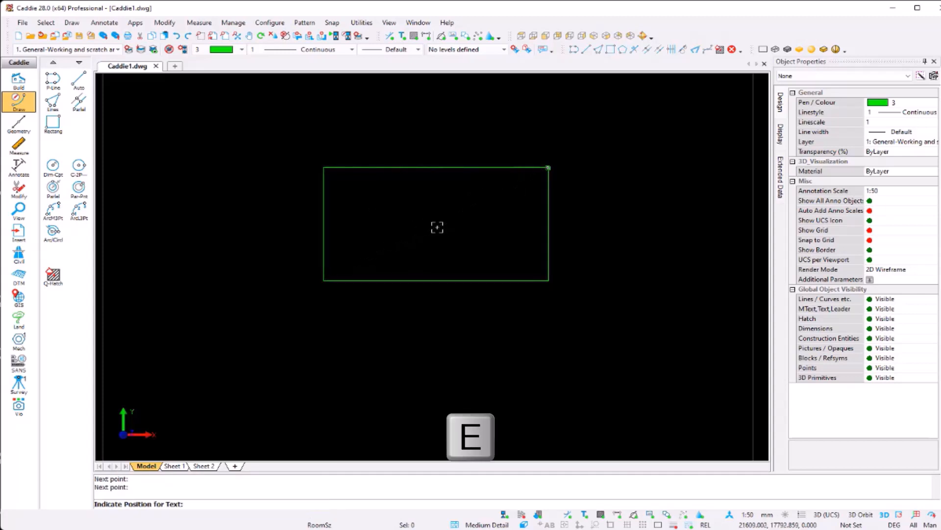
{"action": "left_click", "coordinate": [421, 223]}
{"action": "key", "text": "Escape"}
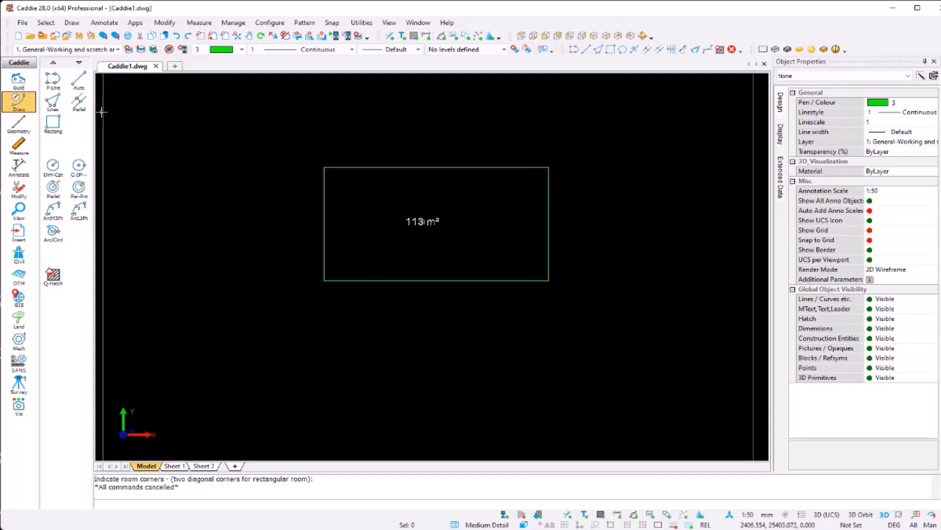
Draw a second polyline rectangle below the first, with its opposite corner offset by 7100,4950
{"action": "left_click", "coordinate": [53, 122]}
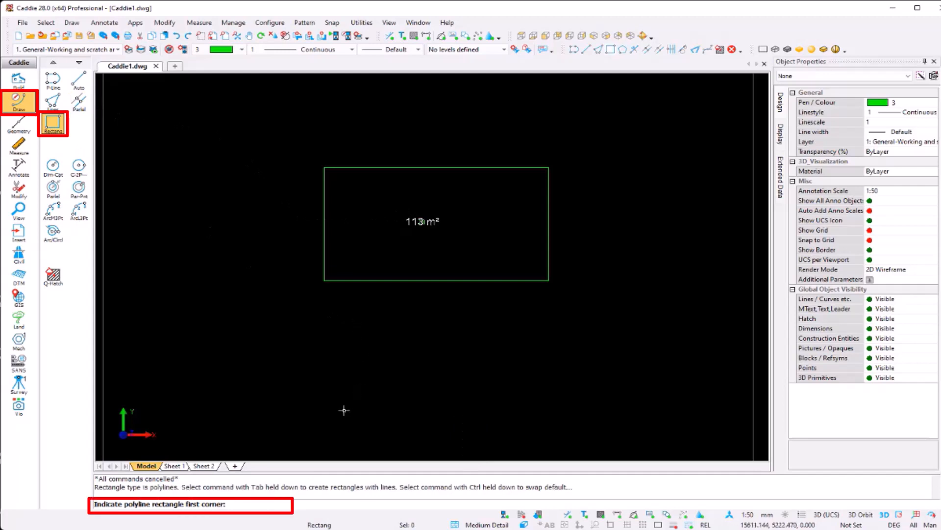
{"action": "left_click", "coordinate": [329, 415]}
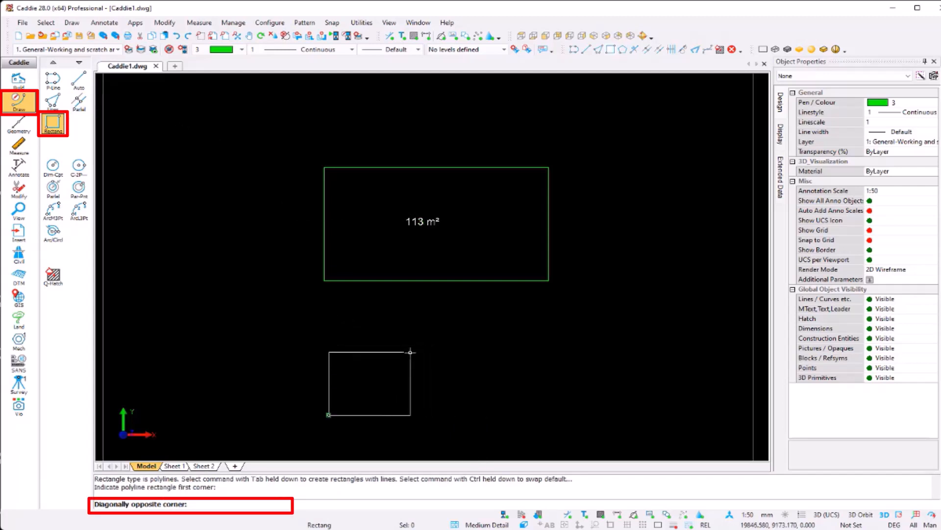
{"action": "type", "text": "7100,4950"}
{"action": "key", "text": "Return"}
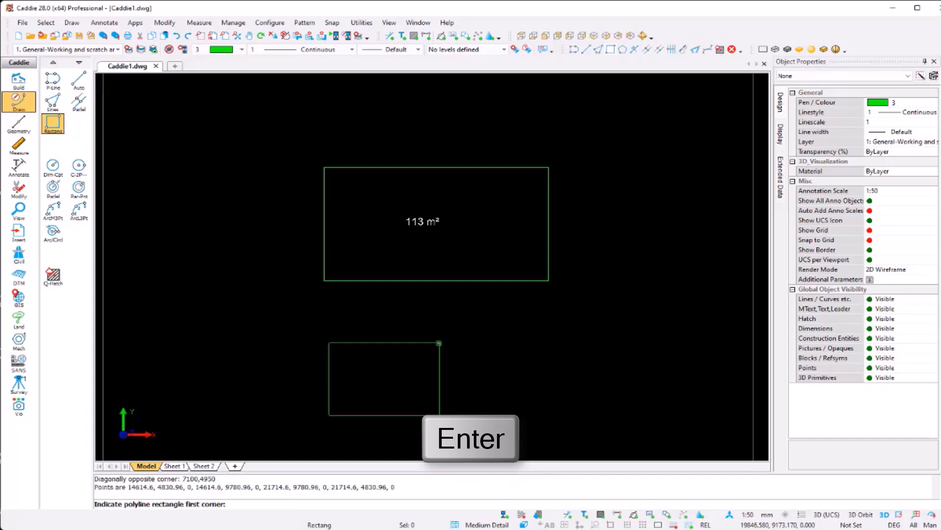
{"action": "key", "text": "Escape"}
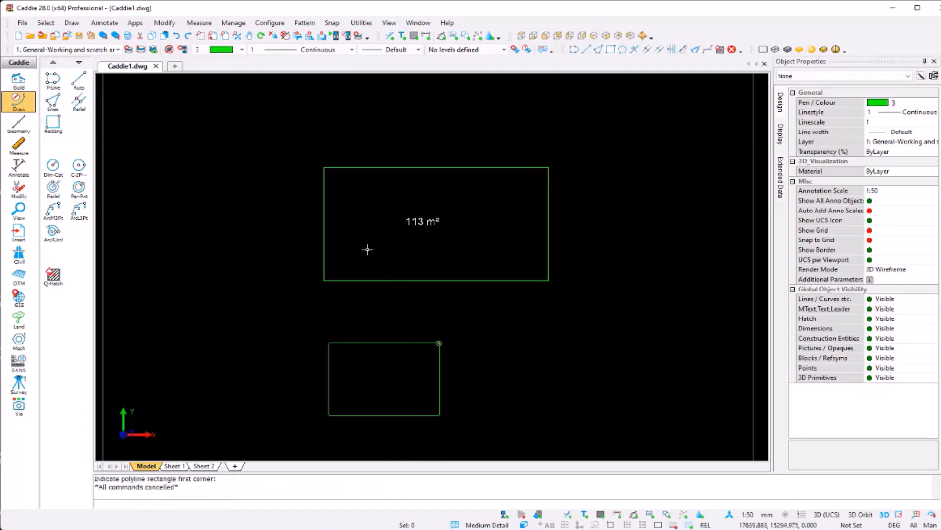
Write the lower rectangle's area inside it with Room Size, using alternate units and zero decimal places
{"action": "right_click", "coordinate": [509, 236]}
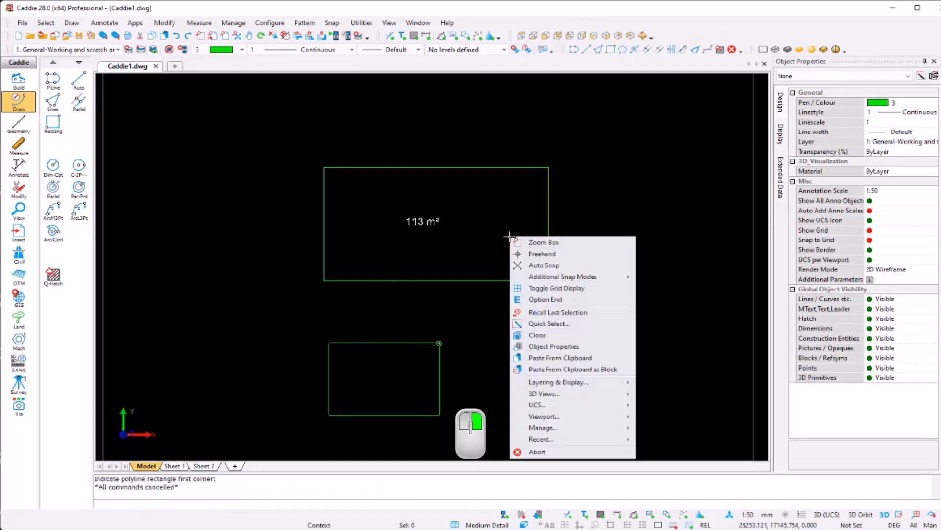
{"action": "mouse_move", "coordinate": [589, 439]}
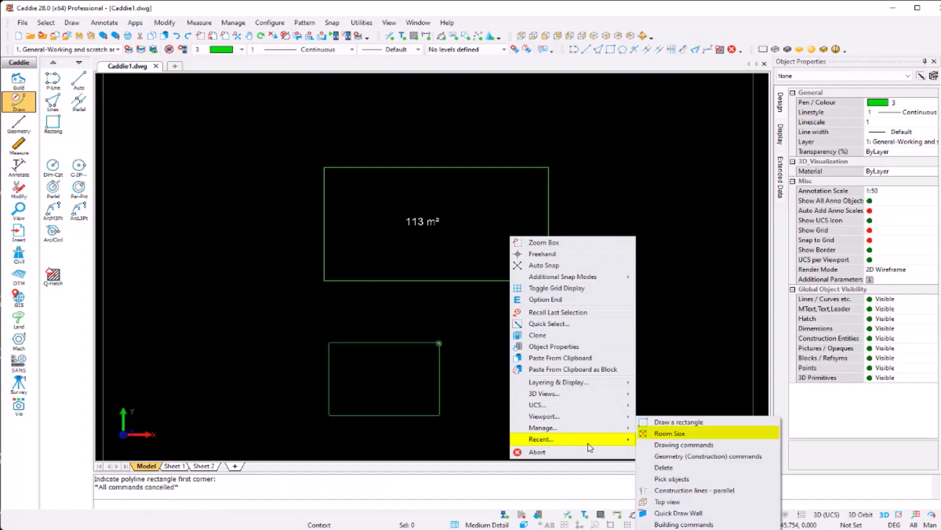
{"action": "left_click", "coordinate": [697, 435]}
{"action": "left_click", "coordinate": [481, 349]}
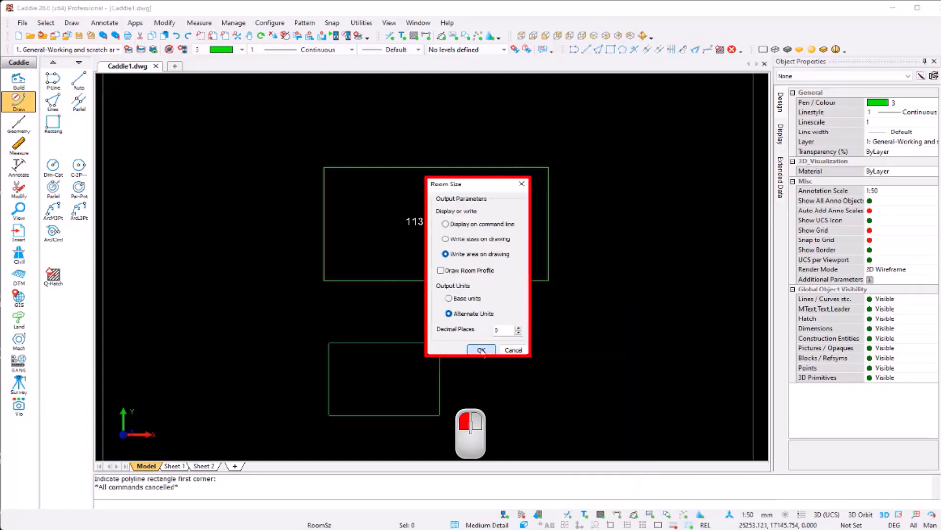
{"action": "left_click", "coordinate": [329, 414]}
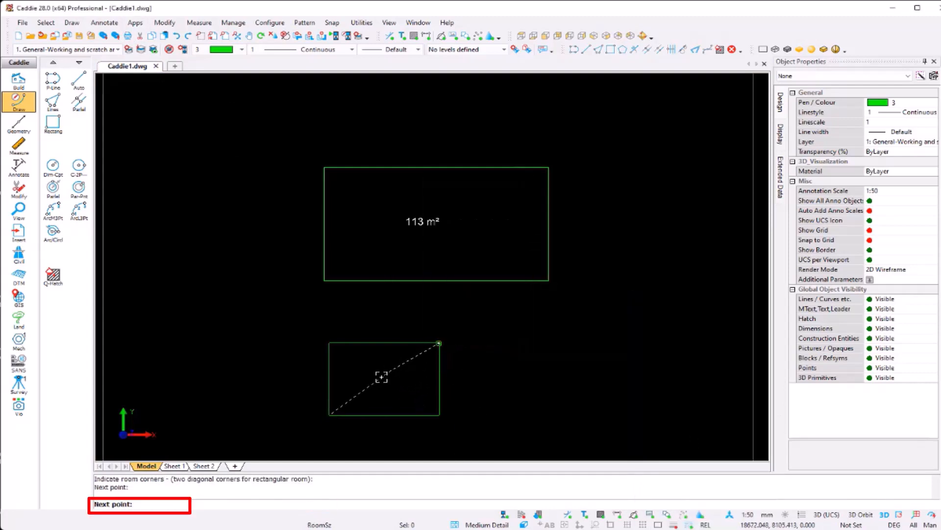
{"action": "key", "text": "e"}
{"action": "left_click", "coordinate": [380, 376]}
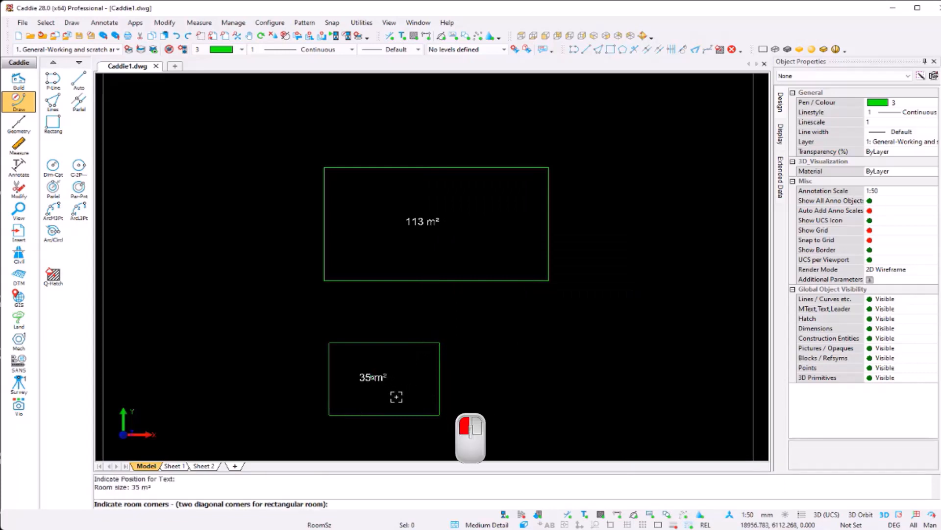
{"action": "key", "text": "Escape"}
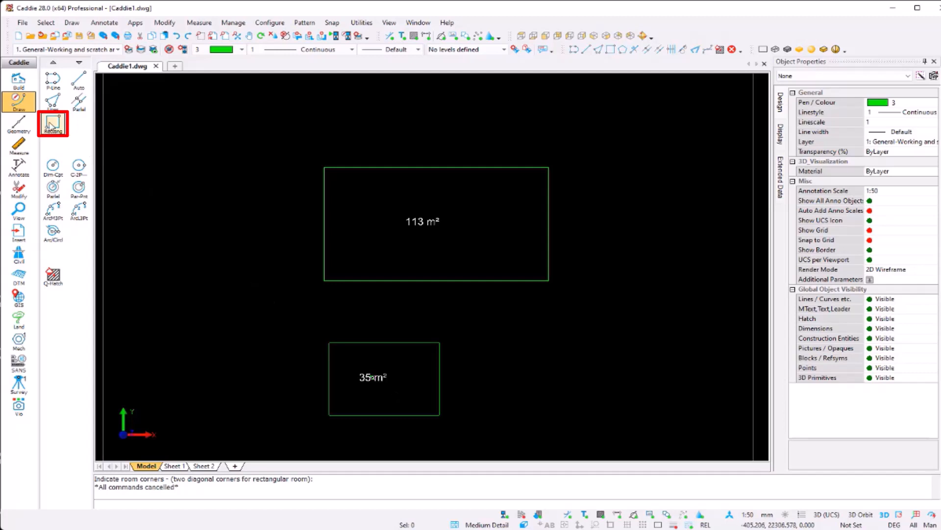
Draw a third polyline rectangle to the right of the 35 m² room, with its opposite corner offset by 4800,5000
{"action": "left_click", "coordinate": [53, 124]}
{"action": "left_click", "coordinate": [489, 412]}
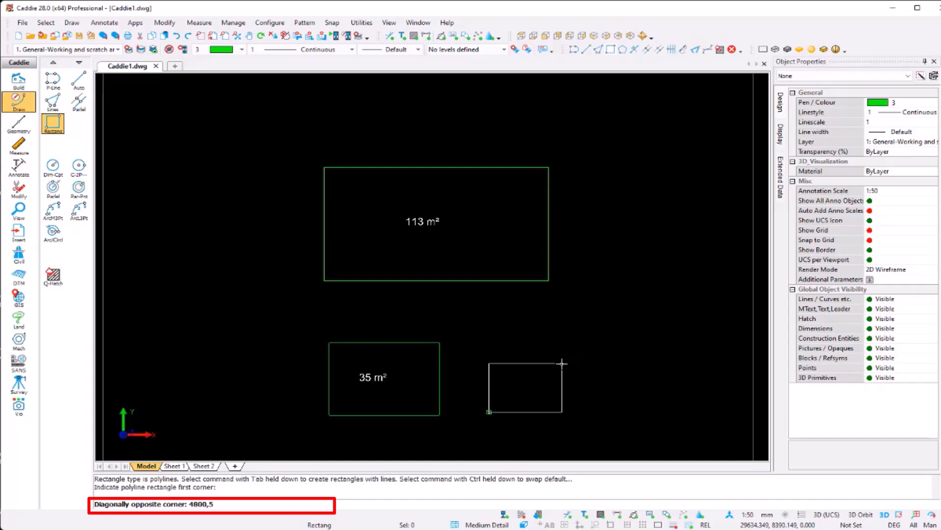
{"action": "key", "text": "Return"}
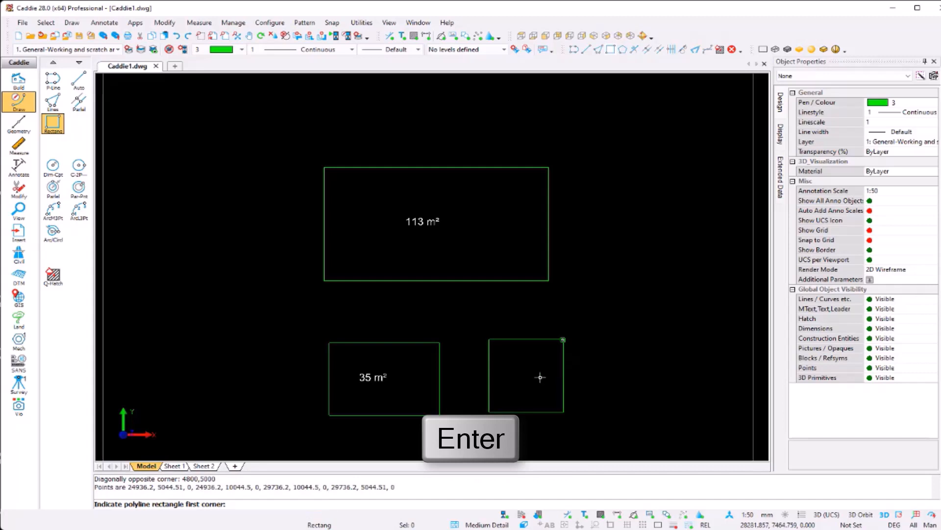
{"action": "key", "text": "Escape"}
Write the third rectangle's area inside it with Room Size, using two diagonal corners, alternate units and zero decimal places
{"action": "right_click", "coordinate": [485, 303]}
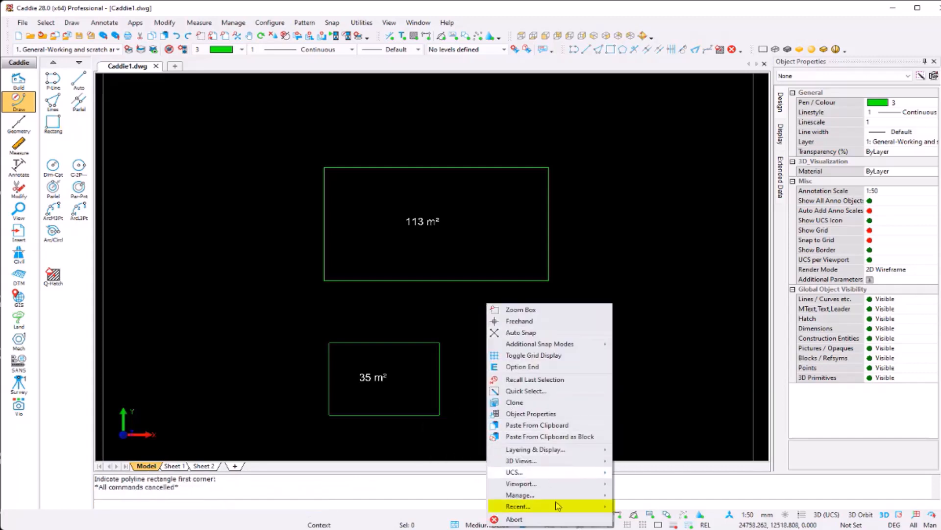
{"action": "mouse_move", "coordinate": [569, 507]}
{"action": "left_click", "coordinate": [647, 433]}
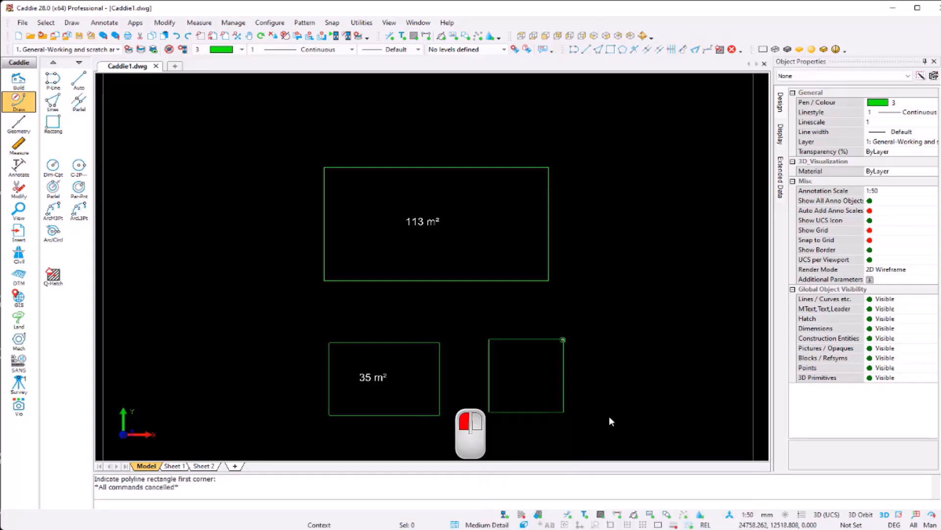
{"action": "left_click", "coordinate": [482, 350]}
{"action": "left_click", "coordinate": [490, 411]}
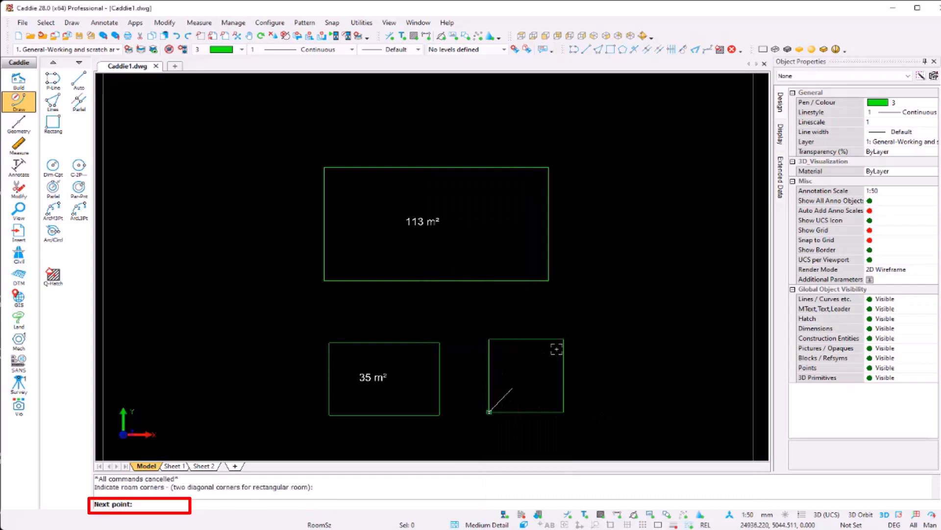
{"action": "left_click", "coordinate": [563, 339]}
{"action": "key", "text": "Return"}
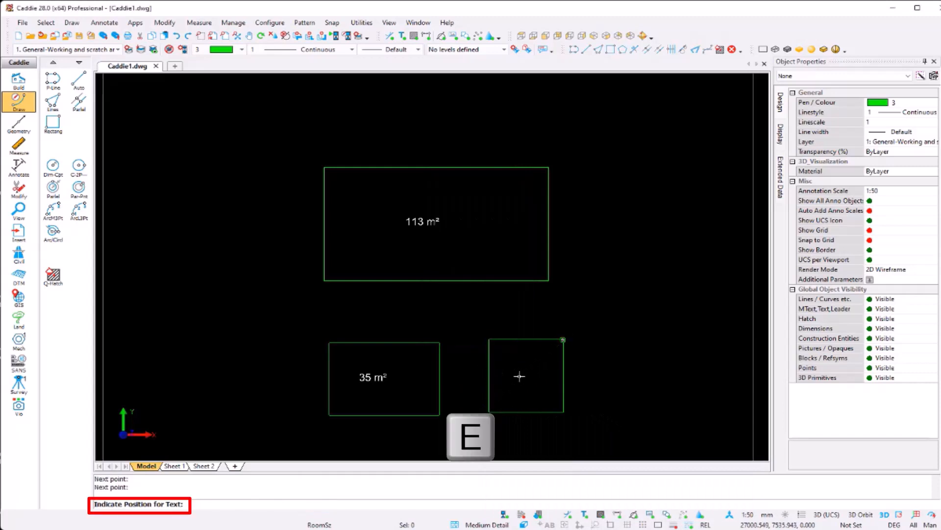
{"action": "left_click", "coordinate": [519, 376]}
{"action": "key", "text": "Escape"}
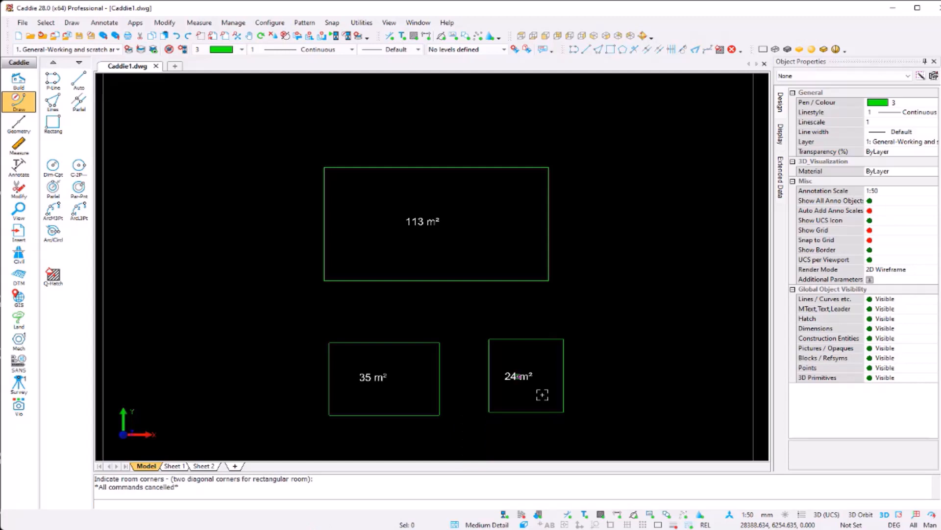
Draw a fourth polyline rectangle to the right of the 24 m² room, with its opposite corner offset by 2500,4950
{"action": "left_click", "coordinate": [53, 123]}
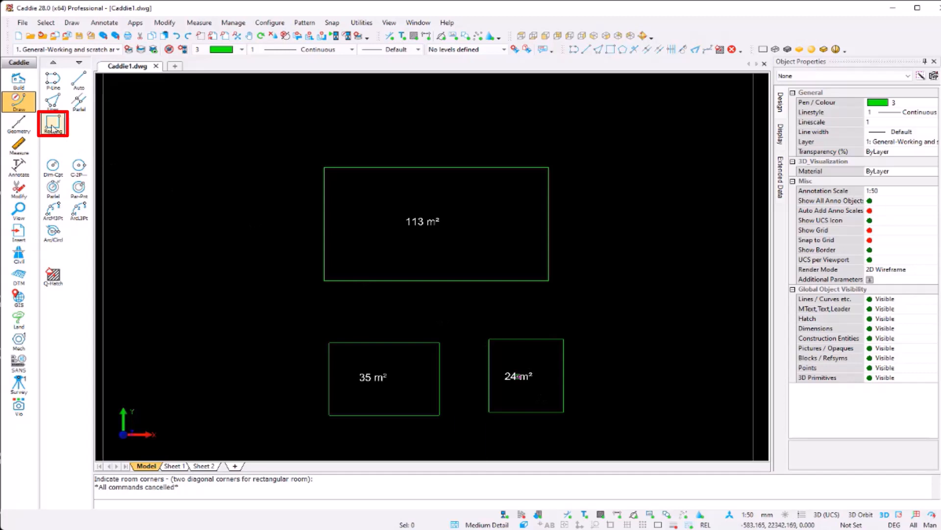
{"action": "left_click", "coordinate": [616, 405]}
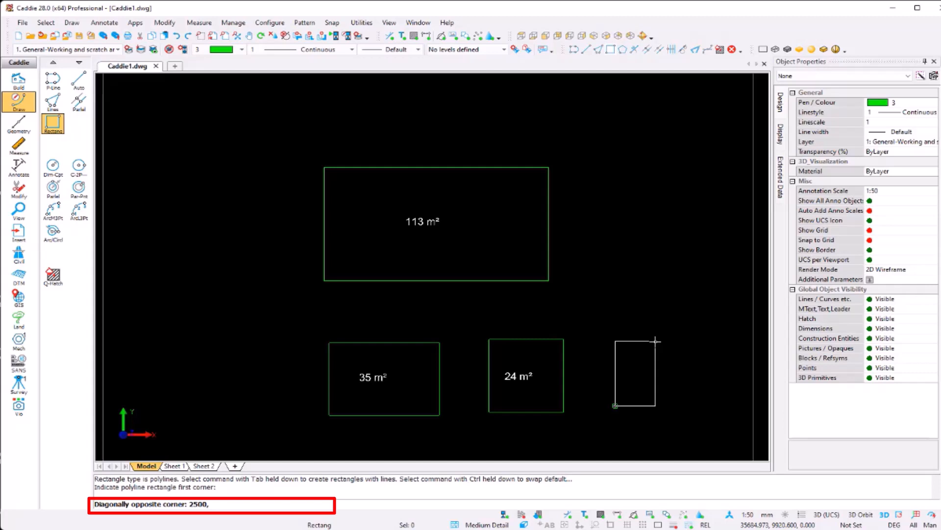
{"action": "type", "text": "2500,4950"}
{"action": "key", "text": "Return"}
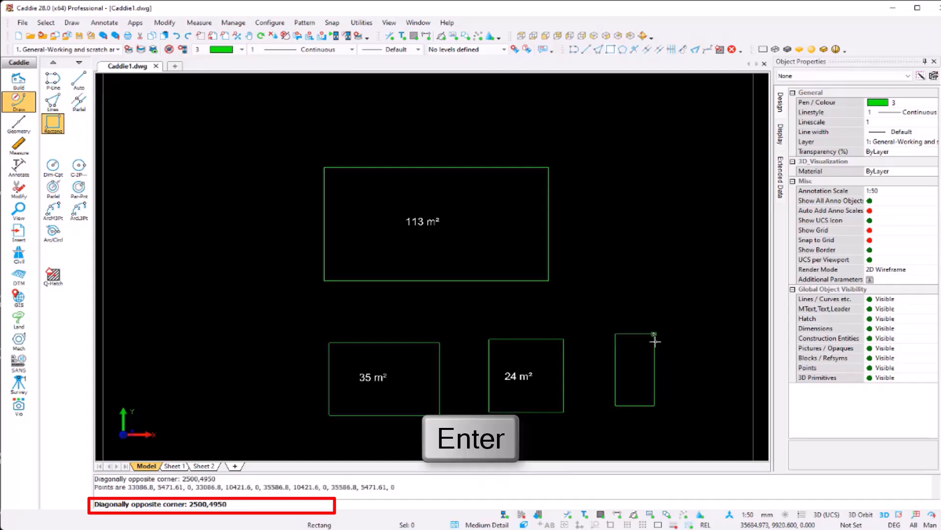
{"action": "key", "text": "Escape"}
Write the narrow fourth rectangle's area inside it with Room Size, using two diagonal corners, alternate units and zero decimal places
{"action": "right_click", "coordinate": [646, 382]}
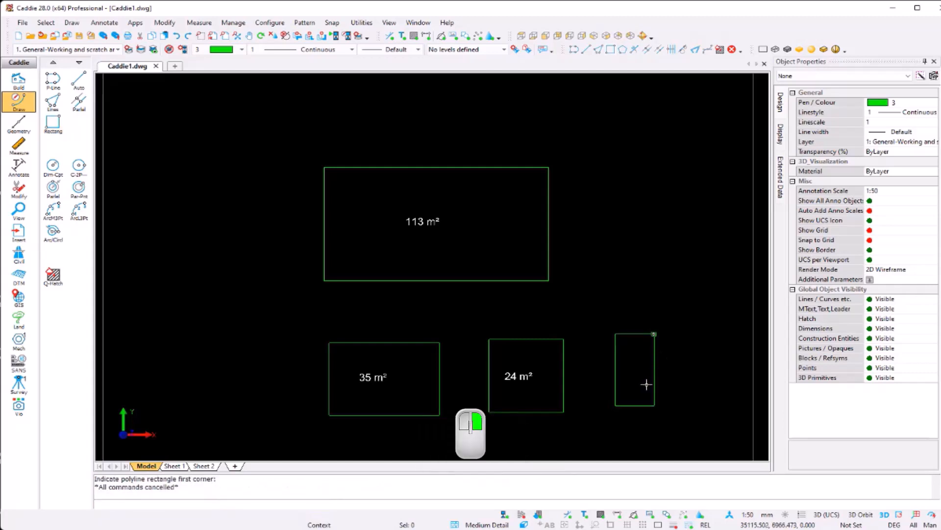
{"action": "mouse_move", "coordinate": [718, 363]}
{"action": "left_click", "coordinate": [807, 377]}
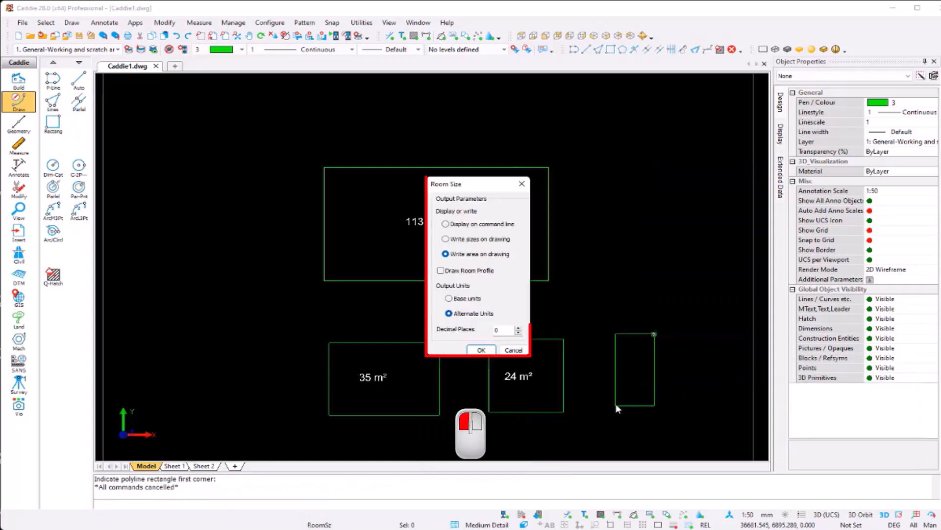
{"action": "left_click", "coordinate": [483, 348]}
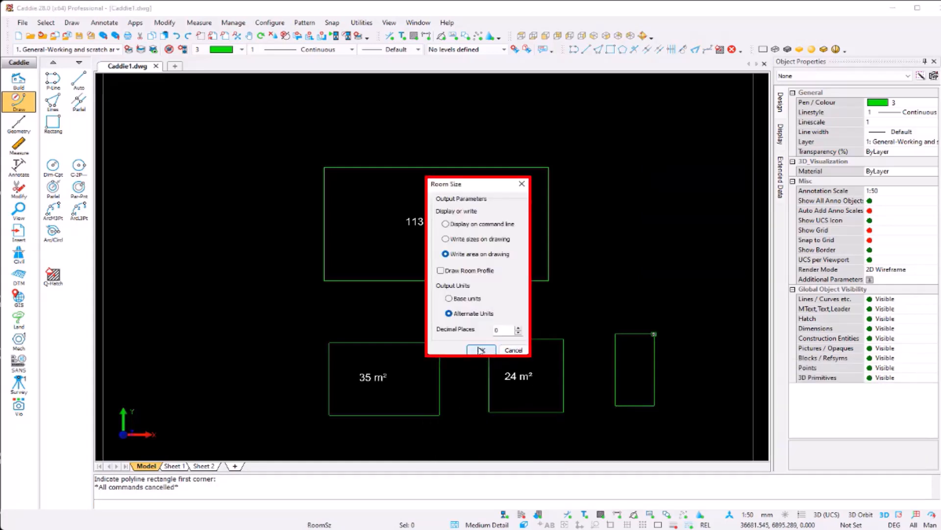
{"action": "left_click", "coordinate": [615, 405]}
{"action": "left_click", "coordinate": [655, 334]}
{"action": "key", "text": "e"}
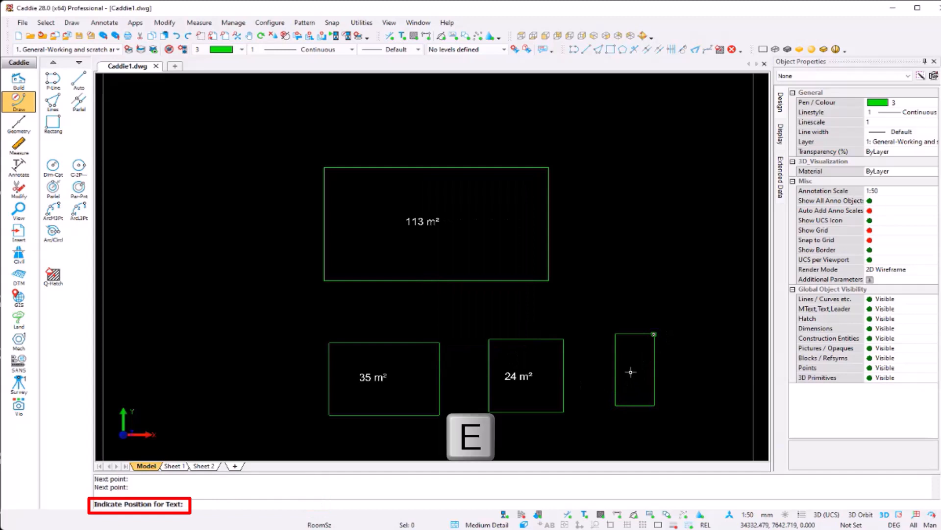
{"action": "left_click", "coordinate": [630, 371]}
{"action": "key", "text": "Escape"}
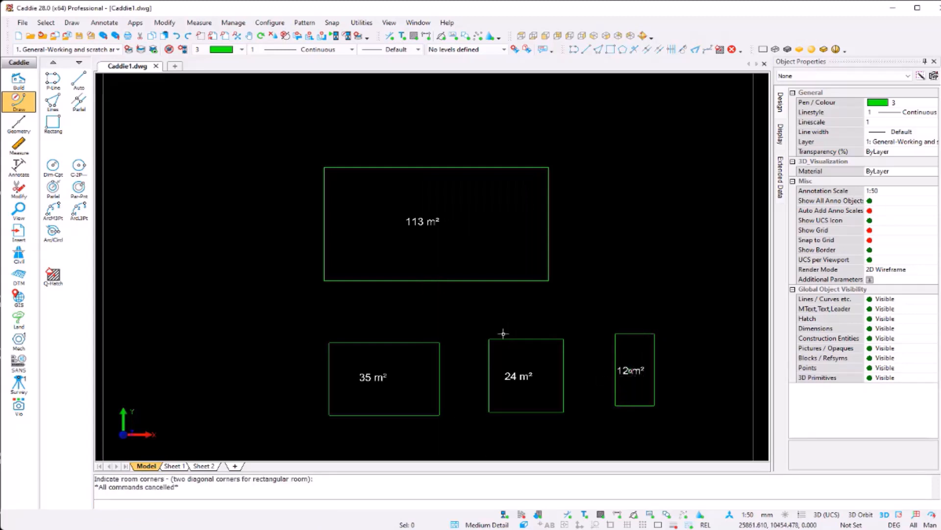
Move the large 113 m² room together with its area label up and to the left, away from the smaller rooms
{"action": "middle_click_drag", "start_coordinate": [460, 265], "coordinate": [460, 279]}
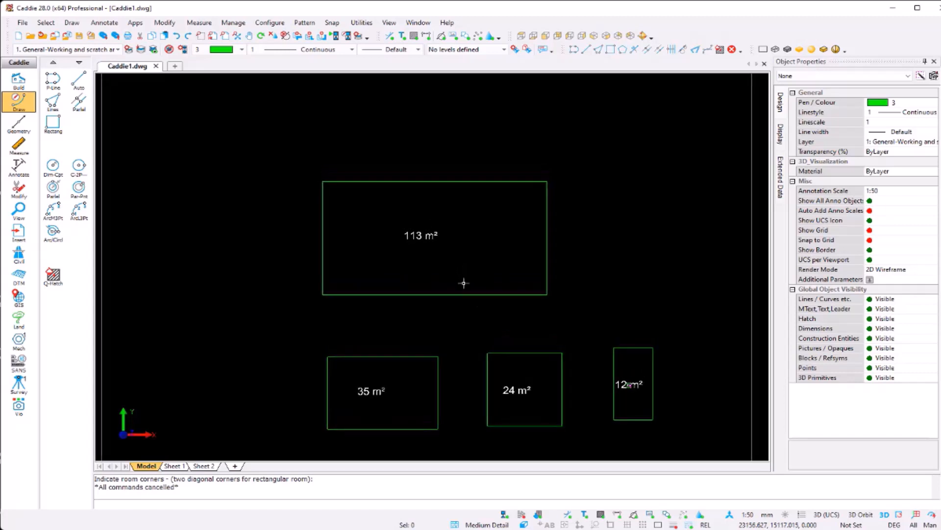
{"action": "left_click", "coordinate": [283, 152]}
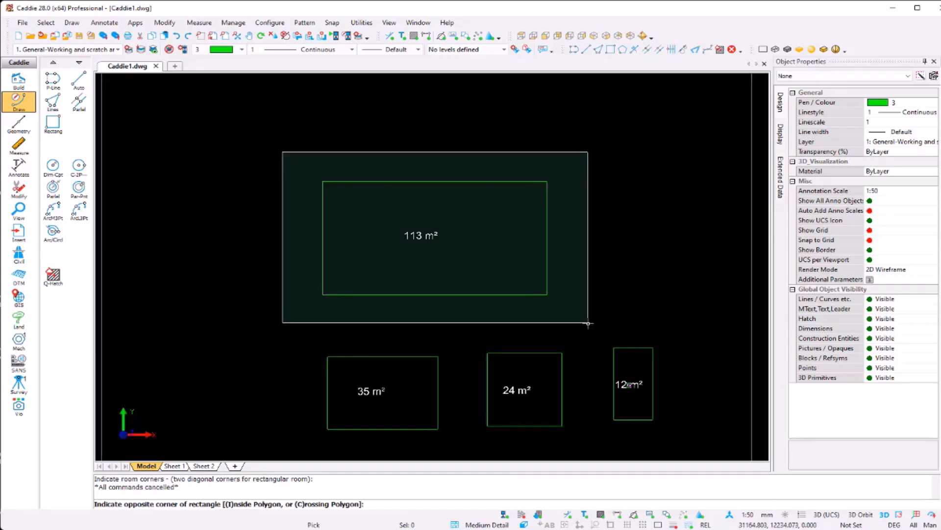
{"action": "left_click", "coordinate": [595, 329]}
{"action": "key", "text": "m"}
{"action": "left_click", "coordinate": [444, 245]}
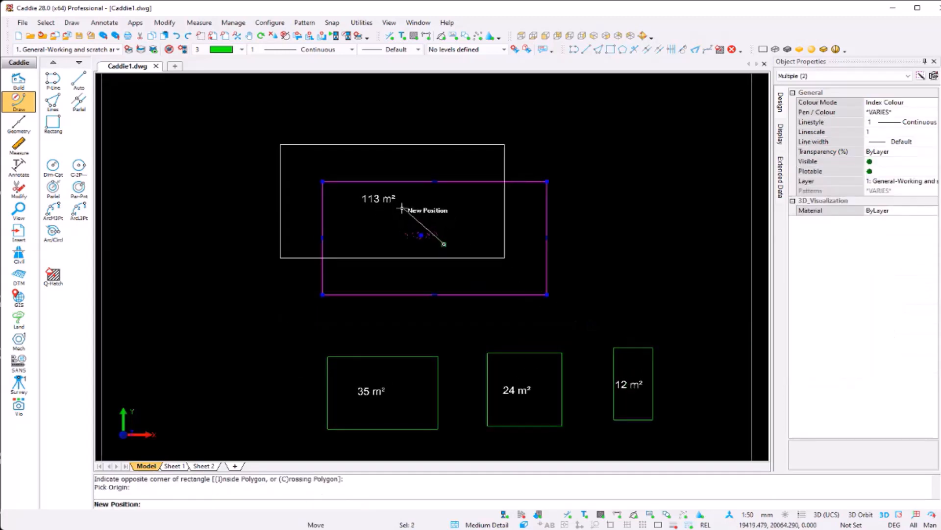
{"action": "left_click", "coordinate": [402, 208]}
{"action": "key", "text": "Escape"}
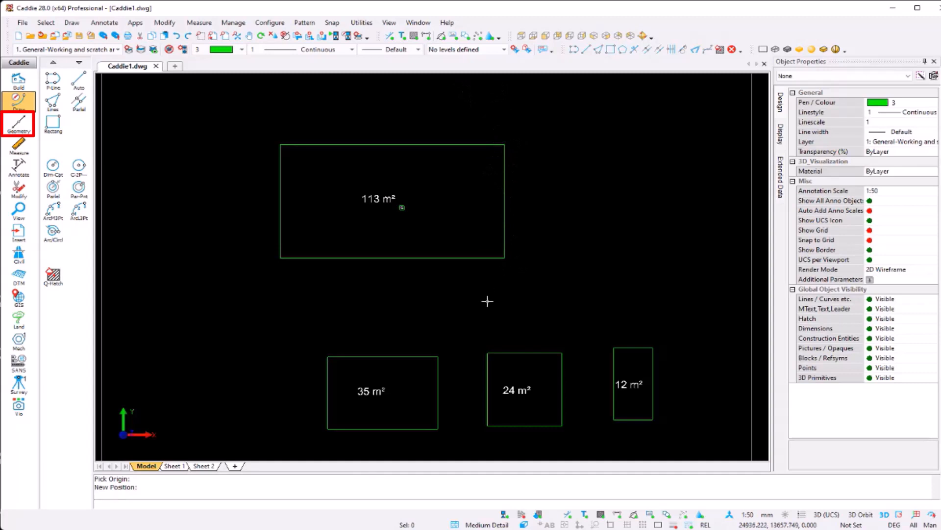
Add a parallel construction line 1500 inside the right edge of the 113 m² room
{"action": "left_click", "coordinate": [19, 123]}
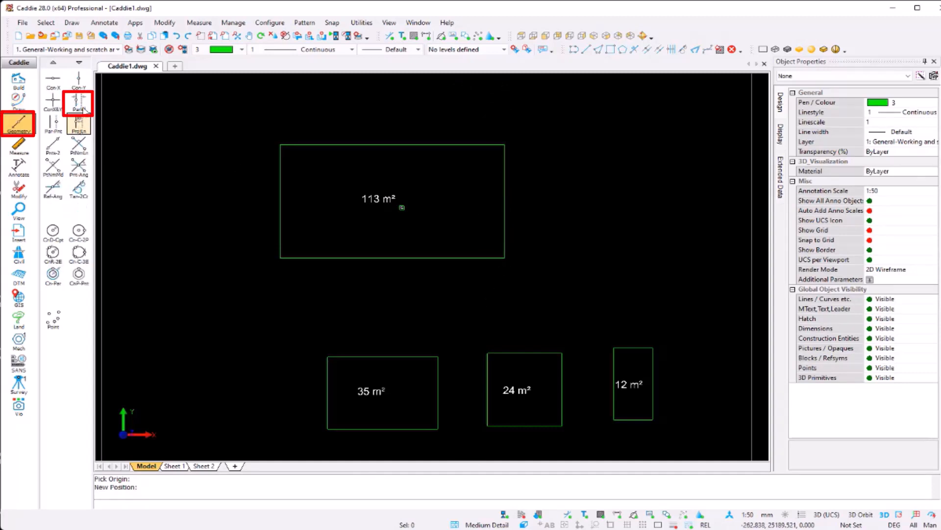
{"action": "left_click", "coordinate": [78, 103]}
{"action": "left_click", "coordinate": [402, 140]}
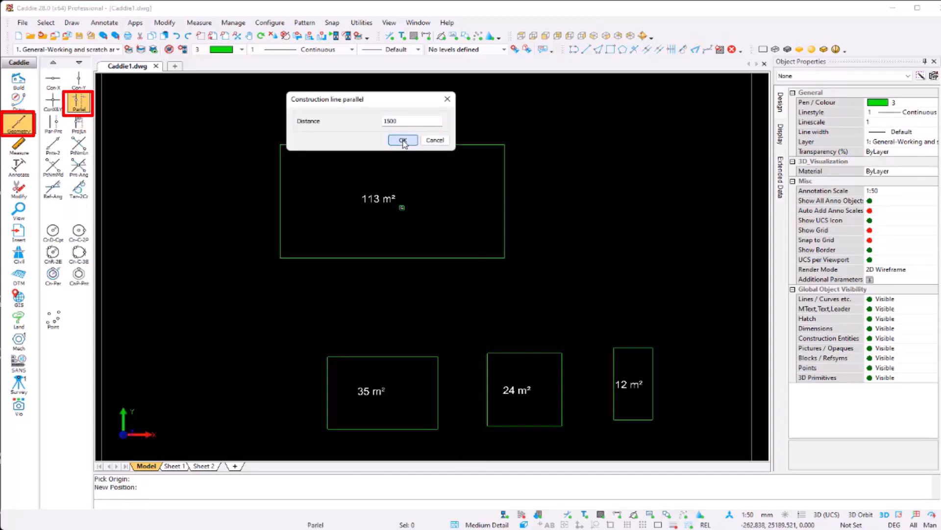
{"action": "left_click", "coordinate": [499, 215]}
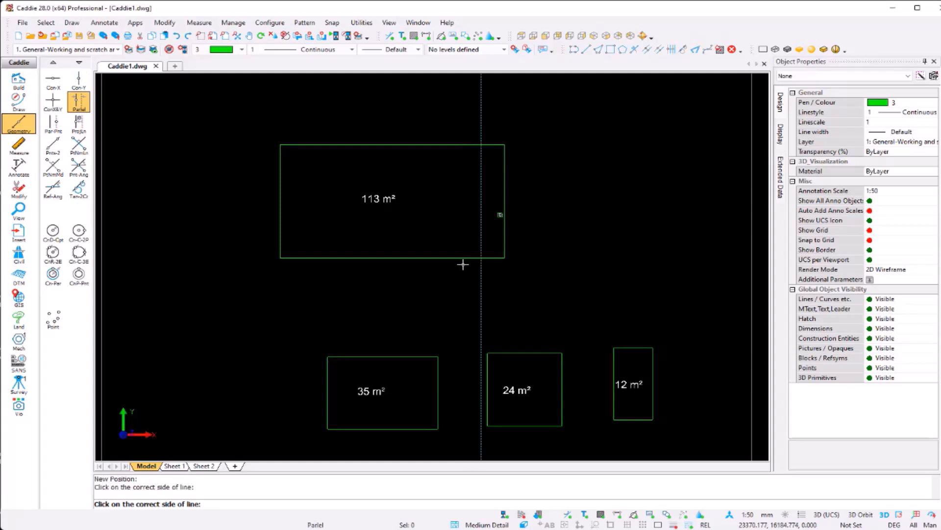
{"action": "key", "text": "Escape"}
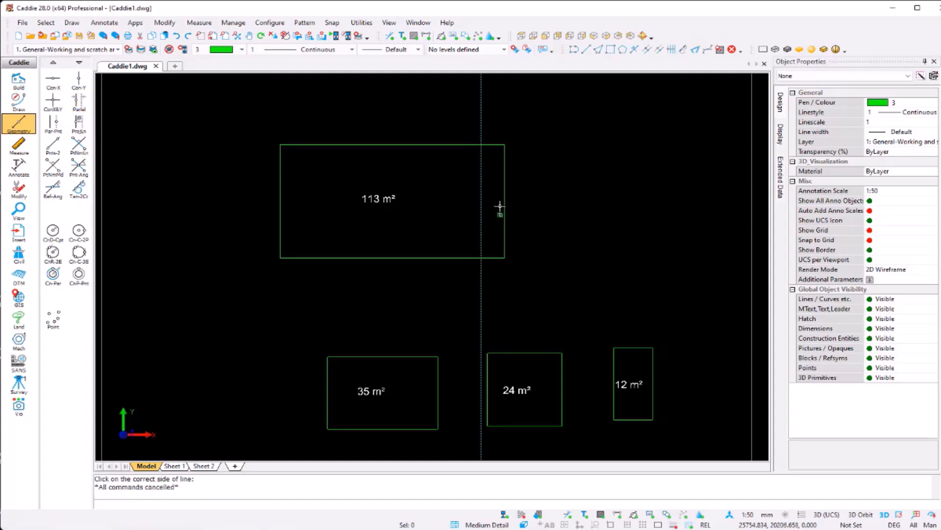
{"action": "left_click", "coordinate": [213, 111]}
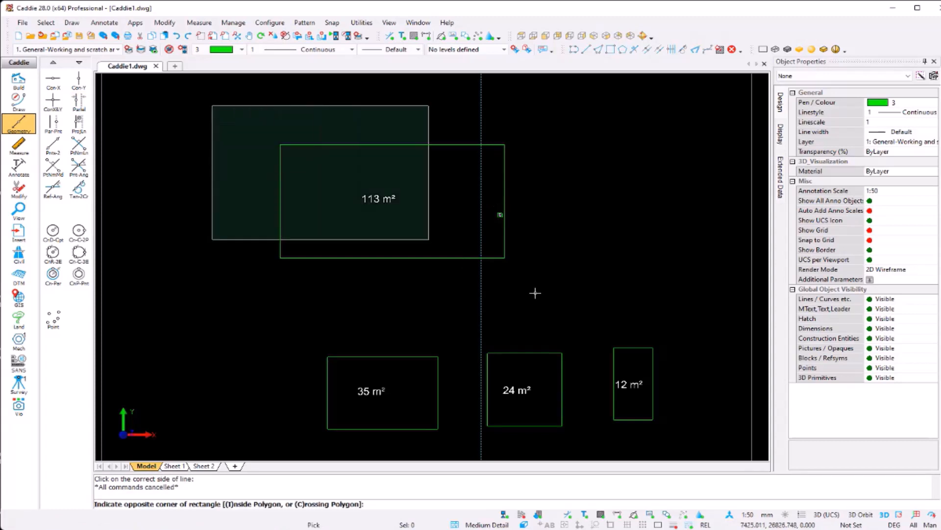
{"action": "left_click", "coordinate": [572, 294]}
{"action": "right_click", "coordinate": [379, 242]}
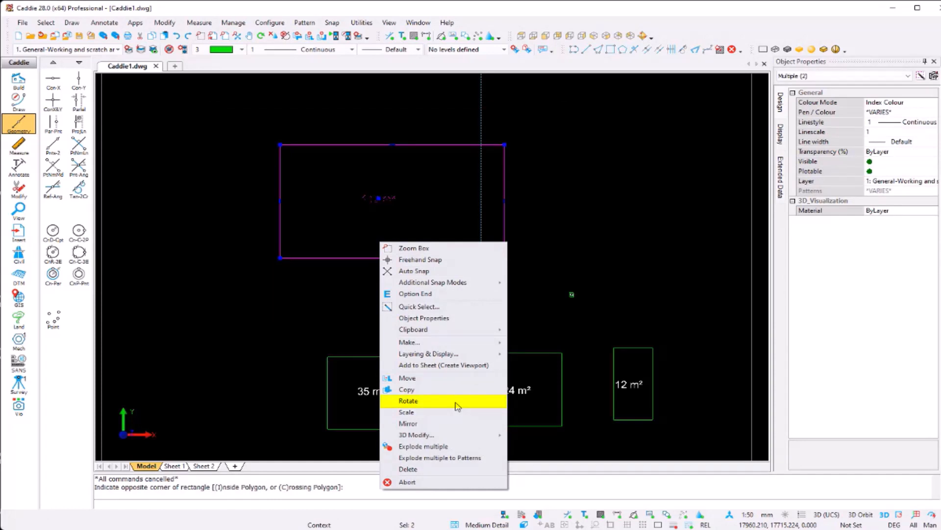
{"action": "key", "text": "Escape"}
{"action": "key", "text": "Escape"}
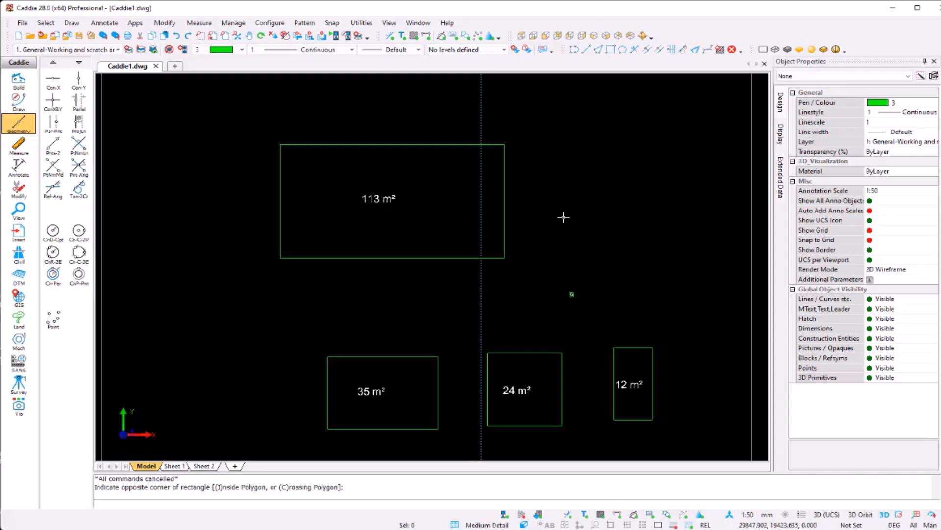
Move the 12 m² room and its label by its lower-right corner to where the construction line crosses the 113 m² room's top edge
{"action": "left_click_drag", "start_coordinate": [594, 312], "coordinate": [670, 438]}
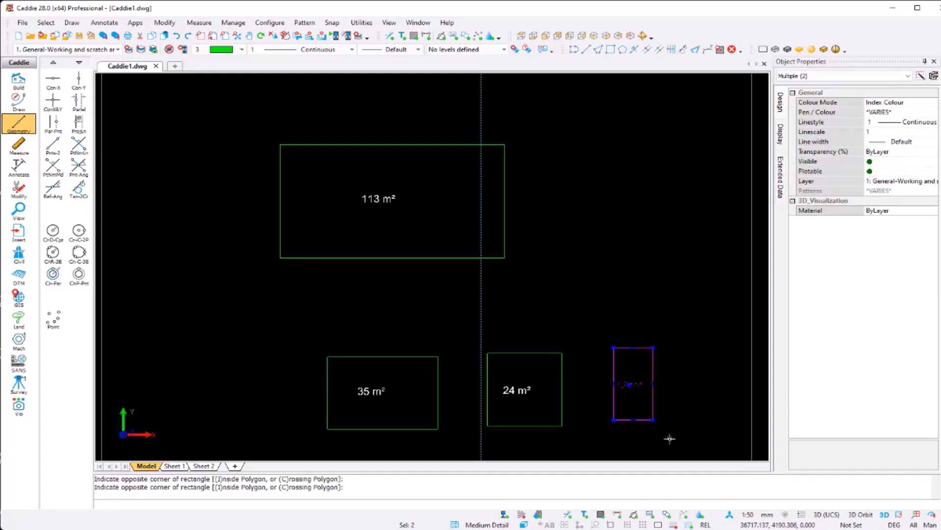
{"action": "key", "text": "m"}
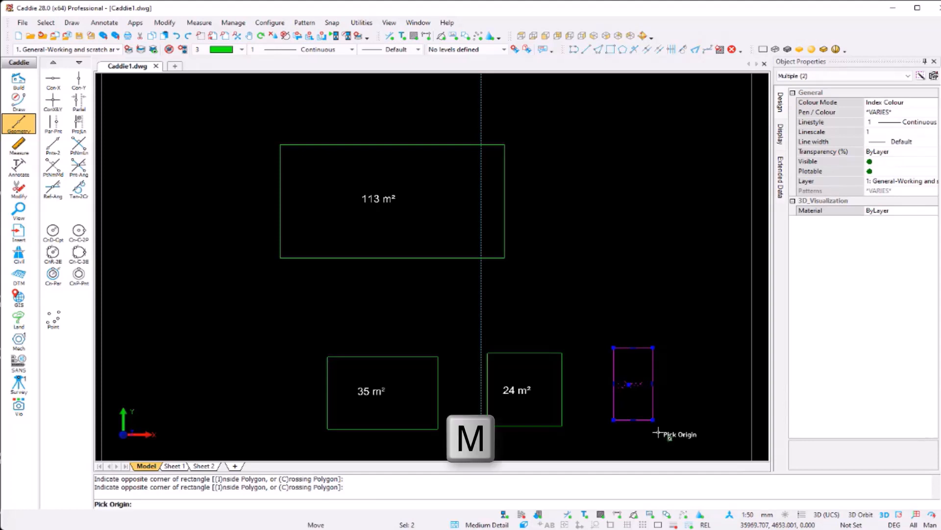
{"action": "left_click", "coordinate": [653, 420]}
{"action": "key", "text": "s"}
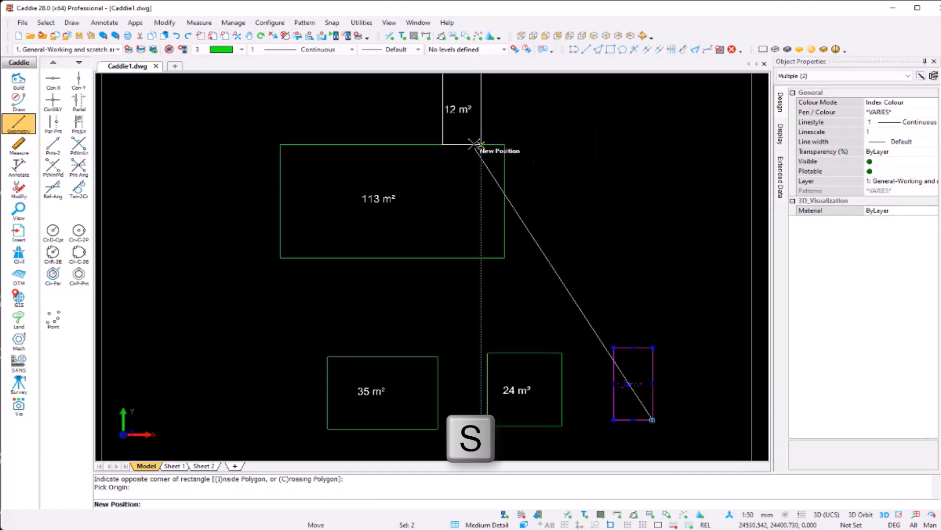
{"action": "mouse_move", "coordinate": [480, 187]}
{"action": "middle_mouse_down"}
{"action": "mouse_move", "coordinate": [540, 273]}
{"action": "mouse_move", "coordinate": [529, 238]}
{"action": "middle_mouse_up"}
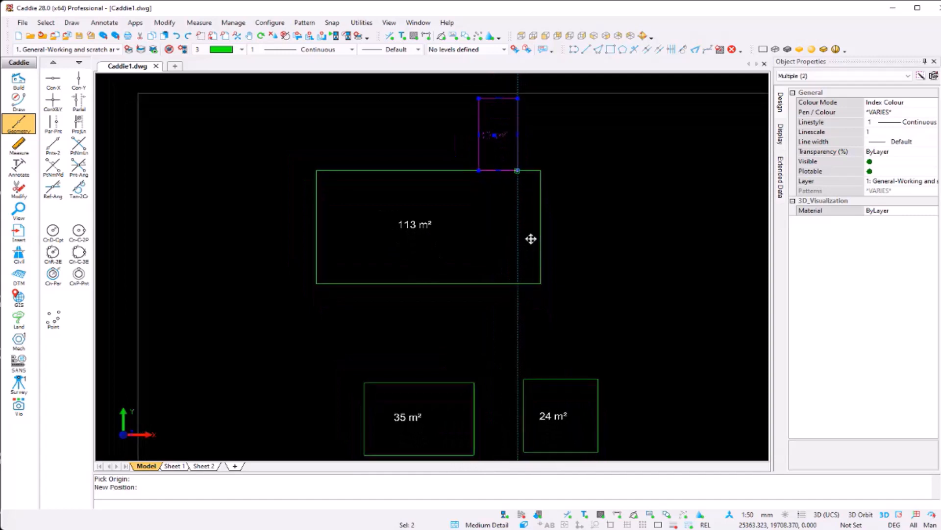
{"action": "left_click", "coordinate": [483, 288]}
{"action": "scroll", "coordinate": [353, 329], "scroll_direction": "down", "scroll_amount": 1}
Copy the 35 m² room and its label twice, side by side, leftwards from the lower-left corner of the 12 m² room
{"action": "left_click", "coordinate": [336, 347]}
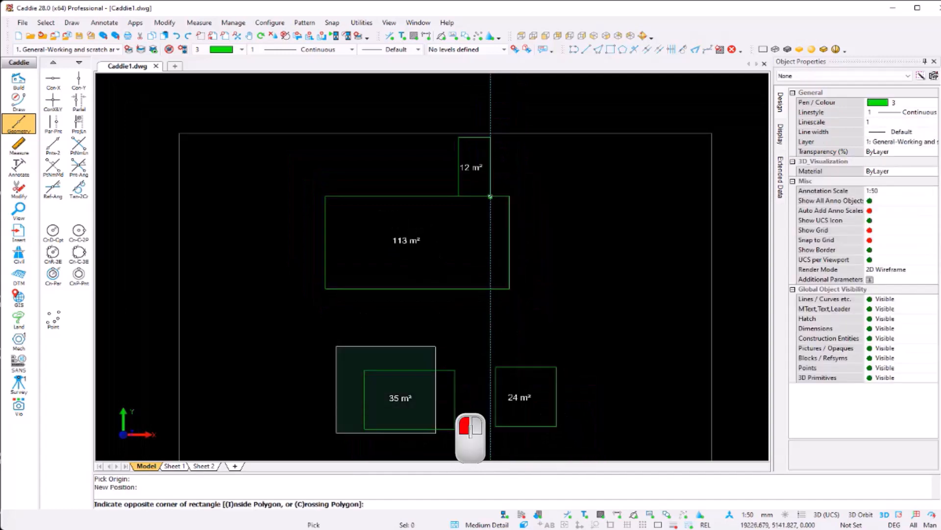
{"action": "left_click", "coordinate": [473, 445]}
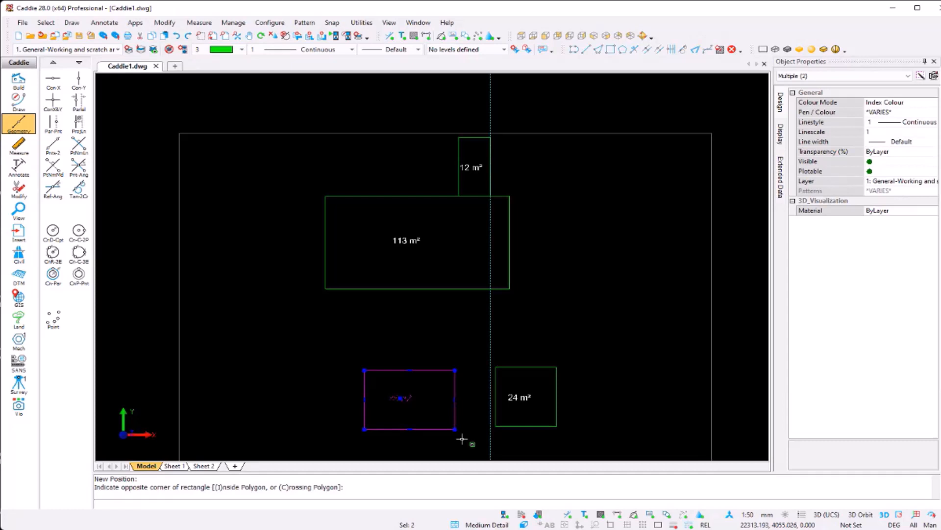
{"action": "key", "text": "c"}
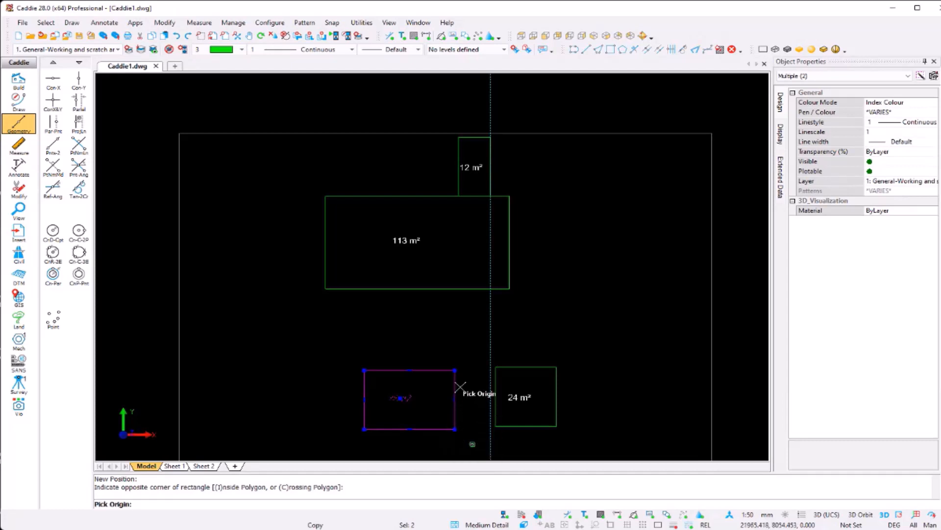
{"action": "key", "text": "s"}
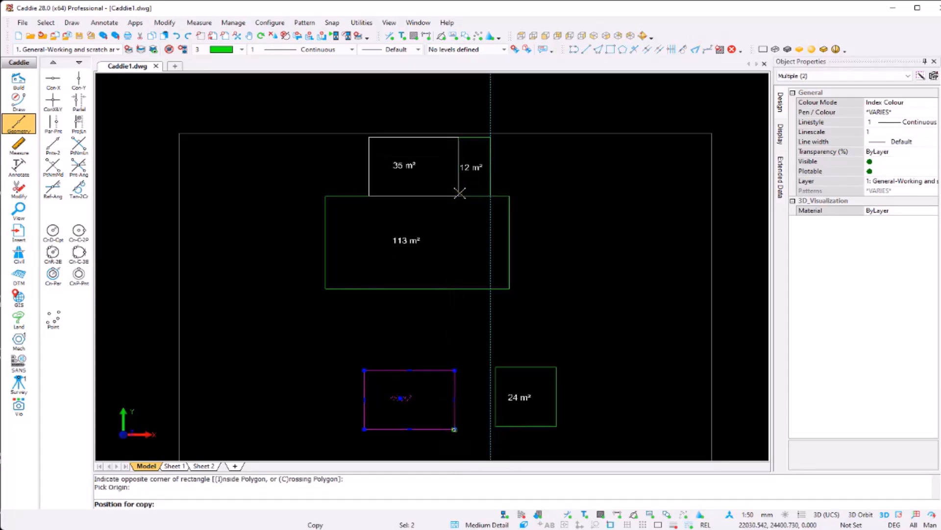
{"action": "left_click", "coordinate": [460, 193]}
{"action": "left_click", "coordinate": [368, 197]}
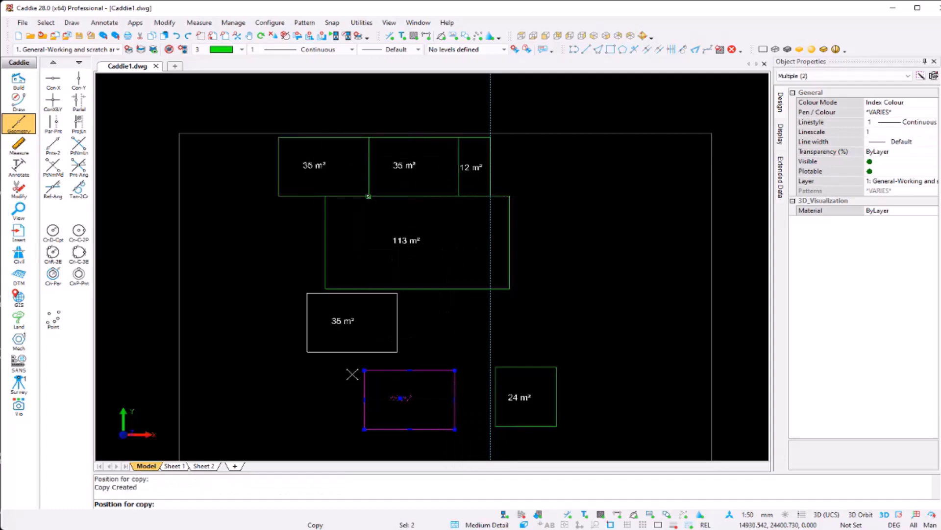
Move the remaining 35 m² room and its label by its upper-right corner to where the construction line crosses the 113 m² room's bottom edge
{"action": "key", "text": "Escape"}
{"action": "left_click", "coordinate": [323, 367]}
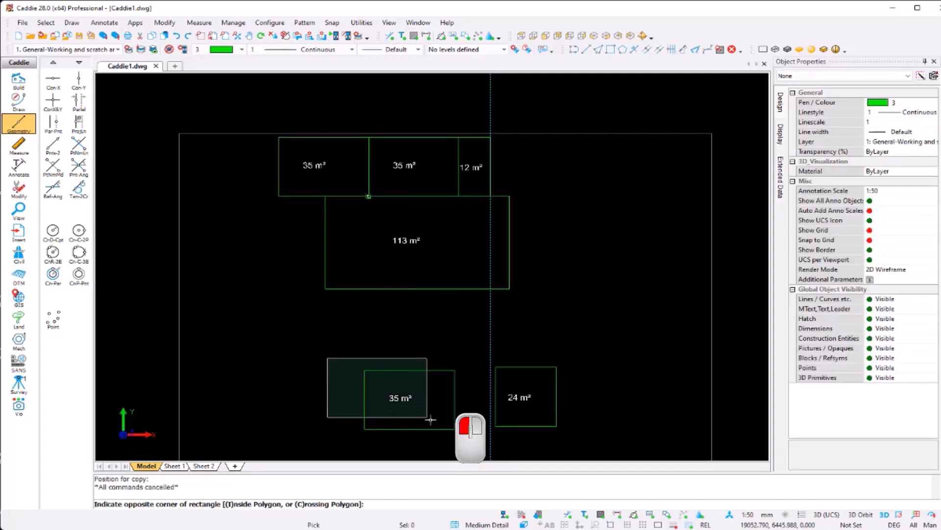
{"action": "left_click", "coordinate": [466, 433]}
{"action": "key", "text": "m"}
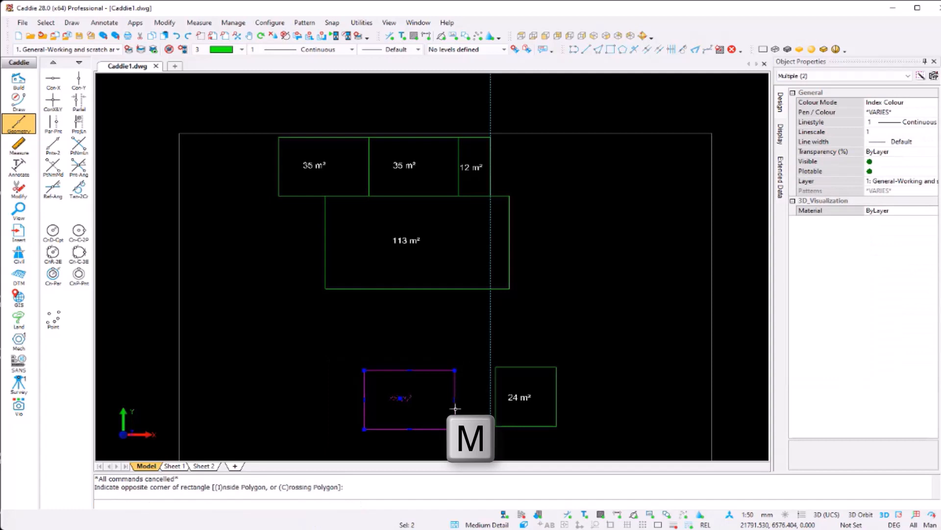
{"action": "key", "text": "s"}
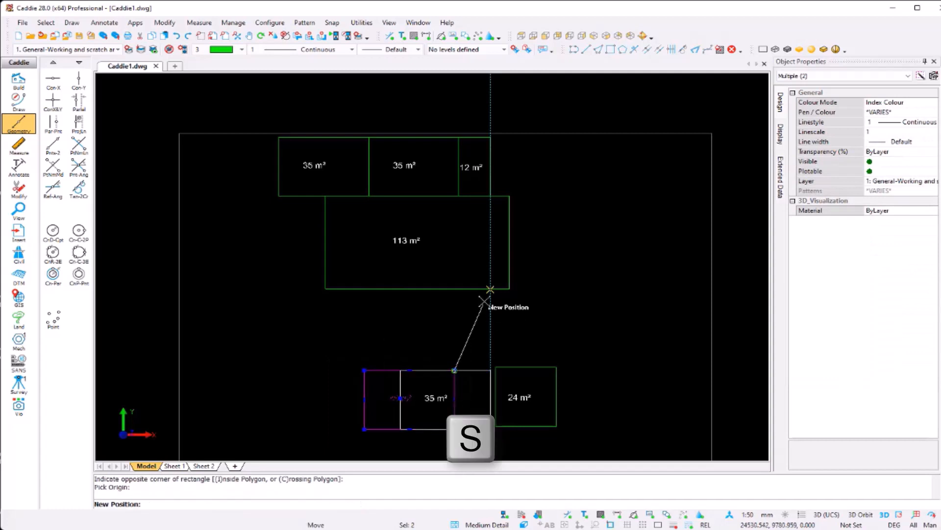
{"action": "left_click", "coordinate": [490, 290]}
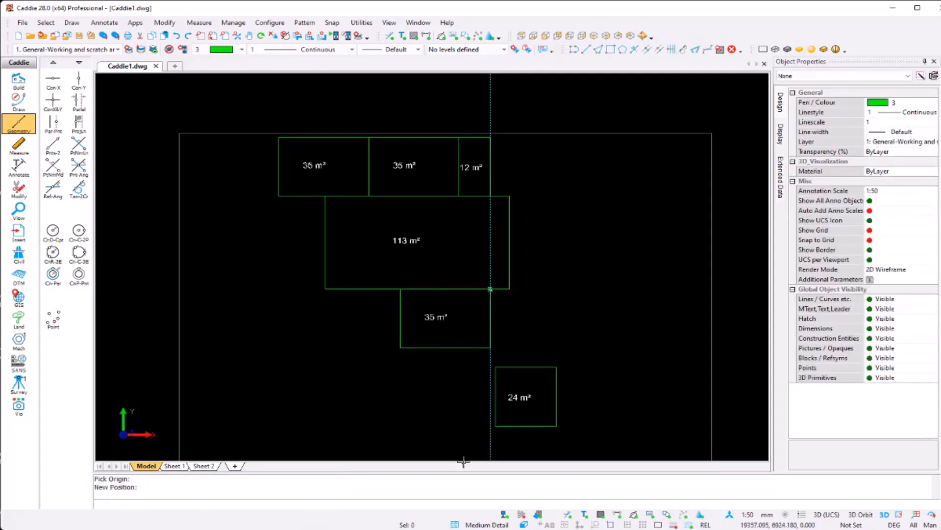
Copy the 24 m² room and its label twice, side by side, leftwards from the upper-left corner of the lower 35 m² room
{"action": "left_click", "coordinate": [462, 443]}
{"action": "left_click", "coordinate": [584, 358]}
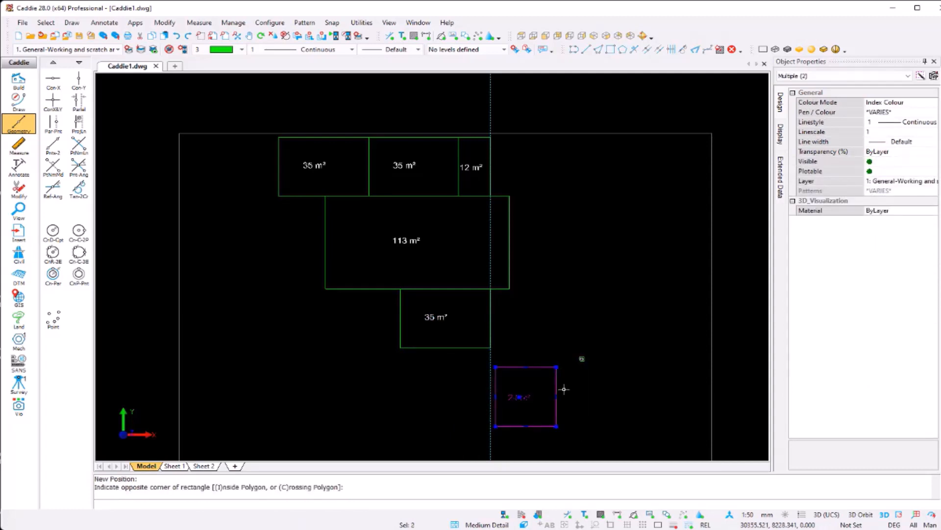
{"action": "key", "text": "c"}
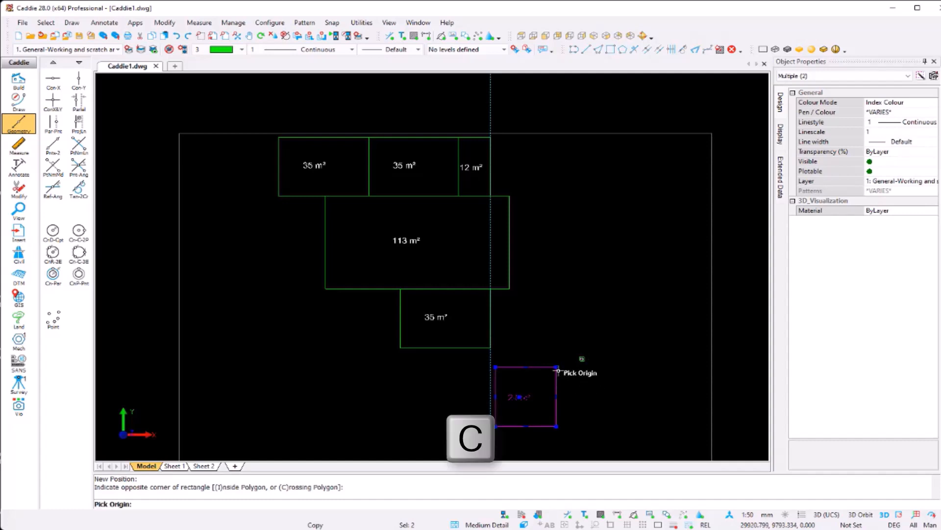
{"action": "key", "text": "s"}
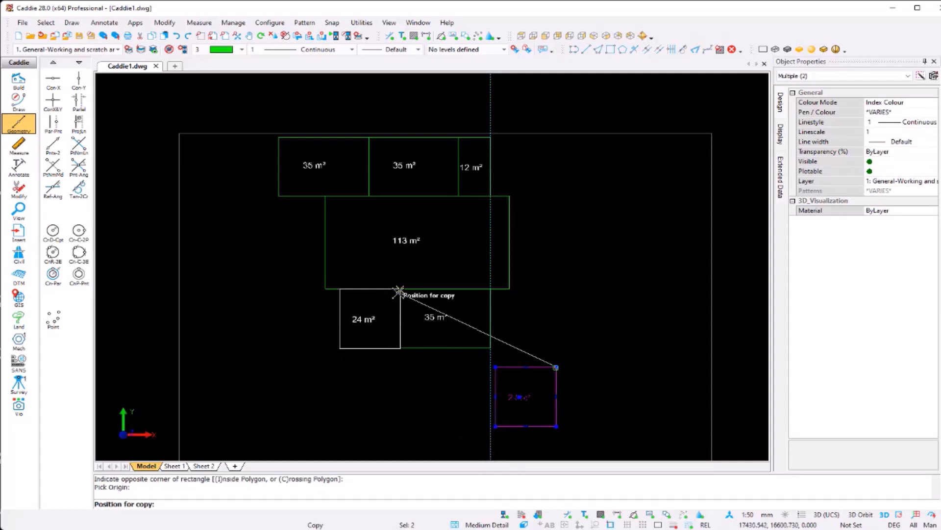
{"action": "left_click", "coordinate": [400, 289]}
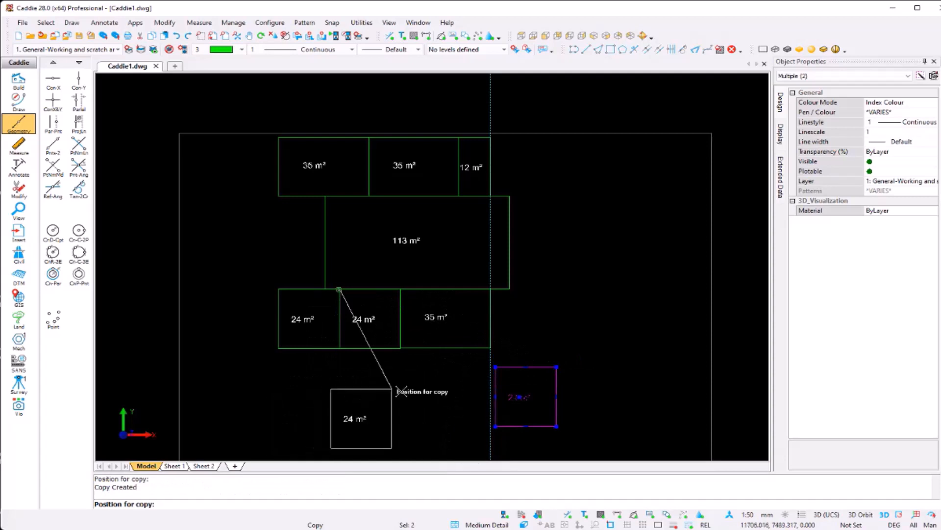
{"action": "key", "text": "Escape"}
Delete the original 24 m² room with its label, together with the vertical construction line beside it
{"action": "left_click", "coordinate": [601, 353]}
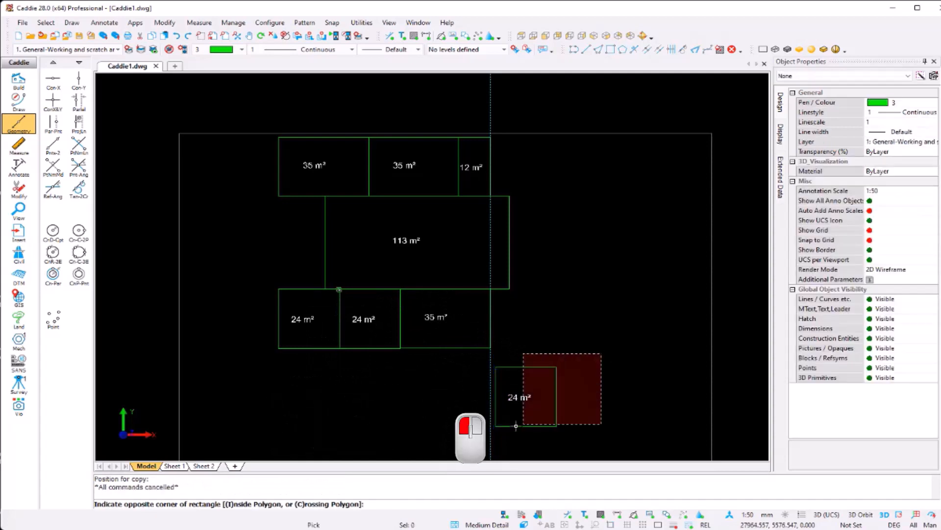
{"action": "left_click", "coordinate": [481, 437]}
{"action": "key", "text": "Delete"}
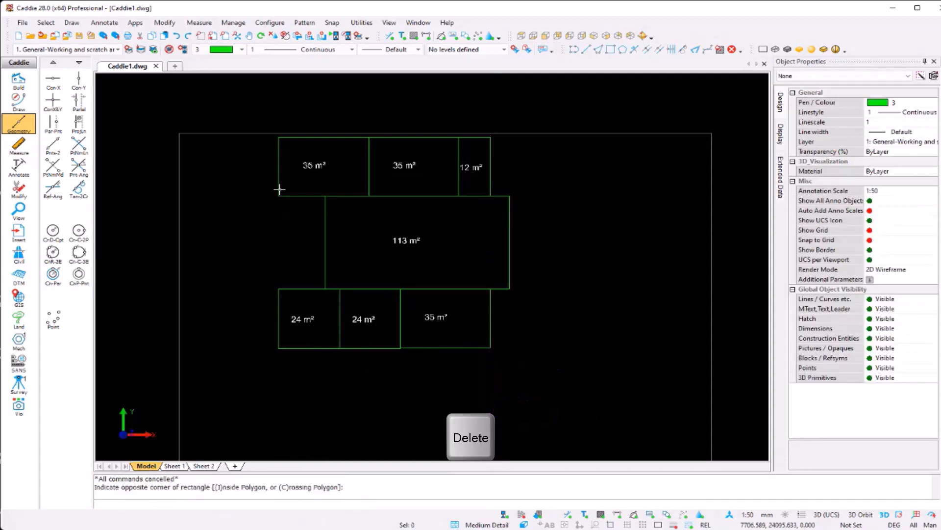
Move all rooms and their labels to the middle of the drawing border and save the drawing
{"action": "left_click", "coordinate": [248, 358]}
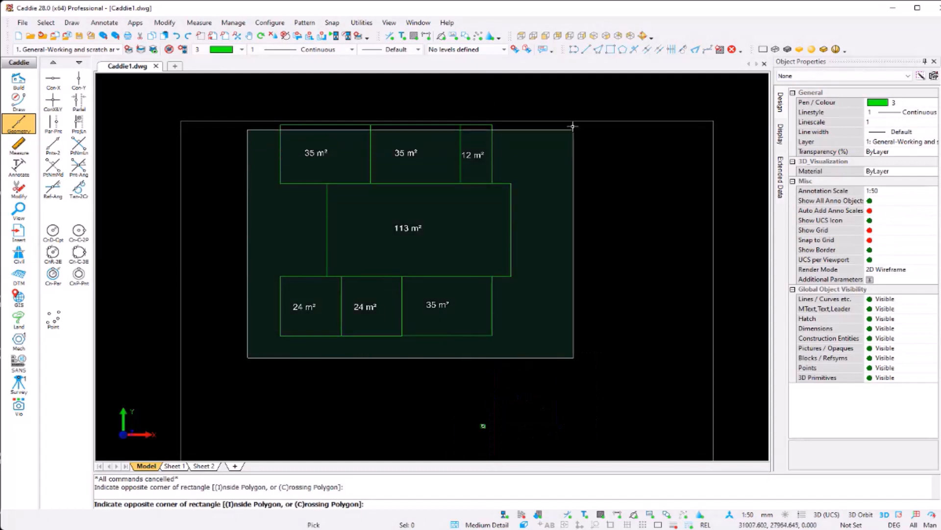
{"action": "left_click", "coordinate": [572, 127]}
{"action": "key", "text": "m"}
{"action": "left_click", "coordinate": [412, 234]}
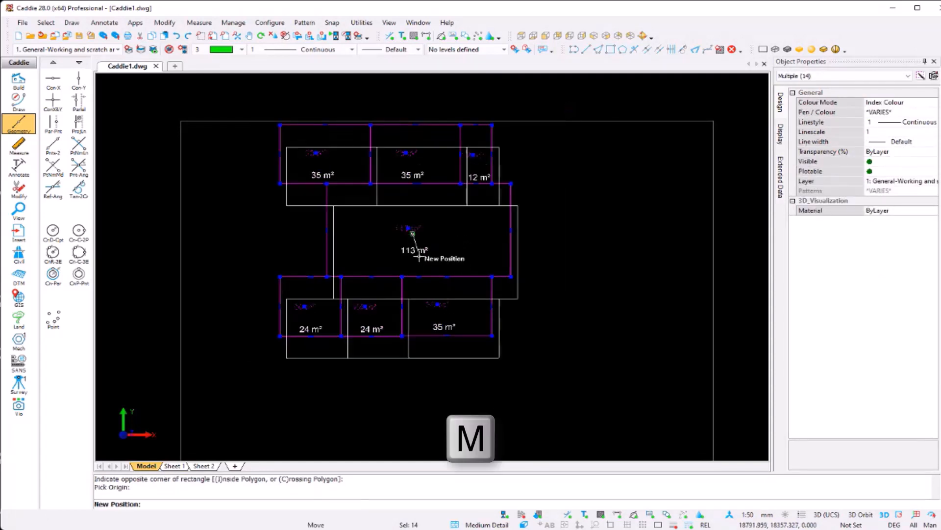
{"action": "scroll", "coordinate": [418, 257], "scroll_direction": "down", "scroll_amount": 2}
{"action": "left_click", "coordinate": [437, 272]}
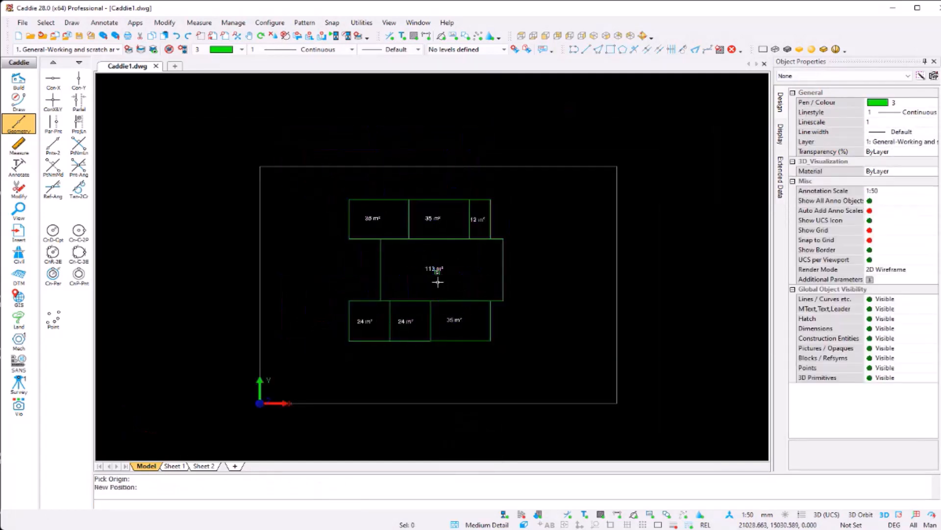
{"action": "scroll", "coordinate": [438, 282], "scroll_direction": "up", "scroll_amount": 3}
{"action": "key", "text": "ctrl+s"}
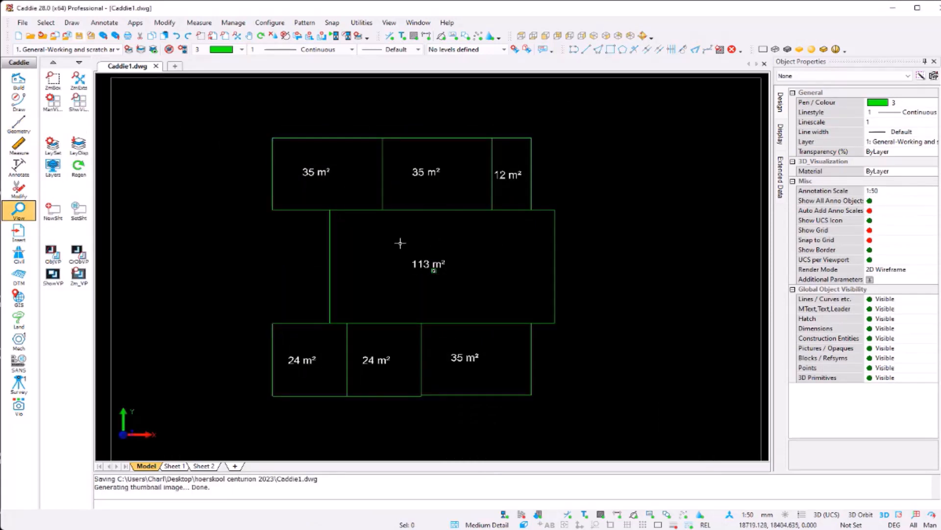
Add a horizontal construction line through the lower-left corner of the leftmost 24 m² room
{"action": "scroll", "coordinate": [423, 134], "scroll_direction": "up", "scroll_amount": 3}
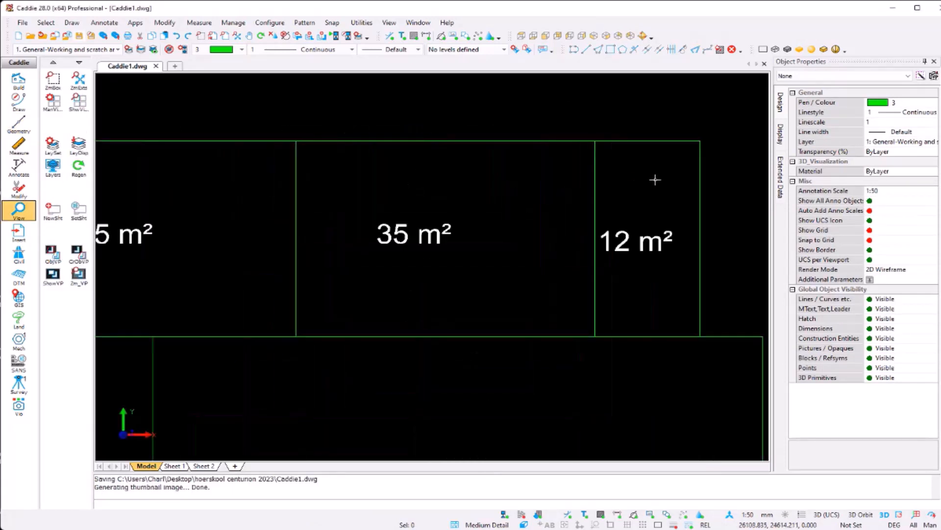
{"action": "scroll", "coordinate": [574, 149], "scroll_direction": "down", "scroll_amount": 3}
{"action": "scroll", "coordinate": [548, 333], "scroll_direction": "up", "scroll_amount": 3}
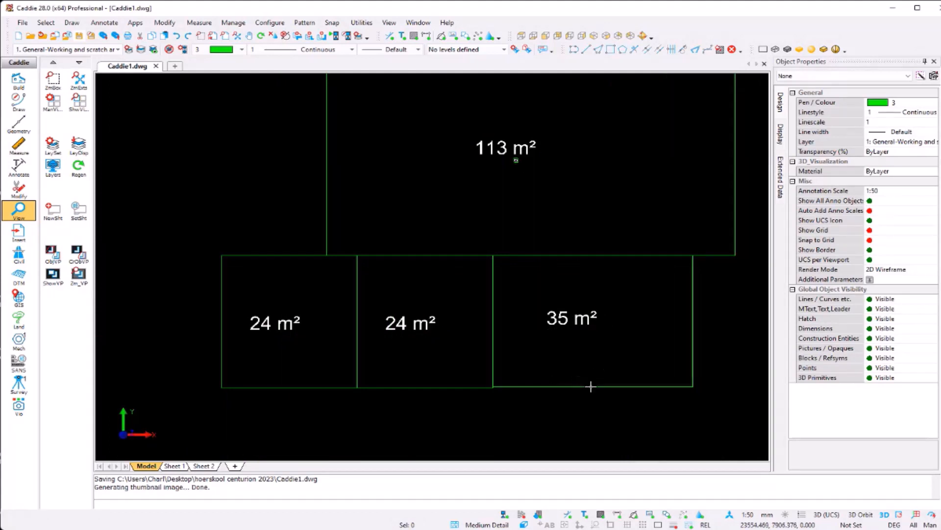
{"action": "left_click", "coordinate": [19, 123]}
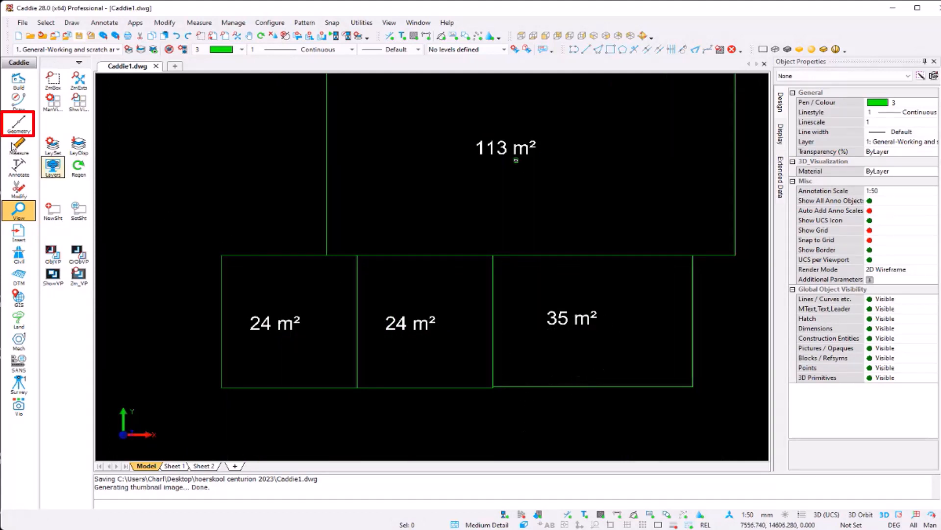
{"action": "left_click", "coordinate": [53, 81]}
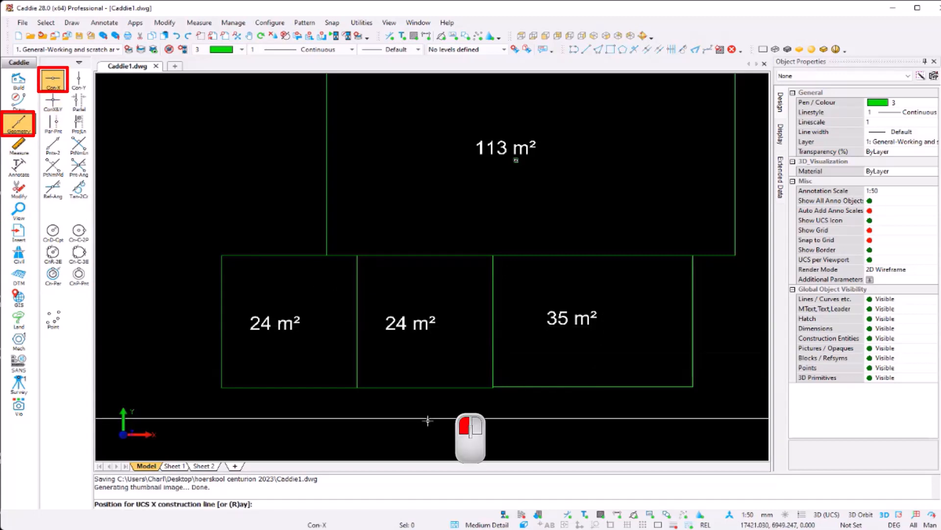
{"action": "key", "text": "s"}
{"action": "left_click", "coordinate": [223, 389]}
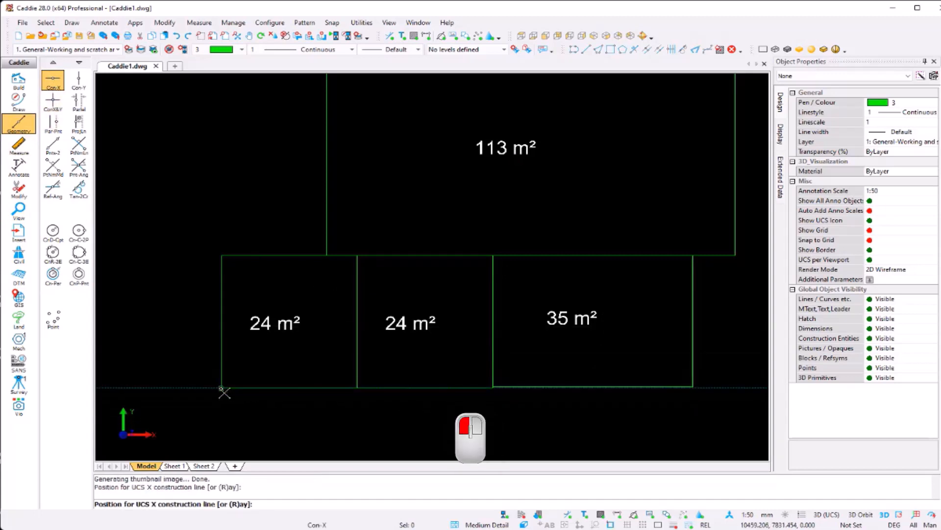
{"action": "key", "text": "Escape"}
Stretch the bottom edge of the lower 35 m² room down onto the horizontal construction line
{"action": "scroll", "coordinate": [639, 399], "scroll_direction": "up", "scroll_amount": 3}
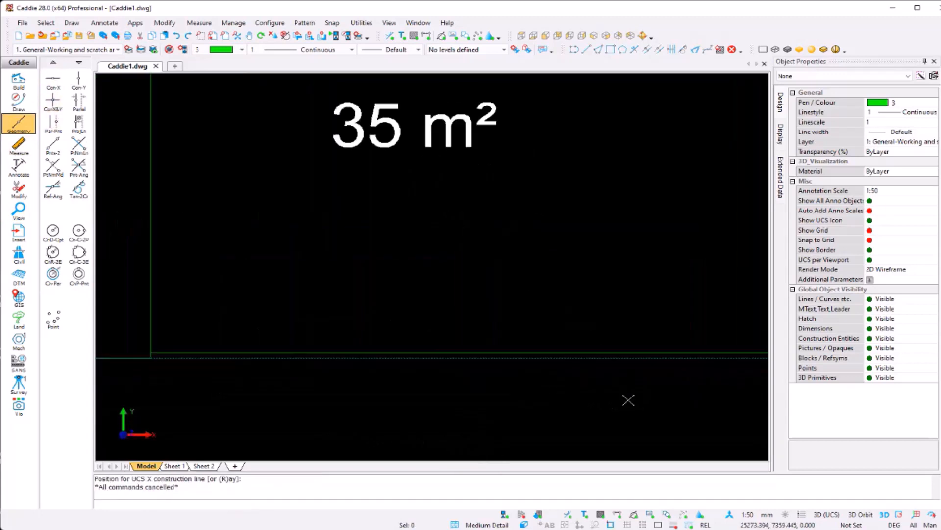
{"action": "scroll", "coordinate": [559, 365], "scroll_direction": "up", "scroll_amount": 2}
{"action": "left_click", "coordinate": [506, 341]}
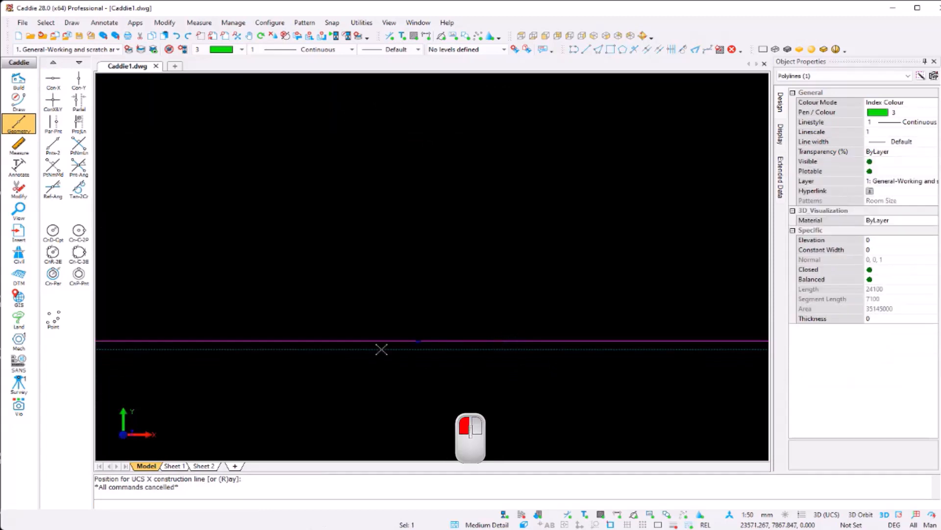
{"action": "left_click", "coordinate": [415, 340]}
{"action": "left_click", "coordinate": [418, 351]}
{"action": "key", "text": "Escape"}
{"action": "scroll", "coordinate": [463, 325], "scroll_direction": "down", "scroll_amount": 3}
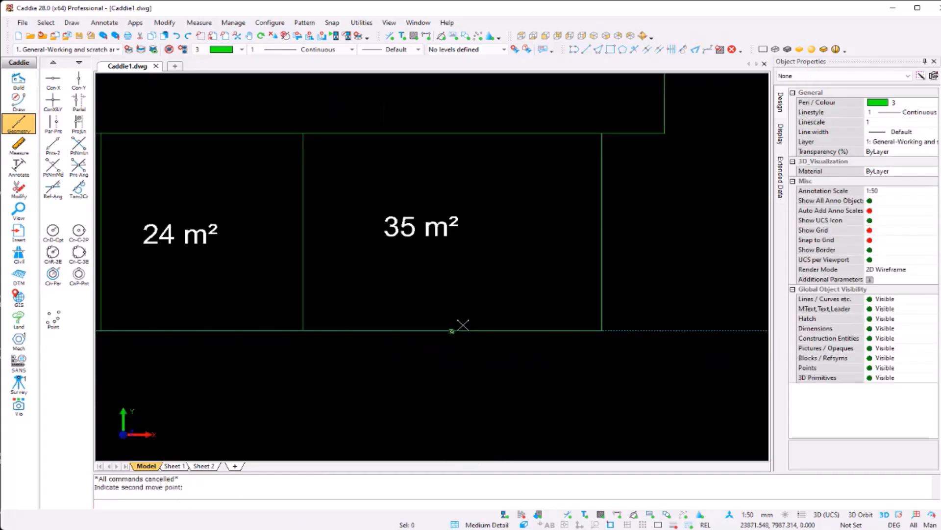
Replace the stretched room's 35 m² label with a new Room Size area label, using alternate units and 0 decimal places
{"action": "left_click", "coordinate": [427, 227]}
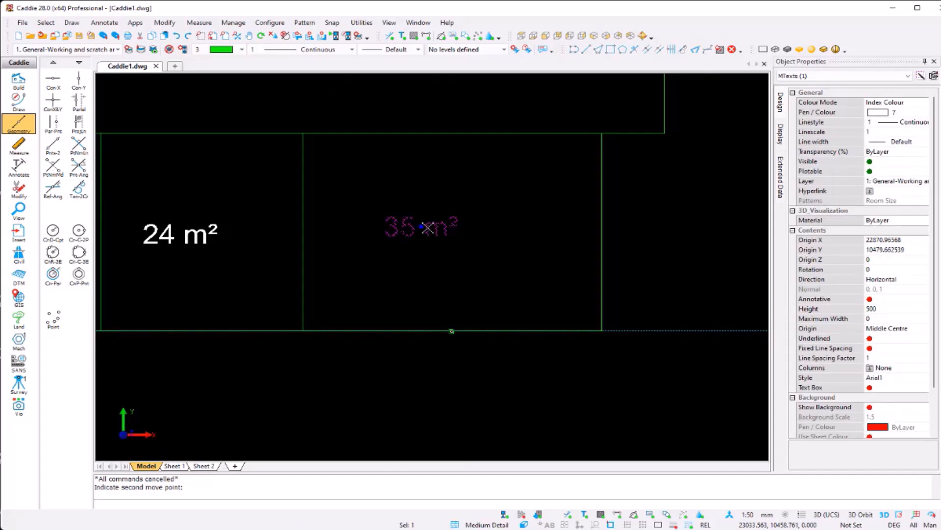
{"action": "key", "text": "Delete"}
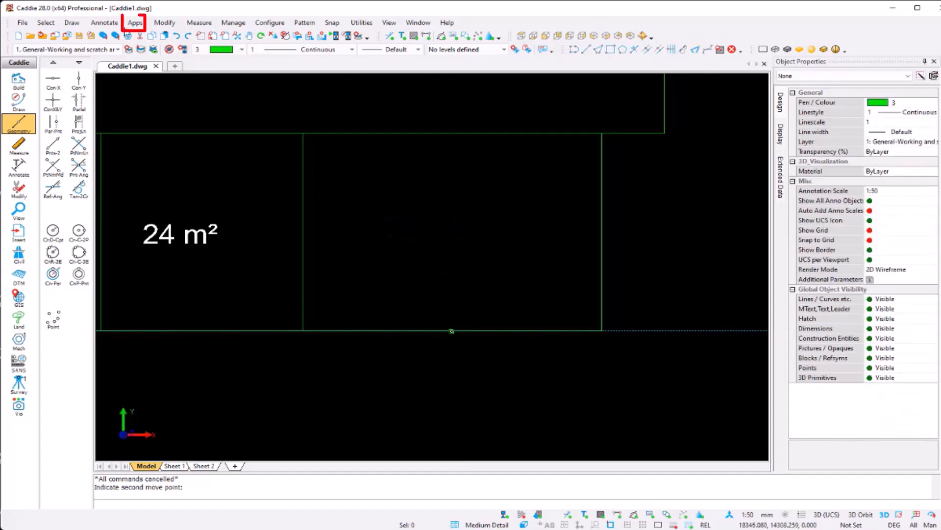
{"action": "left_click", "coordinate": [135, 22]}
{"action": "mouse_move", "coordinate": [162, 102]}
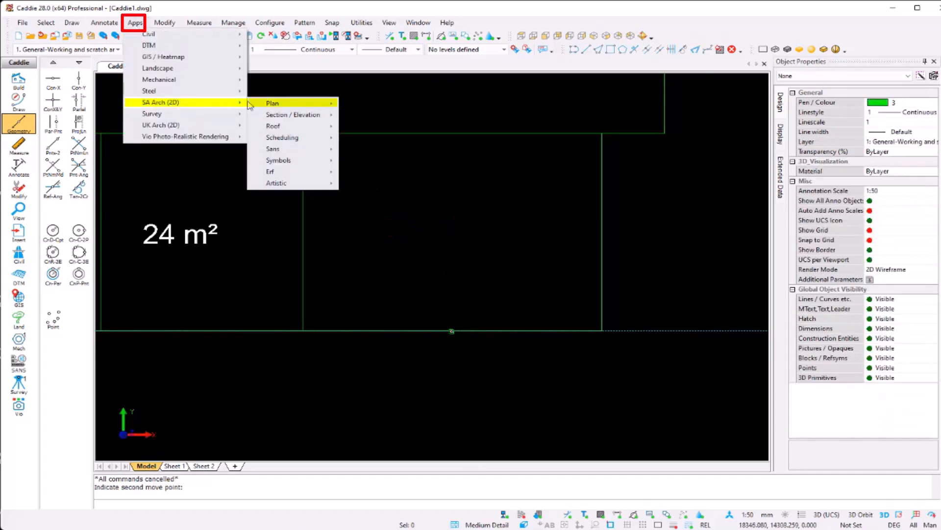
{"action": "left_click", "coordinate": [399, 288]}
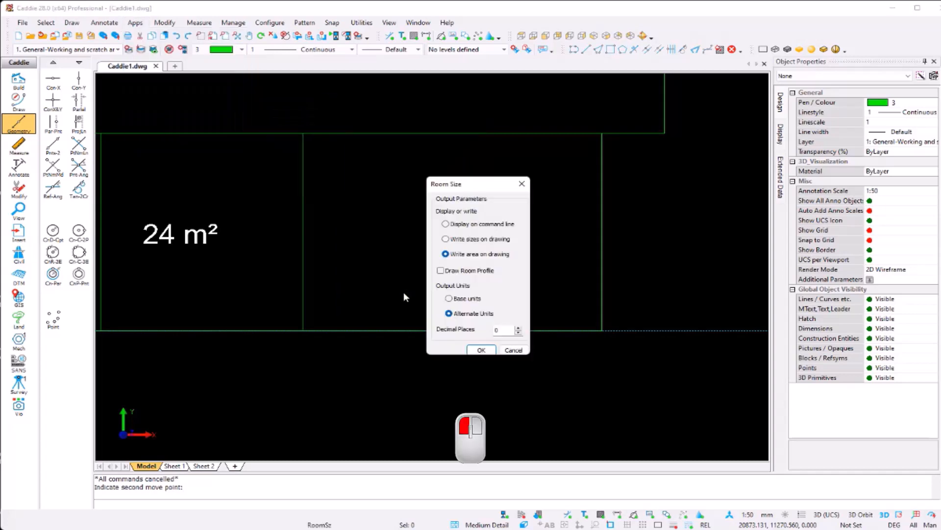
{"action": "left_click", "coordinate": [481, 350]}
{"action": "left_click", "coordinate": [302, 331]}
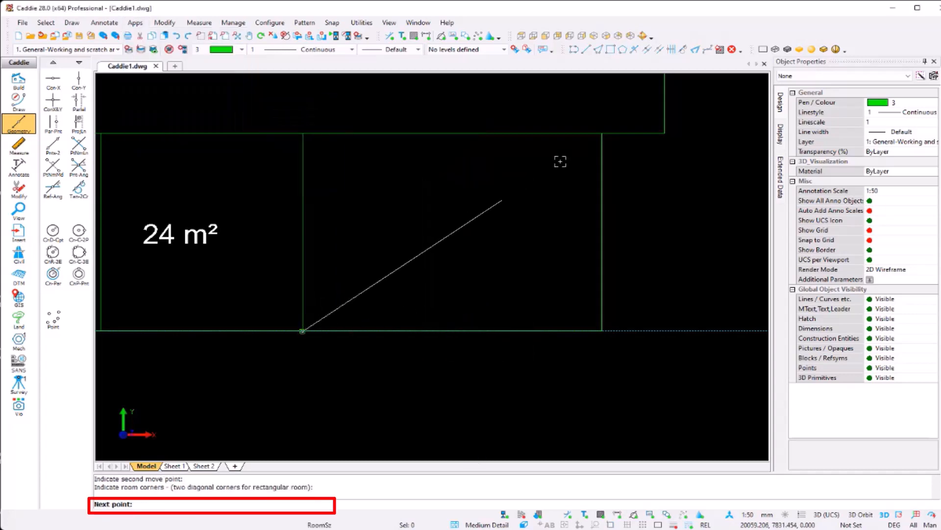
{"action": "key", "text": "e"}
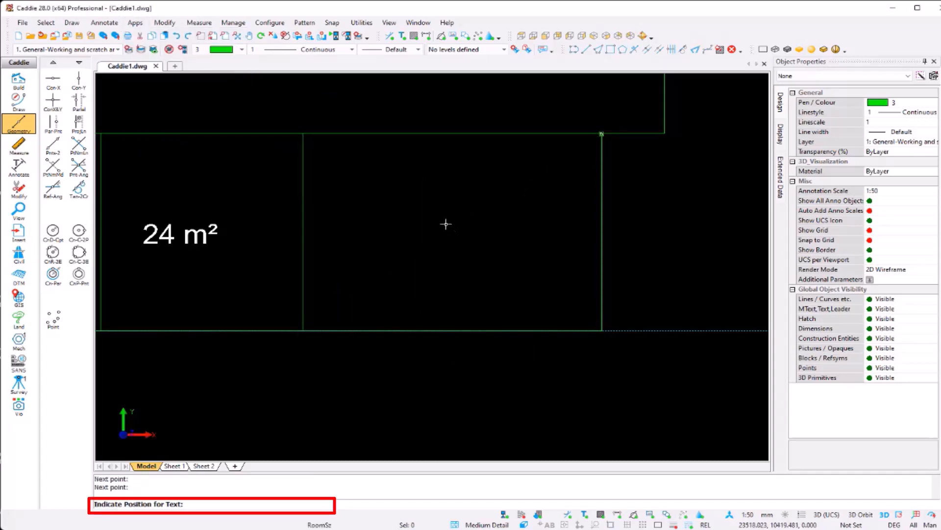
{"action": "left_click", "coordinate": [432, 230]}
{"action": "key", "text": "Escape"}
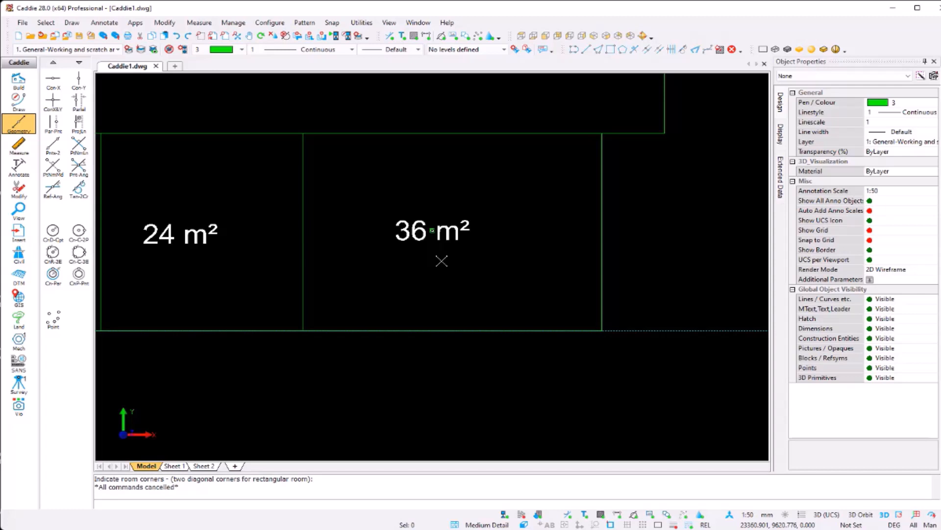
Make External walls the current layer and set the pen colour to 2 (yellow)
{"action": "scroll", "coordinate": [435, 235], "scroll_direction": "down", "scroll_amount": 3}
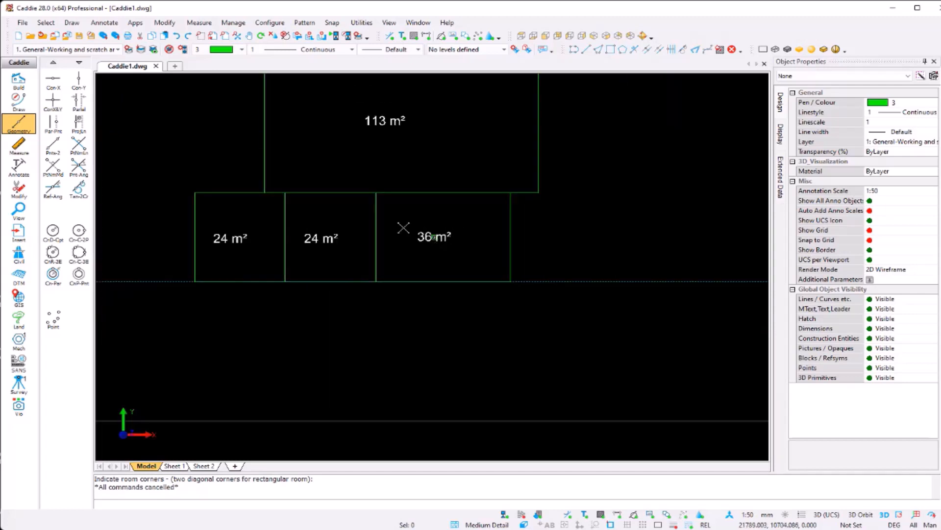
{"action": "left_click", "coordinate": [635, 352]}
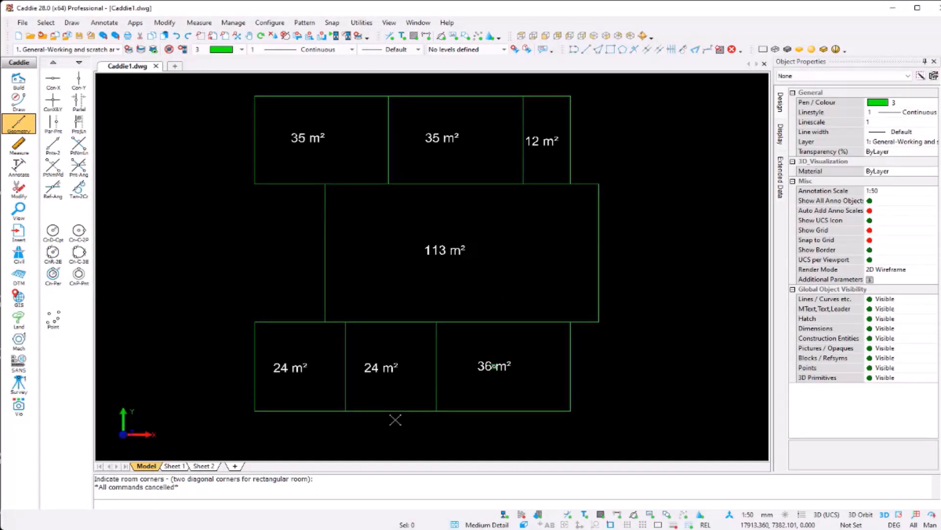
{"action": "left_click", "coordinate": [118, 50]}
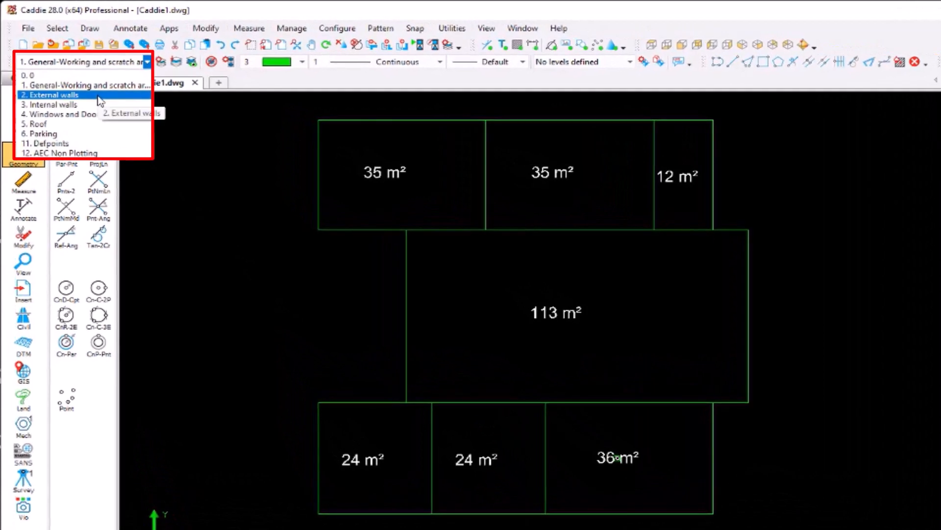
{"action": "left_click", "coordinate": [98, 95]}
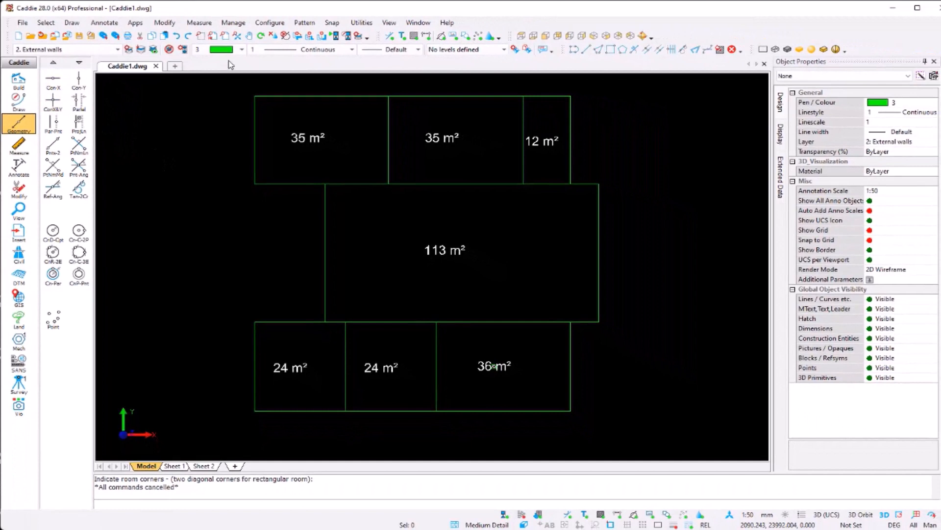
{"action": "left_click", "coordinate": [242, 49]}
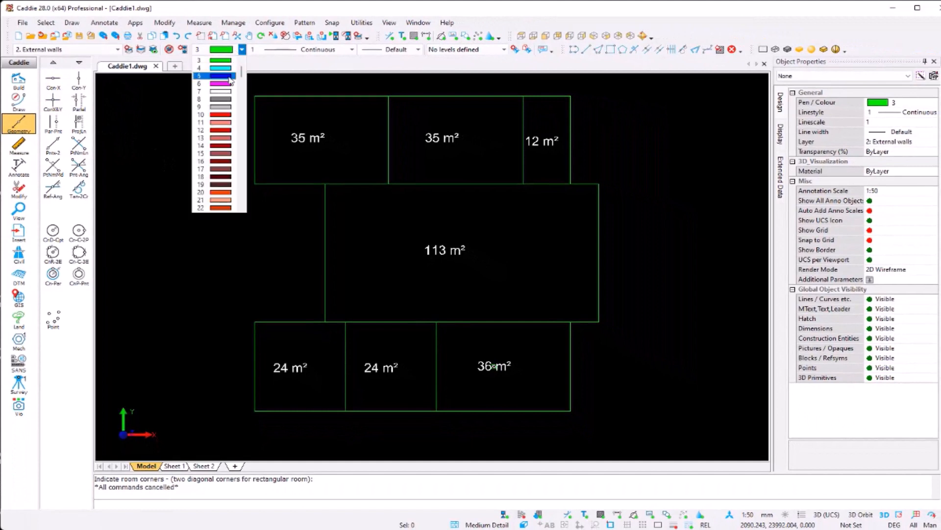
{"action": "left_click", "coordinate": [221, 68]}
Draw a closed polyline through the outer room corners, slanting between the right ends of the 12 m², 113 m² and 36 m² rooms
{"action": "left_click", "coordinate": [18, 101]}
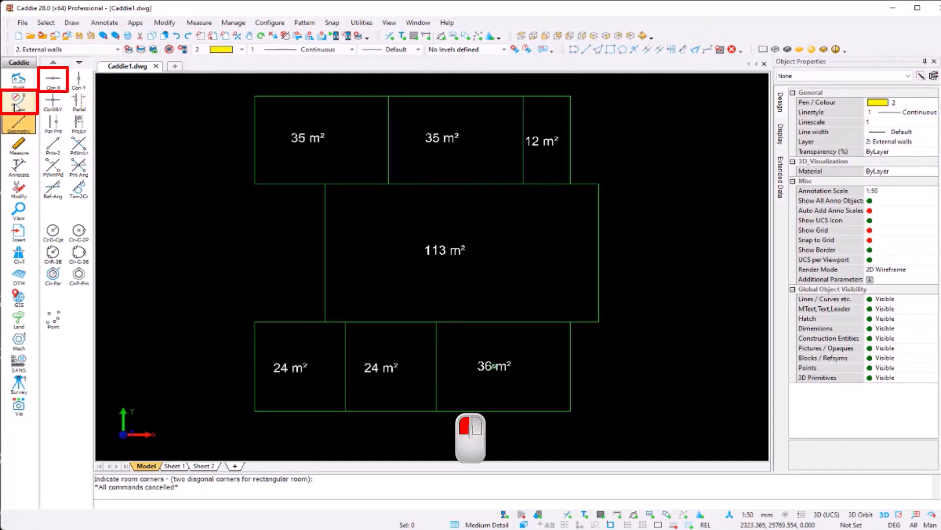
{"action": "left_click", "coordinate": [53, 78]}
{"action": "key", "text": "s"}
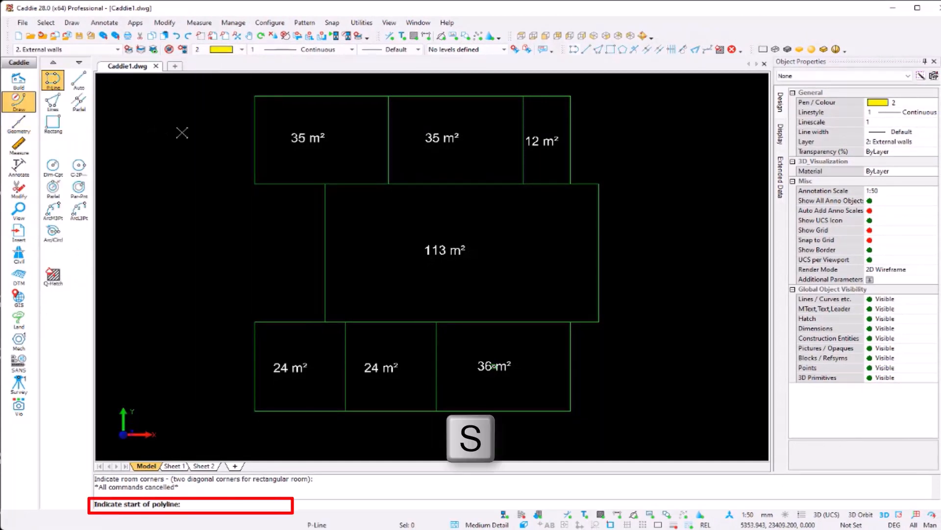
{"action": "left_click", "coordinate": [255, 96]}
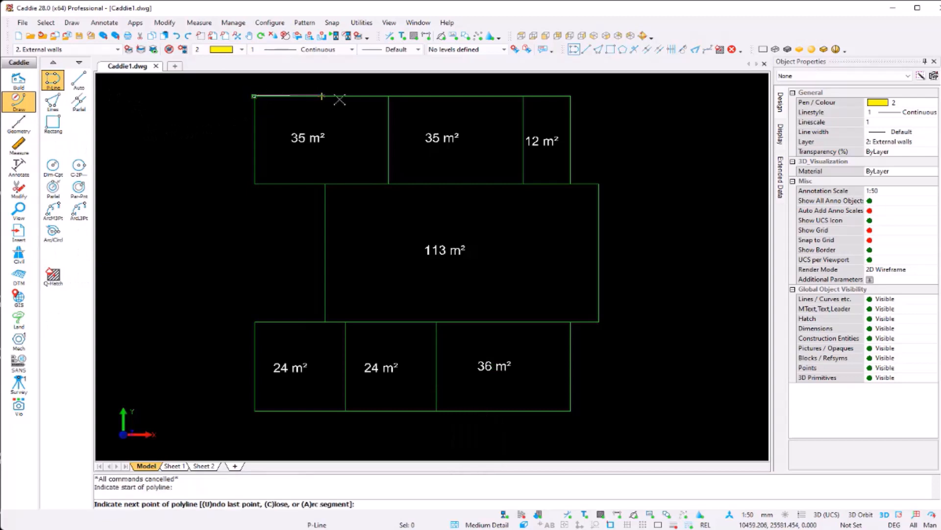
{"action": "left_click", "coordinate": [588, 109]}
{"action": "left_click", "coordinate": [601, 184]}
{"action": "left_click", "coordinate": [600, 322]}
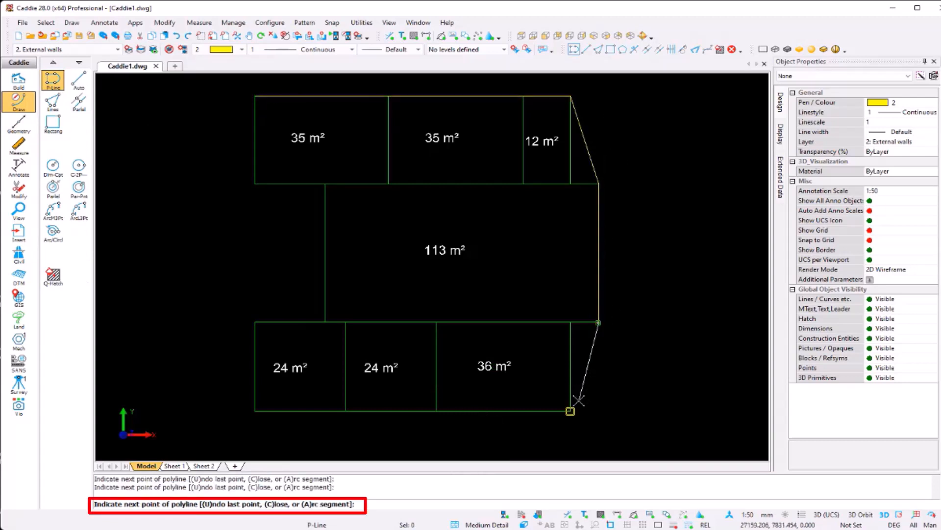
{"action": "left_click", "coordinate": [578, 402]}
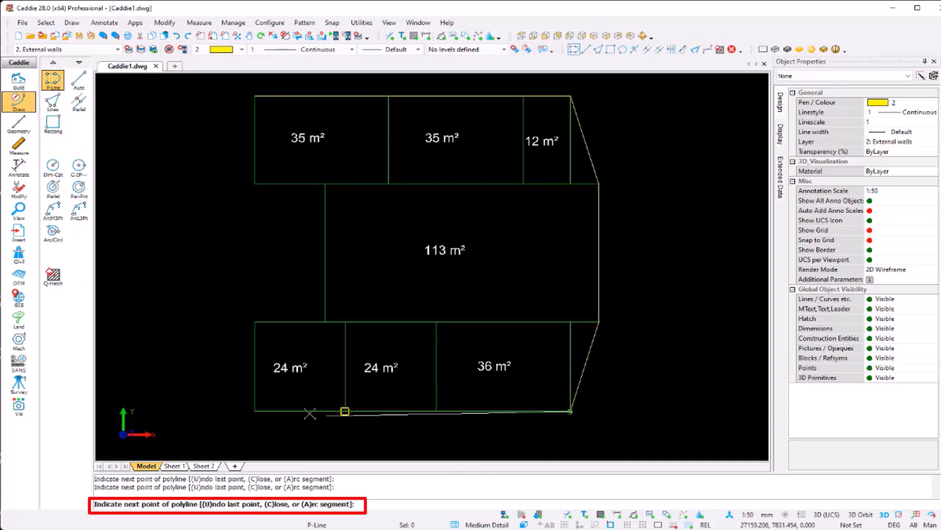
{"action": "left_click", "coordinate": [254, 96]}
{"action": "middle_click_drag", "start_coordinate": [206, 126], "coordinate": [165, 130]}
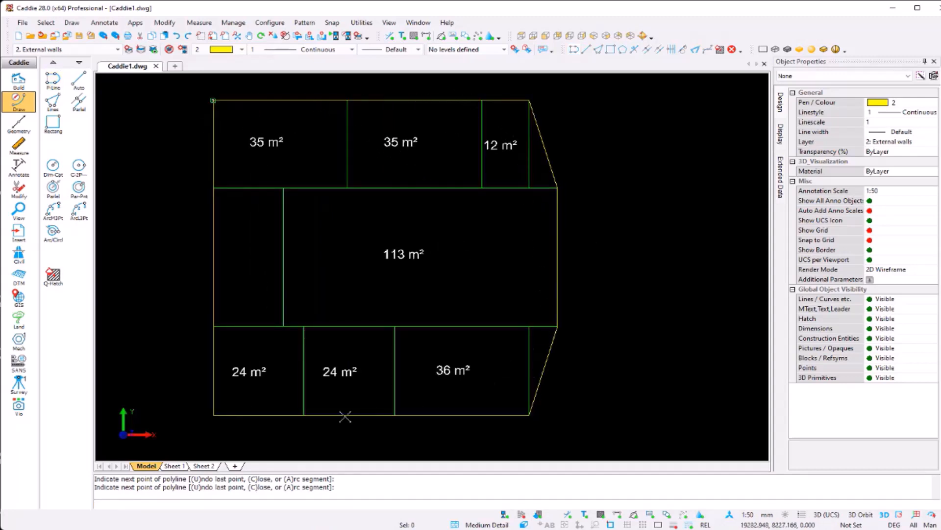
Change the slanted outline segment beside the 12 m² room into an inward-curving arc of about 6685 mm radius and inspect its segment radius
{"action": "left_click", "coordinate": [543, 151]}
{"action": "right_click", "coordinate": [546, 155]}
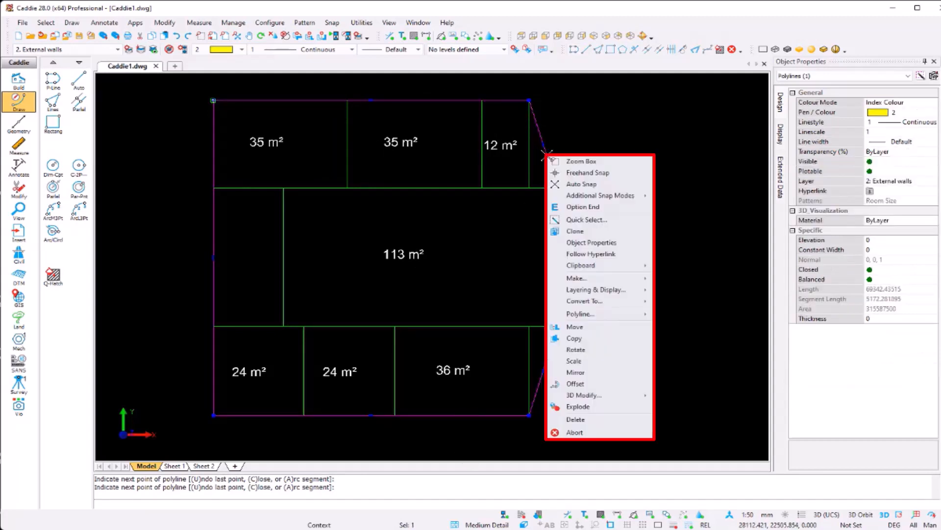
{"action": "mouse_move", "coordinate": [625, 319]}
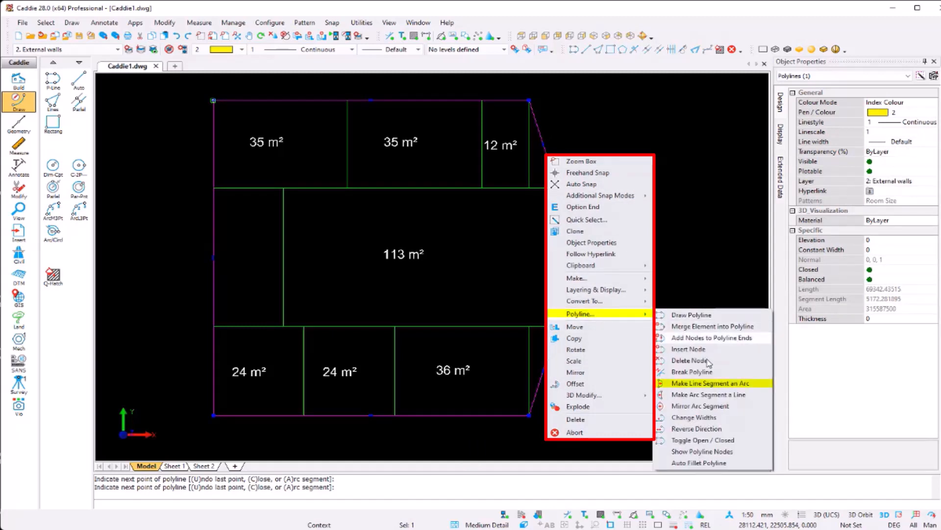
{"action": "left_click", "coordinate": [720, 385]}
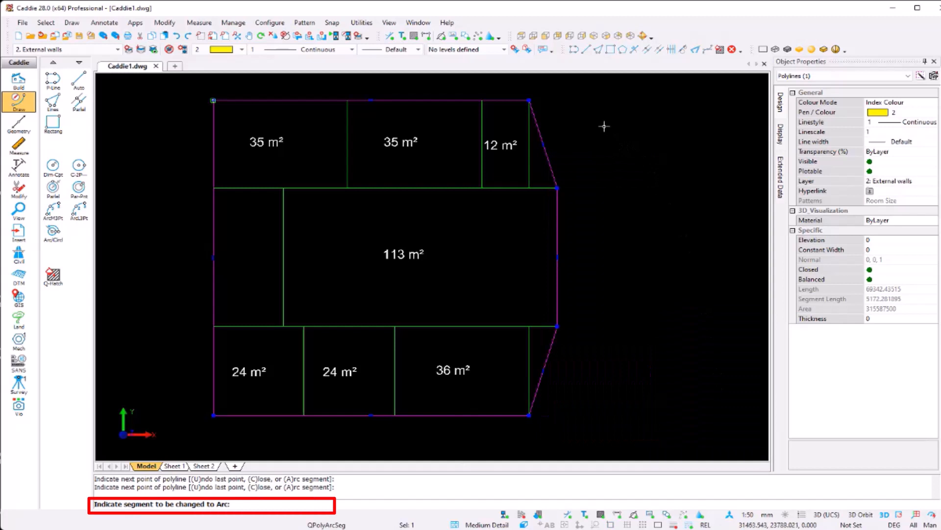
{"action": "scroll", "coordinate": [568, 113], "scroll_direction": "up", "scroll_amount": 3}
{"action": "left_click", "coordinate": [522, 172]}
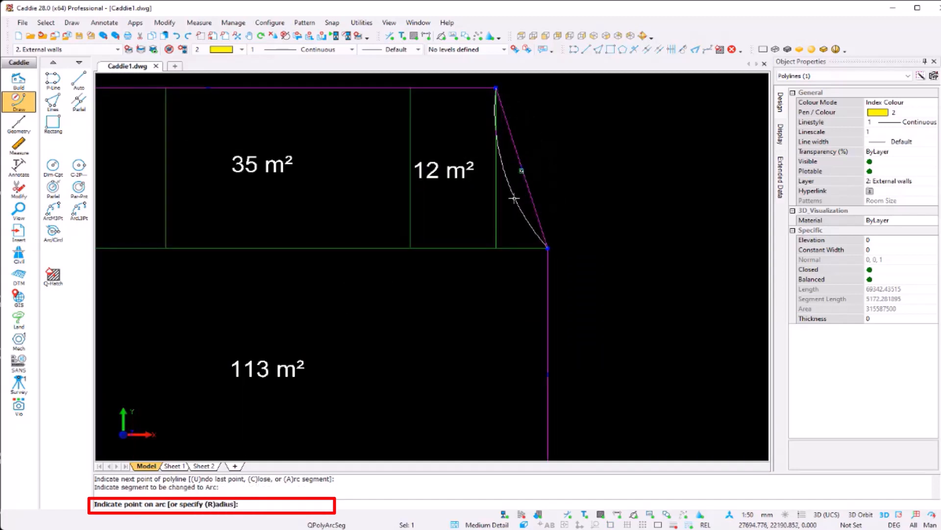
{"action": "left_click", "coordinate": [514, 197]}
{"action": "key", "text": "Escape"}
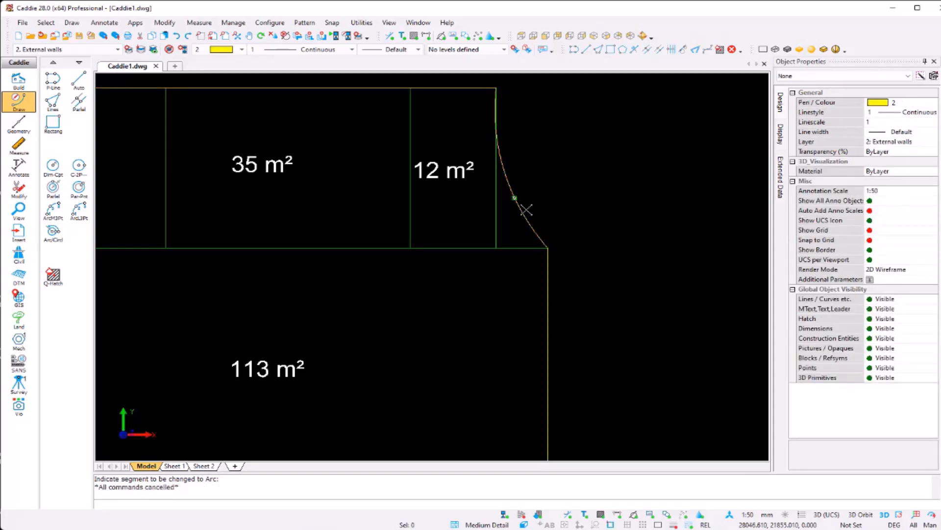
{"action": "left_click", "coordinate": [519, 207]}
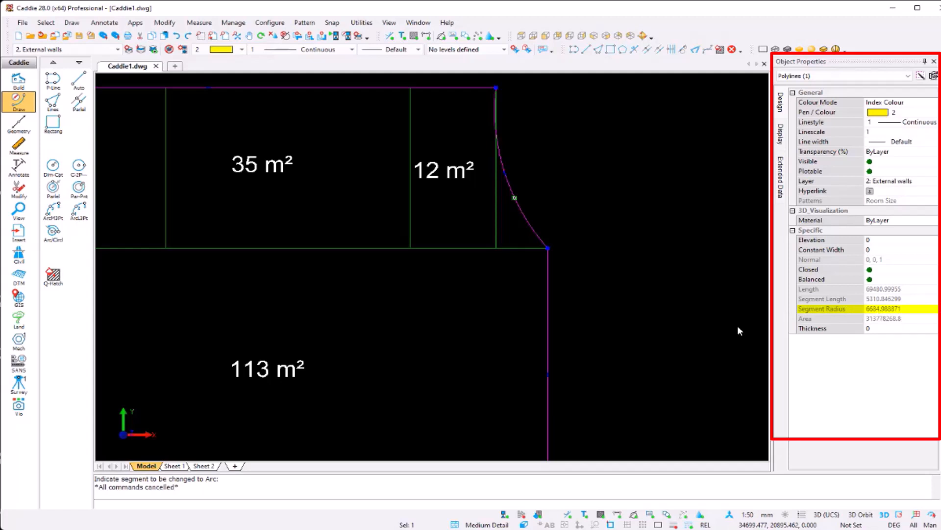
{"action": "key", "text": "Escape"}
Change the slanted outline segment beside the 36 m² room into an inward-curving arc with a radius of 6684.9
{"action": "scroll", "coordinate": [562, 149], "scroll_direction": "down", "scroll_amount": 3}
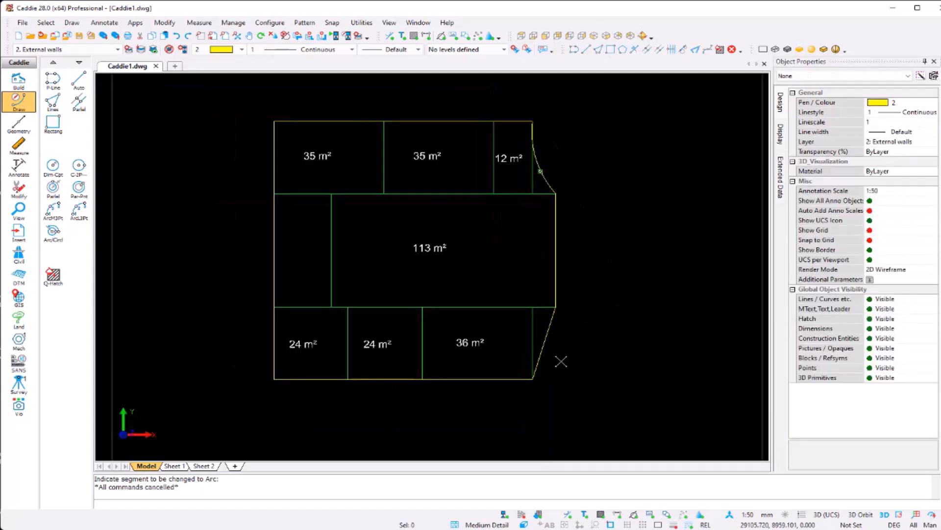
{"action": "scroll", "coordinate": [561, 362], "scroll_direction": "up", "scroll_amount": 3}
{"action": "right_click", "coordinate": [535, 326]}
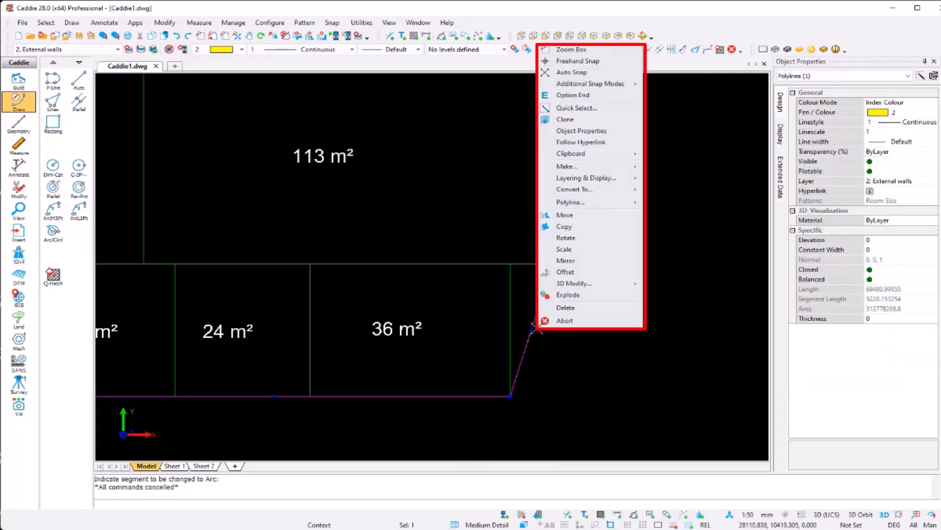
{"action": "mouse_move", "coordinate": [590, 203]}
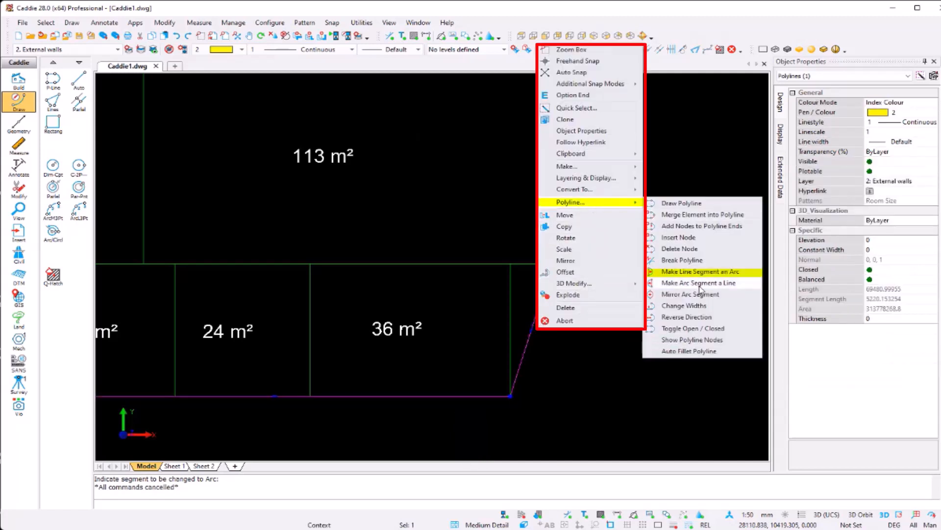
{"action": "left_click", "coordinate": [704, 271]}
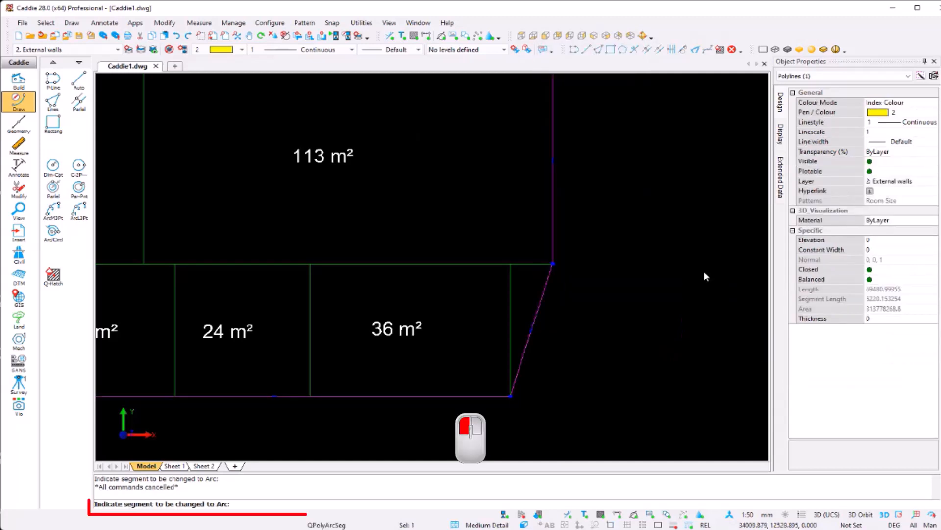
{"action": "left_click", "coordinate": [527, 346]}
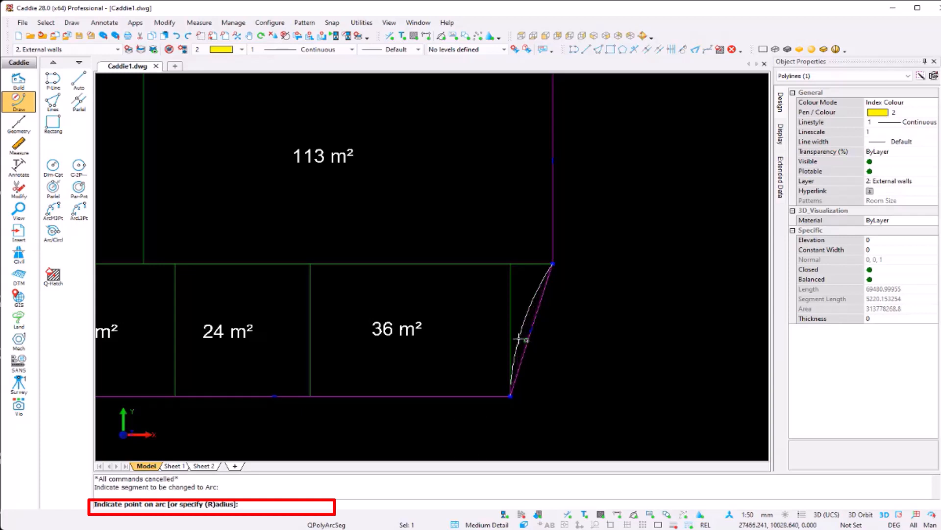
{"action": "key", "text": "r"}
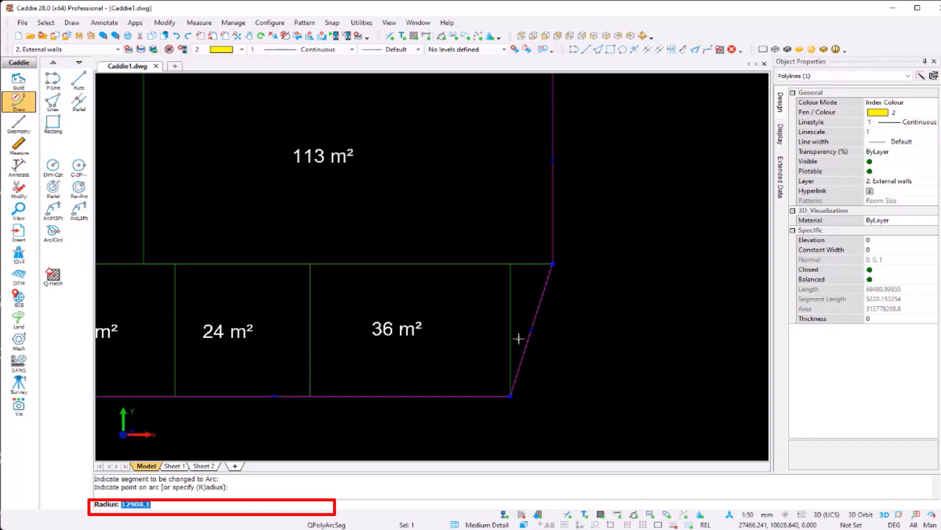
{"action": "type", "text": "6684."}
{"action": "key", "text": "Return"}
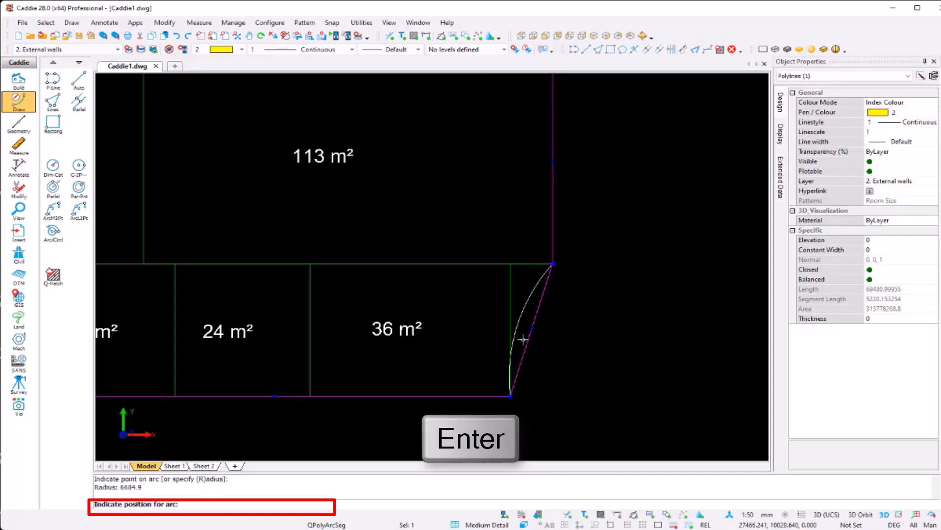
{"action": "left_click", "coordinate": [513, 327]}
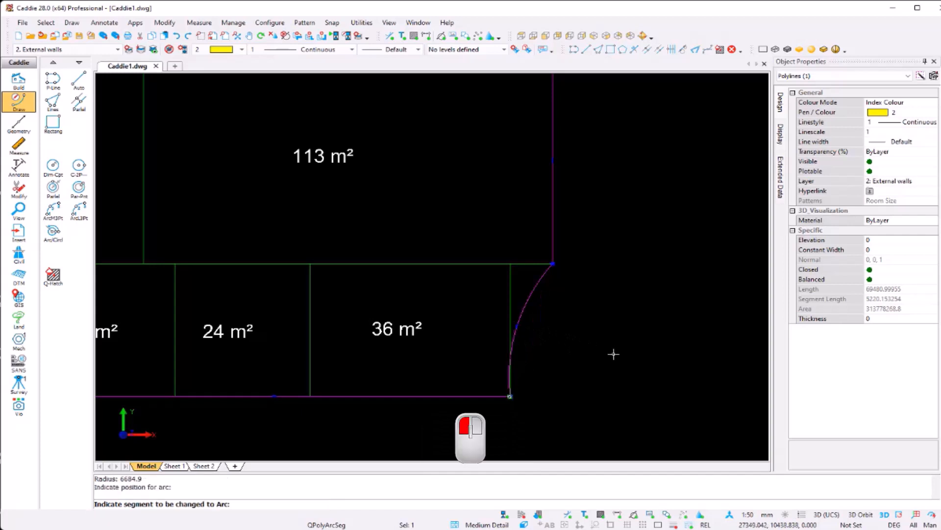
{"action": "key", "text": "Escape"}
{"action": "scroll", "coordinate": [525, 280], "scroll_direction": "down", "scroll_amount": 3}
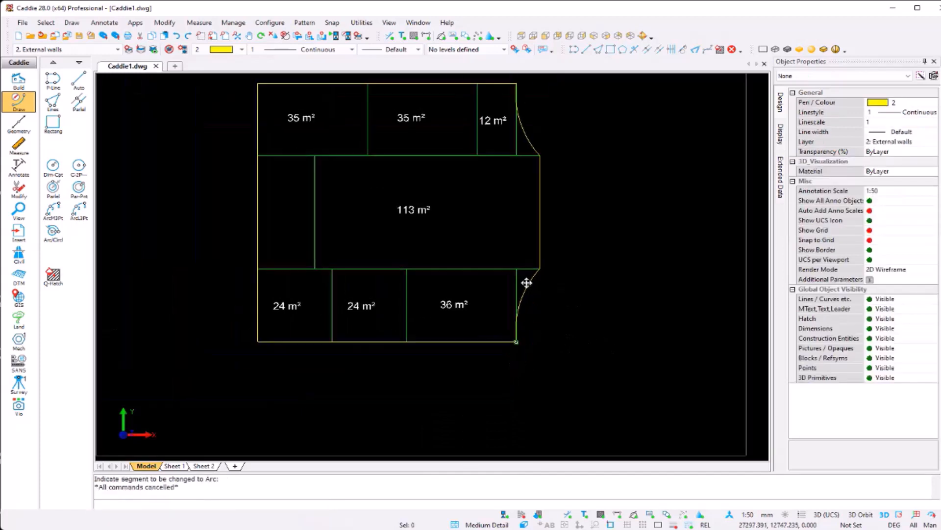
Display the General-Working and scratch area layer alone for comparison, and leave only the External walls layer displayed
{"action": "scroll", "coordinate": [525, 280], "scroll_direction": "up", "scroll_amount": 1}
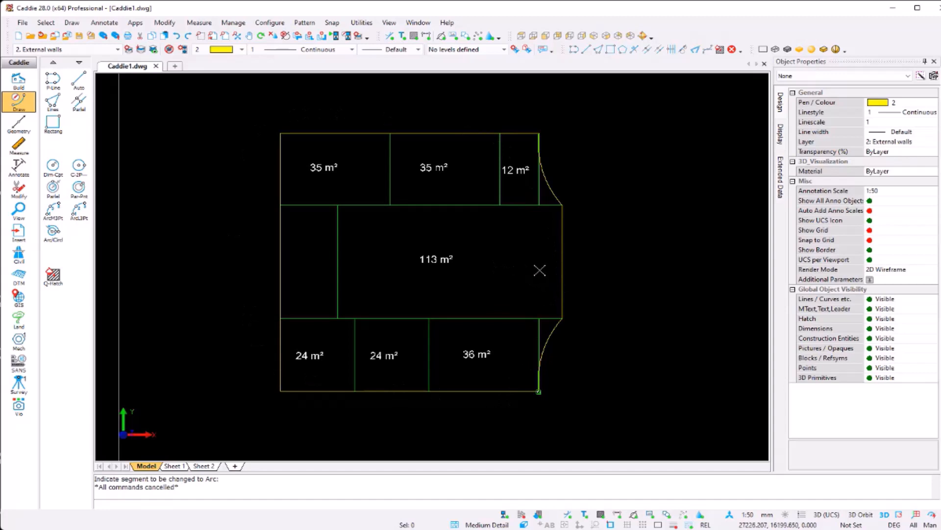
{"action": "middle_click_drag", "start_coordinate": [530, 265], "coordinate": [500, 265]}
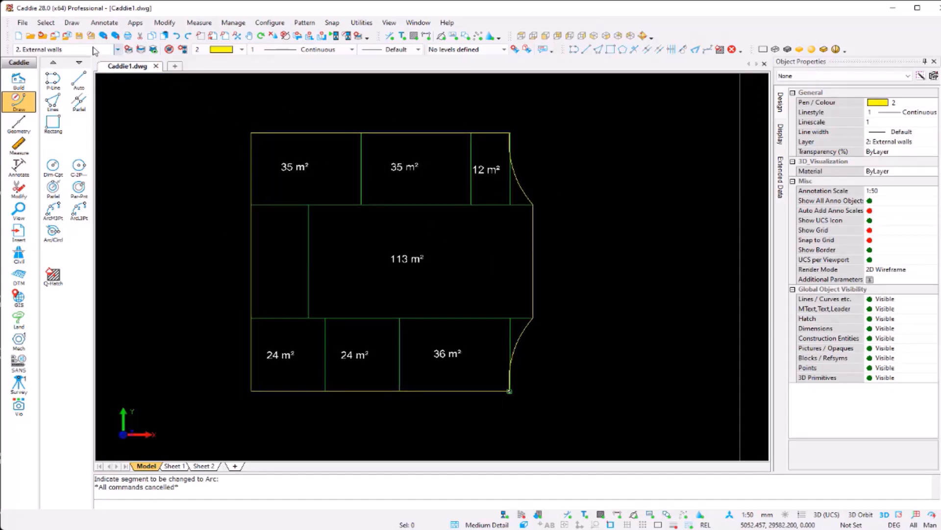
{"action": "left_click", "coordinate": [141, 49]}
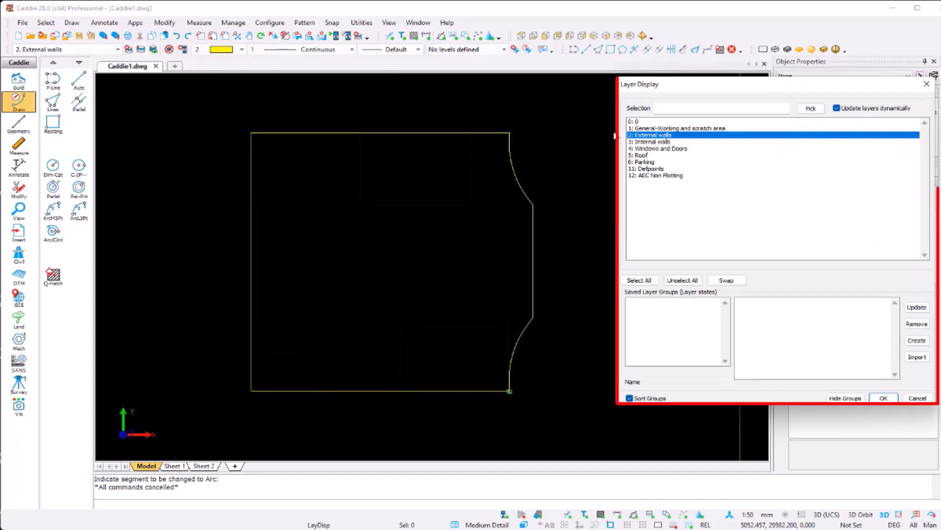
{"action": "left_click", "coordinate": [649, 128]}
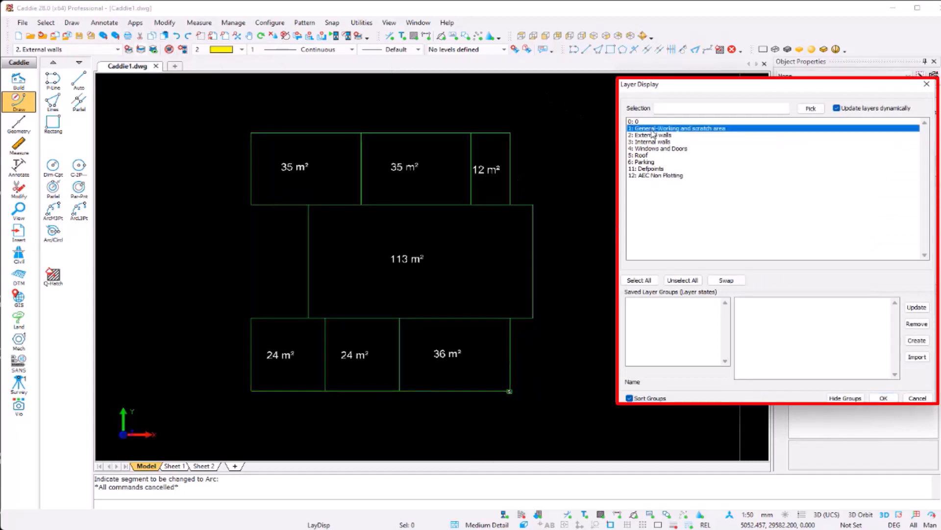
{"action": "left_click", "coordinate": [653, 135]}
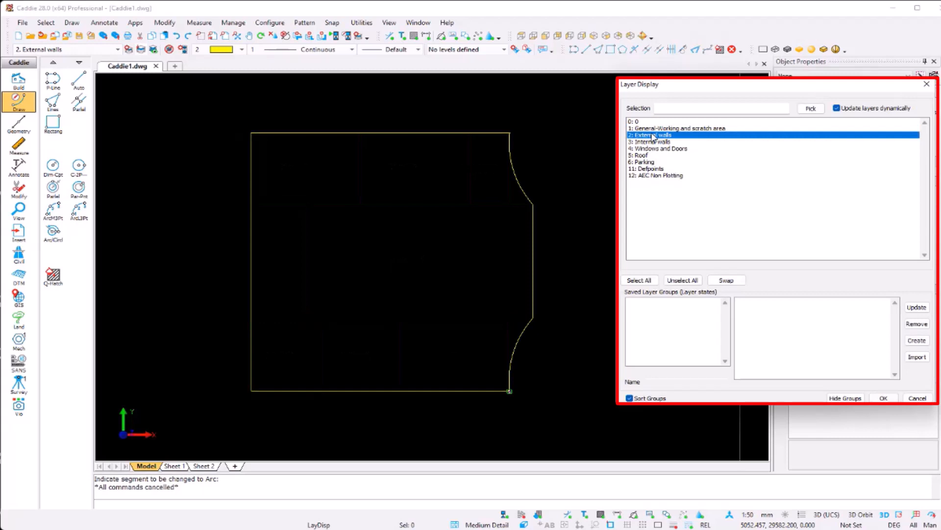
{"action": "left_click", "coordinate": [885, 398]}
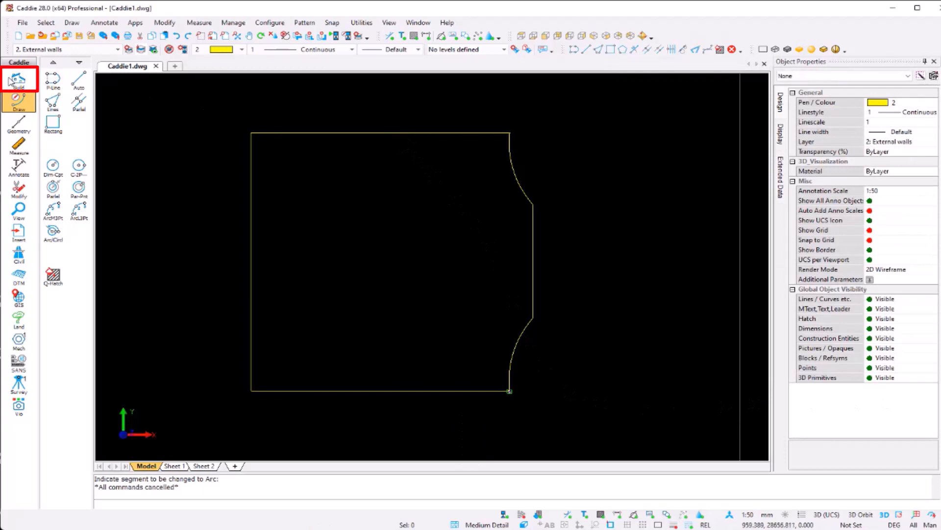
{"action": "left_click", "coordinate": [33, 84]}
{"action": "left_click", "coordinate": [52, 80]}
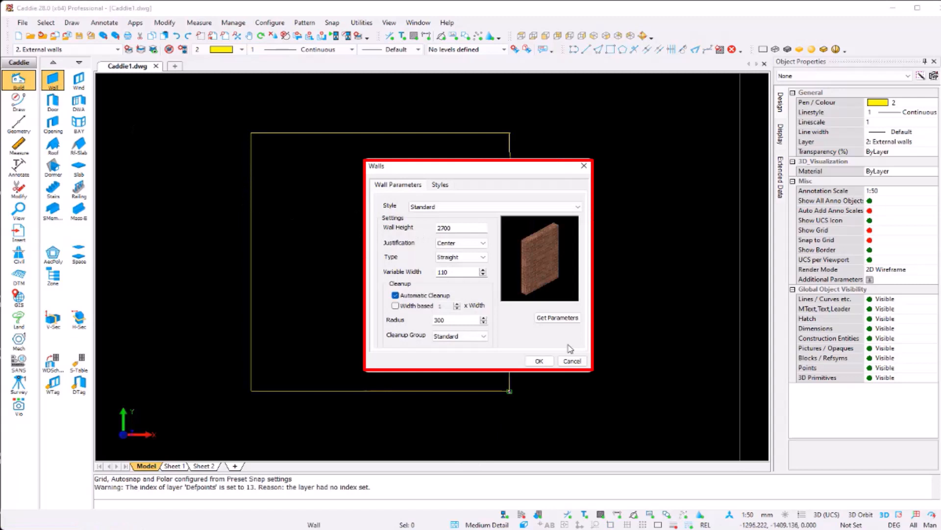
{"action": "left_click", "coordinate": [572, 361]}
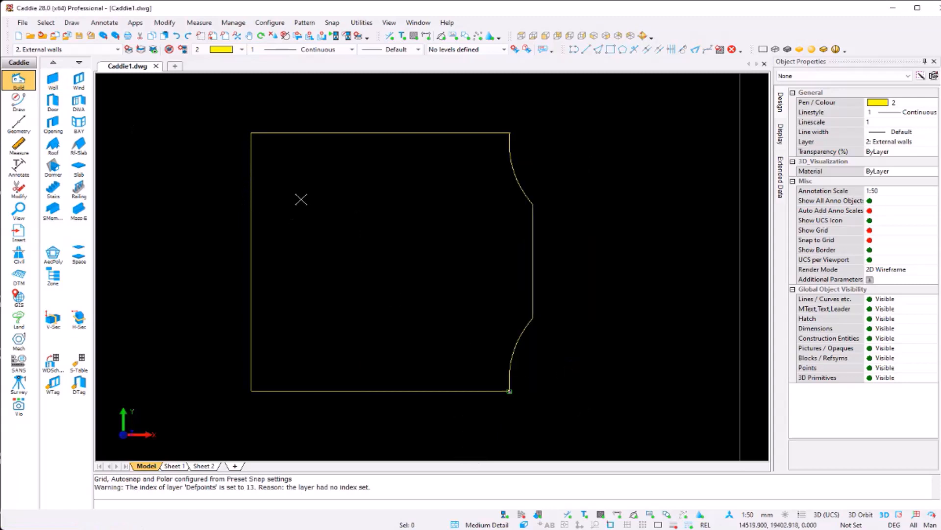
Convert the outline polyline to Standard-style walls with a height of 2700, a width of 220 and Left justification
{"action": "left_click", "coordinate": [344, 137]}
{"action": "right_click", "coordinate": [344, 138]}
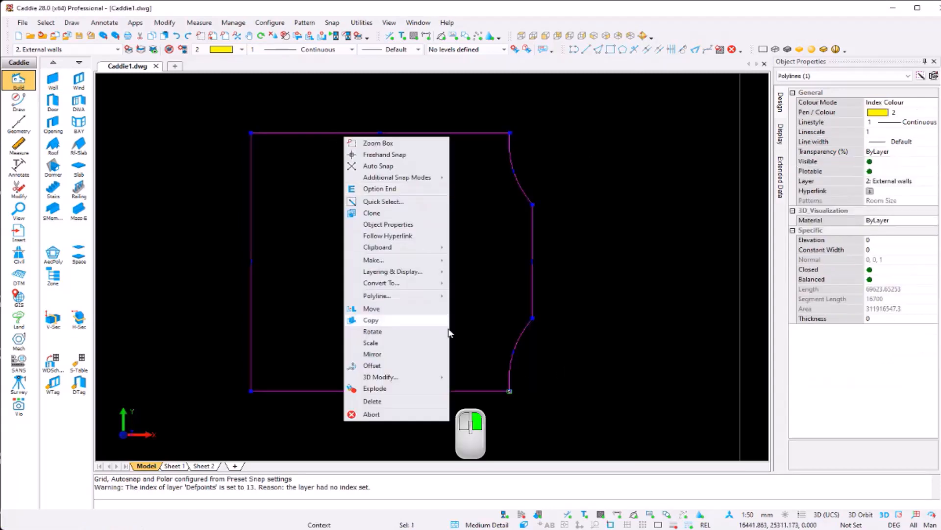
{"action": "mouse_move", "coordinate": [427, 287]}
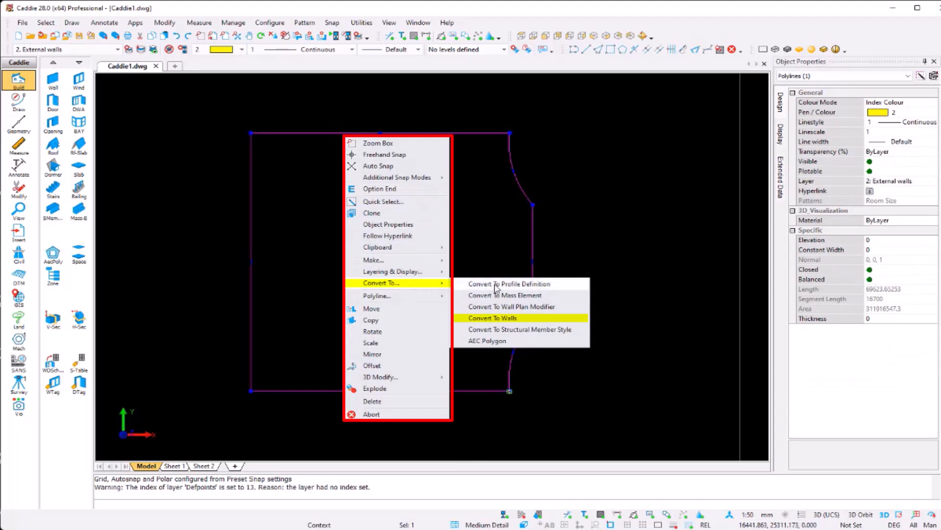
{"action": "left_click", "coordinate": [512, 316]}
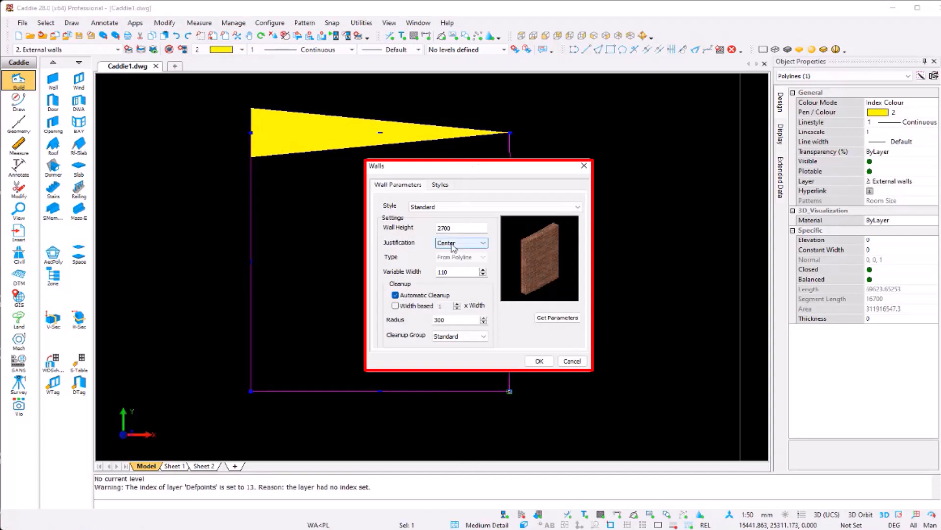
{"action": "left_click_drag", "start_coordinate": [458, 271], "coordinate": [400, 275]}
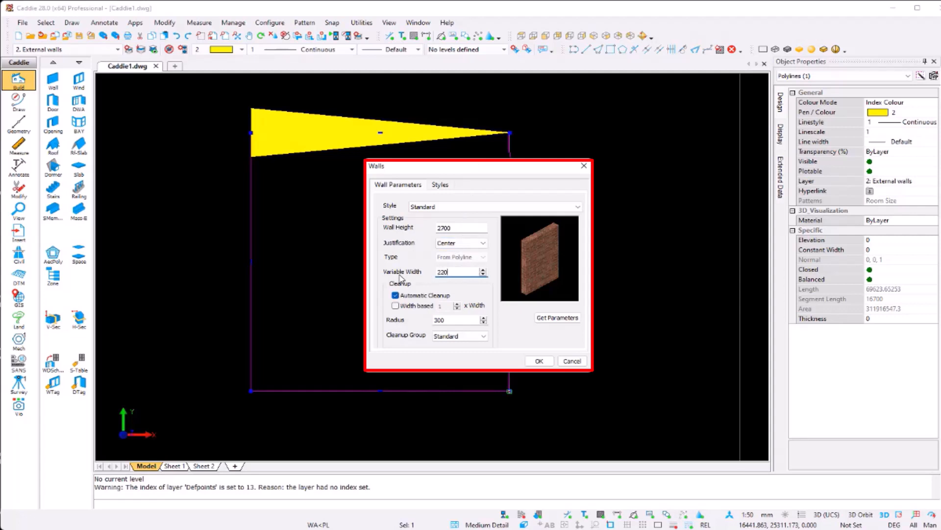
{"action": "left_click", "coordinate": [461, 243]}
{"action": "left_click", "coordinate": [458, 257]}
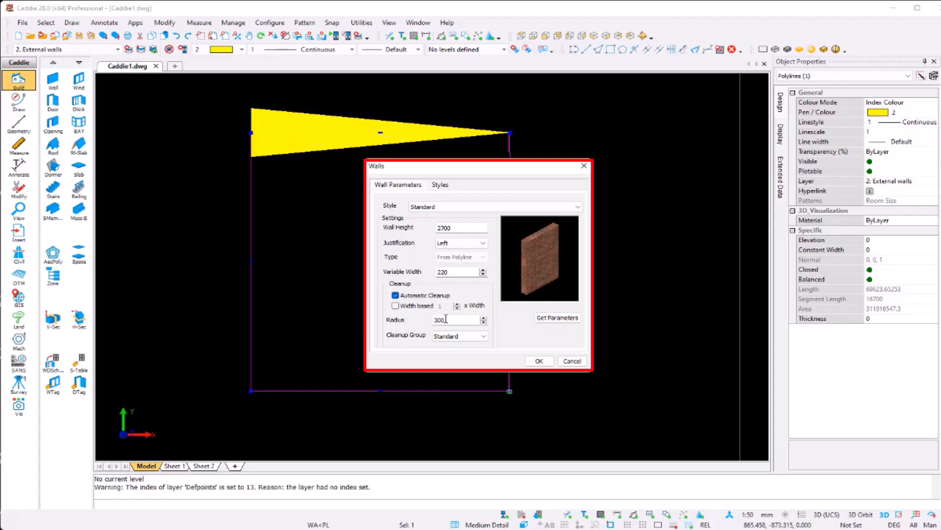
{"action": "left_click", "coordinate": [540, 360]}
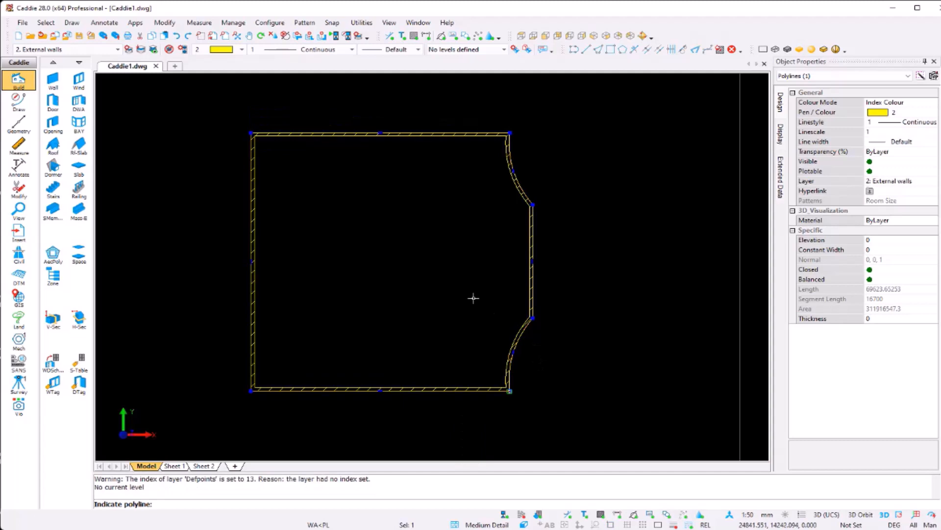
Inspect the new external walls in 3D with Constrained Orbit, and return to the plan view
{"action": "key", "text": "Escape"}
{"action": "middle_click_drag", "start_coordinate": [437, 347], "coordinate": [410, 301], "text": "shift"}
{"action": "key", "text": "t"}
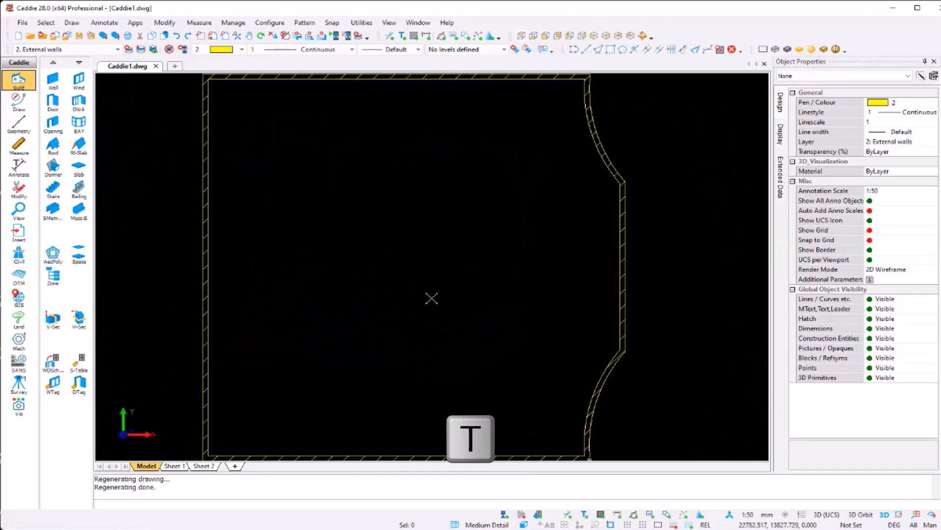
{"action": "scroll", "coordinate": [432, 298], "scroll_direction": "down", "scroll_amount": 2}
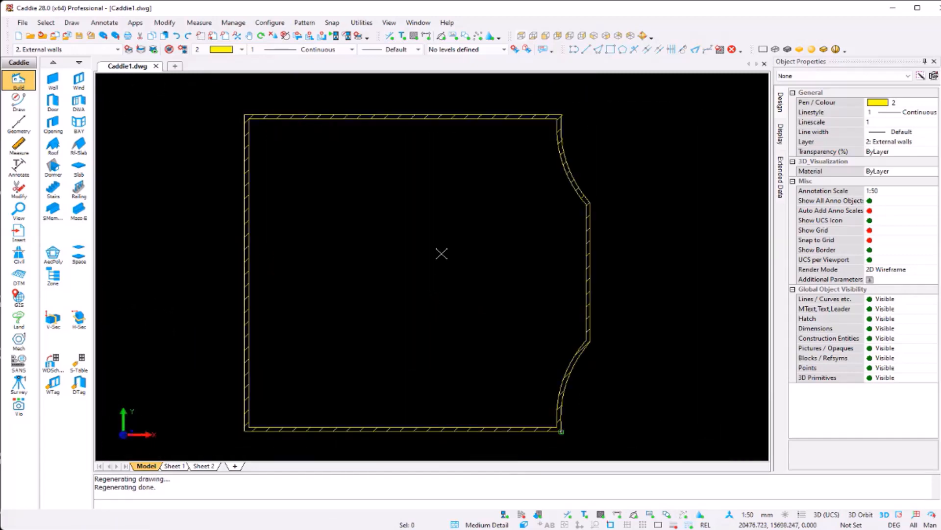
{"action": "left_click", "coordinate": [642, 37]}
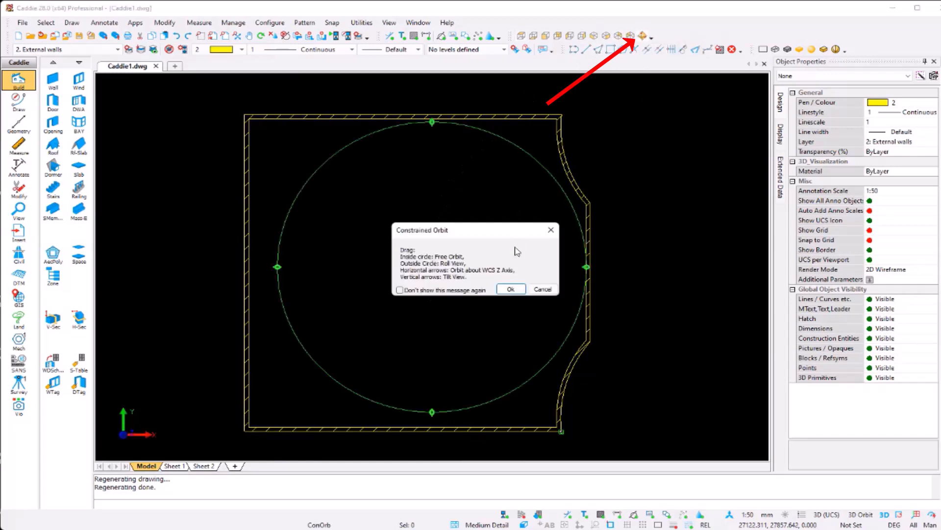
{"action": "left_click", "coordinate": [510, 289]}
{"action": "mouse_move", "coordinate": [417, 273]}
{"action": "left_mouse_down"}
{"action": "mouse_move", "coordinate": [434, 290]}
{"action": "mouse_move", "coordinate": [403, 239]}
{"action": "mouse_move", "coordinate": [359, 240]}
{"action": "mouse_move", "coordinate": [409, 275]}
{"action": "left_mouse_up"}
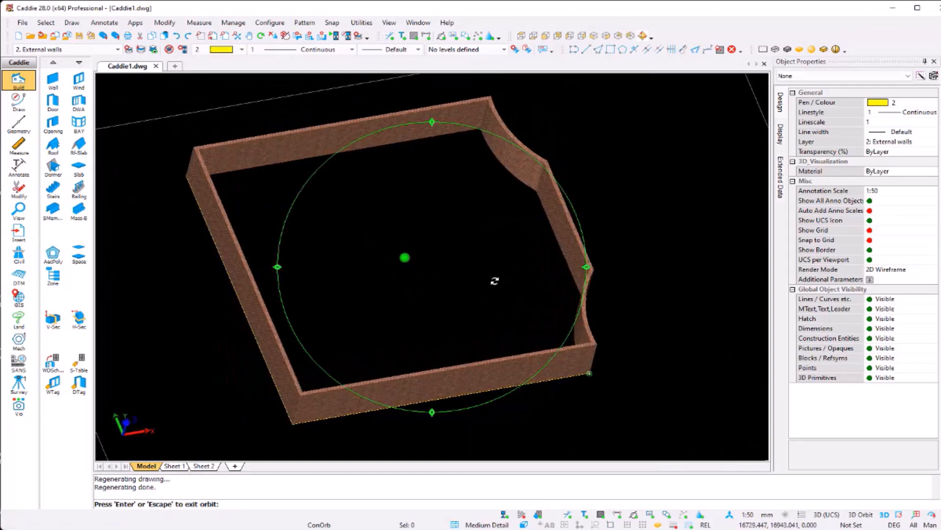
{"action": "left_click_drag", "start_coordinate": [655, 322], "coordinate": [444, 315]}
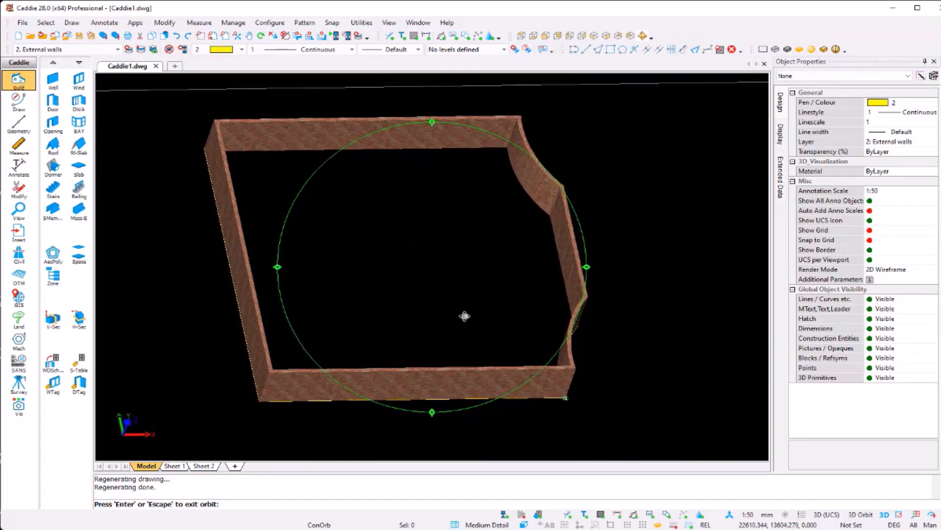
{"action": "key", "text": "Escape"}
{"action": "key", "text": "t"}
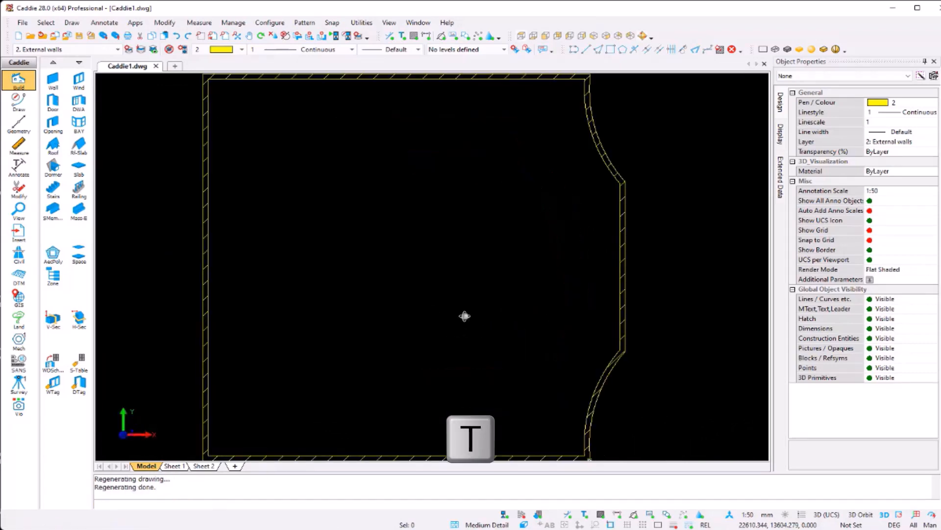
Display all layers again and set up Quick Wall with a variable width of 110 and Center origin
{"action": "left_click", "coordinate": [153, 49]}
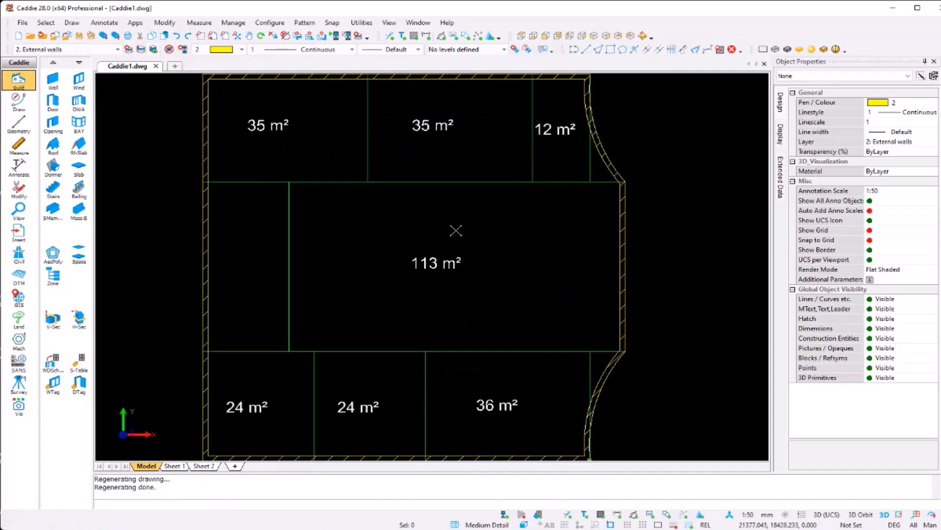
{"action": "scroll", "coordinate": [455, 231], "scroll_direction": "down", "scroll_amount": 1}
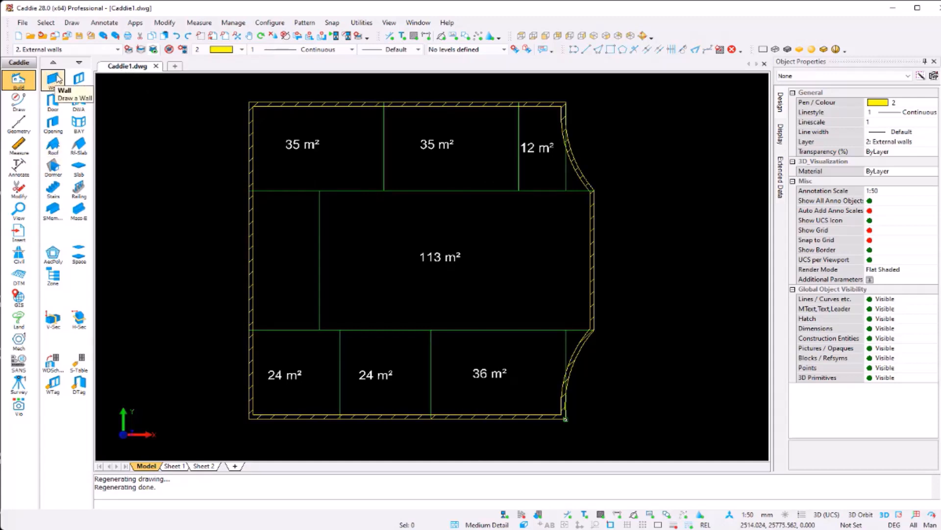
{"action": "left_click", "coordinate": [71, 23]}
{"action": "mouse_move", "coordinate": [133, 133]}
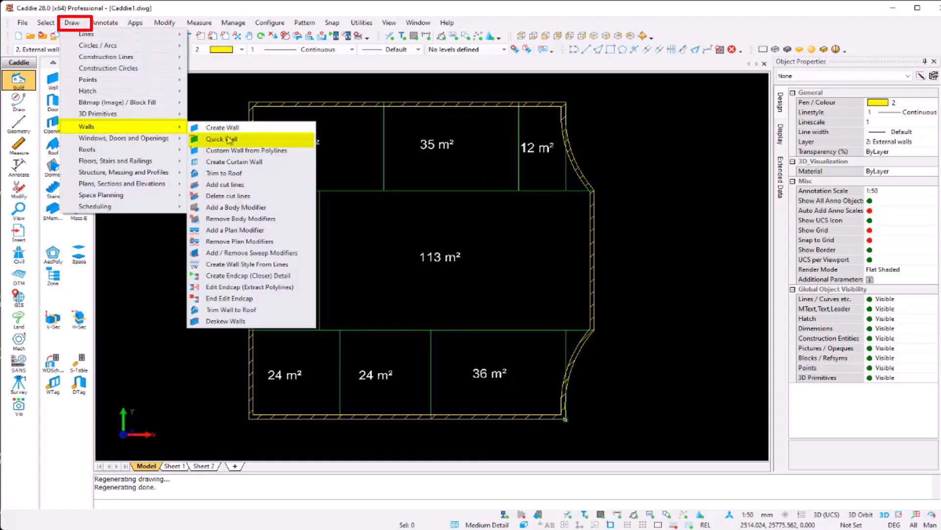
{"action": "left_click", "coordinate": [245, 138]}
{"action": "middle_click_drag", "start_coordinate": [439, 165], "coordinate": [442, 190]}
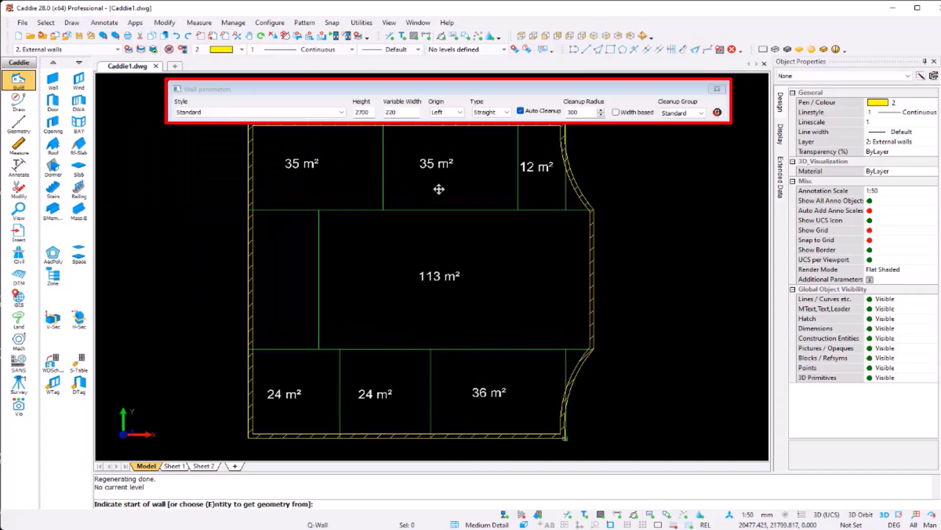
{"action": "scroll", "coordinate": [432, 206], "scroll_direction": "down", "scroll_amount": 1}
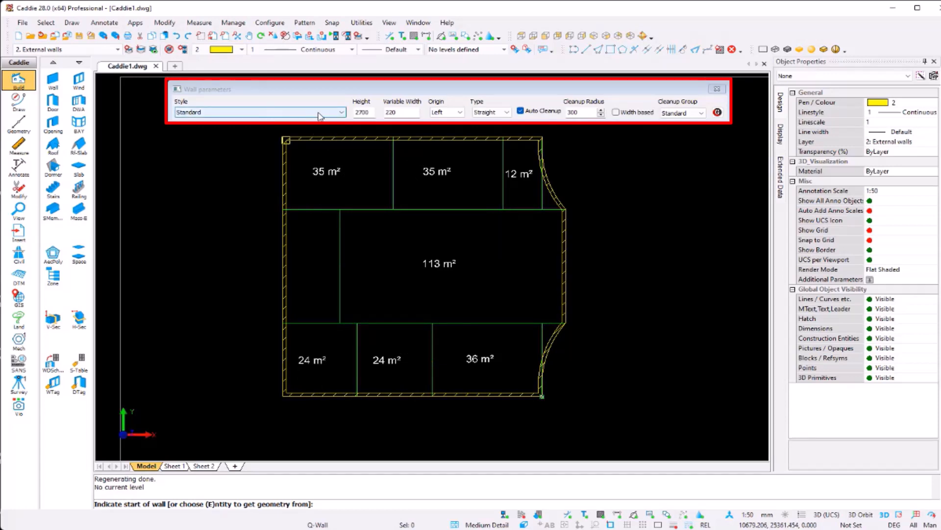
{"action": "double_click", "coordinate": [395, 113]}
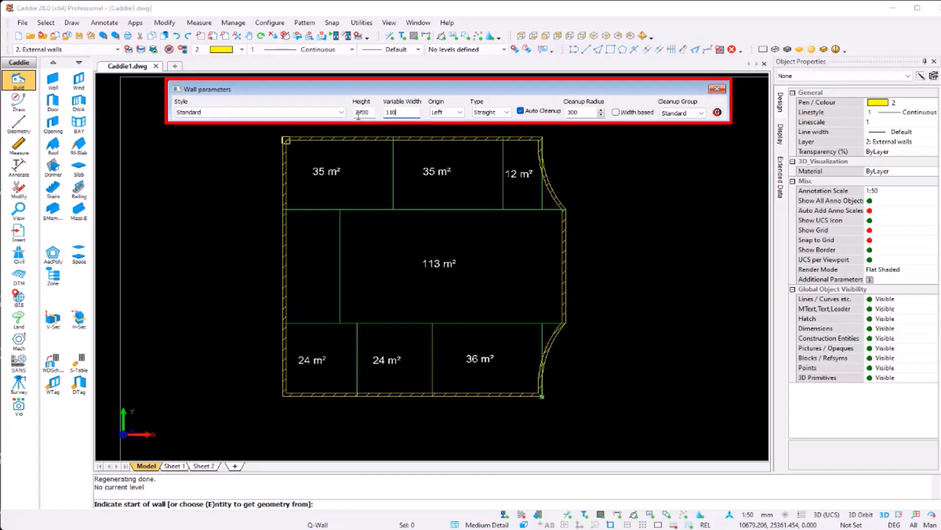
{"action": "left_click", "coordinate": [456, 113]}
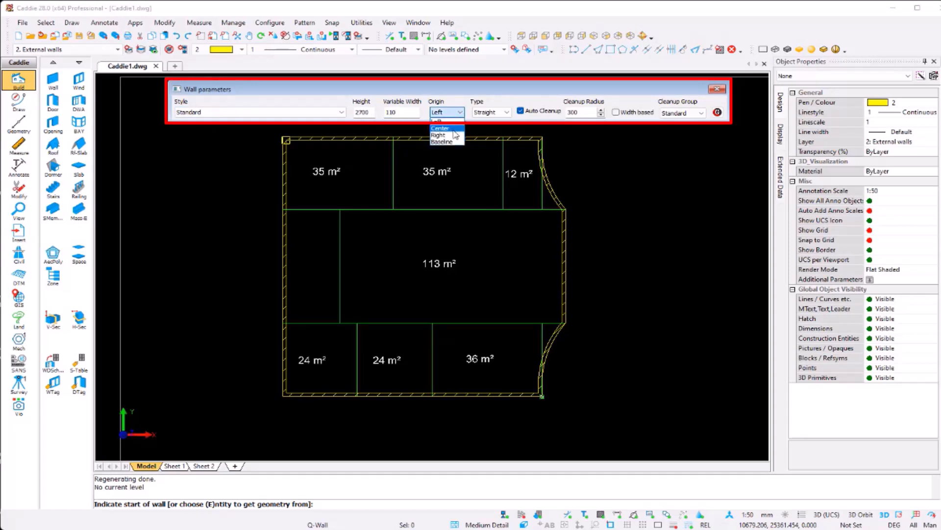
{"action": "left_click", "coordinate": [456, 129]}
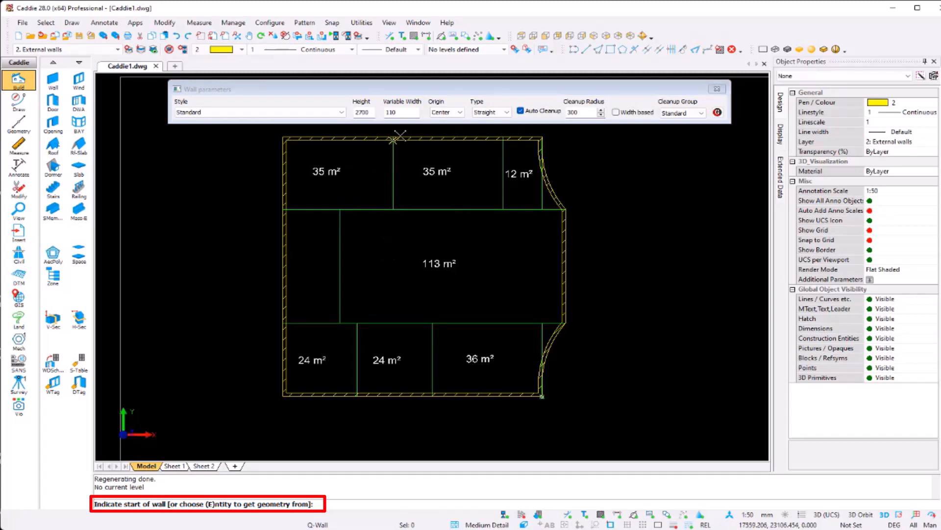
Draw a wall across the building along the line separating the 35 m² and 12 m² rooms from the 113 m² room
{"action": "scroll", "coordinate": [393, 139], "scroll_direction": "up", "scroll_amount": 3}
{"action": "left_click", "coordinate": [149, 298]}
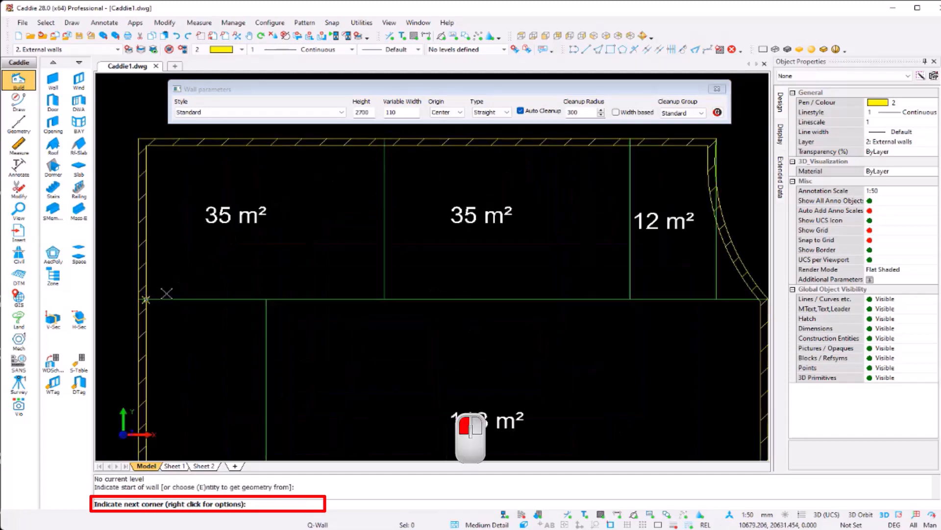
{"action": "scroll", "coordinate": [437, 267], "scroll_direction": "down", "scroll_amount": 2}
{"action": "scroll", "coordinate": [643, 283], "scroll_direction": "up", "scroll_amount": 3}
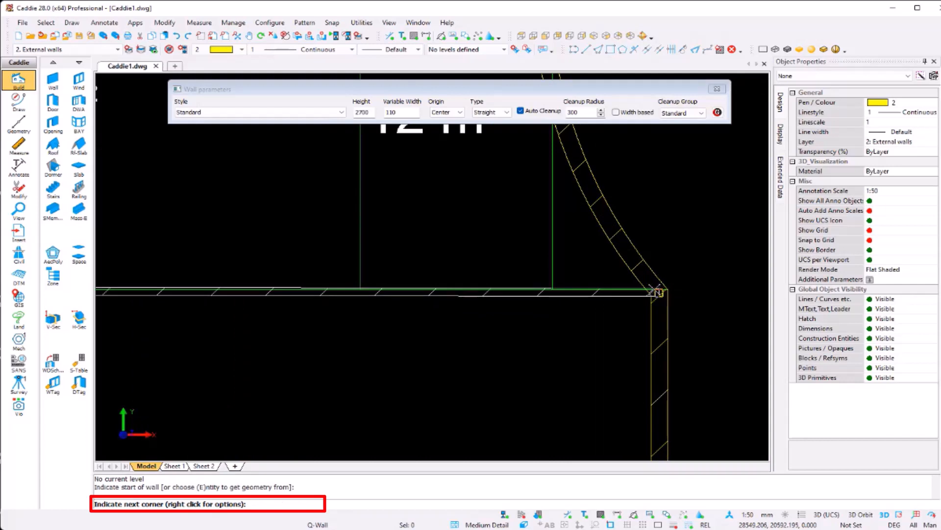
{"action": "left_click", "coordinate": [647, 288]}
{"action": "right_click", "coordinate": [647, 289]}
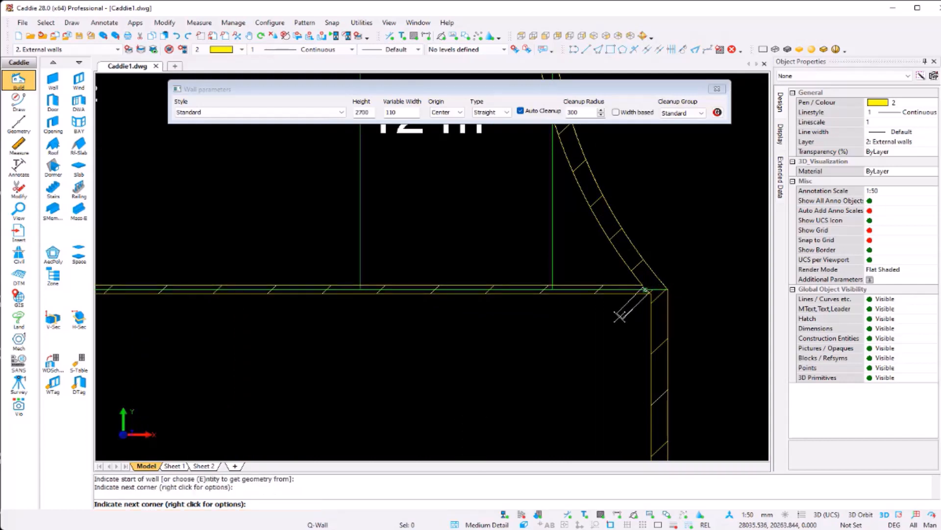
{"action": "key", "text": "e"}
{"action": "scroll", "coordinate": [523, 317], "scroll_direction": "down", "scroll_amount": 3}
Draw two partition walls, one between the two 35 m² rooms and one between the 35 m² and 12 m² rooms
{"action": "key", "text": "space"}
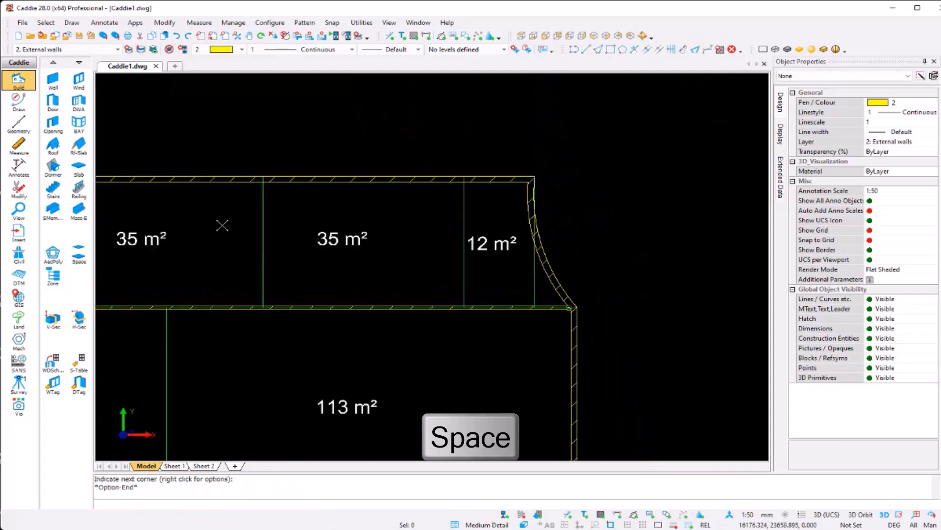
{"action": "scroll", "coordinate": [253, 188], "scroll_direction": "up", "scroll_amount": 3}
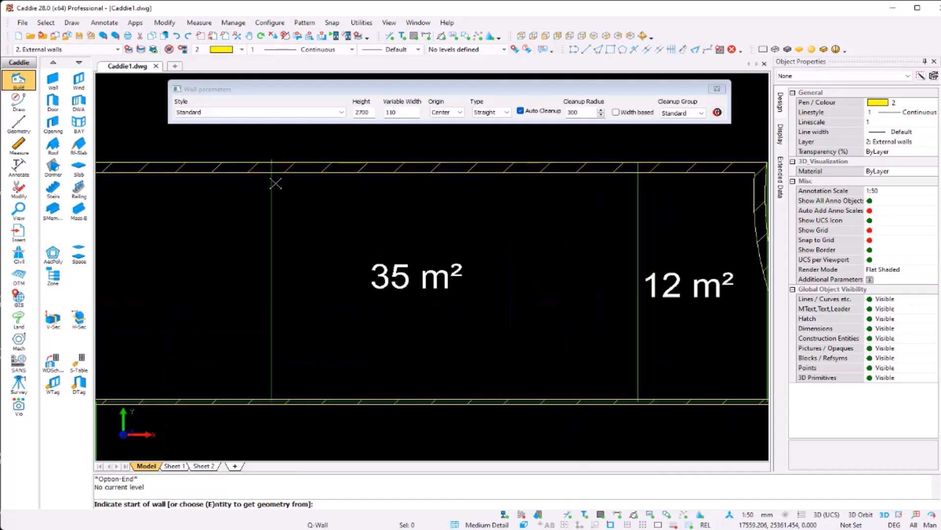
{"action": "left_click", "coordinate": [271, 172]}
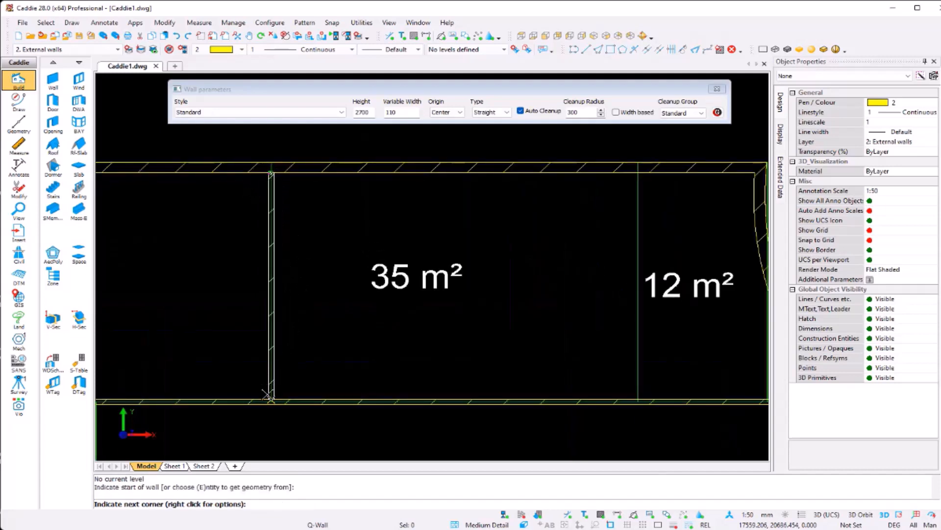
{"action": "left_click", "coordinate": [270, 401]}
{"action": "right_click", "coordinate": [454, 347]}
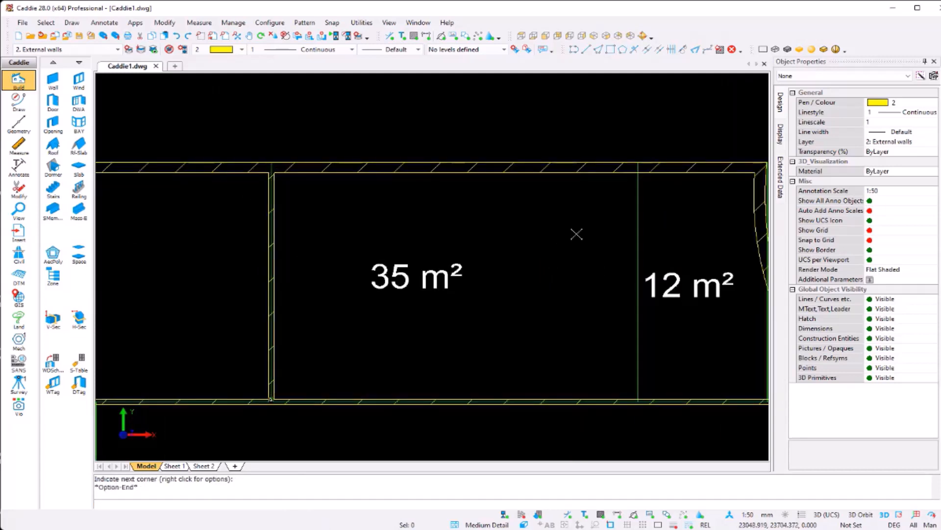
{"action": "key", "text": "Return"}
{"action": "left_click", "coordinate": [638, 174]}
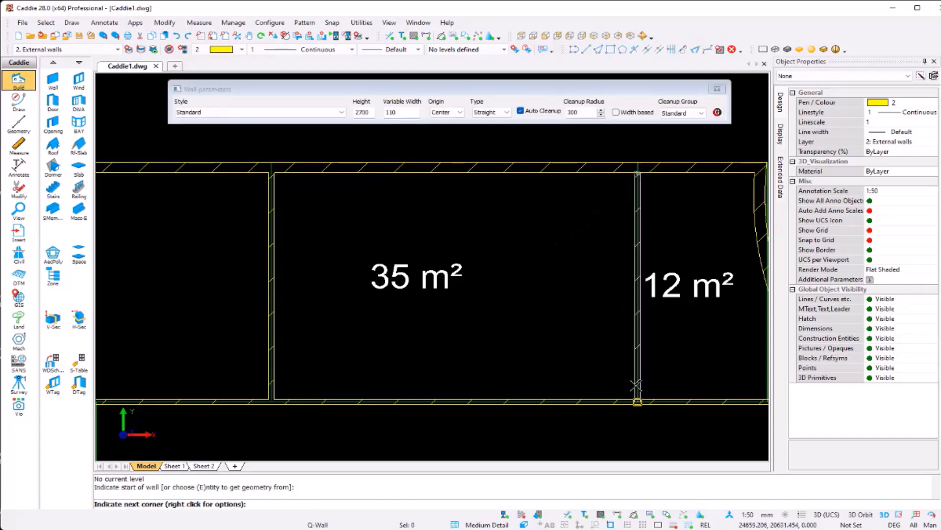
{"action": "left_click", "coordinate": [636, 390]}
{"action": "right_click", "coordinate": [546, 362]}
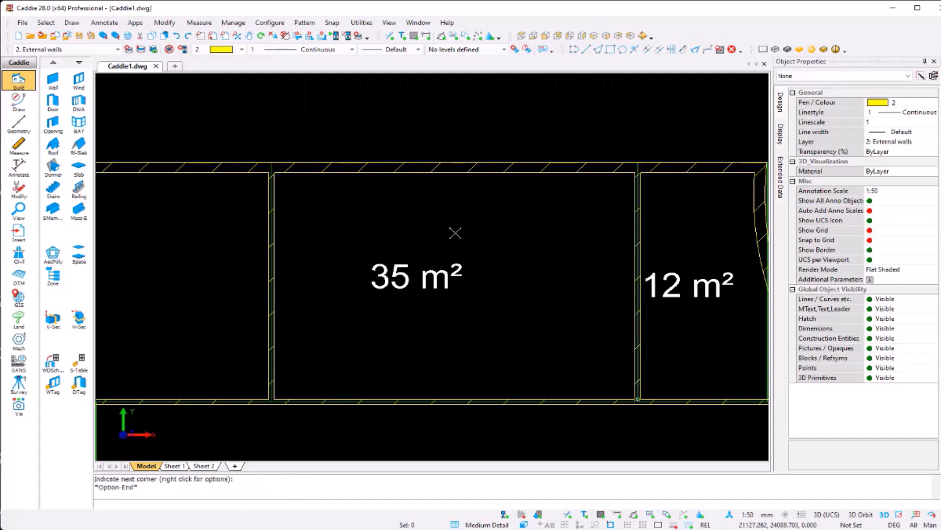
Check the junctions of the new partitions, and draw a wall along the dividing line between the 113 m² room and the unlabelled room
{"action": "scroll", "coordinate": [456, 228], "scroll_direction": "down", "scroll_amount": 3}
{"action": "scroll", "coordinate": [329, 222], "scroll_direction": "up", "scroll_amount": 5}
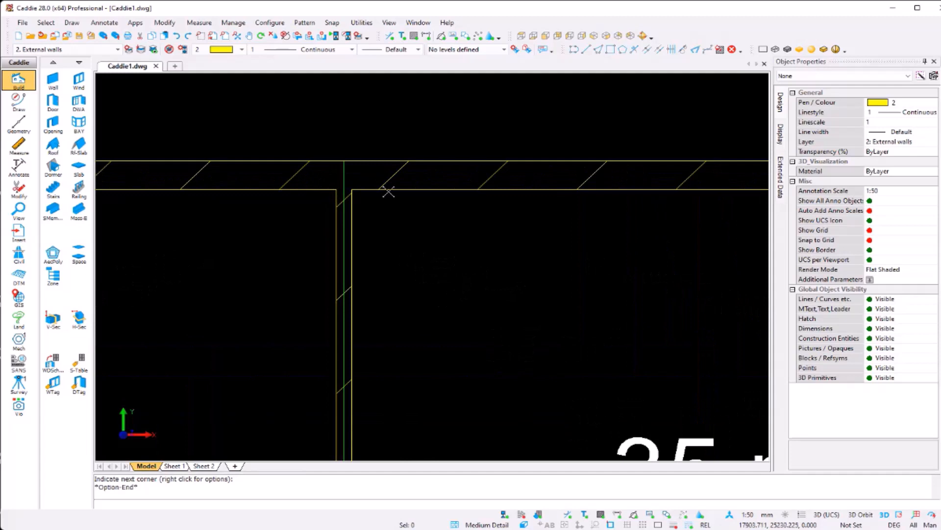
{"action": "scroll", "coordinate": [359, 199], "scroll_direction": "down", "scroll_amount": 3}
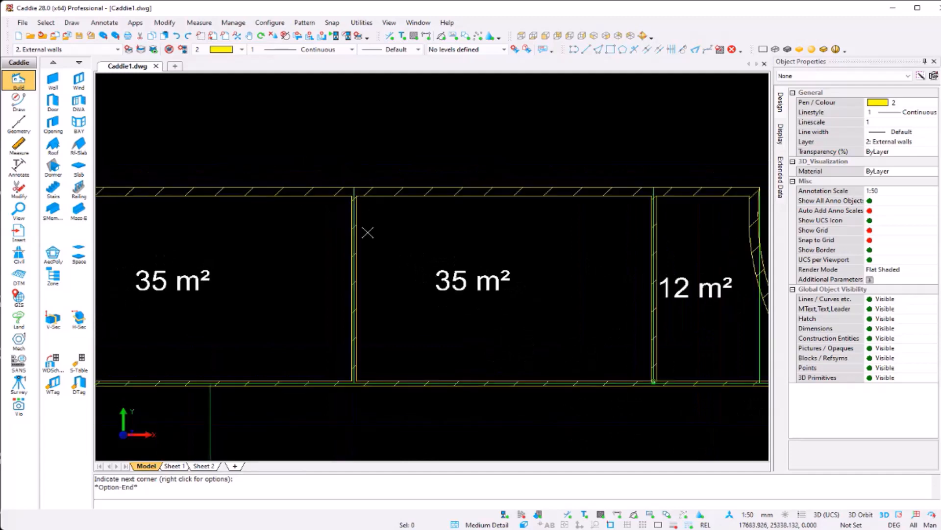
{"action": "scroll", "coordinate": [365, 376], "scroll_direction": "up", "scroll_amount": 4}
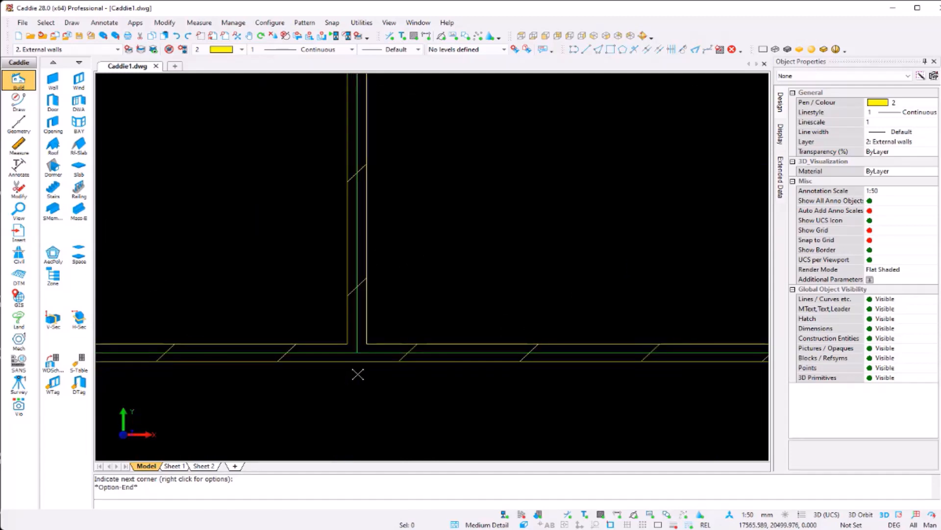
{"action": "scroll", "coordinate": [358, 374], "scroll_direction": "down", "scroll_amount": 4}
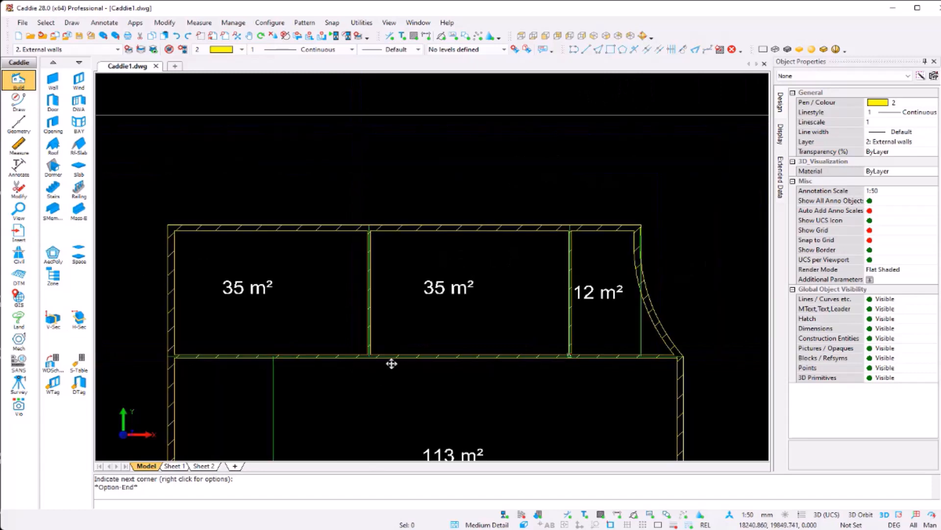
{"action": "middle_click_drag", "start_coordinate": [391, 363], "coordinate": [434, 234]}
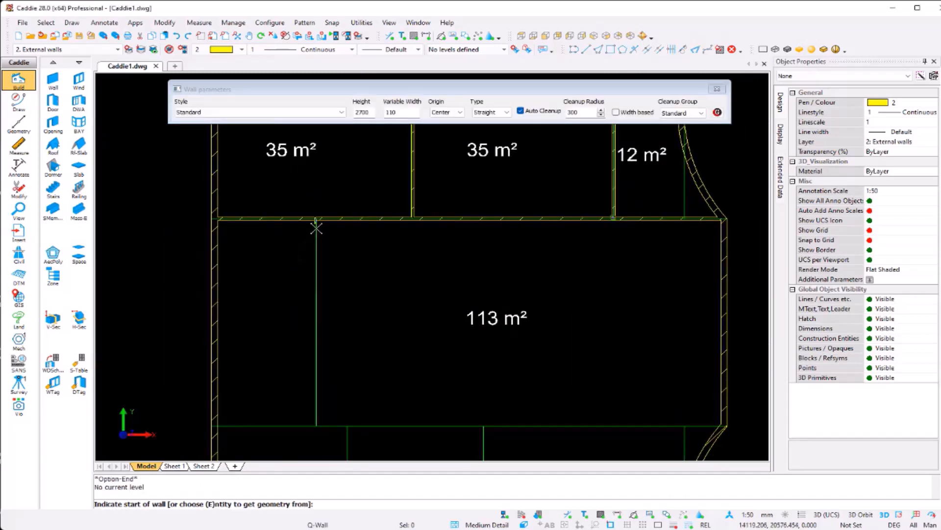
{"action": "scroll", "coordinate": [311, 216], "scroll_direction": "up", "scroll_amount": 5}
{"action": "left_click", "coordinate": [316, 199]}
{"action": "scroll", "coordinate": [342, 267], "scroll_direction": "down", "scroll_amount": 5}
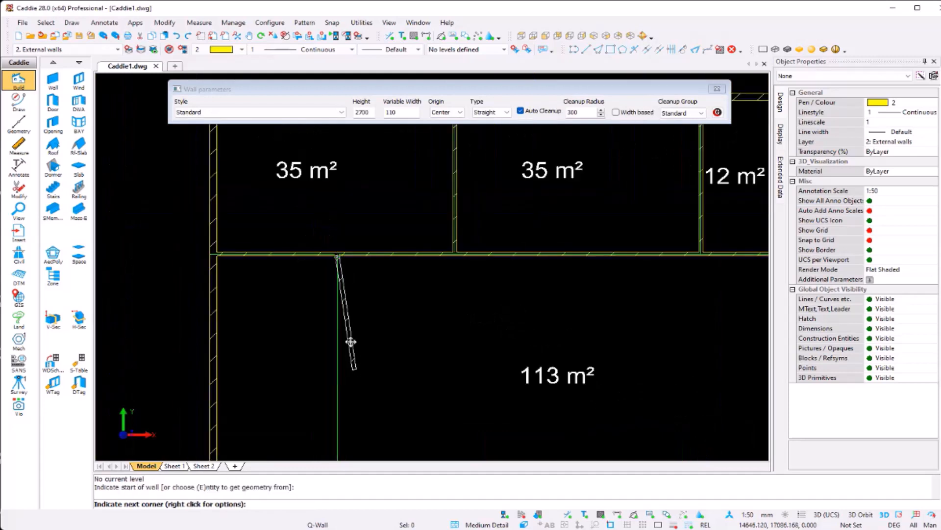
{"action": "scroll", "coordinate": [324, 368], "scroll_direction": "up", "scroll_amount": 5}
{"action": "left_click", "coordinate": [324, 371]}
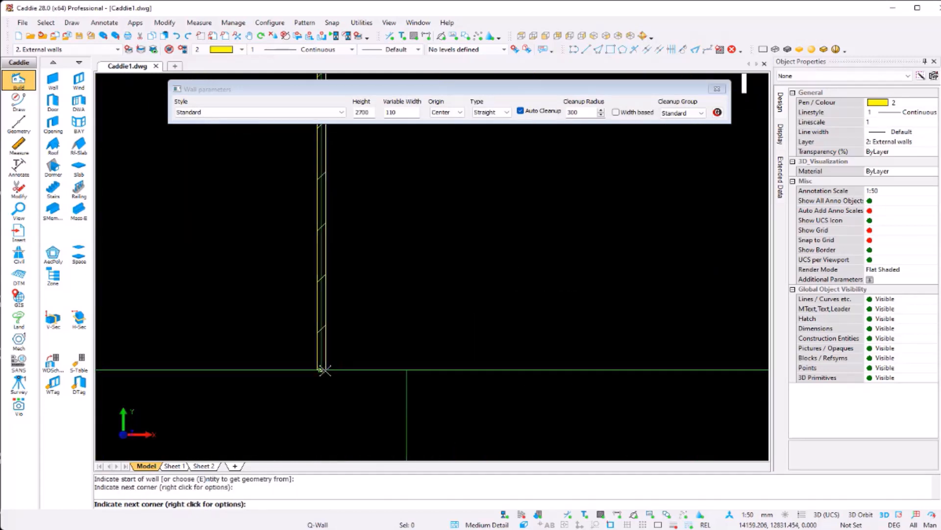
{"action": "key", "text": "Escape"}
Draw a wall across the building along the line separating the 113 m² room from the 24 m² and 36 m² rooms
{"action": "scroll", "coordinate": [389, 309], "scroll_direction": "down", "scroll_amount": 3}
{"action": "scroll", "coordinate": [390, 310], "scroll_direction": "down", "scroll_amount": 1}
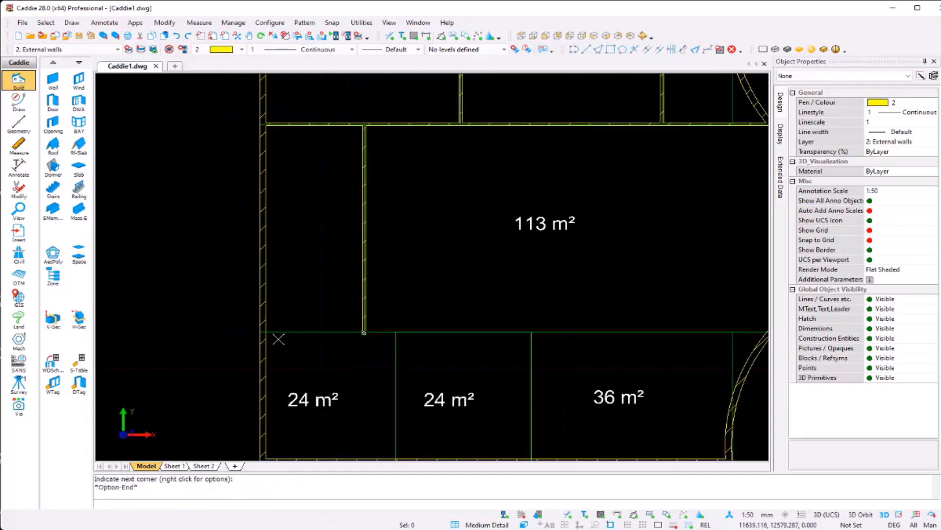
{"action": "key", "text": "Return"}
{"action": "left_click", "coordinate": [267, 332]}
{"action": "scroll", "coordinate": [526, 330], "scroll_direction": "down", "scroll_amount": 3}
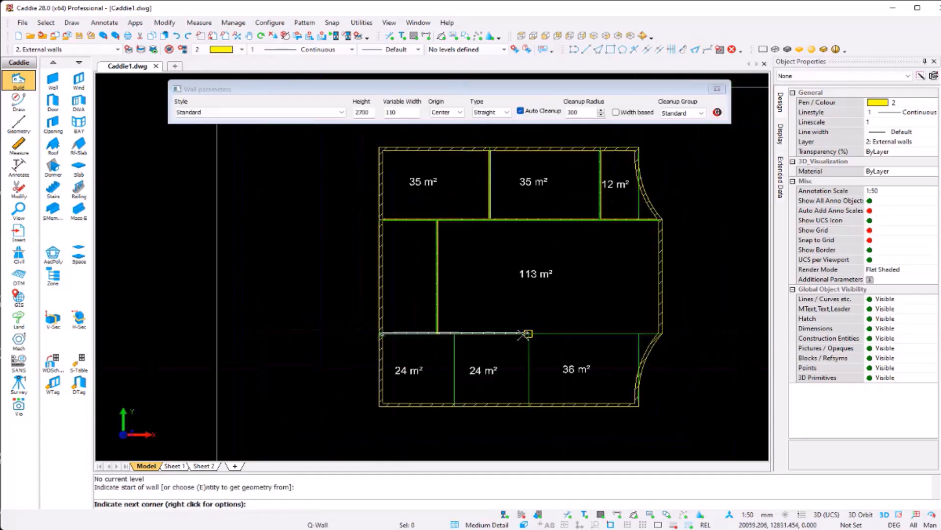
{"action": "scroll", "coordinate": [490, 333], "scroll_direction": "up", "scroll_amount": 3}
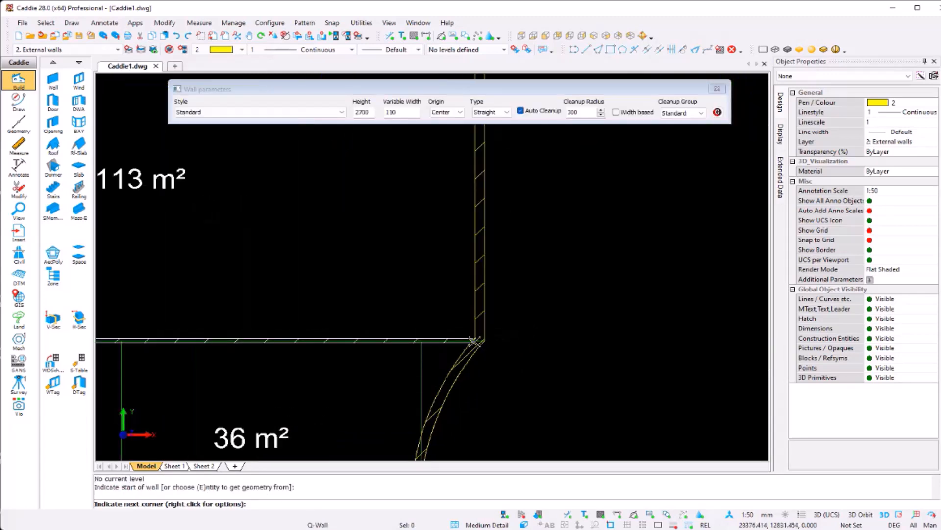
{"action": "left_click", "coordinate": [491, 350]}
{"action": "key", "text": "Return"}
Draw two partition walls, one between the two 24 m² rooms and one between the 24 m² and 36 m² rooms
{"action": "scroll", "coordinate": [407, 345], "scroll_direction": "down", "scroll_amount": 3}
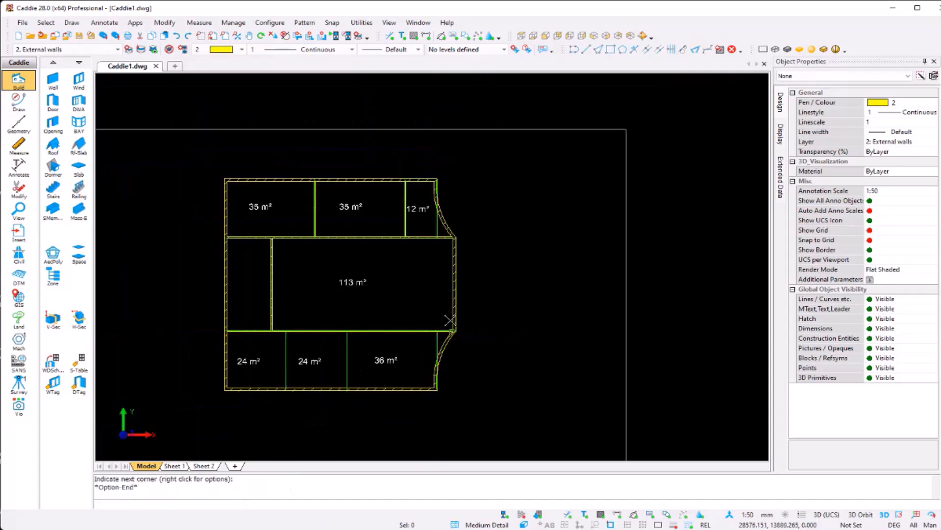
{"action": "key", "text": "Return"}
{"action": "scroll", "coordinate": [291, 386], "scroll_direction": "up", "scroll_amount": 3}
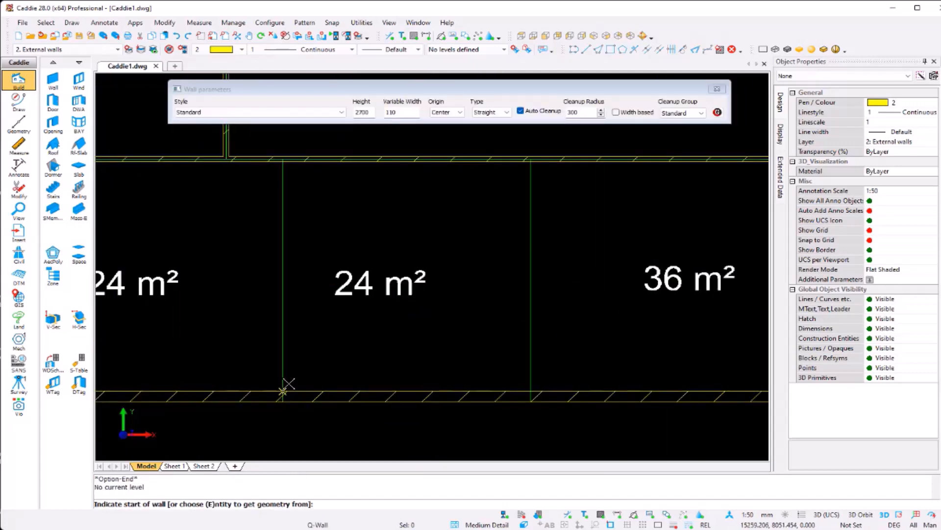
{"action": "left_click", "coordinate": [287, 385]}
{"action": "left_click", "coordinate": [284, 162]}
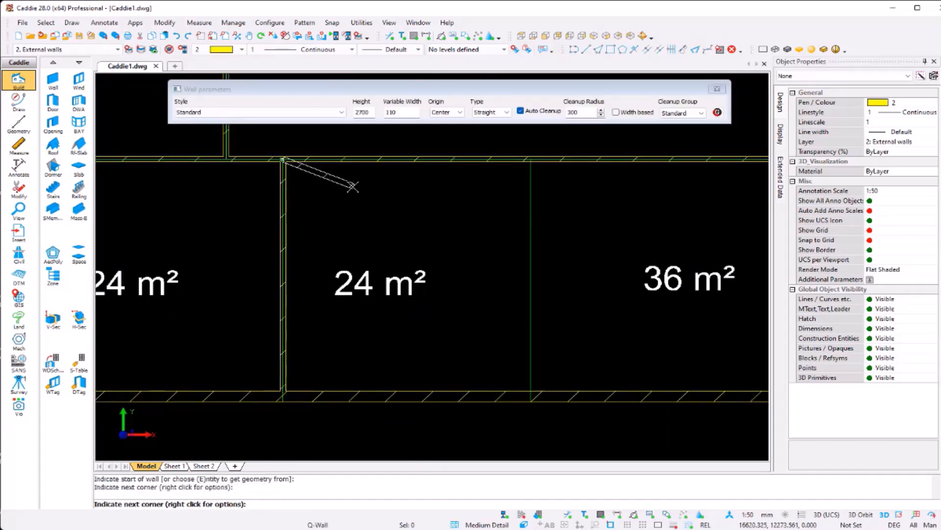
{"action": "key", "text": "Return"}
{"action": "key", "text": "Return"}
{"action": "left_click", "coordinate": [531, 391]}
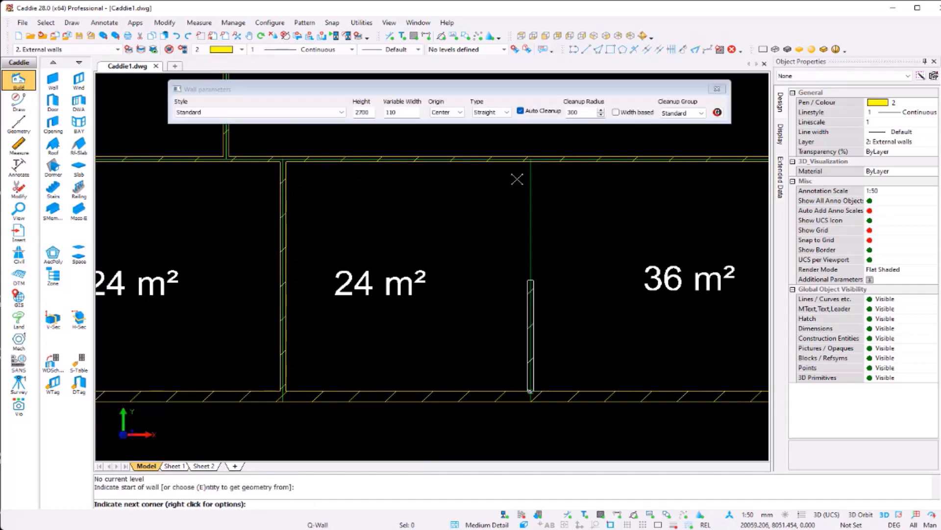
{"action": "left_click", "coordinate": [519, 164]}
{"action": "key", "text": "Return"}
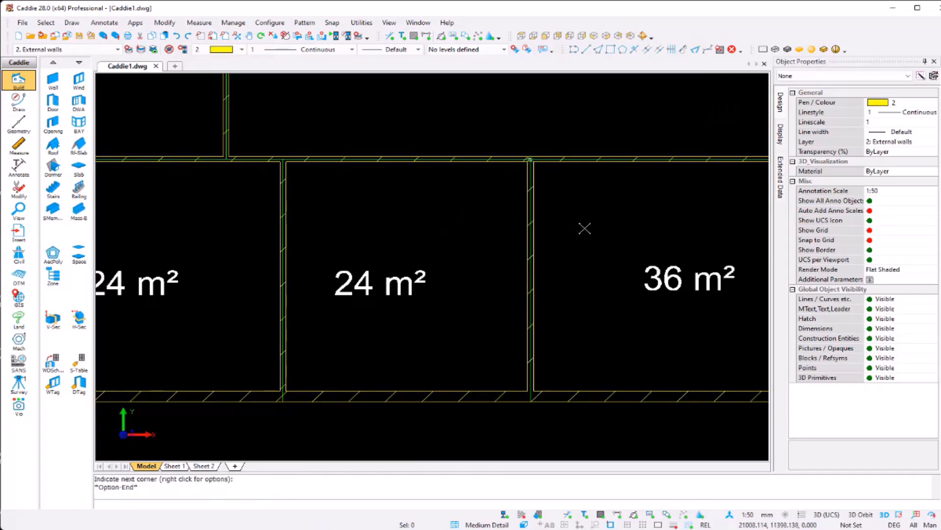
Draw a short partition wall along the 36 m² room's boundary line, from the 113 m² room's wall to the curved external wall
{"action": "scroll", "coordinate": [584, 227], "scroll_direction": "down", "scroll_amount": 3}
{"action": "middle_click_drag", "start_coordinate": [581, 226], "coordinate": [321, 250]}
{"action": "scroll", "coordinate": [490, 255], "scroll_direction": "up", "scroll_amount": 4}
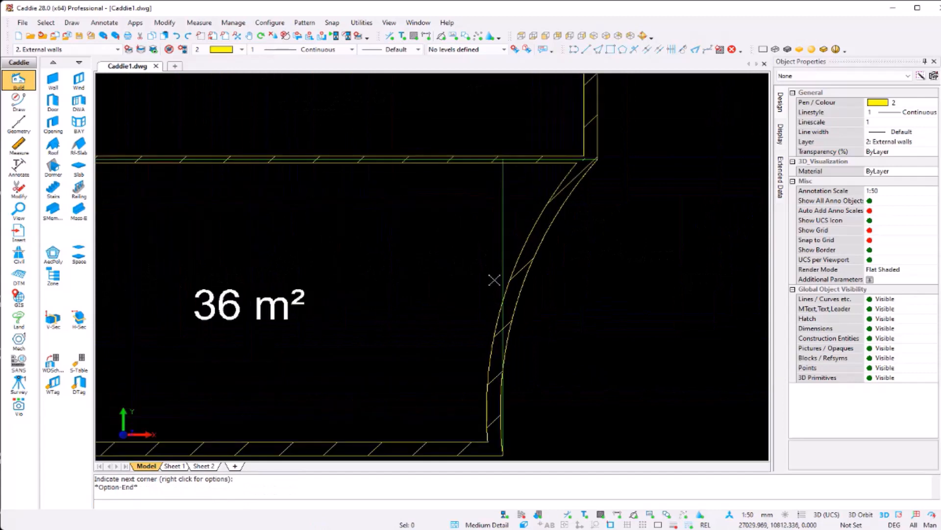
{"action": "key", "text": "Return"}
{"action": "left_click", "coordinate": [502, 163]}
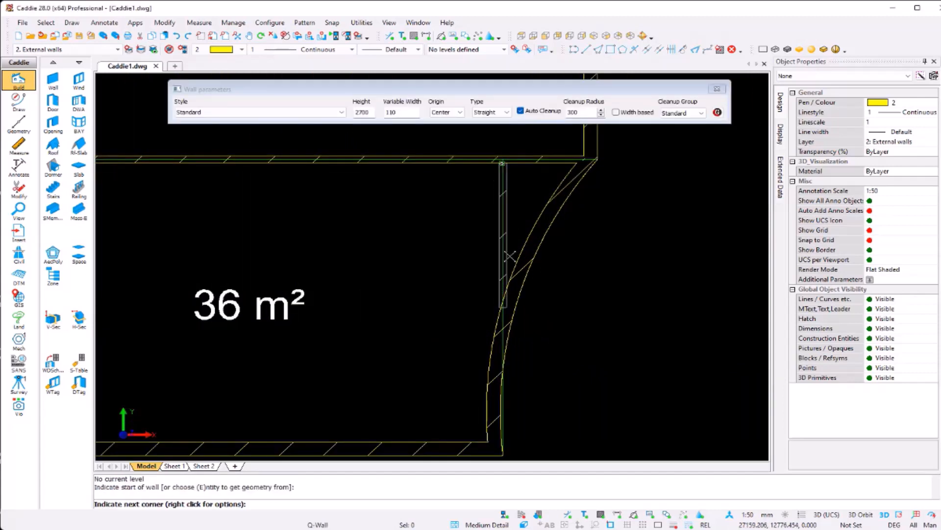
{"action": "left_click", "coordinate": [501, 300]}
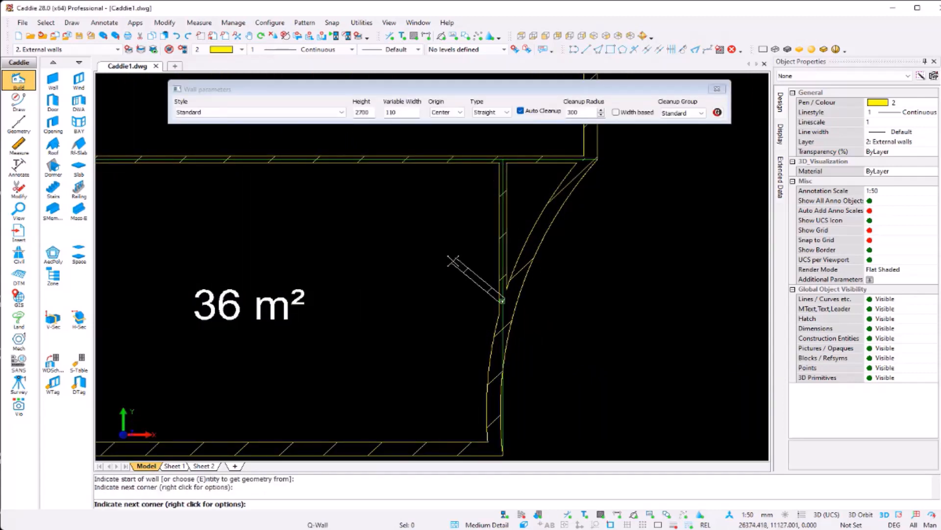
{"action": "key", "text": "Return"}
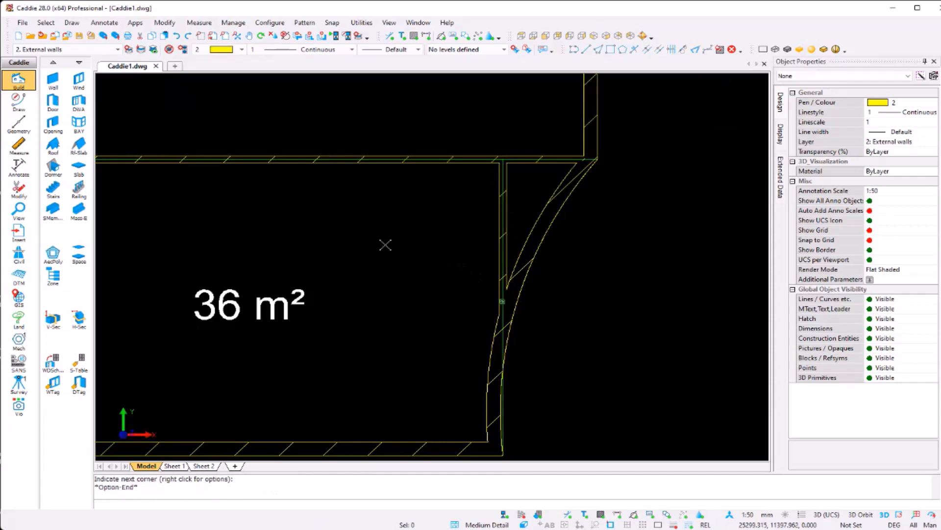
{"action": "scroll", "coordinate": [400, 242], "scroll_direction": "down", "scroll_amount": 5}
{"action": "mouse_move", "coordinate": [399, 242]}
{"action": "middle_mouse_down"}
{"action": "mouse_move", "coordinate": [571, 296]}
{"action": "mouse_move", "coordinate": [565, 370]}
{"action": "middle_mouse_up"}
{"action": "scroll", "coordinate": [564, 371], "scroll_direction": "down", "scroll_amount": 1}
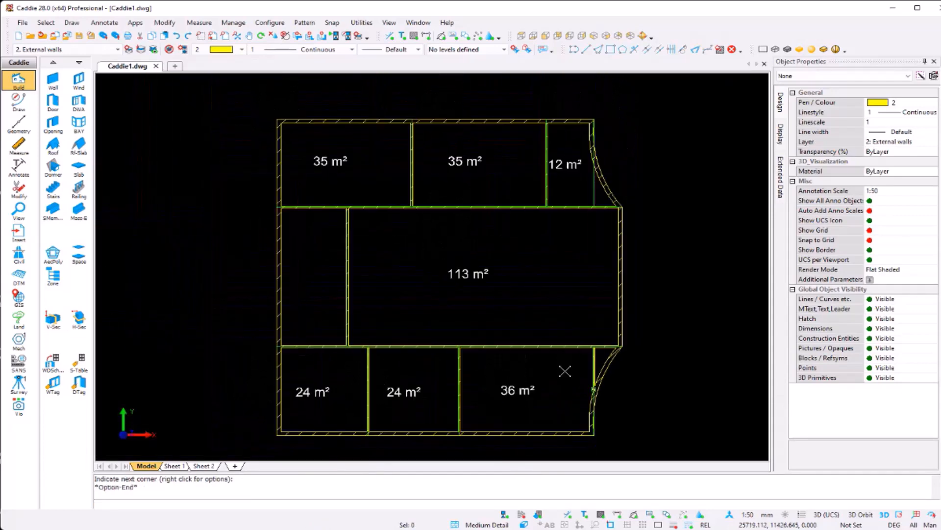
{"action": "mouse_move", "coordinate": [425, 311]}
{"action": "middle_mouse_down", "text": "shift"}
{"action": "mouse_move", "coordinate": [410, 259]}
{"action": "mouse_move", "coordinate": [537, 246]}
{"action": "mouse_move", "coordinate": [597, 262]}
{"action": "mouse_move", "coordinate": [587, 233]}
{"action": "mouse_move", "coordinate": [553, 223]}
{"action": "mouse_move", "coordinate": [581, 229]}
{"action": "middle_mouse_up", "text": "shift"}
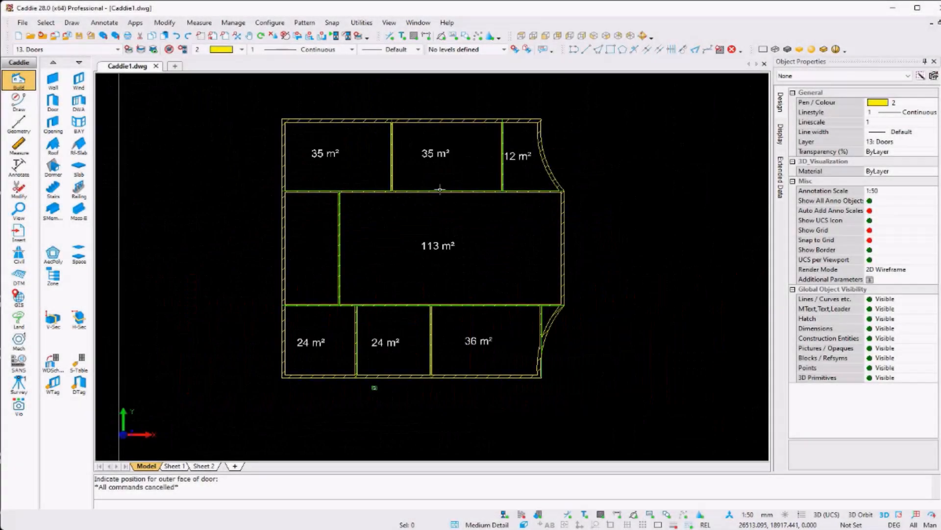
Insert a Standard door, 900 wide and 2100 high, between the 113 m² and outer 24 m² rooms, opening into the latter, hinged beside the 24/24 partition
{"action": "left_click", "coordinate": [59, 104]}
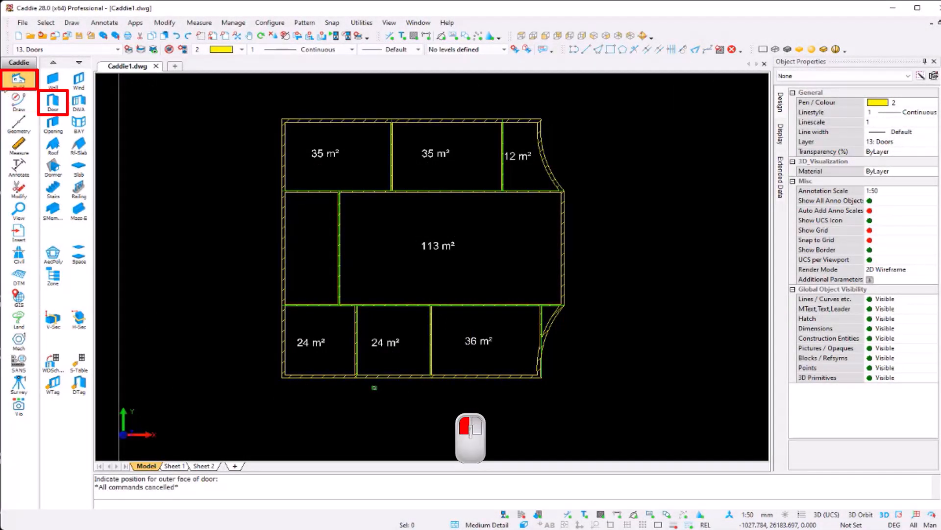
{"action": "left_click", "coordinate": [52, 104]}
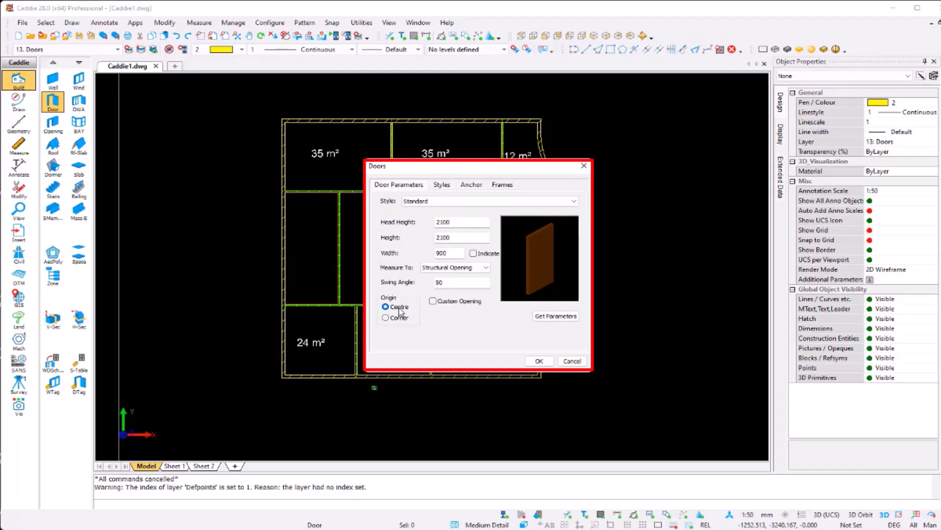
{"action": "left_click", "coordinate": [539, 360]}
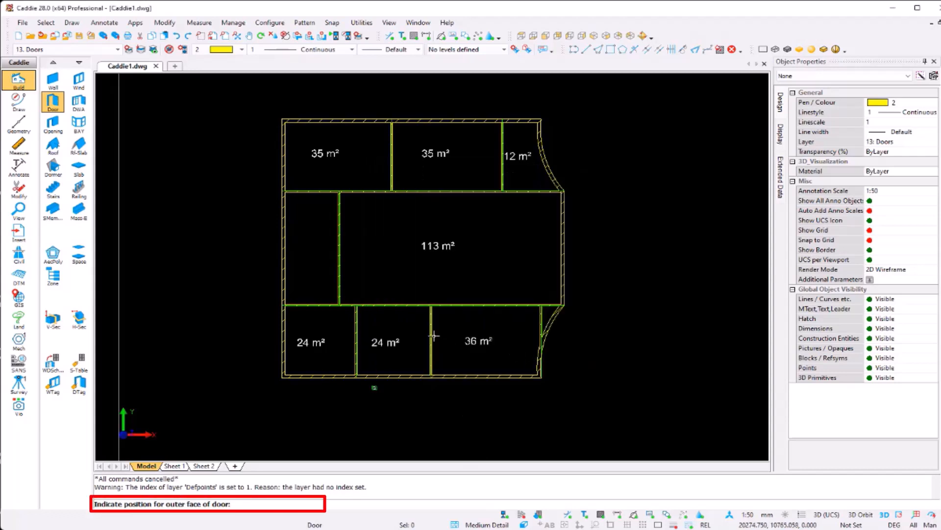
{"action": "scroll", "coordinate": [349, 310], "scroll_direction": "up", "scroll_amount": 10}
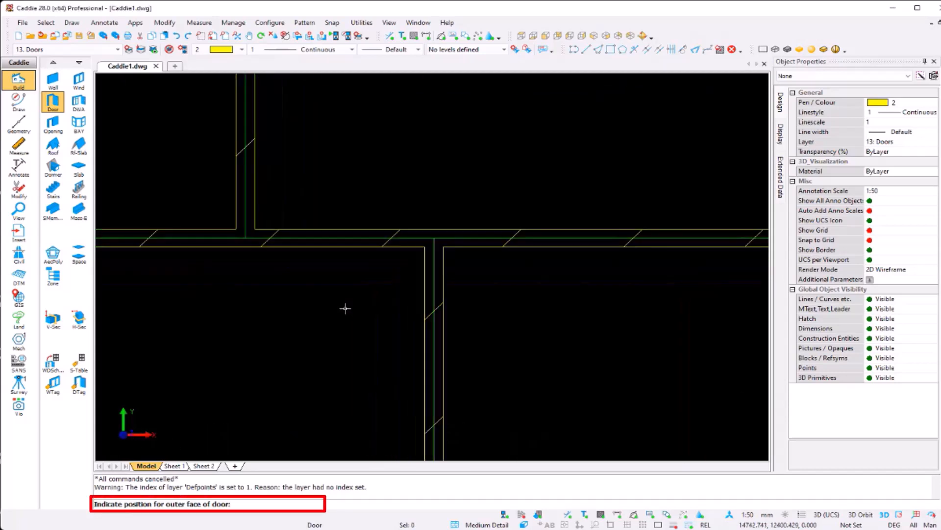
{"action": "left_click", "coordinate": [338, 248]}
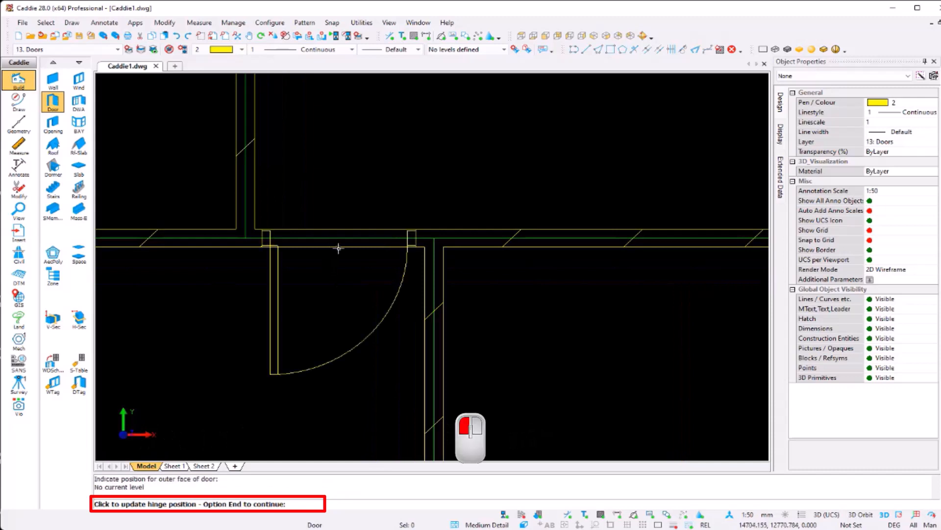
{"action": "left_click", "coordinate": [336, 276]}
{"action": "left_click", "coordinate": [336, 276]}
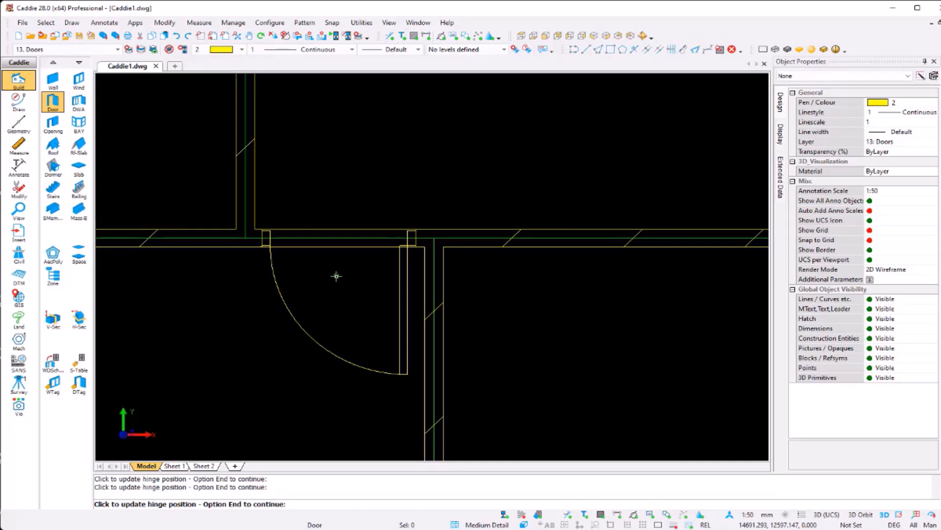
{"action": "key", "text": "e"}
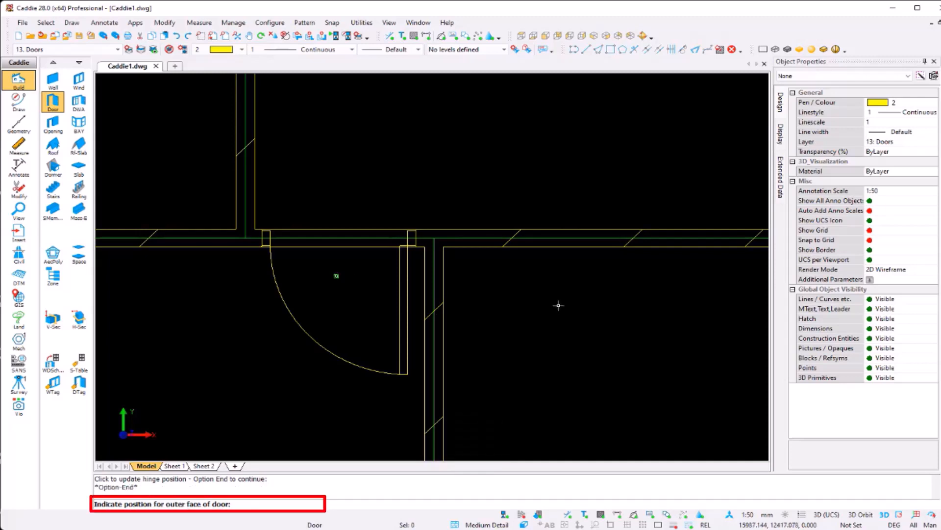
Insert a matching door on the other side of the partition, opening into the middle 24 m² room and hinged beside the partition
{"action": "scroll", "coordinate": [558, 305], "scroll_direction": "down", "scroll_amount": 3}
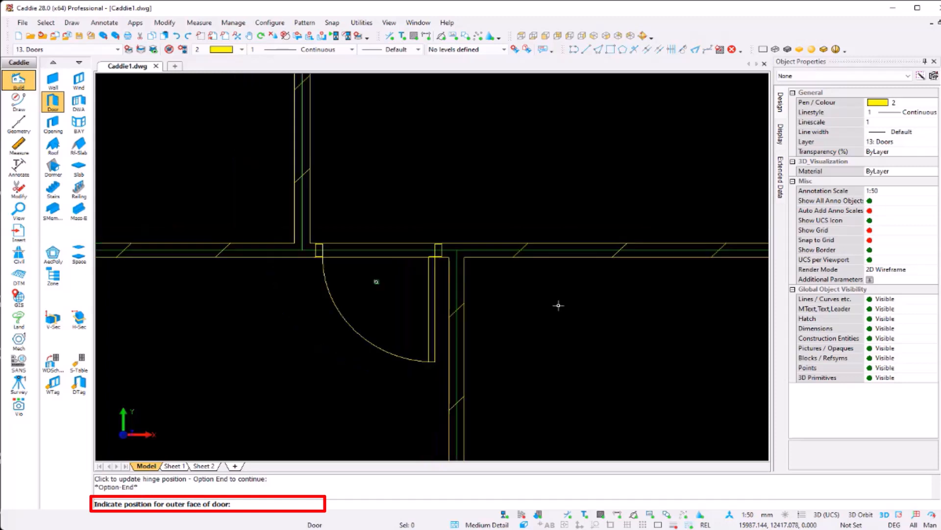
{"action": "middle_click_drag", "start_coordinate": [559, 305], "coordinate": [398, 305]}
{"action": "left_click", "coordinate": [407, 275]}
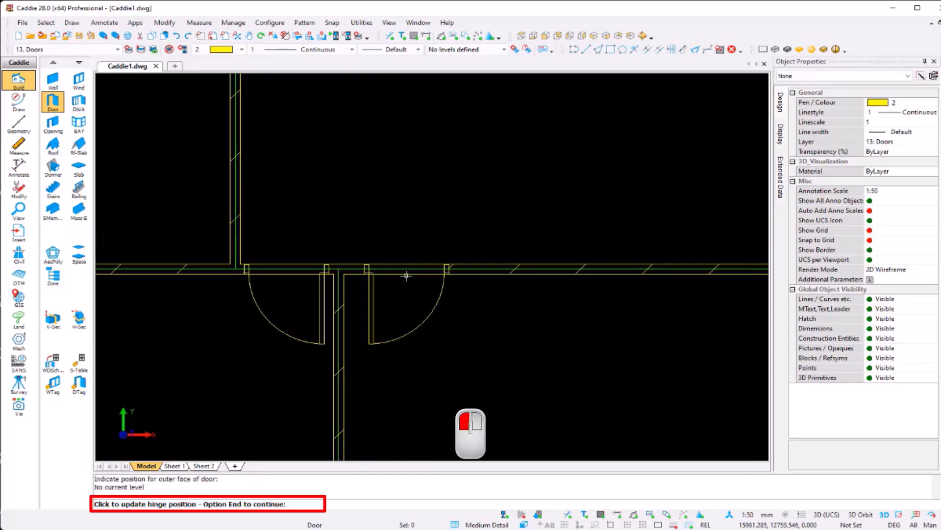
{"action": "left_click", "coordinate": [435, 374]}
{"action": "left_click", "coordinate": [435, 374]}
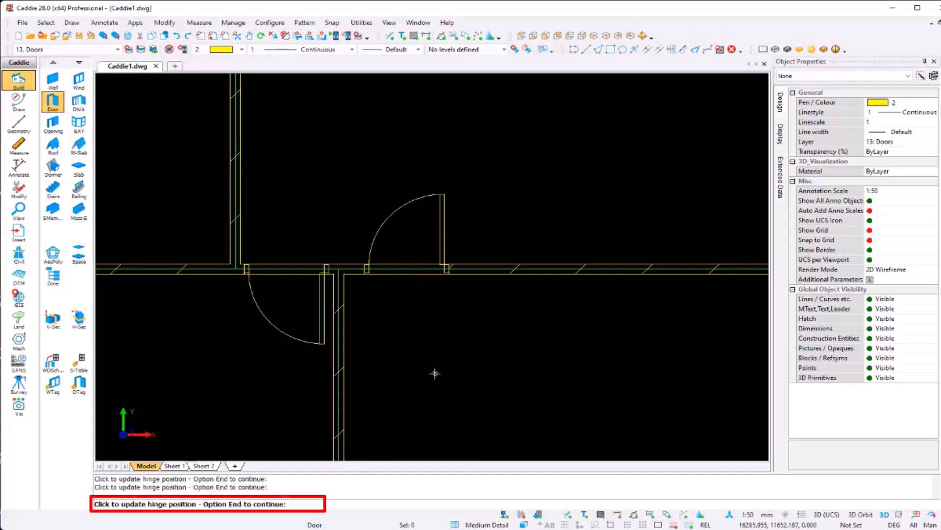
{"action": "left_click", "coordinate": [435, 373]}
{"action": "left_click", "coordinate": [435, 373]}
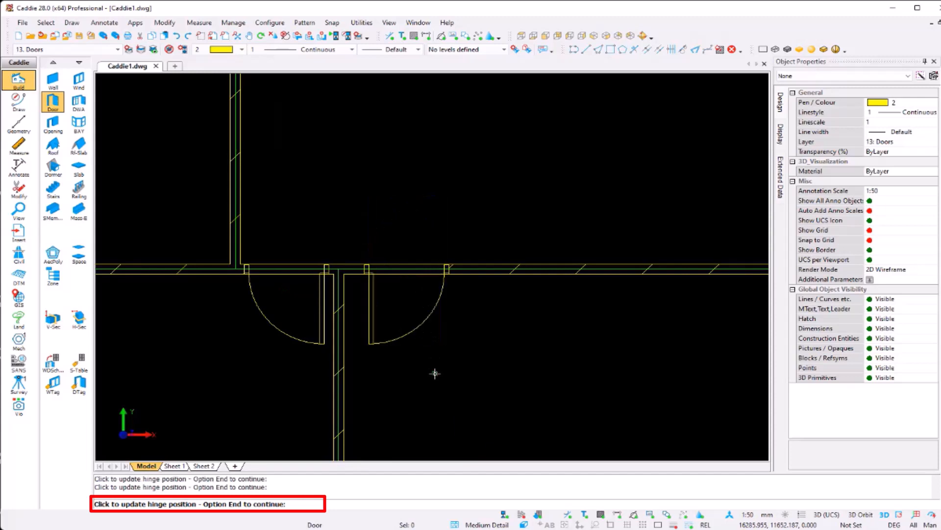
{"action": "key", "text": "e"}
{"action": "scroll", "coordinate": [387, 290], "scroll_direction": "up", "scroll_amount": 3}
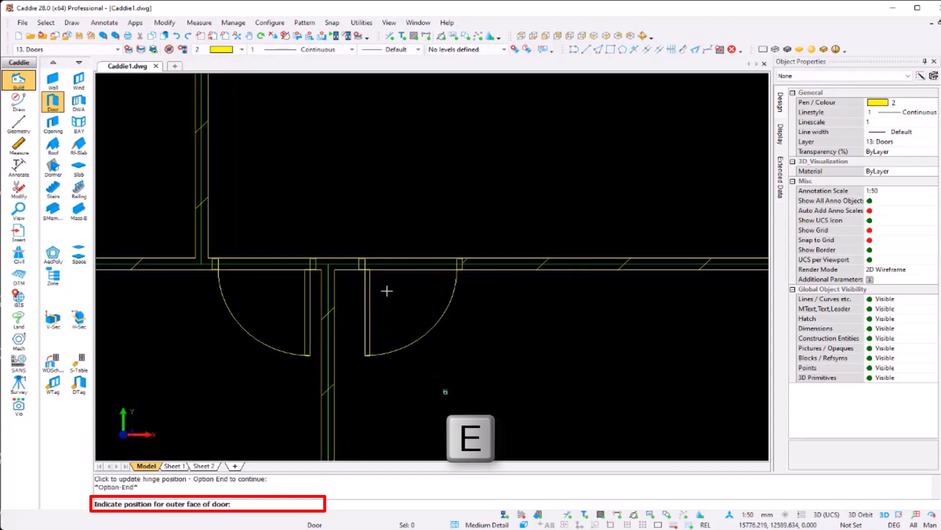
{"action": "key", "text": "Escape"}
Move the middle 24 m² room's door along its wall, closer to the partition between the 24 m² rooms
{"action": "left_click", "coordinate": [401, 313]}
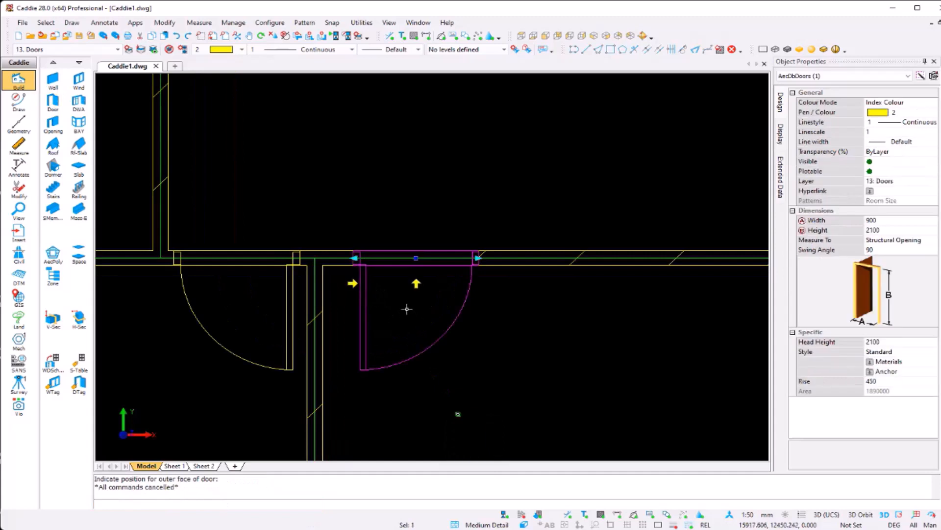
{"action": "right_click", "coordinate": [408, 309]}
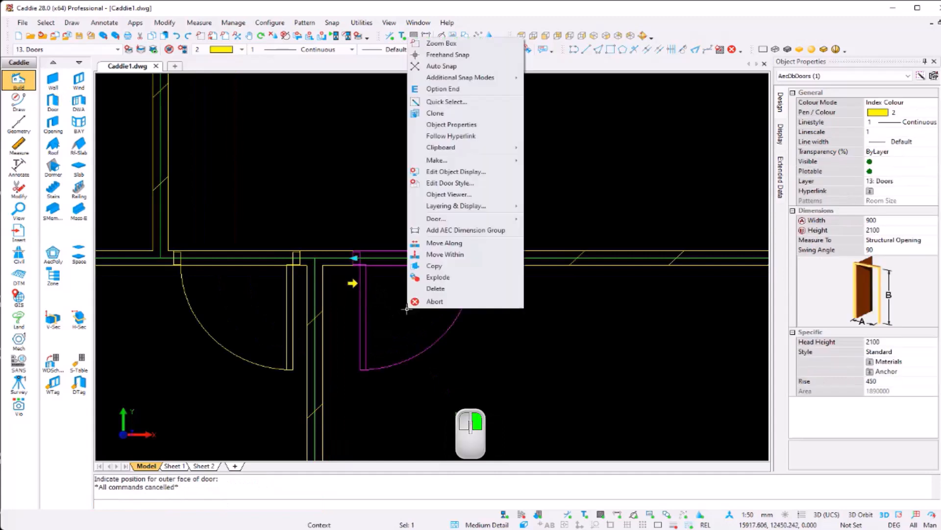
{"action": "left_click", "coordinate": [468, 243]}
{"action": "left_click", "coordinate": [397, 283]}
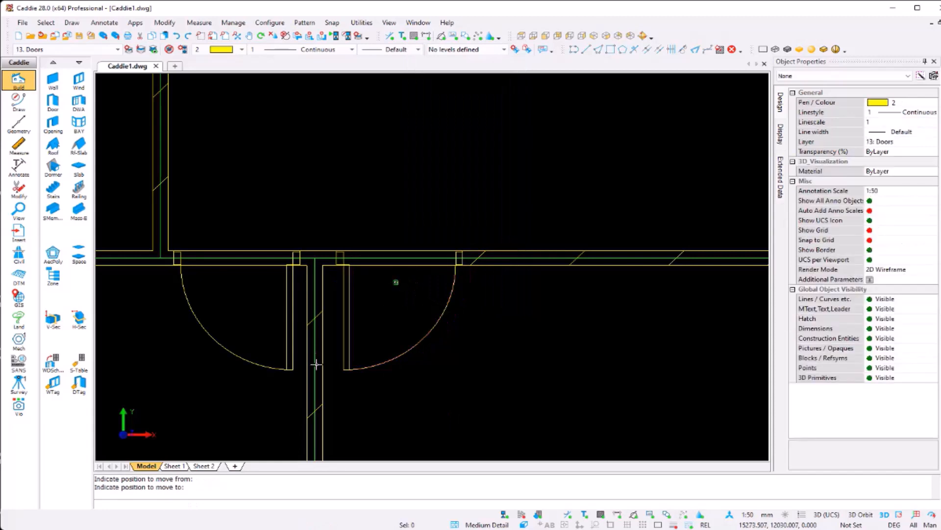
Flip the moved door's hinge side and swing direction, and flip both back
{"action": "left_click", "coordinate": [423, 337]}
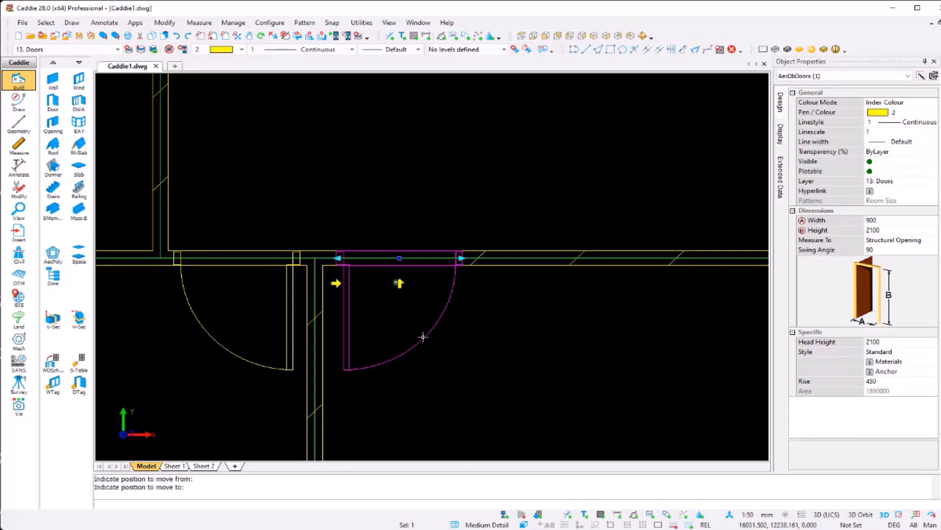
{"action": "left_click", "coordinate": [335, 284]}
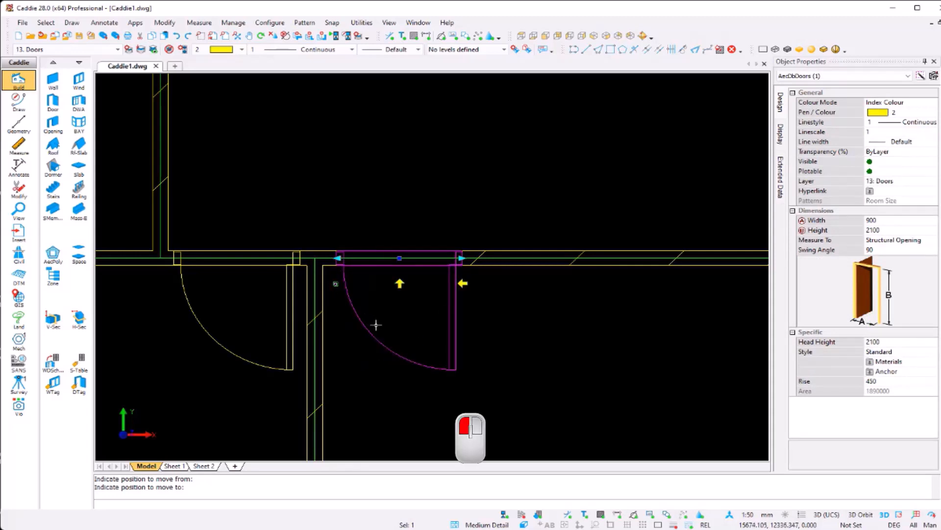
{"action": "left_click", "coordinate": [399, 284]}
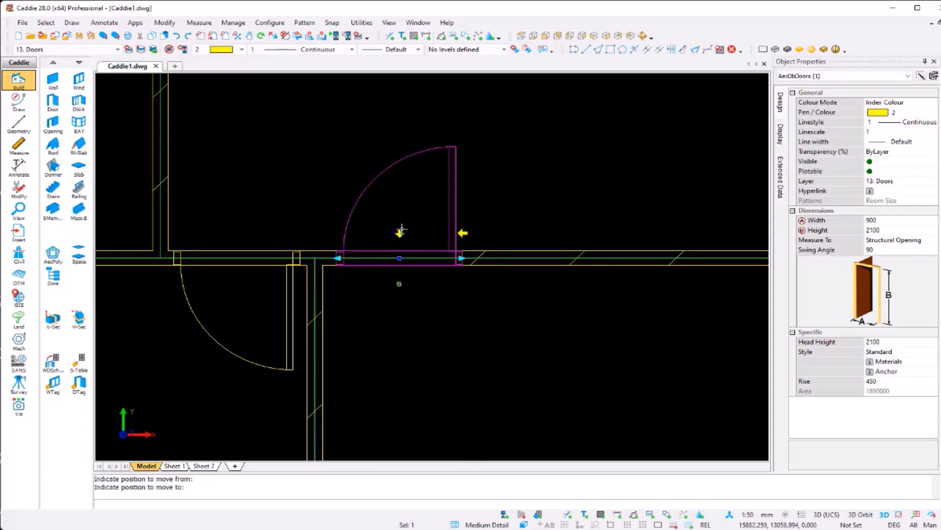
{"action": "left_click", "coordinate": [401, 230]}
{"action": "left_click", "coordinate": [463, 283]}
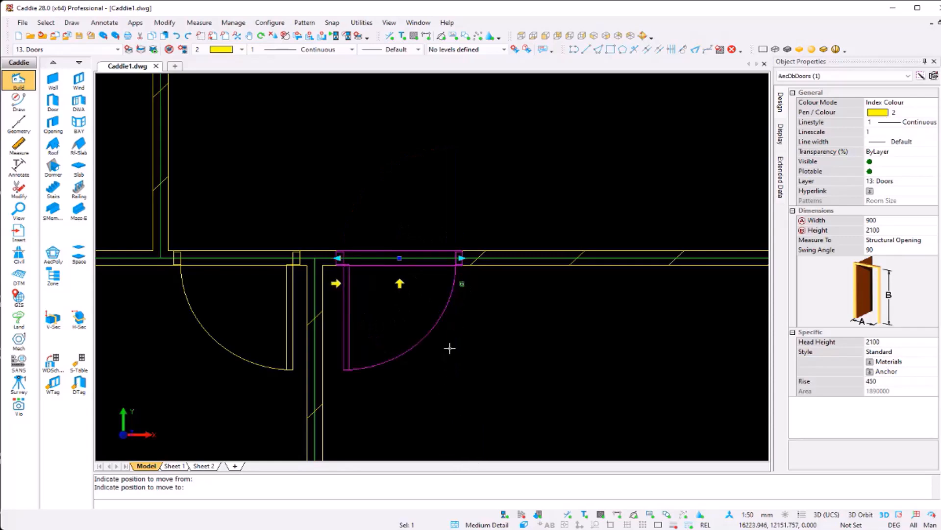
{"action": "scroll", "coordinate": [447, 347], "scroll_direction": "down", "scroll_amount": 3}
{"action": "key", "text": "Escape"}
Insert a 900 by 2100 Standard door between the 113 m² and 12 m² rooms, opening into the 12 m² room and hinged on the curved-wall side
{"action": "mouse_move", "coordinate": [428, 339]}
{"action": "middle_mouse_down", "text": "shift"}
{"action": "mouse_move", "coordinate": [420, 289]}
{"action": "mouse_move", "coordinate": [471, 269]}
{"action": "mouse_move", "coordinate": [475, 316]}
{"action": "mouse_move", "coordinate": [510, 300]}
{"action": "middle_mouse_up", "text": "shift"}
{"action": "key", "text": "t"}
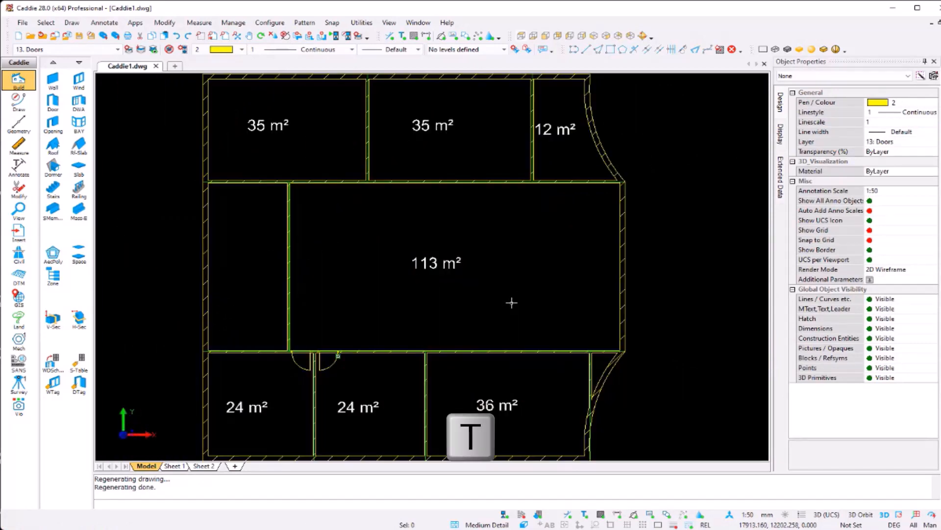
{"action": "left_click", "coordinate": [52, 102]}
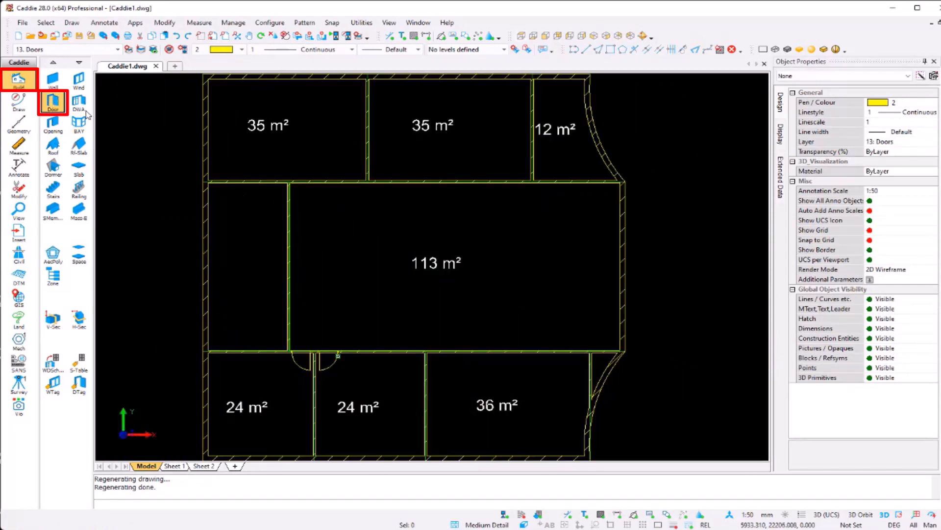
{"action": "left_click", "coordinate": [540, 361]}
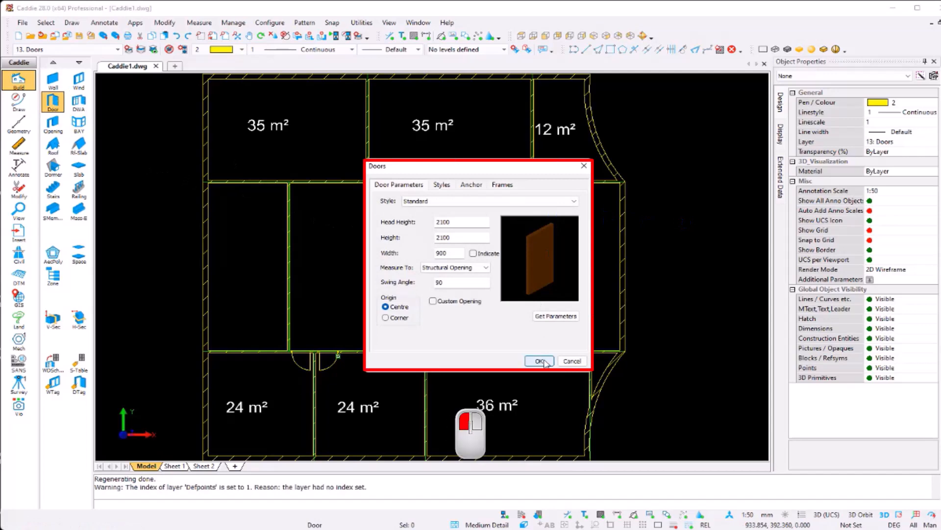
{"action": "scroll", "coordinate": [584, 161], "scroll_direction": "up", "scroll_amount": 3}
{"action": "left_click", "coordinate": [590, 228]}
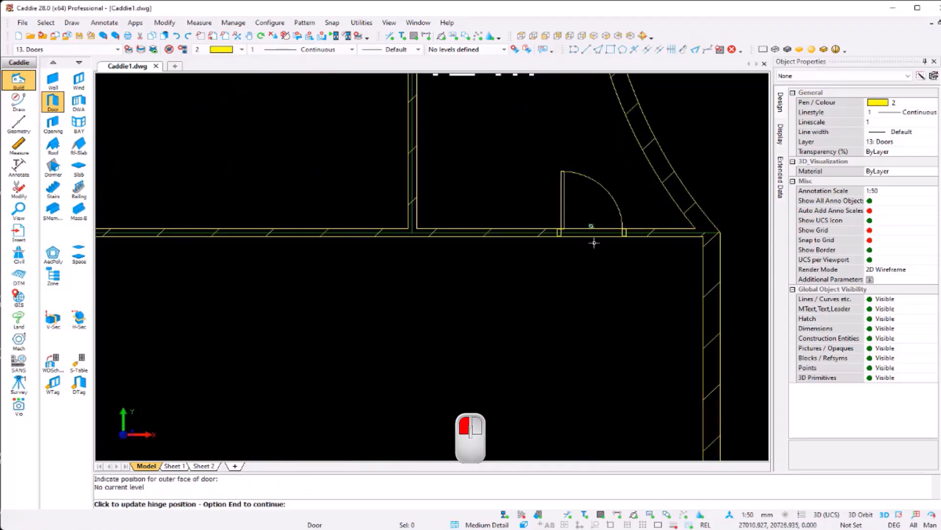
{"action": "key", "text": "Return"}
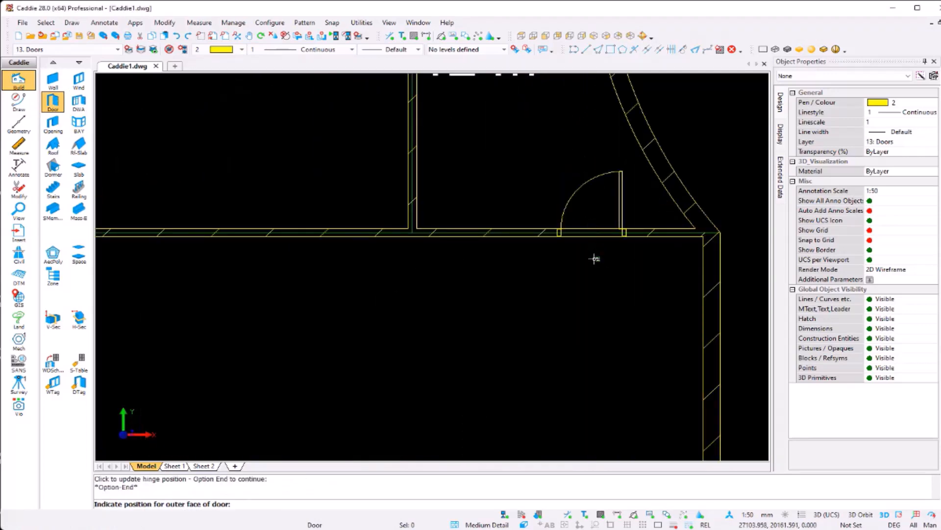
Insert a door in the short partition between the 36 m² room and the curved wall, opening into the room and hinged beside the 113 m² room's wall
{"action": "scroll", "coordinate": [592, 258], "scroll_direction": "down", "scroll_amount": 3}
{"action": "scroll", "coordinate": [536, 295], "scroll_direction": "down", "scroll_amount": 2}
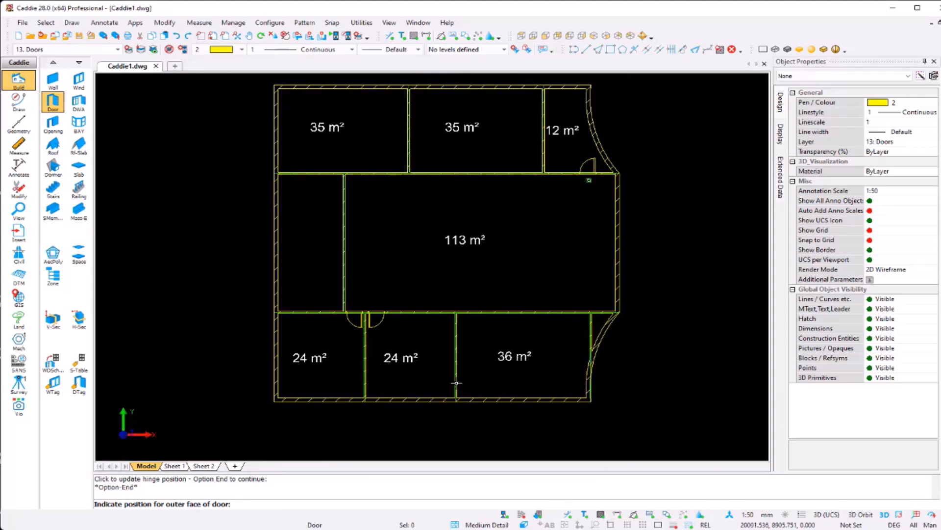
{"action": "scroll", "coordinate": [600, 328], "scroll_direction": "up", "scroll_amount": 4}
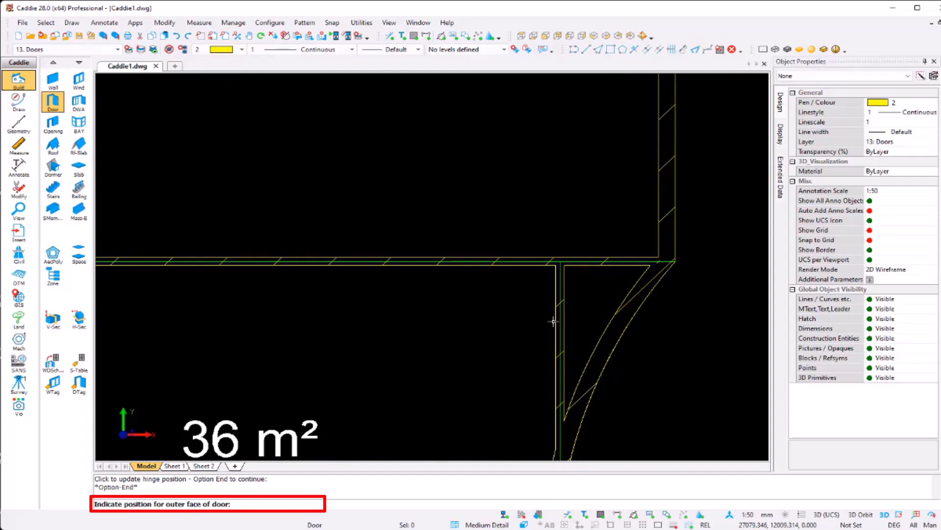
{"action": "left_click", "coordinate": [554, 302]}
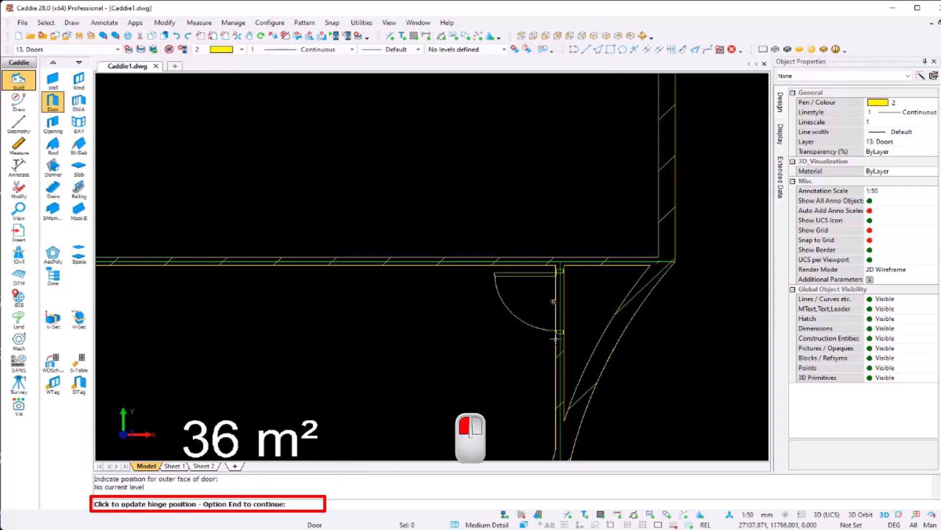
{"action": "scroll", "coordinate": [461, 314], "scroll_direction": "down", "scroll_amount": 4}
{"action": "middle_click_drag", "start_coordinate": [454, 322], "coordinate": [506, 337]}
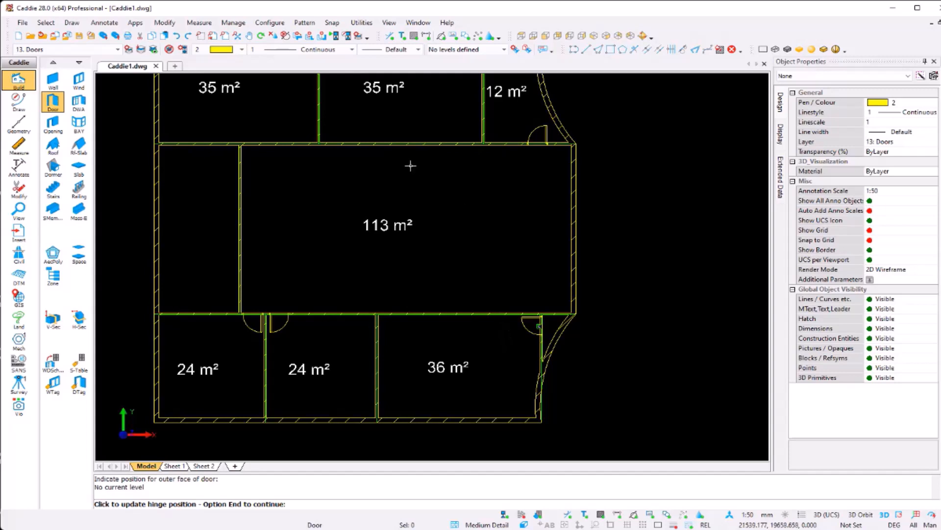
Browse the saved door presets and load the External [Double&Muntins] style for the next doors
{"action": "right_click", "coordinate": [497, 200]}
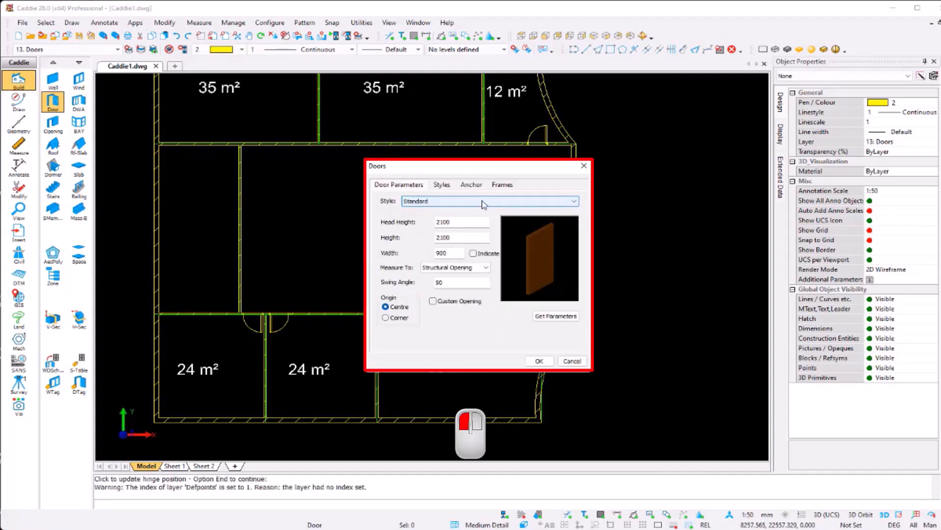
{"action": "left_click", "coordinate": [449, 186]}
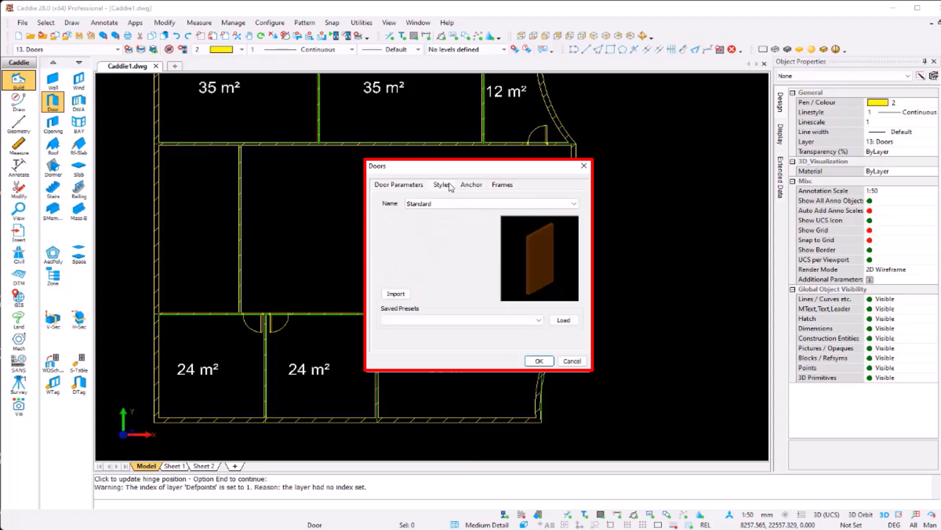
{"action": "left_click", "coordinate": [459, 320]}
{"action": "left_click", "coordinate": [450, 332]}
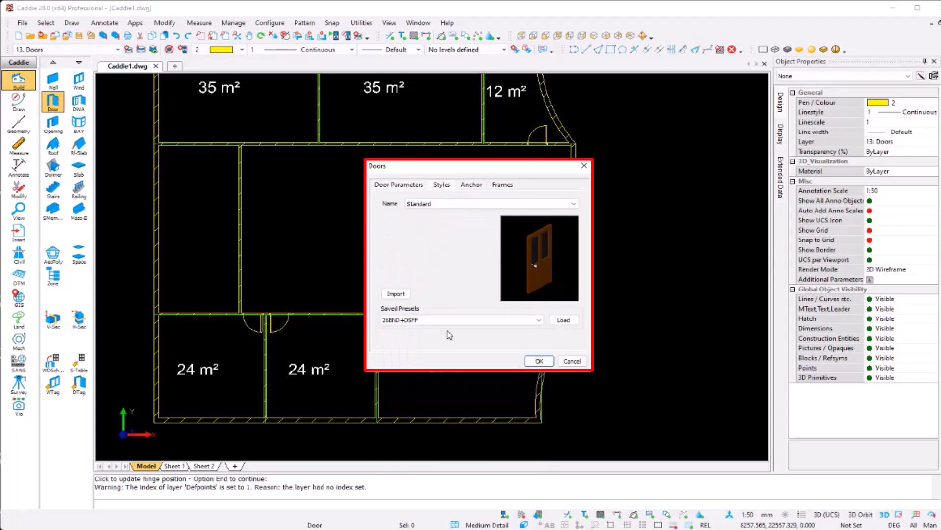
{"action": "key", "text": "Down"}
{"action": "key", "text": "Down"}
{"action": "key", "text": "Down"}
{"action": "key", "text": "Down"}
{"action": "key", "text": "Up"}
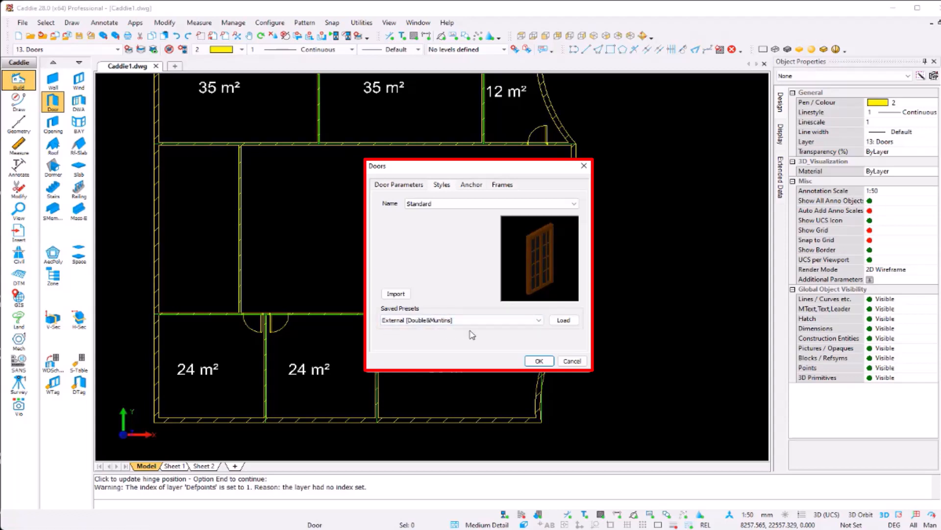
{"action": "left_click", "coordinate": [564, 320]}
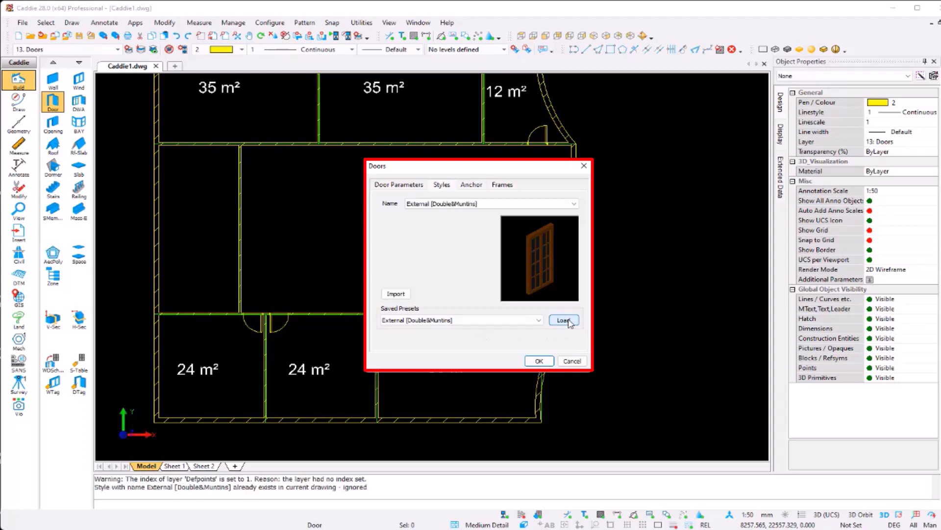
Insert a 2000-wide double door between the 113 m² room and the 35 m² room beside the 12 m² room, opening into the 35 m² room
{"action": "left_click", "coordinate": [396, 186]}
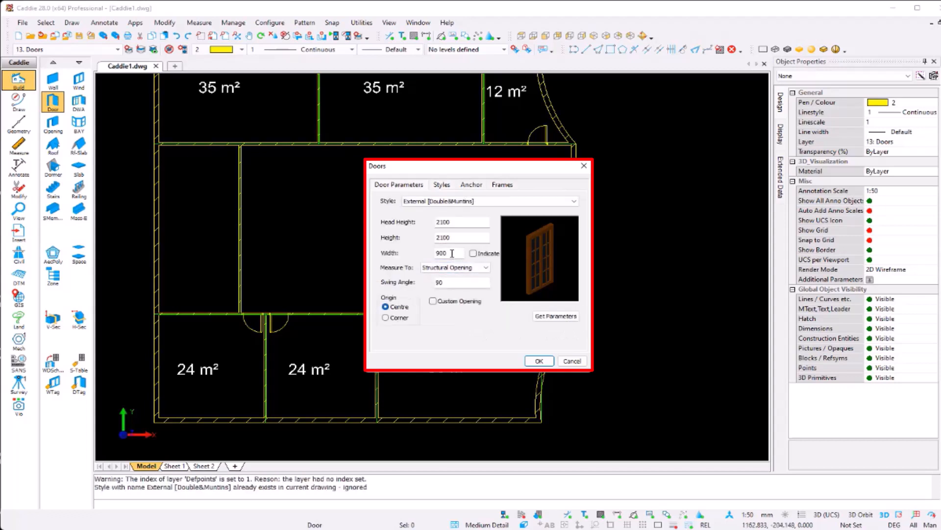
{"action": "left_click_drag", "start_coordinate": [453, 255], "coordinate": [400, 256]}
{"action": "left_click", "coordinate": [537, 361]}
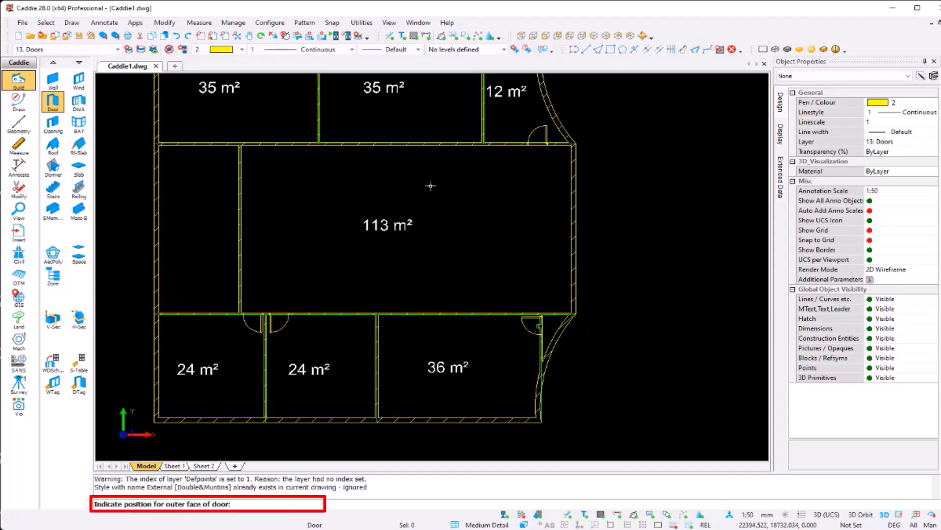
{"action": "middle_click_drag", "start_coordinate": [391, 119], "coordinate": [393, 225]}
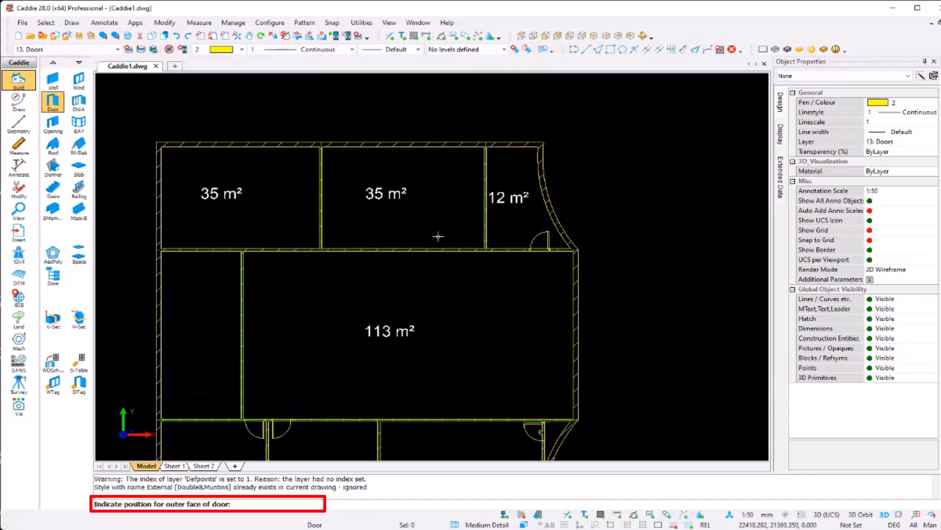
{"action": "scroll", "coordinate": [438, 236], "scroll_direction": "up", "scroll_amount": 2}
{"action": "left_click", "coordinate": [448, 253]}
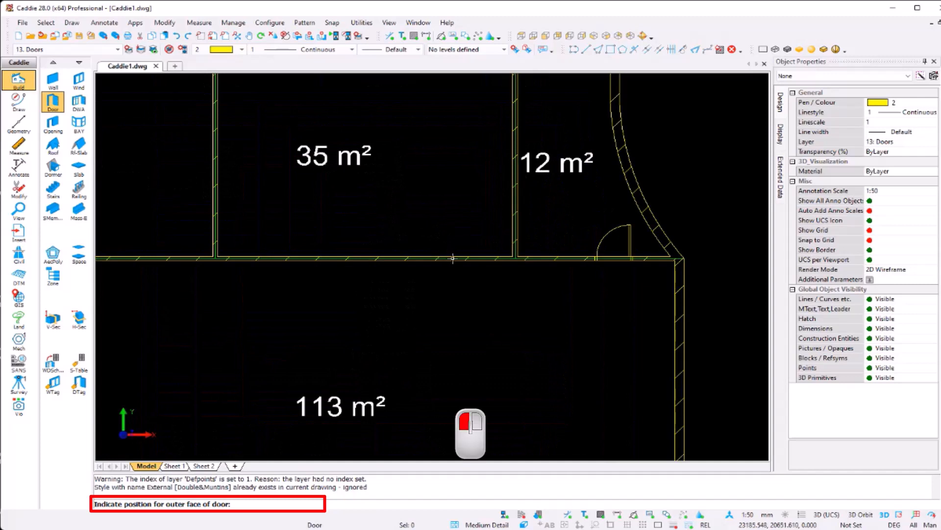
{"action": "left_click", "coordinate": [456, 294]}
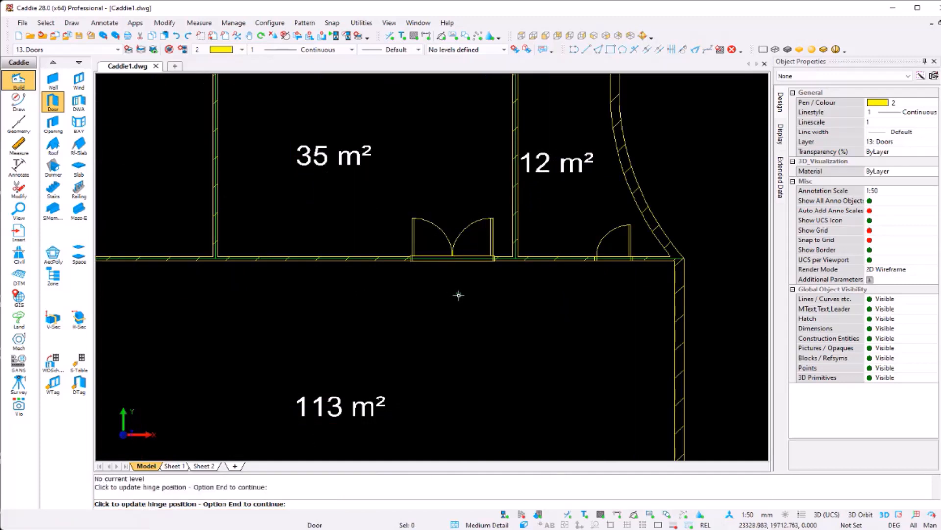
{"action": "left_click", "coordinate": [458, 295]}
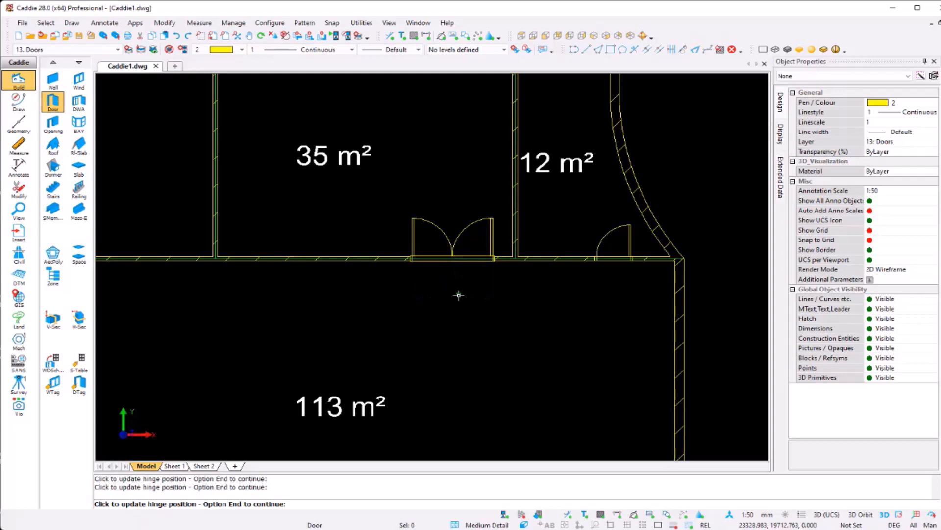
{"action": "left_click", "coordinate": [458, 295]}
{"action": "left_click", "coordinate": [459, 295]}
{"action": "key", "text": "e"}
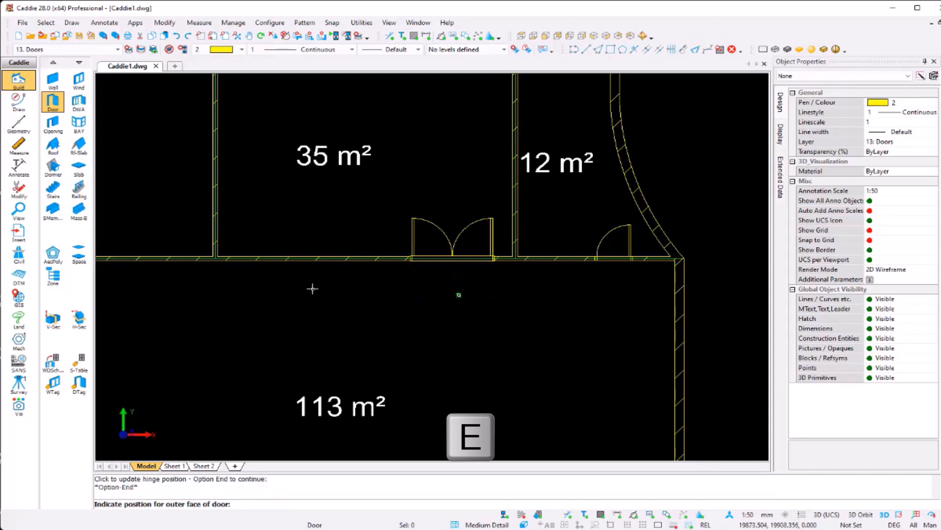
Insert matching double doors from the 113 m² room into the other 35 m² room and the 36 m² room, opening into those smaller rooms
{"action": "middle_click_drag", "start_coordinate": [311, 286], "coordinate": [506, 319]}
{"action": "left_click", "coordinate": [334, 280]}
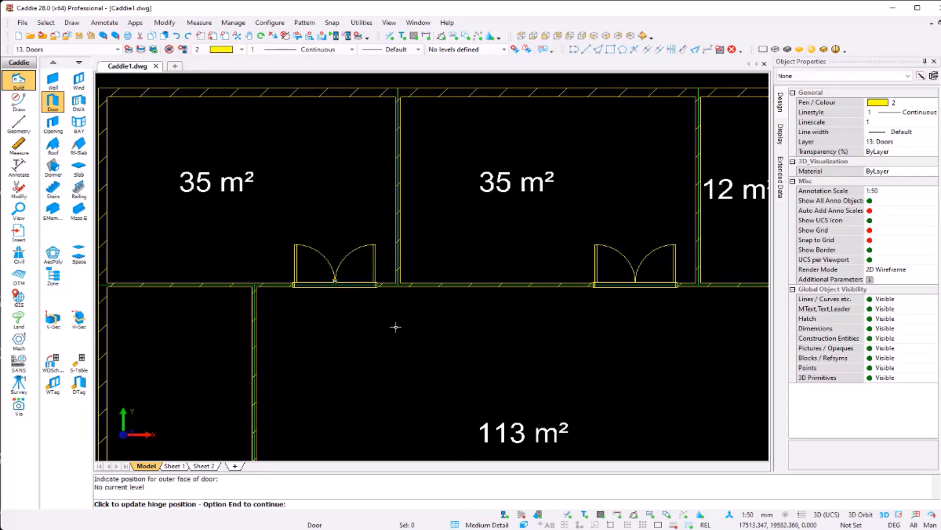
{"action": "key", "text": "e"}
{"action": "middle_click_drag", "start_coordinate": [494, 339], "coordinate": [357, 214]}
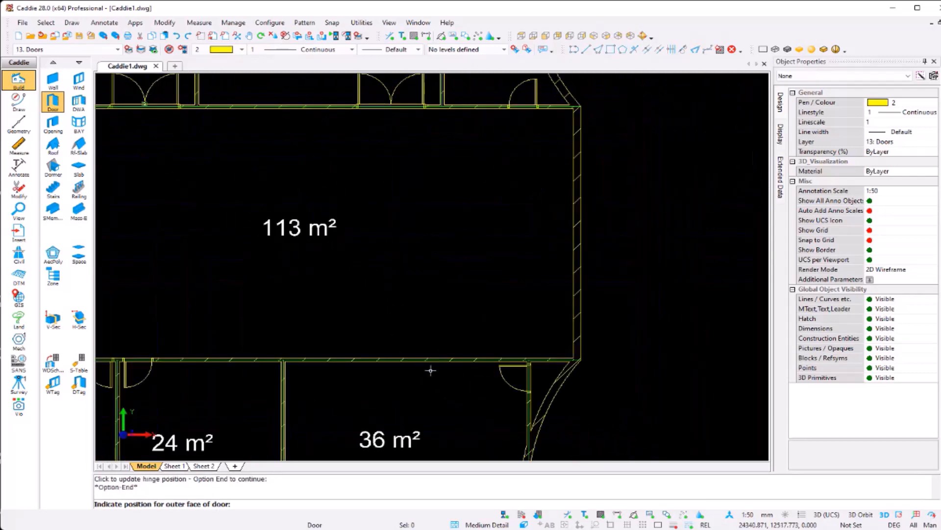
{"action": "left_click", "coordinate": [343, 359]}
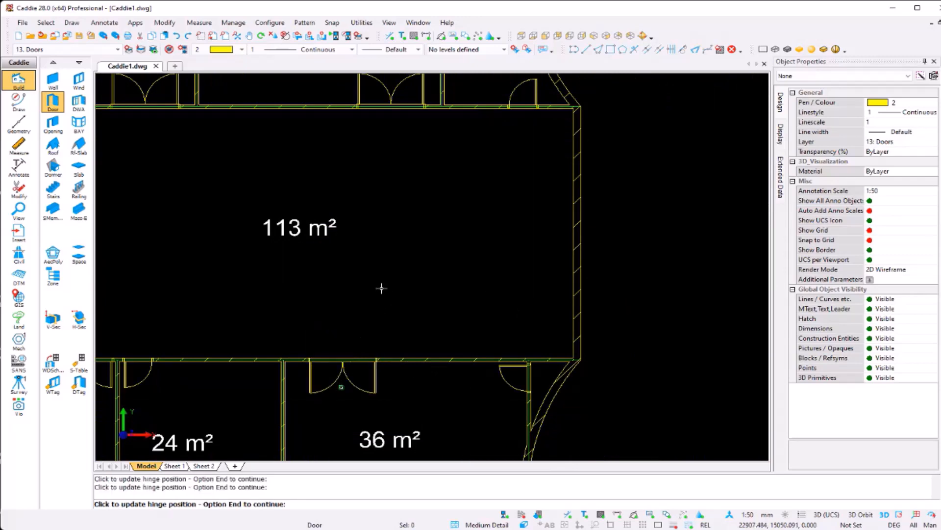
{"action": "key", "text": "e"}
Inspect the inserted single and double doors in a 3D view from several angles and return to the plan view
{"action": "scroll", "coordinate": [381, 290], "scroll_direction": "down", "scroll_amount": 3}
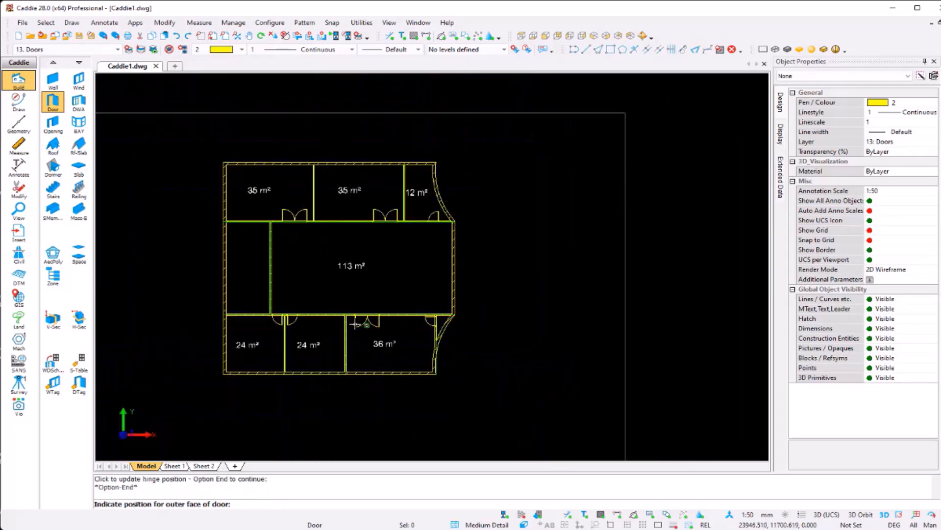
{"action": "middle_click_drag", "start_coordinate": [380, 290], "coordinate": [292, 231], "text": "shift"}
{"action": "scroll", "coordinate": [355, 236], "scroll_direction": "up", "scroll_amount": 3}
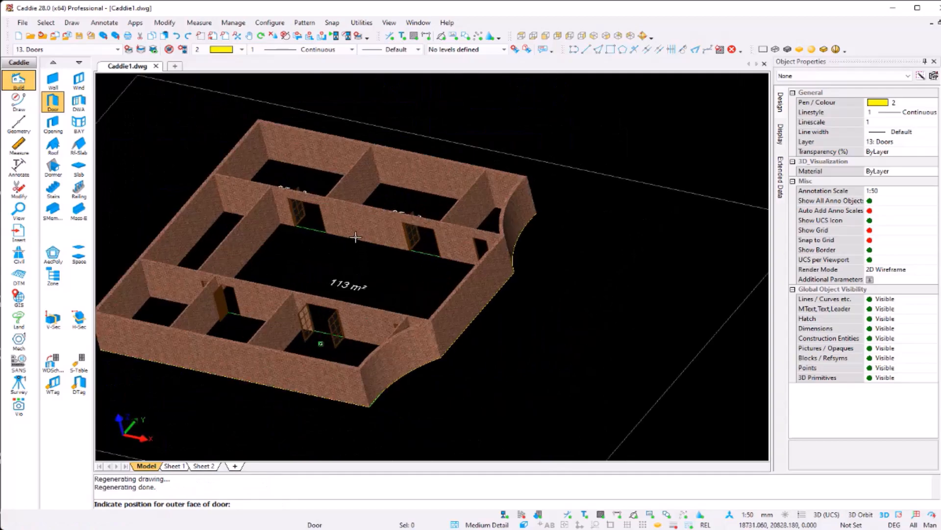
{"action": "middle_click_drag", "start_coordinate": [294, 276], "coordinate": [426, 304], "text": "shift"}
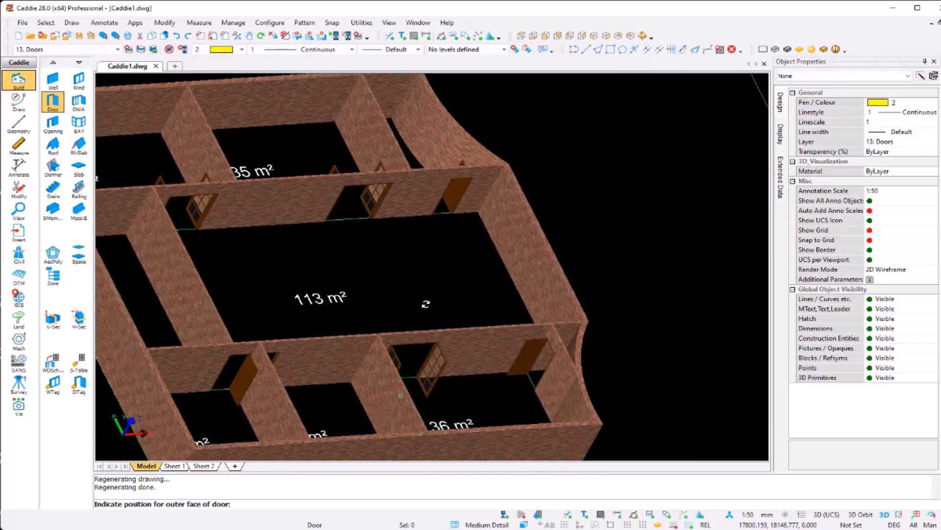
{"action": "key", "text": "t"}
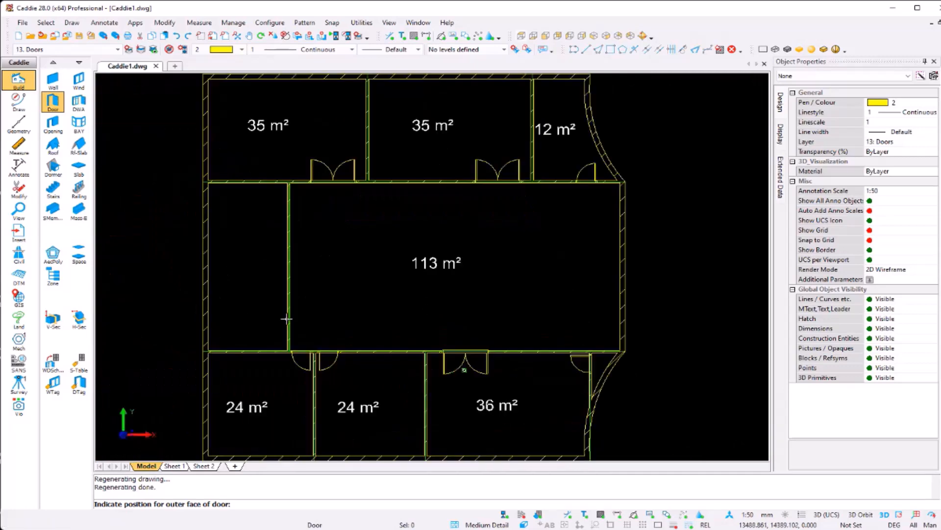
Insert a 900 by 2100 Standard door in the corner 24 m² room's outer side wall, opening inward and hinged near the 113 m² room's side
{"action": "scroll", "coordinate": [290, 361], "scroll_direction": "up", "scroll_amount": 1}
{"action": "middle_click_drag", "start_coordinate": [289, 361], "coordinate": [319, 226]}
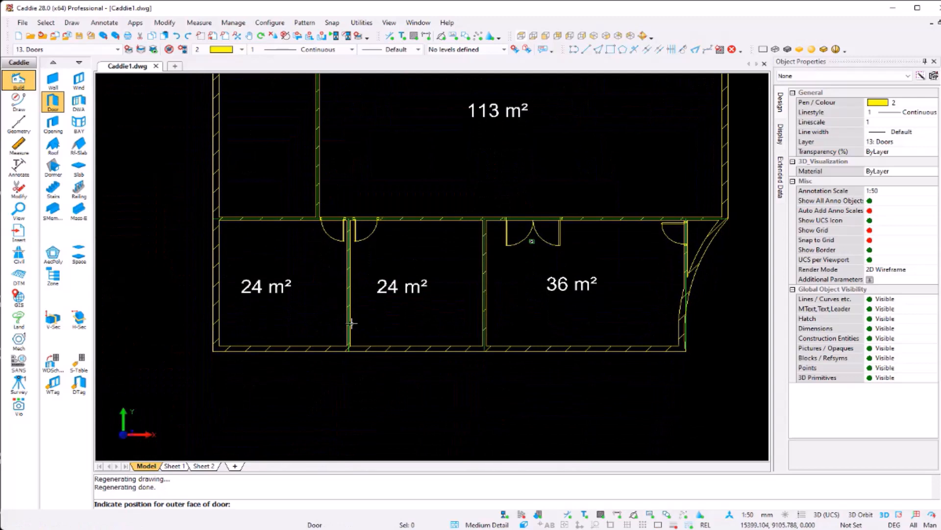
{"action": "left_click", "coordinate": [53, 104]}
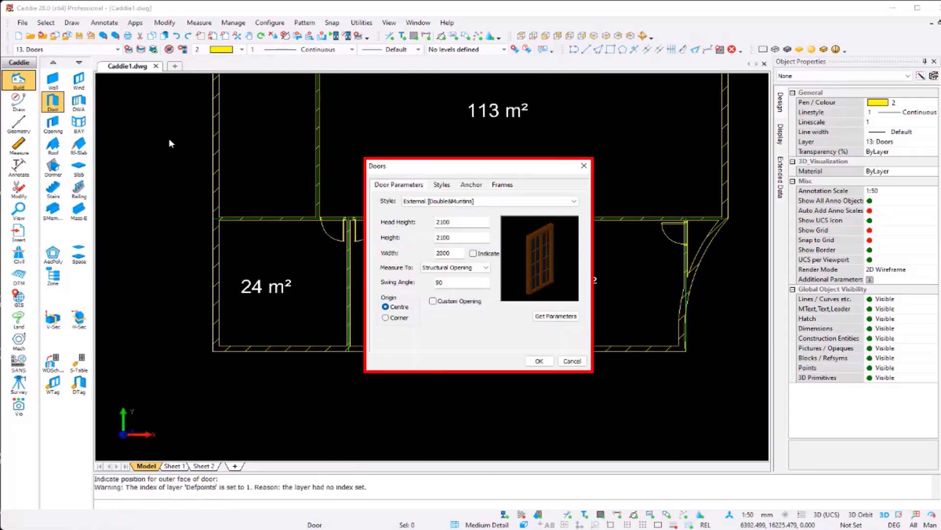
{"action": "left_click", "coordinate": [454, 202]}
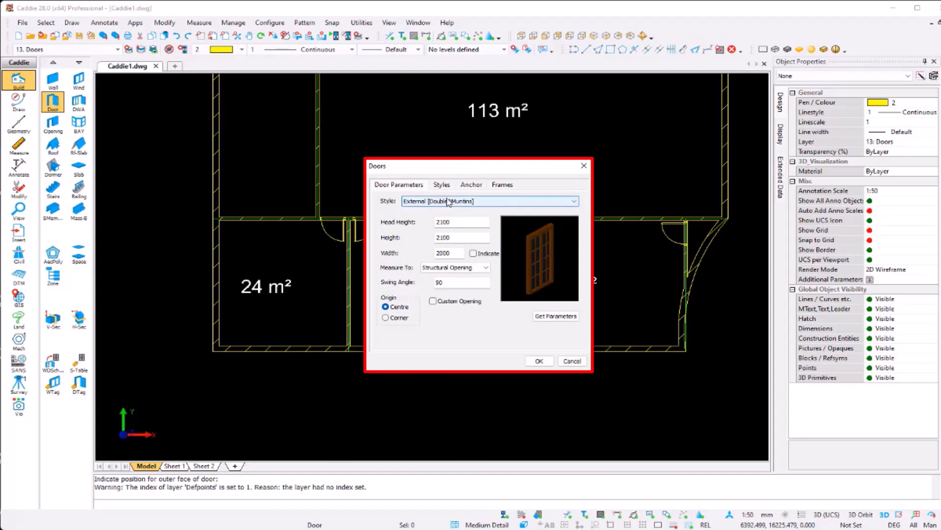
{"action": "left_click", "coordinate": [454, 209]}
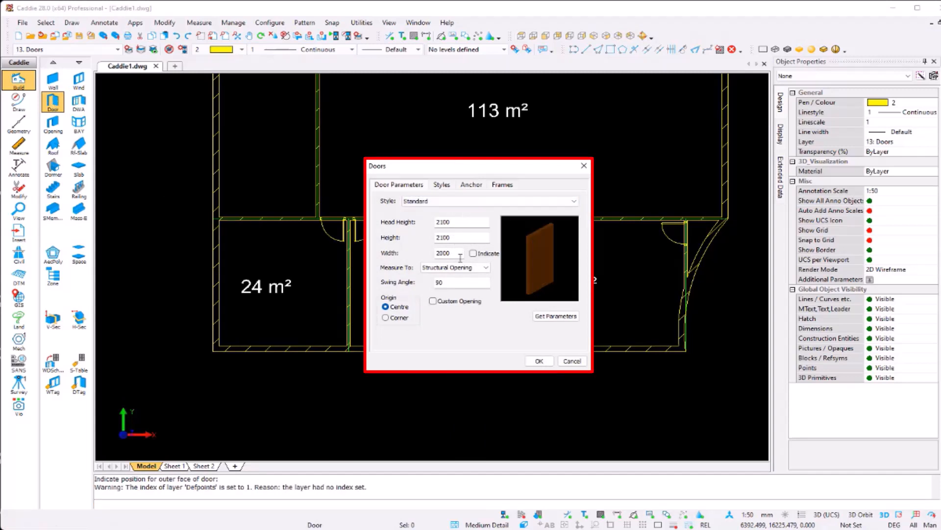
{"action": "left_click_drag", "start_coordinate": [450, 253], "coordinate": [416, 257]}
{"action": "left_click", "coordinate": [539, 360]}
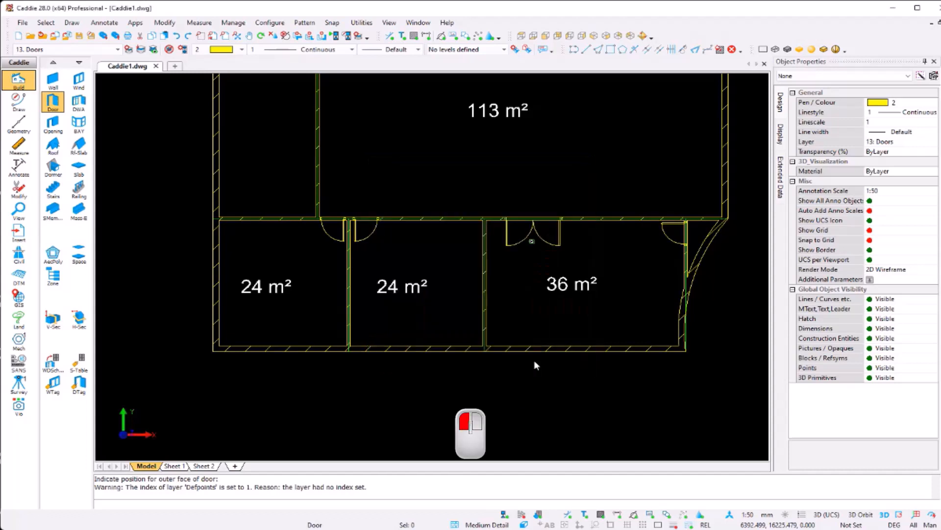
{"action": "left_click", "coordinate": [214, 239]}
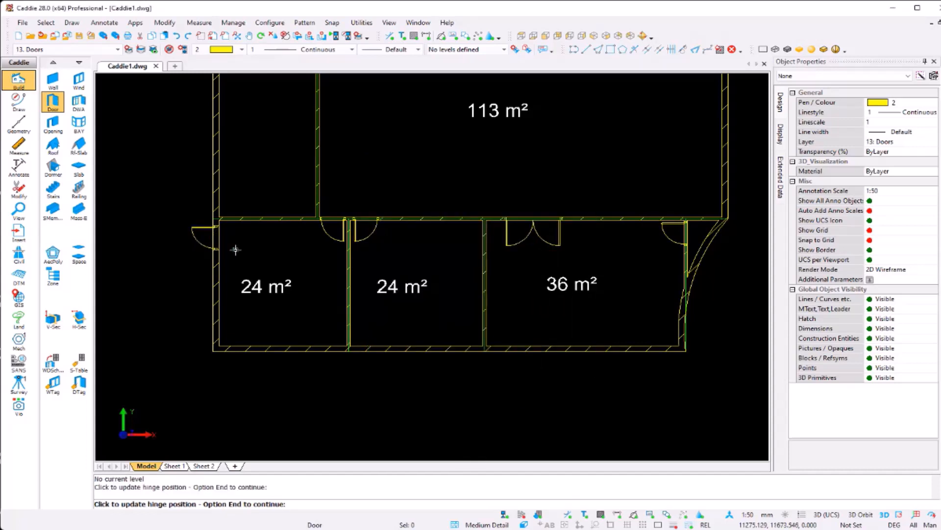
{"action": "key", "text": "e"}
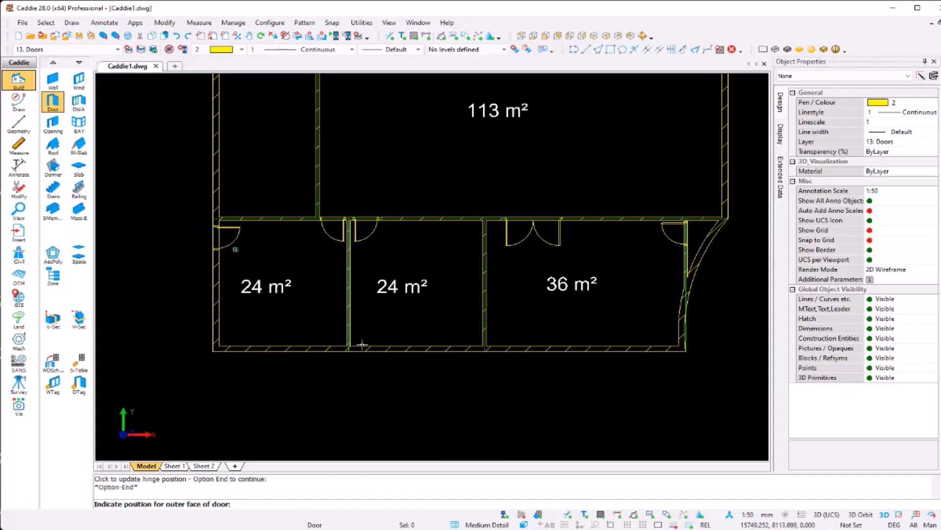
Insert a matching inward-opening door in the middle 24 m² room's external wall and move it closer to the 36 m² room's partition
{"action": "left_click", "coordinate": [454, 346]}
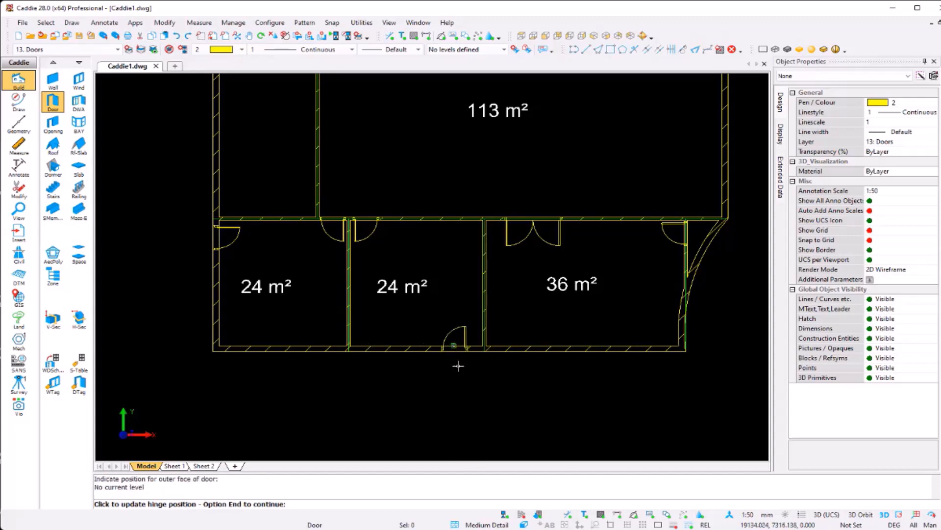
{"action": "key", "text": "e"}
{"action": "scroll", "coordinate": [458, 366], "scroll_direction": "up", "scroll_amount": 3}
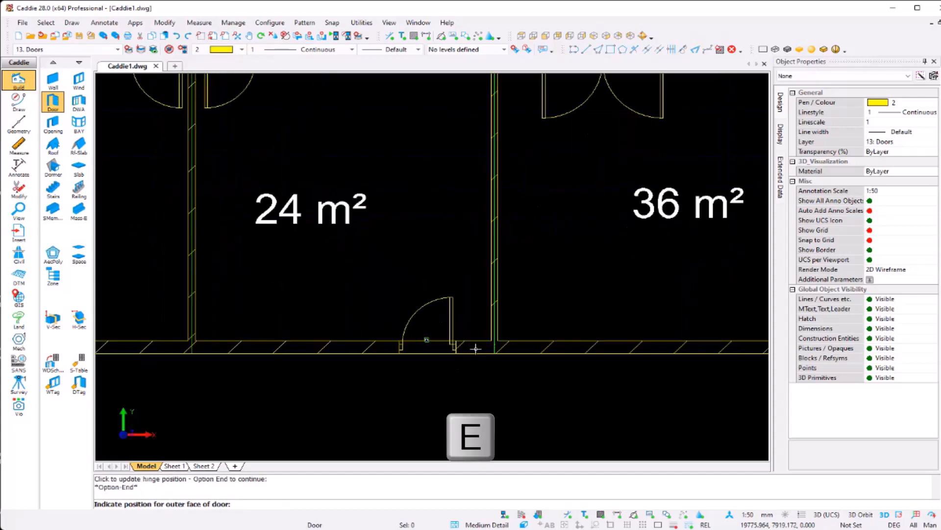
{"action": "left_click", "coordinate": [455, 321]}
{"action": "left_click", "coordinate": [427, 340]}
{"action": "key", "text": "Tab"}
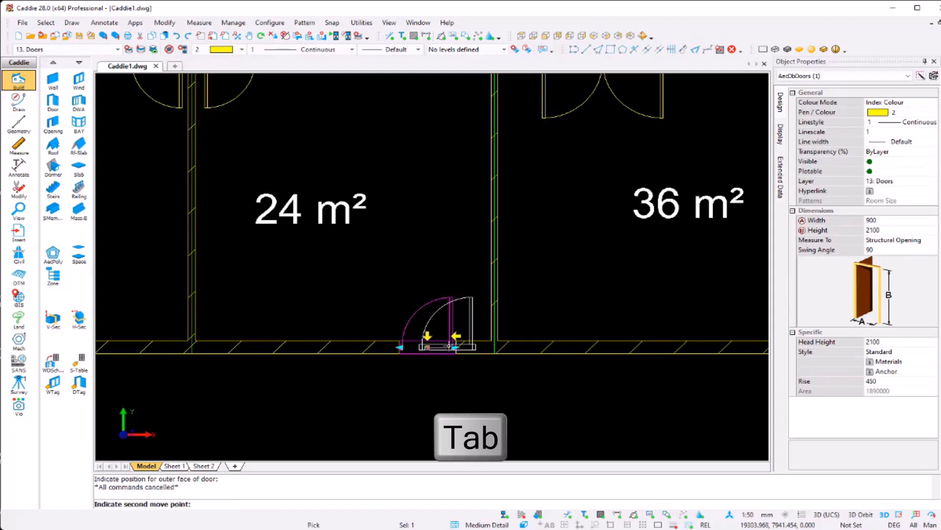
{"action": "left_click", "coordinate": [452, 346]}
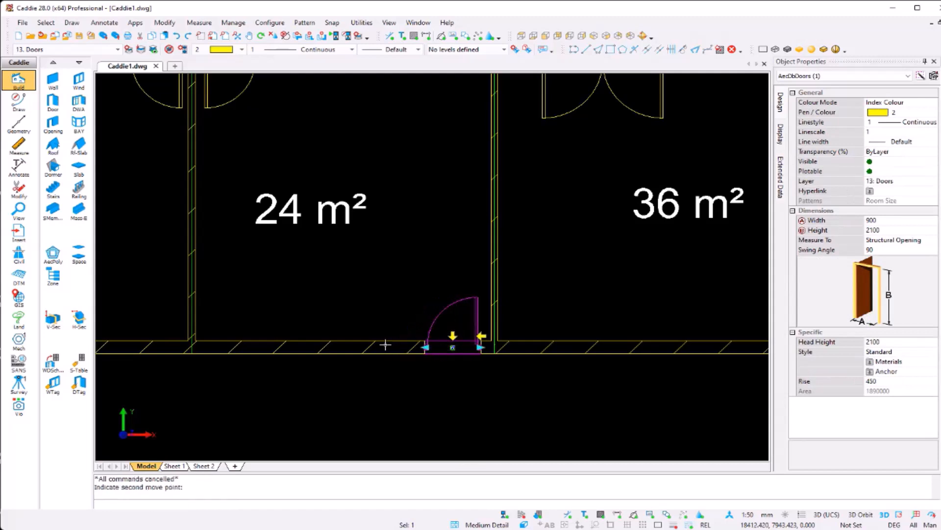
{"action": "key", "text": "Escape"}
{"action": "scroll", "coordinate": [369, 308], "scroll_direction": "down", "scroll_amount": 3}
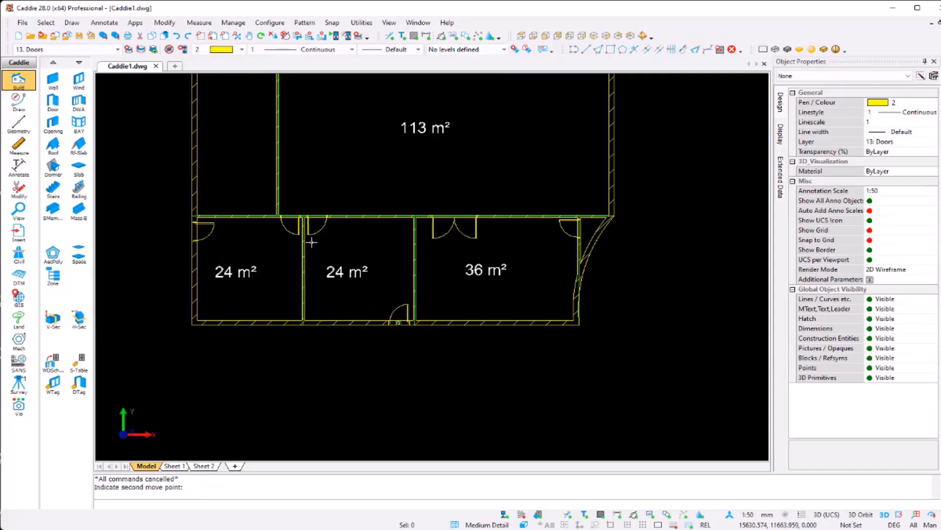
Inspect the doors added to the two 24 m² rooms in a 3D view and return to the plan view
{"action": "middle_click_drag", "start_coordinate": [325, 244], "coordinate": [391, 309]}
{"action": "middle_click_drag", "start_coordinate": [396, 358], "coordinate": [314, 318]}
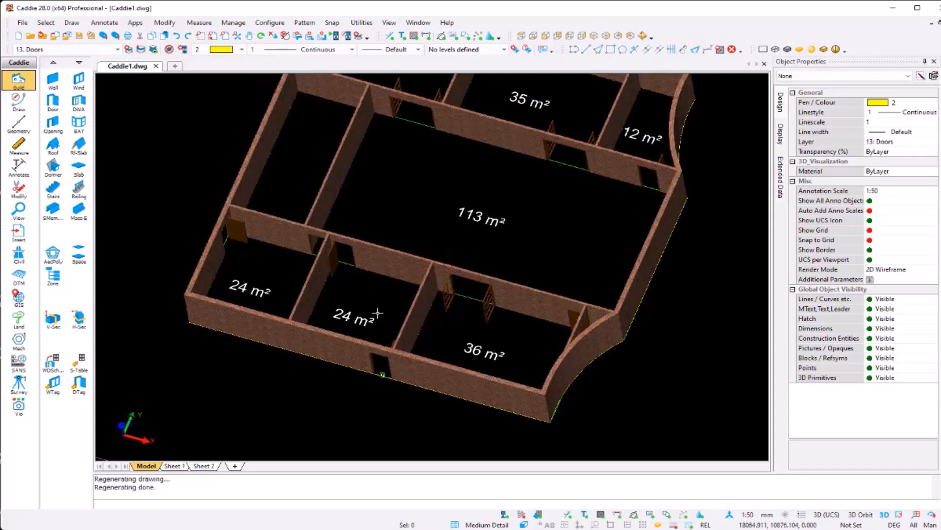
{"action": "scroll", "coordinate": [378, 186], "scroll_direction": "up", "scroll_amount": 5}
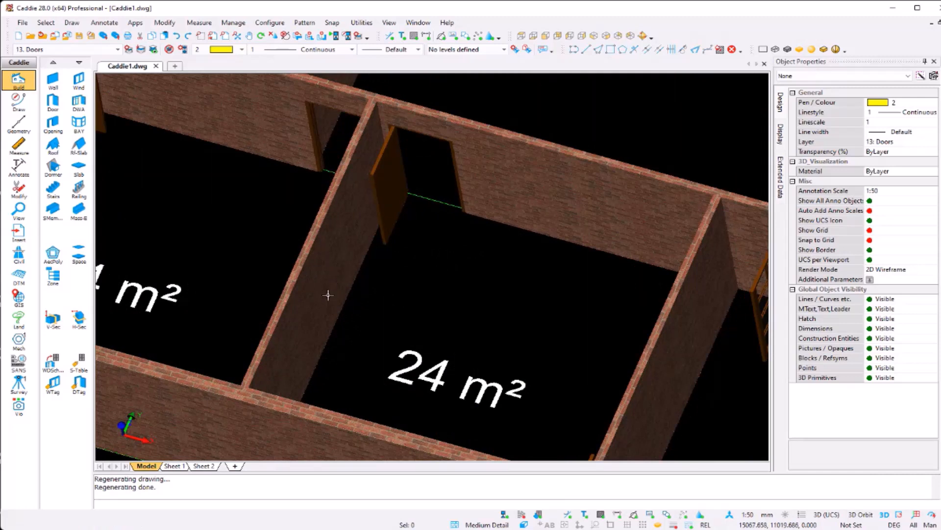
{"action": "key", "text": "t"}
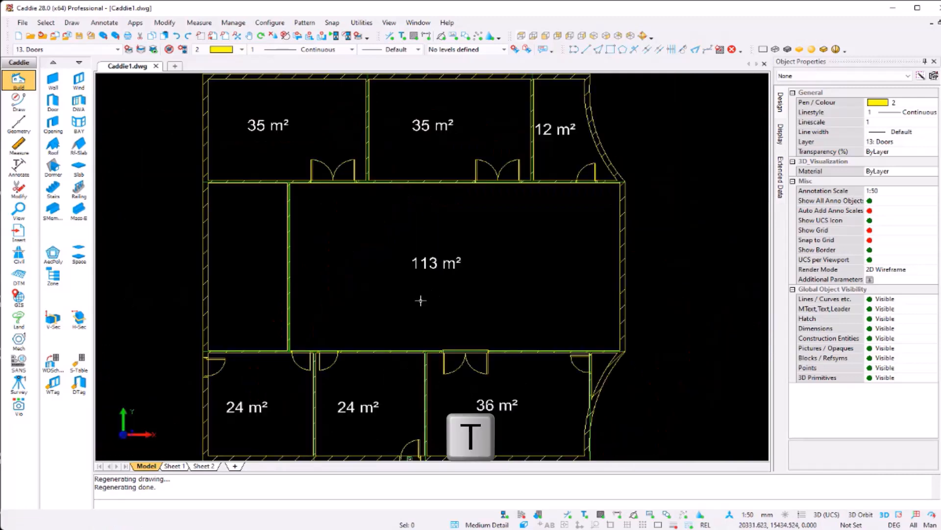
Insert a 2500 by 2100 Standard door with swing angle 0 in the partition between the two 24 m² rooms and check it in 3D
{"action": "mouse_move", "coordinate": [351, 387]}
{"action": "middle_mouse_down"}
{"action": "mouse_move", "coordinate": [387, 358]}
{"action": "mouse_move", "coordinate": [398, 304]}
{"action": "middle_mouse_up"}
{"action": "scroll", "coordinate": [358, 315], "scroll_direction": "up", "scroll_amount": 3}
{"action": "left_click", "coordinate": [53, 101]}
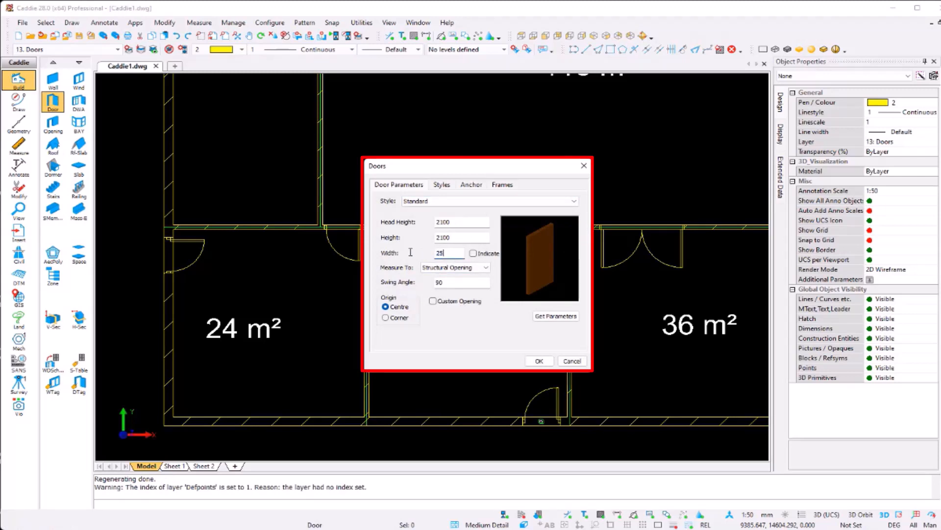
{"action": "left_click", "coordinate": [452, 281]}
{"action": "left_click", "coordinate": [539, 361]}
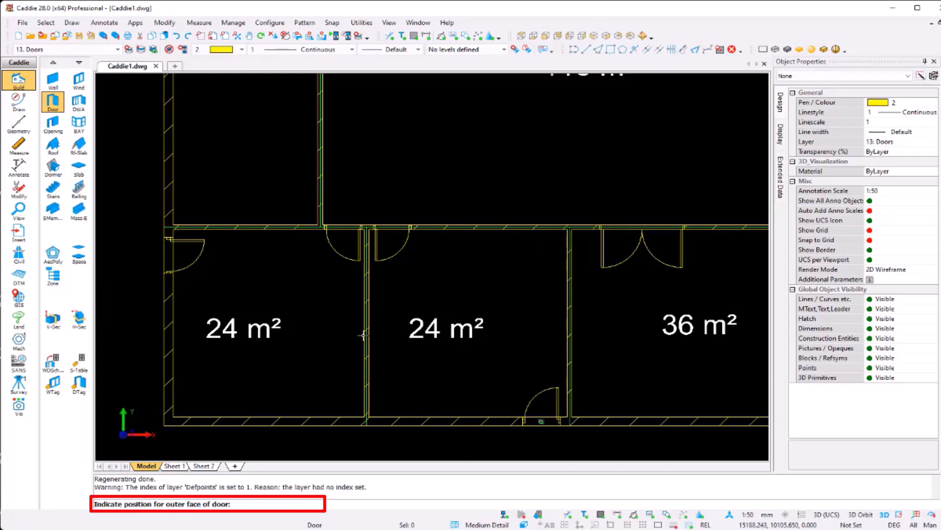
{"action": "key", "text": "s"}
{"action": "left_click", "coordinate": [389, 329]}
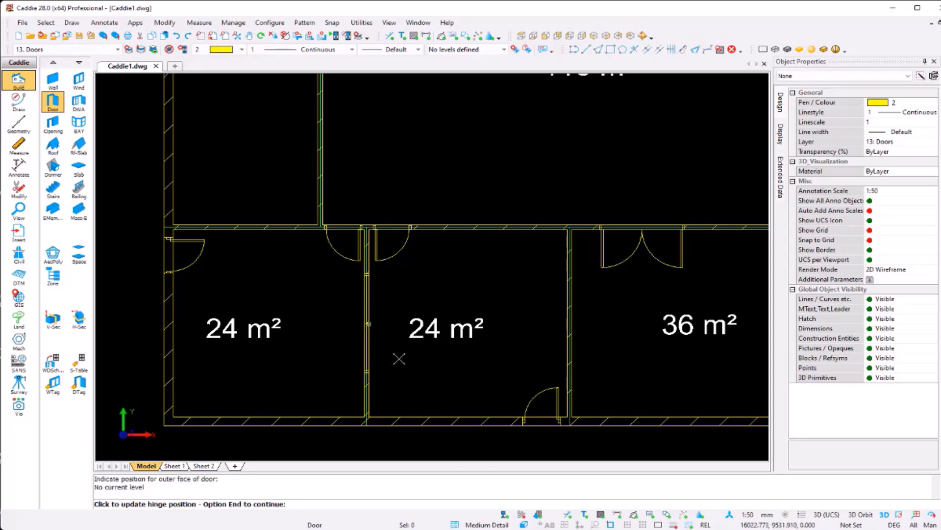
{"action": "key", "text": "Escape"}
{"action": "mouse_move", "coordinate": [396, 374]}
{"action": "middle_mouse_down", "text": "shift"}
{"action": "mouse_move", "coordinate": [286, 288]}
{"action": "mouse_move", "coordinate": [435, 223]}
{"action": "mouse_move", "coordinate": [437, 283]}
{"action": "middle_mouse_up", "text": "shift"}
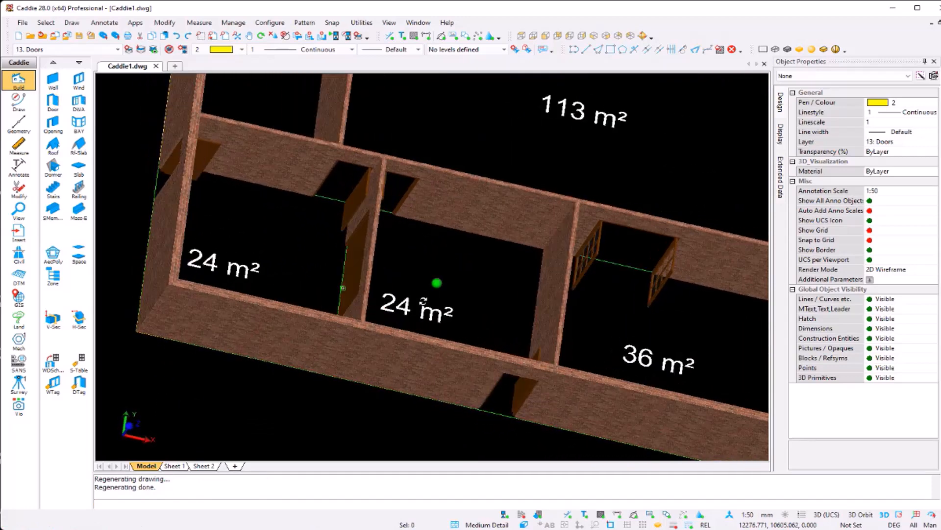
{"action": "key", "text": "t"}
Copy the Standard style of the 2500 wide partition door and apply the copy as "accordion", using the source style materials
{"action": "scroll", "coordinate": [428, 296], "scroll_direction": "up", "scroll_amount": 5}
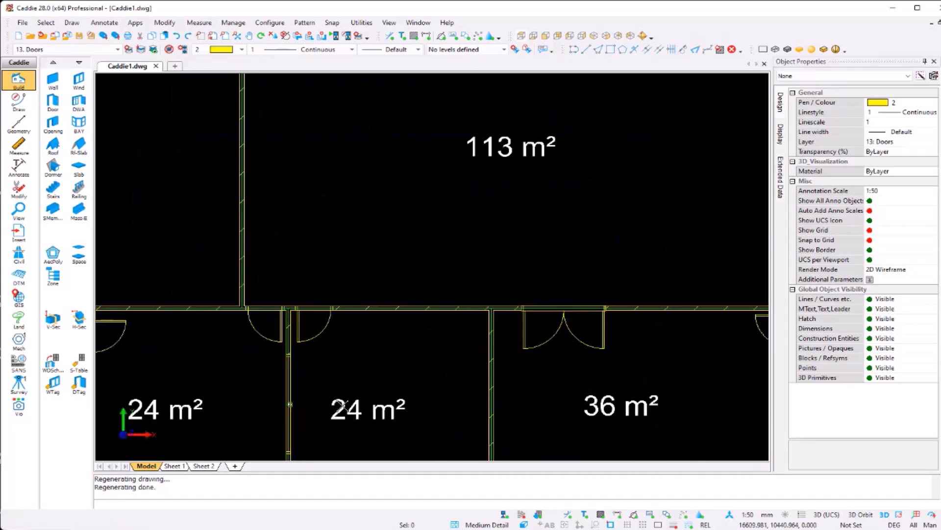
{"action": "middle_click_drag", "start_coordinate": [429, 296], "coordinate": [454, 265]}
{"action": "scroll", "coordinate": [415, 308], "scroll_direction": "up", "scroll_amount": 3}
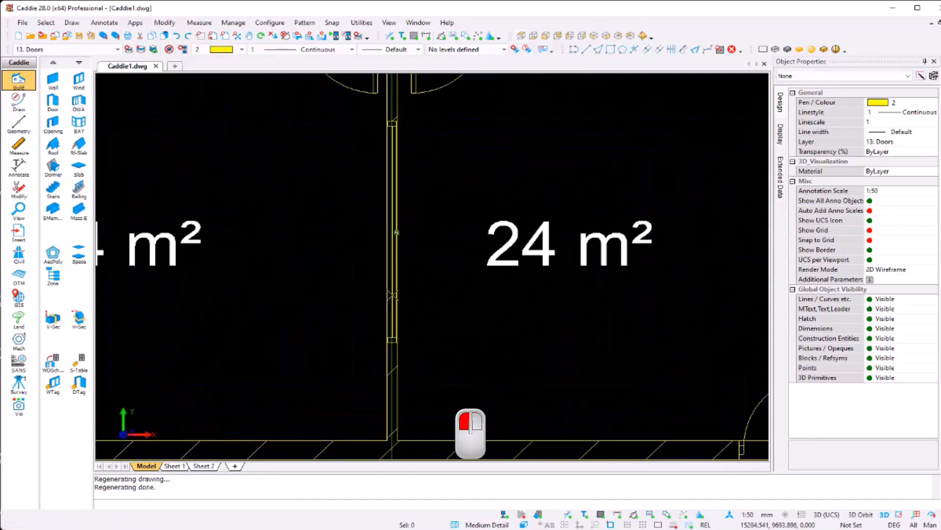
{"action": "left_click", "coordinate": [395, 297]}
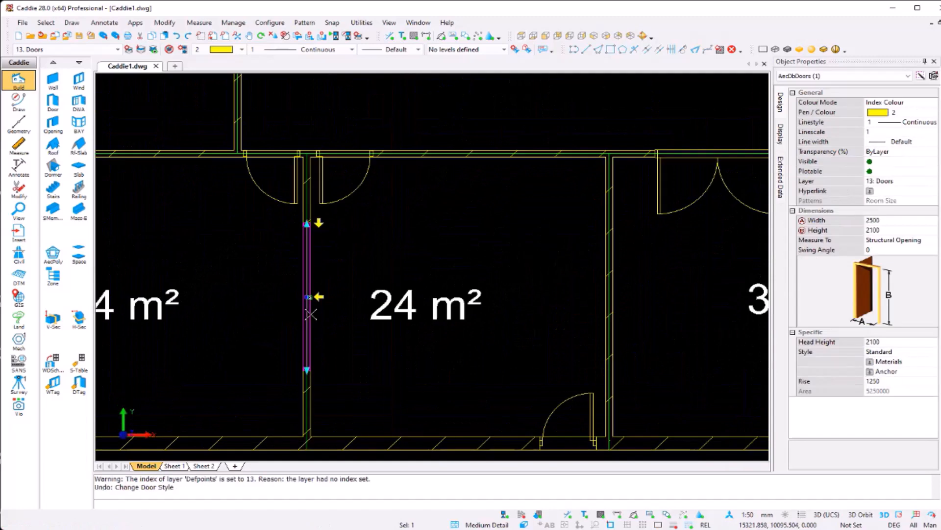
{"action": "right_click", "coordinate": [311, 314]}
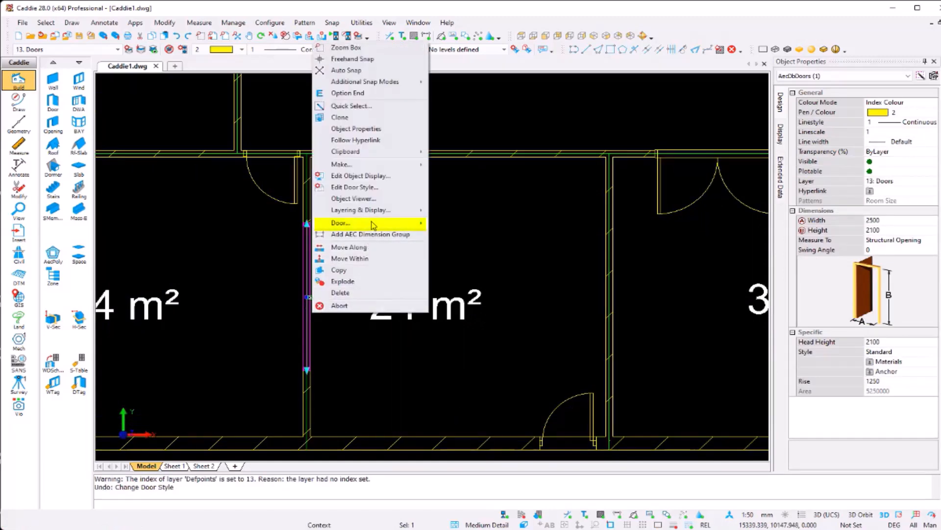
{"action": "mouse_move", "coordinate": [373, 225]}
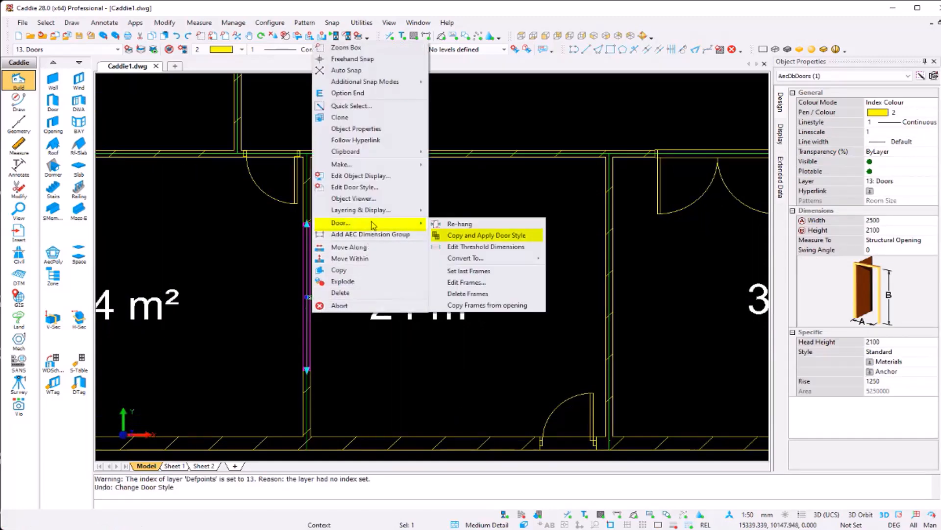
{"action": "left_click", "coordinate": [501, 236]}
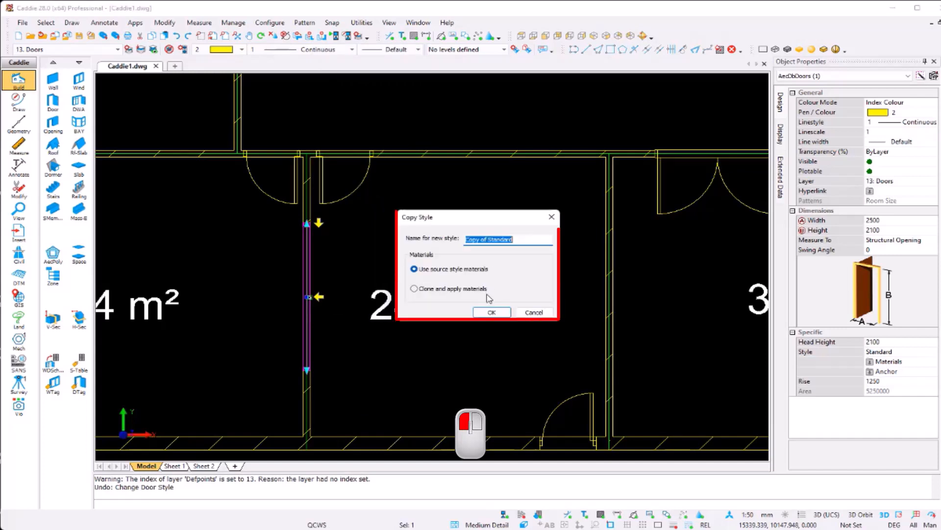
{"action": "type", "text": "accordion"}
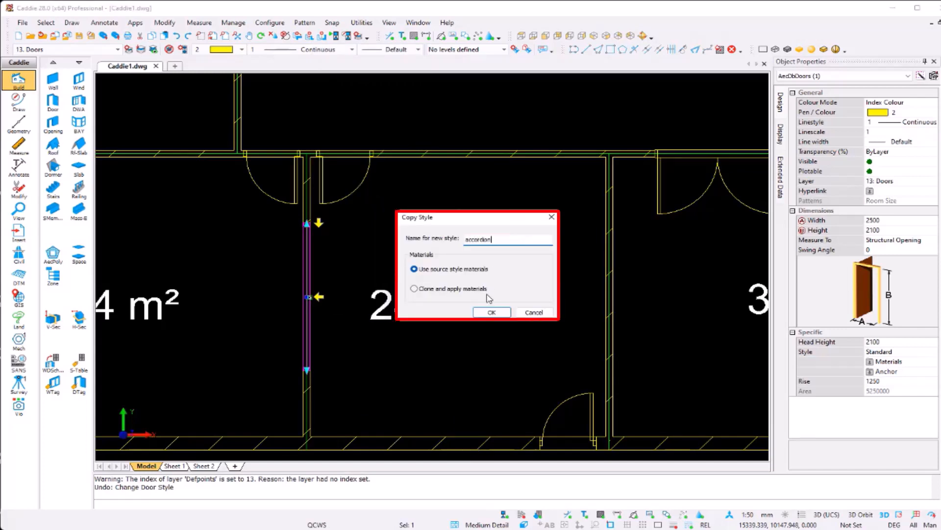
{"action": "left_click", "coordinate": [492, 312]}
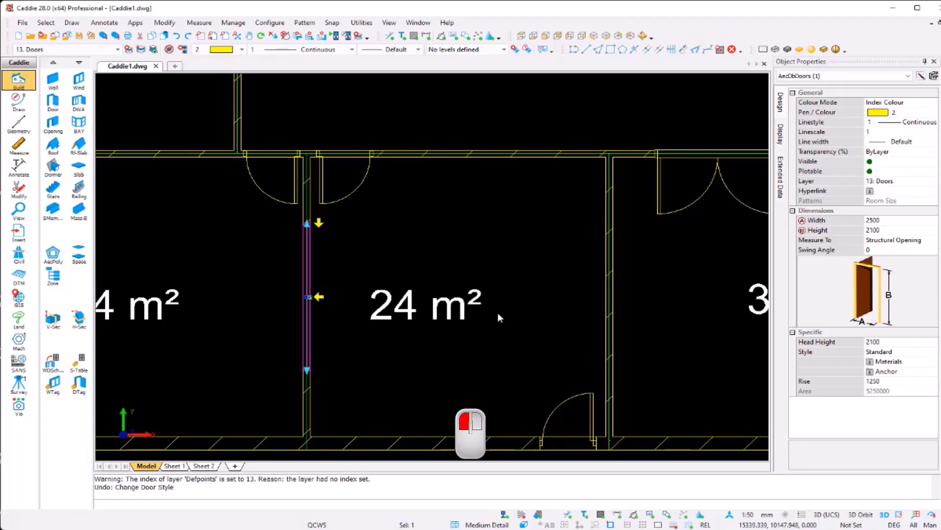
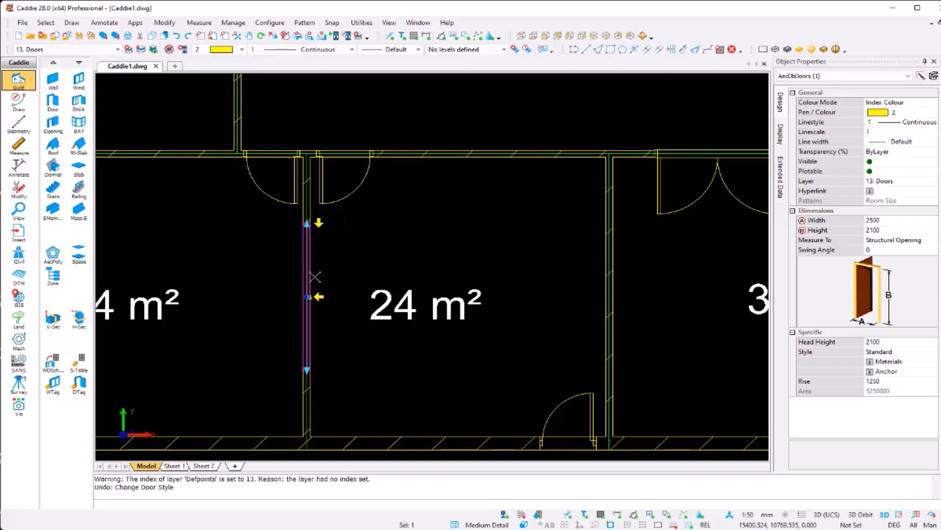
Edit the partition door's accordion style so that its door type is Accordion
{"action": "left_click", "coordinate": [315, 281]}
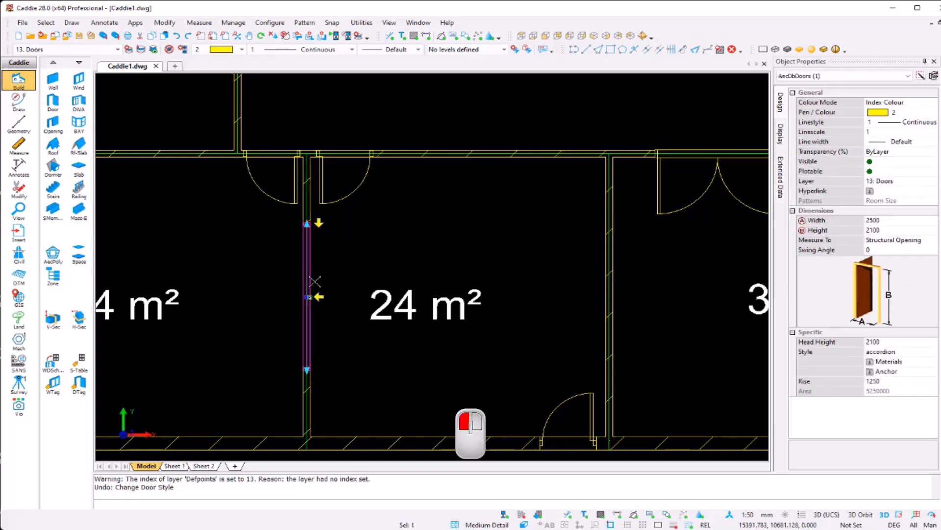
{"action": "right_click", "coordinate": [315, 281]}
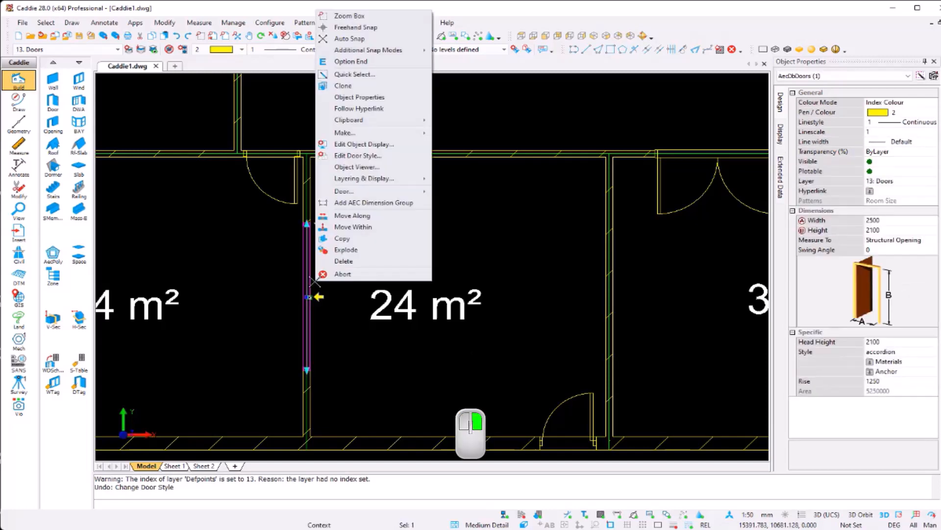
{"action": "left_click", "coordinate": [369, 159]}
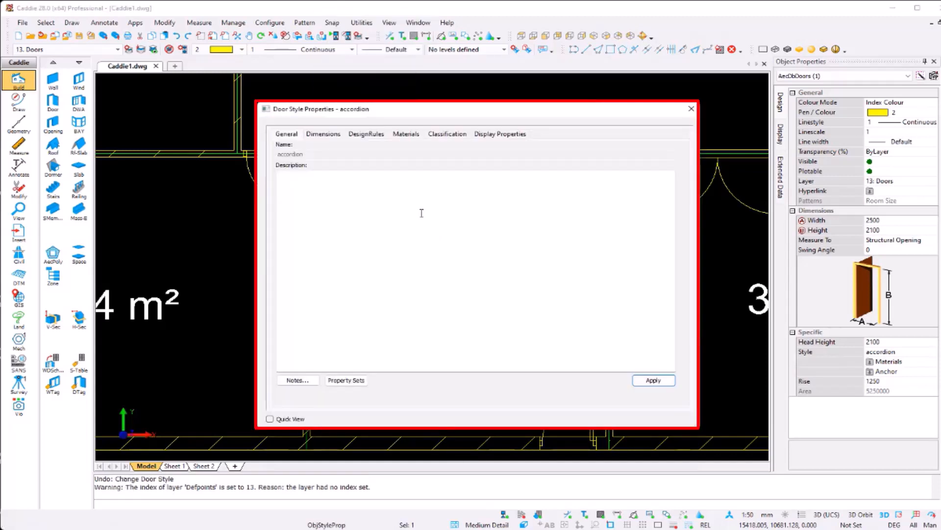
{"action": "left_click", "coordinate": [335, 135]}
{"action": "left_click", "coordinate": [381, 135]}
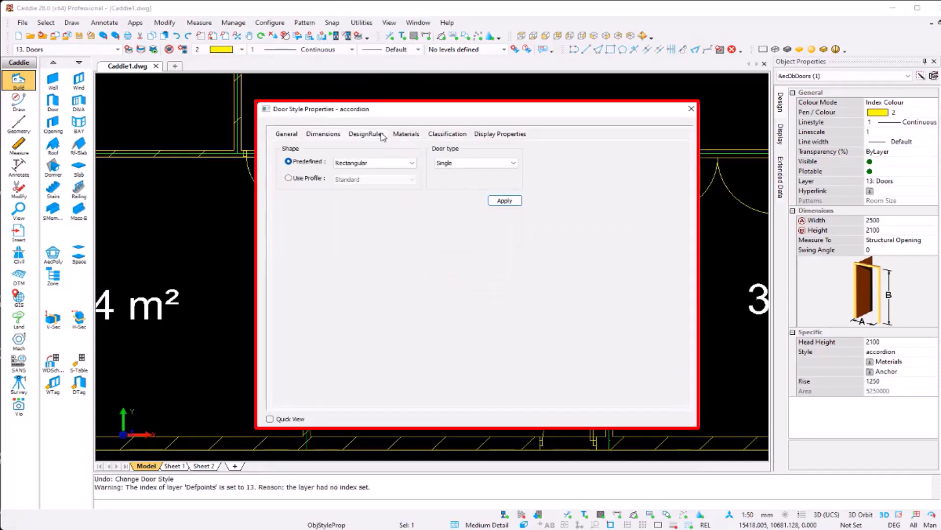
{"action": "left_click", "coordinate": [468, 163]}
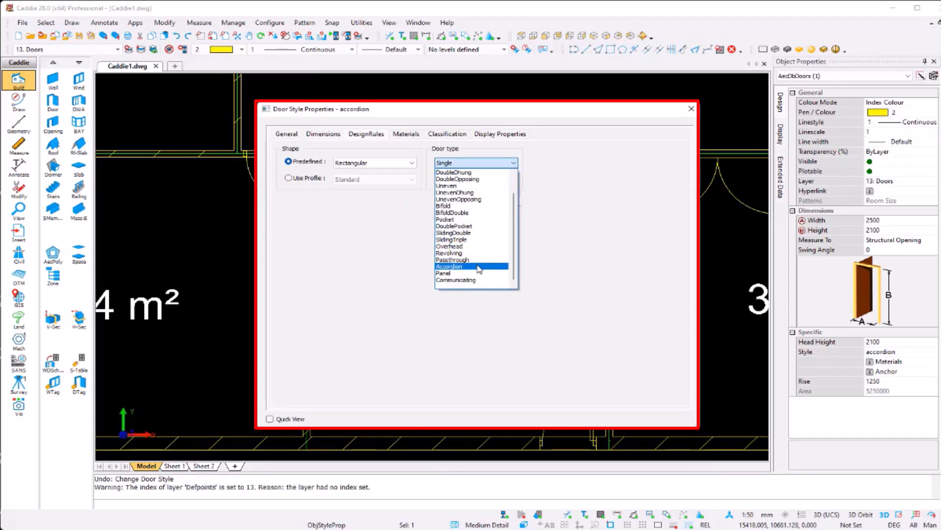
{"action": "left_click", "coordinate": [479, 265]}
{"action": "left_click", "coordinate": [504, 201]}
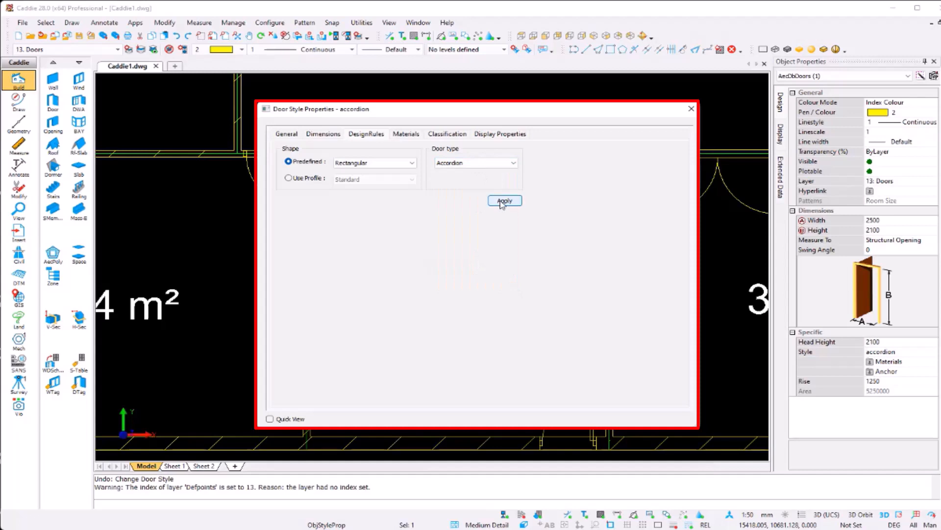
{"action": "left_click", "coordinate": [691, 109]}
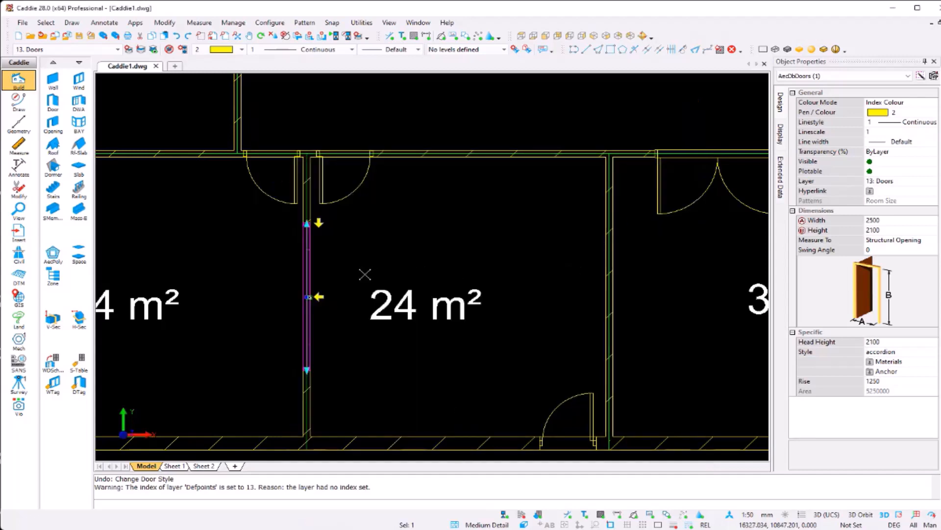
{"action": "key", "text": "Escape"}
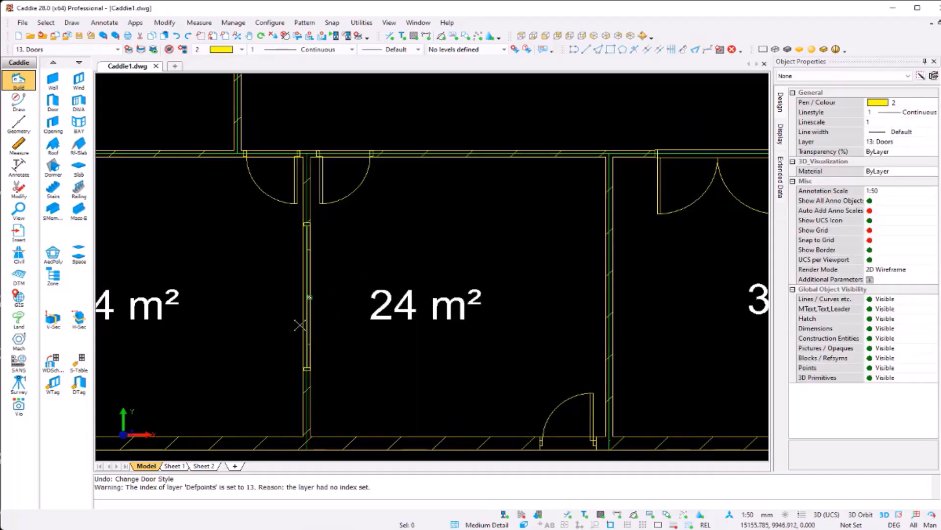
Set the accordion door's swing angle to 90 and view the folded door in 3D
{"action": "left_click", "coordinate": [307, 330]}
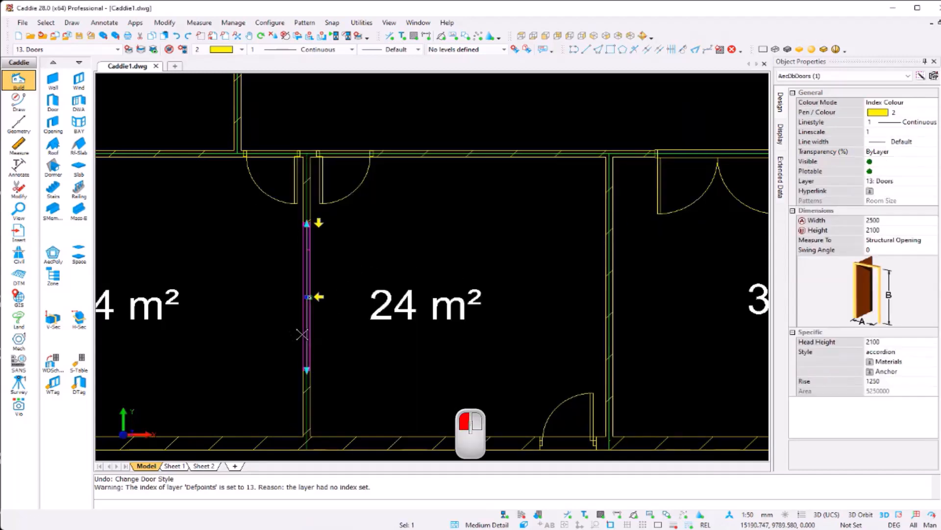
{"action": "left_click", "coordinate": [877, 251]}
{"action": "type", "text": "90"}
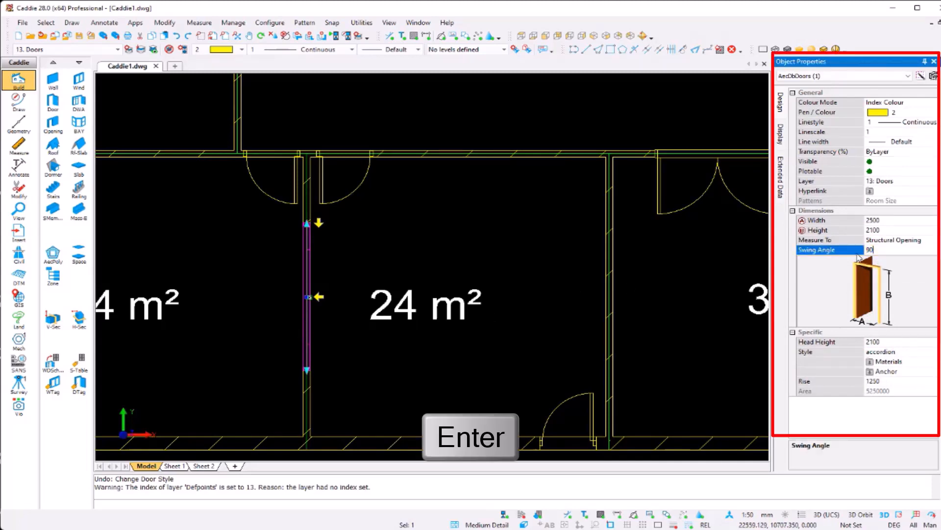
{"action": "key", "text": "Return"}
{"action": "key", "text": "Escape"}
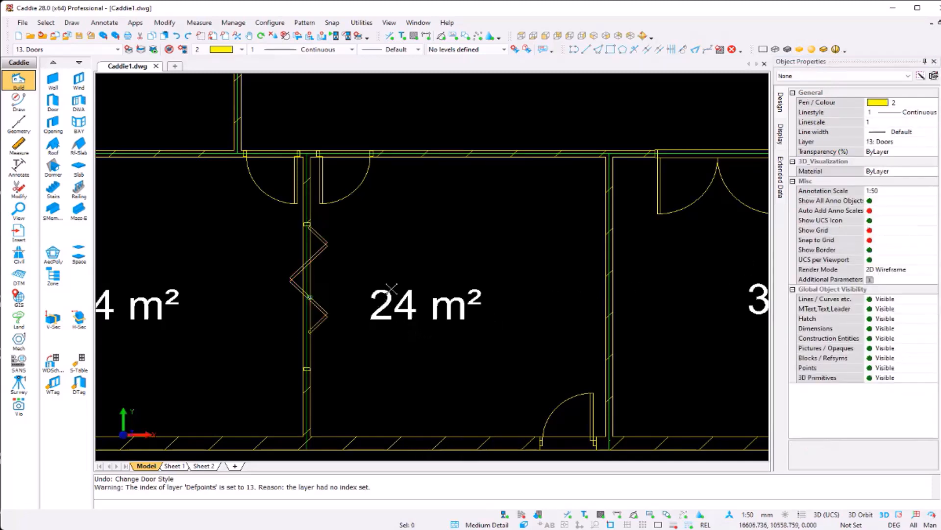
{"action": "scroll", "coordinate": [392, 289], "scroll_direction": "down", "scroll_amount": 2}
{"action": "mouse_move", "coordinate": [404, 322]}
{"action": "middle_mouse_down", "text": "shift"}
{"action": "mouse_move", "coordinate": [306, 258]}
{"action": "mouse_move", "coordinate": [358, 247]}
{"action": "mouse_move", "coordinate": [464, 272]}
{"action": "mouse_move", "coordinate": [459, 285]}
{"action": "mouse_move", "coordinate": [329, 269]}
{"action": "mouse_move", "coordinate": [325, 250]}
{"action": "mouse_move", "coordinate": [369, 284]}
{"action": "middle_mouse_up", "text": "shift"}
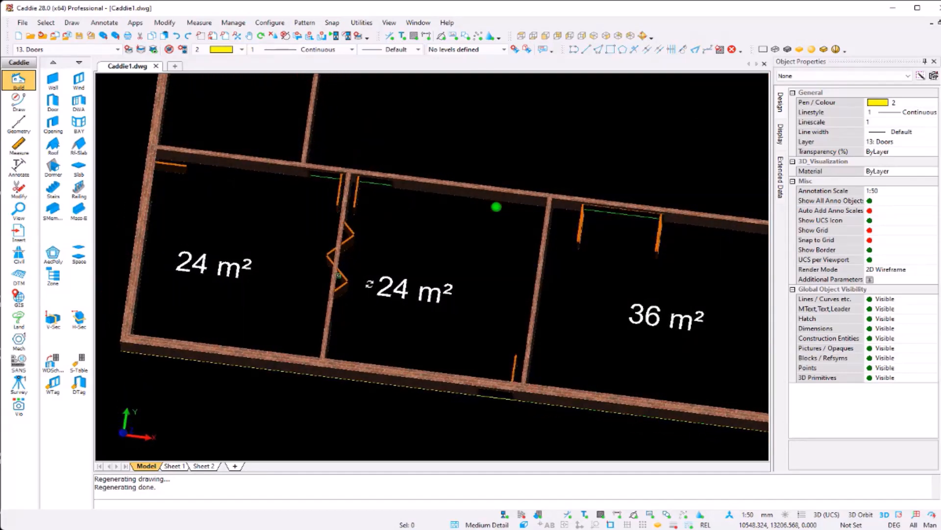
{"action": "key", "text": "t"}
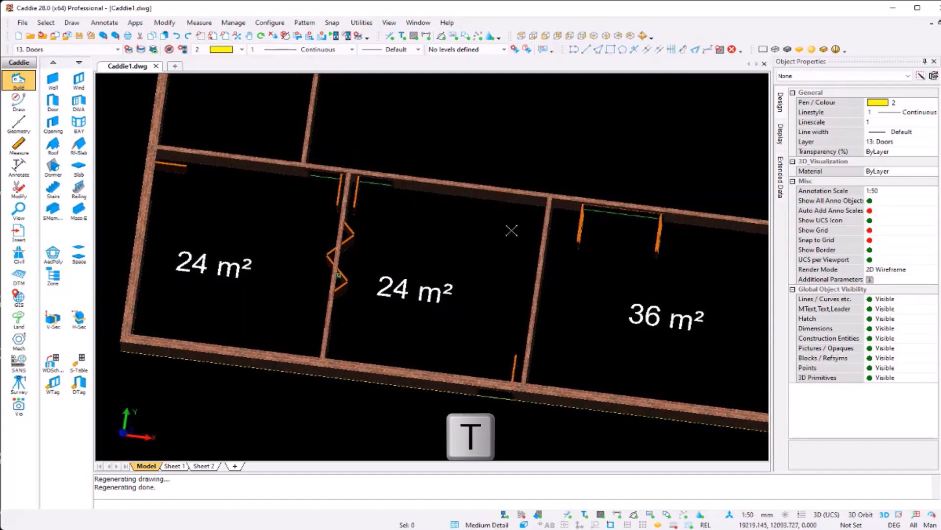
Start a new door for the 113 m² room and load the saved preset 26KEP+DSFFs as its style
{"action": "middle_click_drag", "start_coordinate": [630, 255], "coordinate": [496, 231]}
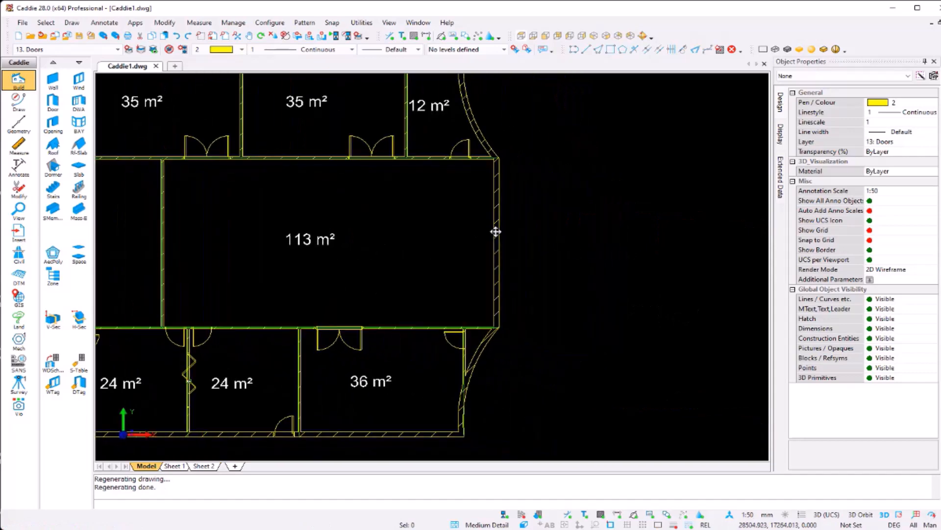
{"action": "scroll", "coordinate": [511, 241], "scroll_direction": "up", "scroll_amount": 2}
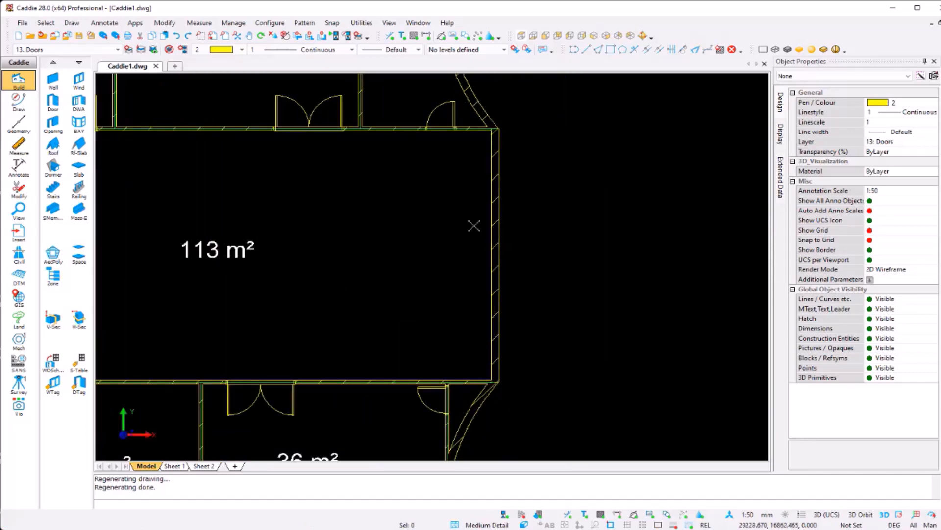
{"action": "left_click", "coordinate": [53, 102]}
{"action": "right_click", "coordinate": [467, 240]}
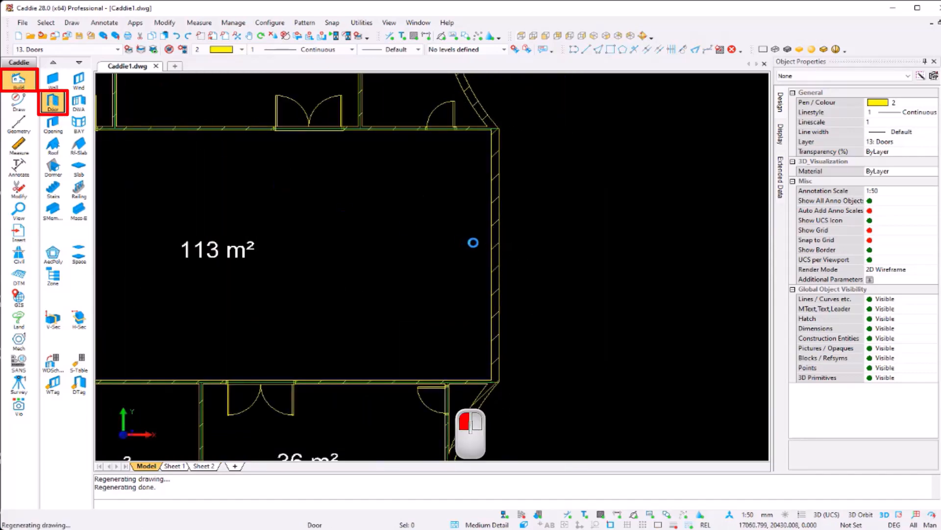
{"action": "left_click", "coordinate": [442, 184]}
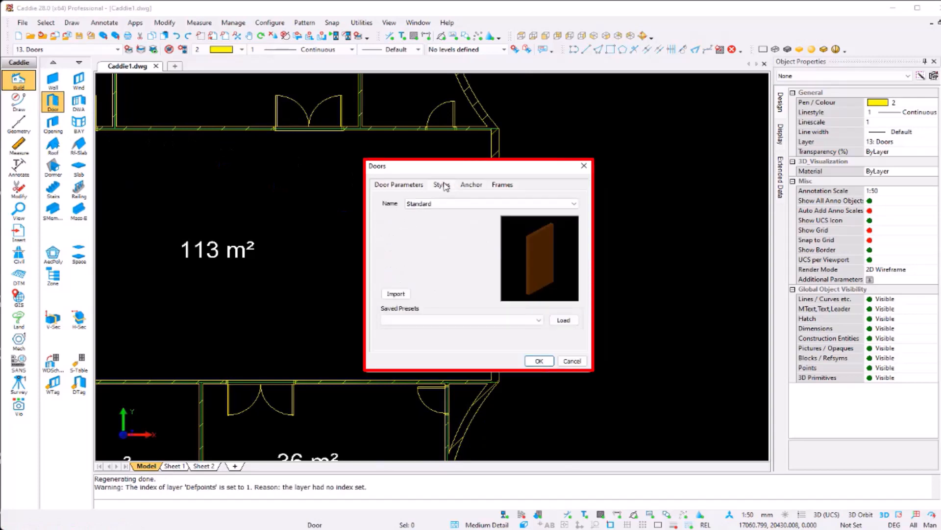
{"action": "left_click", "coordinate": [444, 319]}
{"action": "left_click", "coordinate": [441, 327]}
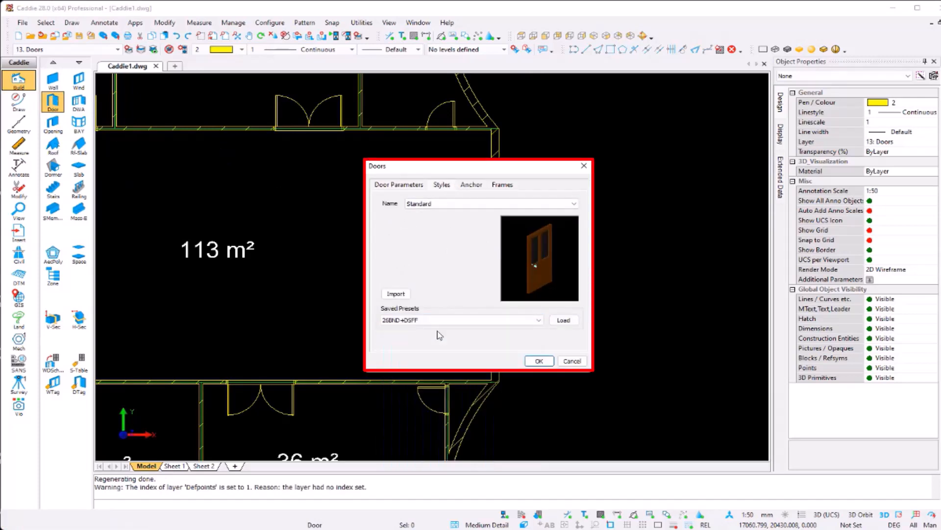
{"action": "key", "text": "Down"}
{"action": "key", "text": "Down"}
{"action": "left_click", "coordinate": [563, 320]}
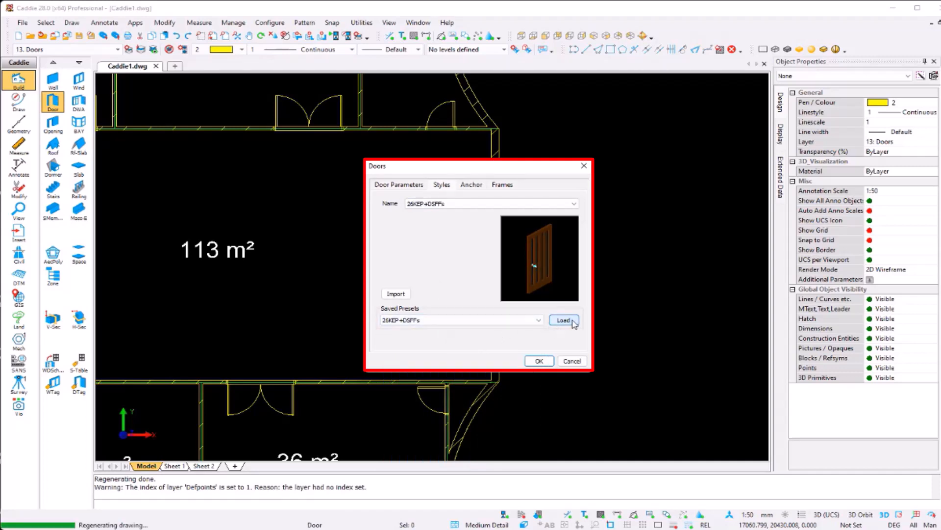
Insert the 26KEP+DSFFs door, 3000 wide and 2100 high with swing angle 90, midway along the 113 m² room's external end wall
{"action": "left_click", "coordinate": [392, 186]}
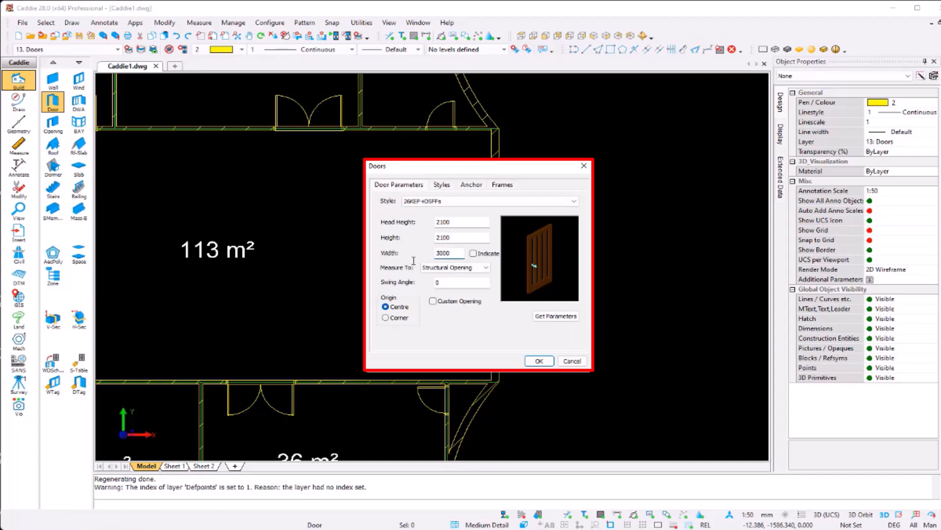
{"action": "double_click", "coordinate": [456, 283]}
{"action": "left_click", "coordinate": [539, 361]}
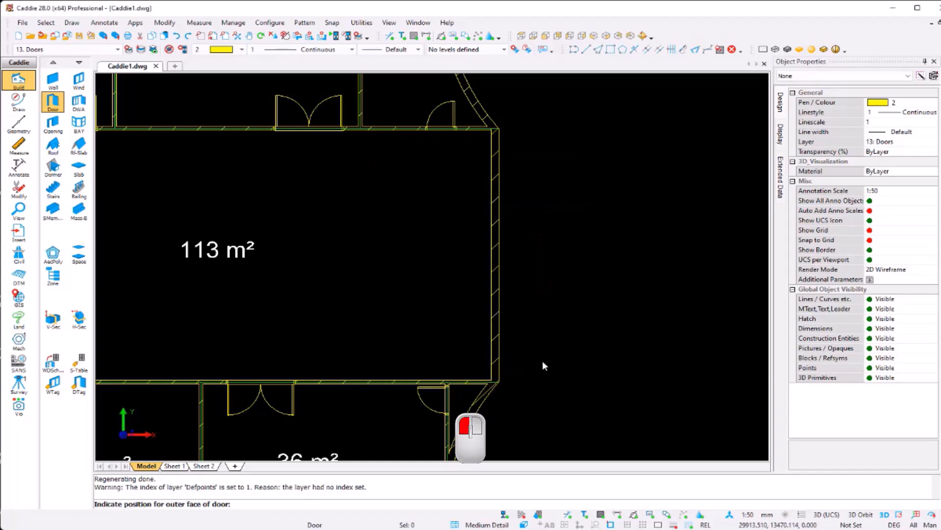
{"action": "left_click", "coordinate": [499, 255]}
{"action": "key", "text": "e"}
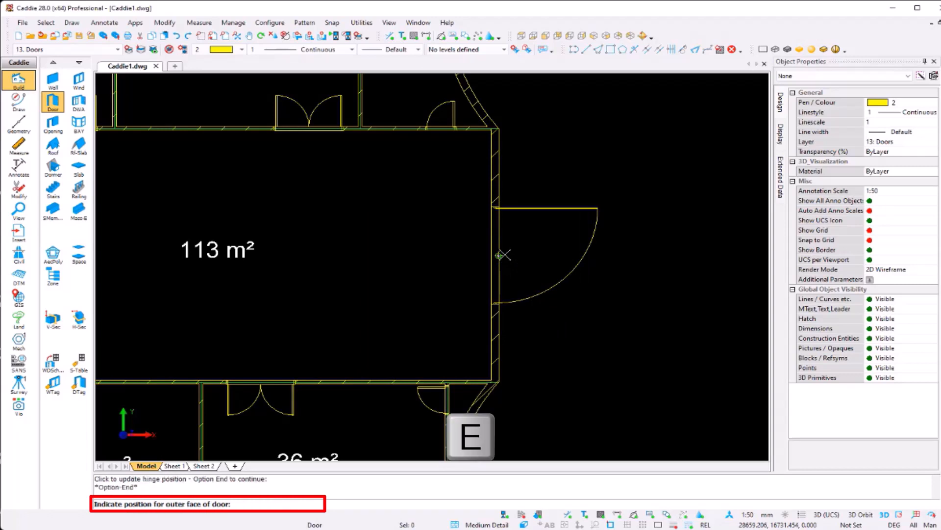
{"action": "key", "text": "Escape"}
Copy the style of the 3000 wide door and apply the copy as "rotating door", using the source style materials
{"action": "left_click", "coordinate": [549, 290]}
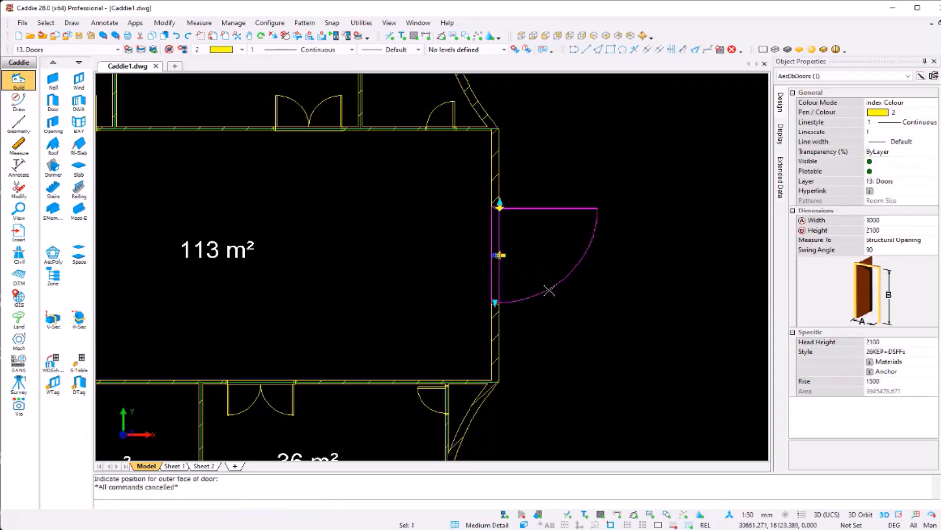
{"action": "right_click", "coordinate": [523, 294]}
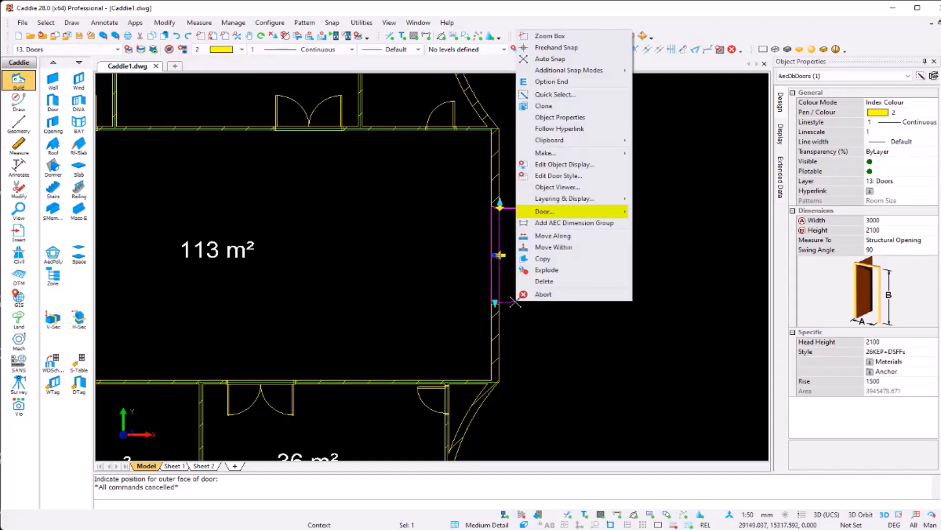
{"action": "mouse_move", "coordinate": [573, 212]}
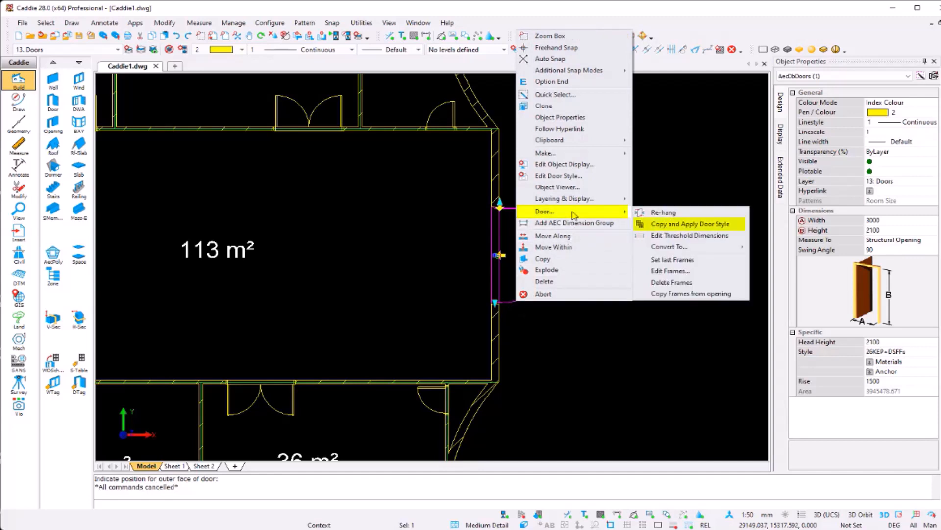
{"action": "left_click", "coordinate": [711, 227]}
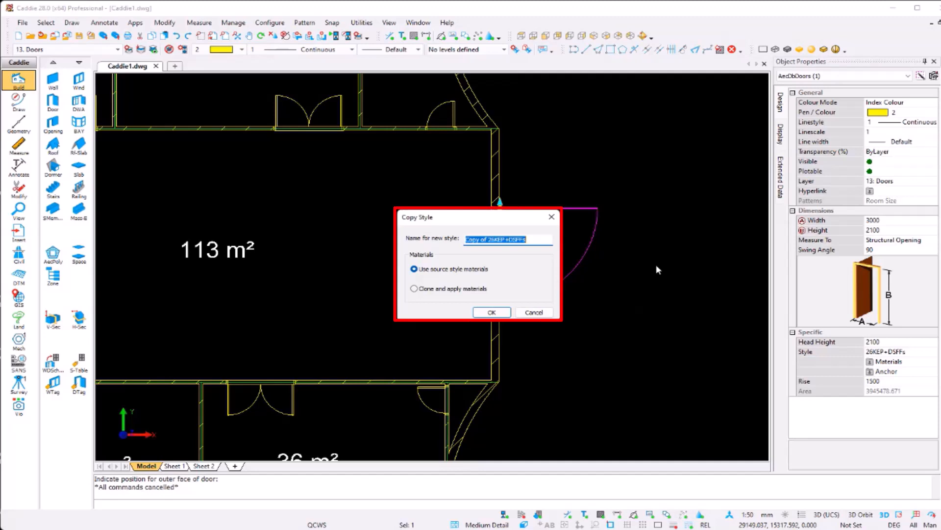
{"action": "type", "text": "rotating "}
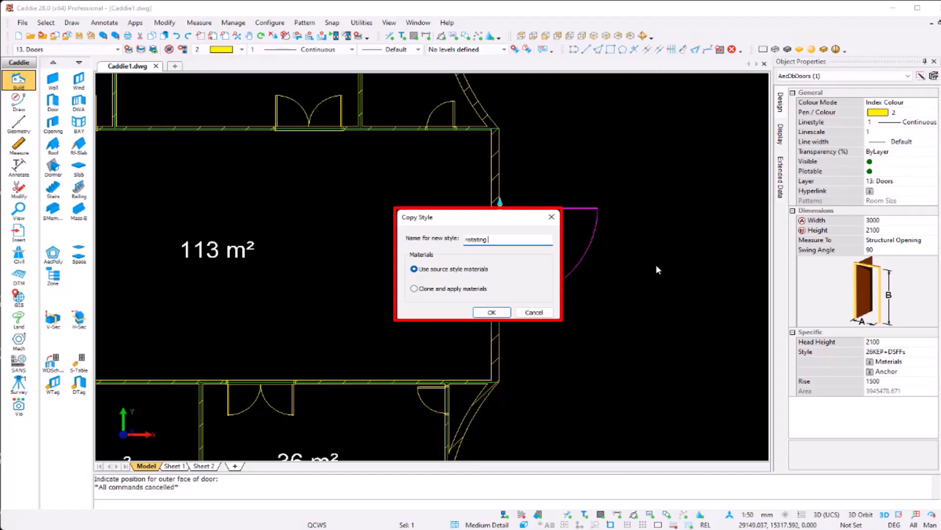
{"action": "type", "text": "door"}
{"action": "left_click", "coordinate": [498, 312]}
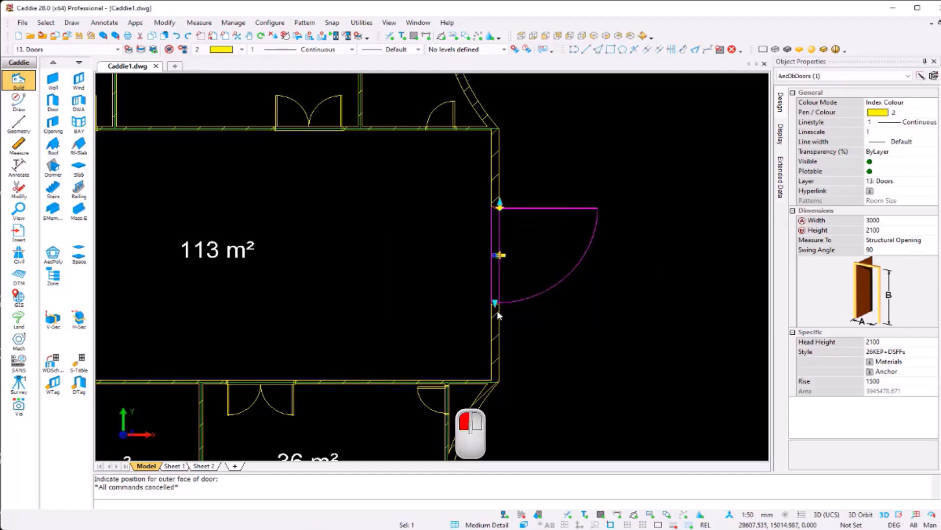
Edit the rotating door style so that its door type is Revolving and inspect the door in 3D
{"action": "right_click", "coordinate": [500, 265]}
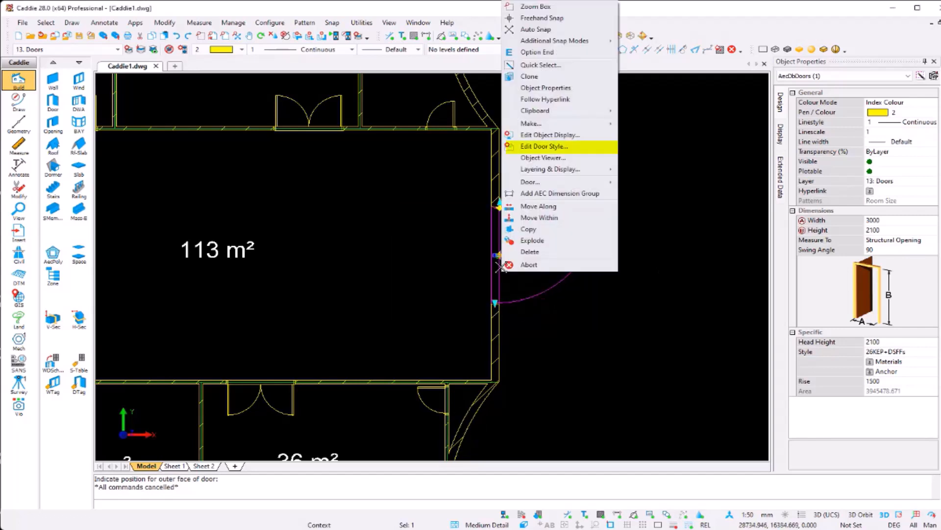
{"action": "left_click", "coordinate": [544, 146]}
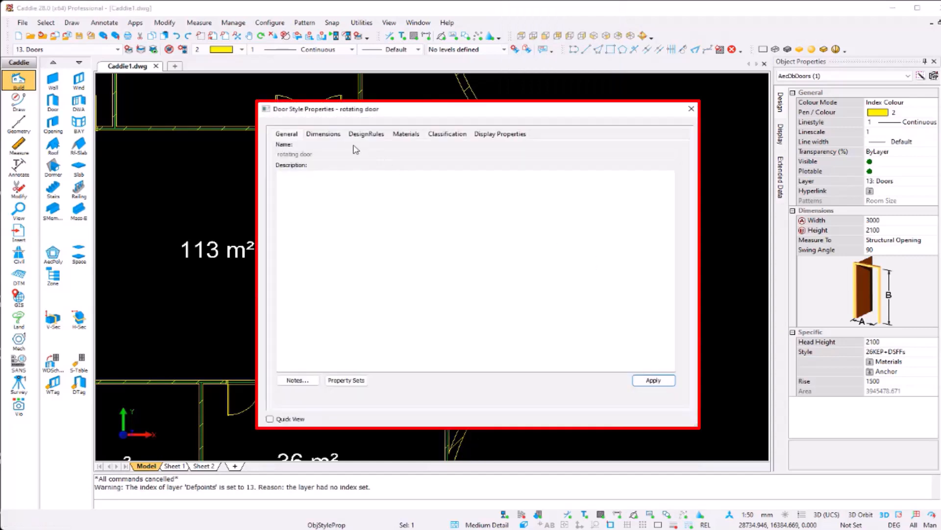
{"action": "left_click", "coordinate": [365, 134]}
{"action": "left_click", "coordinate": [443, 164]}
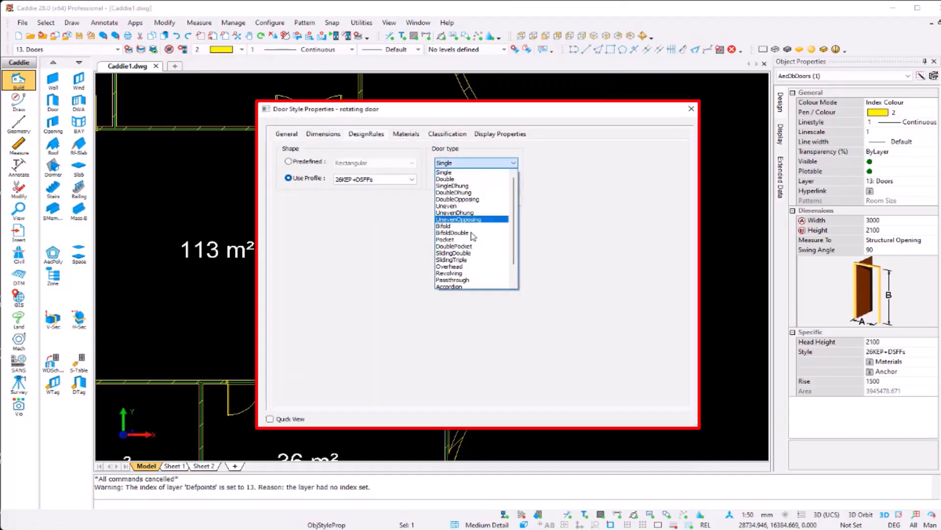
{"action": "scroll", "coordinate": [474, 249], "scroll_direction": "down", "scroll_amount": 1}
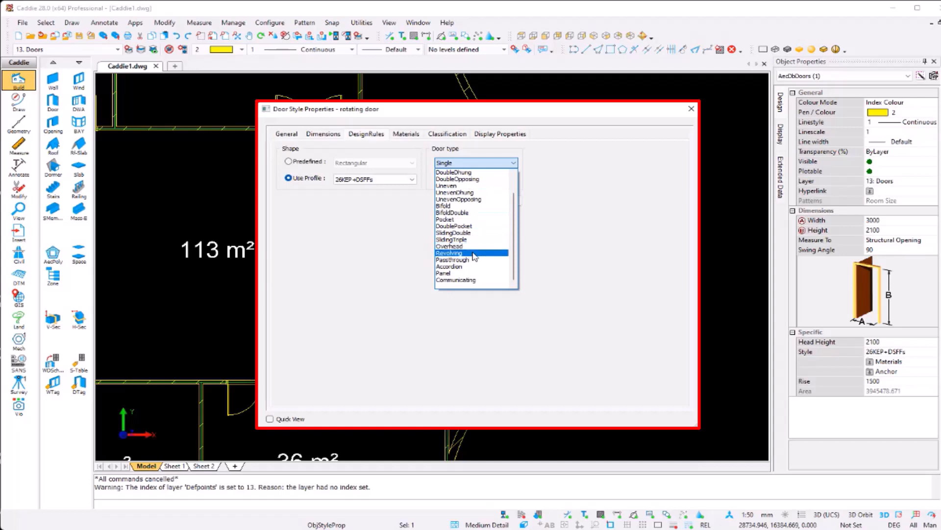
{"action": "left_click", "coordinate": [475, 253]}
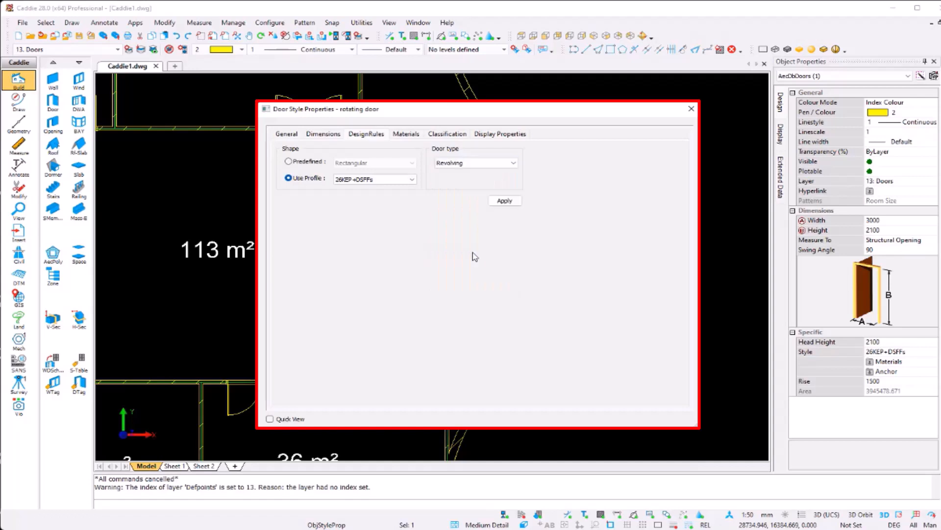
{"action": "left_click", "coordinate": [513, 203]}
{"action": "left_click", "coordinate": [692, 109]}
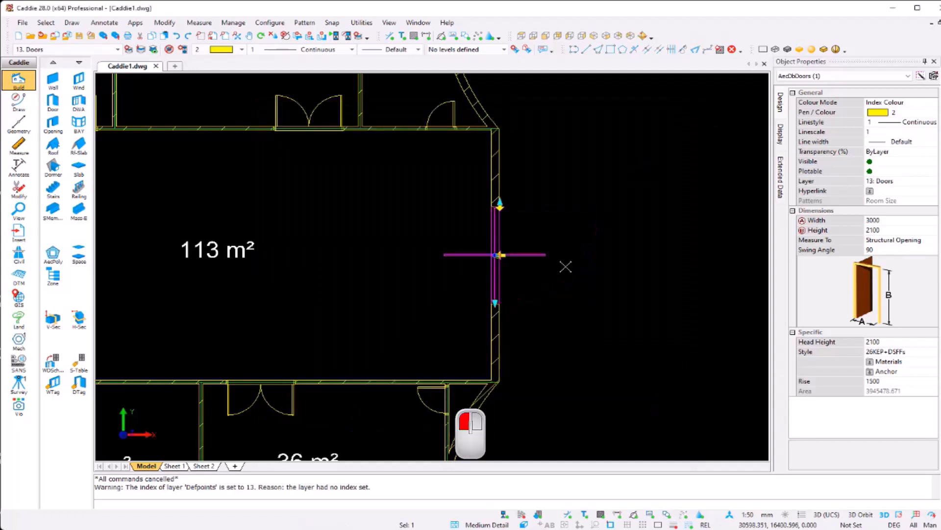
{"action": "key", "text": "Escape"}
{"action": "mouse_move", "coordinate": [570, 278]}
{"action": "middle_mouse_down", "text": "shift"}
{"action": "mouse_move", "coordinate": [504, 332]}
{"action": "mouse_move", "coordinate": [478, 308]}
{"action": "middle_mouse_up", "text": "shift"}
{"action": "middle_click_drag", "start_coordinate": [532, 225], "coordinate": [337, 334], "text": "shift"}
{"action": "scroll", "coordinate": [337, 335], "scroll_direction": "up", "scroll_amount": 2}
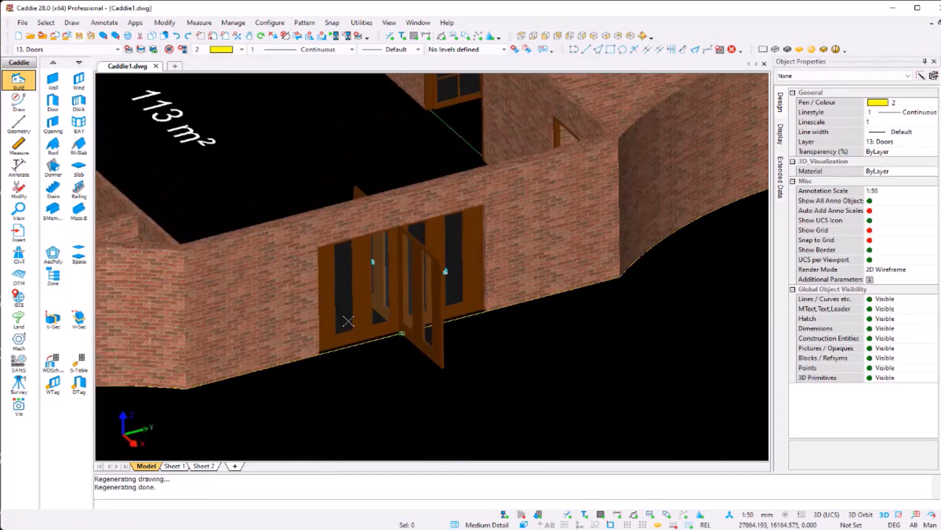
Return to the plan view, start another door and load the saved preset 26KEP+DSFFs for it
{"action": "key", "text": "t"}
{"action": "scroll", "coordinate": [644, 291], "scroll_direction": "up", "scroll_amount": 2}
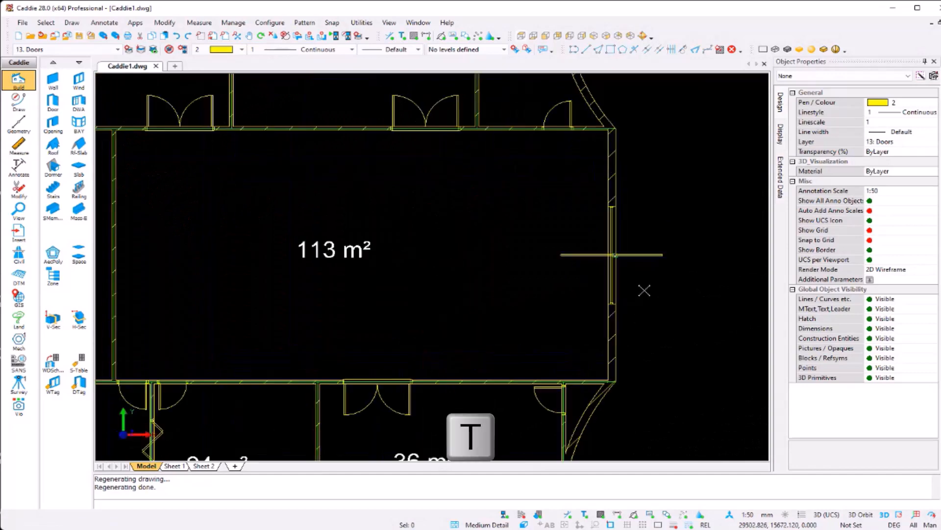
{"action": "middle_click_drag", "start_coordinate": [644, 290], "coordinate": [500, 308]}
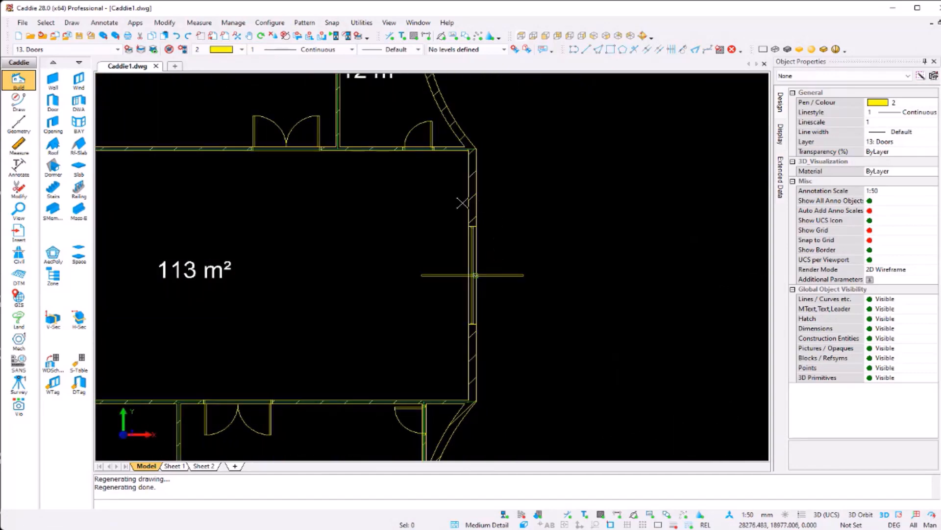
{"action": "left_click", "coordinate": [53, 102]}
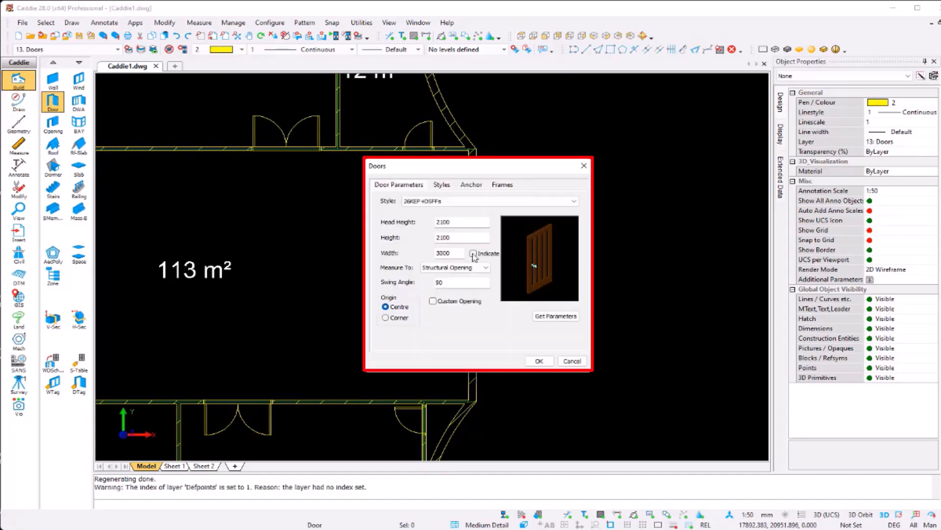
{"action": "left_click", "coordinate": [448, 186]}
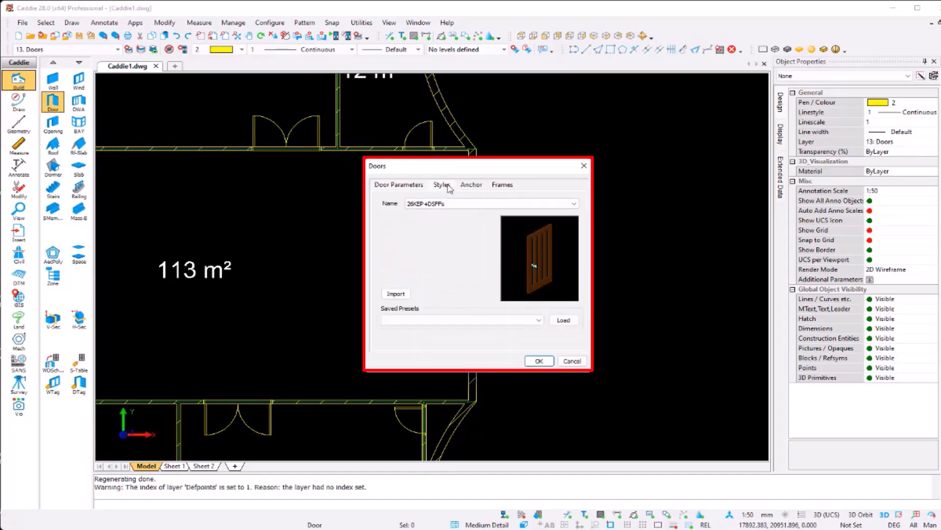
{"action": "left_click", "coordinate": [448, 319]}
{"action": "left_click", "coordinate": [447, 331]}
{"action": "key", "text": "Down"}
{"action": "key", "text": "Down"}
{"action": "key", "text": "Down"}
{"action": "key", "text": "Down"}
{"action": "left_click", "coordinate": [564, 321]}
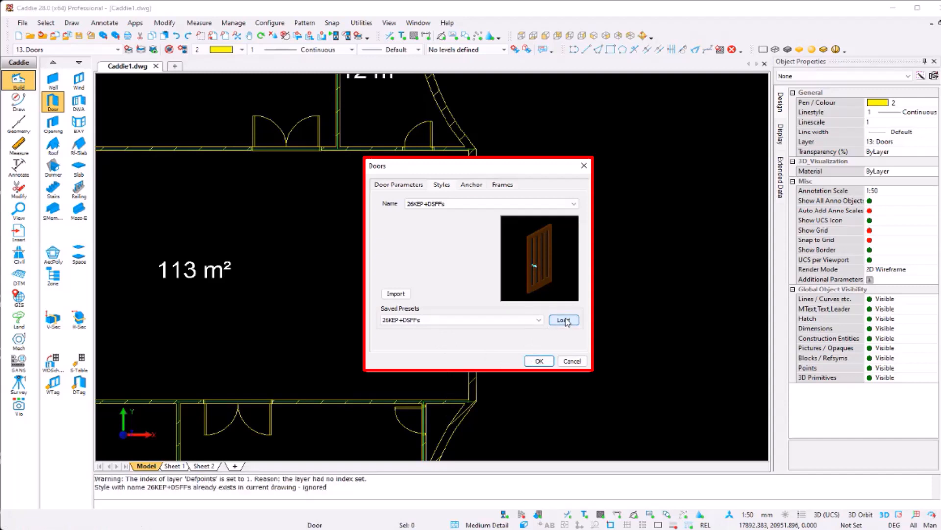
Insert a 900 by 2100 door with swing angle 90 between the revolving door and the lower wall corner, opening into the 113 m² room
{"action": "left_click", "coordinate": [400, 185]}
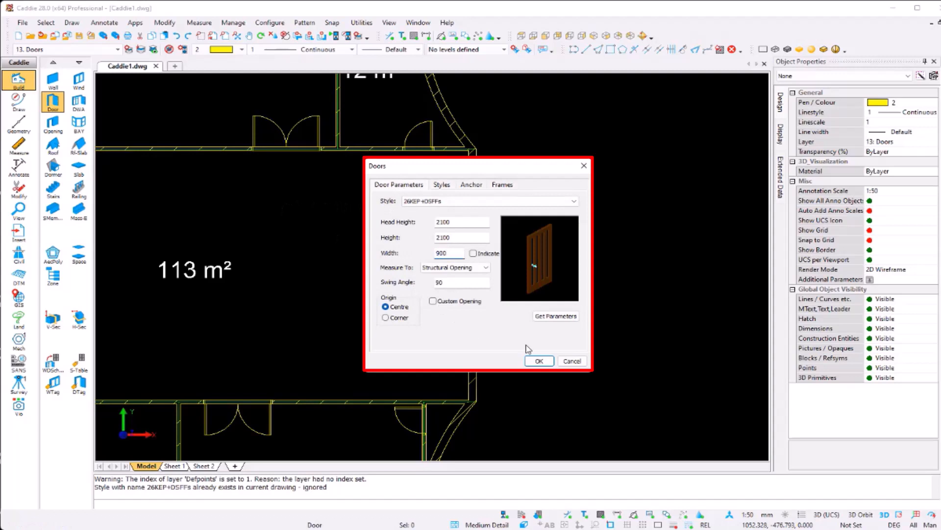
{"action": "left_click", "coordinate": [541, 362]}
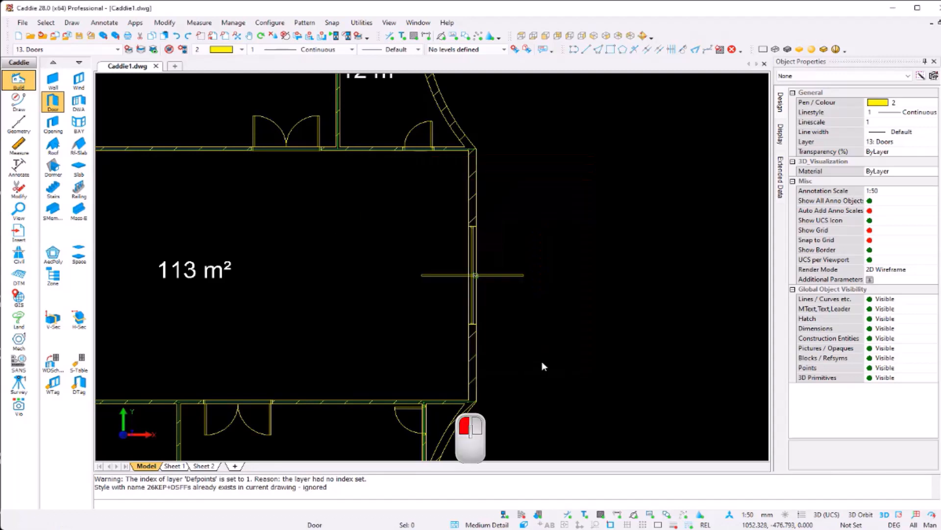
{"action": "left_click", "coordinate": [462, 356]}
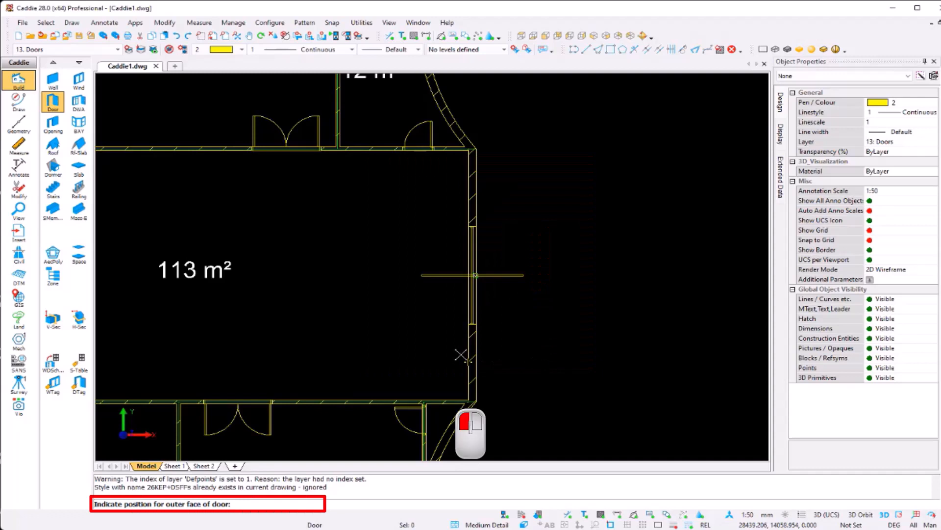
{"action": "left_click", "coordinate": [419, 354]}
{"action": "left_click", "coordinate": [419, 354]}
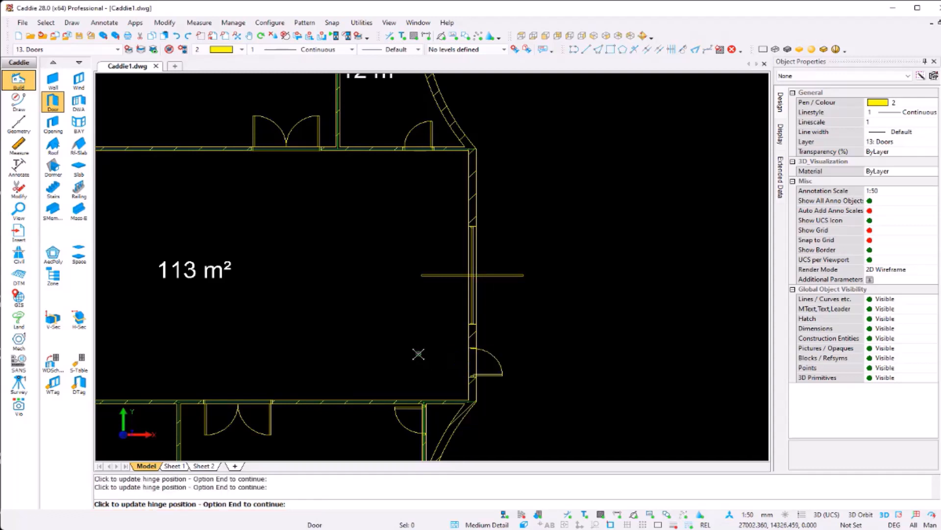
{"action": "left_click", "coordinate": [418, 354]}
{"action": "key", "text": "e"}
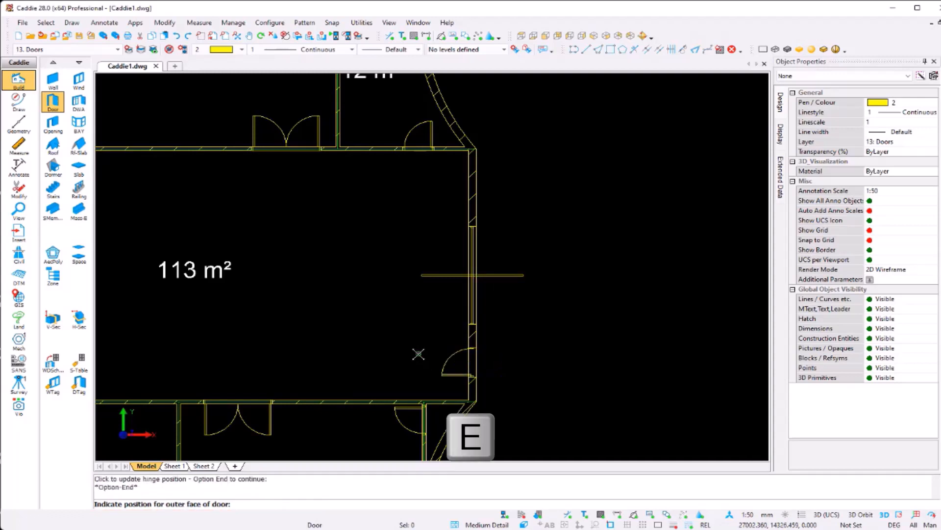
Insert a matching 900 wide door above the revolving door, opening into the 113 m² room, and orbit the whole plan into 3D
{"action": "left_click", "coordinate": [464, 192]}
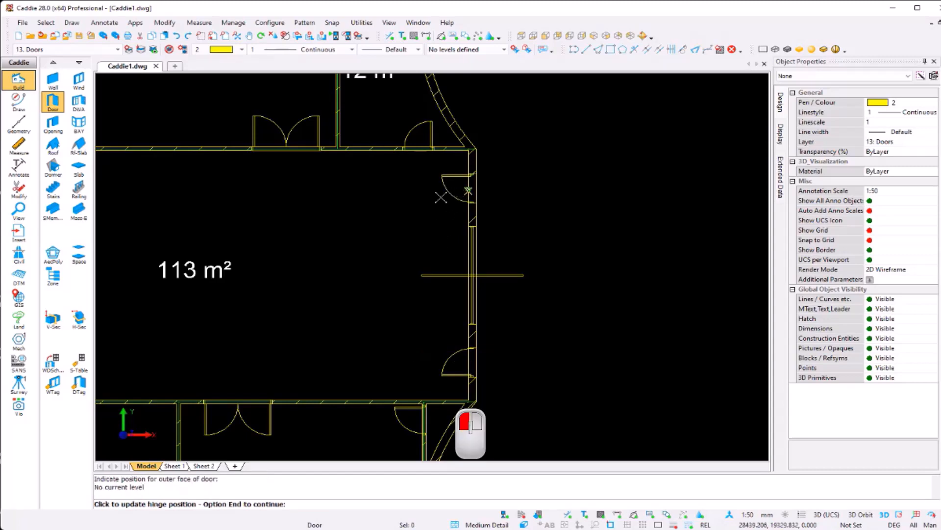
{"action": "key", "text": "e"}
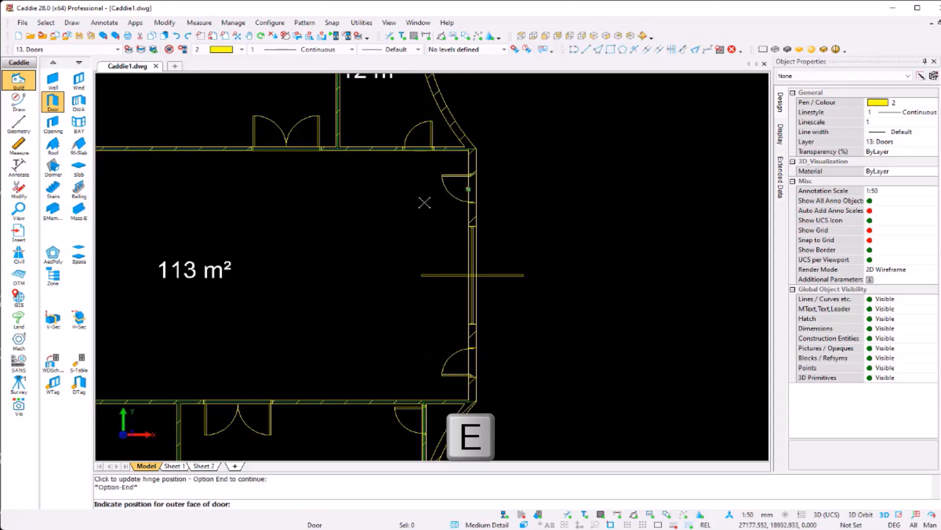
{"action": "key", "text": "Escape"}
{"action": "scroll", "coordinate": [511, 289], "scroll_direction": "down", "scroll_amount": 3}
{"action": "middle_click_drag", "start_coordinate": [511, 289], "coordinate": [435, 282], "text": "shift"}
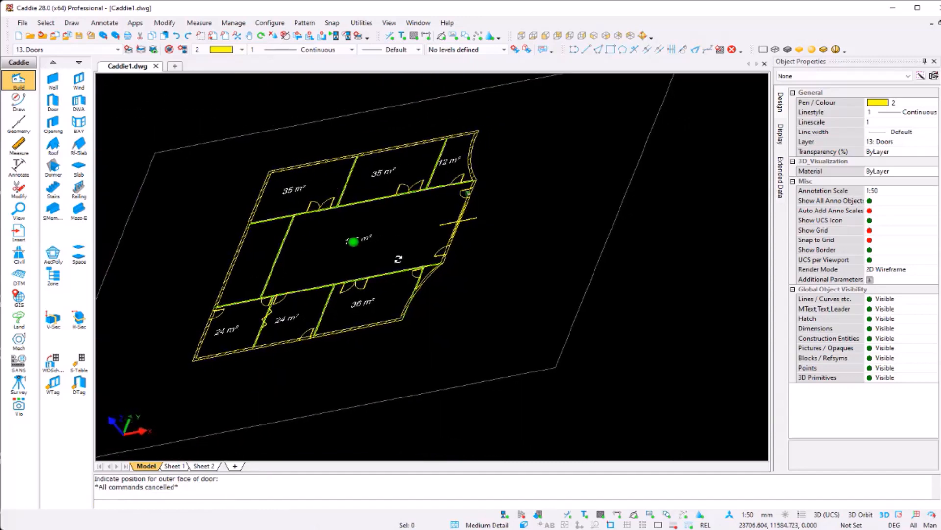
Inspect the revolving door and the two matching doors beside it from several 3D angles and return to the plan view
{"action": "middle_click_drag", "start_coordinate": [532, 176], "coordinate": [514, 269], "text": "shift"}
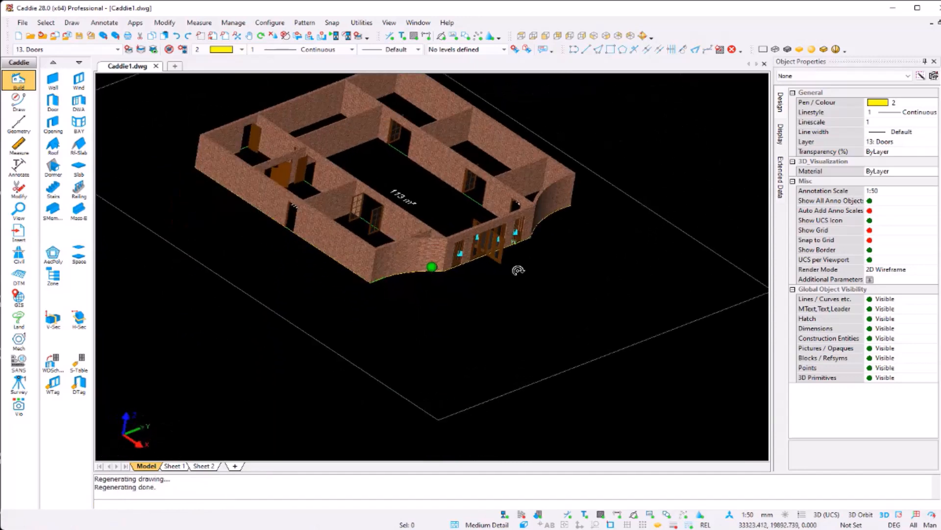
{"action": "scroll", "coordinate": [506, 210], "scroll_direction": "up", "scroll_amount": 5}
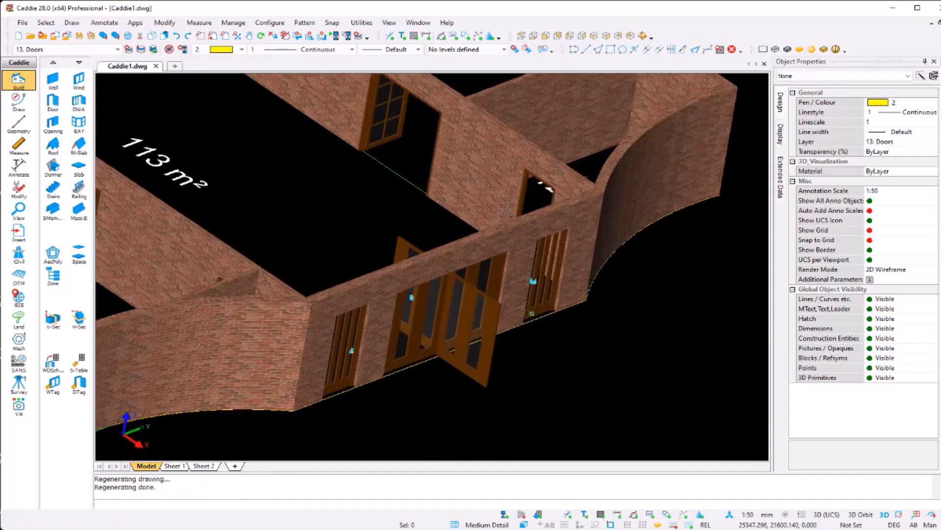
{"action": "scroll", "coordinate": [507, 210], "scroll_direction": "down", "scroll_amount": 5}
{"action": "middle_click_drag", "start_coordinate": [506, 210], "coordinate": [505, 245], "text": "shift"}
{"action": "middle_click_drag", "start_coordinate": [505, 245], "coordinate": [502, 275], "text": "shift"}
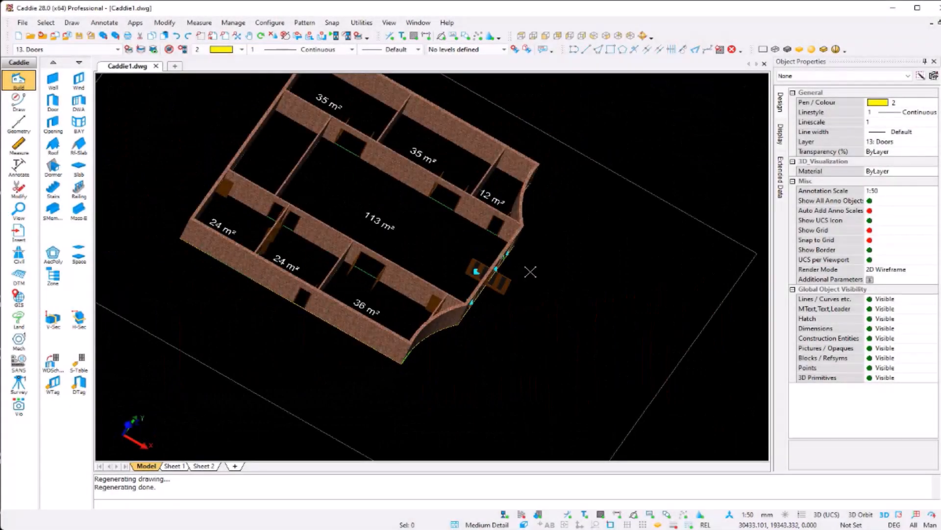
{"action": "middle_click_drag", "start_coordinate": [529, 270], "coordinate": [532, 219], "text": "shift"}
{"action": "key", "text": "t"}
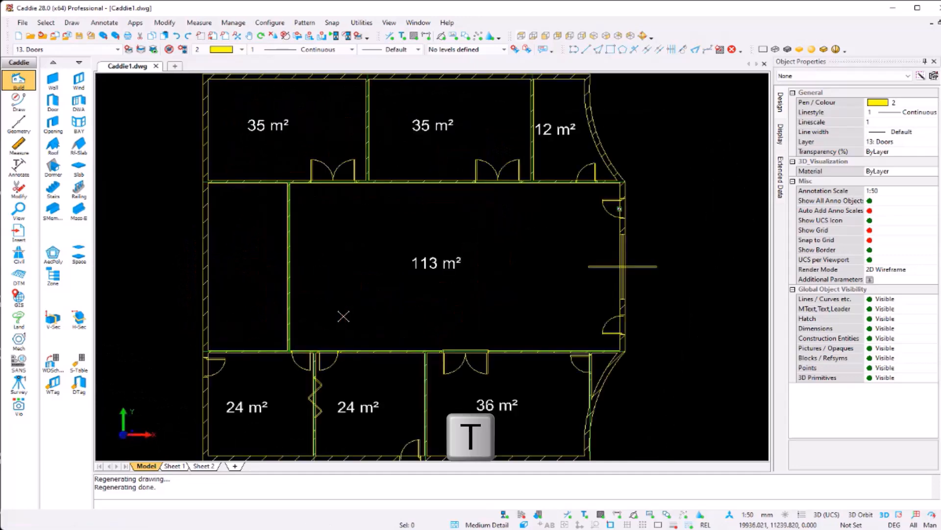
Start a two-point division with construction lines, using the unlabelled room's inner corner at the partition's upper end as the first point
{"action": "scroll", "coordinate": [212, 267], "scroll_direction": "up", "scroll_amount": 4}
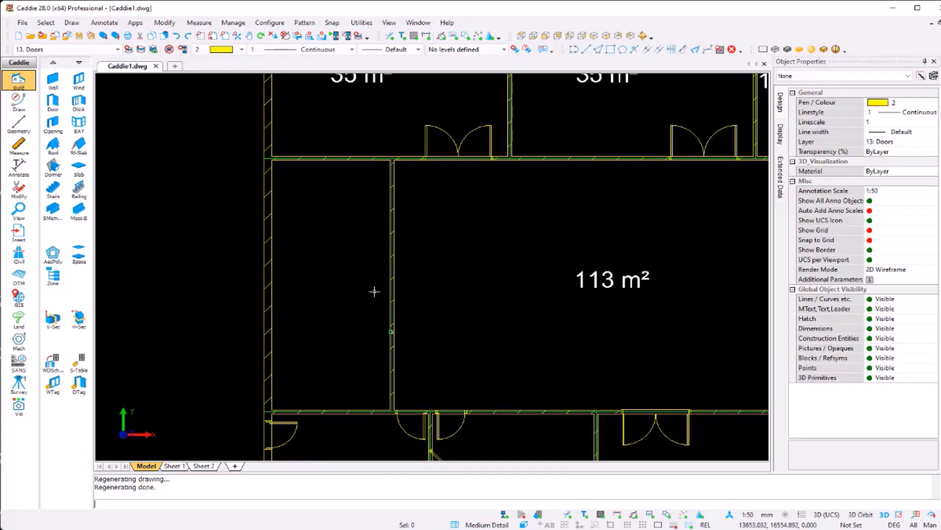
{"action": "left_click", "coordinate": [164, 22]}
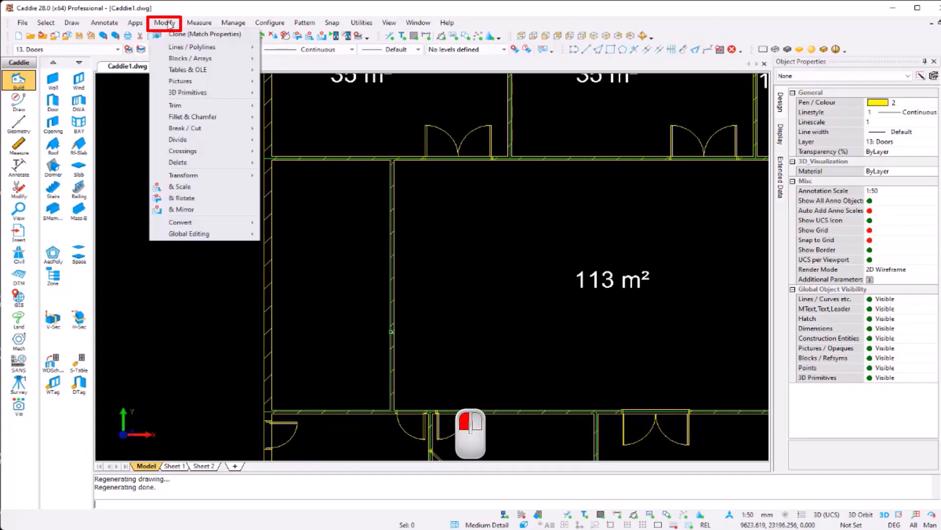
{"action": "mouse_move", "coordinate": [227, 143]}
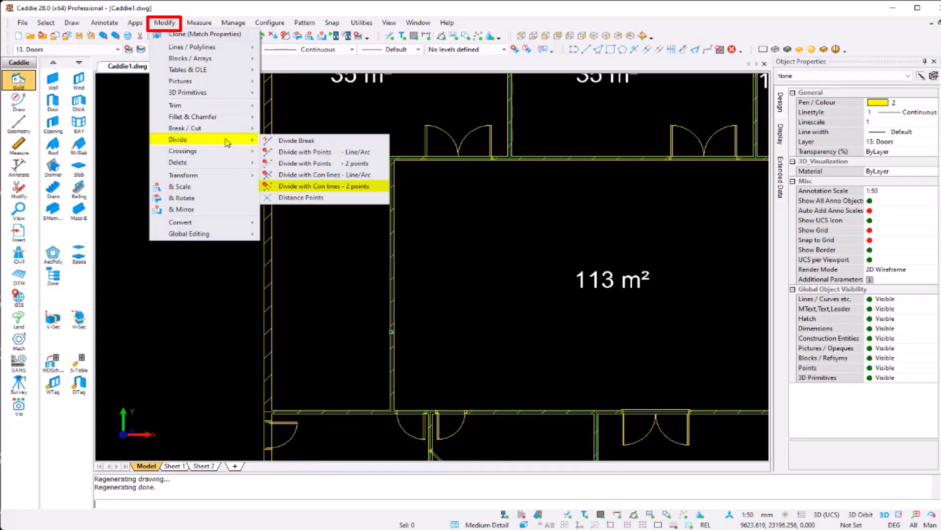
{"action": "left_click", "coordinate": [373, 190]}
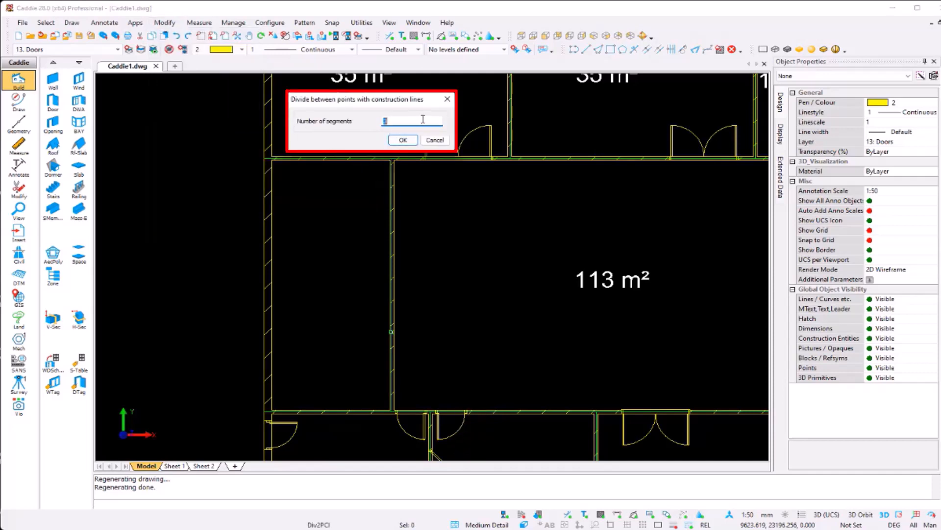
{"action": "left_click", "coordinate": [403, 140]}
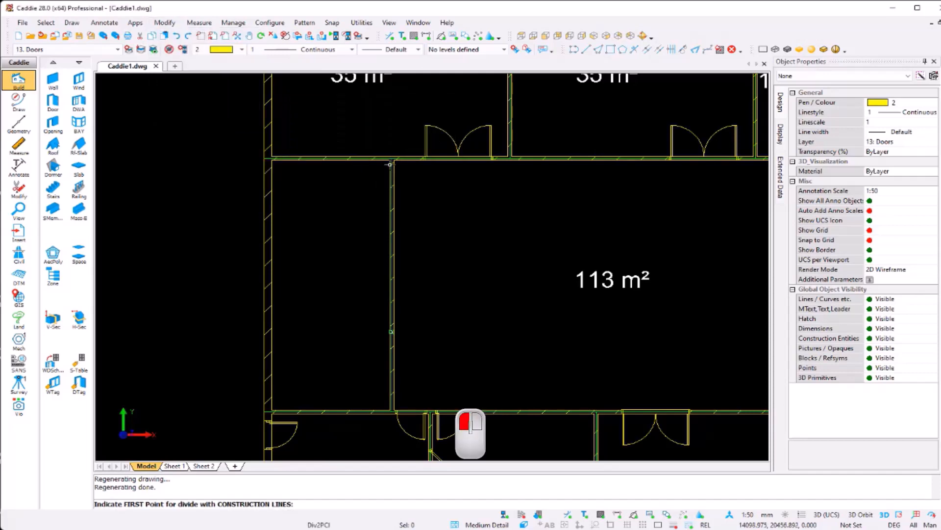
{"action": "key", "text": "s"}
{"action": "left_click", "coordinate": [389, 163]}
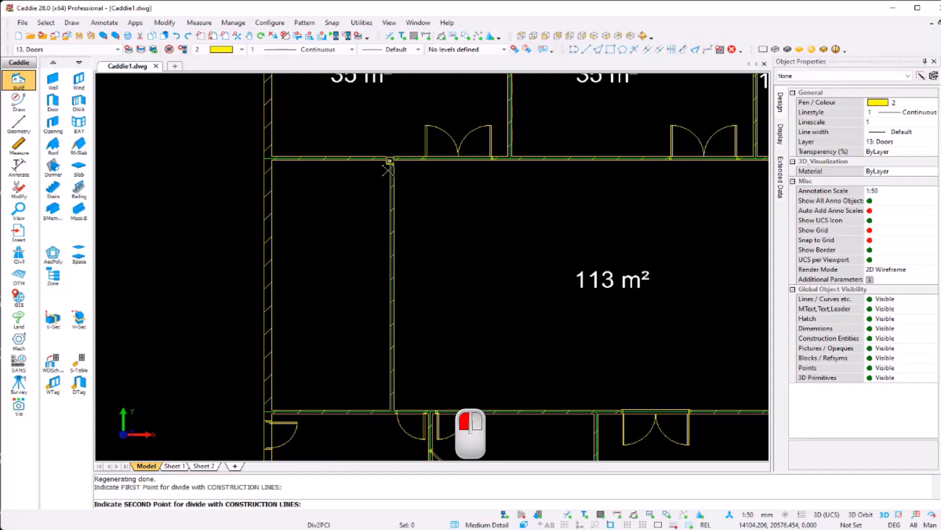
Divide the left strip's partition into three equal parts with construction lines, and move the lower dividing line slightly upward
{"action": "left_click", "coordinate": [389, 410]}
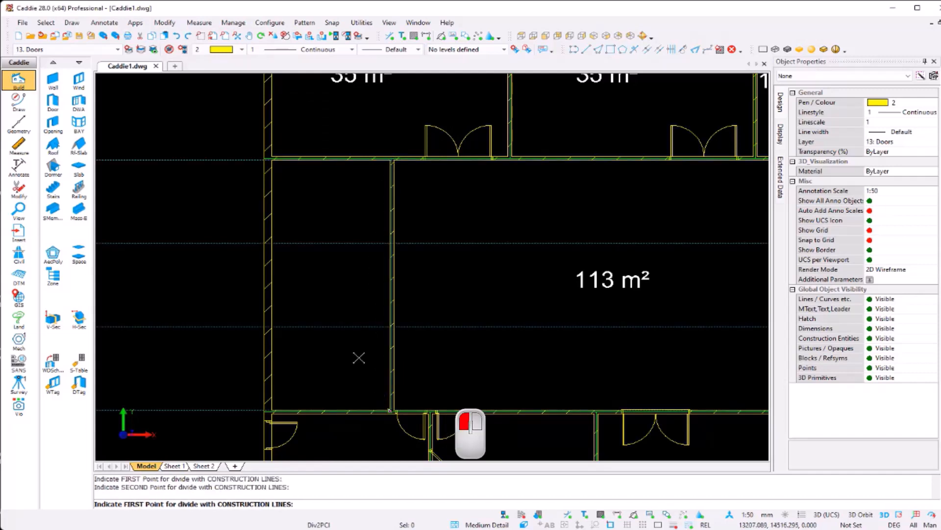
{"action": "key", "text": "Escape"}
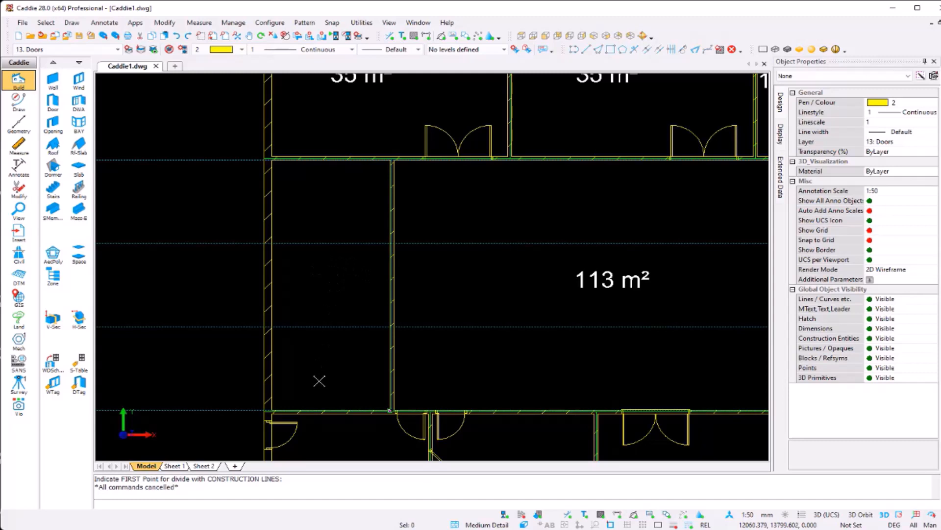
{"action": "left_click", "coordinate": [343, 327]}
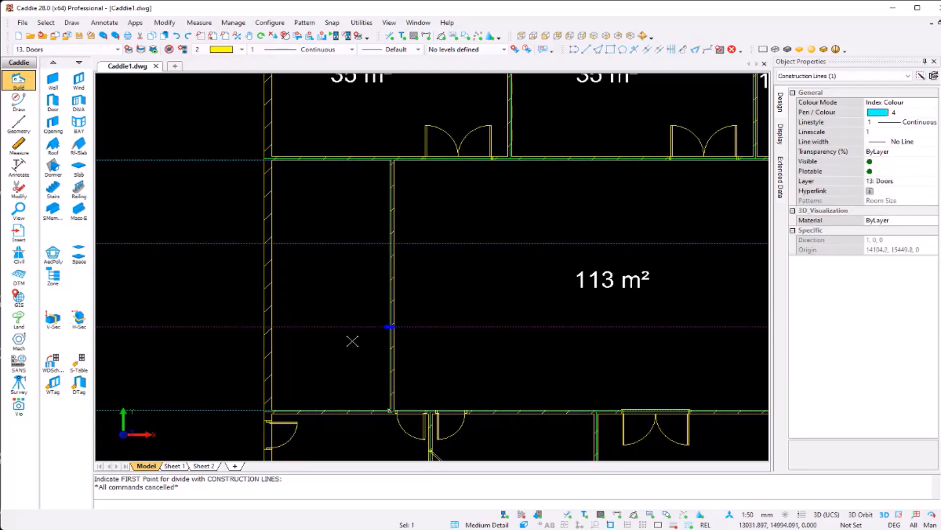
{"action": "key", "text": "m"}
{"action": "left_click", "coordinate": [348, 326]}
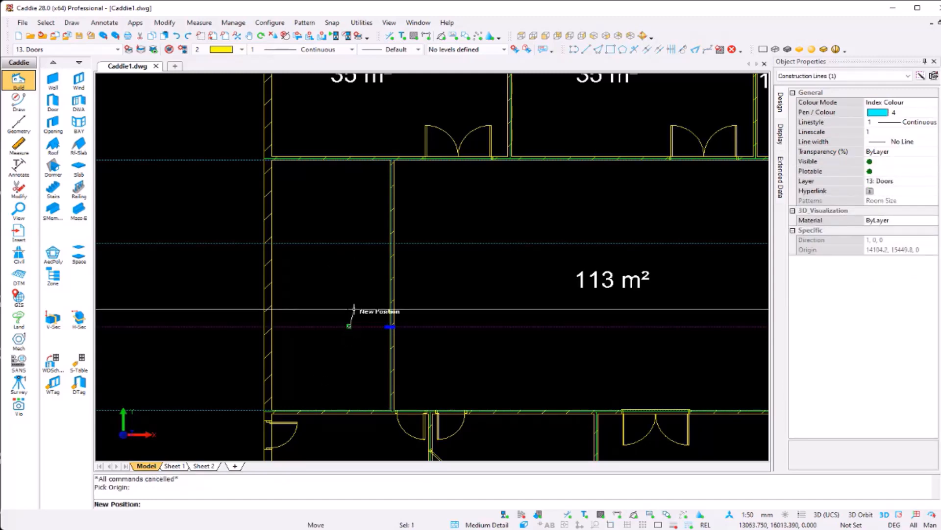
{"action": "left_click", "coordinate": [352, 309]}
{"action": "key", "text": "Escape"}
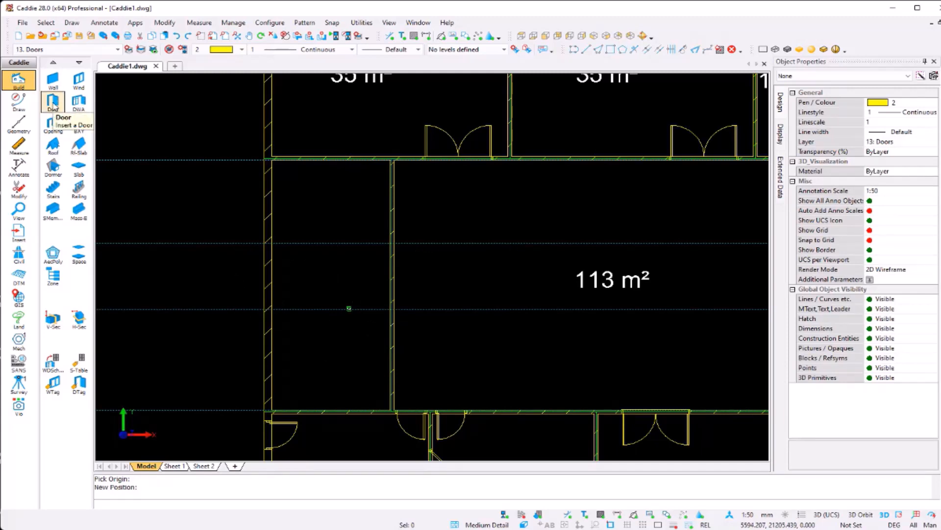
On layer 3: Internal walls, draw a Standard centre-justified wall, 110 wide and 2700 high, across the strip along the upper dividing line
{"action": "left_click", "coordinate": [72, 49]}
{"action": "left_click", "coordinate": [77, 84]}
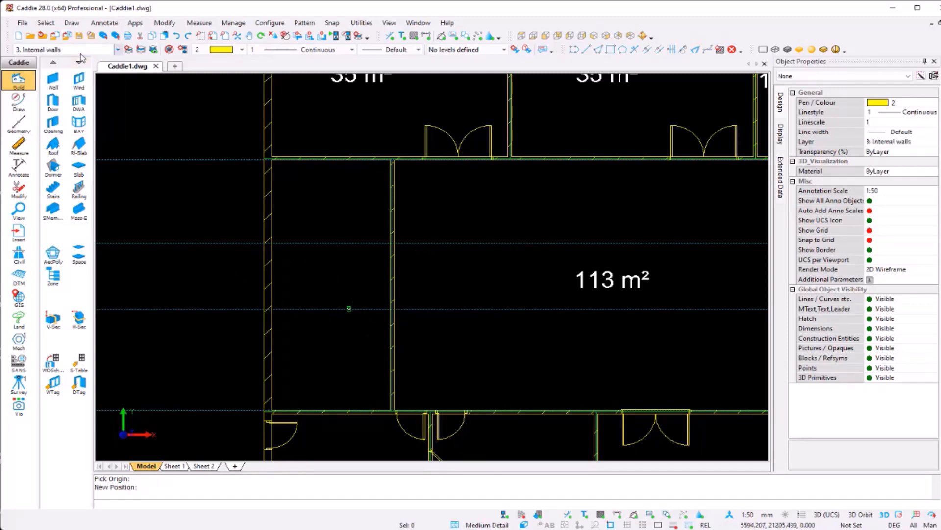
{"action": "left_click", "coordinate": [52, 80]}
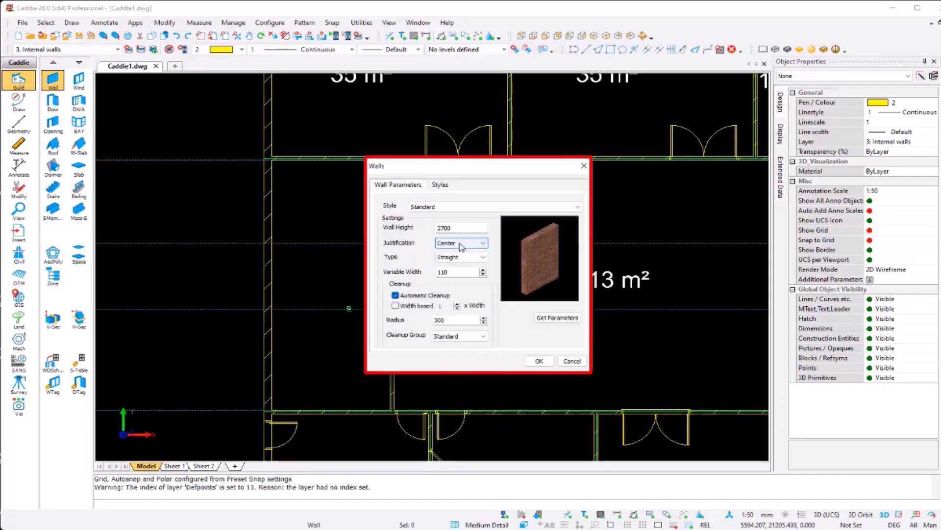
{"action": "left_click", "coordinate": [538, 361]}
{"action": "key", "text": "s"}
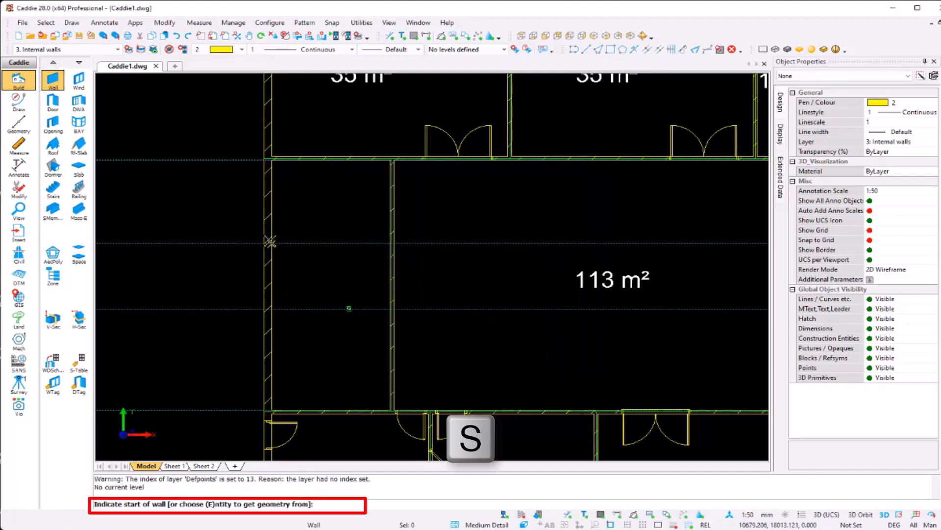
{"action": "left_click", "coordinate": [269, 243]}
{"action": "left_click", "coordinate": [391, 243]}
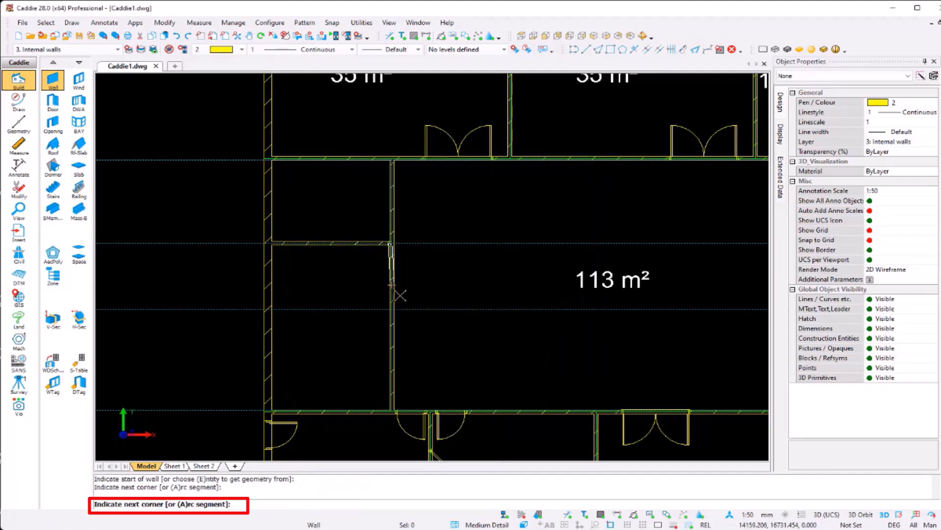
{"action": "key", "text": "e"}
Draw a second internal wall with the same parameters across the strip along the lower dividing line
{"action": "key", "text": "space"}
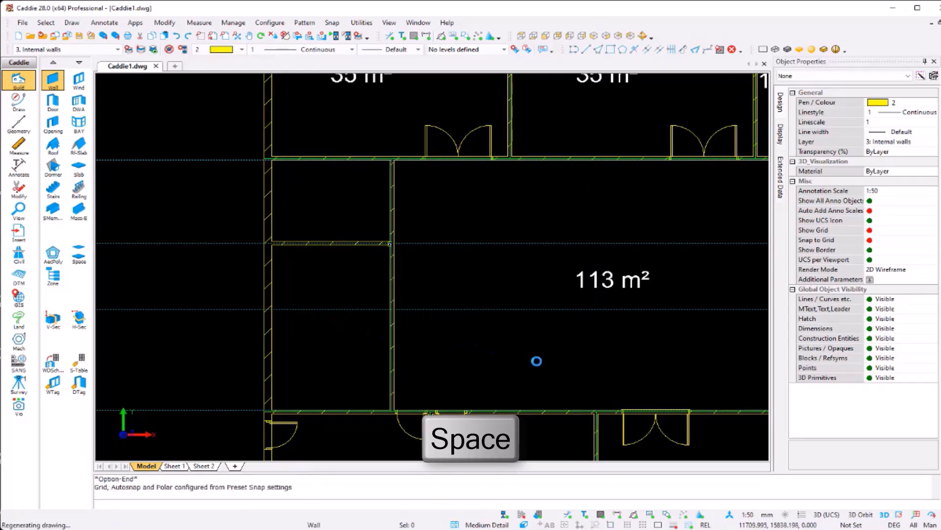
{"action": "left_click", "coordinate": [537, 361]}
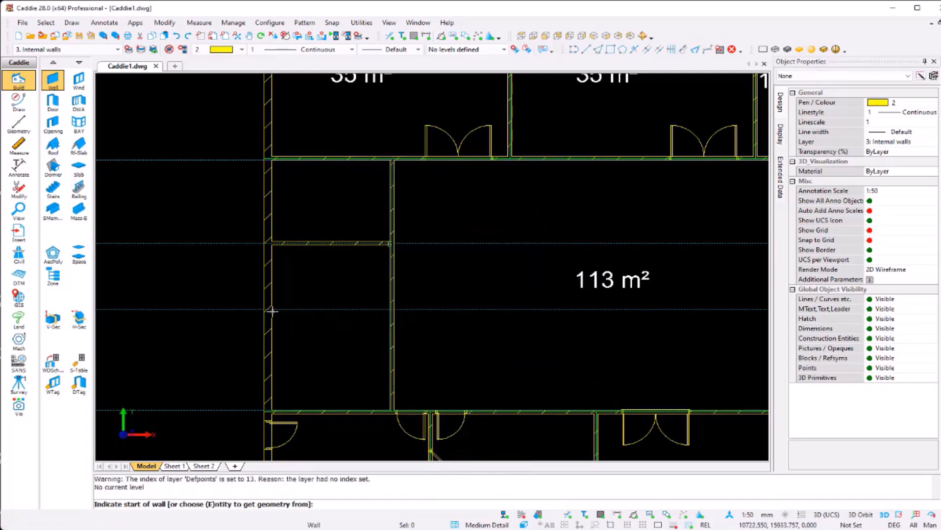
{"action": "key", "text": "s"}
{"action": "left_click", "coordinate": [274, 310]}
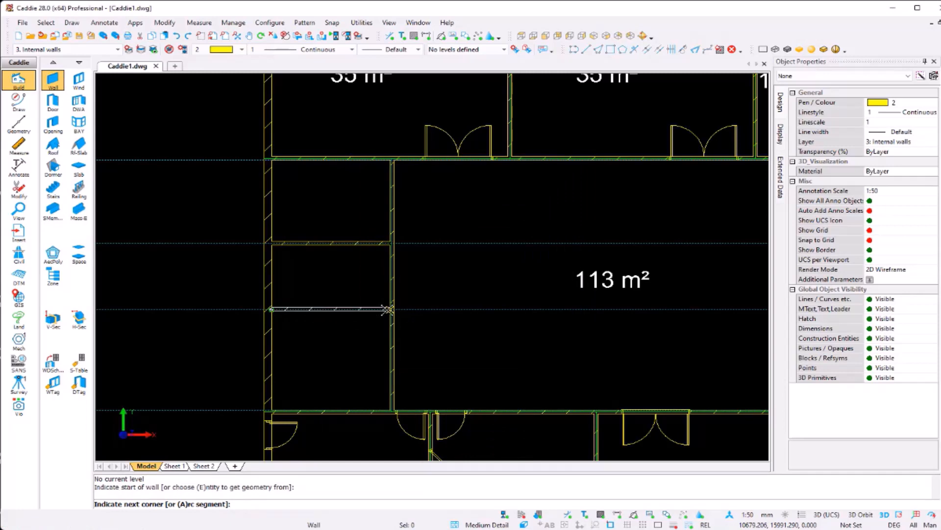
{"action": "left_click", "coordinate": [390, 309]}
{"action": "key", "text": "e"}
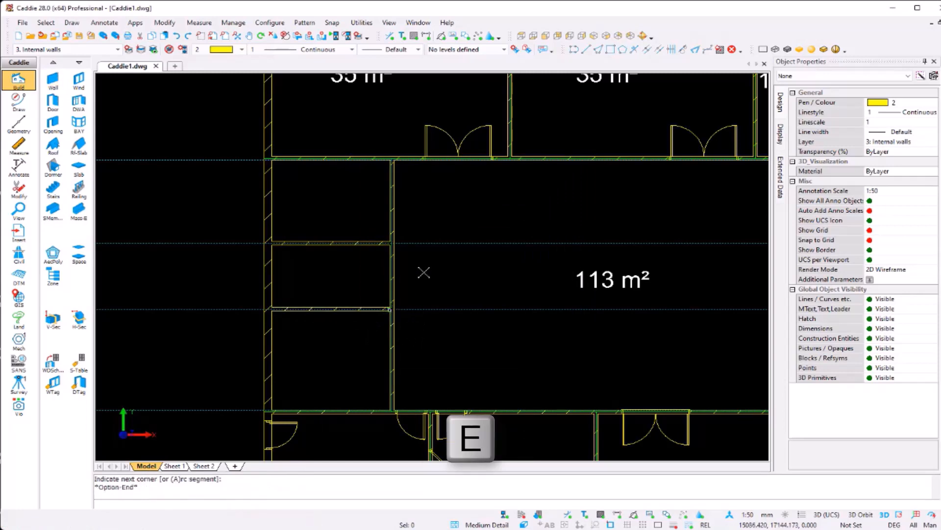
On layer 13: Doors, insert a Standard 900 x 2100 door in the lowest small room's partition, swinging into the room
{"action": "left_click", "coordinate": [118, 49]}
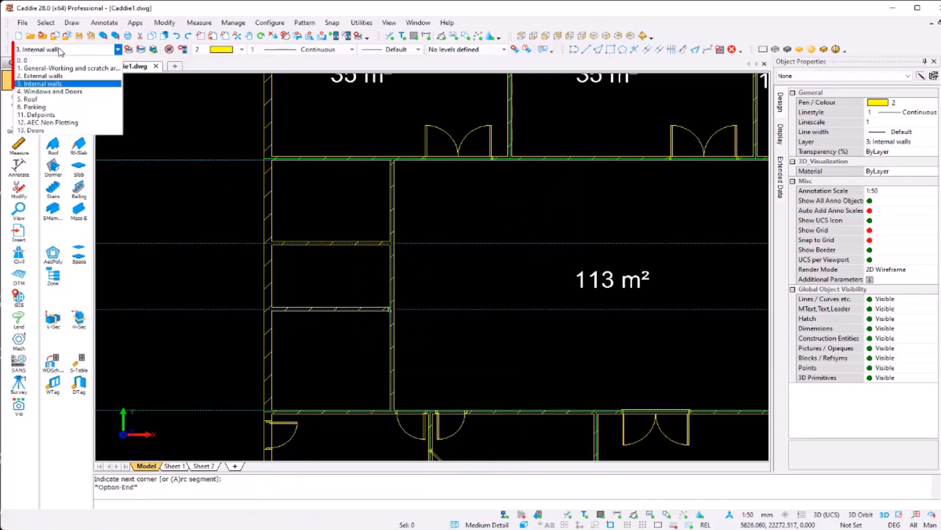
{"action": "left_click", "coordinate": [65, 130]}
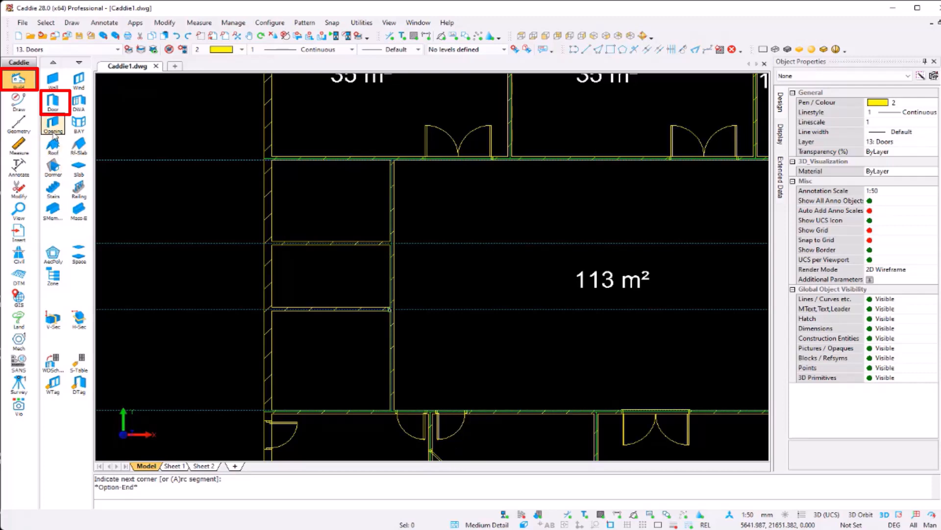
{"action": "left_click", "coordinate": [53, 102]}
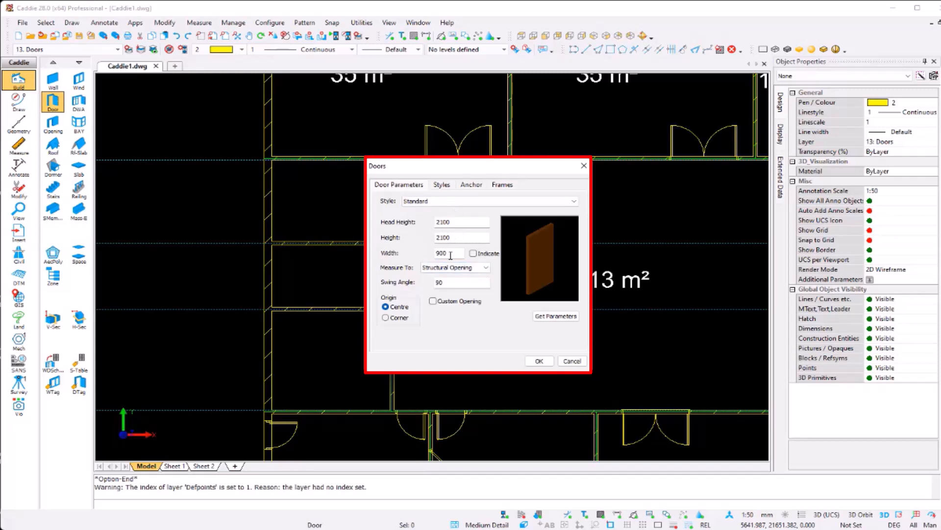
{"action": "left_click", "coordinate": [539, 361]}
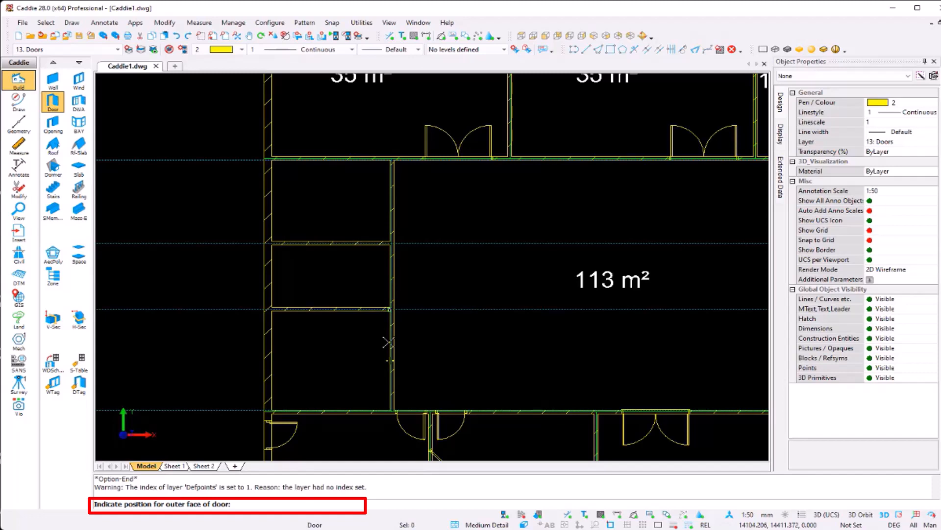
{"action": "key", "text": "f"}
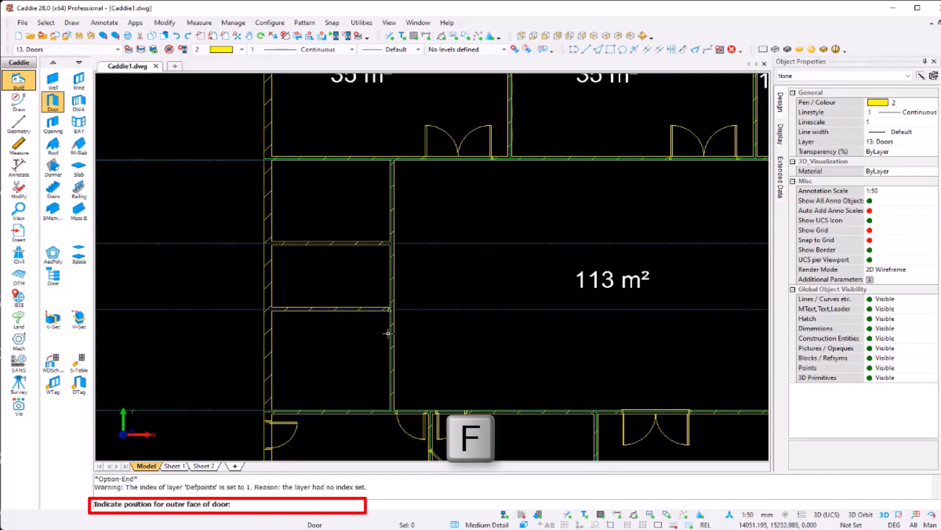
{"action": "left_click", "coordinate": [387, 331]}
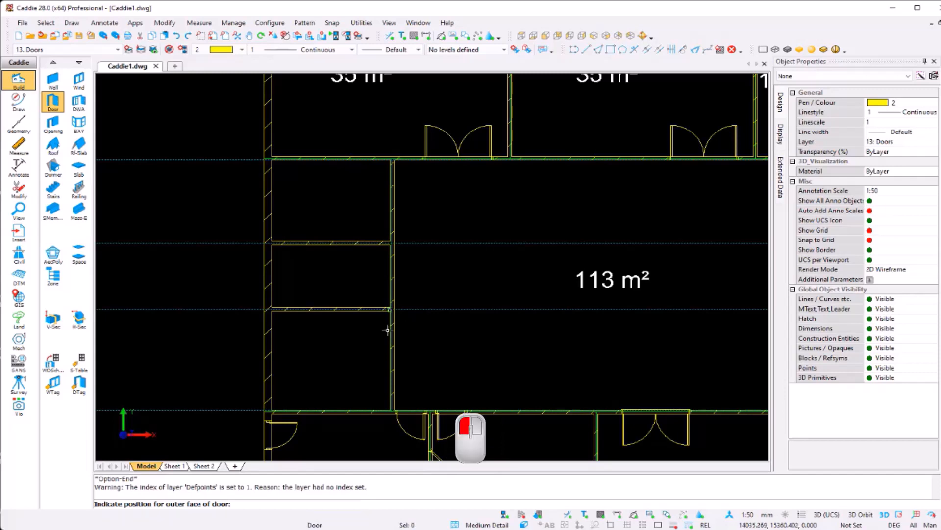
{"action": "left_click", "coordinate": [370, 363]}
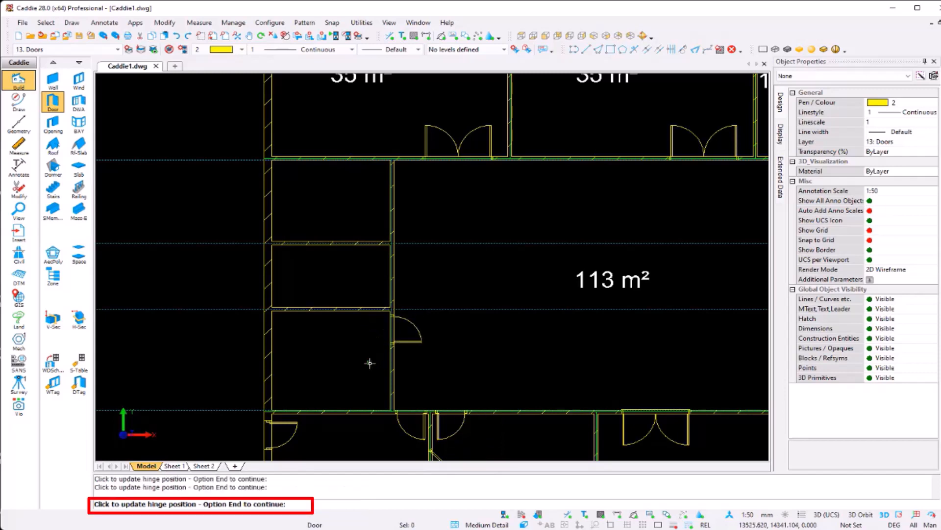
{"action": "left_click", "coordinate": [370, 362]}
{"action": "key", "text": "e"}
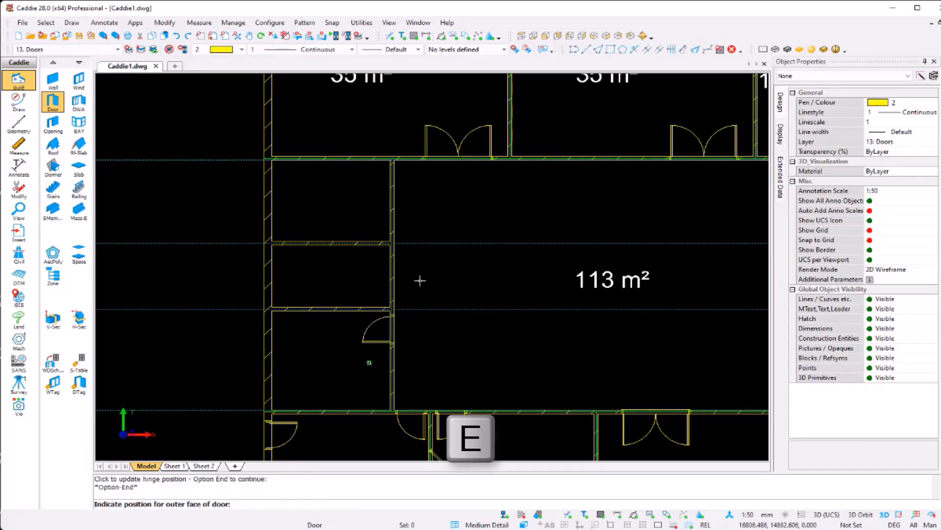
Insert a matching door in the middle small room's partition, hinged at its upper end and swinging into the room
{"action": "left_click", "coordinate": [388, 283]}
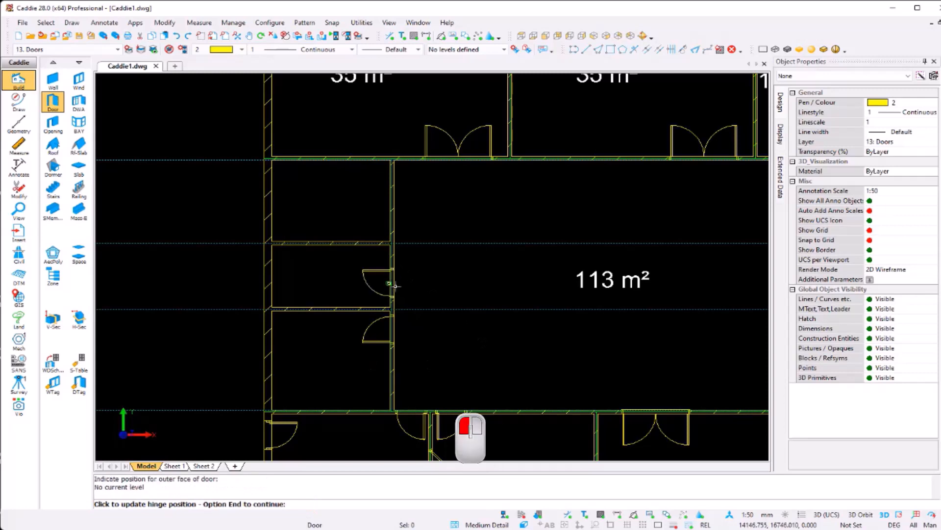
{"action": "left_click", "coordinate": [423, 283]}
{"action": "key", "text": "e"}
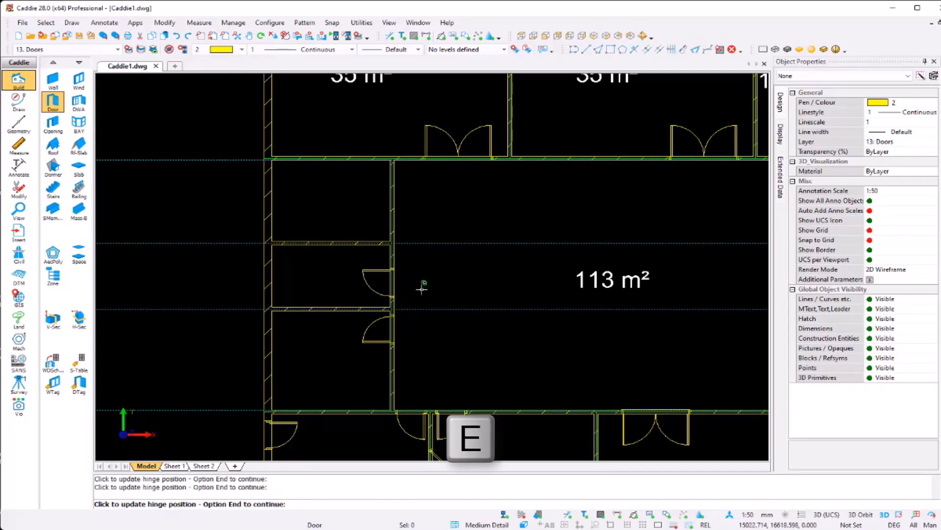
Insert a matching door in the uppermost small room's partition, hinged at its upper end and swinging into the room
{"action": "left_click", "coordinate": [387, 218]}
{"action": "left_click", "coordinate": [420, 231]}
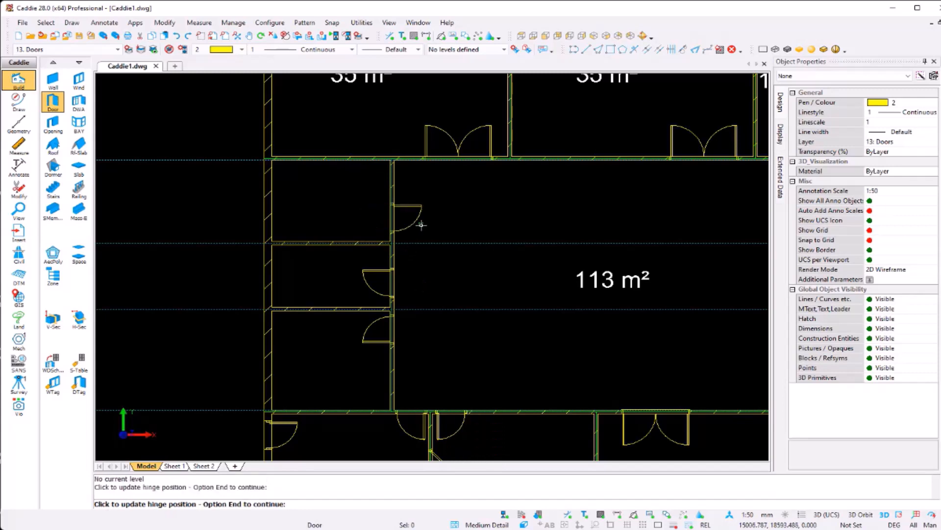
{"action": "left_click", "coordinate": [420, 225]}
{"action": "key", "text": "e"}
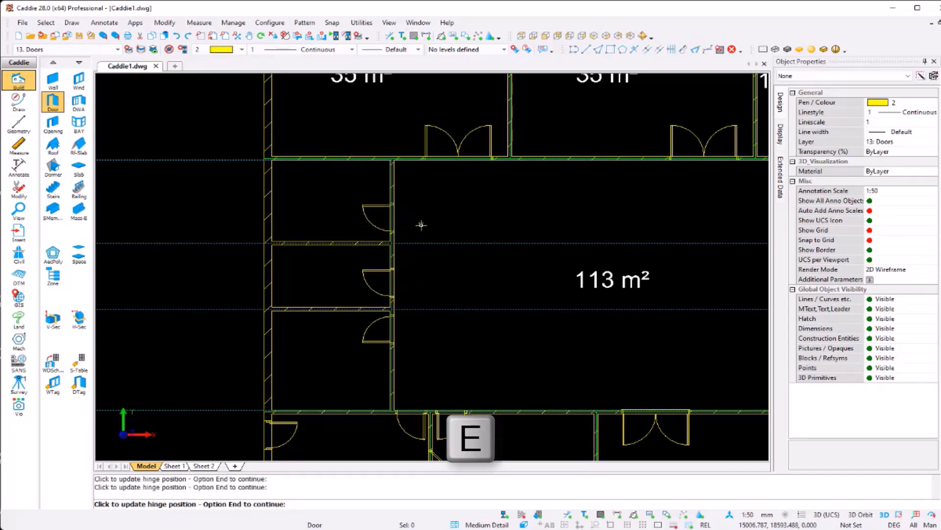
{"action": "key", "text": "Escape"}
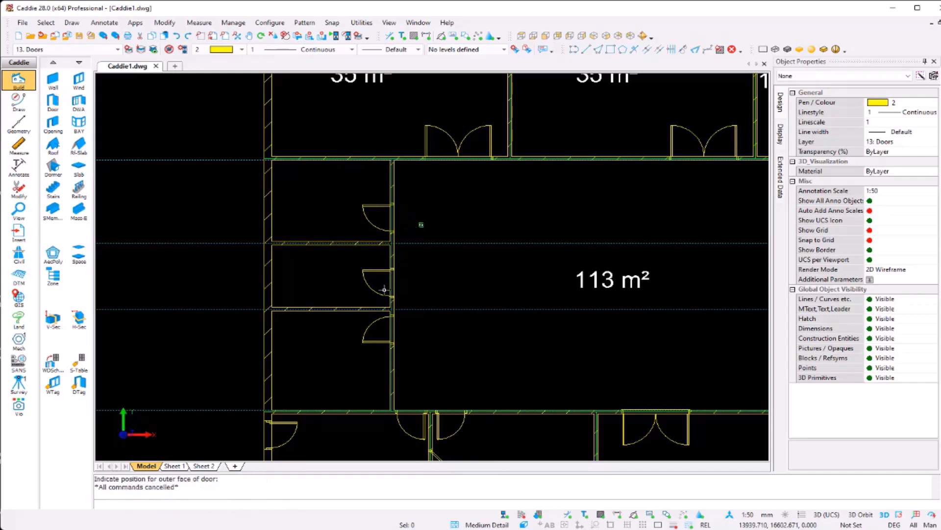
Move the middle small room's door slightly upward to about midway along its stretch of partition
{"action": "scroll", "coordinate": [384, 290], "scroll_direction": "up", "scroll_amount": 3}
{"action": "left_click", "coordinate": [376, 249]}
{"action": "left_click", "coordinate": [386, 275]}
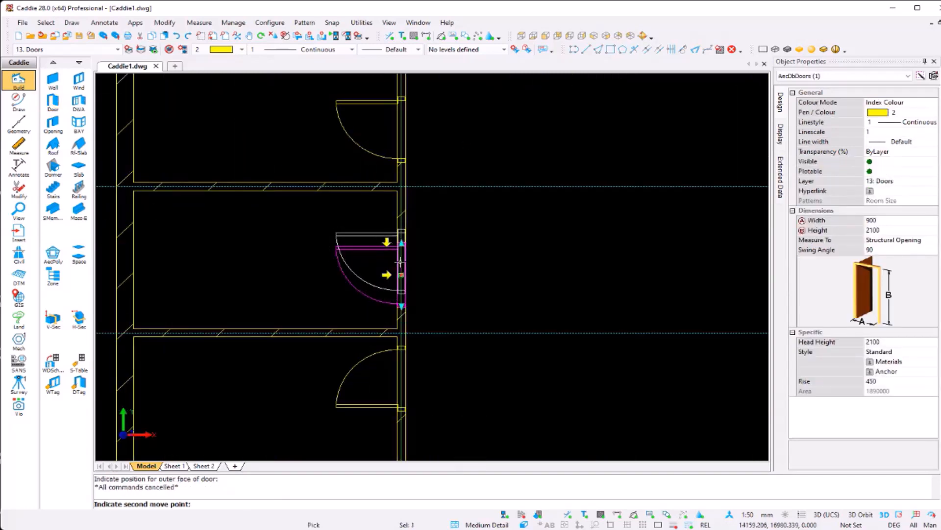
{"action": "left_click", "coordinate": [398, 261]}
{"action": "scroll", "coordinate": [448, 309], "scroll_direction": "down", "scroll_amount": 2}
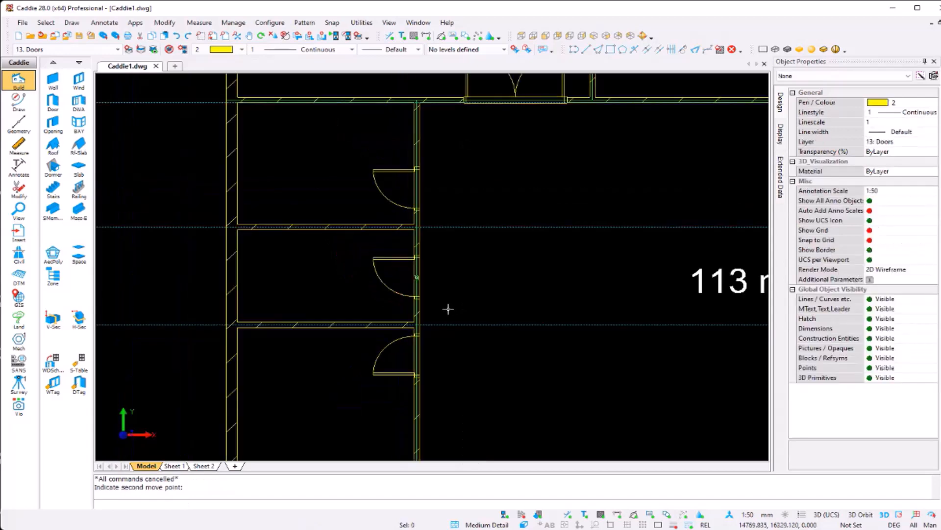
Examine the new walls and doors in a 3D view of the building, and return to the full plan view
{"action": "scroll", "coordinate": [448, 309], "scroll_direction": "down", "scroll_amount": 3}
{"action": "middle_click_drag", "start_coordinate": [448, 309], "coordinate": [353, 297]}
{"action": "middle_click_drag", "start_coordinate": [425, 332], "coordinate": [349, 275], "text": "shift"}
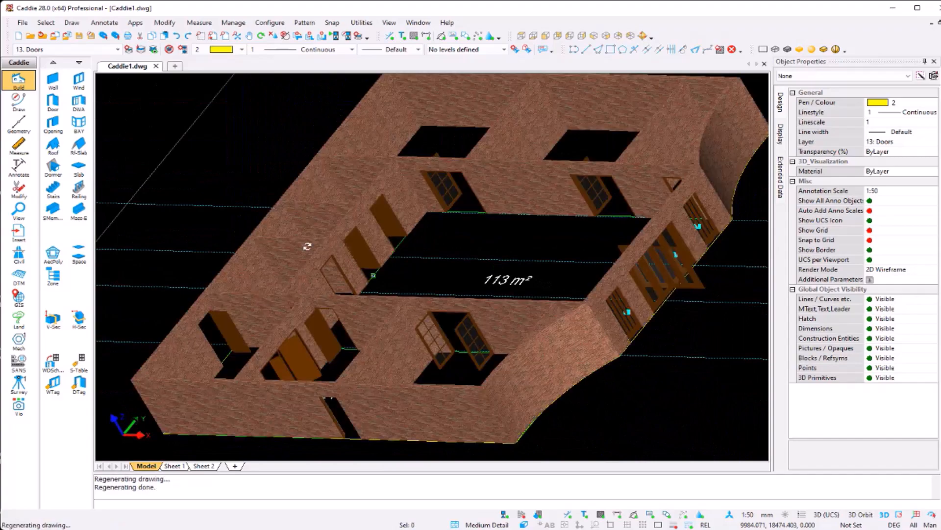
{"action": "middle_click_drag", "start_coordinate": [296, 335], "coordinate": [369, 347]}
{"action": "key", "text": "t"}
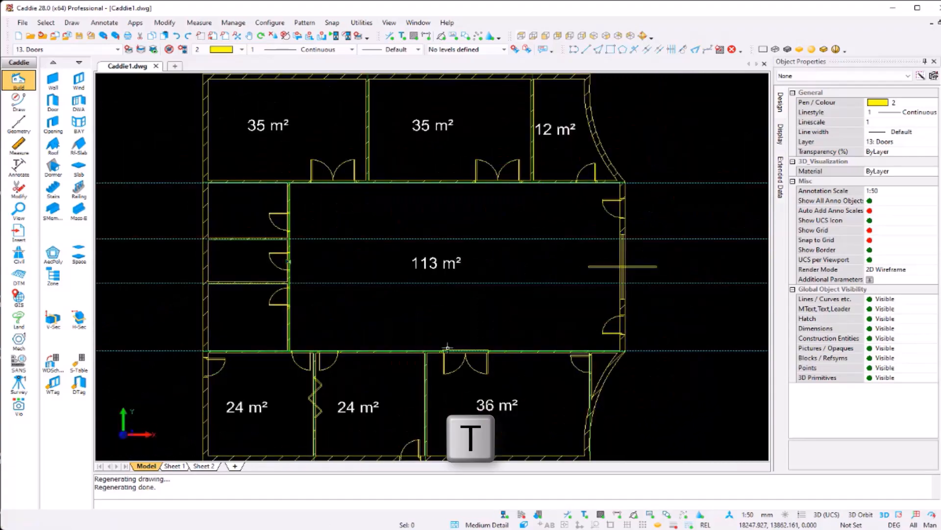
{"action": "scroll", "coordinate": [435, 244], "scroll_direction": "down", "scroll_amount": 2}
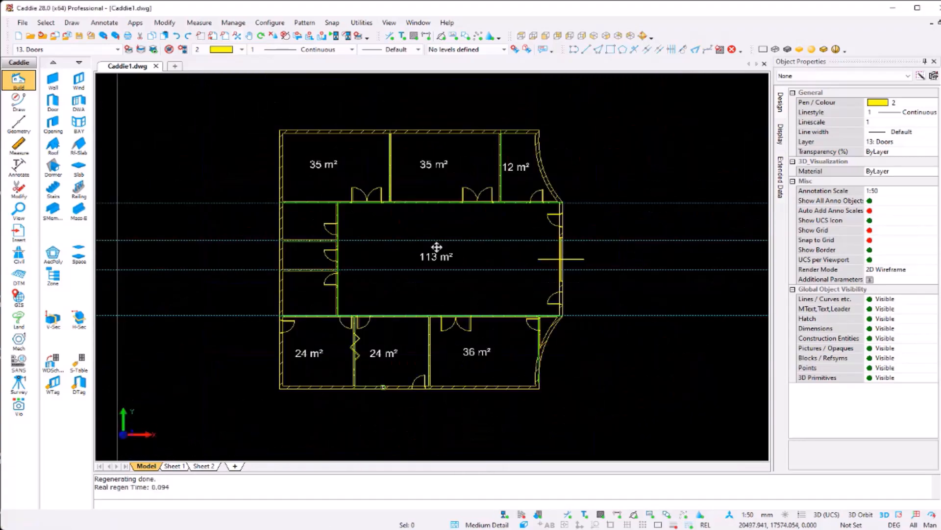
{"action": "middle_click_drag", "start_coordinate": [433, 257], "coordinate": [461, 262]}
{"action": "scroll", "coordinate": [473, 257], "scroll_direction": "up", "scroll_amount": 1}
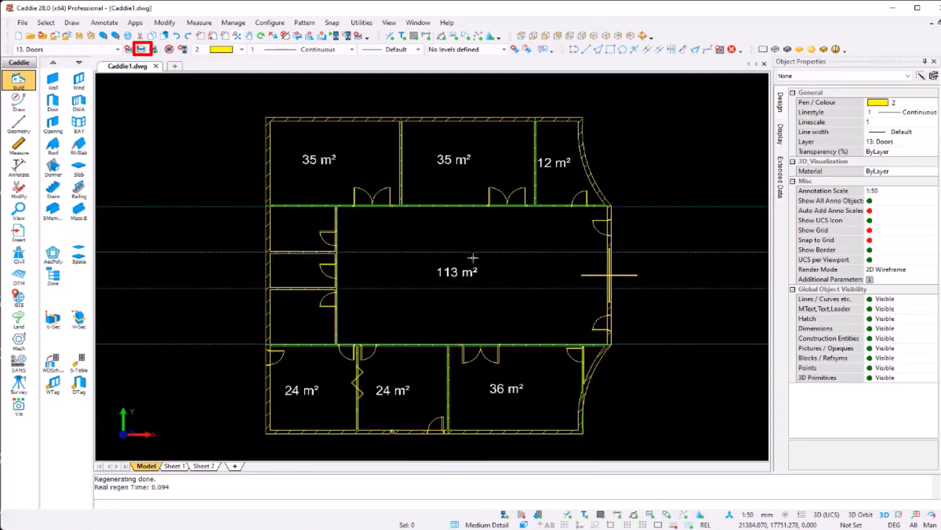
Set the layer display to show only layer 13: Doors
{"action": "left_click", "coordinate": [142, 49]}
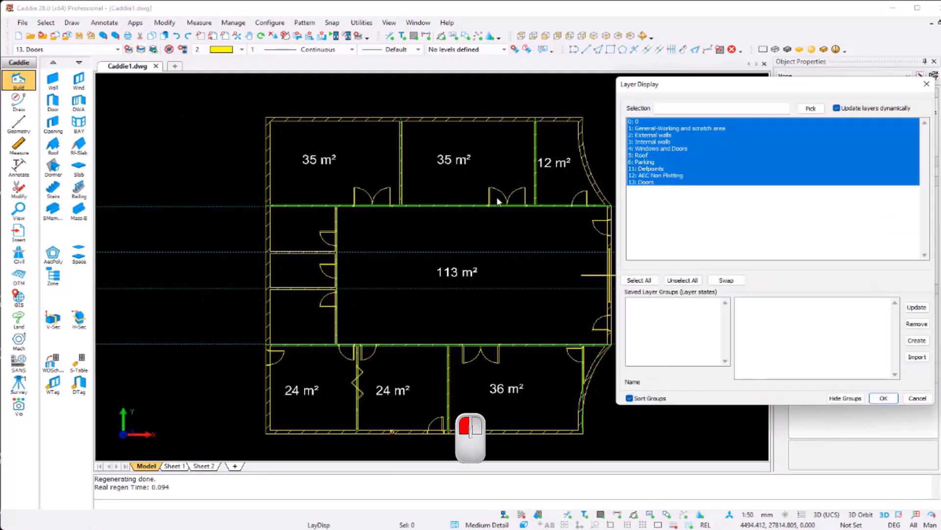
{"action": "left_click", "coordinate": [656, 184]}
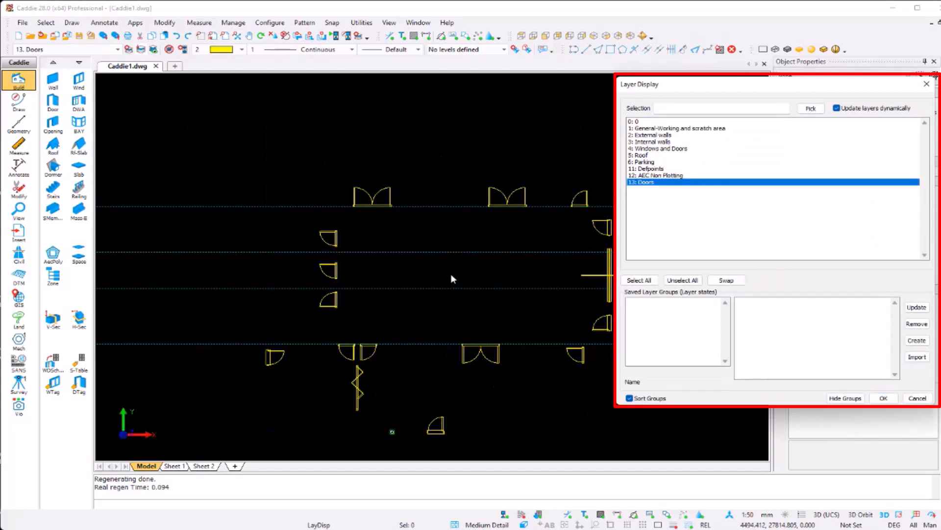
{"action": "left_click", "coordinate": [884, 397]}
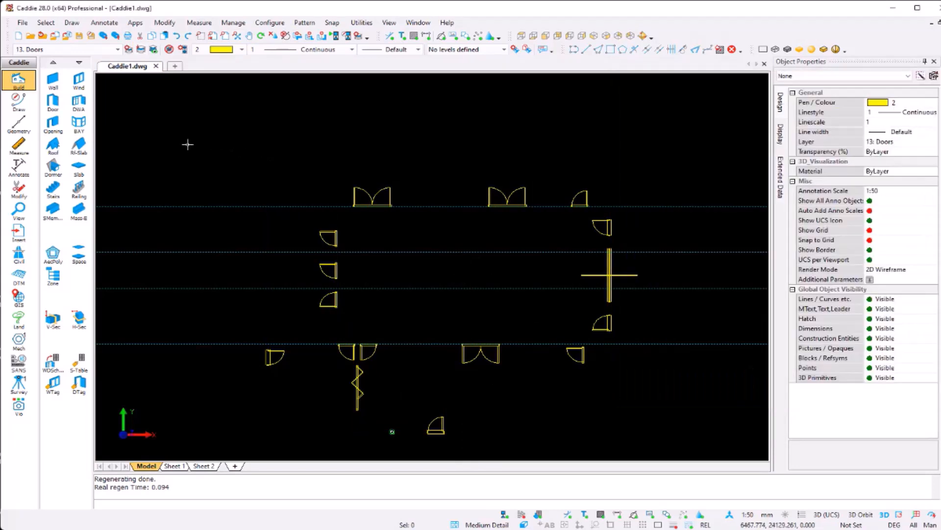
Change the pen colour of all doors in the plan to 7
{"action": "left_click", "coordinate": [187, 144]}
{"action": "left_click", "coordinate": [696, 444]}
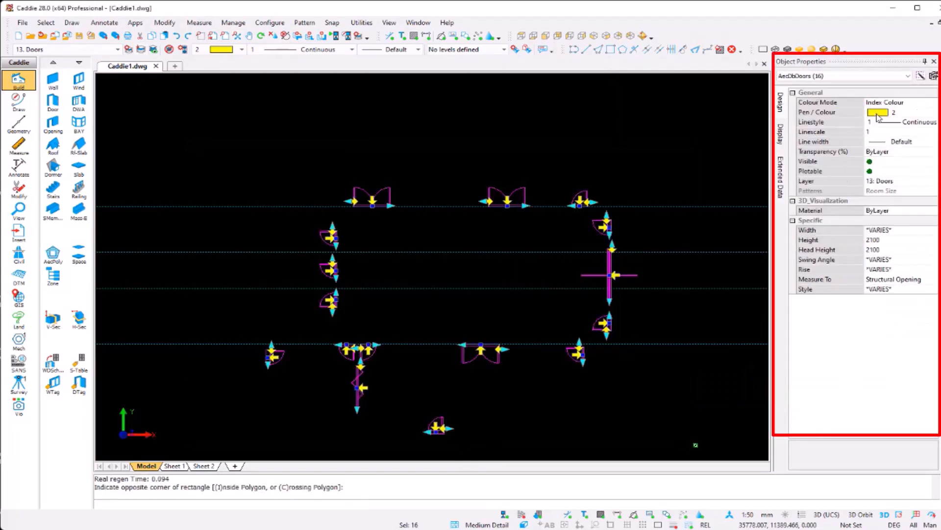
{"action": "left_click", "coordinate": [878, 115]}
{"action": "left_click", "coordinate": [878, 169]}
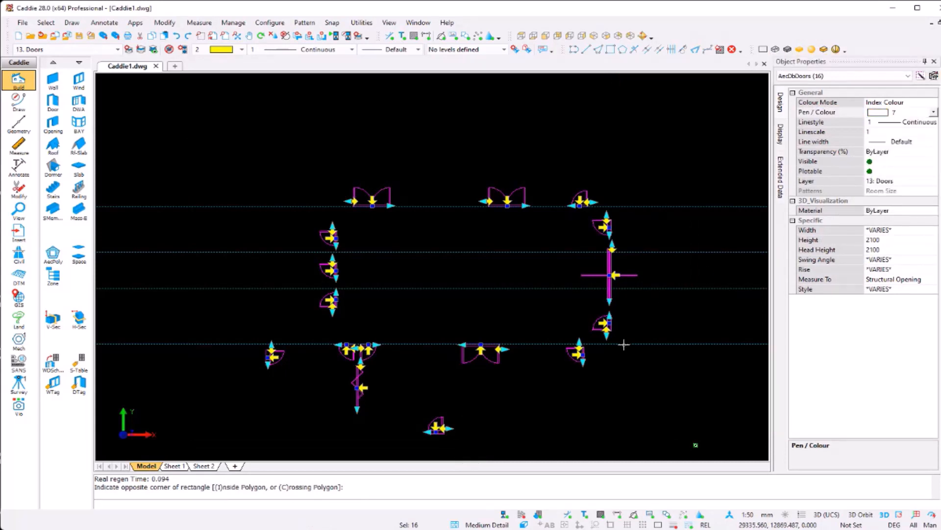
{"action": "key", "text": "Escape"}
Show all layers again and set the current drawing pen to colour 7
{"action": "left_click", "coordinate": [154, 50]}
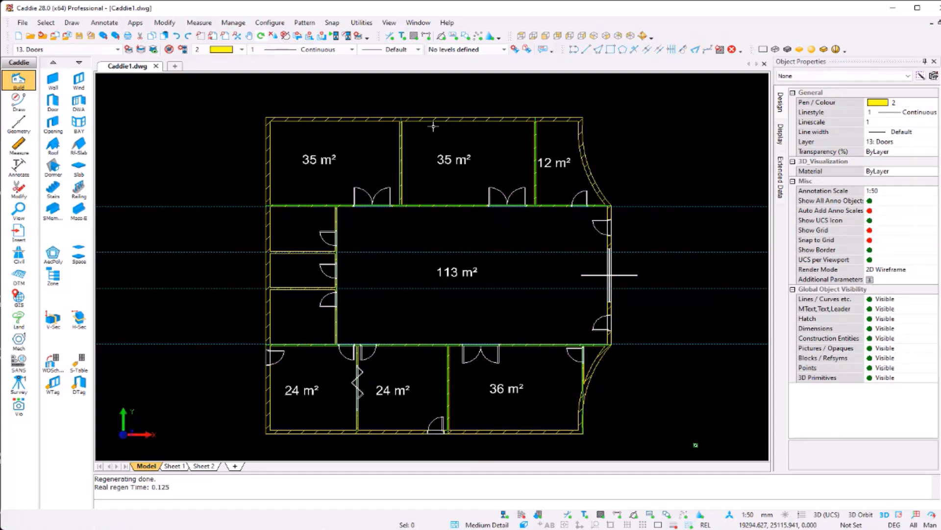
{"action": "left_click", "coordinate": [241, 49]}
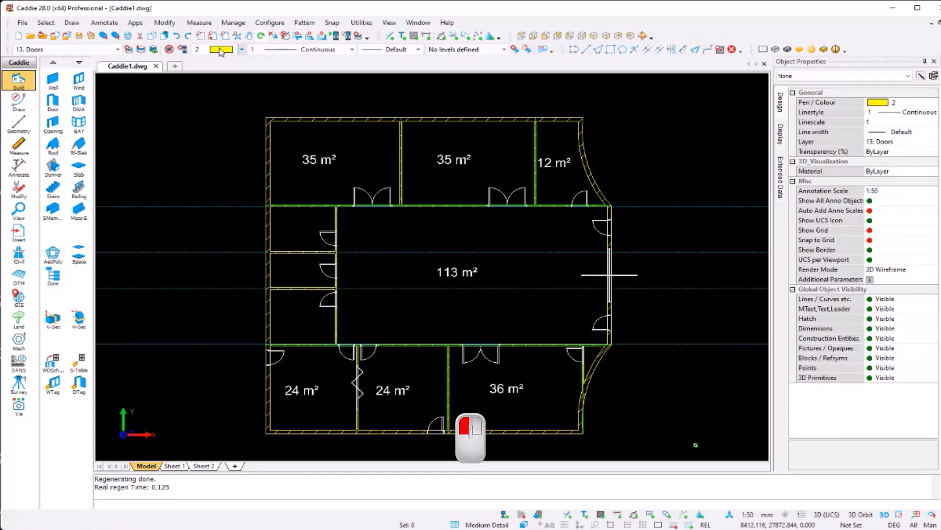
{"action": "left_click", "coordinate": [226, 100]}
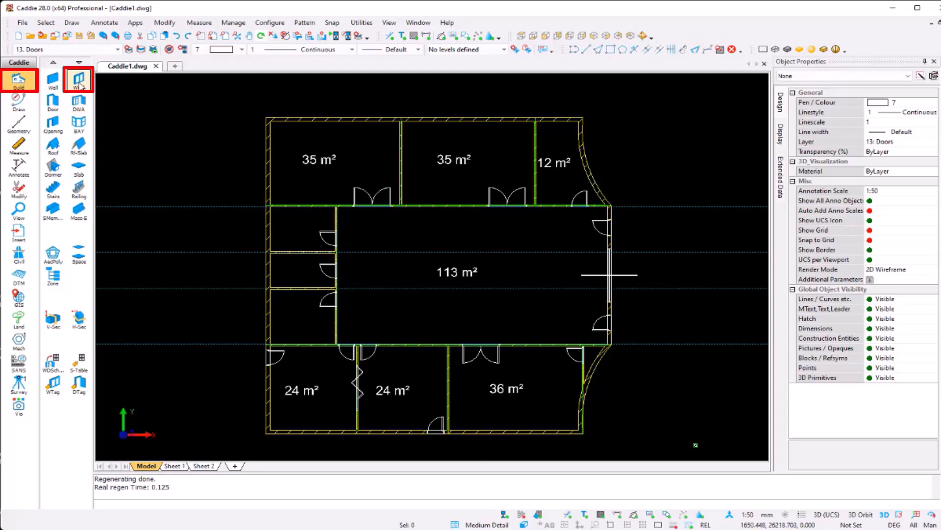
Start inserting a window, compare the specific window ranges, and choose the PTT range
{"action": "left_click", "coordinate": [79, 80]}
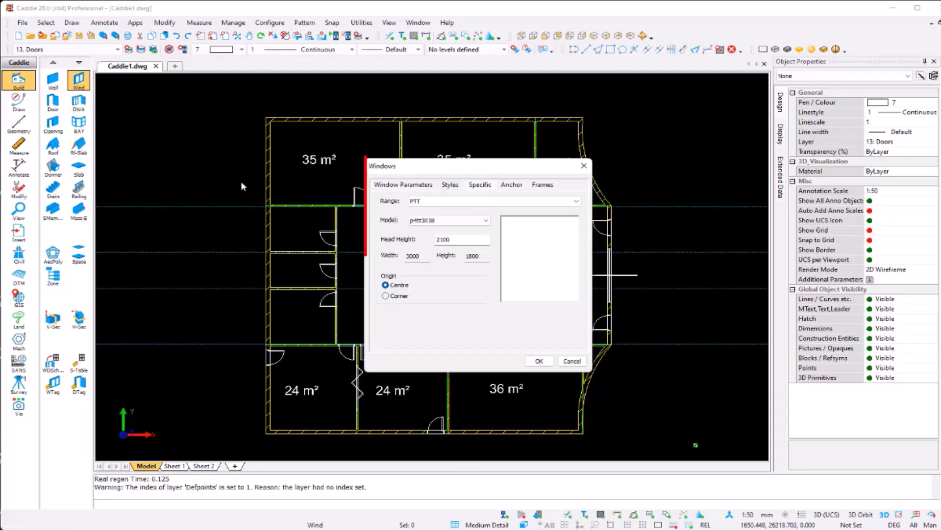
{"action": "left_click", "coordinate": [405, 186]}
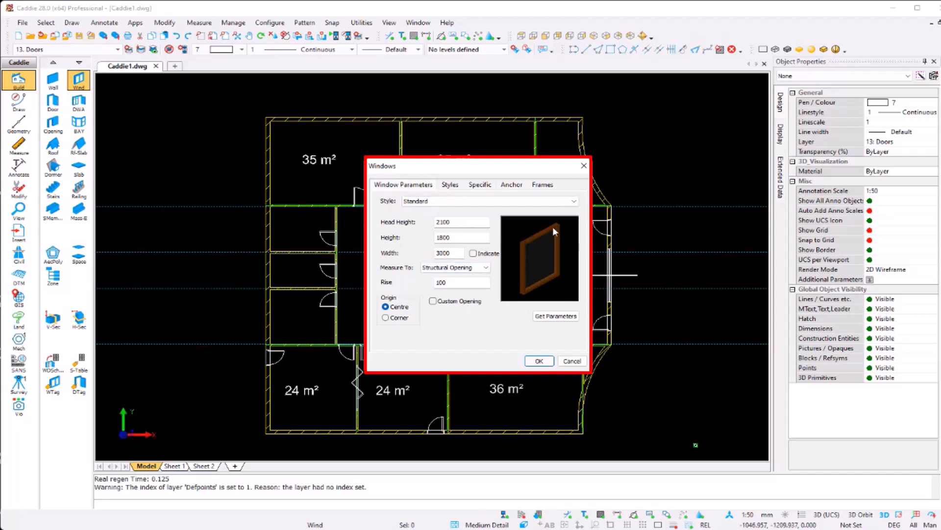
{"action": "left_click", "coordinate": [479, 189]}
{"action": "left_click", "coordinate": [454, 201]}
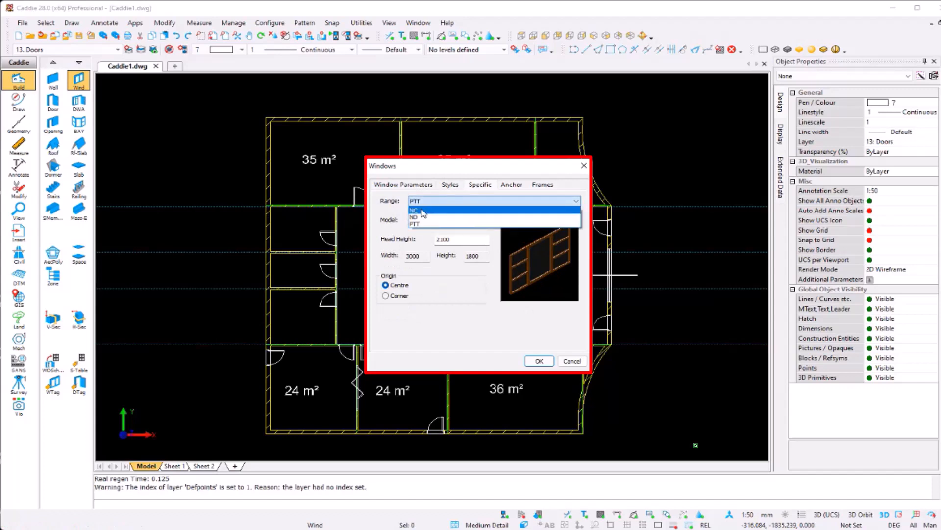
{"action": "left_click", "coordinate": [445, 209]}
{"action": "left_click", "coordinate": [445, 203]}
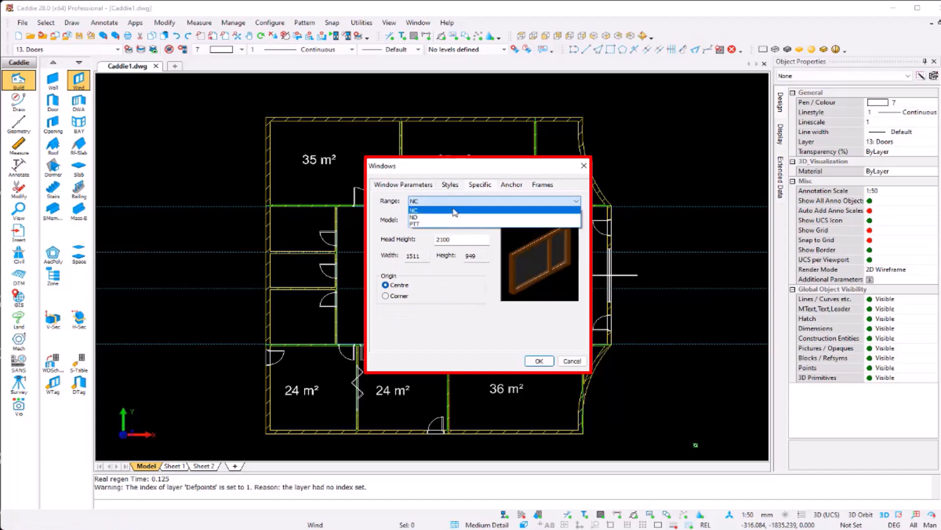
{"action": "left_click", "coordinate": [454, 206]}
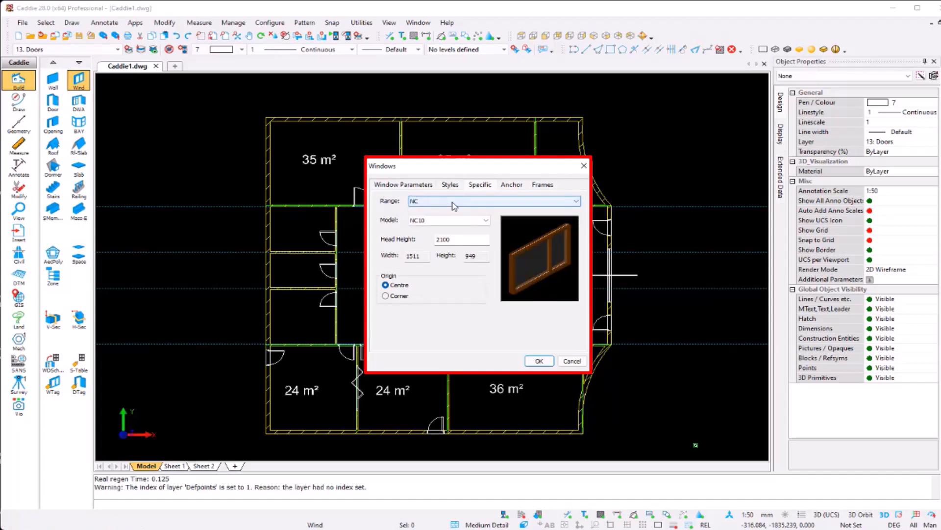
{"action": "left_click", "coordinate": [453, 204]}
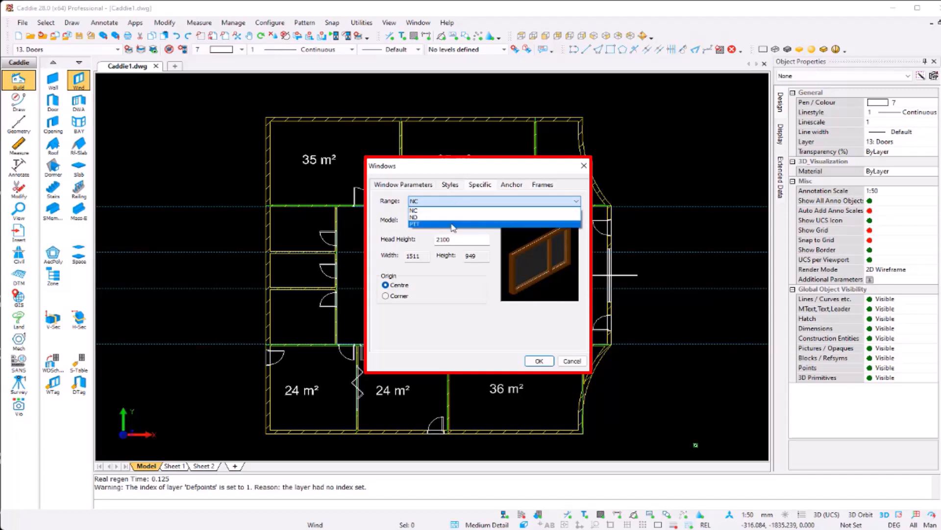
{"action": "left_click", "coordinate": [453, 224]}
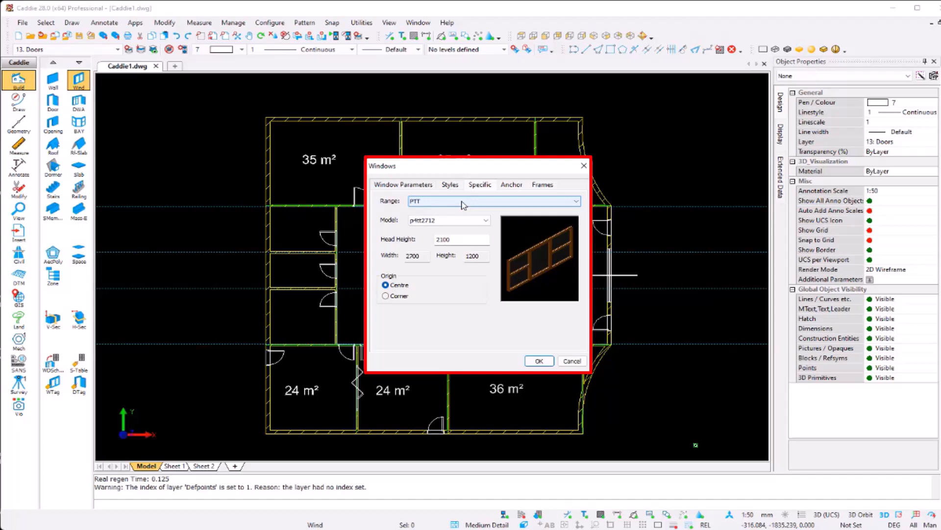
Browse the PTT window models and accept pt2115SR, 2100 wide and 1500 high, with head height 2100 and centre origin
{"action": "left_click", "coordinate": [460, 222]}
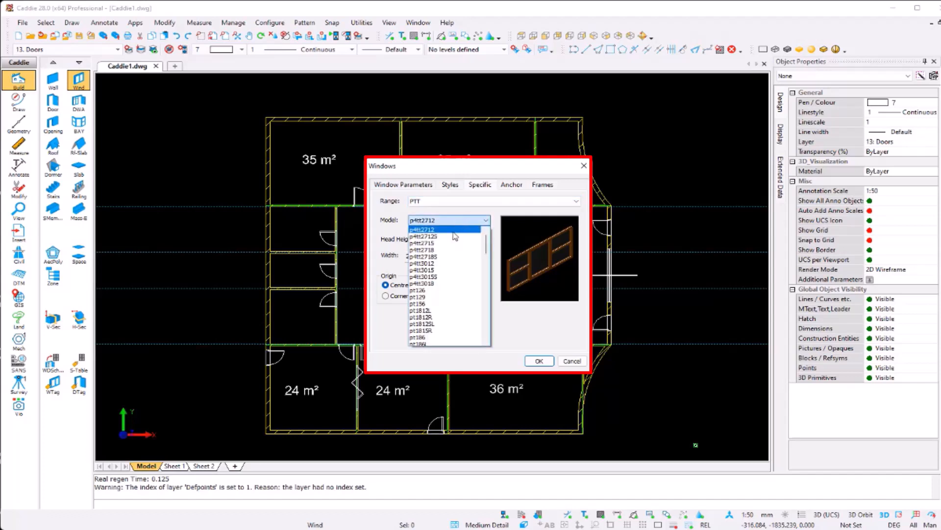
{"action": "left_click", "coordinate": [452, 234]}
{"action": "key", "text": "Down"}
{"action": "key", "text": "Down"}
{"action": "key", "text": "Down"}
{"action": "key", "text": "Down"}
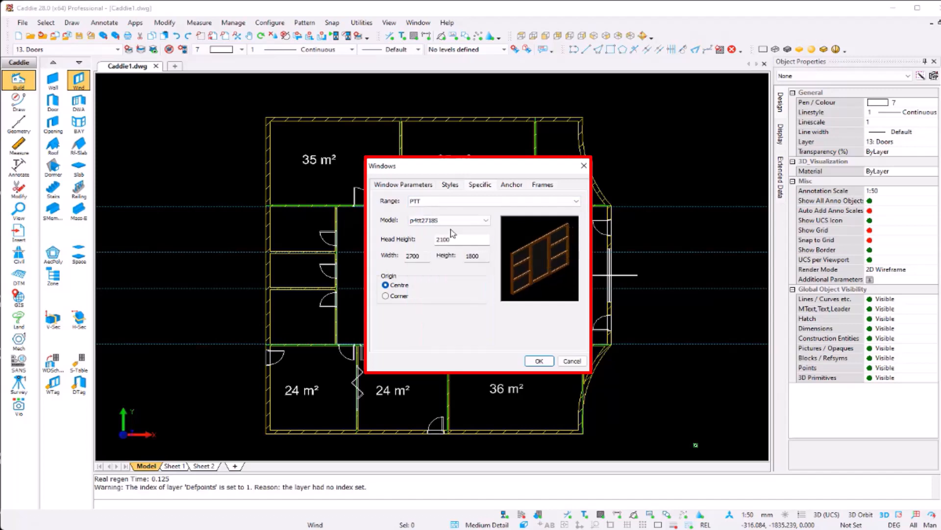
{"action": "key", "text": "Down"}
{"action": "key", "text": "Down"}
{"action": "key", "text": "Down"}
{"action": "key", "text": "Down"}
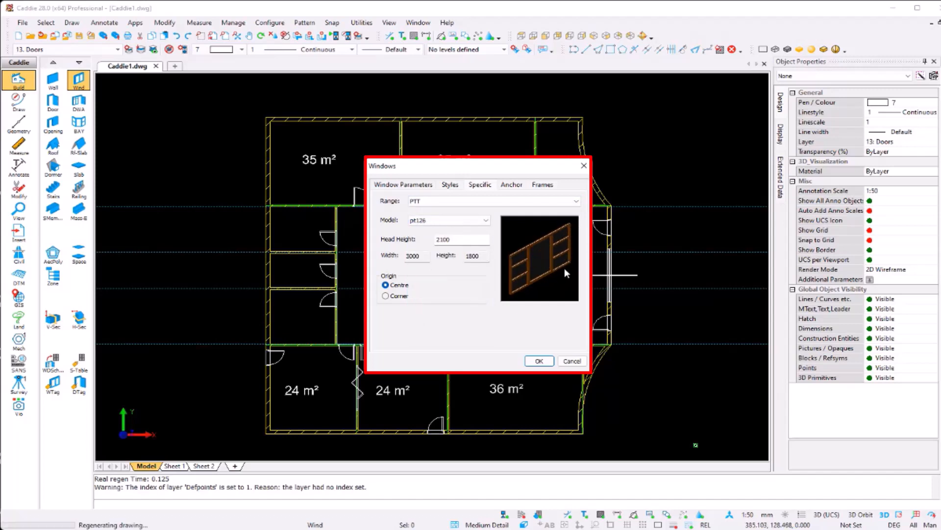
{"action": "key", "text": "Down"}
{"action": "key", "text": "Down"}
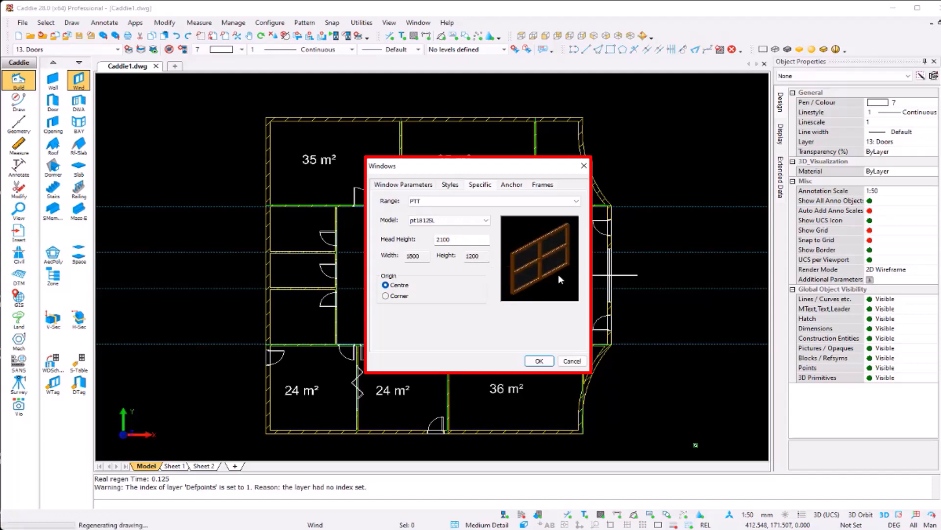
{"action": "key", "text": "Down"}
{"action": "key", "text": "Down"}
{"action": "key", "text": "Down"}
{"action": "key", "text": "Down"}
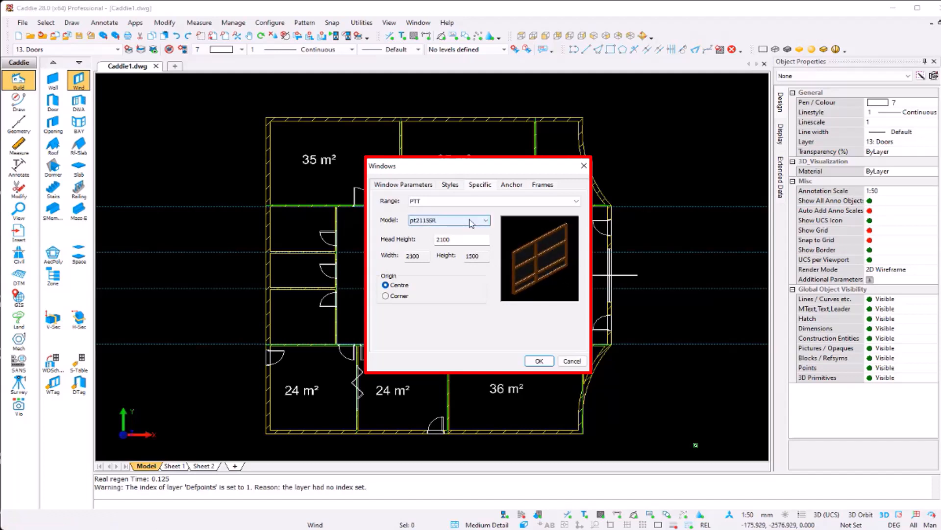
{"action": "left_click", "coordinate": [541, 361]}
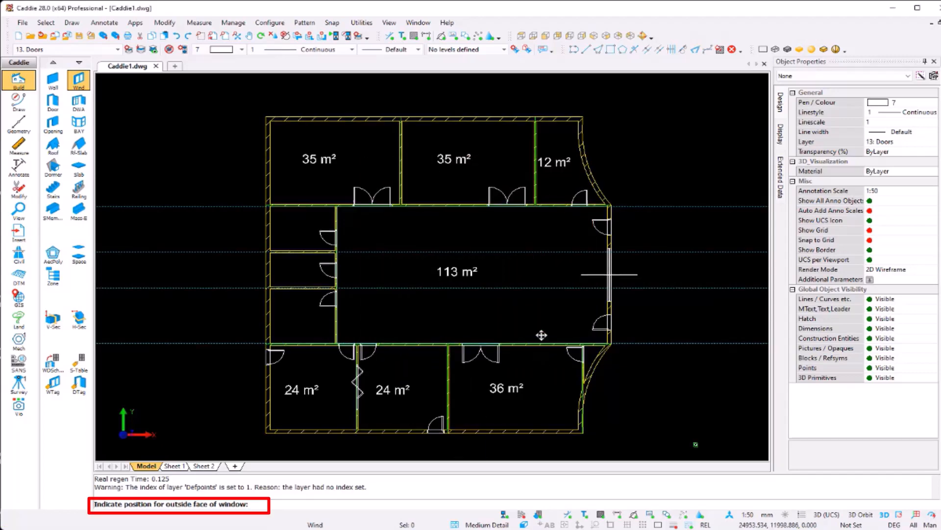
Place a window in the lower outer wall of the 36 m² room and one beside the outer door of the adjoining 24 m² room
{"action": "scroll", "coordinate": [537, 343], "scroll_direction": "up", "scroll_amount": 5}
{"action": "key", "text": "s"}
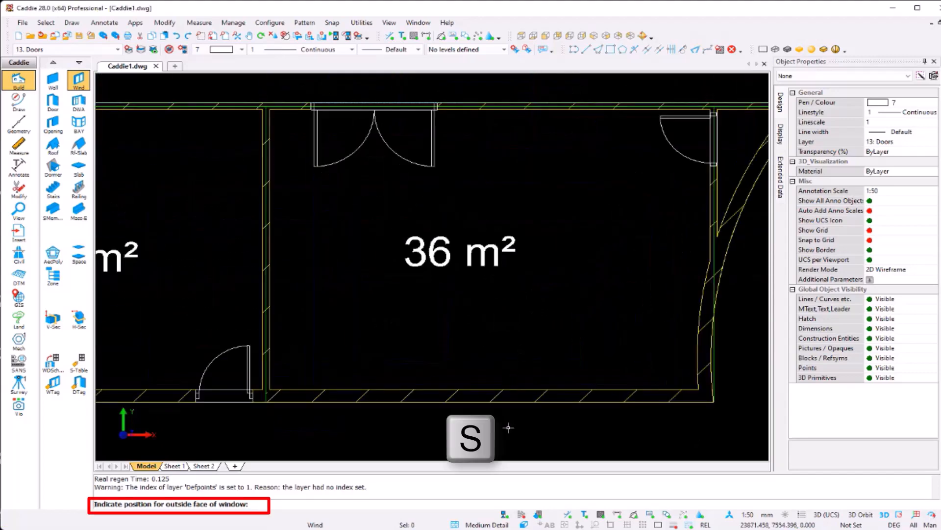
{"action": "left_click", "coordinate": [490, 405]}
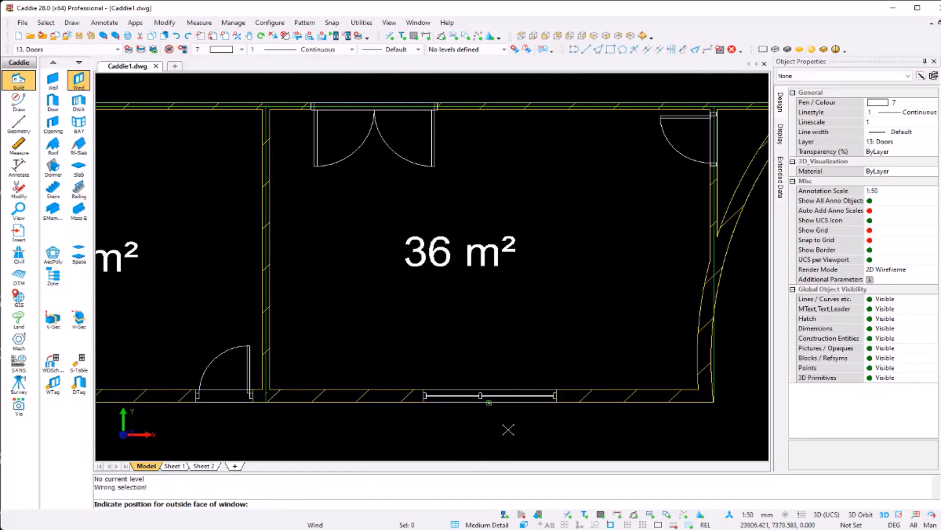
{"action": "scroll", "coordinate": [491, 429], "scroll_direction": "down", "scroll_amount": 4}
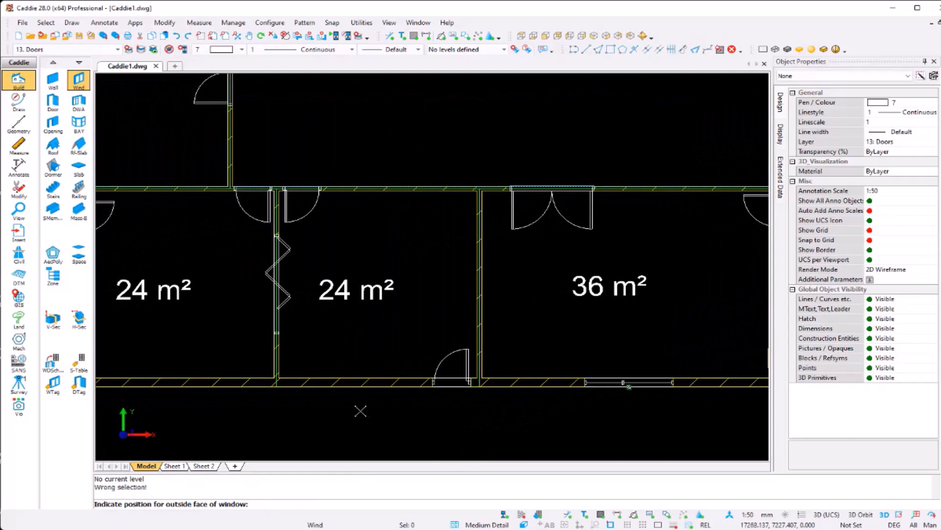
{"action": "key", "text": "f"}
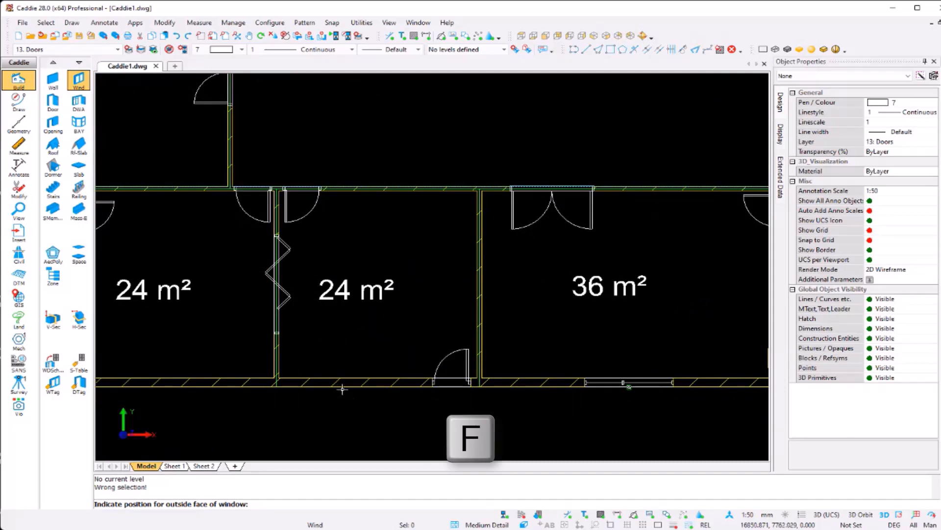
{"action": "left_click", "coordinate": [345, 387]}
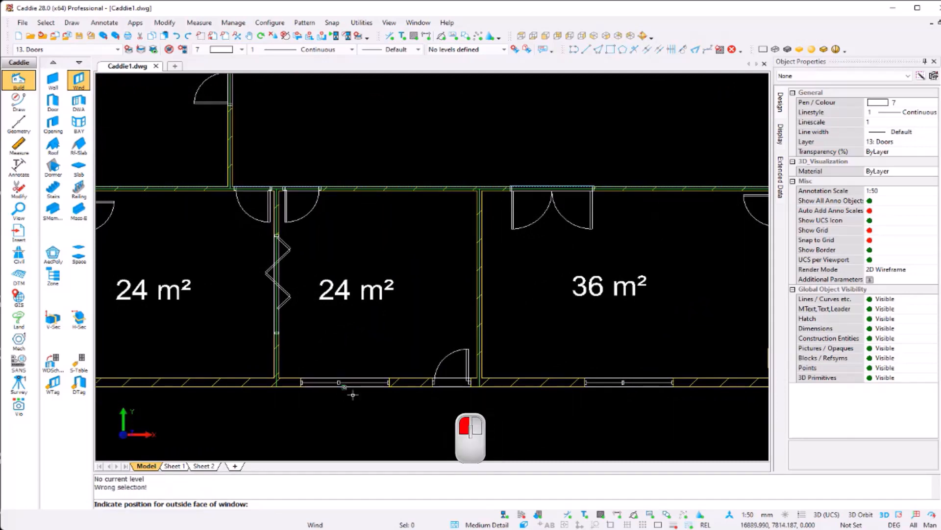
Place a window near the middle of the lower outer wall of the left 24 m² room and end window placement
{"action": "scroll", "coordinate": [362, 413], "scroll_direction": "down", "scroll_amount": 2}
{"action": "scroll", "coordinate": [374, 405], "scroll_direction": "up", "scroll_amount": 4}
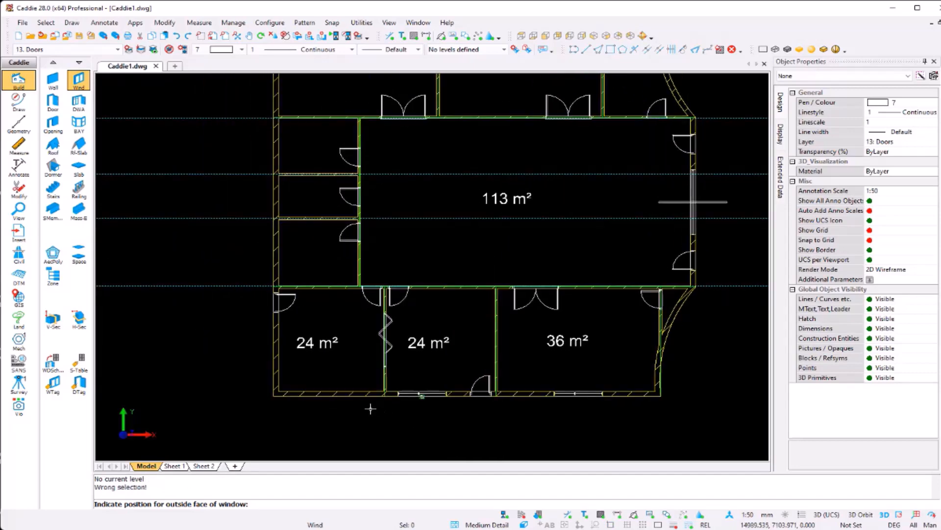
{"action": "key", "text": "s"}
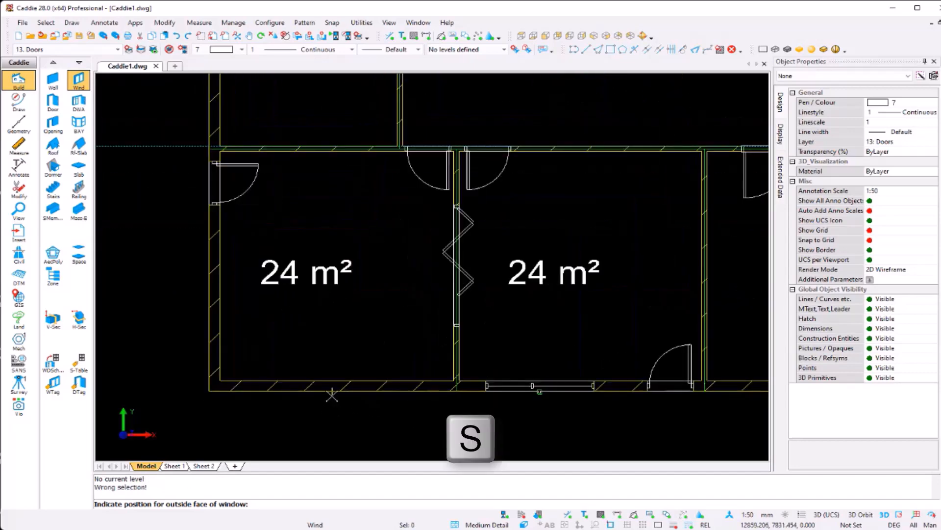
{"action": "left_click", "coordinate": [331, 391]}
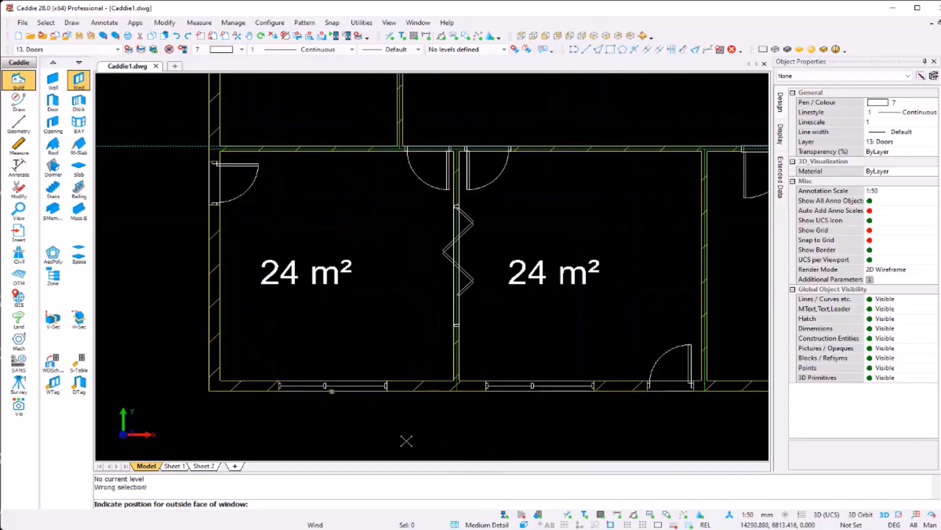
{"action": "key", "text": "Escape"}
Examine the new windows in the lower outer wall in a 3D view, and return to the plan view
{"action": "scroll", "coordinate": [399, 414], "scroll_direction": "down", "scroll_amount": 3}
{"action": "middle_click_drag", "start_coordinate": [511, 429], "coordinate": [463, 352], "text": "shift"}
{"action": "mouse_move", "coordinate": [396, 359]}
{"action": "middle_mouse_down", "text": "shift"}
{"action": "mouse_move", "coordinate": [473, 368]}
{"action": "mouse_move", "coordinate": [486, 333]}
{"action": "middle_mouse_up", "text": "shift"}
{"action": "scroll", "coordinate": [697, 223], "scroll_direction": "up", "scroll_amount": 5}
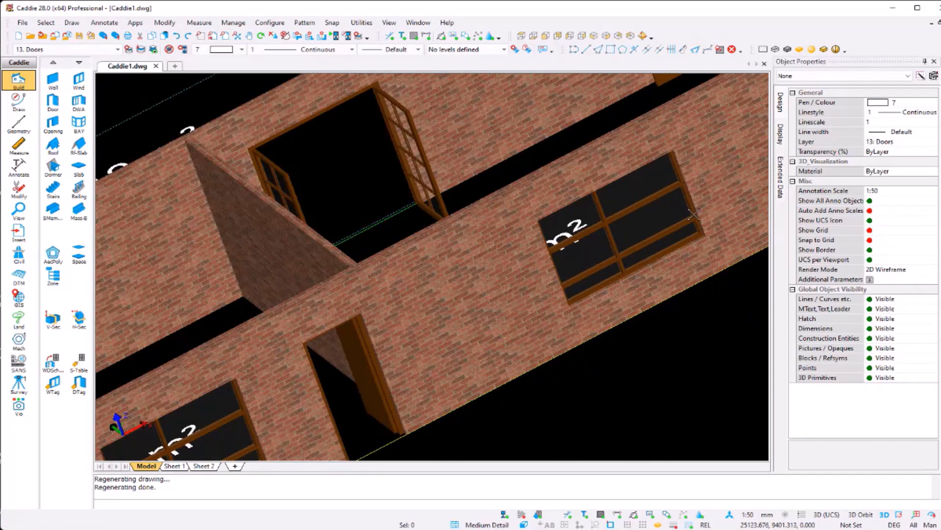
{"action": "scroll", "coordinate": [695, 215], "scroll_direction": "down", "scroll_amount": 5}
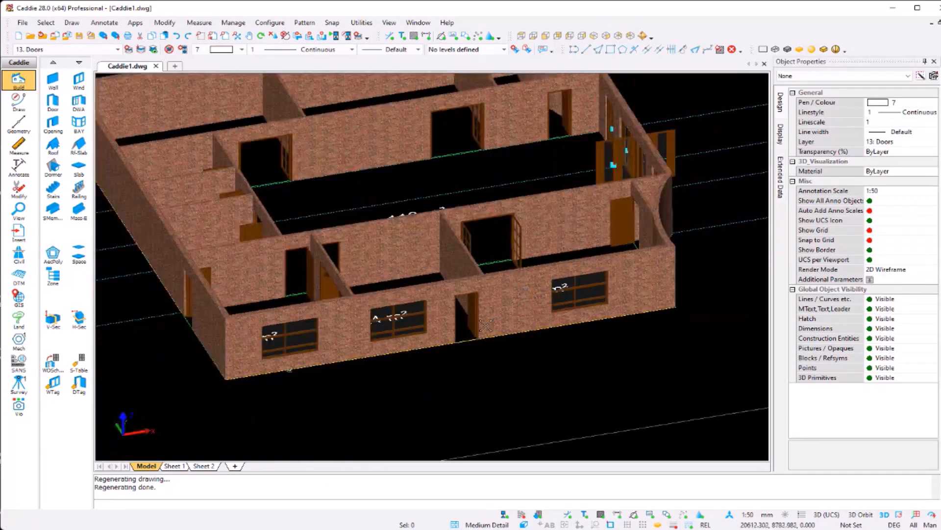
{"action": "key", "text": "t"}
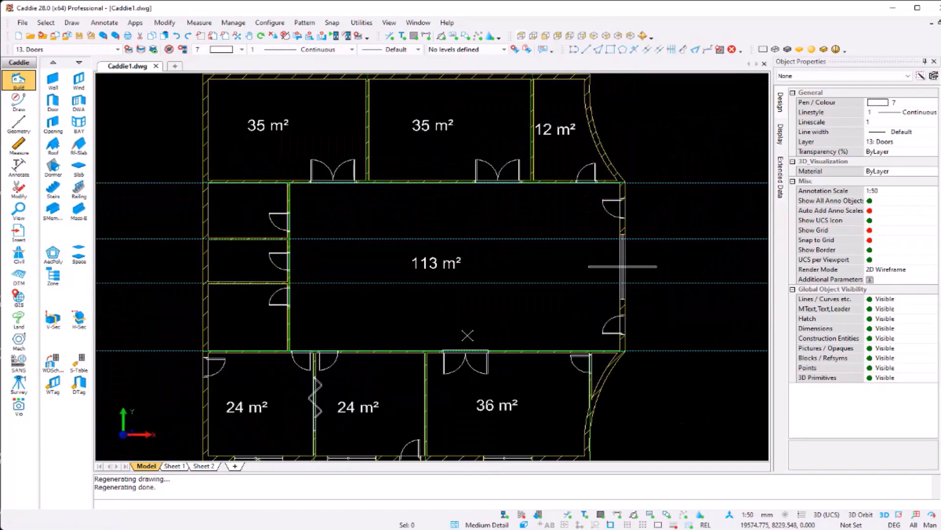
Place a matching window near the middle of the upper outer wall of each 35 m² room
{"action": "scroll", "coordinate": [623, 266], "scroll_direction": "down", "scroll_amount": 3}
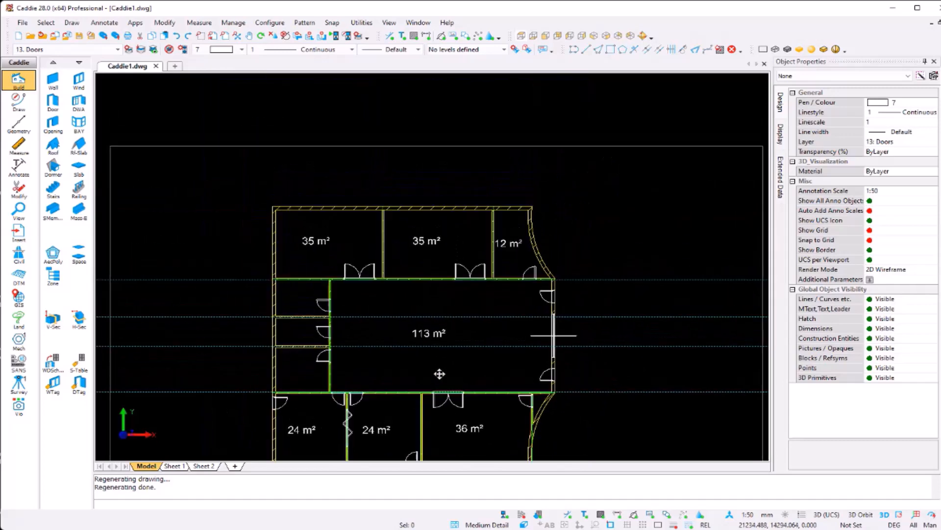
{"action": "left_click", "coordinate": [329, 202]}
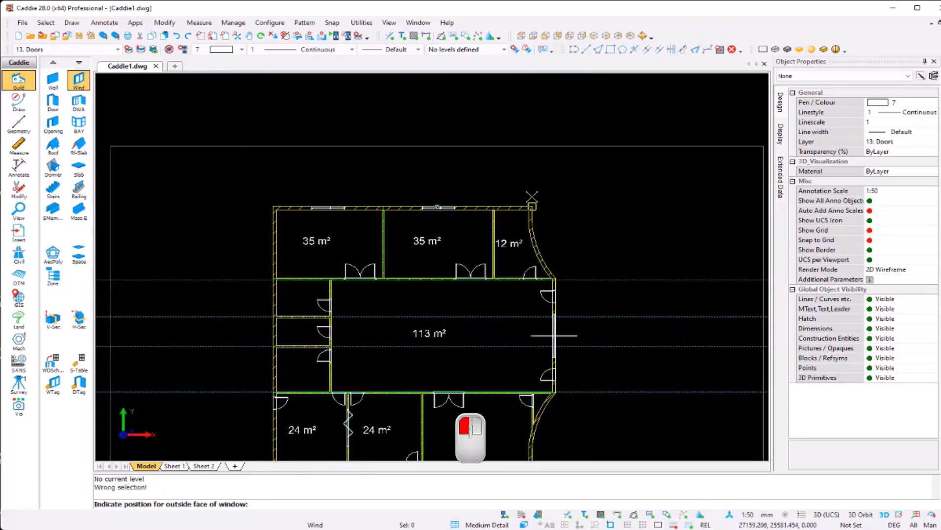
Choose a narrower PTT window model, 900 mm wide and 1500 mm high, with its origin at the centre
{"action": "scroll", "coordinate": [528, 188], "scroll_direction": "up", "scroll_amount": 1}
{"action": "scroll", "coordinate": [528, 188], "scroll_direction": "up", "scroll_amount": 1}
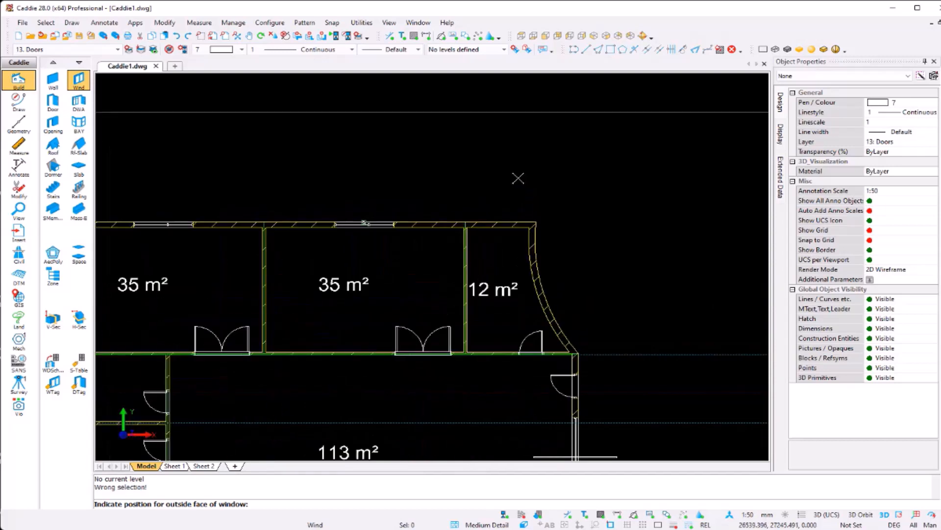
{"action": "key", "text": "space"}
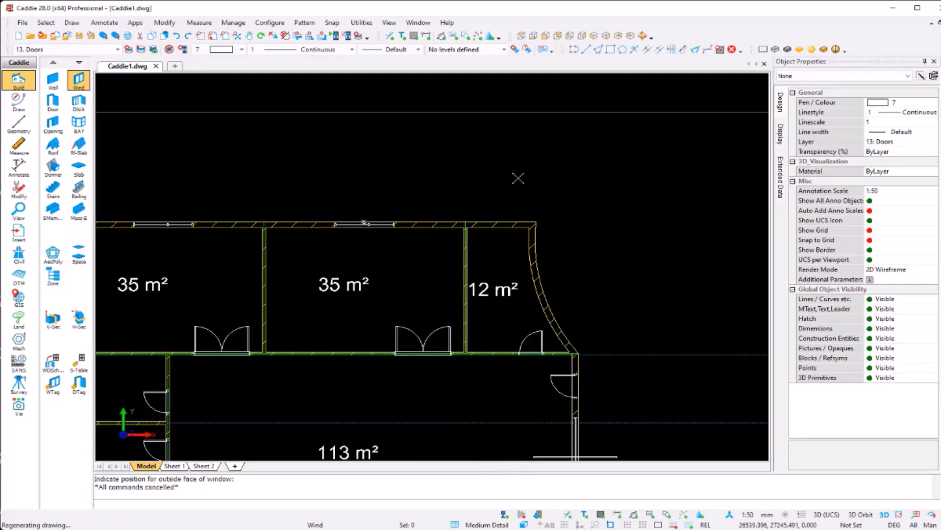
{"action": "left_click", "coordinate": [456, 221]}
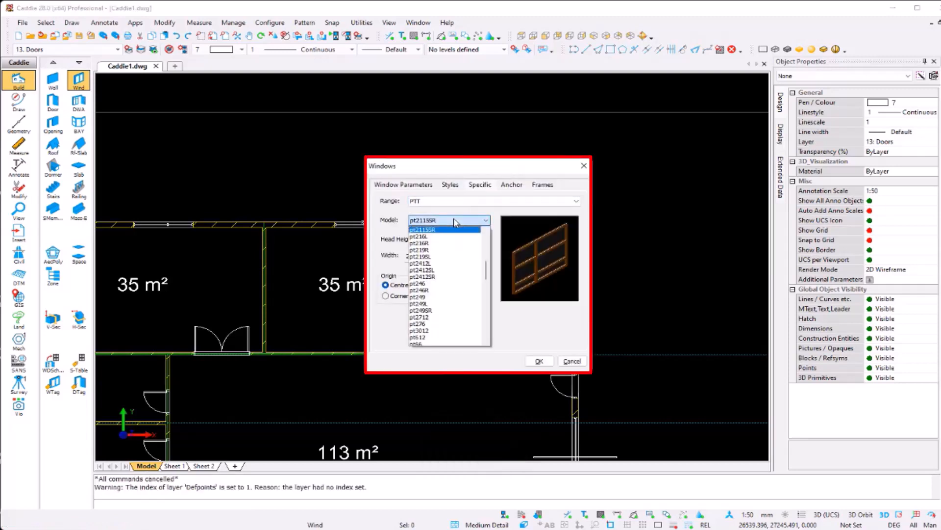
{"action": "left_click", "coordinate": [456, 221]}
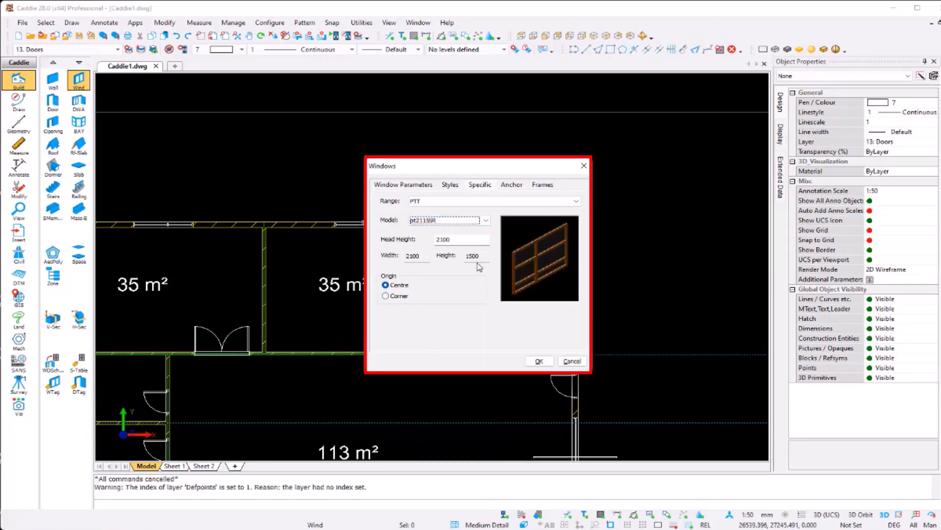
{"action": "left_click", "coordinate": [457, 222]}
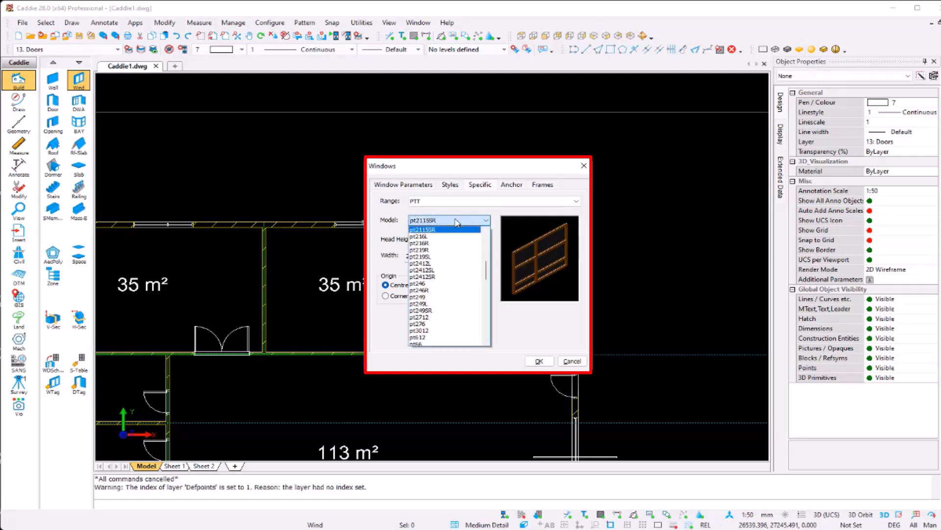
{"action": "left_click", "coordinate": [456, 222]}
{"action": "scroll", "coordinate": [457, 222], "scroll_direction": "down", "scroll_amount": 5}
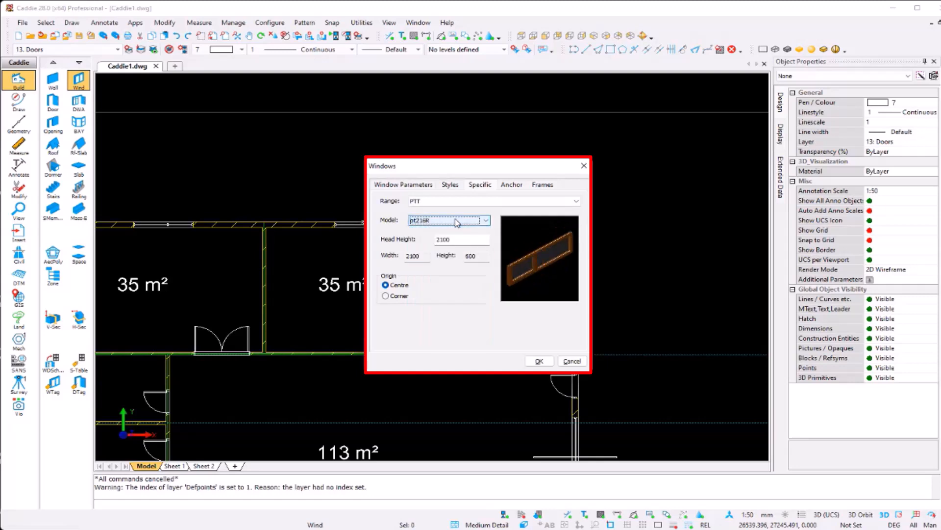
{"action": "scroll", "coordinate": [456, 222], "scroll_direction": "down", "scroll_amount": 1}
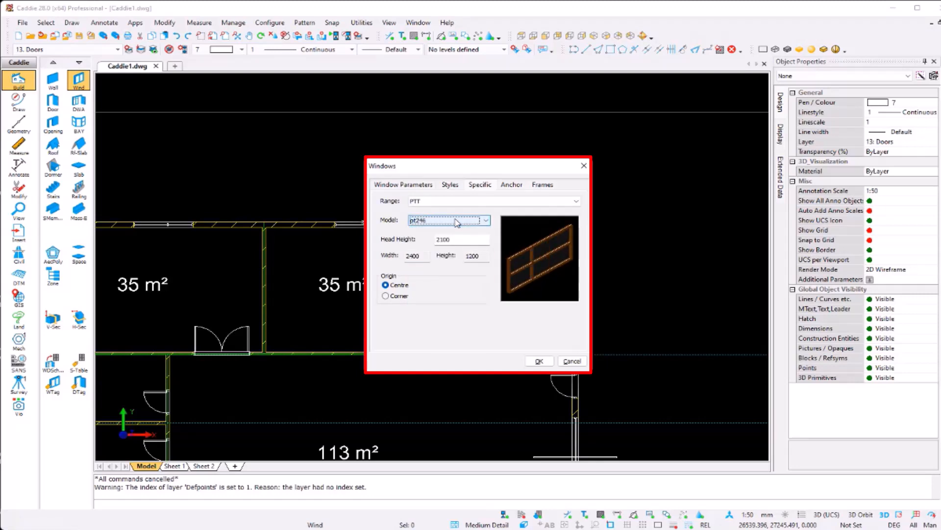
{"action": "scroll", "coordinate": [457, 222], "scroll_direction": "down", "scroll_amount": 4}
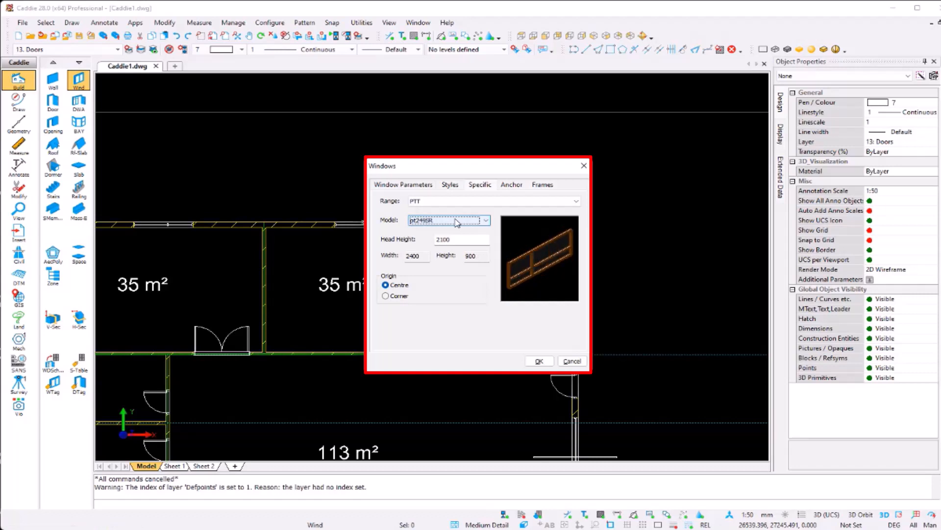
{"action": "scroll", "coordinate": [456, 221], "scroll_direction": "down", "scroll_amount": 4}
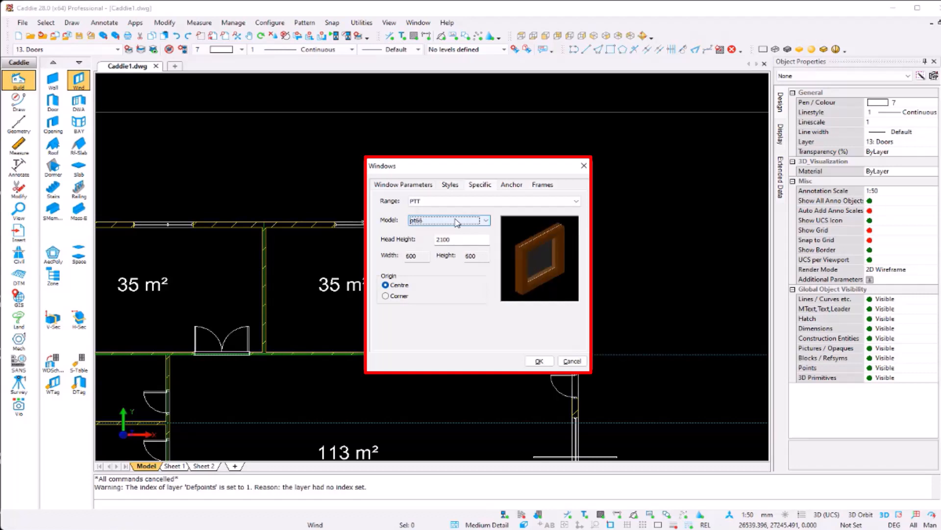
{"action": "scroll", "coordinate": [456, 222], "scroll_direction": "down", "scroll_amount": 2}
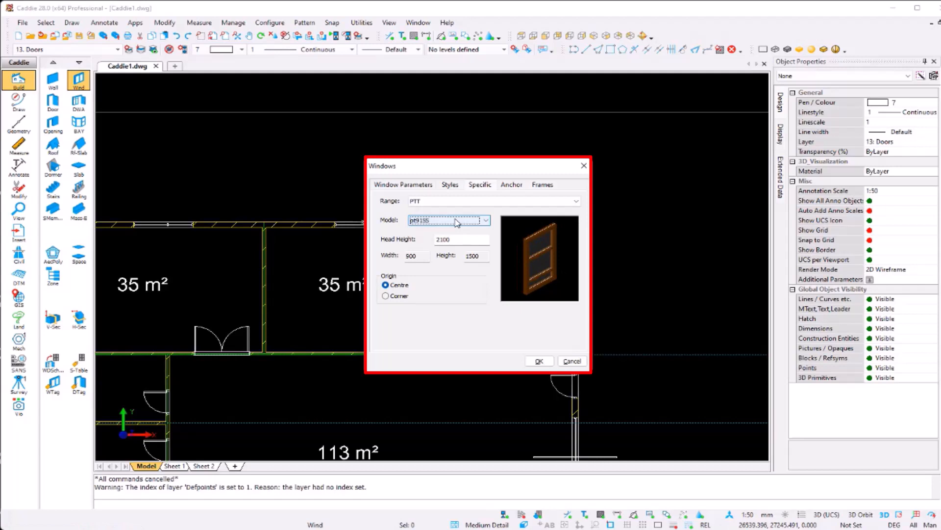
{"action": "left_click", "coordinate": [540, 362]}
Place the narrow window near the middle of the upper outer wall of the 12 m² room and end window placement
{"action": "left_click", "coordinate": [503, 220]}
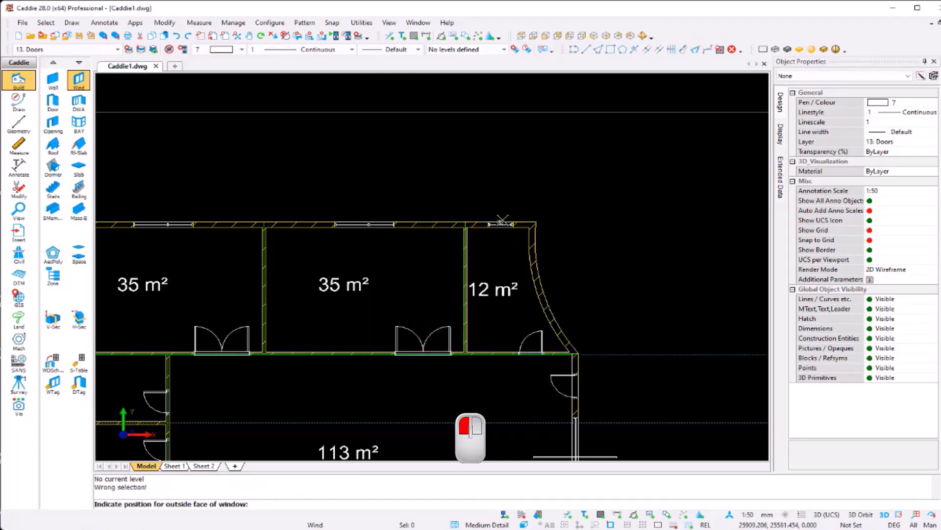
{"action": "scroll", "coordinate": [506, 276], "scroll_direction": "down", "scroll_amount": 3}
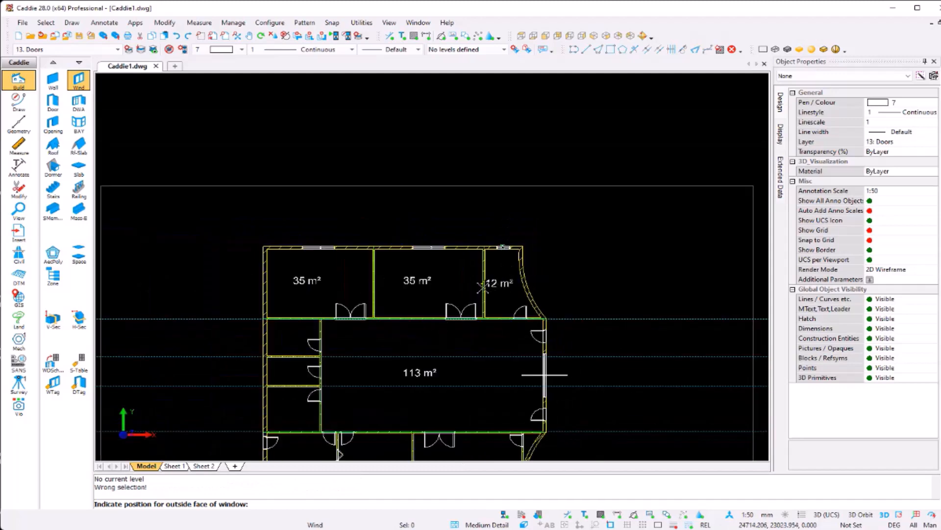
{"action": "key", "text": "Escape"}
Check the style and dimensions of the window beside the outer door of the middle 24 m² room, and deselect it
{"action": "middle_click_drag", "start_coordinate": [312, 304], "coordinate": [385, 210]}
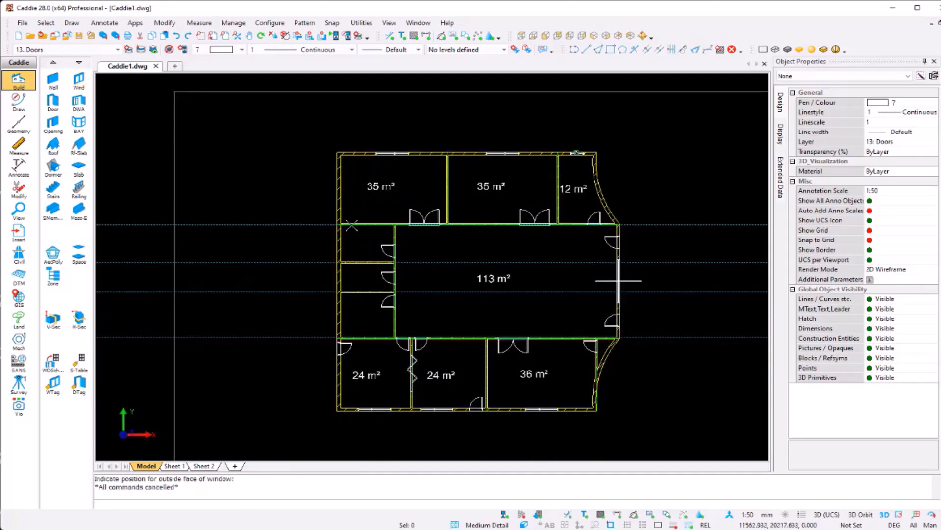
{"action": "left_click", "coordinate": [437, 408]}
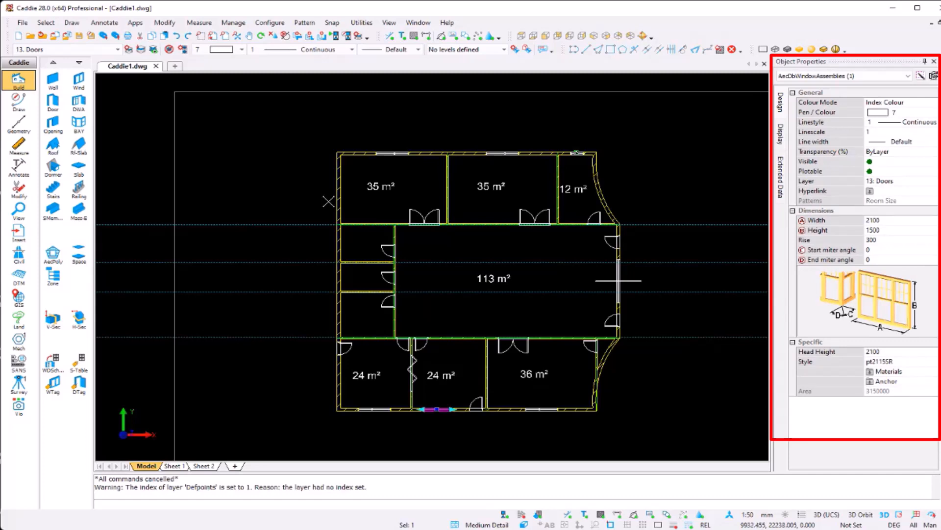
{"action": "key", "text": "Escape"}
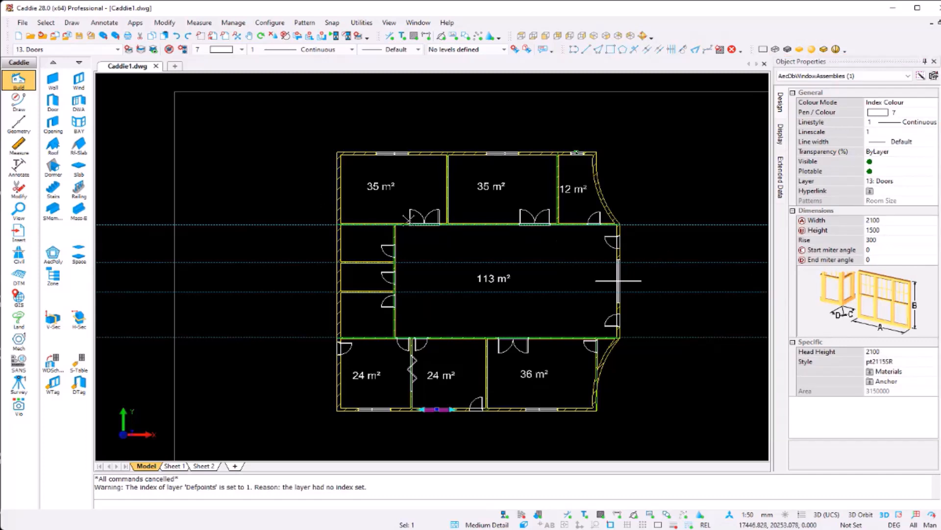
Start a new window with the PTT model ptt2115SR, 2100 mm wide and 1500 mm high
{"action": "left_click", "coordinate": [79, 80]}
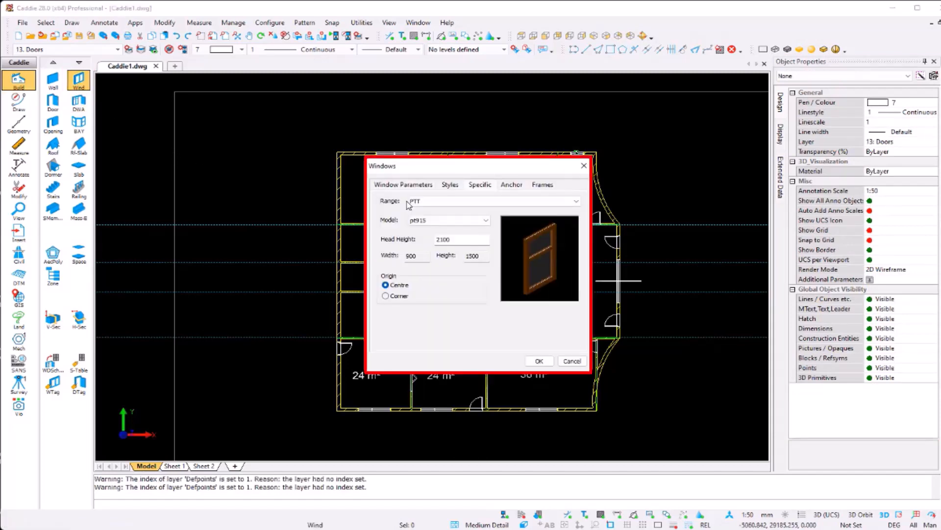
{"action": "left_click", "coordinate": [446, 221]}
{"action": "scroll", "coordinate": [447, 286], "scroll_direction": "down", "scroll_amount": 5}
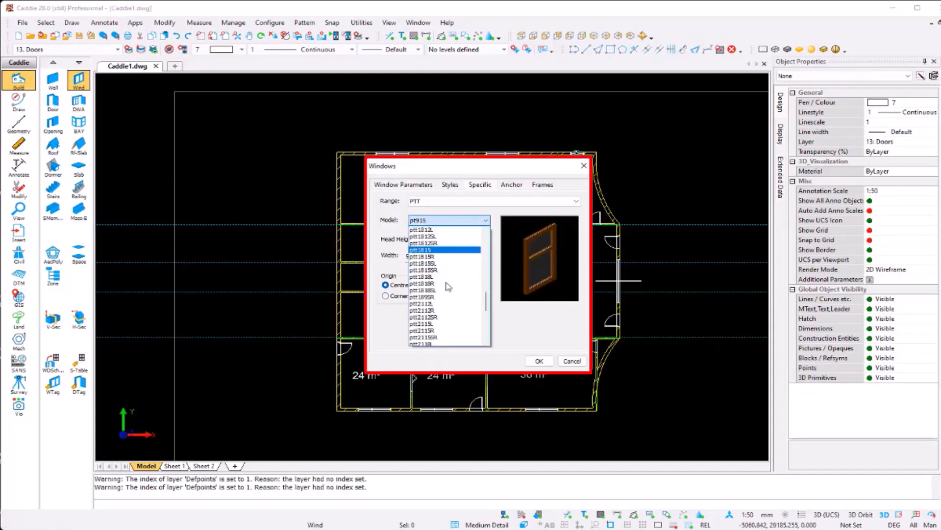
{"action": "left_click", "coordinate": [444, 304]}
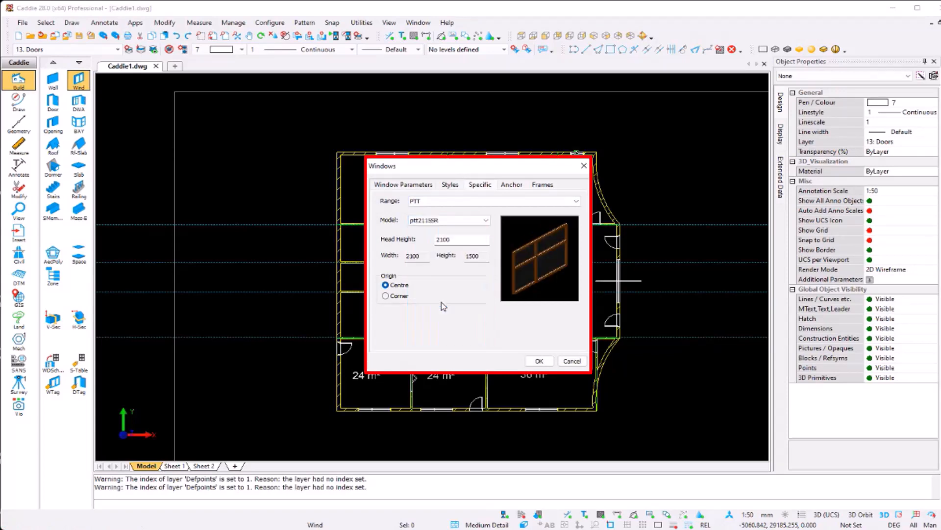
{"action": "left_click", "coordinate": [539, 361]}
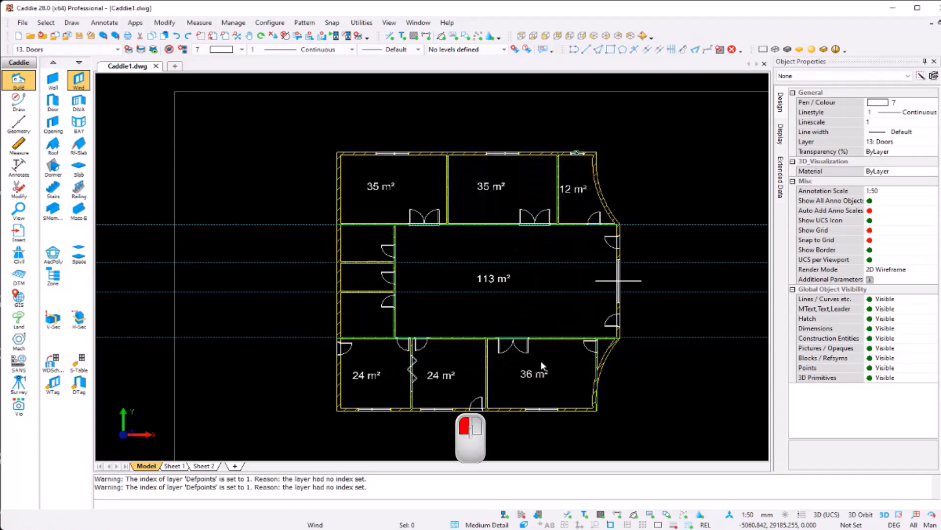
Place a window in the left outer wall of the upper 35 m² room and of the lower 24 m² room, and end placement
{"action": "left_click", "coordinate": [333, 189]}
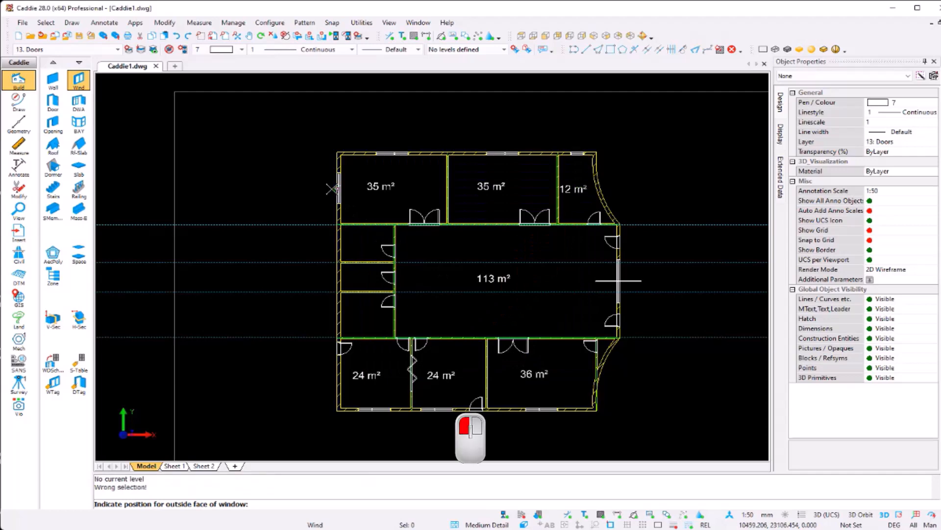
{"action": "left_click", "coordinate": [332, 377]}
{"action": "key", "text": "Escape"}
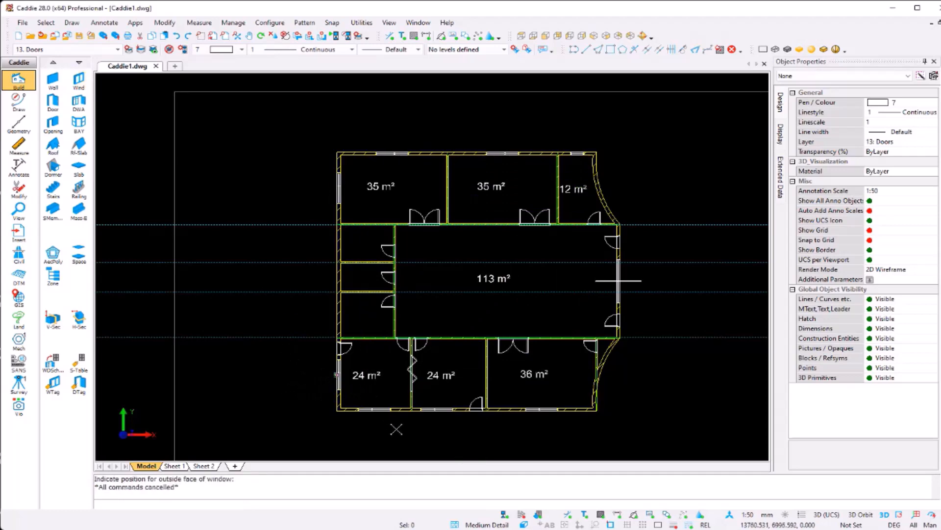
Examine the corner with the new side-wall windows in a 3D view, and return to the plan view
{"action": "mouse_move", "coordinate": [402, 379]}
{"action": "middle_mouse_down", "text": "shift"}
{"action": "mouse_move", "coordinate": [399, 343]}
{"action": "mouse_move", "coordinate": [412, 334]}
{"action": "middle_mouse_up", "text": "shift"}
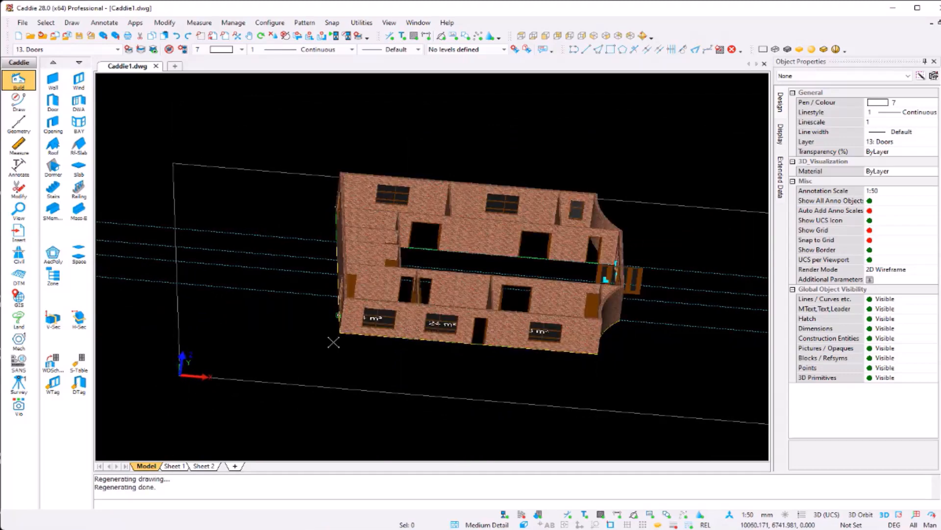
{"action": "middle_click_drag", "start_coordinate": [334, 343], "coordinate": [478, 364], "text": "shift"}
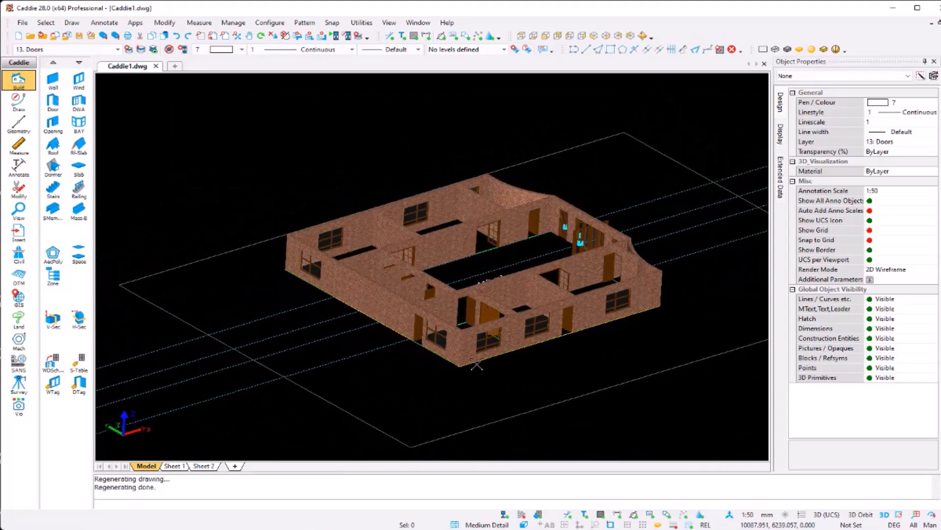
{"action": "scroll", "coordinate": [475, 345], "scroll_direction": "up", "scroll_amount": 5}
{"action": "scroll", "coordinate": [555, 255], "scroll_direction": "up", "scroll_amount": 2}
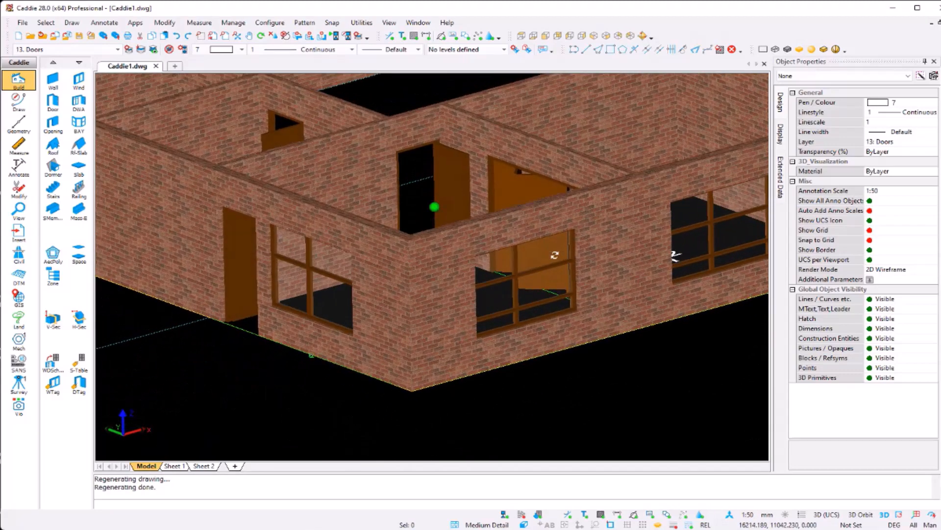
{"action": "scroll", "coordinate": [404, 284], "scroll_direction": "up", "scroll_amount": 2}
{"action": "scroll", "coordinate": [407, 281], "scroll_direction": "down", "scroll_amount": 3}
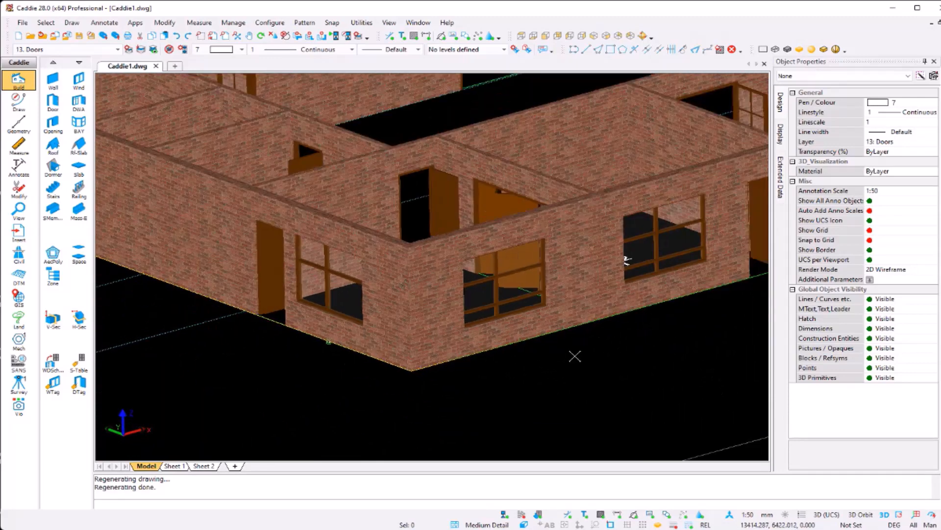
{"action": "key", "text": "t"}
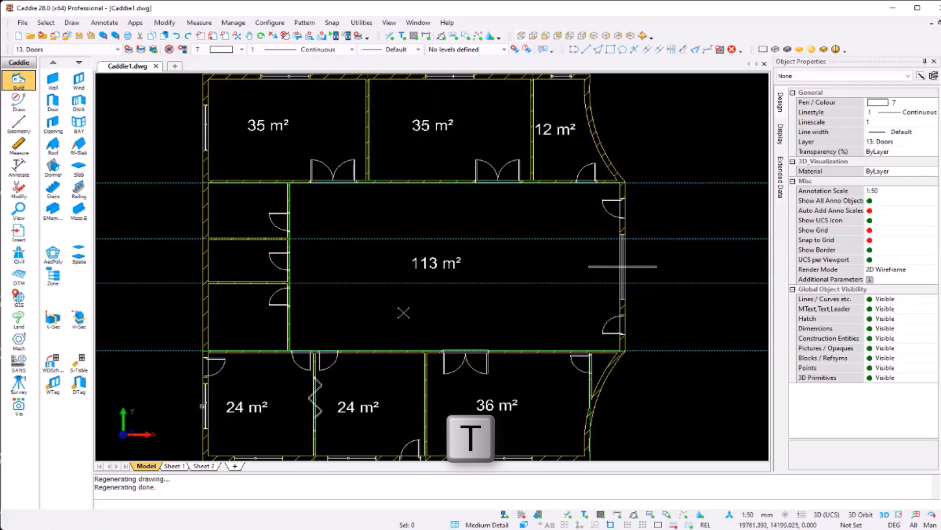
Start a new window for the small side rooms with the PTT model ptt918, 1800 mm high
{"action": "scroll", "coordinate": [301, 226], "scroll_direction": "up", "scroll_amount": 1}
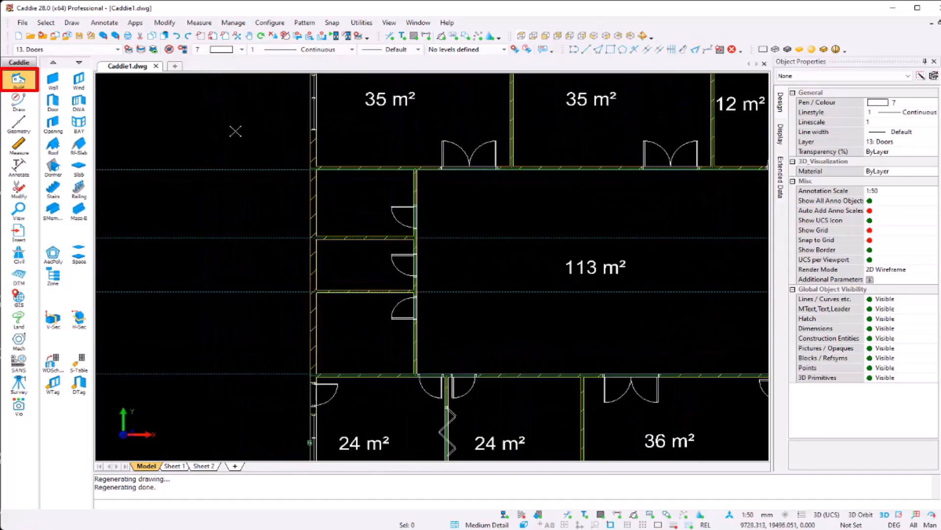
{"action": "left_click", "coordinate": [79, 80]}
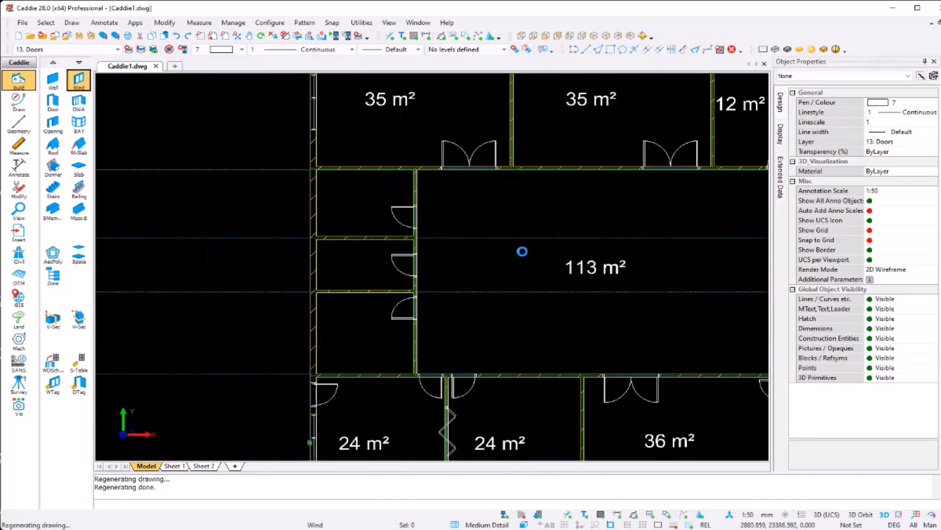
{"action": "left_click", "coordinate": [438, 219]}
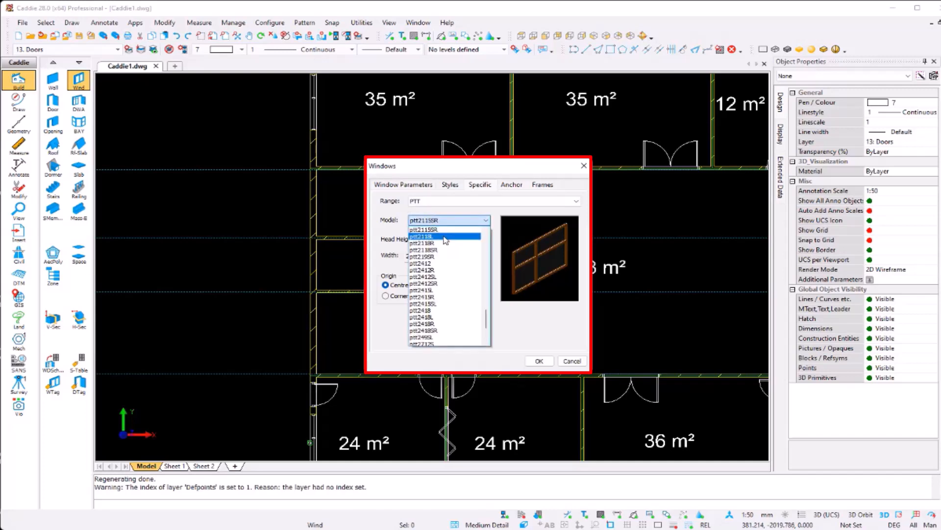
{"action": "key", "text": "Down"}
{"action": "key", "text": "Down"}
{"action": "key", "text": "Down"}
{"action": "key", "text": "Down"}
{"action": "key", "text": "Down"}
{"action": "key", "text": "Down"}
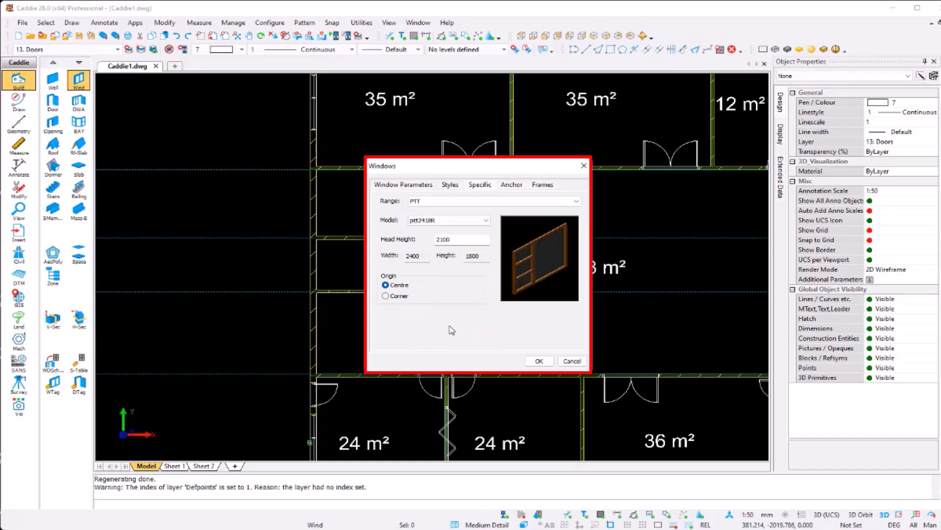
{"action": "key", "text": "Down"}
{"action": "key", "text": "Down"}
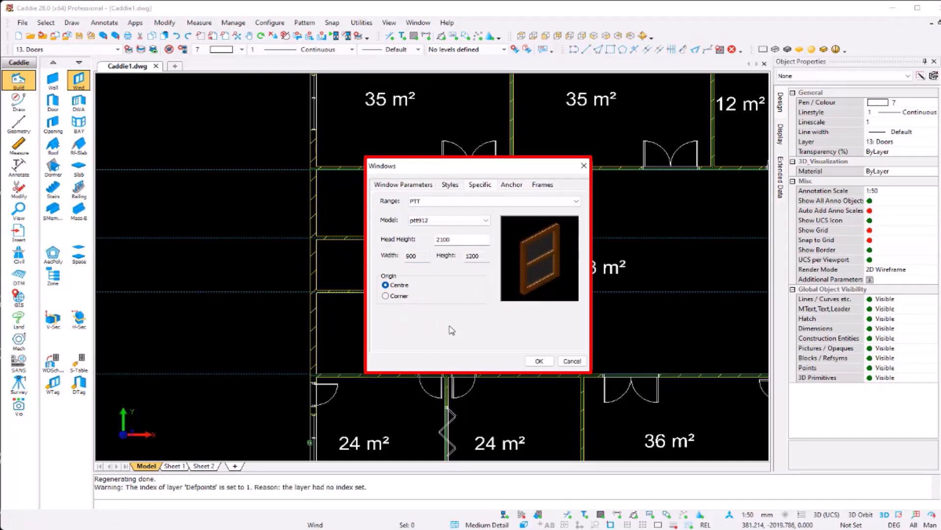
{"action": "key", "text": "Down"}
{"action": "key", "text": "Down"}
{"action": "key", "text": "Down"}
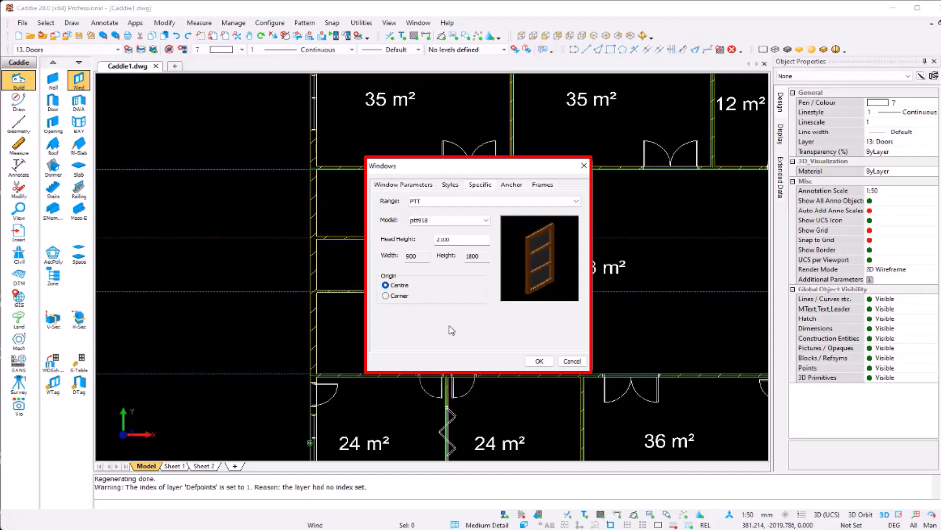
{"action": "left_click", "coordinate": [539, 361]}
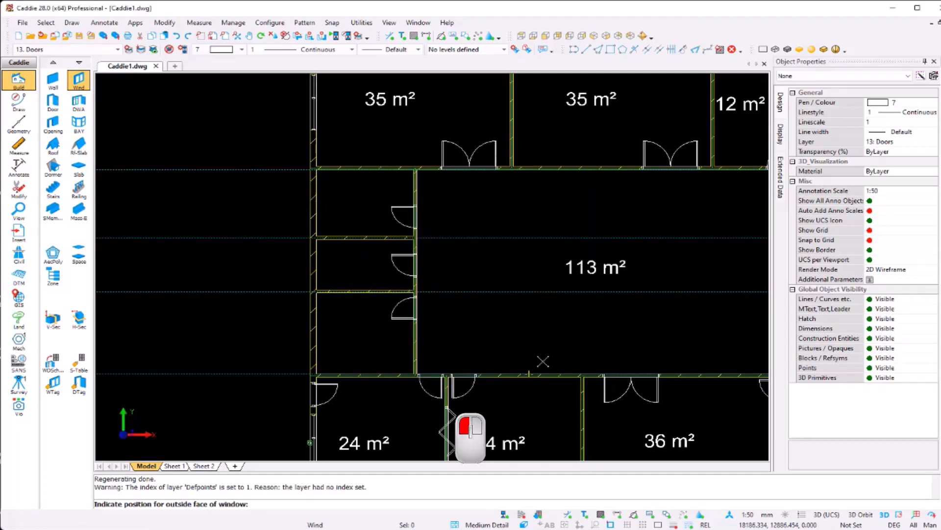
Place one window in the left outer wall of each of the three small side rooms and end placement
{"action": "left_click", "coordinate": [305, 325]}
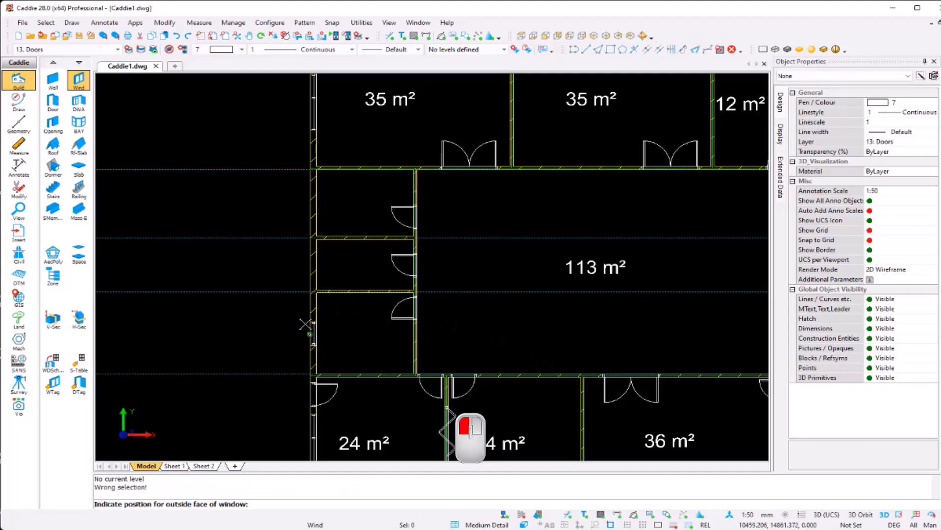
{"action": "left_click", "coordinate": [303, 256]}
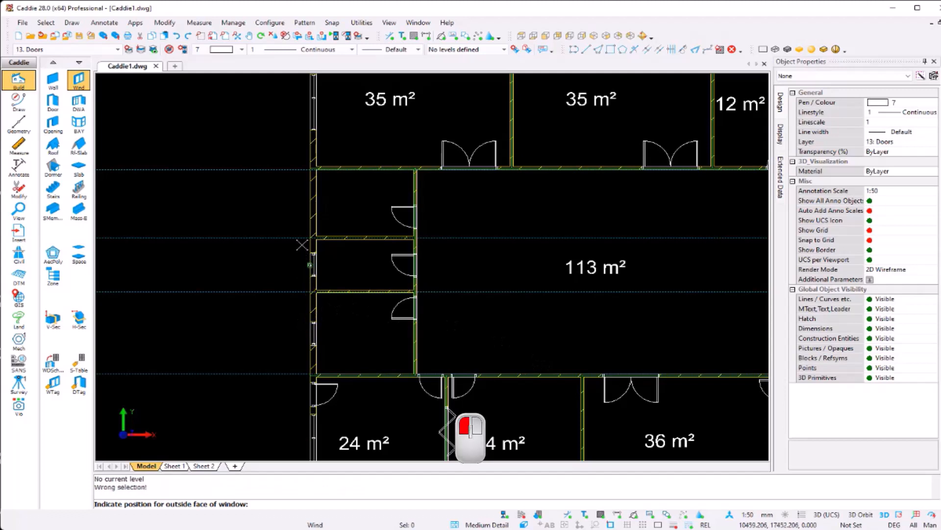
{"action": "left_click", "coordinate": [300, 203]}
{"action": "scroll", "coordinate": [290, 344], "scroll_direction": "up", "scroll_amount": 3}
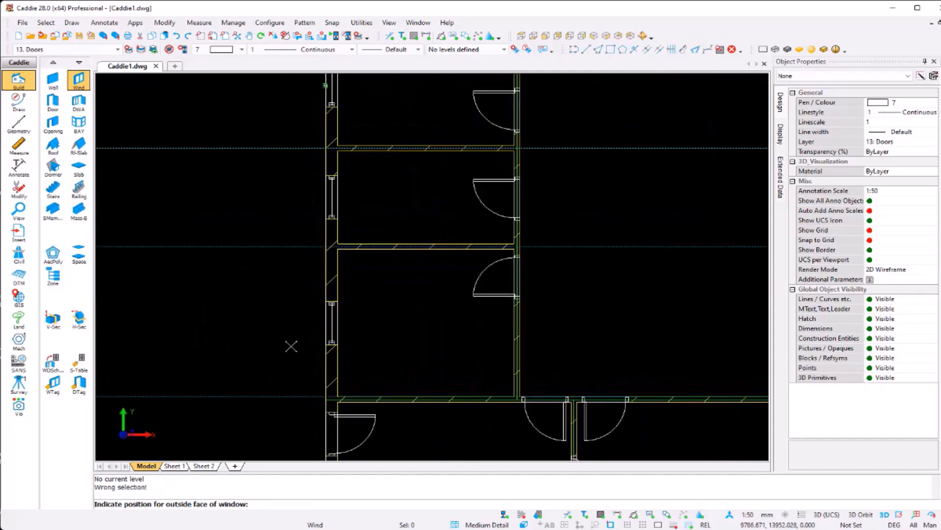
{"action": "key", "text": "Escape"}
Move the window of the lowest small side room down along the outer wall, closer to the room's lower corner
{"action": "scroll", "coordinate": [316, 332], "scroll_direction": "up", "scroll_amount": 3}
{"action": "left_click", "coordinate": [344, 332]}
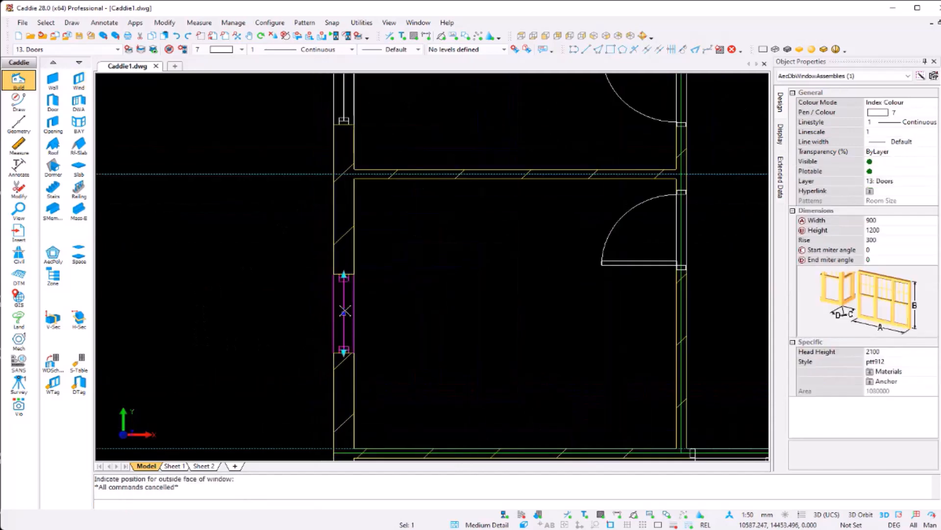
{"action": "left_click", "coordinate": [345, 311]}
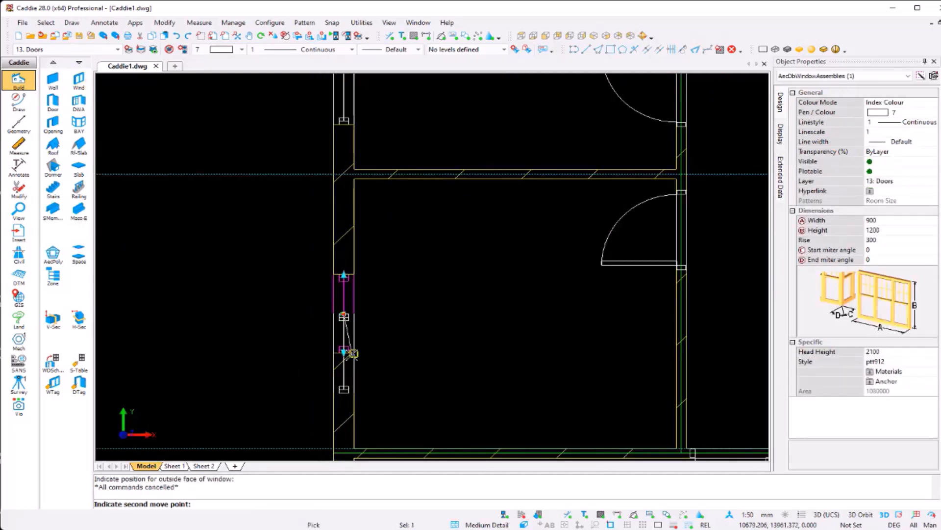
{"action": "left_click", "coordinate": [348, 368]}
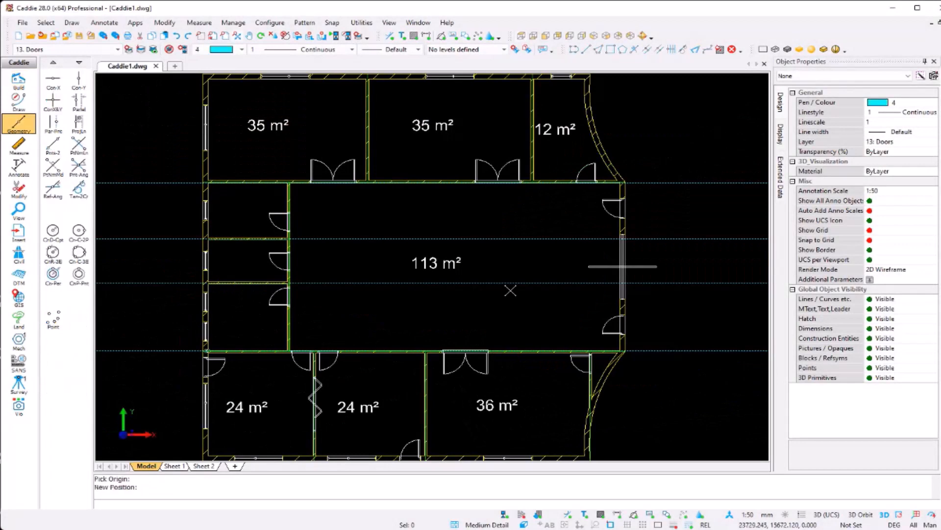
Select the four horizontal construction lines running through the floor plan with a crossing rectangle and delete them
{"action": "scroll", "coordinate": [510, 290], "scroll_direction": "down", "scroll_amount": 2}
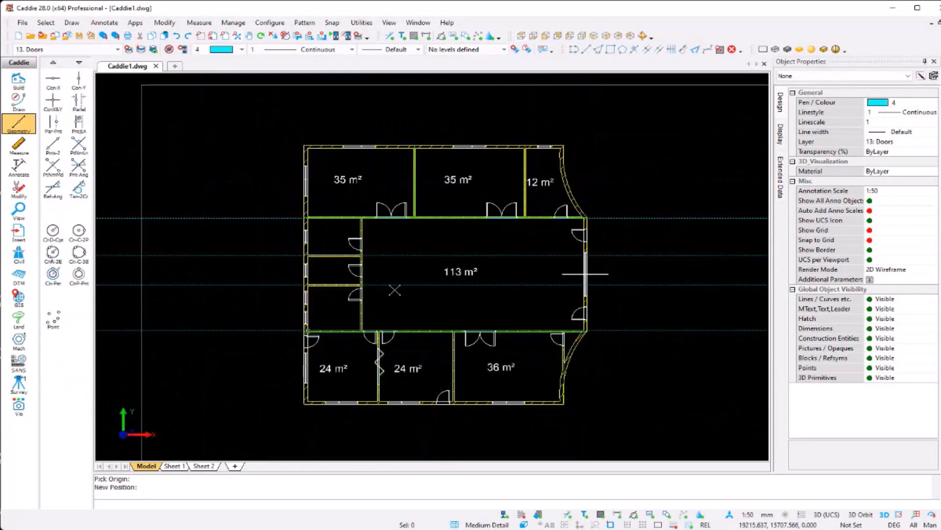
{"action": "left_click", "coordinate": [225, 174]}
{"action": "left_click", "coordinate": [173, 405]}
{"action": "key", "text": "Delete"}
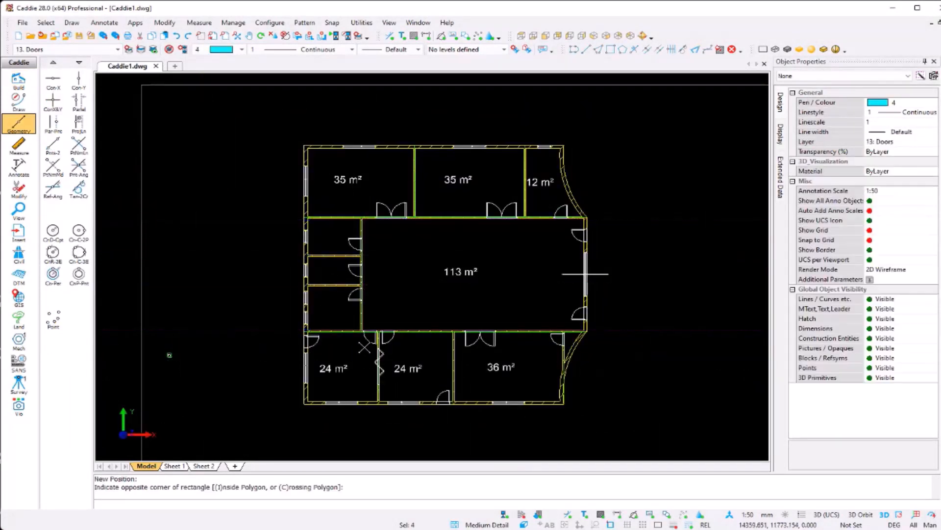
Open the Catalogue beside the whole floor plan and choose the option to download additional catalogues
{"action": "scroll", "coordinate": [336, 271], "scroll_direction": "up", "scroll_amount": 3}
{"action": "scroll", "coordinate": [336, 270], "scroll_direction": "down", "scroll_amount": 2}
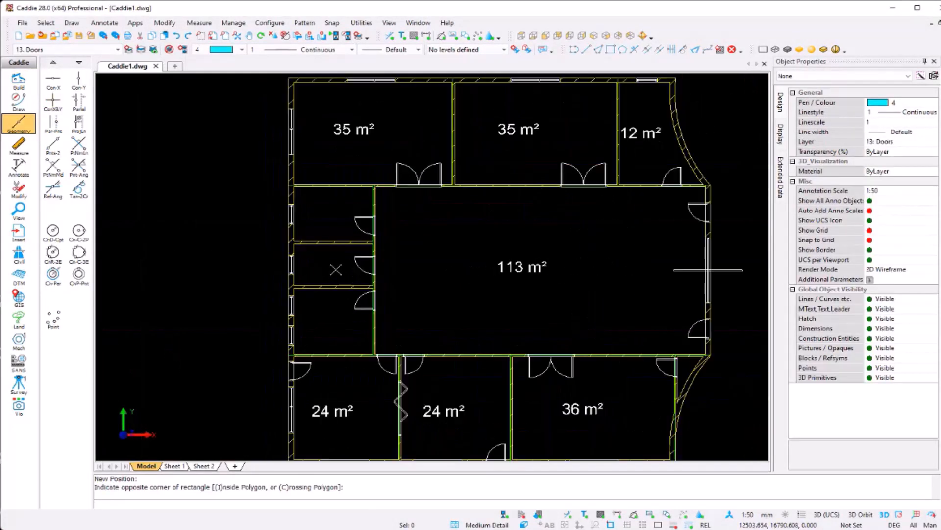
{"action": "scroll", "coordinate": [389, 267], "scroll_direction": "down", "scroll_amount": 1}
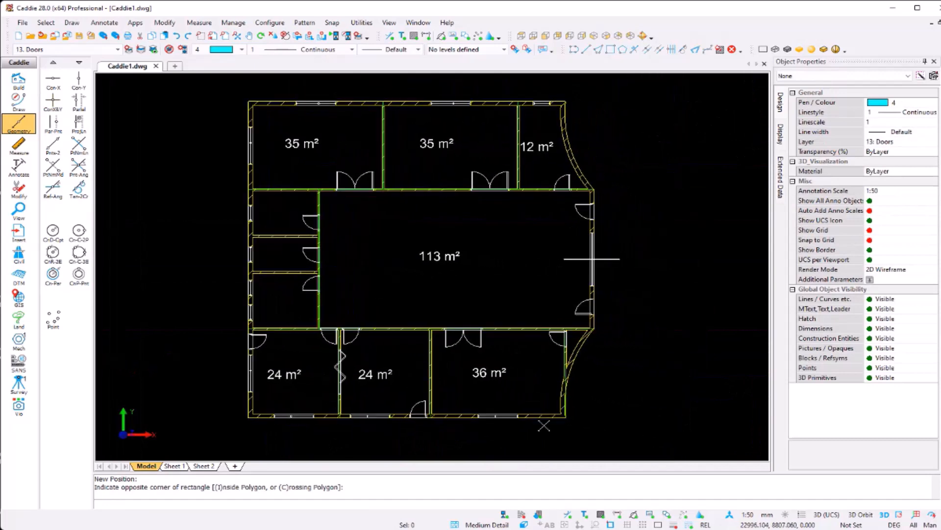
{"action": "left_click", "coordinate": [522, 514]}
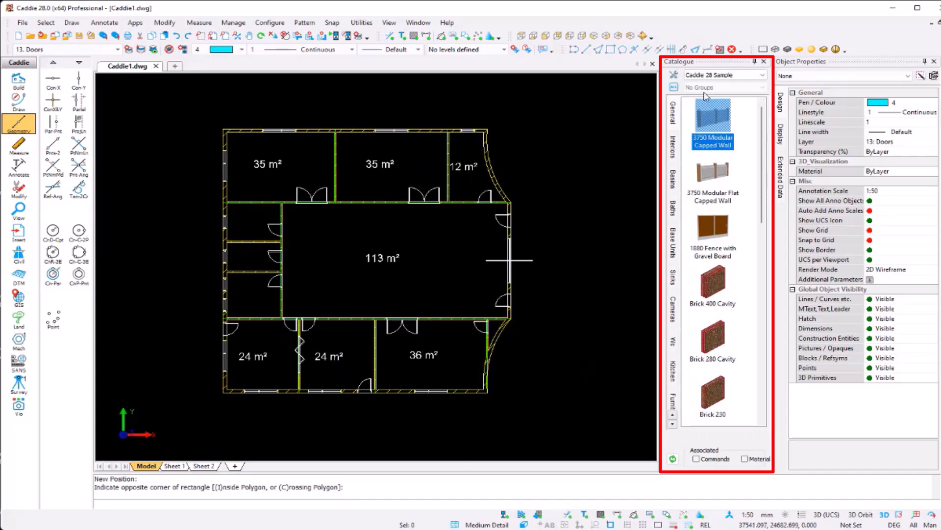
{"action": "left_click", "coordinate": [724, 76]}
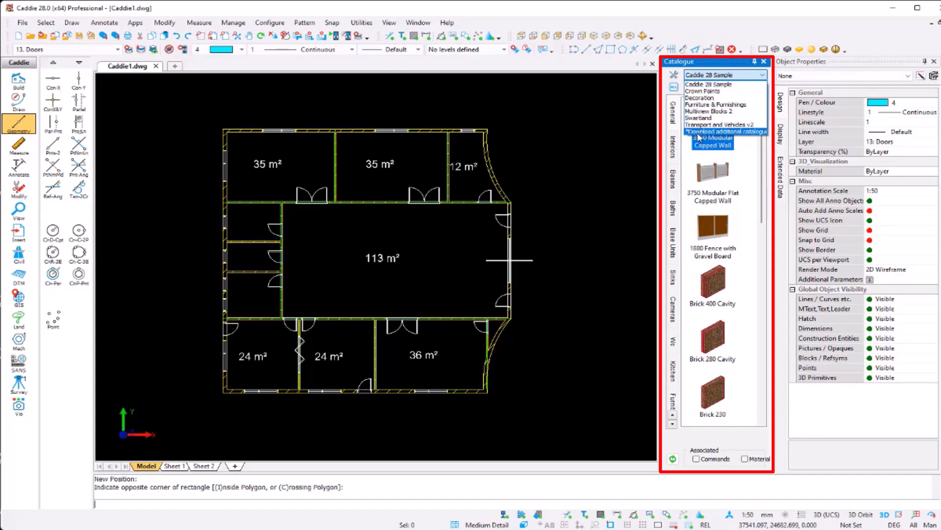
{"action": "left_click", "coordinate": [749, 132]}
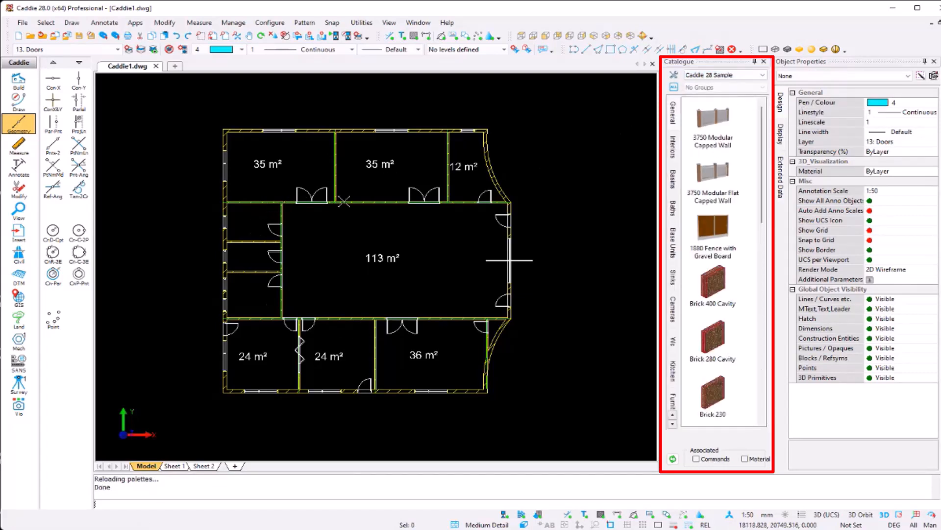
Browse the Basins, Baths, Wc, Kitchen and Furniture blocks of the Caddie 28 Sample catalogue
{"action": "left_click", "coordinate": [674, 183]}
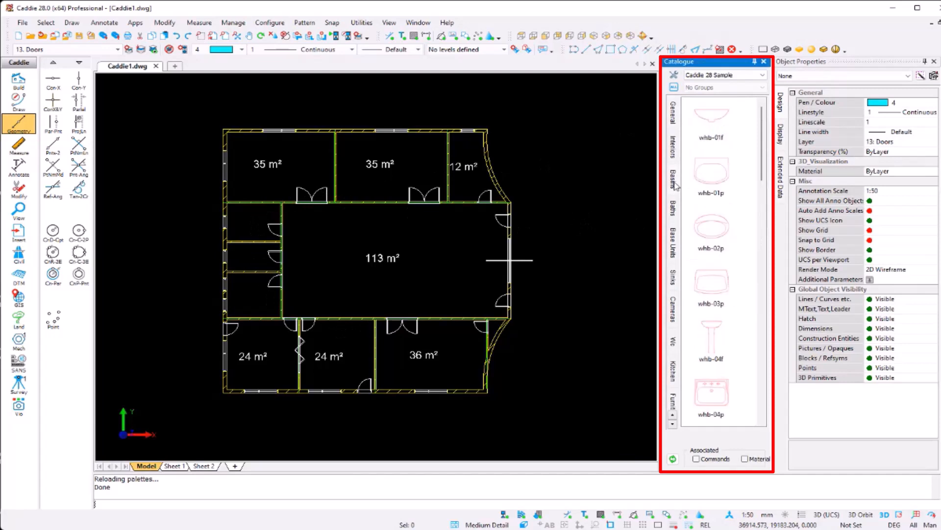
{"action": "left_click", "coordinate": [674, 208]}
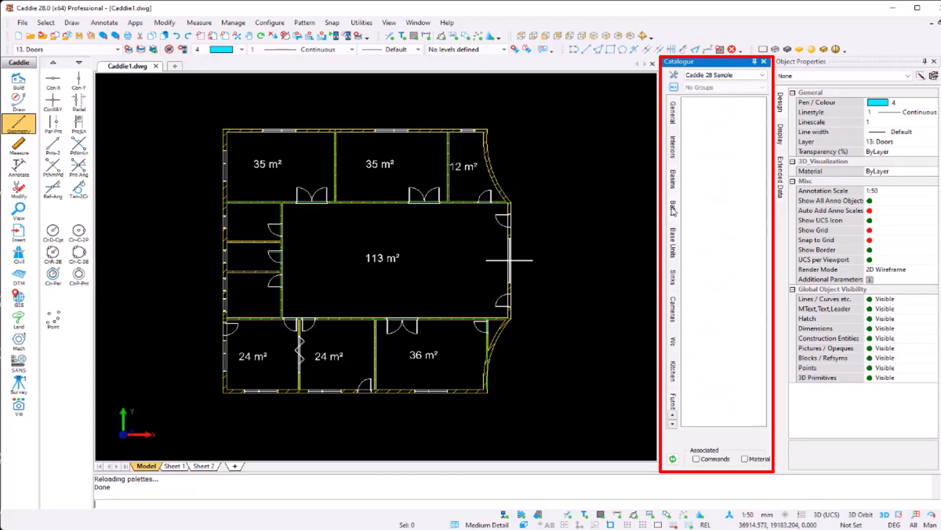
{"action": "left_click", "coordinate": [676, 346]}
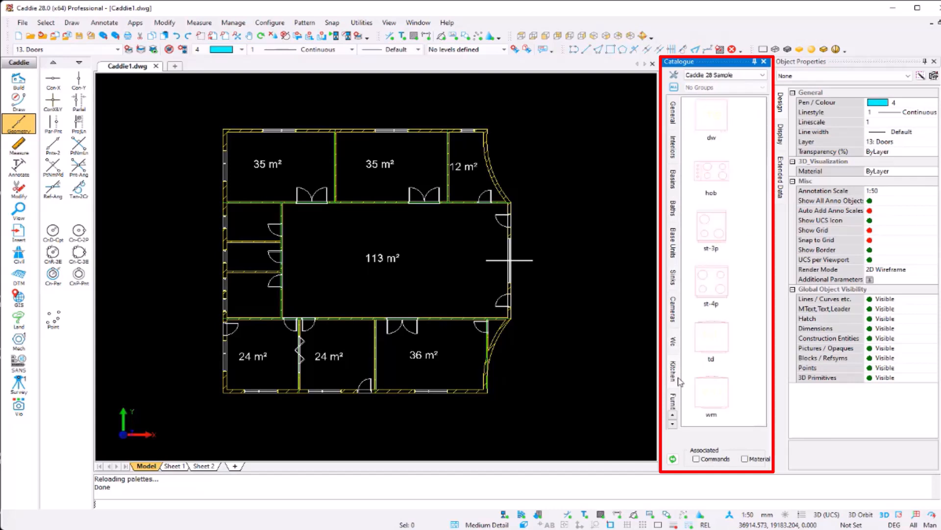
{"action": "left_click", "coordinate": [673, 401]}
{"action": "left_click", "coordinate": [712, 196]}
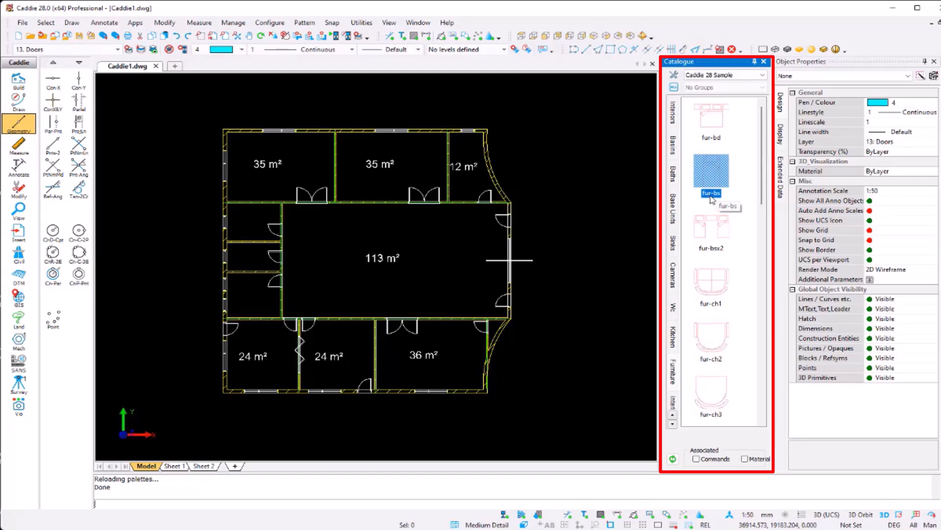
Find the wc-02p block among the Wc items of the Caddie 28 Sample catalogue and start inserting it
{"action": "scroll", "coordinate": [214, 245], "scroll_direction": "up", "scroll_amount": 5}
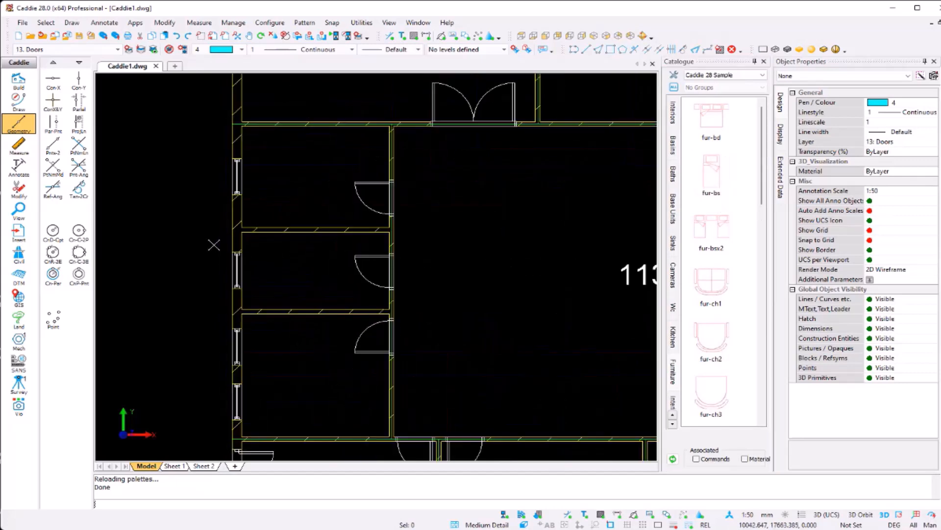
{"action": "middle_click_drag", "start_coordinate": [276, 249], "coordinate": [337, 239]}
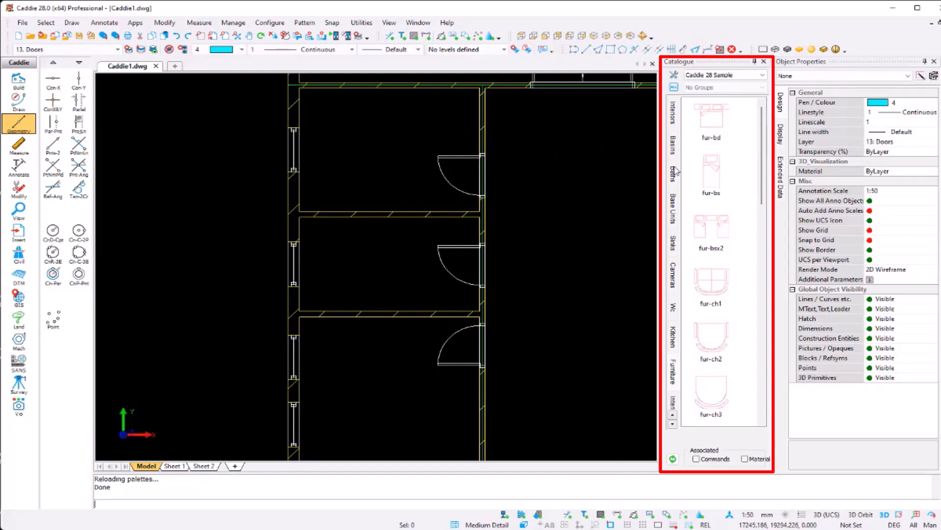
{"action": "left_click", "coordinate": [673, 424]}
{"action": "left_click", "coordinate": [675, 278]}
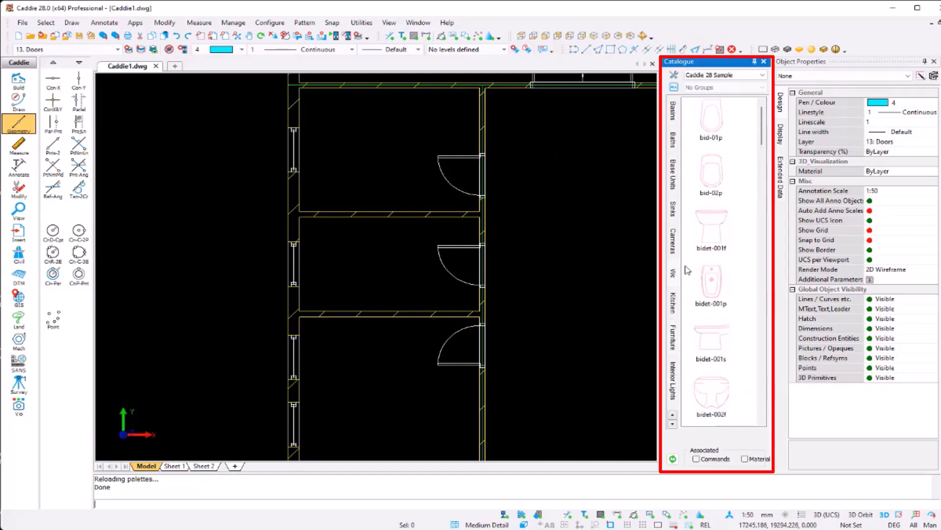
{"action": "scroll", "coordinate": [735, 130], "scroll_direction": "down", "scroll_amount": 3}
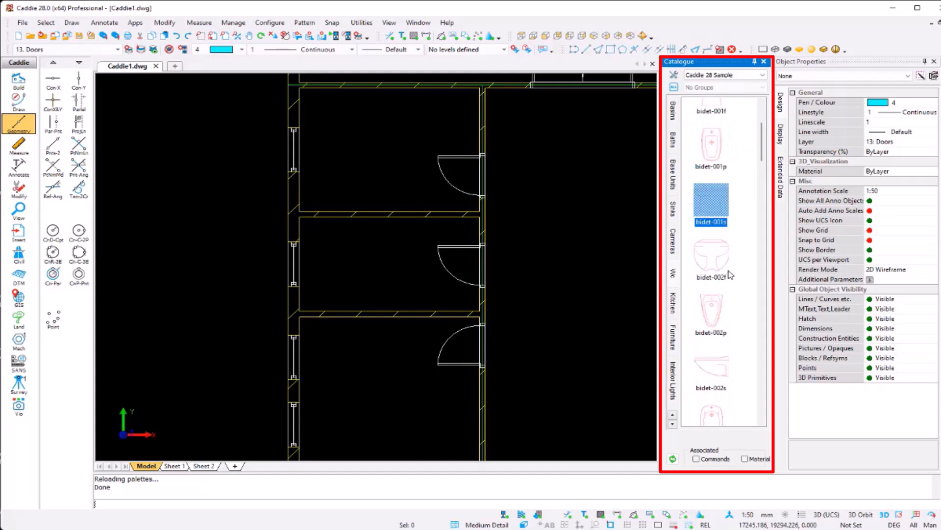
{"action": "scroll", "coordinate": [736, 234], "scroll_direction": "down", "scroll_amount": 5}
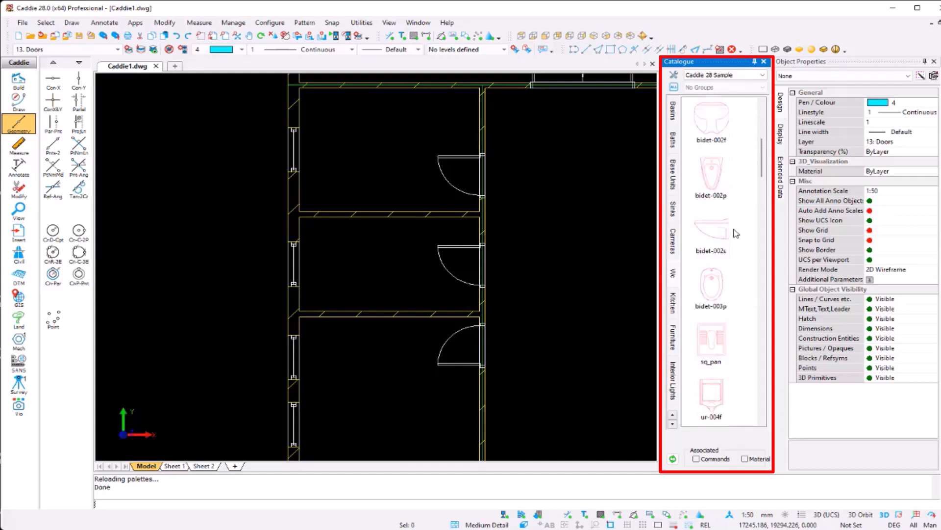
{"action": "scroll", "coordinate": [735, 233], "scroll_direction": "down", "scroll_amount": 7}
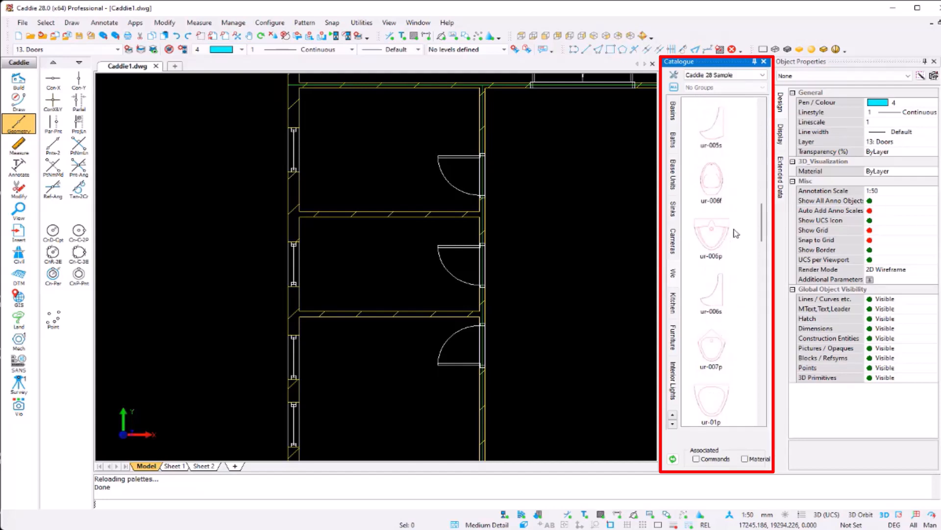
{"action": "scroll", "coordinate": [735, 233], "scroll_direction": "down", "scroll_amount": 5}
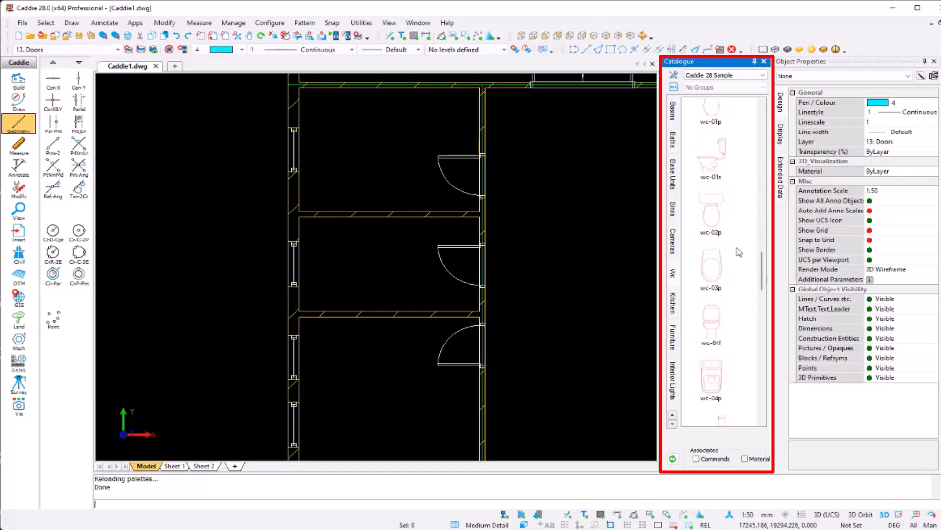
{"action": "left_click", "coordinate": [712, 217]}
{"action": "mouse_move", "coordinate": [715, 206]}
{"action": "left_mouse_down"}
{"action": "mouse_move", "coordinate": [564, 226]}
{"action": "mouse_move", "coordinate": [549, 204]}
{"action": "left_mouse_up"}
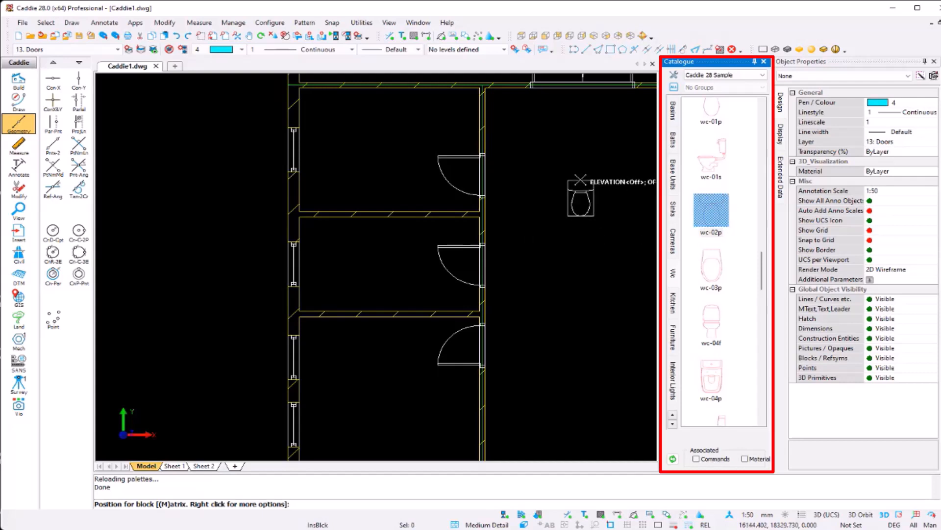
Place two wc-02p toilets side by side against the upper wall of the uppermost small side room and end insertion
{"action": "middle_click_drag", "start_coordinate": [581, 180], "coordinate": [548, 237]}
{"action": "key", "text": "f"}
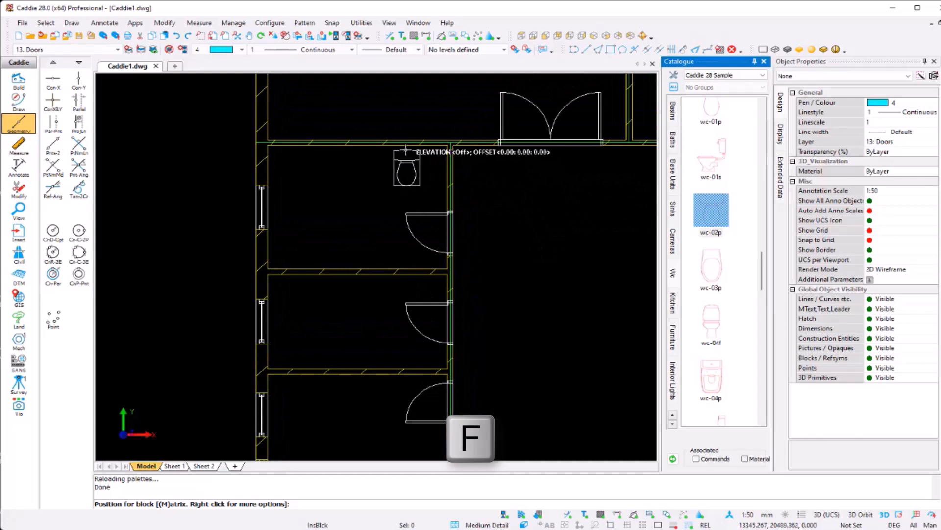
{"action": "left_click", "coordinate": [405, 148]}
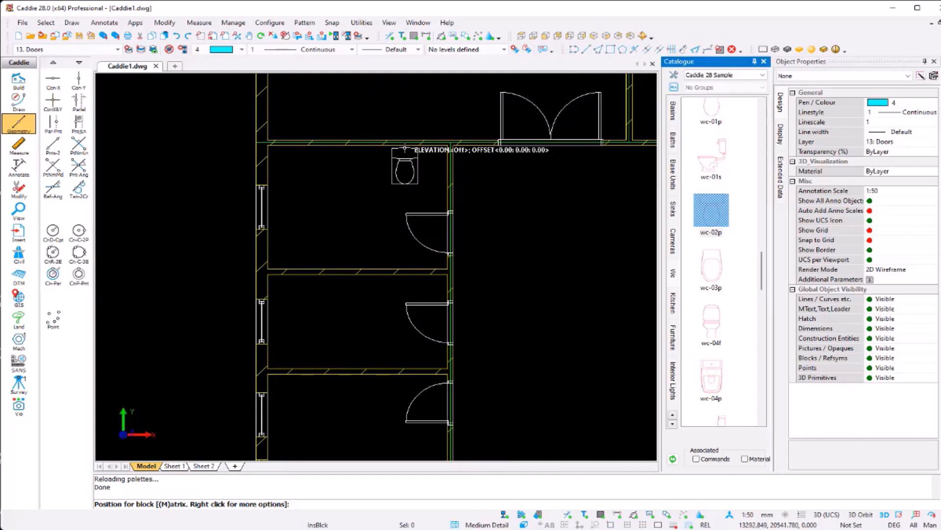
{"action": "left_click", "coordinate": [357, 148]}
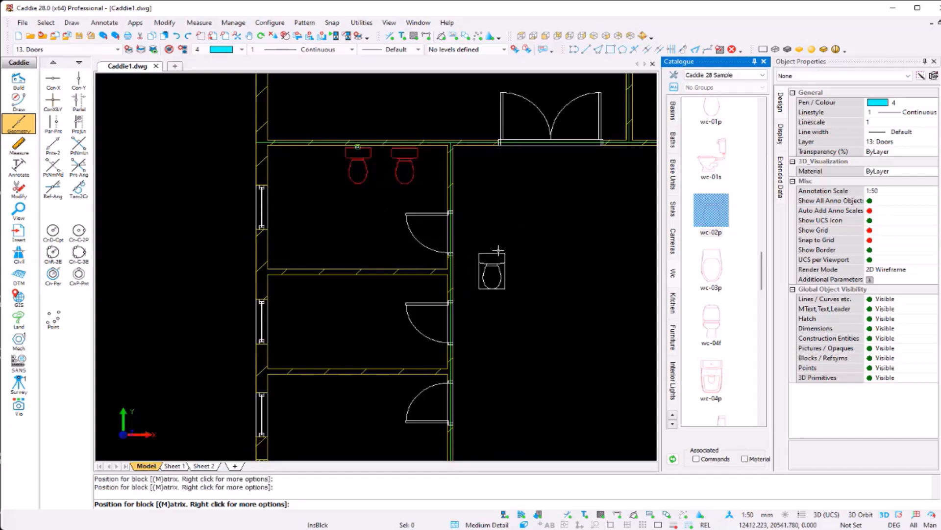
{"action": "key", "text": "Escape"}
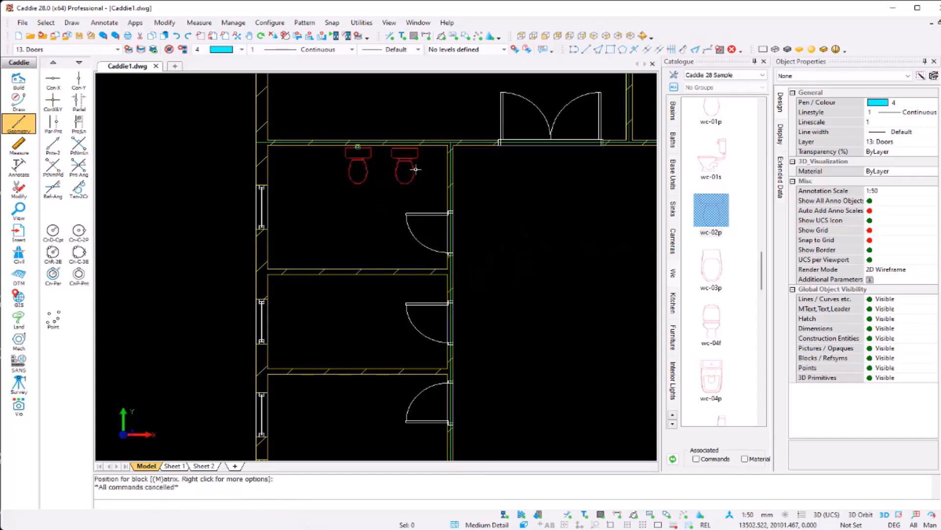
Insert the ur-006p urinal from the Wc blocks against the same upper wall, to the left of the two toilets
{"action": "scroll", "coordinate": [709, 272], "scroll_direction": "up", "scroll_amount": 3}
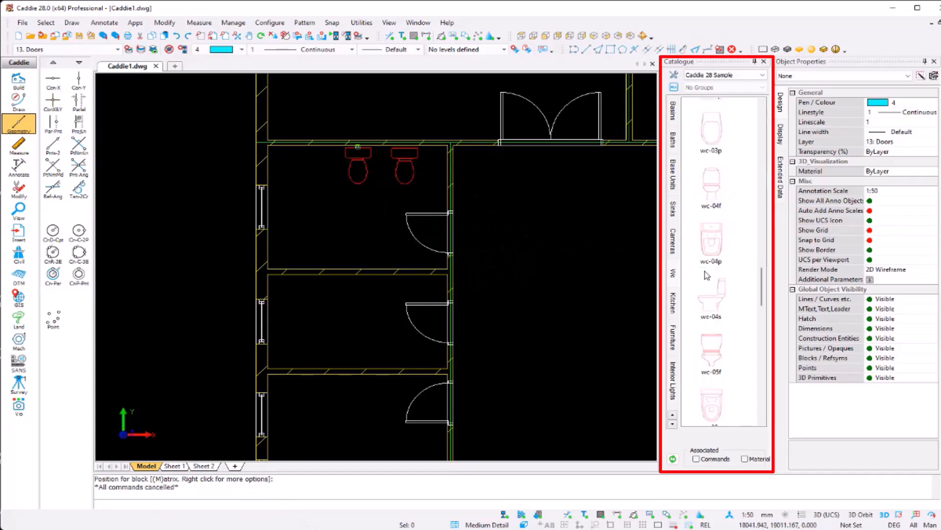
{"action": "scroll", "coordinate": [706, 276], "scroll_direction": "up", "scroll_amount": 3}
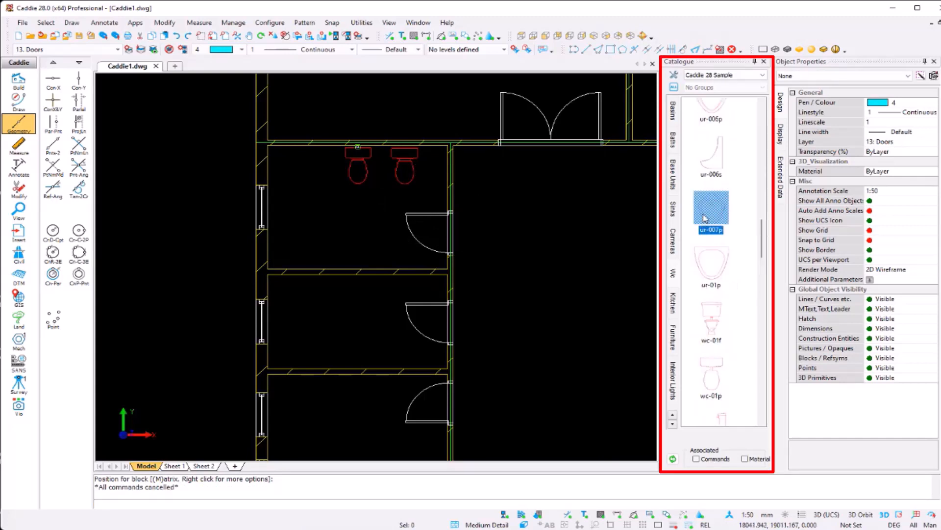
{"action": "left_click", "coordinate": [718, 222]}
{"action": "scroll", "coordinate": [717, 228], "scroll_direction": "up", "scroll_amount": 3}
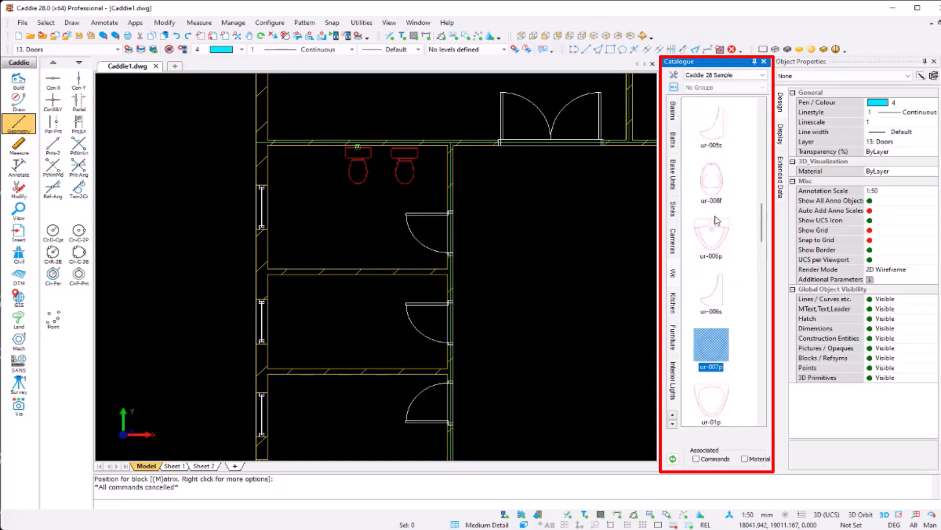
{"action": "left_click", "coordinate": [716, 238]}
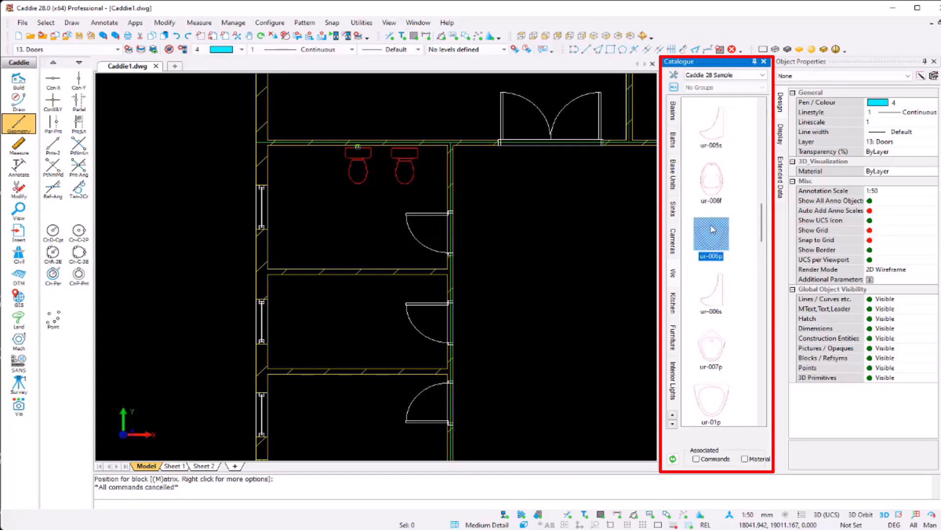
{"action": "mouse_move", "coordinate": [712, 229]}
{"action": "left_mouse_down"}
{"action": "mouse_move", "coordinate": [438, 225]}
{"action": "mouse_move", "coordinate": [296, 204]}
{"action": "left_mouse_up"}
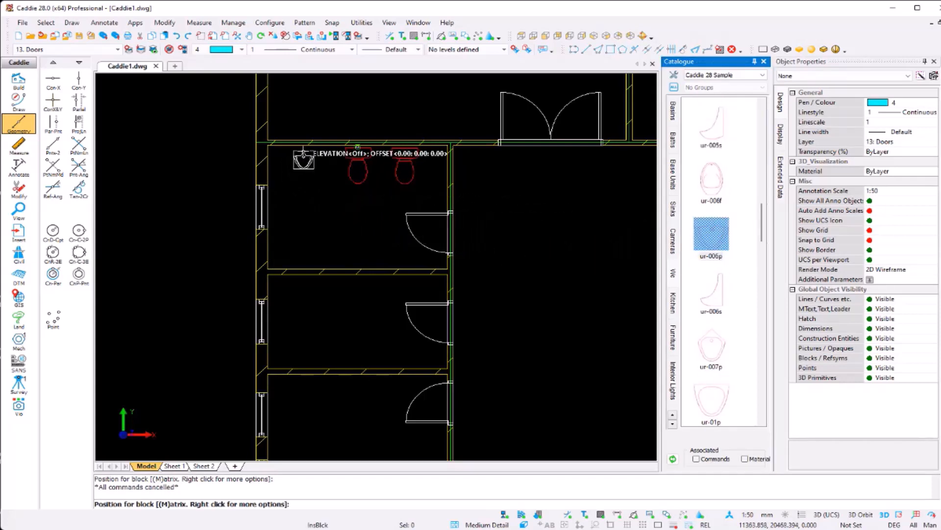
{"action": "left_click", "coordinate": [310, 150]}
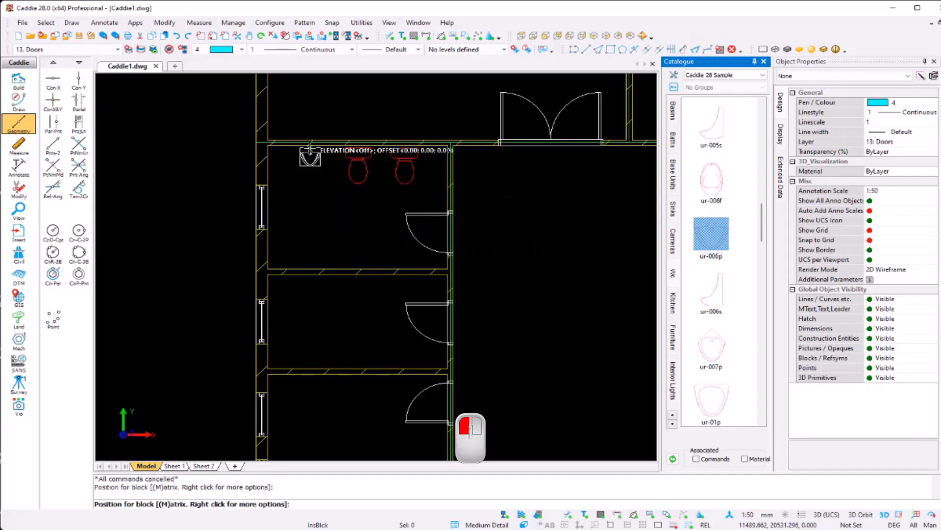
Rotate the ur-006p urinal 90° anticlockwise about the Z axis and place it on the room's window wall, just above the window
{"action": "scroll", "coordinate": [300, 152], "scroll_direction": "up", "scroll_amount": 4}
{"action": "right_click", "coordinate": [292, 211]}
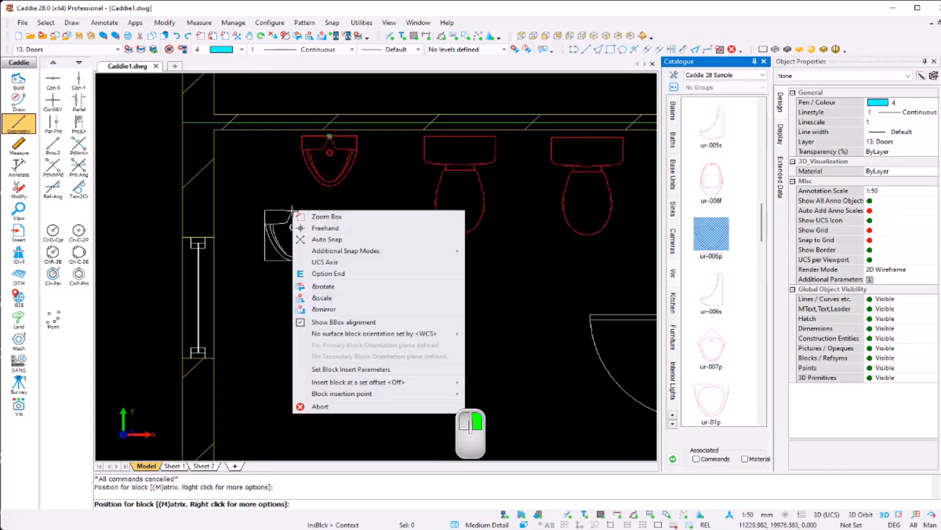
{"action": "left_click", "coordinate": [319, 285]}
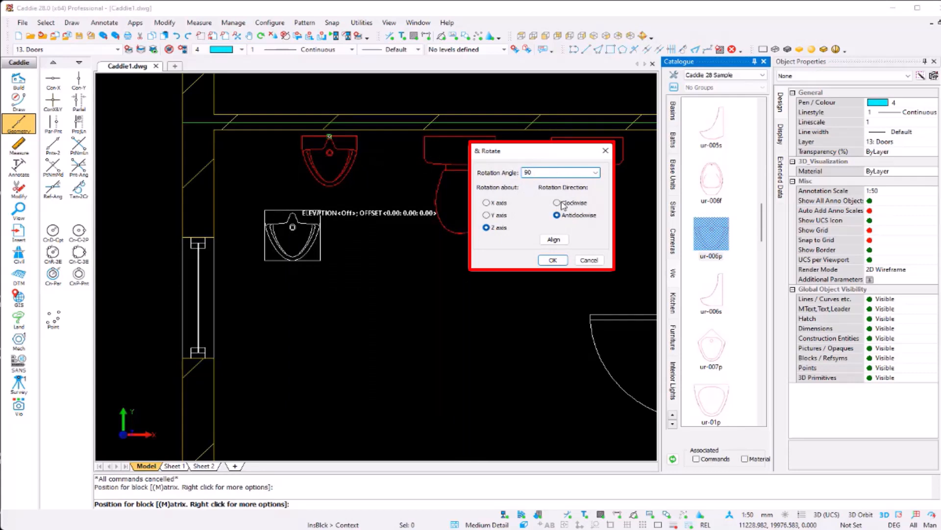
{"action": "left_click", "coordinate": [552, 260]}
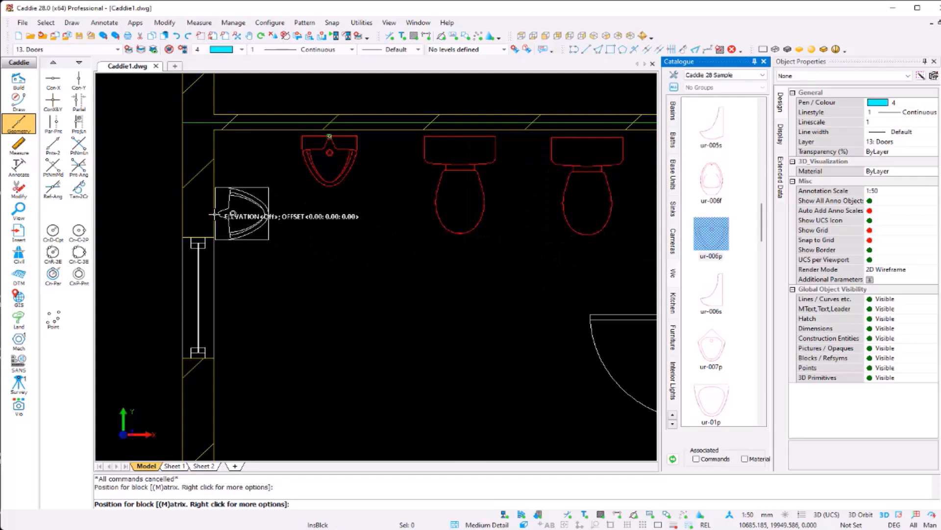
{"action": "left_click", "coordinate": [215, 215]}
{"action": "middle_click_drag", "start_coordinate": [291, 341], "coordinate": [337, 260]}
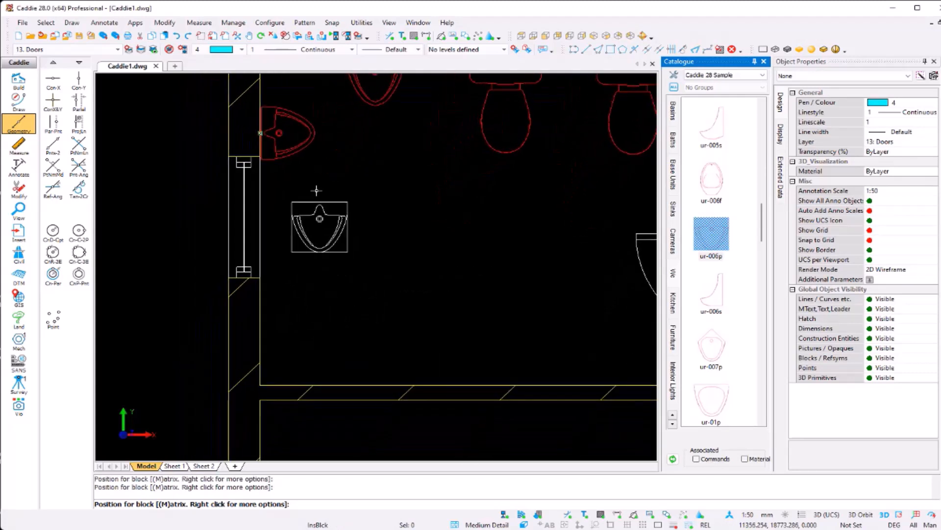
{"action": "key", "text": "Escape"}
Copy the rotated urinal straight down the same wall to a position below the window
{"action": "left_click", "coordinate": [288, 150]}
{"action": "key", "text": "ctrl+c"}
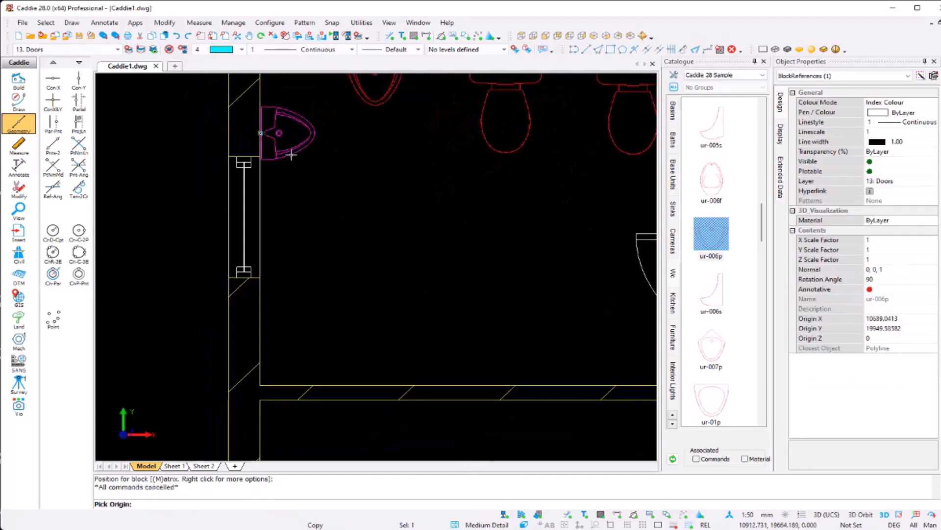
{"action": "left_click", "coordinate": [279, 133]}
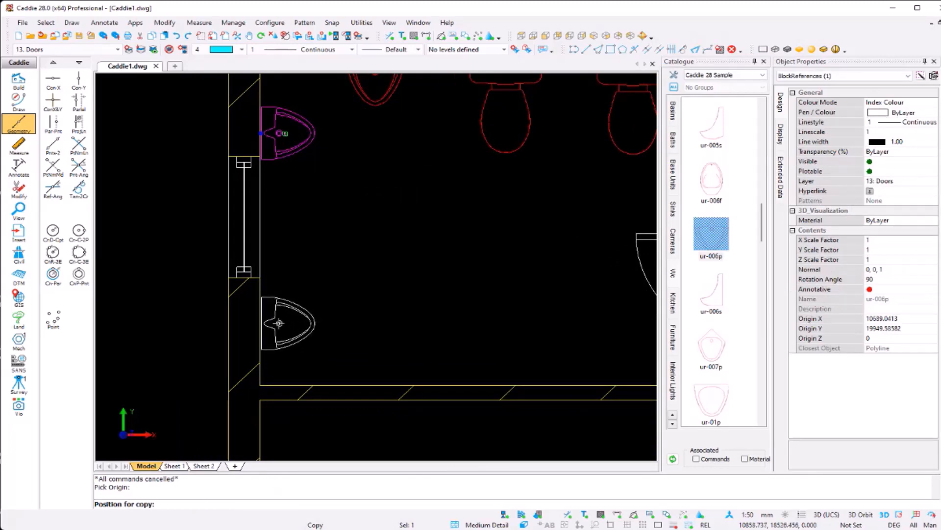
{"action": "left_click", "coordinate": [279, 324]}
{"action": "key", "text": "Escape"}
{"action": "scroll", "coordinate": [441, 246], "scroll_direction": "down", "scroll_amount": 2}
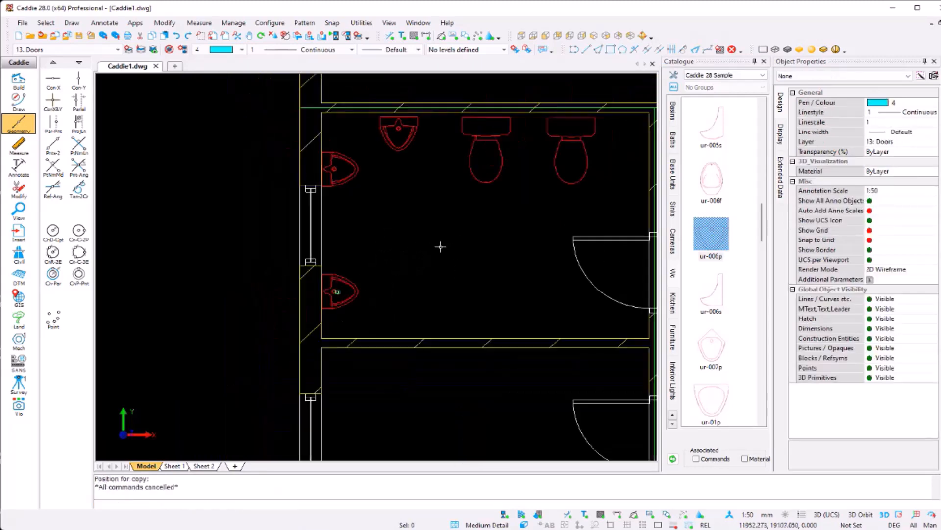
Insert the whb-01p basin from the Basins blocks, rotated 180° about the Z axis, against the room's lower wall near the door
{"action": "middle_click_drag", "start_coordinate": [441, 247], "coordinate": [330, 268]}
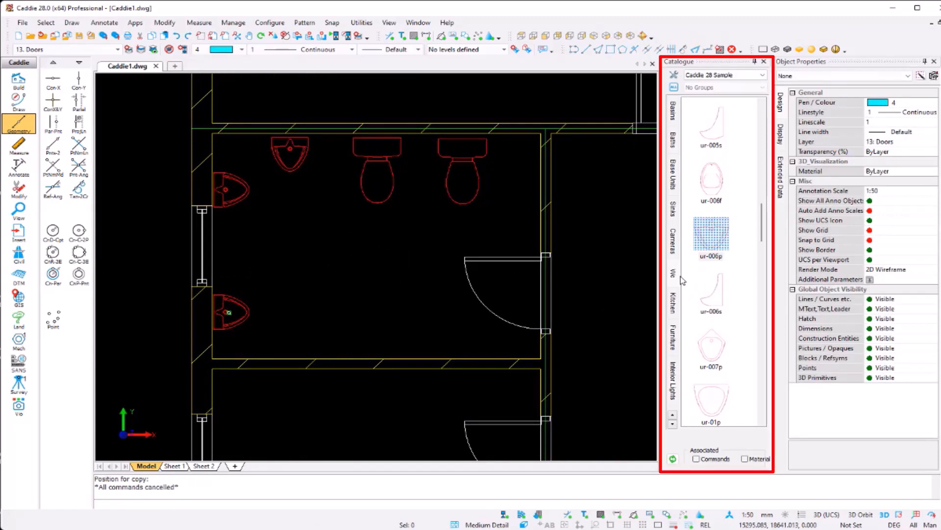
{"action": "left_click", "coordinate": [675, 117]}
{"action": "left_click", "coordinate": [724, 168]}
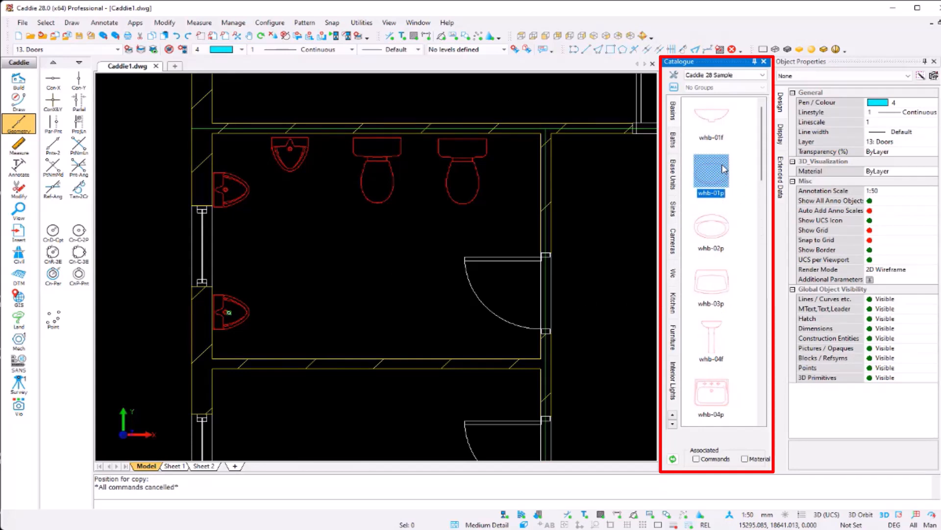
{"action": "mouse_move", "coordinate": [721, 166]}
{"action": "left_mouse_down"}
{"action": "mouse_move", "coordinate": [395, 280]}
{"action": "mouse_move", "coordinate": [410, 242]}
{"action": "left_mouse_up"}
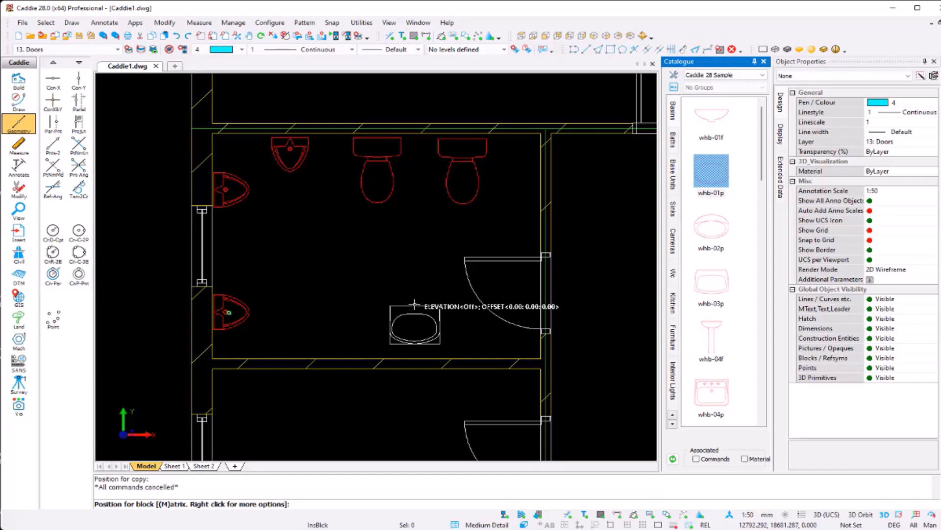
{"action": "right_click", "coordinate": [385, 275]}
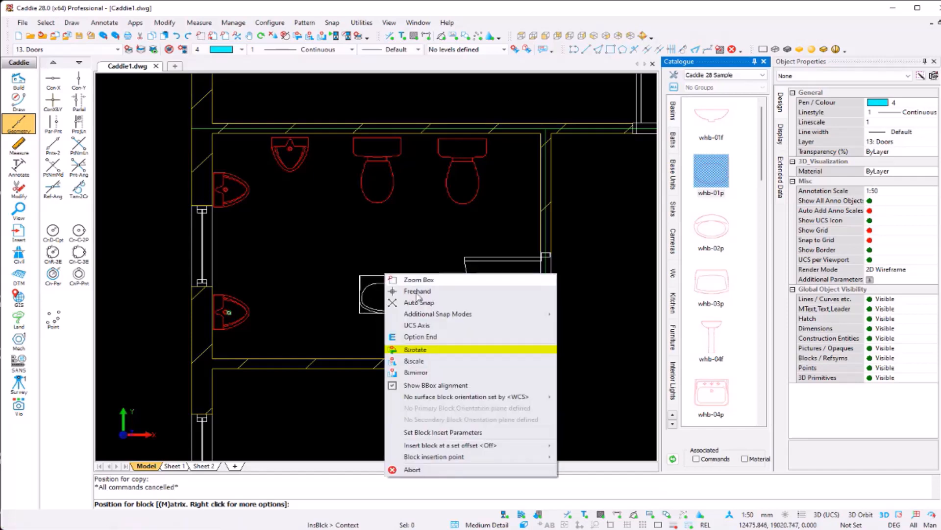
{"action": "left_click", "coordinate": [439, 350]}
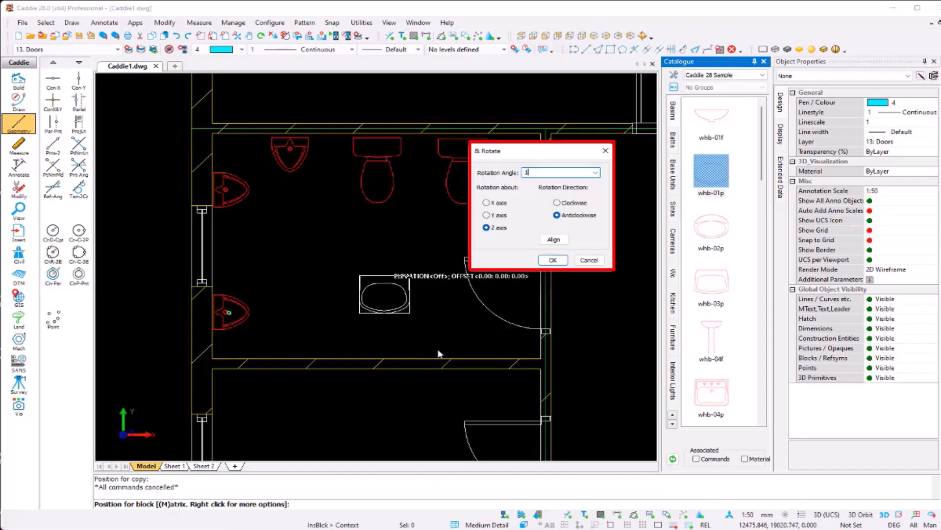
{"action": "left_click", "coordinate": [554, 260]}
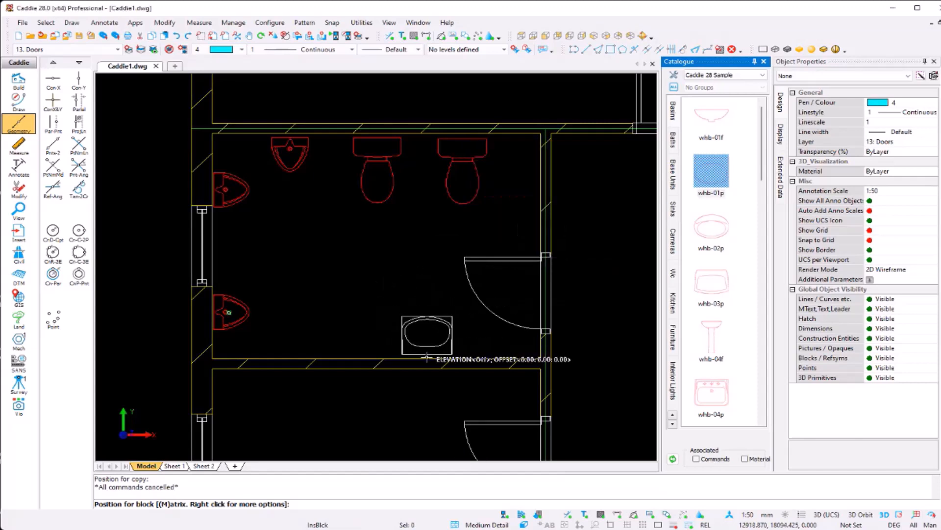
{"action": "left_click", "coordinate": [424, 357]}
Copy the whb-01p basin to the left along the same lower wall
{"action": "left_click", "coordinate": [433, 319]}
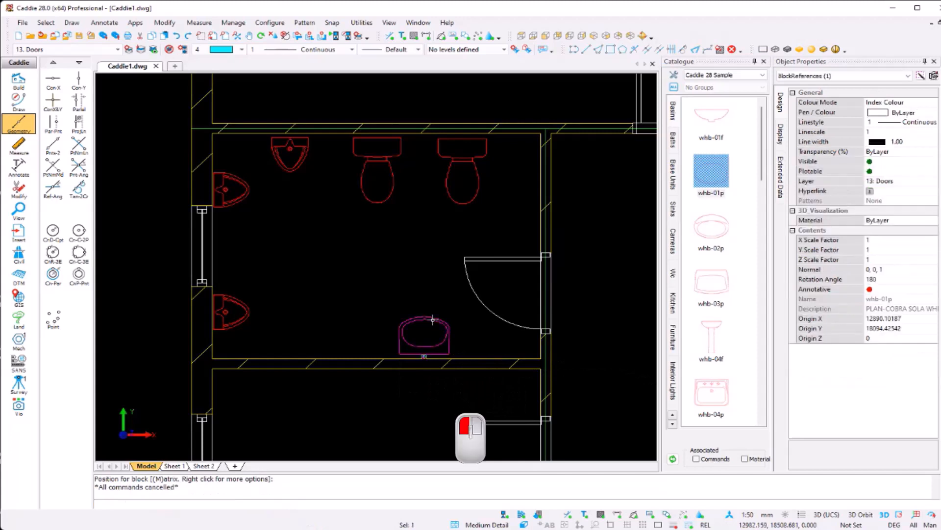
{"action": "key", "text": "c"}
{"action": "left_click", "coordinate": [427, 341]}
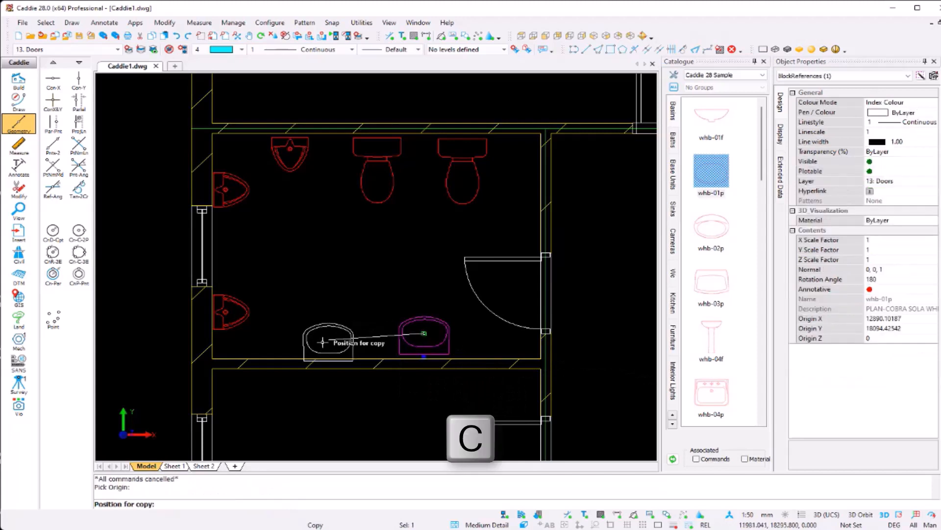
{"action": "left_click", "coordinate": [323, 336]}
{"action": "key", "text": "Escape"}
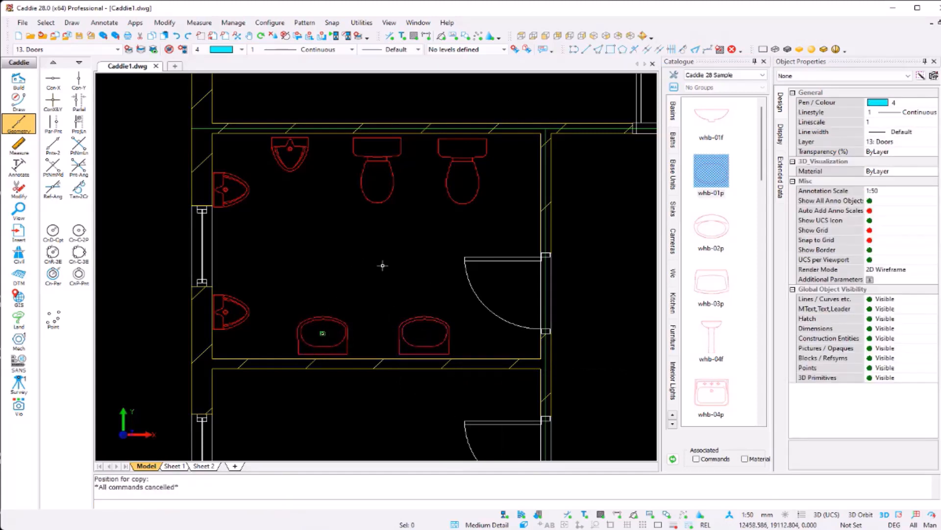
Copy the left toilet of the uppermost side room to the upper wall of the room below, near its window side
{"action": "scroll", "coordinate": [381, 267], "scroll_direction": "down", "scroll_amount": 3}
{"action": "middle_click_drag", "start_coordinate": [380, 227], "coordinate": [379, 226]}
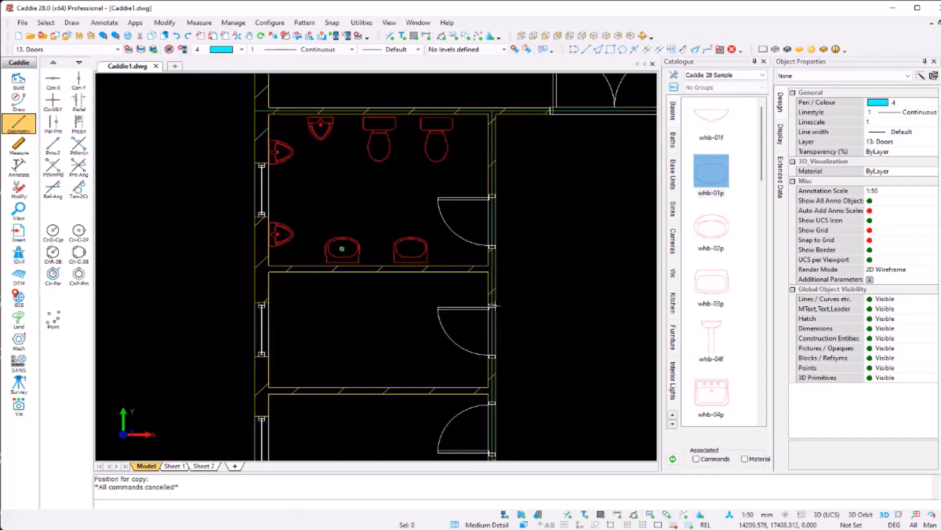
{"action": "middle_click_drag", "start_coordinate": [445, 328], "coordinate": [335, 312]}
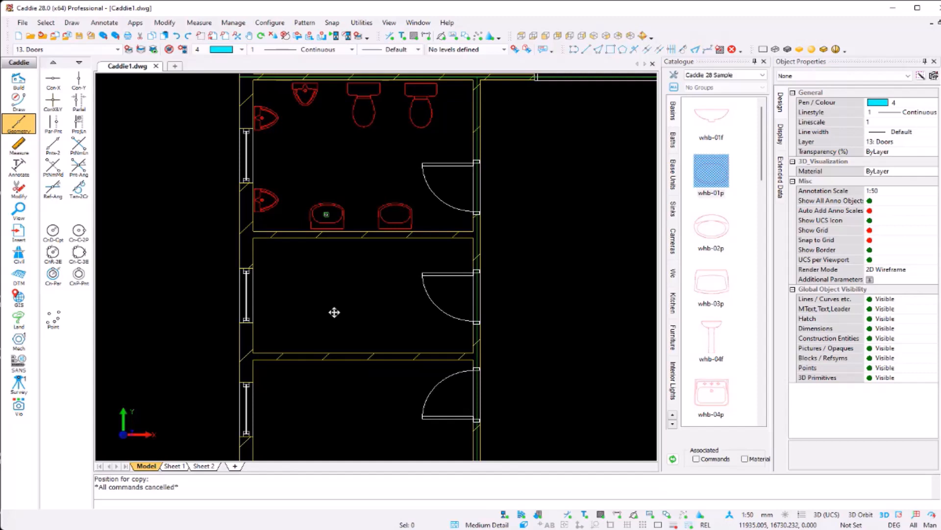
{"action": "middle_click_drag", "start_coordinate": [334, 313], "coordinate": [333, 340]}
{"action": "left_click", "coordinate": [364, 128]}
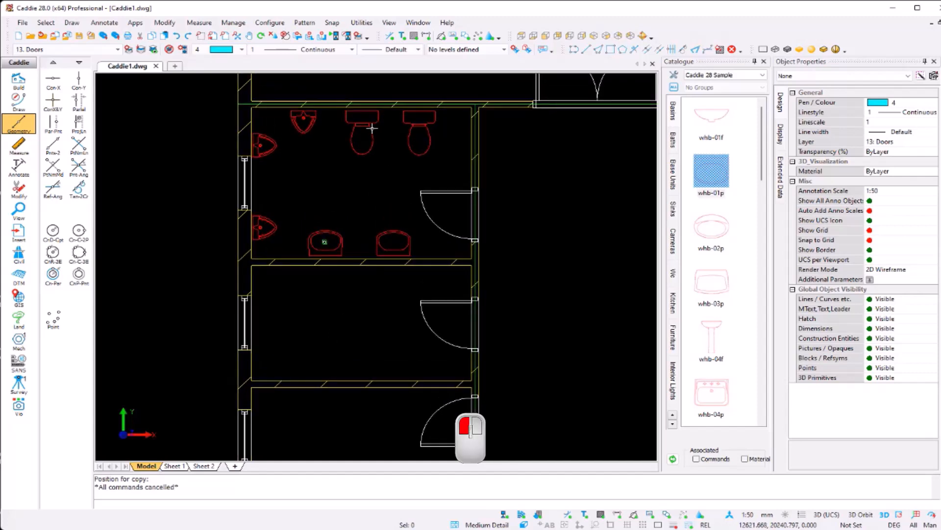
{"action": "key", "text": "c"}
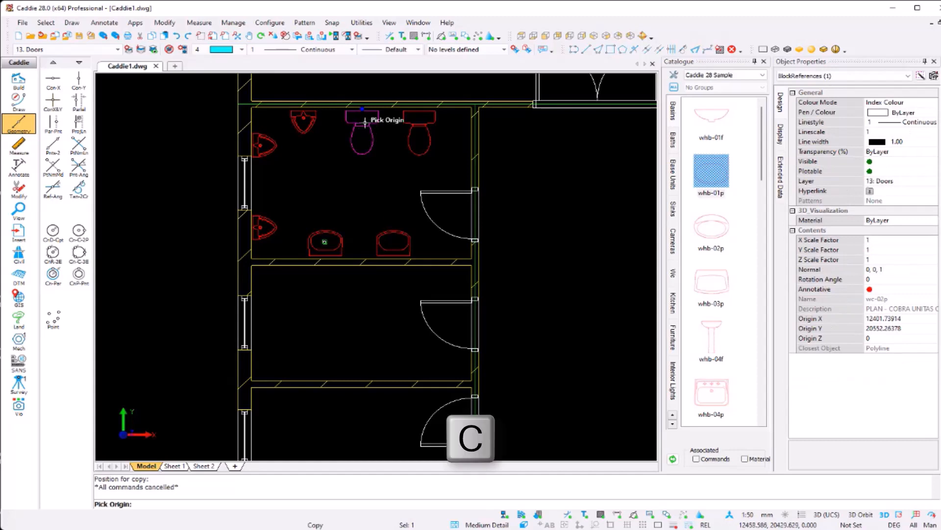
{"action": "left_click", "coordinate": [362, 123]}
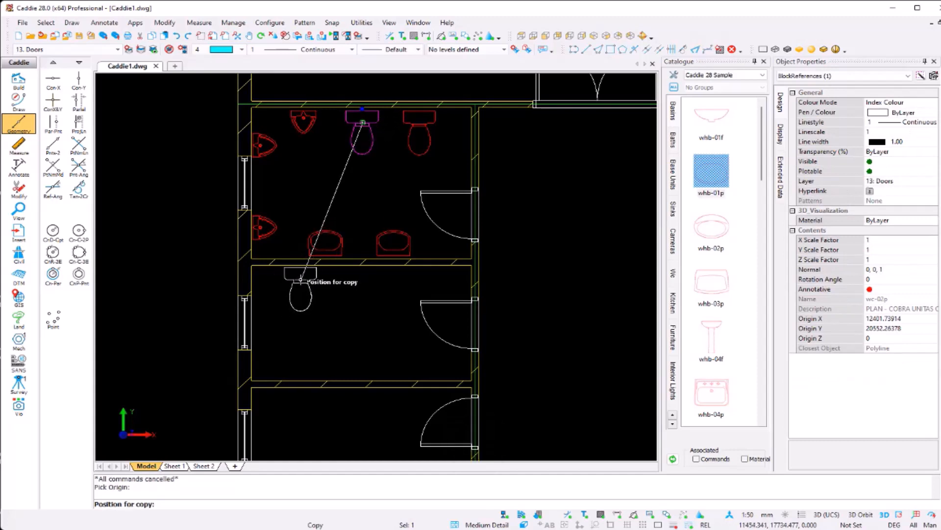
{"action": "left_click", "coordinate": [300, 278]}
Insert the whb-03p basin against the second room's upper wall, to the right of the toilet, and end insertion
{"action": "left_click", "coordinate": [711, 249]}
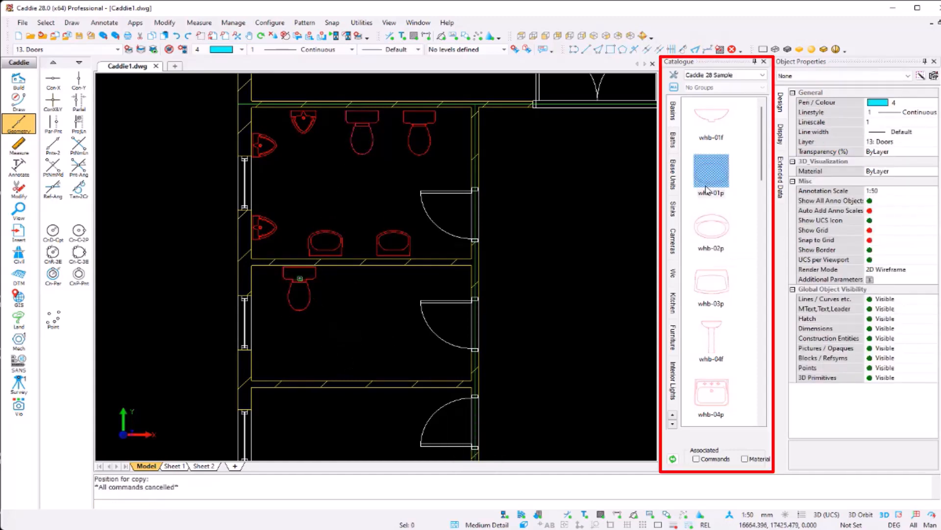
{"action": "left_click_drag", "start_coordinate": [711, 284], "coordinate": [366, 319]}
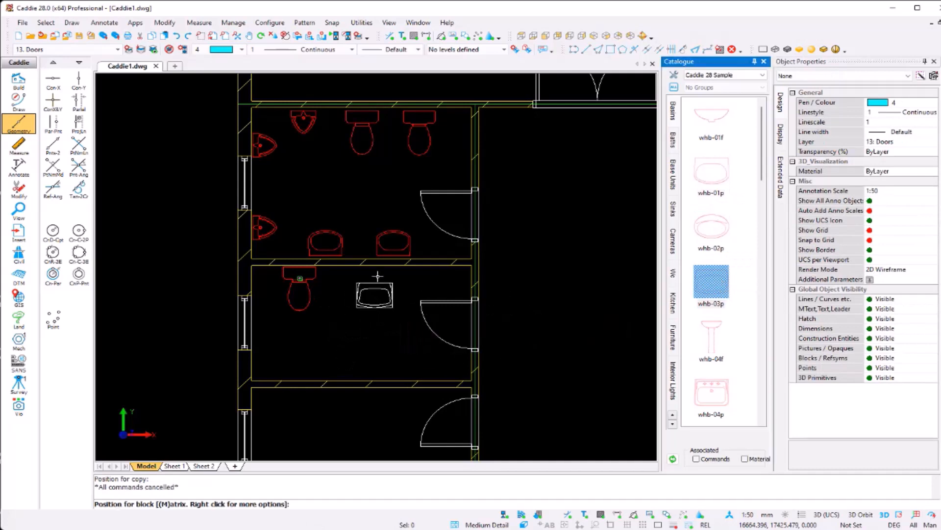
{"action": "left_click", "coordinate": [386, 268]}
{"action": "key", "text": "Escape"}
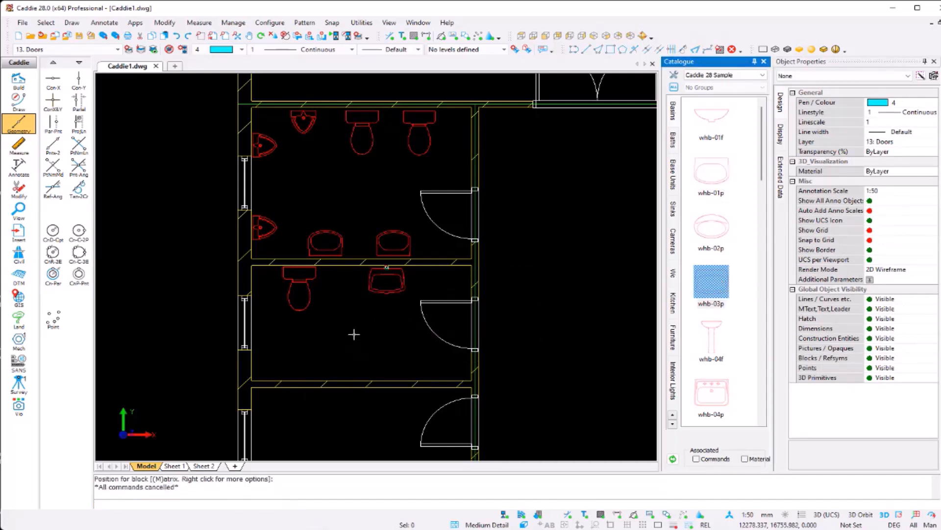
Start a straight Standard wall with height 2700, centre justification, variable width 80 and automatic cleanup off
{"action": "middle_click_drag", "start_coordinate": [353, 332], "coordinate": [372, 335]}
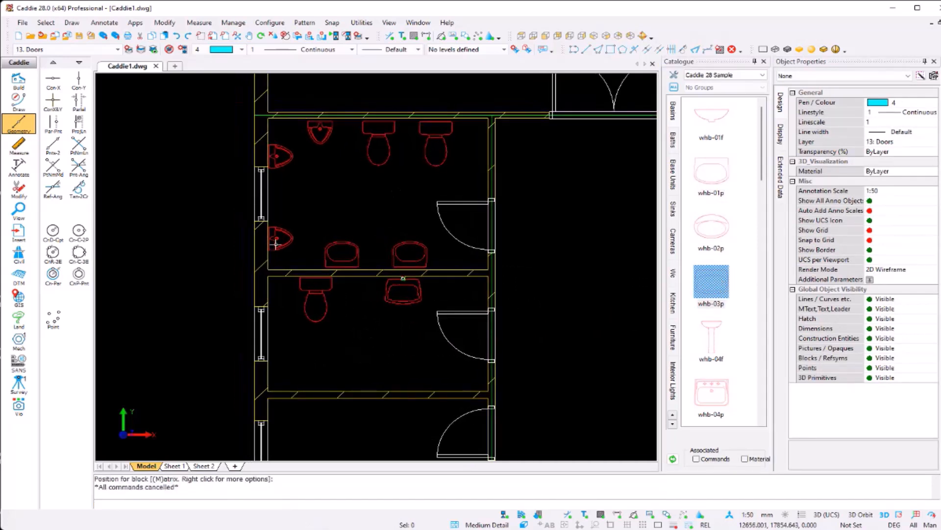
{"action": "left_click", "coordinate": [19, 79]}
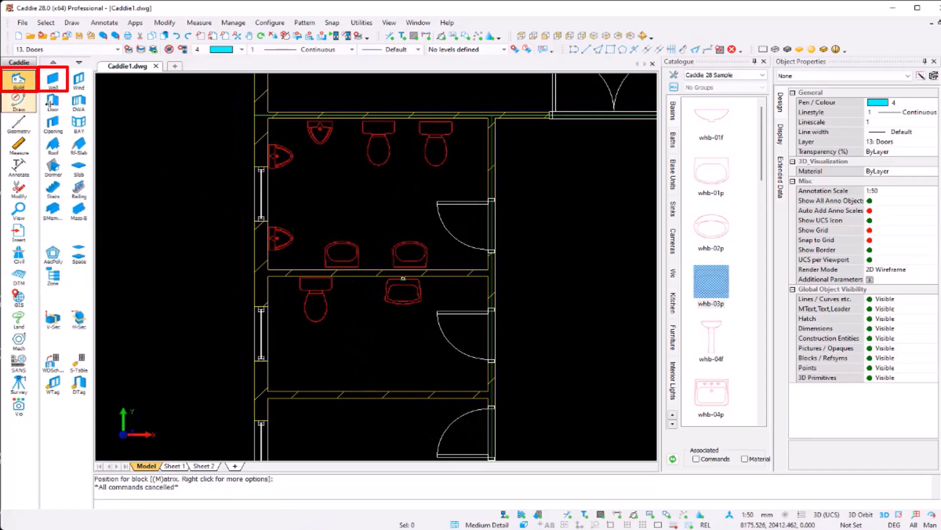
{"action": "left_click", "coordinate": [52, 79]}
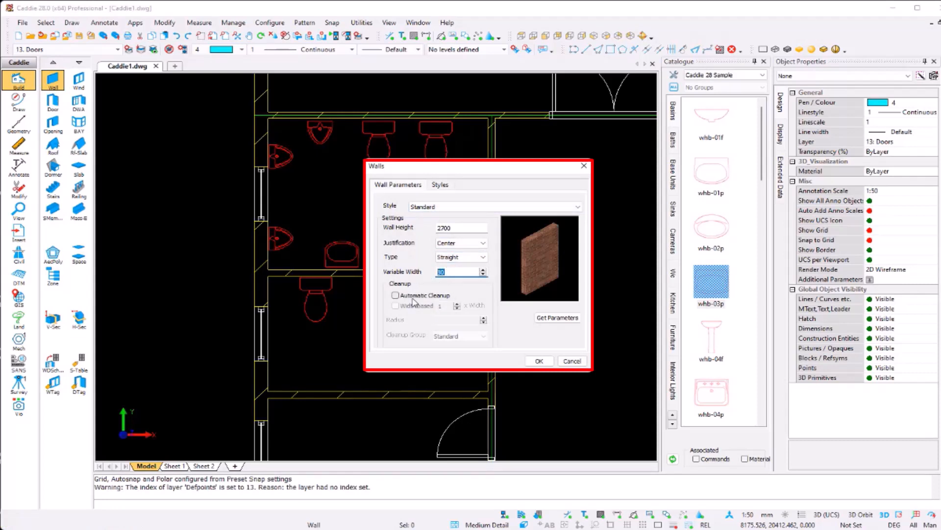
{"action": "left_click", "coordinate": [395, 295]}
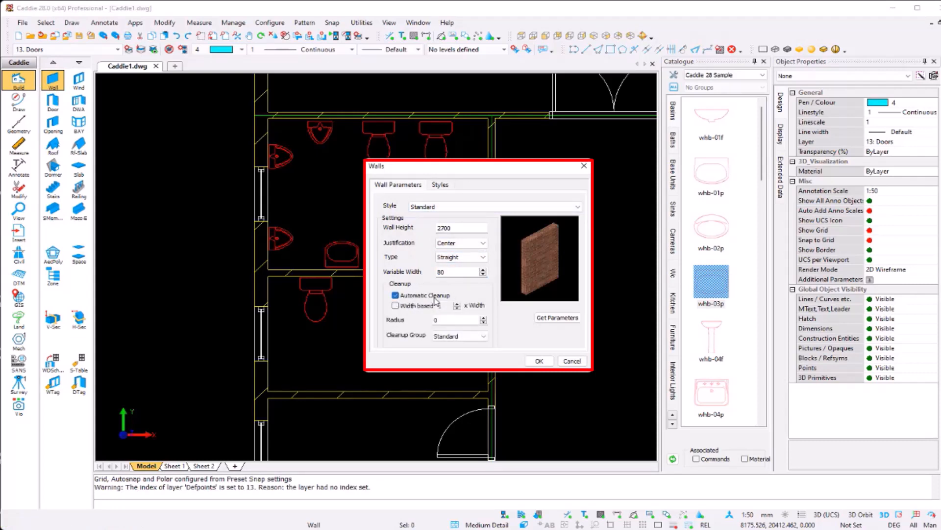
{"action": "left_click", "coordinate": [416, 296]}
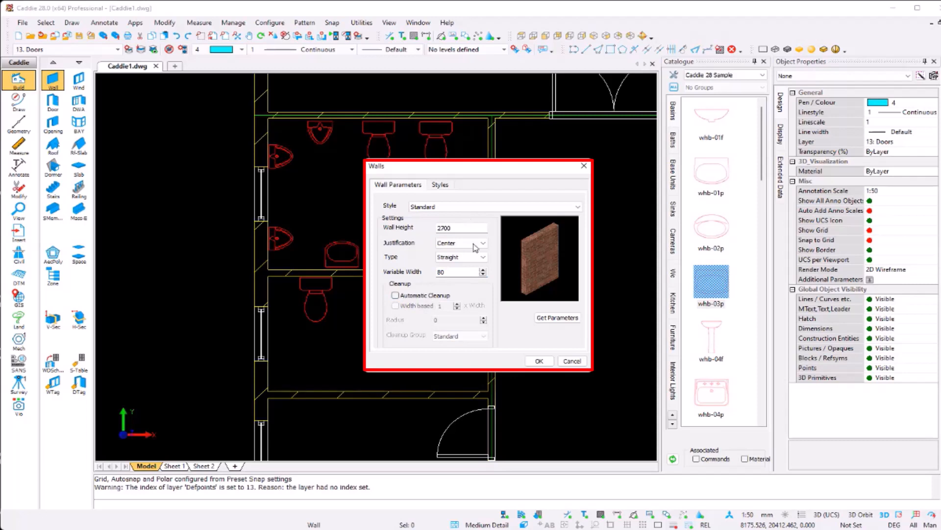
{"action": "left_click", "coordinate": [539, 362]}
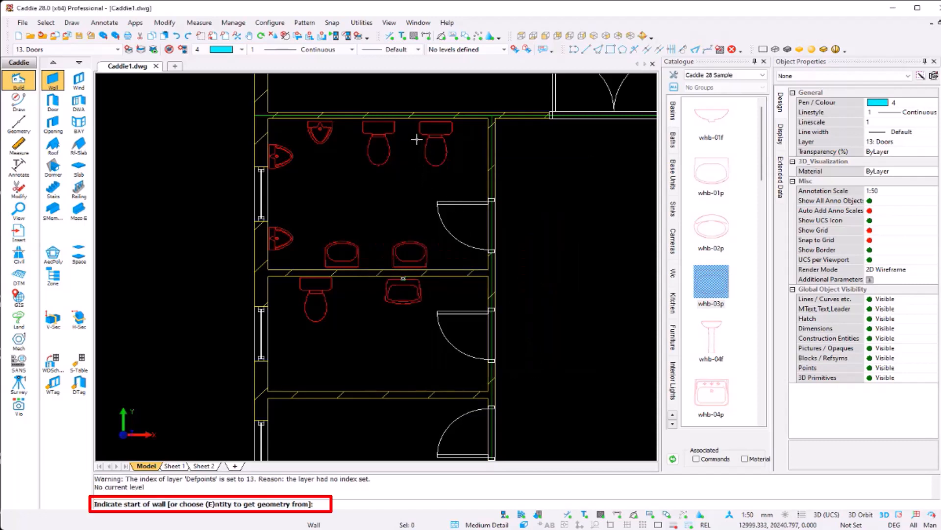
Draw a vertical partition wall in the second room, running down from the upper wall between the toilet and the basin
{"action": "scroll", "coordinate": [362, 304], "scroll_direction": "up", "scroll_amount": 3}
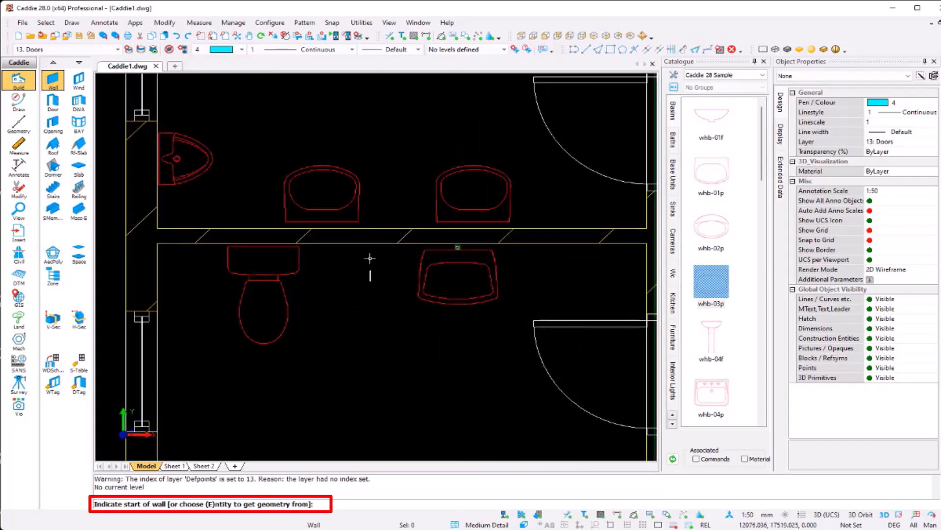
{"action": "left_click", "coordinate": [366, 244]}
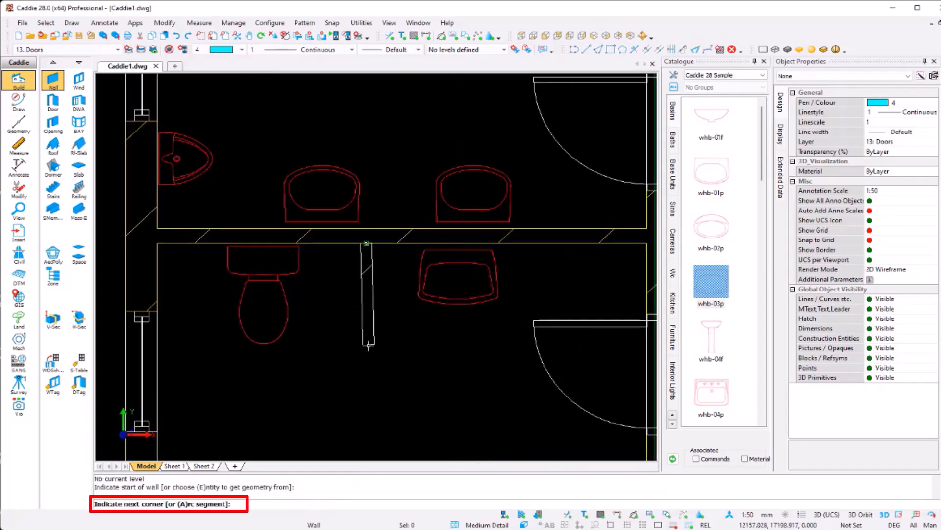
{"action": "key", "text": "Tab"}
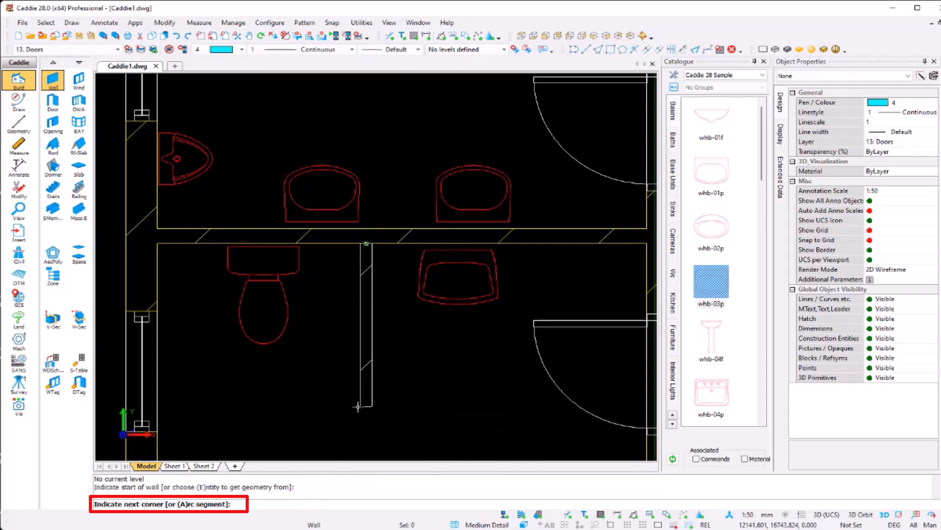
{"action": "left_click", "coordinate": [362, 405]}
{"action": "key", "text": "Escape"}
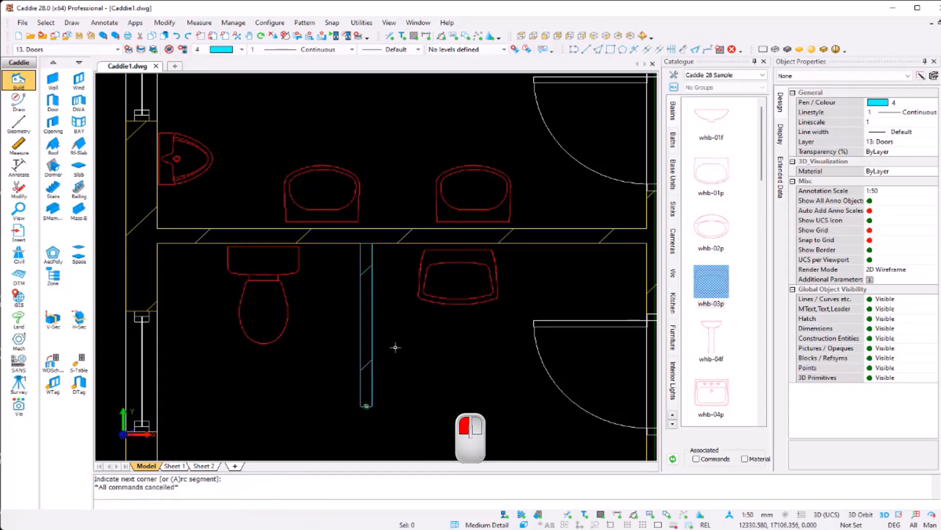
{"action": "scroll", "coordinate": [404, 336], "scroll_direction": "down", "scroll_amount": 2}
{"action": "scroll", "coordinate": [373, 282], "scroll_direction": "up", "scroll_amount": 4}
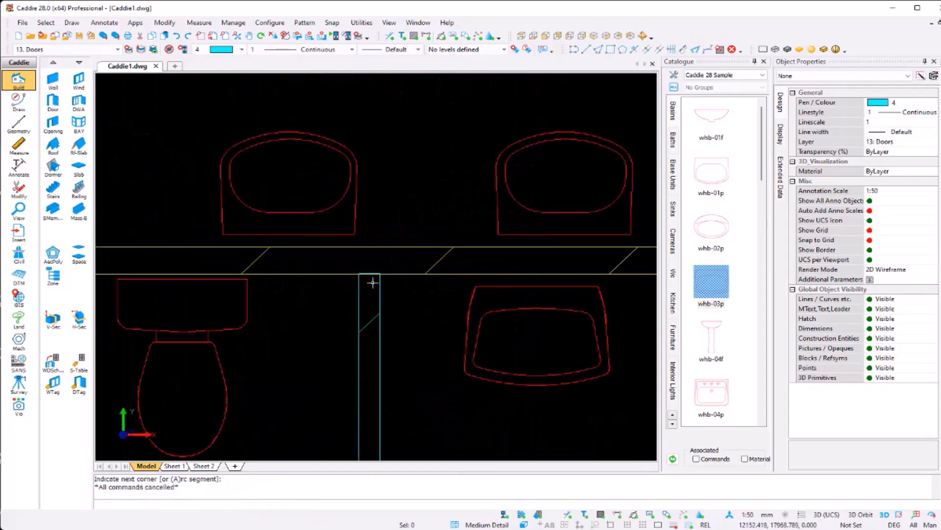
{"action": "scroll", "coordinate": [363, 253], "scroll_direction": "down", "scroll_amount": 3}
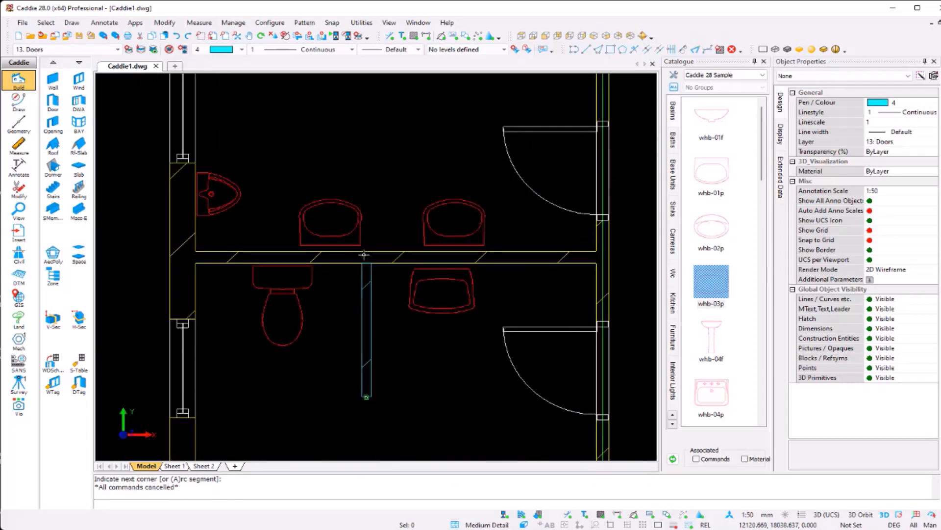
{"action": "left_click", "coordinate": [55, 82]}
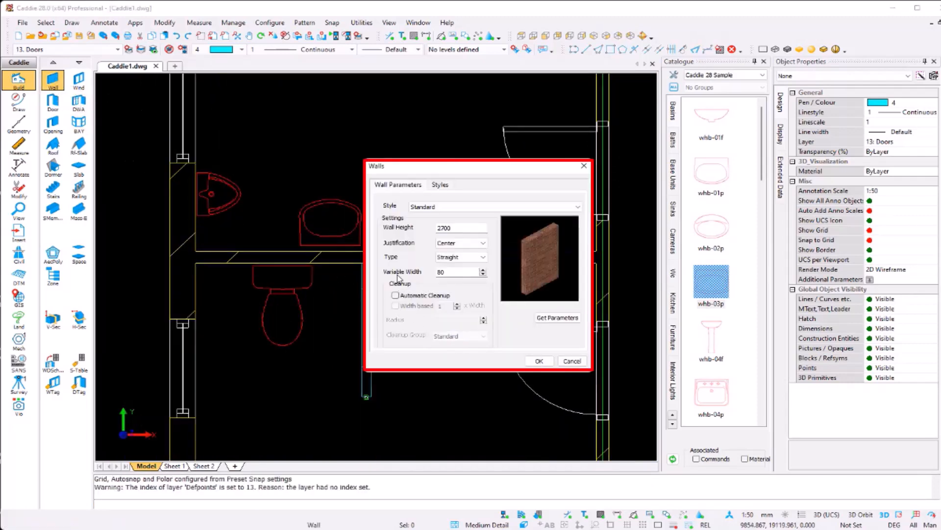
{"action": "left_click", "coordinate": [572, 361]}
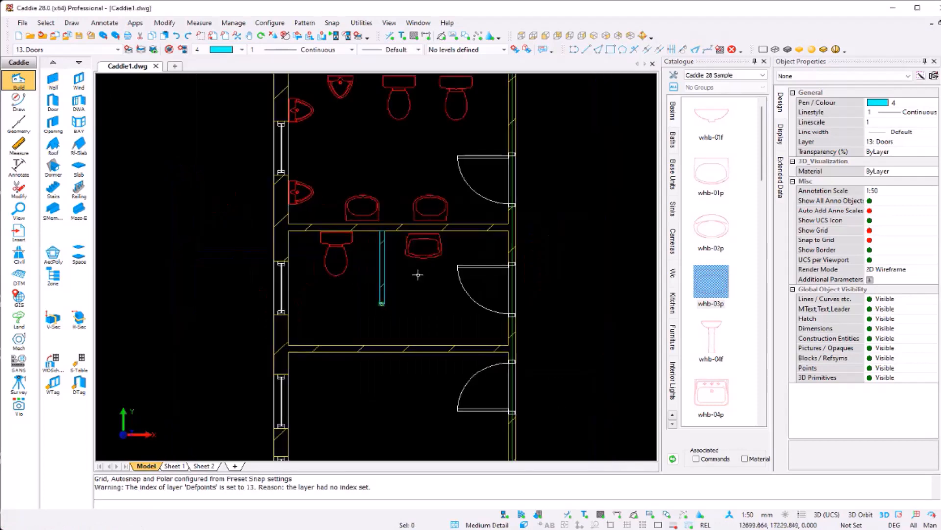
Insert two whb-02p basins side by side against the upper wall of the third side room
{"action": "middle_click_drag", "start_coordinate": [431, 317], "coordinate": [411, 267]}
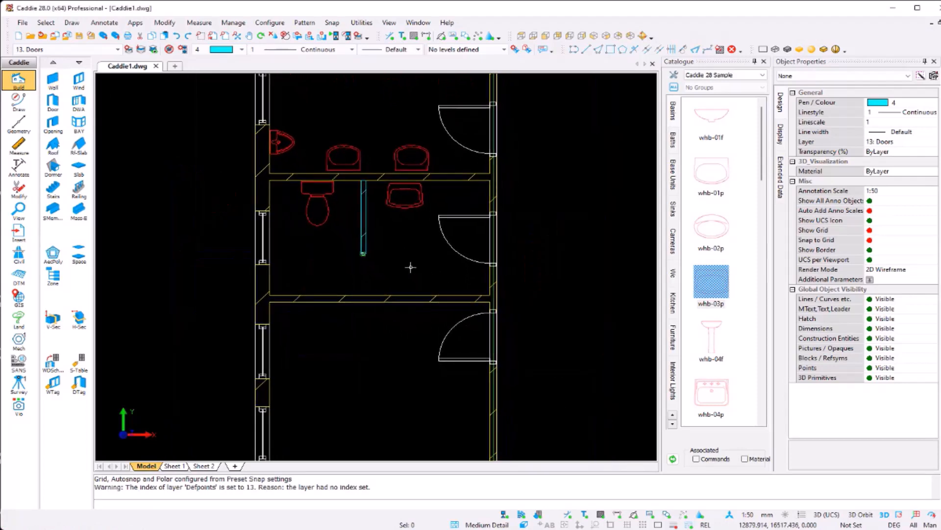
{"action": "middle_click_drag", "start_coordinate": [371, 369], "coordinate": [380, 291]}
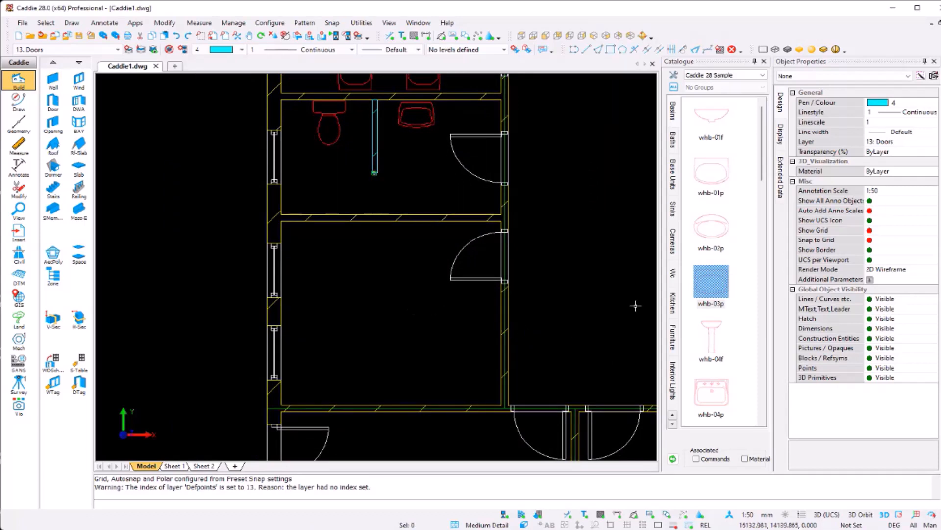
{"action": "mouse_move", "coordinate": [711, 226]}
{"action": "left_mouse_down"}
{"action": "mouse_move", "coordinate": [402, 236]}
{"action": "mouse_move", "coordinate": [411, 237]}
{"action": "left_mouse_up"}
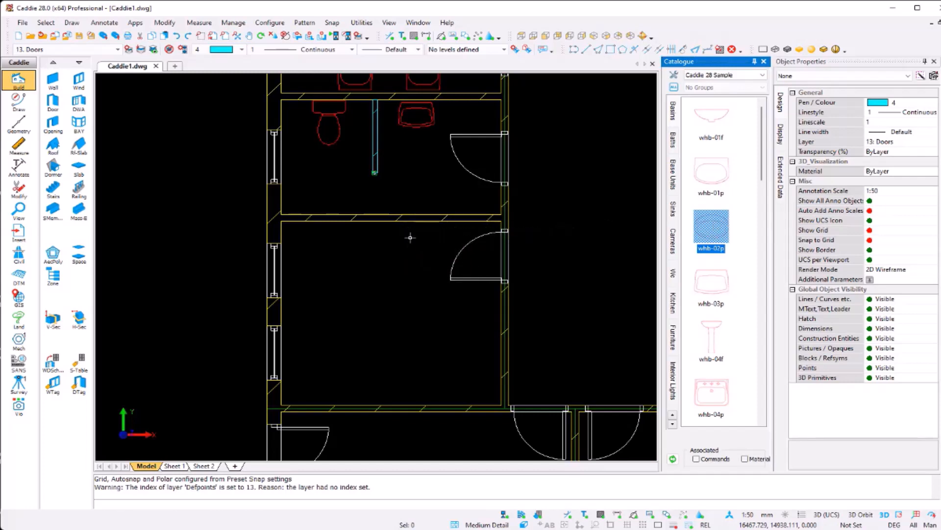
{"action": "left_click", "coordinate": [379, 224]}
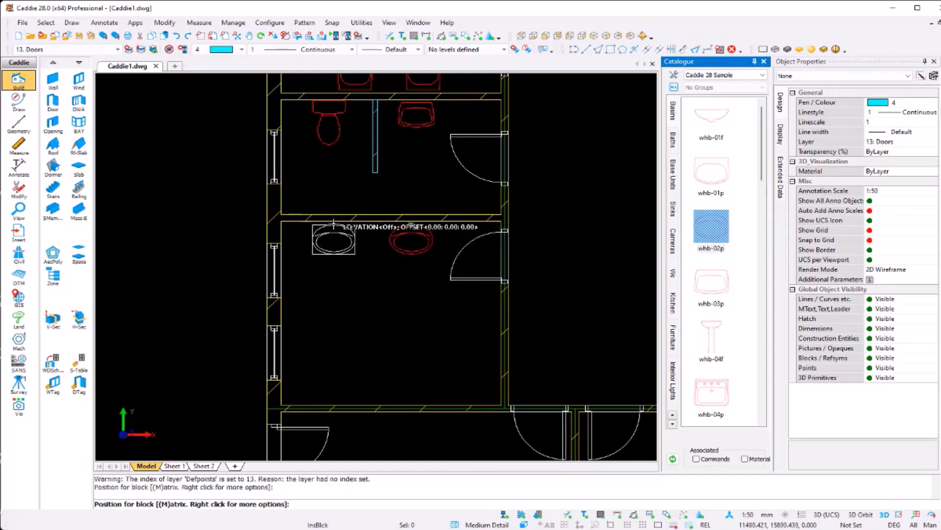
{"action": "left_click", "coordinate": [333, 224]}
Insert a third whb-02p basin, rotated 90° anticlockwise about the Z axis, against the window wall between the two windows, and end insertion
{"action": "right_click", "coordinate": [316, 281]}
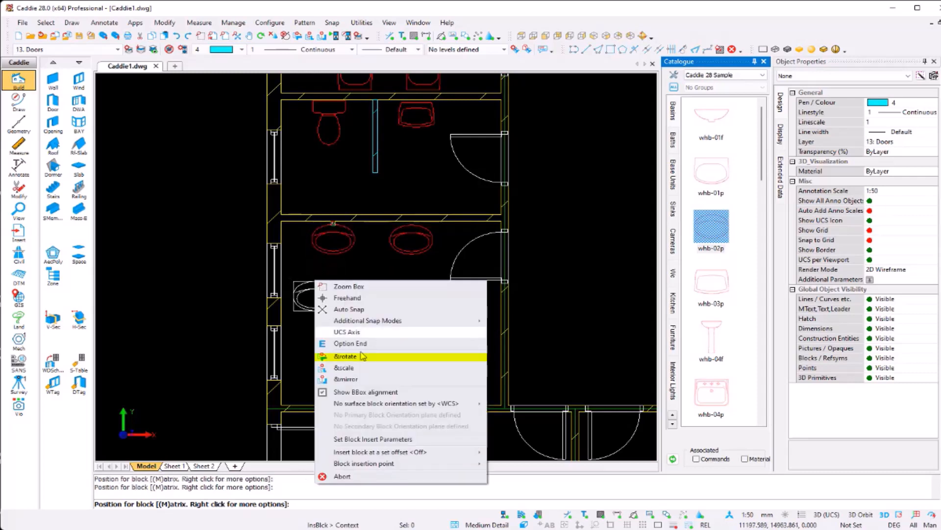
{"action": "left_click", "coordinate": [375, 356]}
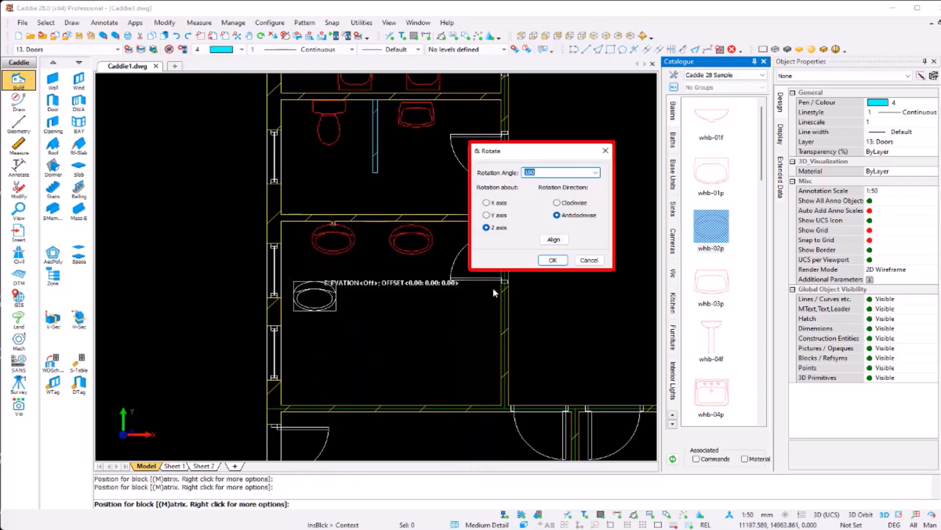
{"action": "type", "text": "90"}
{"action": "left_click", "coordinate": [553, 263]}
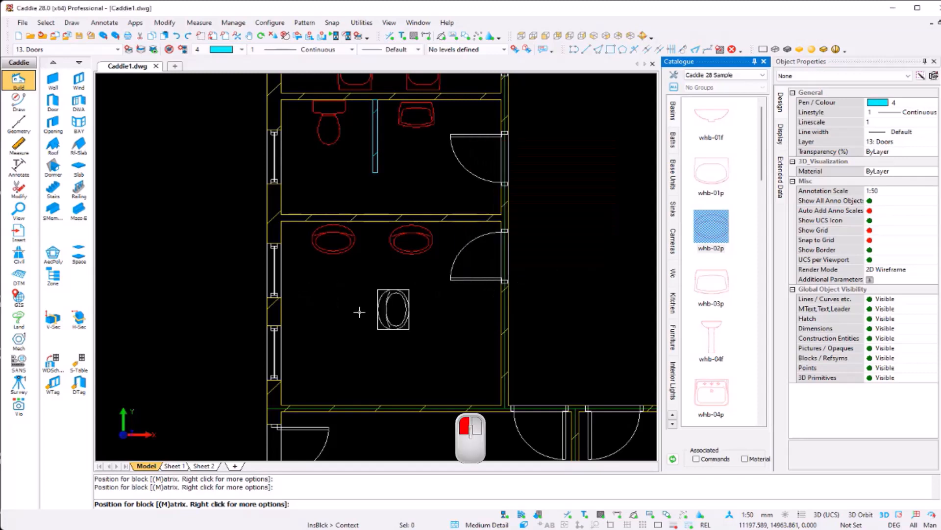
{"action": "left_click", "coordinate": [283, 307]}
{"action": "middle_click_drag", "start_coordinate": [378, 315], "coordinate": [379, 274]}
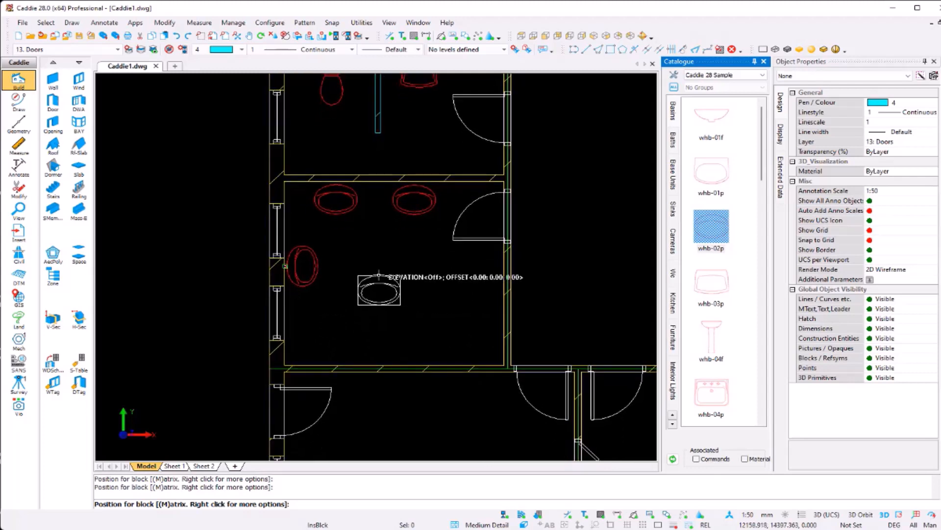
{"action": "key", "text": "Escape"}
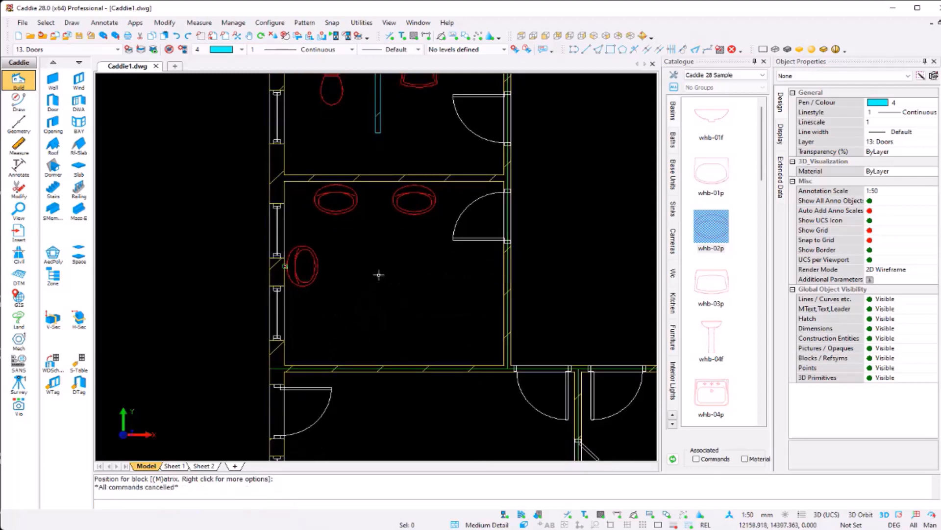
{"action": "left_click", "coordinate": [674, 273]}
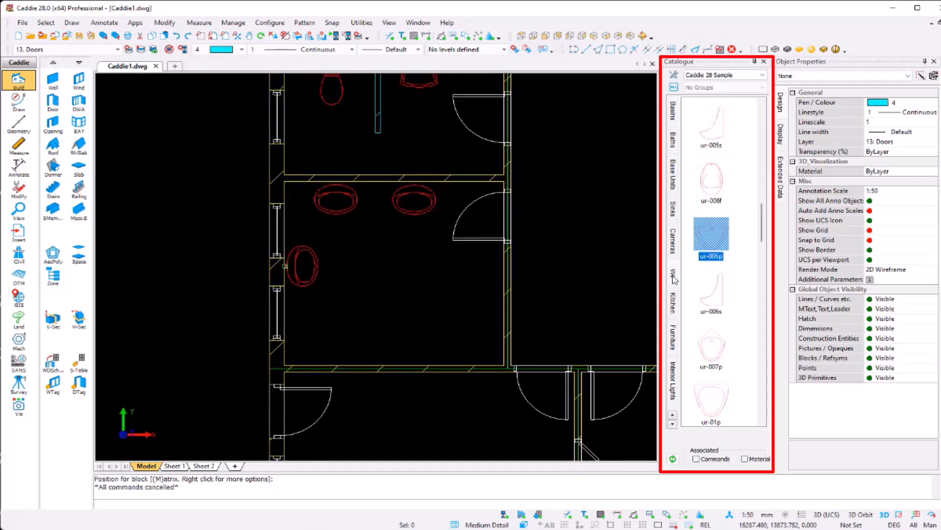
{"action": "scroll", "coordinate": [717, 294], "scroll_direction": "up", "scroll_amount": 5}
Copy the left toilet of the uppermost side room, rotated 180°, to the third room's lower wall near the door-side corner
{"action": "scroll", "coordinate": [390, 304], "scroll_direction": "down", "scroll_amount": 3}
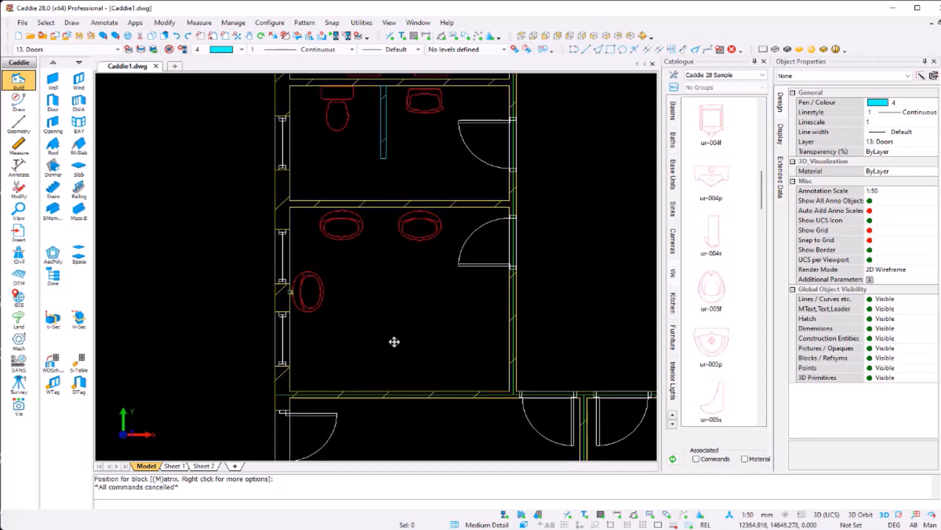
{"action": "left_click", "coordinate": [385, 158]}
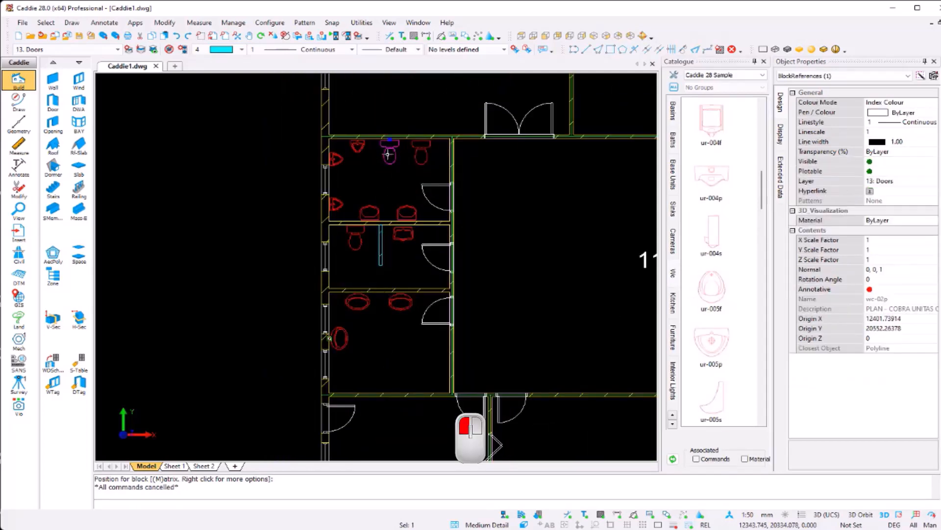
{"action": "key", "text": "c"}
{"action": "left_click", "coordinate": [387, 152]}
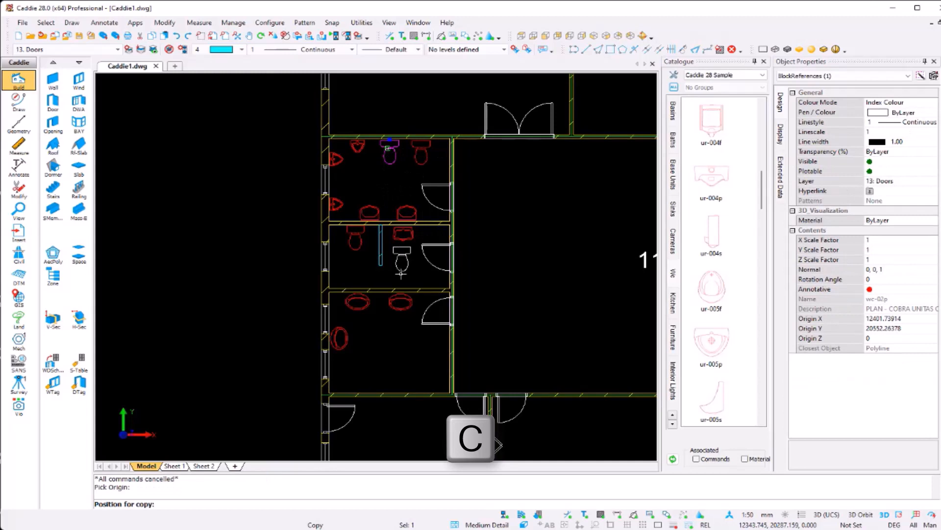
{"action": "right_click", "coordinate": [368, 362]}
{"action": "left_click", "coordinate": [424, 438]}
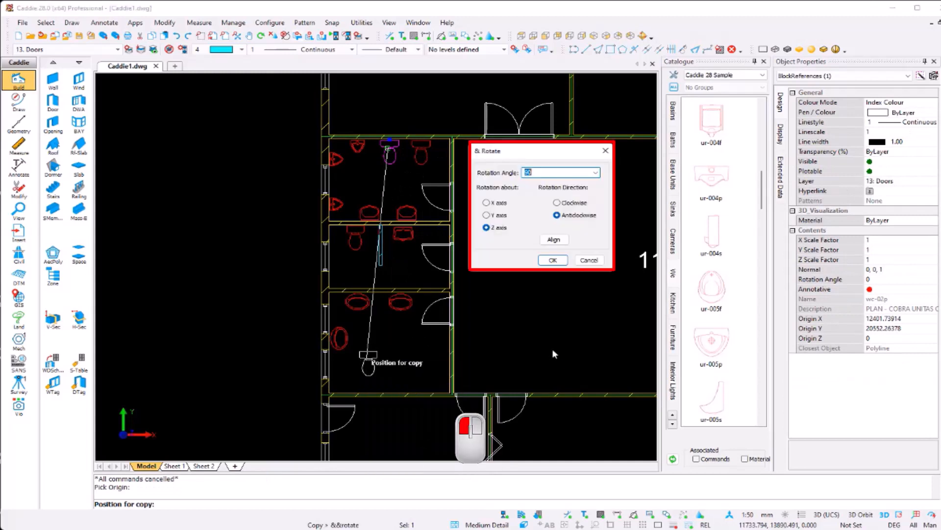
{"action": "left_click", "coordinate": [553, 260]}
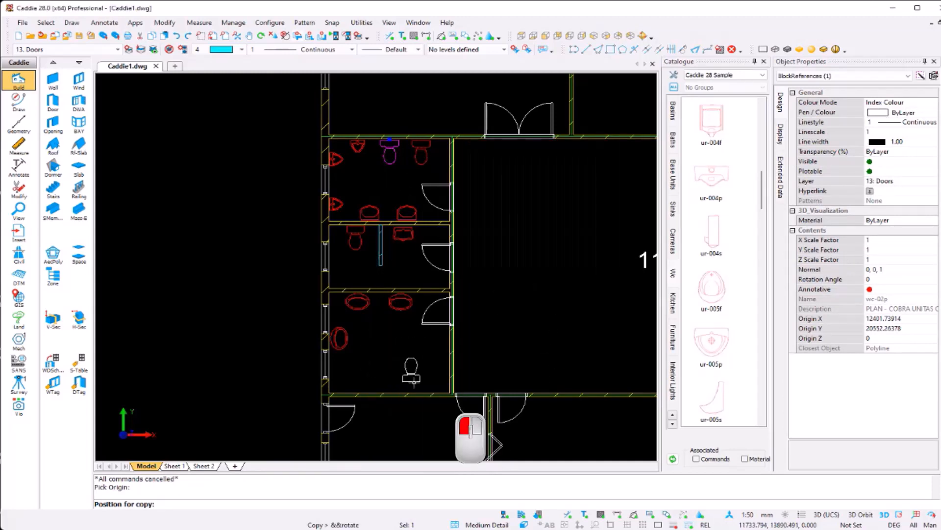
{"action": "scroll", "coordinate": [456, 388], "scroll_direction": "up", "scroll_amount": 5}
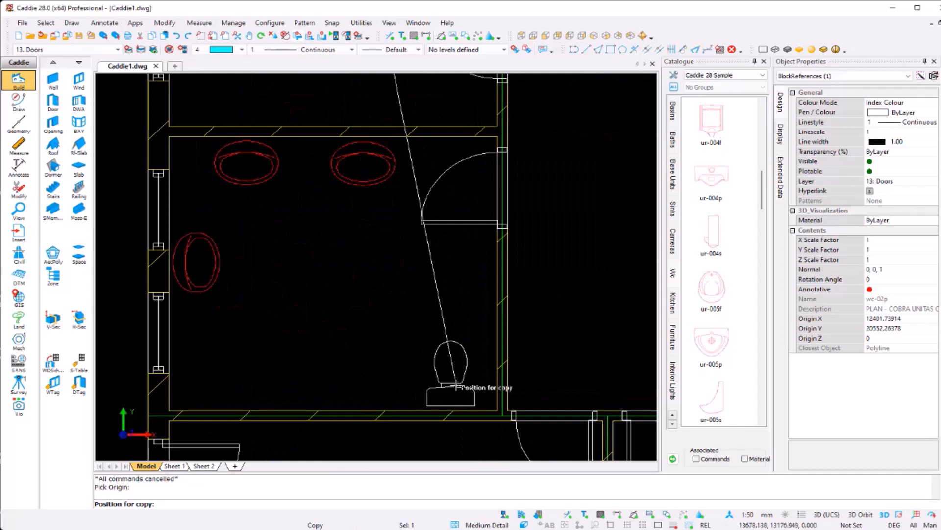
{"action": "left_click", "coordinate": [454, 386]}
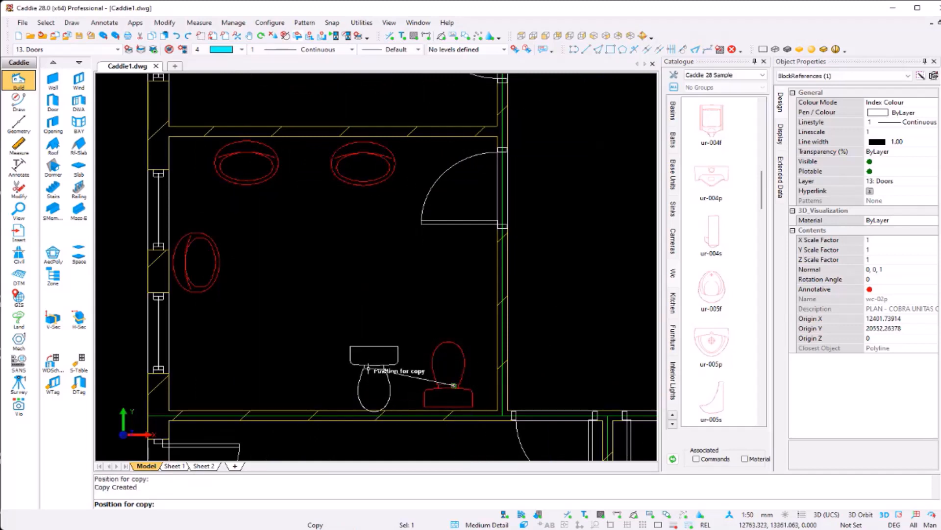
{"action": "key", "text": "Escape"}
Copy the rotated toilet twice along the third room's lower wall, towards the window side, to form a row of three
{"action": "key", "text": "c"}
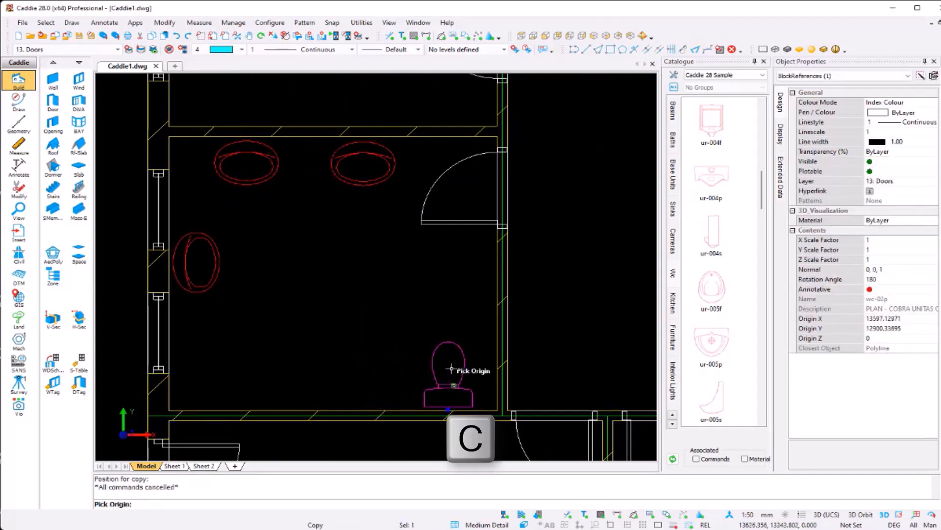
{"action": "left_click", "coordinate": [442, 373]}
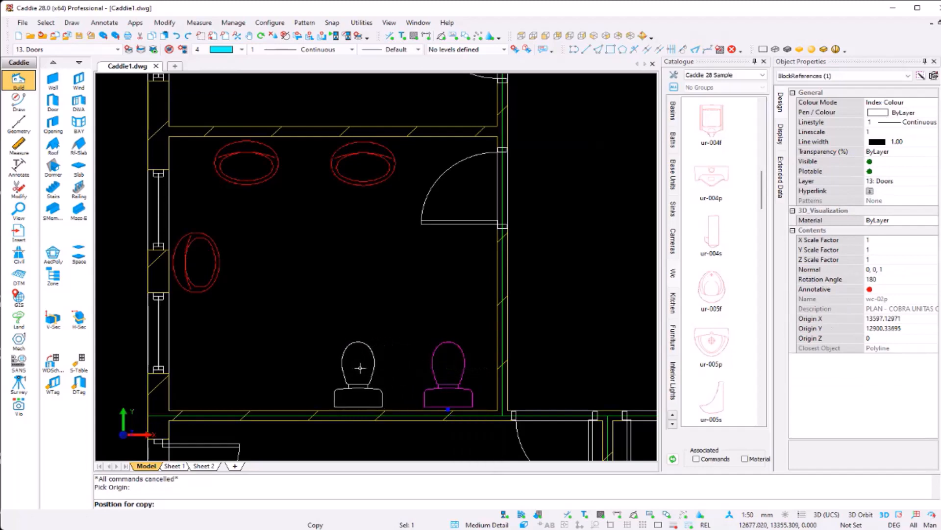
{"action": "left_click", "coordinate": [357, 372]}
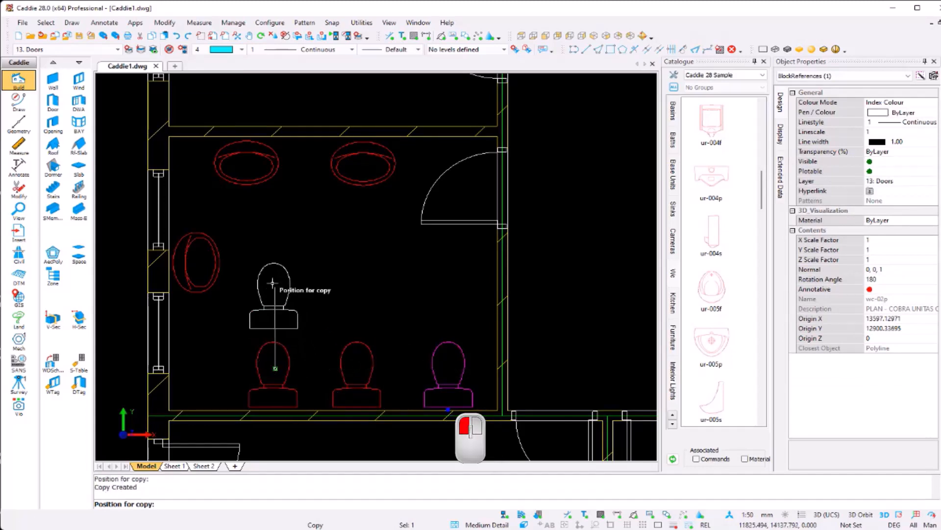
{"action": "key", "text": "Escape"}
Copy the second room's partition wall into both gaps between the three toilets, standing on the third room's lower wall
{"action": "scroll", "coordinate": [280, 355], "scroll_direction": "down", "scroll_amount": 2}
{"action": "left_click", "coordinate": [292, 191]}
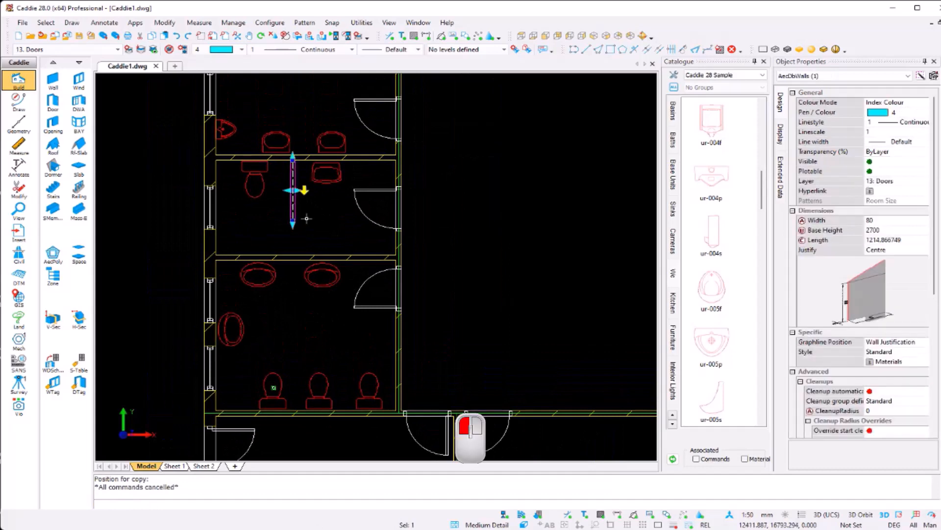
{"action": "key", "text": "c"}
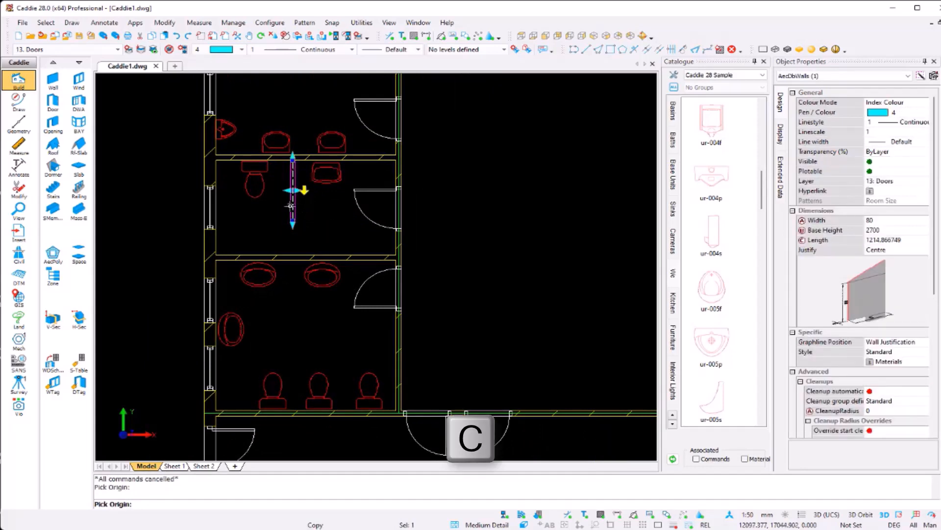
{"action": "left_click", "coordinate": [293, 191]}
{"action": "scroll", "coordinate": [350, 401], "scroll_direction": "up", "scroll_amount": 3}
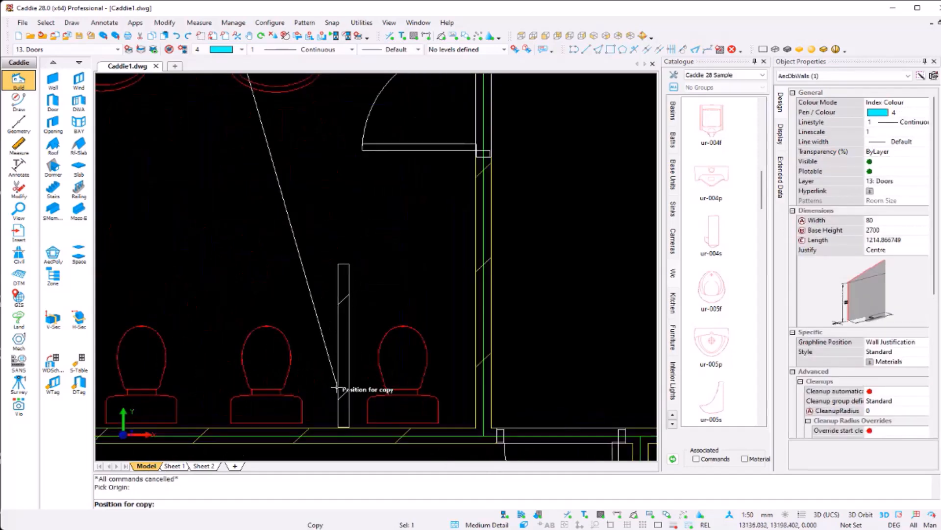
{"action": "left_click", "coordinate": [338, 389]}
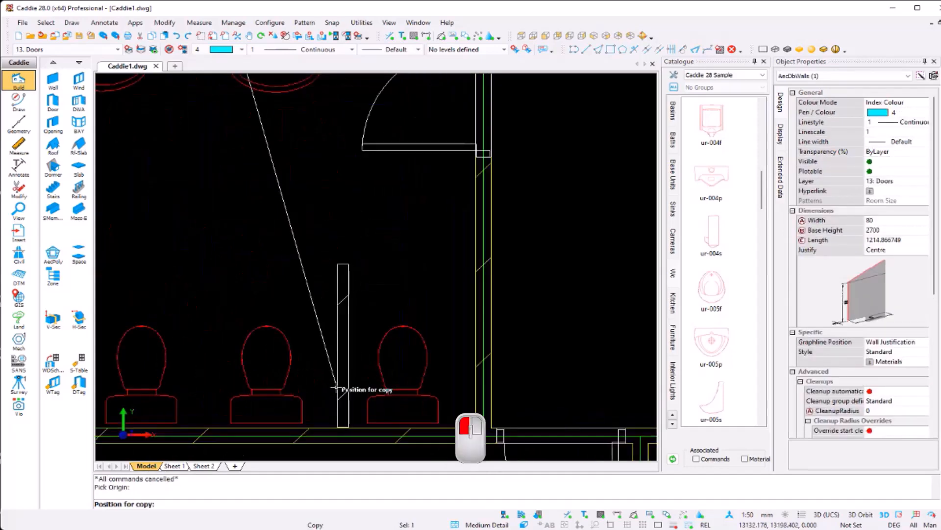
{"action": "left_click", "coordinate": [196, 386]}
{"action": "key", "text": "Escape"}
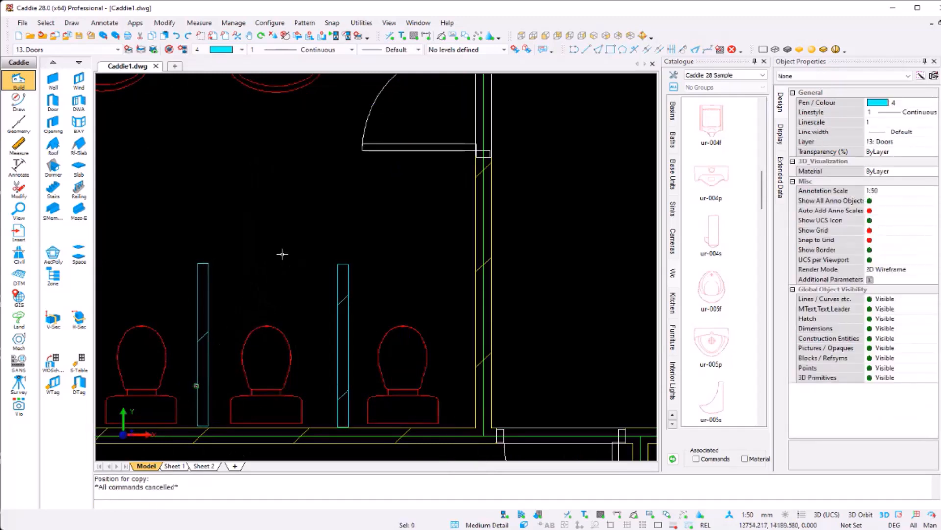
Save the drawing with the furnished side rooms
{"action": "scroll", "coordinate": [281, 254], "scroll_direction": "down", "scroll_amount": 5}
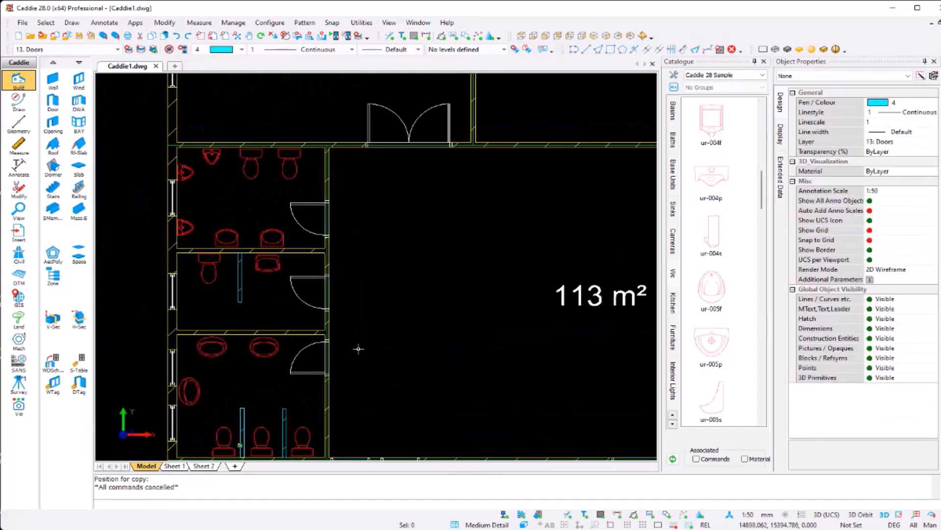
{"action": "key", "text": "Escape"}
{"action": "scroll", "coordinate": [355, 292], "scroll_direction": "down", "scroll_amount": 3}
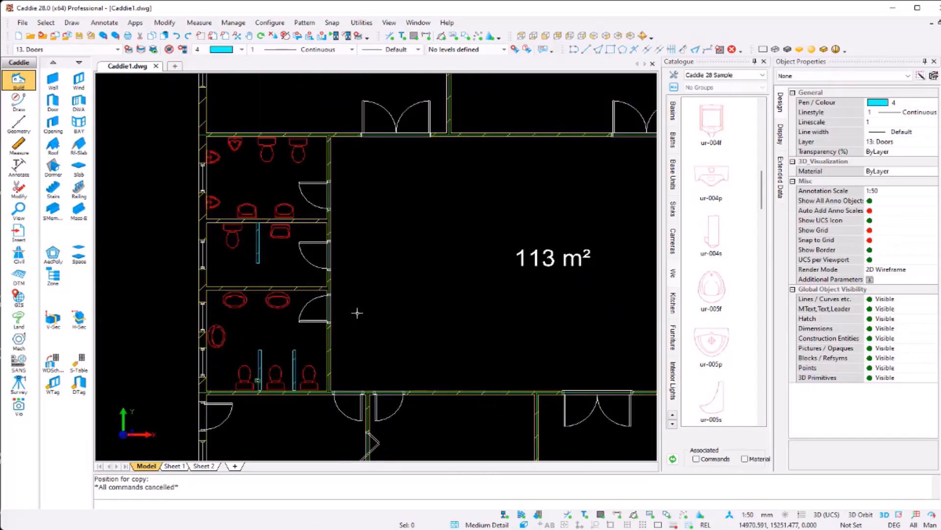
{"action": "key", "text": "ctrl+s"}
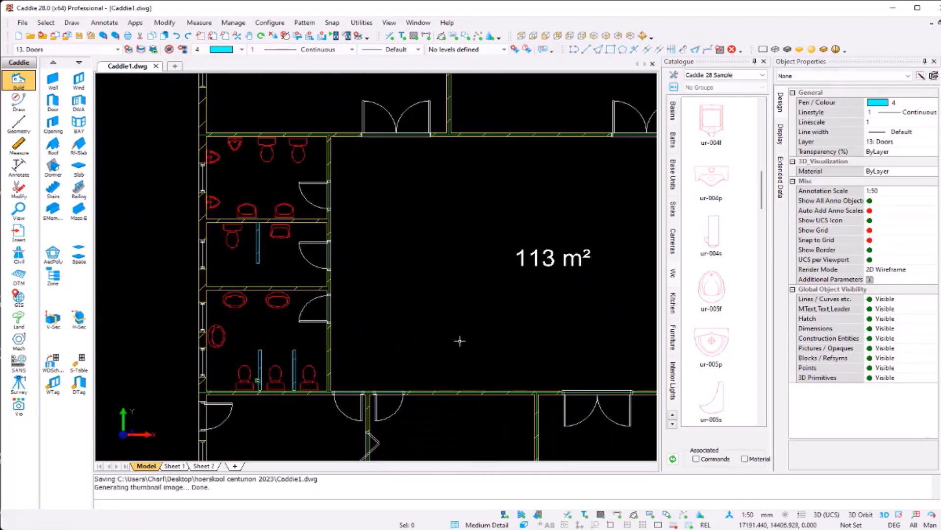
Examine the upper row of rooms in the floor plan, closing in on the 35 m² room beside the 12 m² room
{"action": "middle_click_drag", "start_coordinate": [464, 320], "coordinate": [359, 320]}
{"action": "scroll", "coordinate": [386, 325], "scroll_direction": "down", "scroll_amount": 4}
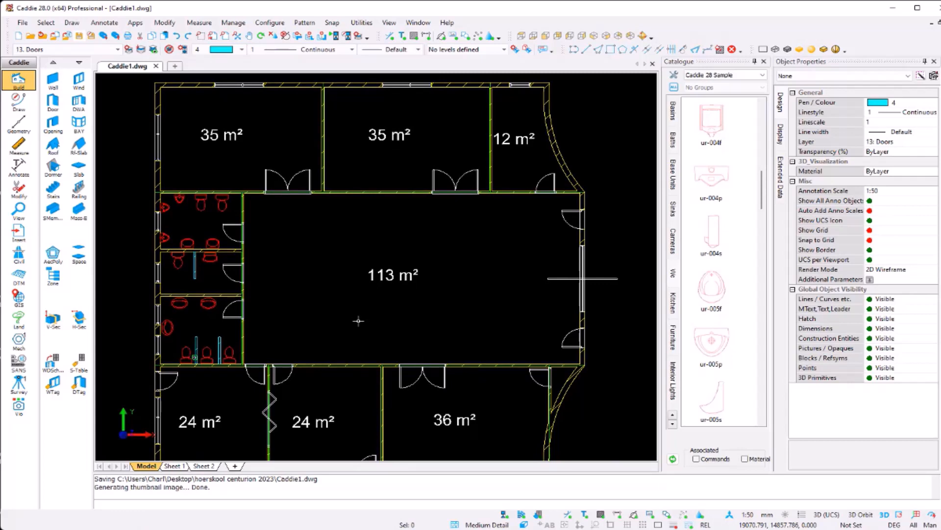
{"action": "middle_click_drag", "start_coordinate": [453, 116], "coordinate": [441, 204]}
{"action": "scroll", "coordinate": [441, 204], "scroll_direction": "up", "scroll_amount": 4}
{"action": "scroll", "coordinate": [435, 367], "scroll_direction": "down", "scroll_amount": 4}
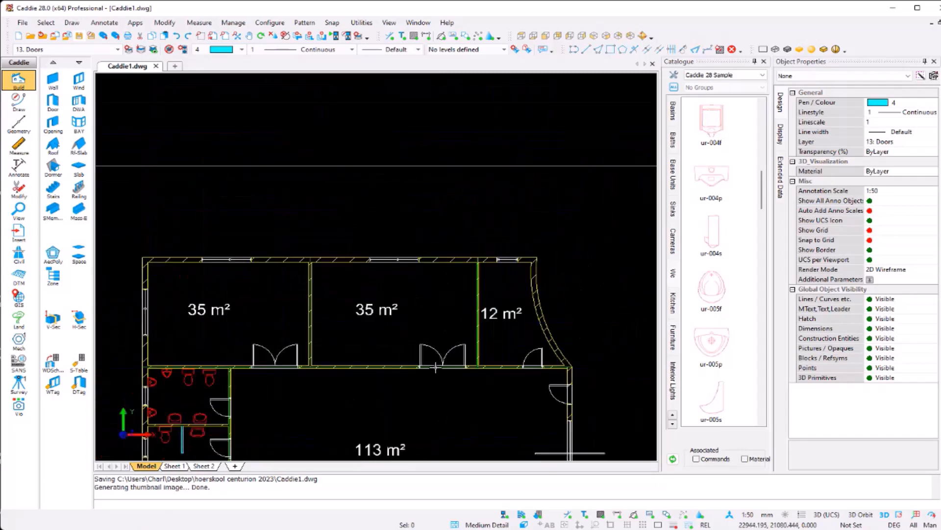
{"action": "middle_click_drag", "start_coordinate": [435, 367], "coordinate": [425, 267]}
{"action": "scroll", "coordinate": [404, 191], "scroll_direction": "up", "scroll_amount": 4}
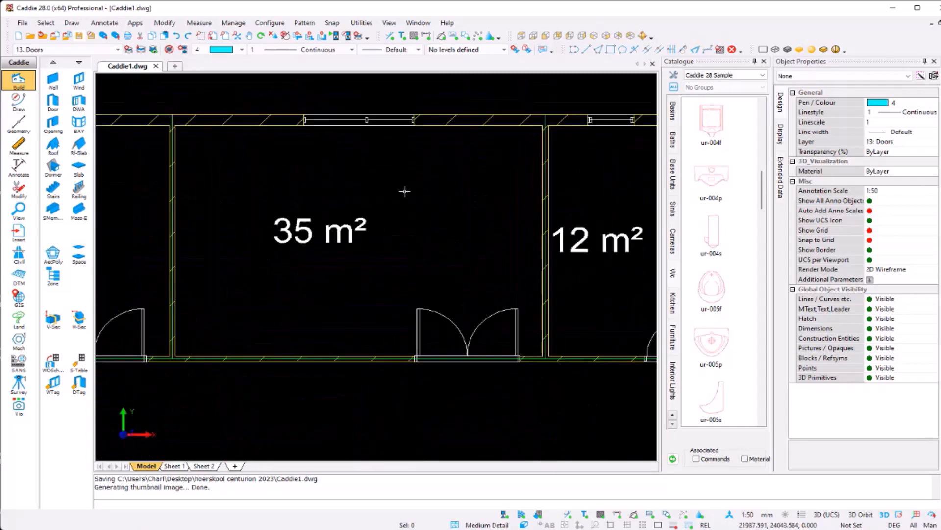
{"action": "middle_click_drag", "start_coordinate": [405, 192], "coordinate": [362, 215]}
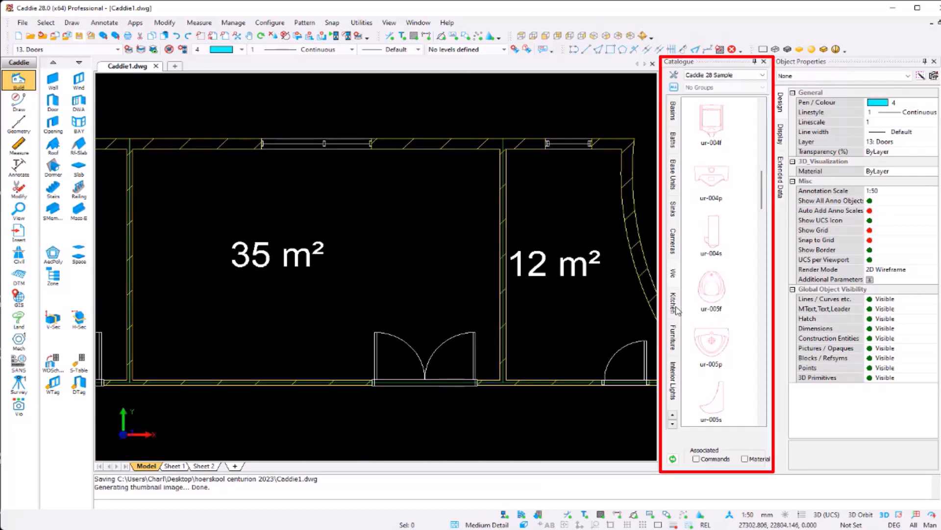
Insert the fur-dsk2 desk from the furniture catalogue near the upper wall of the 35 m² room
{"action": "left_click", "coordinate": [675, 334]}
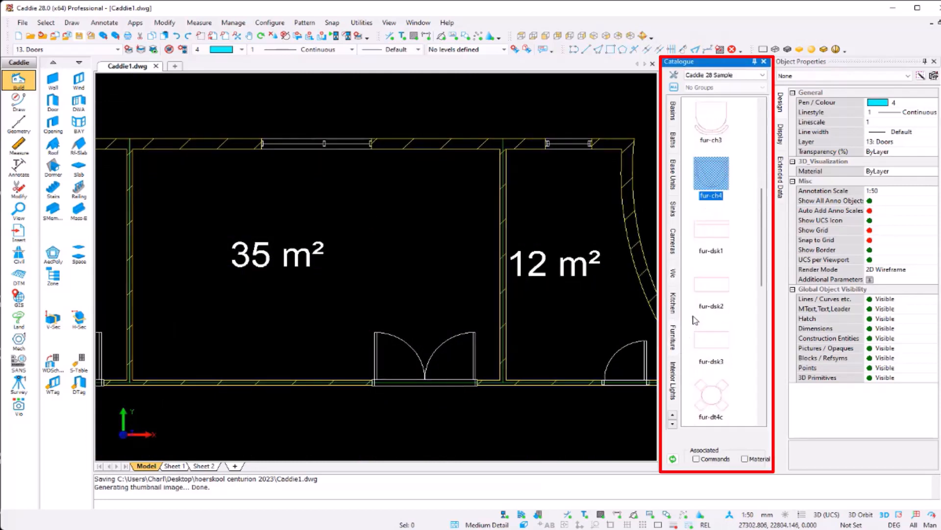
{"action": "left_click", "coordinate": [715, 237]}
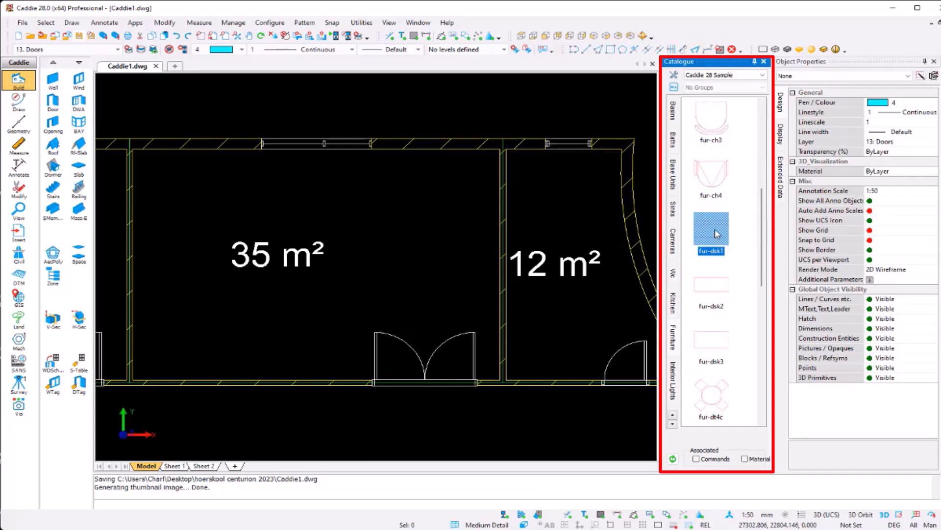
{"action": "left_click", "coordinate": [718, 274]}
{"action": "left_click_drag", "start_coordinate": [723, 289], "coordinate": [433, 246]}
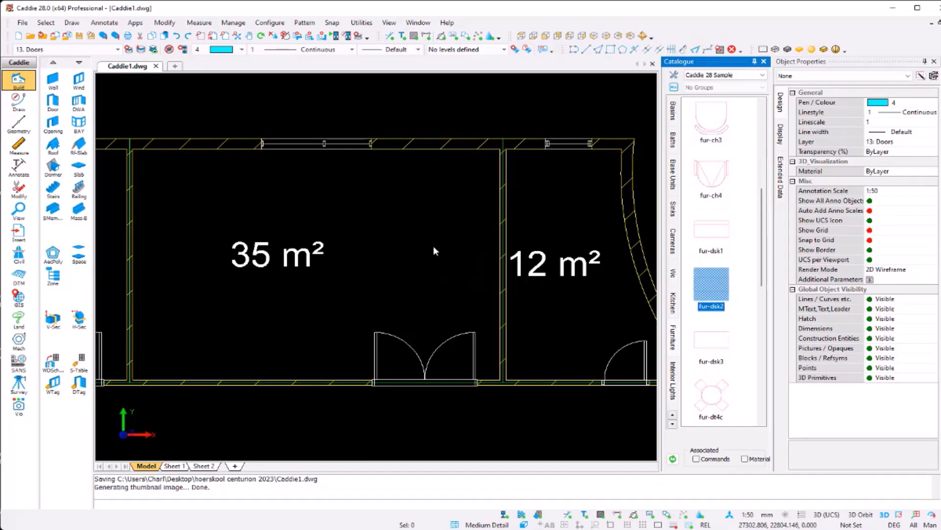
{"action": "left_click", "coordinate": [414, 178]}
Measure the inserted desk's depth along the Y axis and its length along the X axis
{"action": "left_click", "coordinate": [18, 167]}
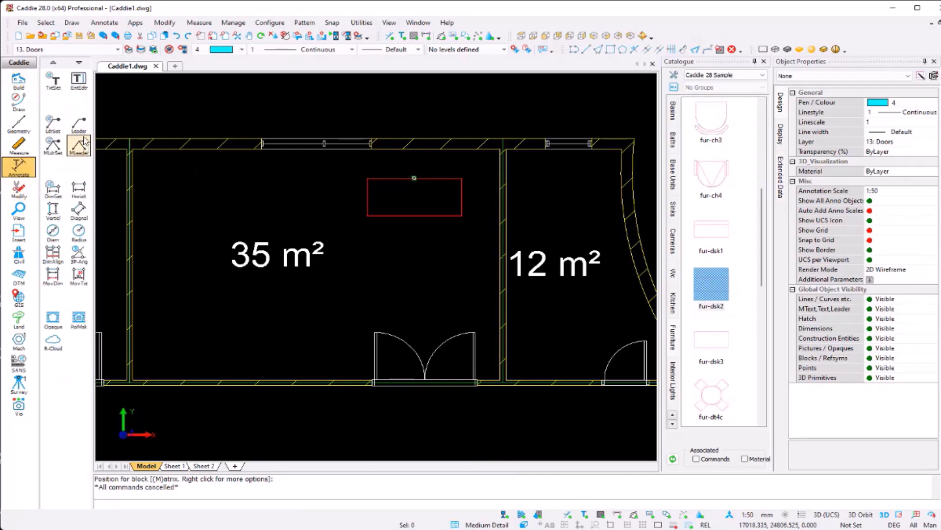
{"action": "left_click", "coordinate": [24, 149]}
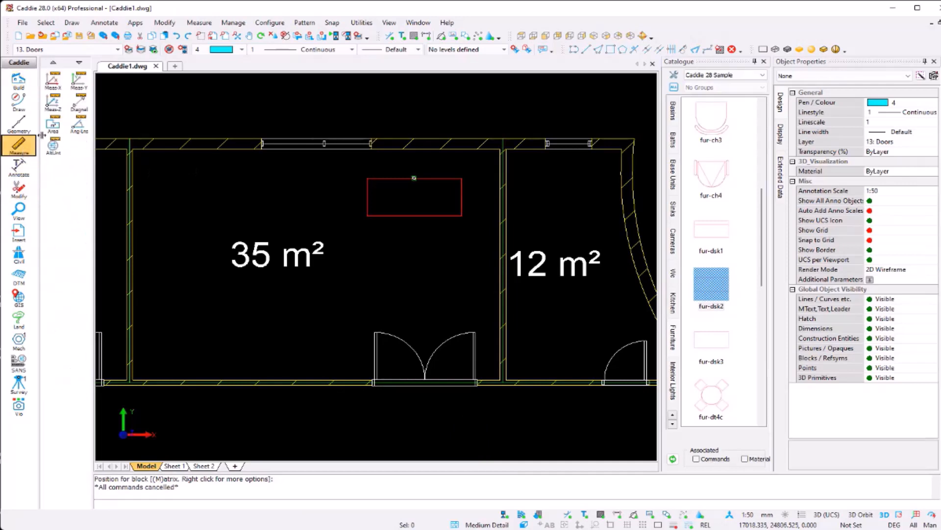
{"action": "left_click", "coordinate": [81, 85]}
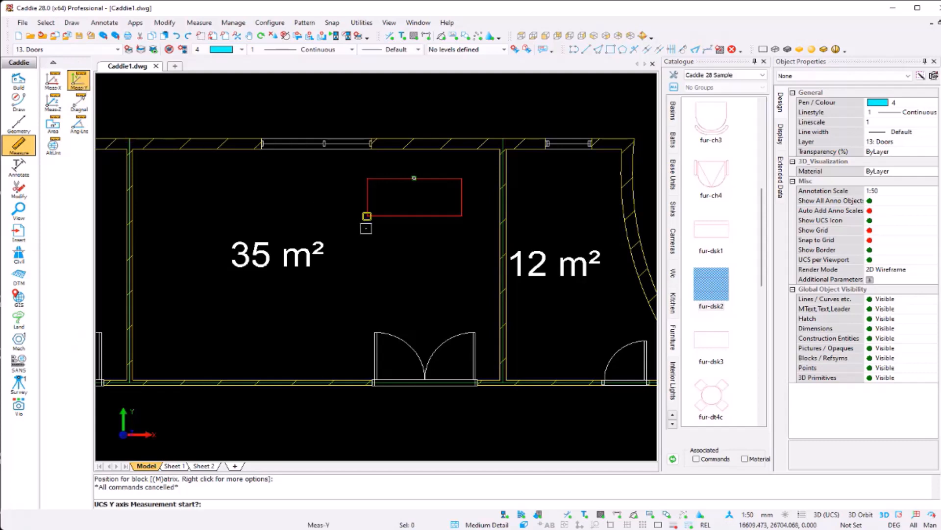
{"action": "left_click", "coordinate": [369, 187]}
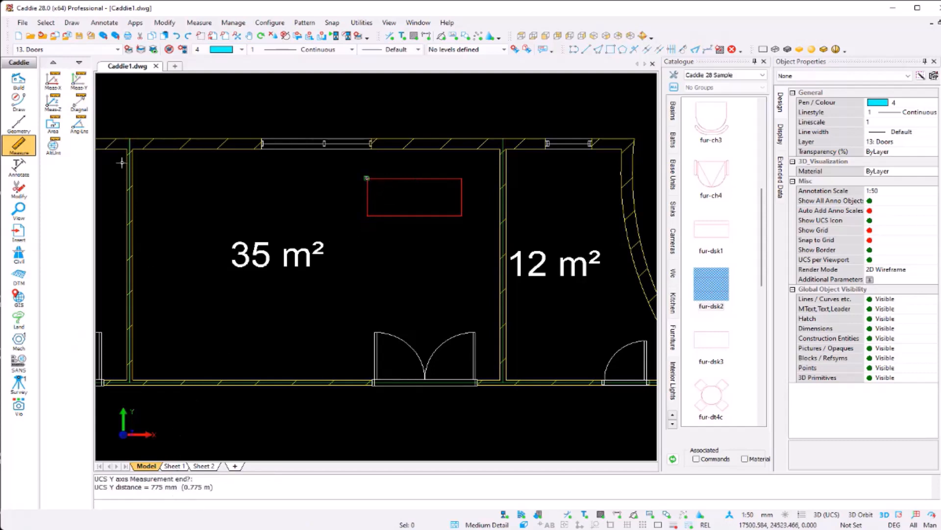
{"action": "left_click", "coordinate": [52, 83]}
{"action": "left_click", "coordinate": [378, 222]}
{"action": "left_click", "coordinate": [461, 216]}
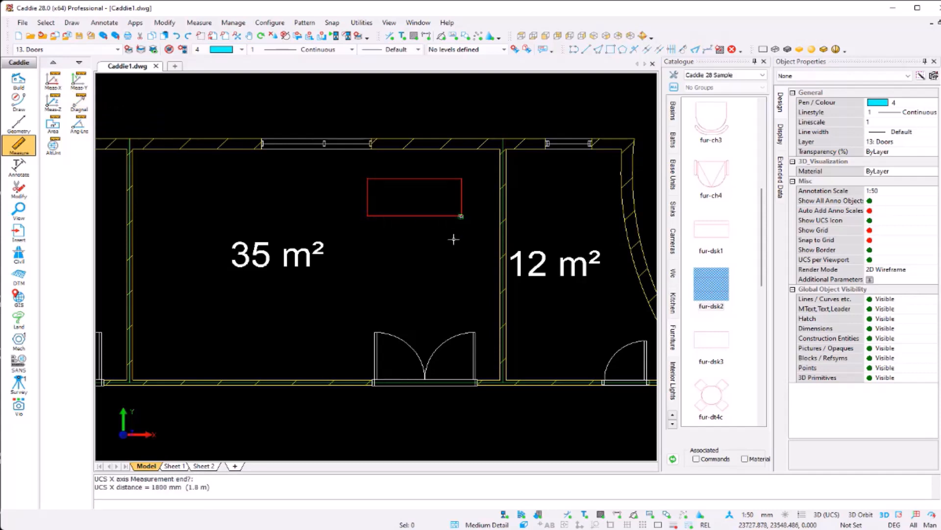
Replace the desk with a fur-dsk2 desk rotated 90° anticlockwise about Z, near the upper wall of the 35 m² room
{"action": "left_click", "coordinate": [430, 214]}
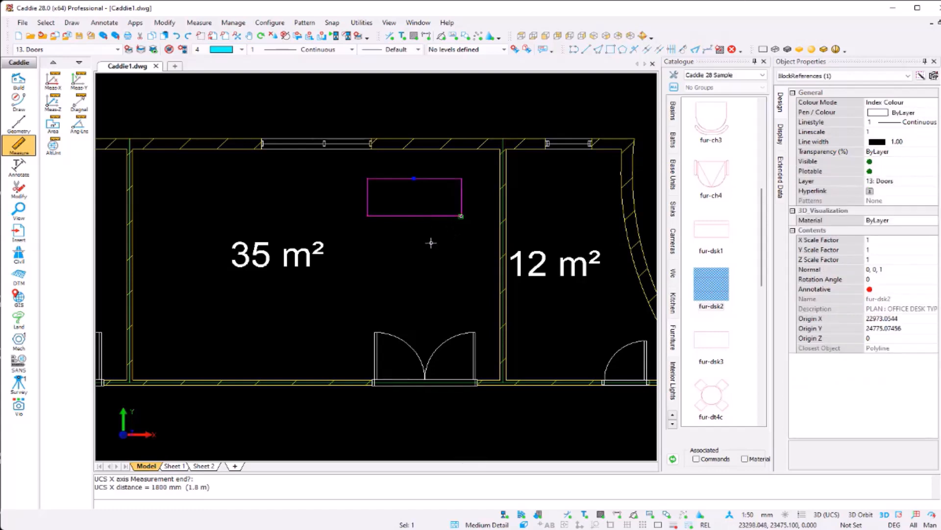
{"action": "key", "text": "Delete"}
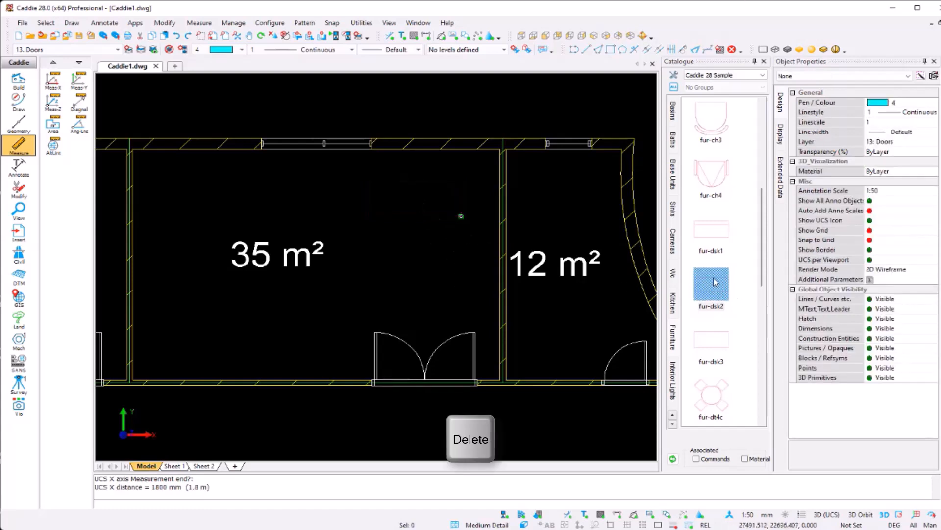
{"action": "left_click_drag", "start_coordinate": [718, 277], "coordinate": [402, 228]}
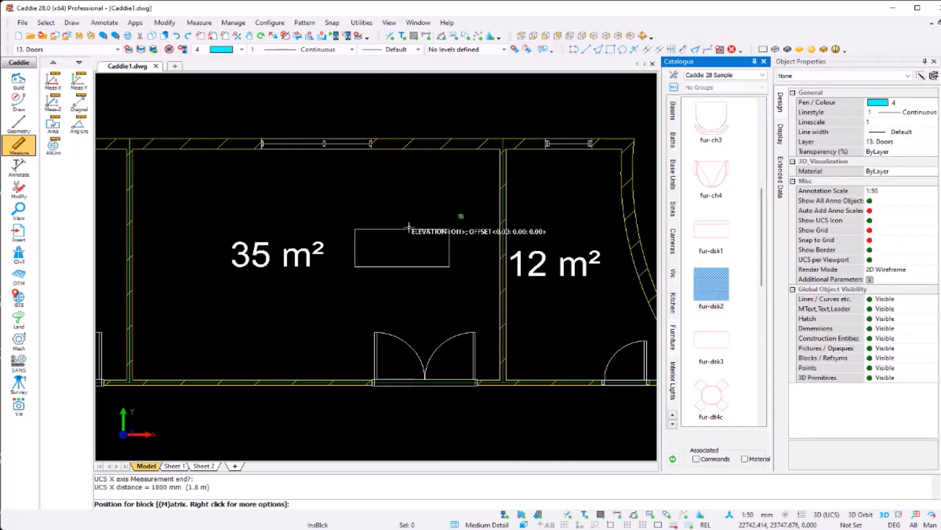
{"action": "right_click", "coordinate": [419, 218]}
{"action": "left_click", "coordinate": [456, 295]}
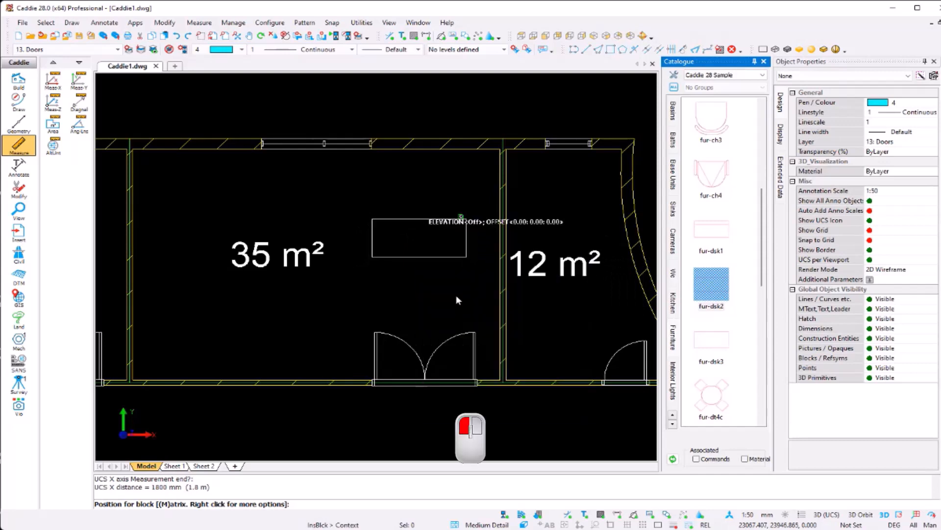
{"action": "type", "text": "90"}
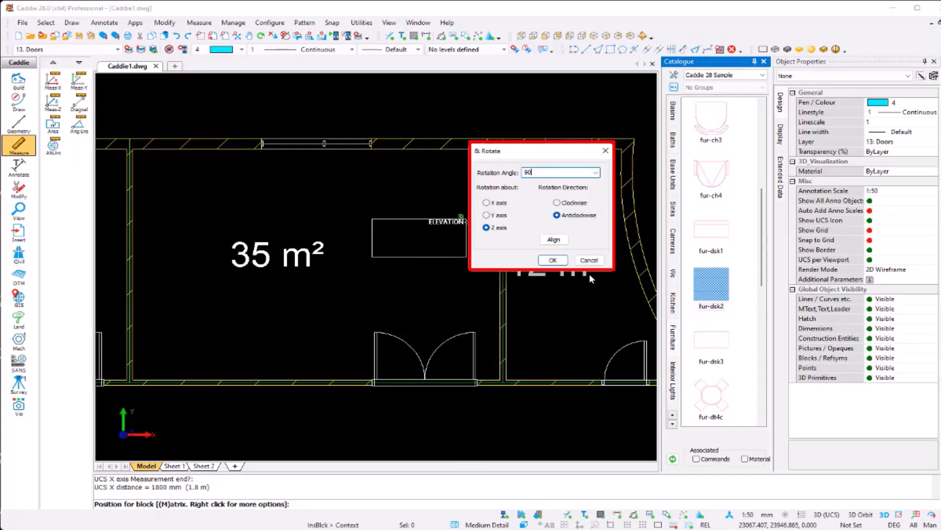
{"action": "left_click", "coordinate": [553, 260]}
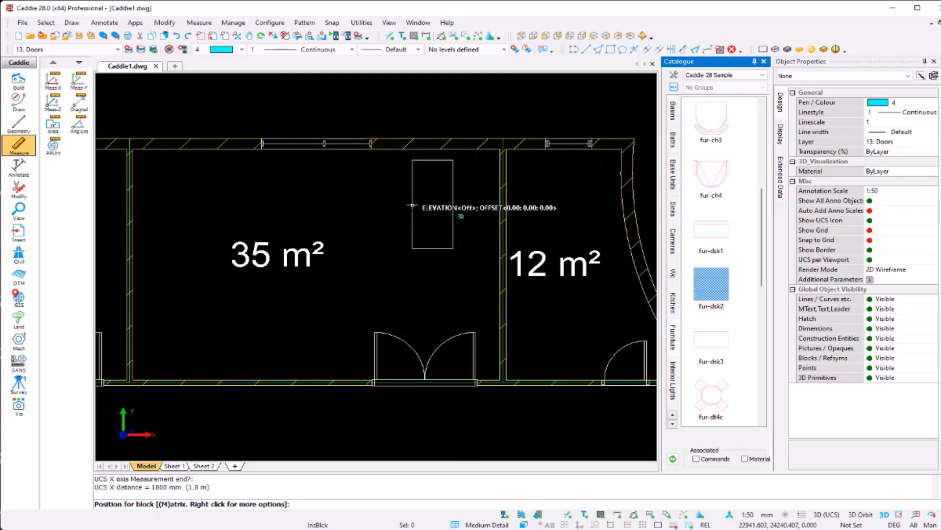
{"action": "key", "text": "Escape"}
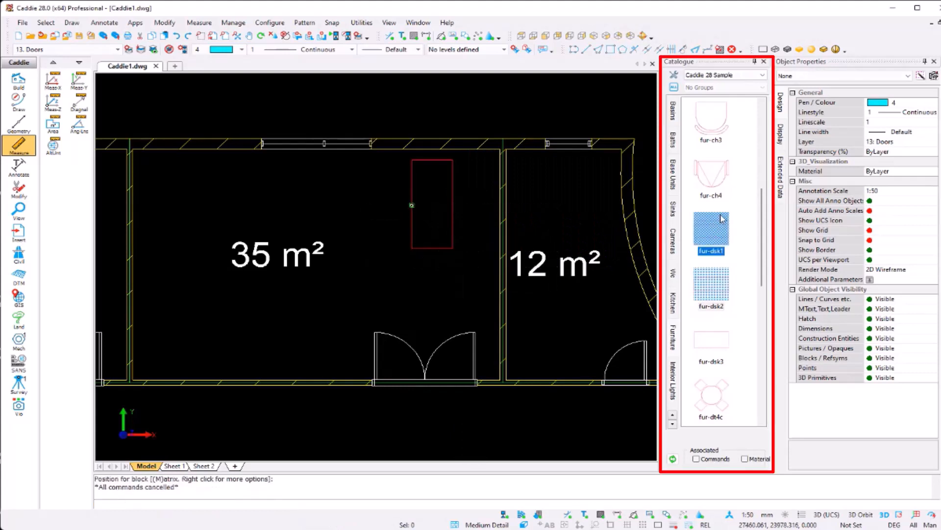
Insert the fur-ch4 office chair, rotated 90° clockwise about Z, beside the upper half of the desk's left edge
{"action": "left_click", "coordinate": [721, 185]}
{"action": "scroll", "coordinate": [718, 184], "scroll_direction": "up", "scroll_amount": 3}
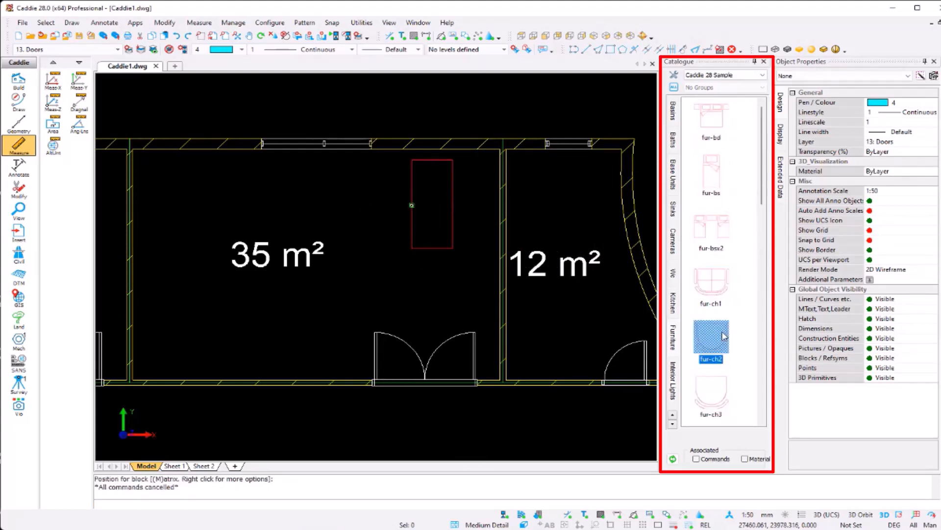
{"action": "mouse_move", "coordinate": [712, 312]}
{"action": "left_mouse_down"}
{"action": "mouse_move", "coordinate": [718, 308]}
{"action": "mouse_move", "coordinate": [383, 269]}
{"action": "left_mouse_up"}
{"action": "right_click", "coordinate": [383, 180]}
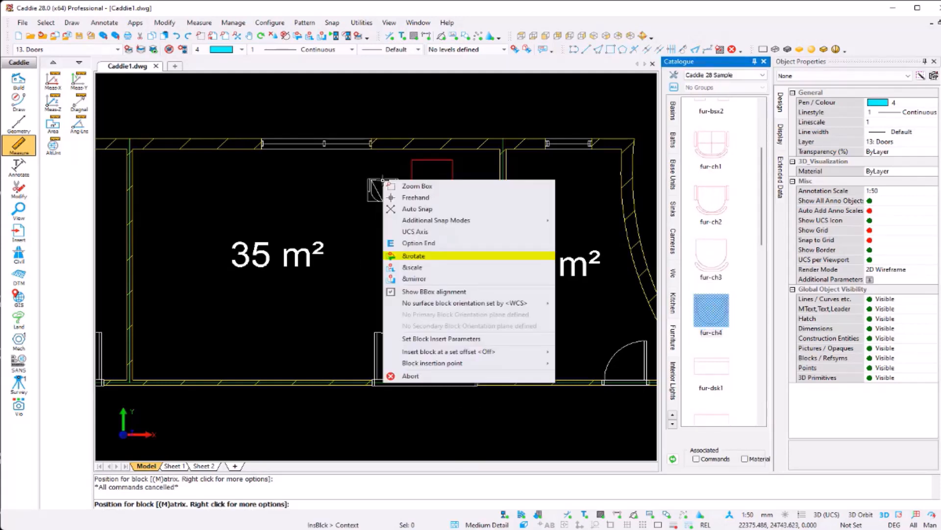
{"action": "left_click", "coordinate": [425, 256]}
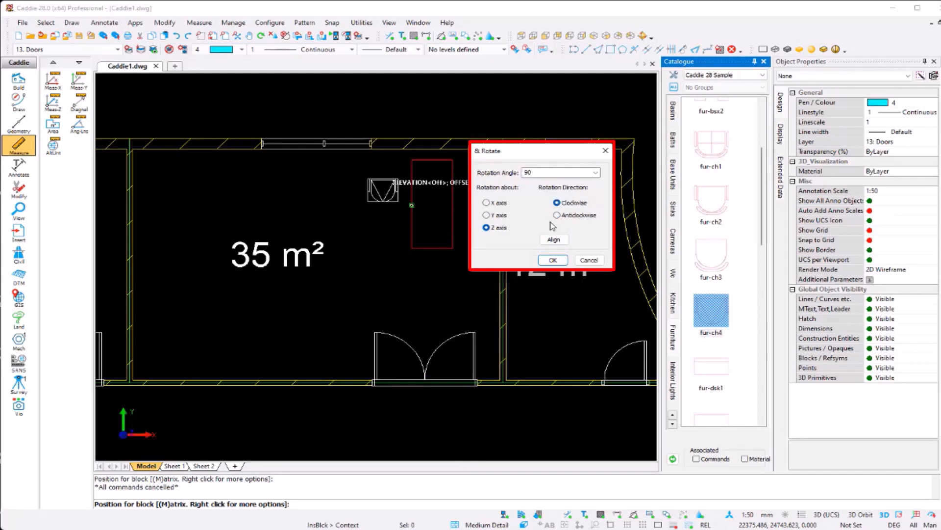
{"action": "left_click", "coordinate": [553, 260]}
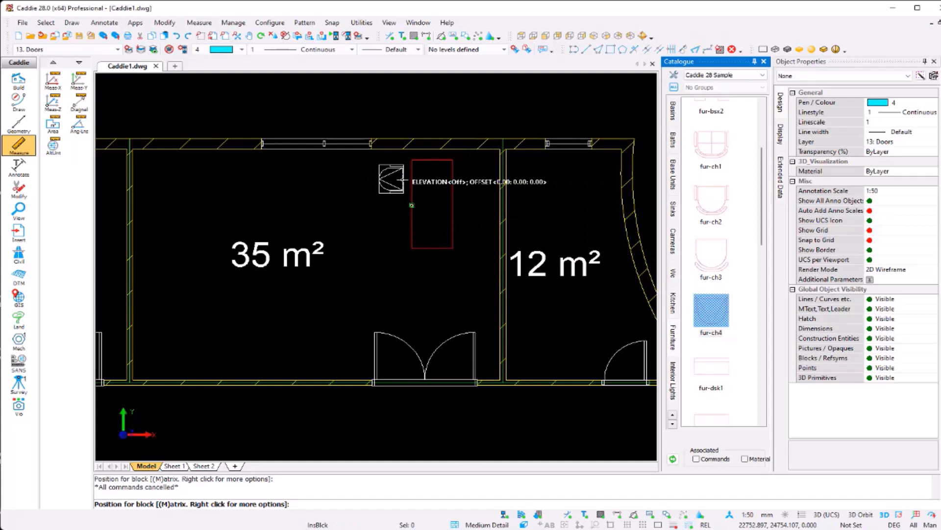
{"action": "left_click", "coordinate": [411, 205]}
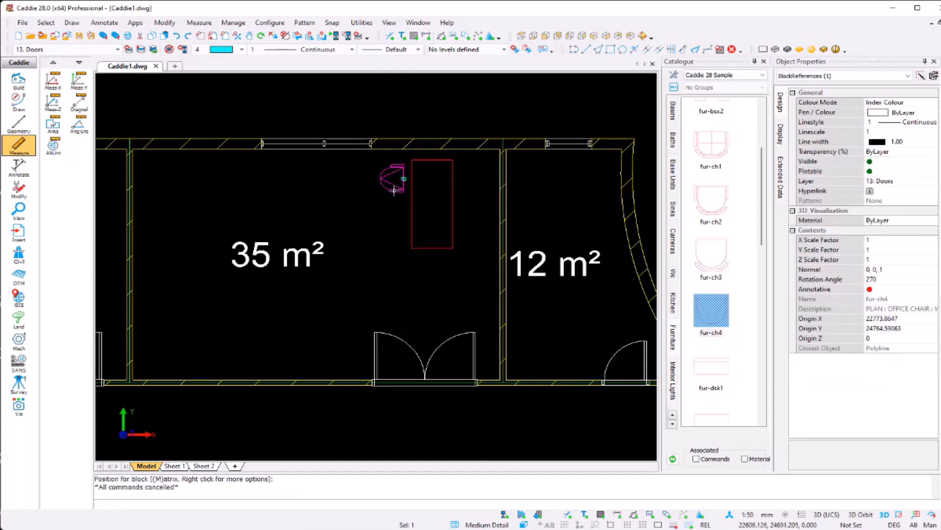
Copy the chair straight down to the lower half of the desk's left edge
{"action": "key", "text": "c"}
{"action": "left_click", "coordinate": [396, 185]}
{"action": "key", "text": "Tab"}
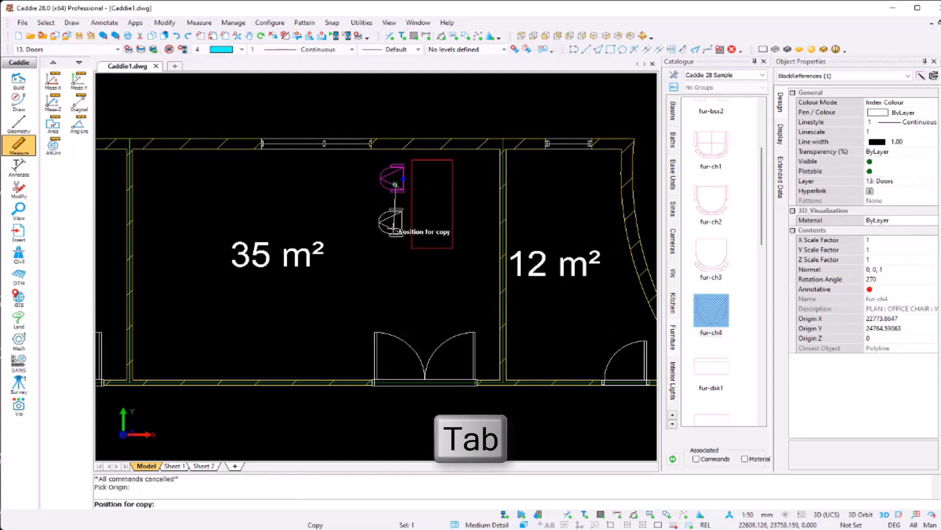
{"action": "left_click", "coordinate": [395, 231]}
{"action": "right_click", "coordinate": [388, 263]}
Copy the desk with its two chairs twice to the left, forming an upper row of three in the 35 m² room
{"action": "left_click", "coordinate": [459, 155]}
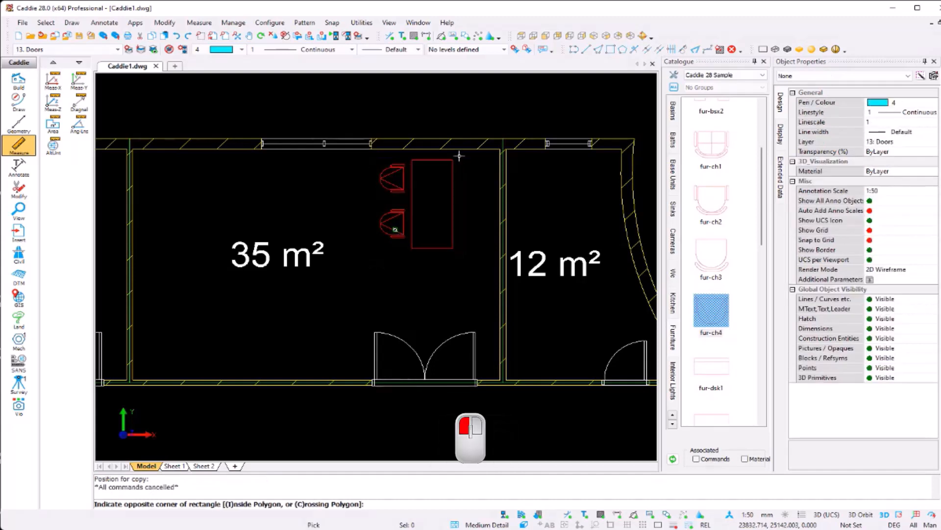
{"action": "left_click", "coordinate": [405, 226]}
{"action": "key", "text": "c"}
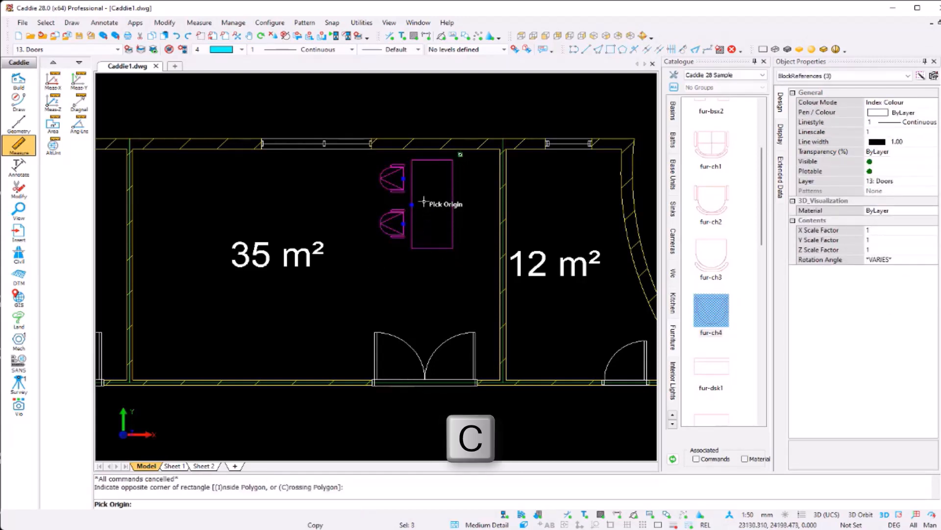
{"action": "left_click", "coordinate": [424, 201]}
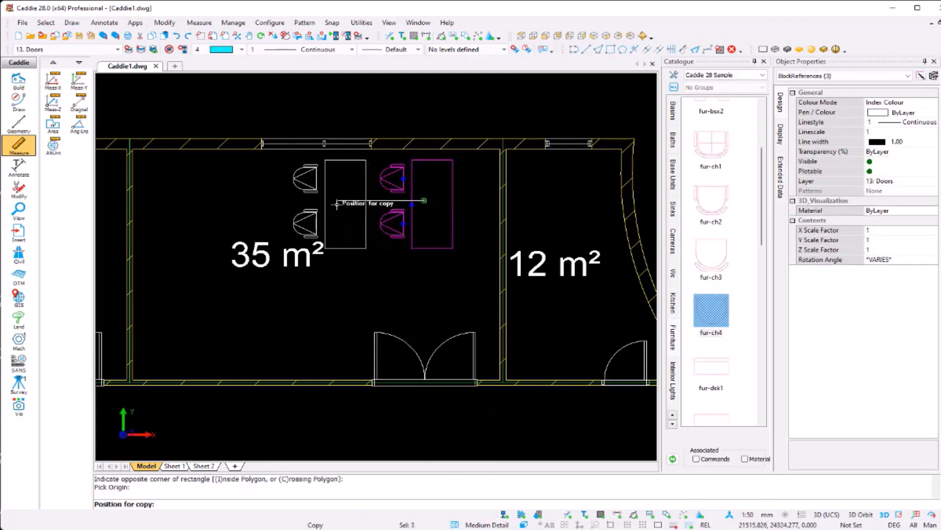
{"action": "left_click", "coordinate": [336, 205]}
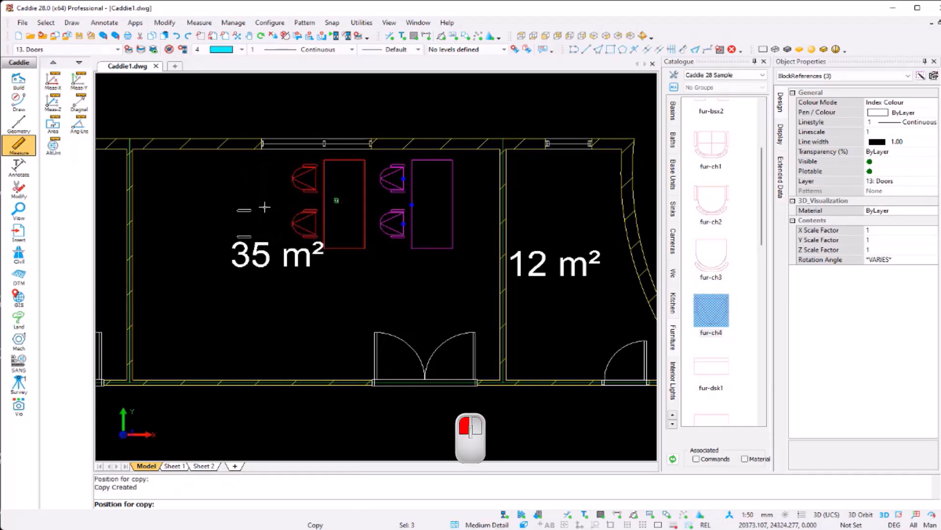
{"action": "left_click", "coordinate": [236, 202]}
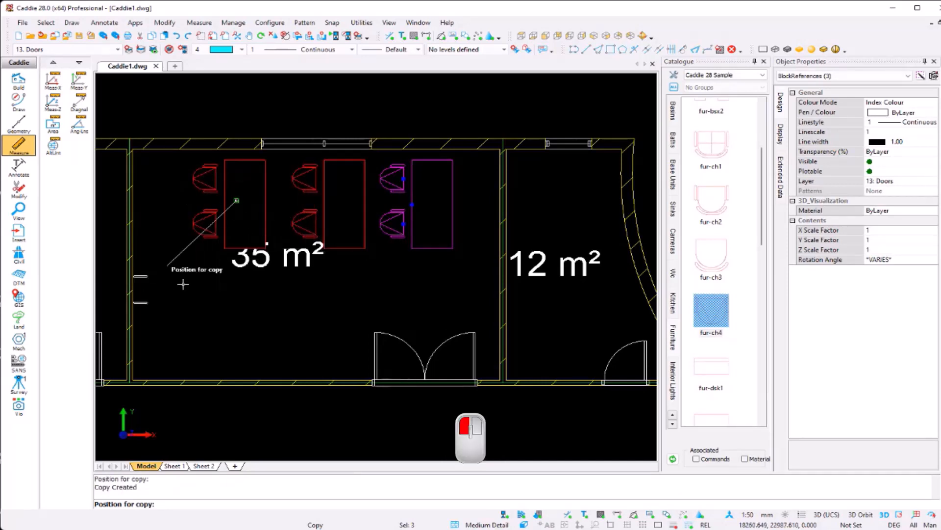
Place three more copies of the desk with its chairs as a lower row, from the left wall towards the double door
{"action": "left_click", "coordinate": [182, 322]}
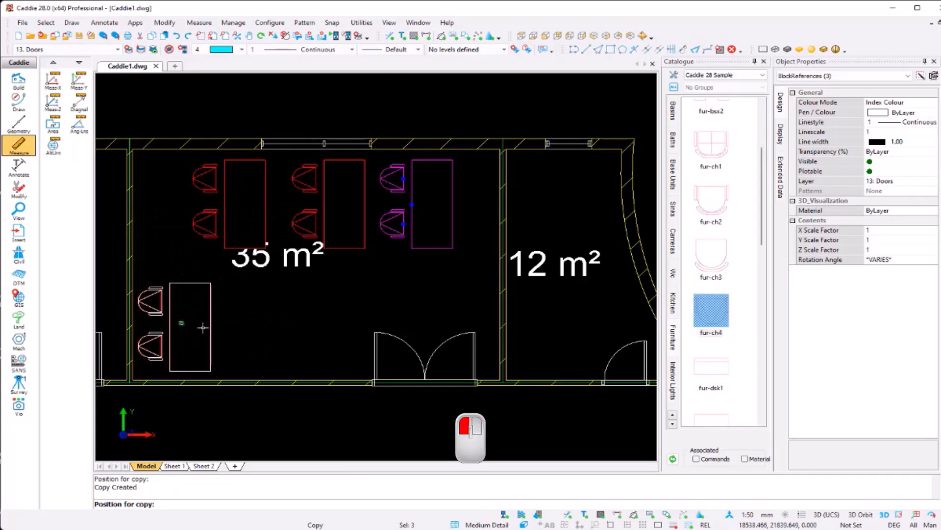
{"action": "left_click", "coordinate": [265, 322]}
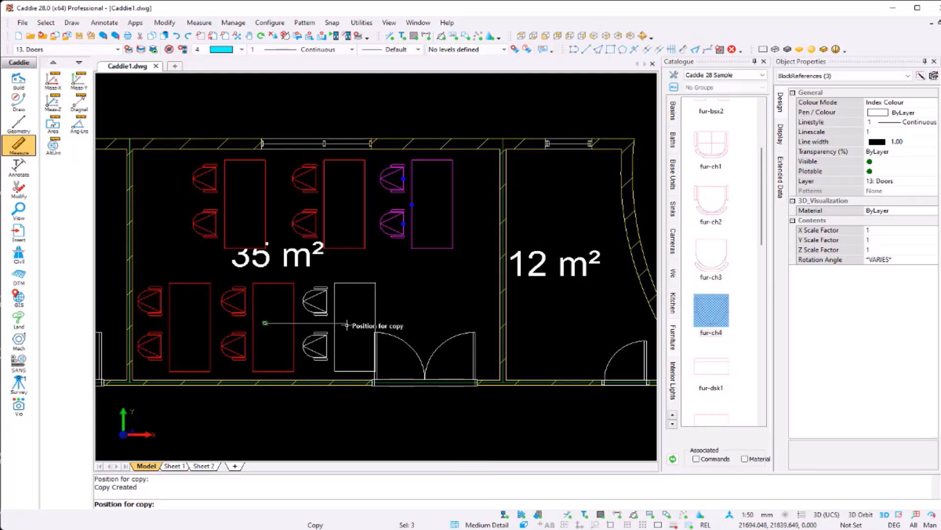
{"action": "left_click", "coordinate": [347, 327]}
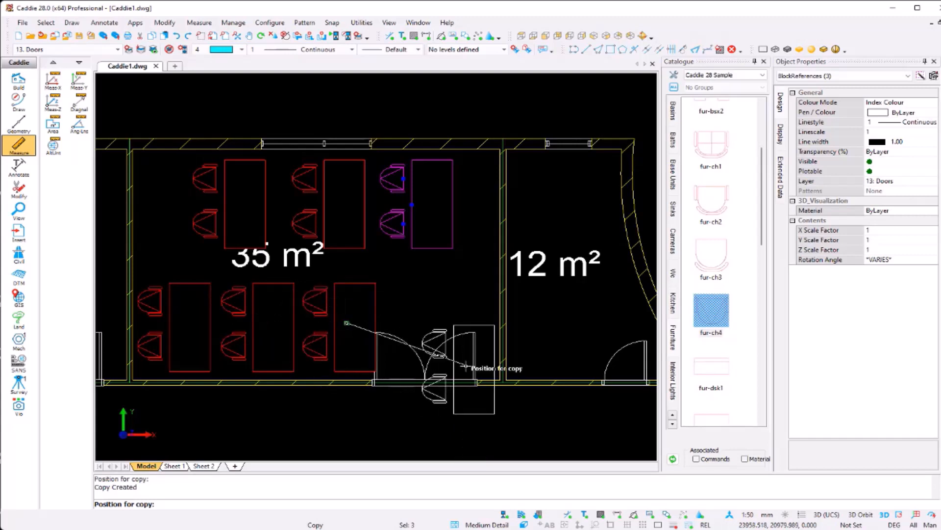
{"action": "key", "text": "Escape"}
Move the 35 m² room's double door along the lower wall towards the 12 m² room, clear of the nearest desk
{"action": "left_click", "coordinate": [458, 351]}
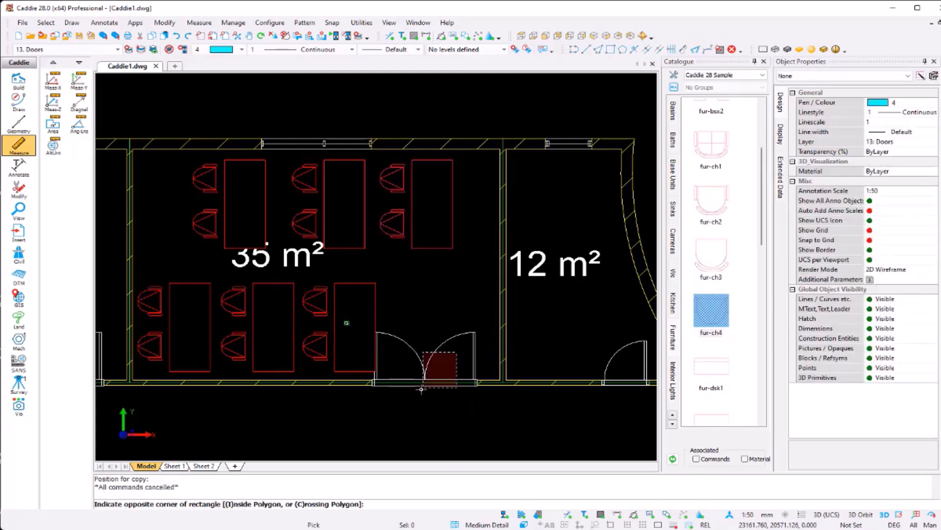
{"action": "key", "text": "Escape"}
{"action": "left_click", "coordinate": [427, 372]}
{"action": "scroll", "coordinate": [425, 375], "scroll_direction": "up", "scroll_amount": 3}
{"action": "left_click", "coordinate": [424, 379]}
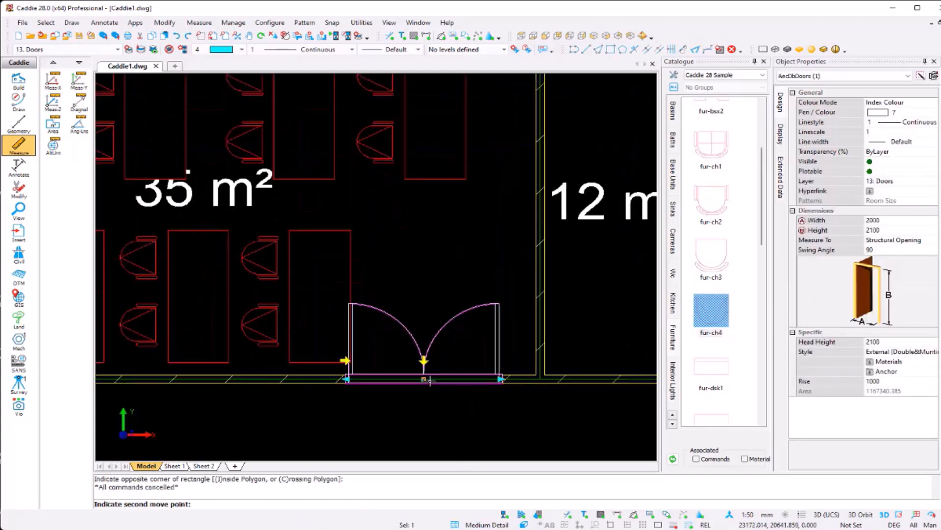
{"action": "left_click", "coordinate": [447, 379]}
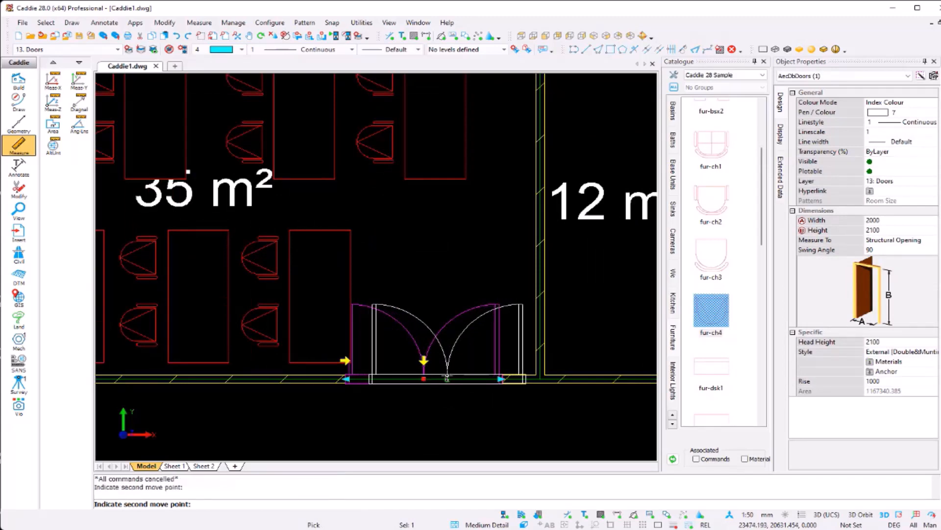
{"action": "key", "text": "Escape"}
{"action": "scroll", "coordinate": [407, 337], "scroll_direction": "down", "scroll_amount": 3}
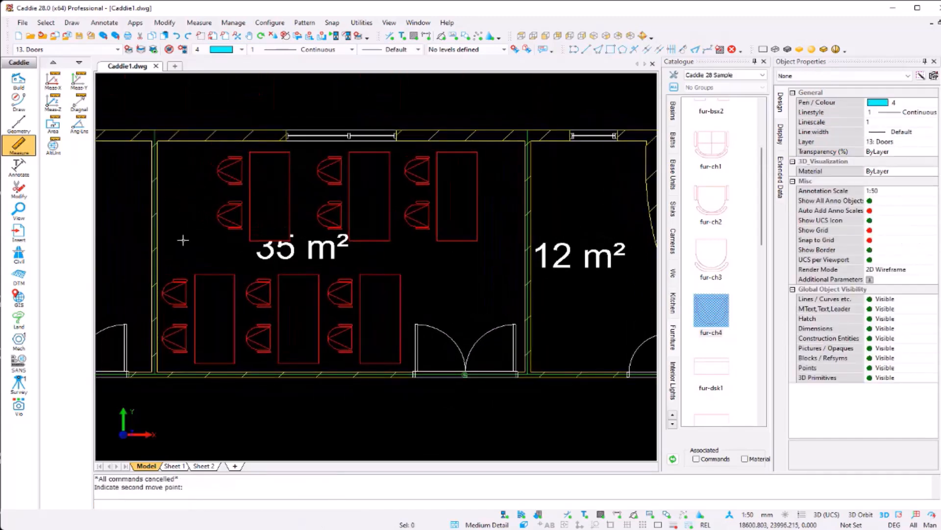
Move the upper row of three desks with their chairs slightly towards the 12 m² room and closer to the window wall
{"action": "left_click", "coordinate": [191, 246]}
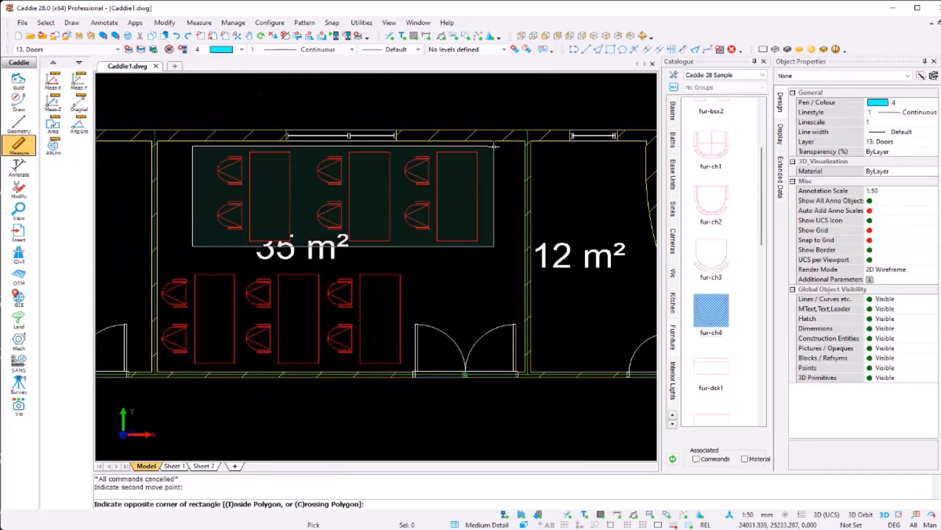
{"action": "left_click", "coordinate": [495, 146]}
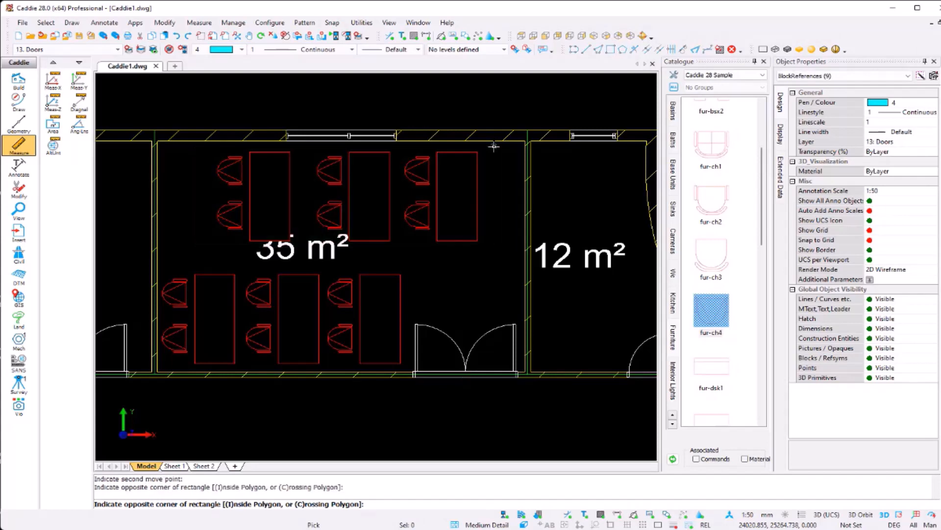
{"action": "key", "text": "m"}
{"action": "left_click", "coordinate": [380, 194]}
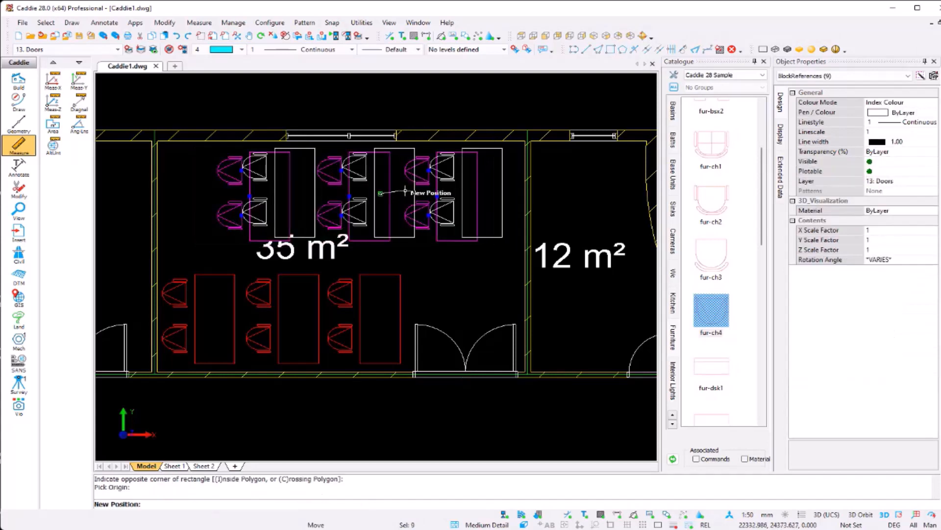
{"action": "left_click", "coordinate": [405, 192]}
Copy the upper row's leftmost desk with its two chairs to the left wall as a fourth set
{"action": "left_click", "coordinate": [236, 244]}
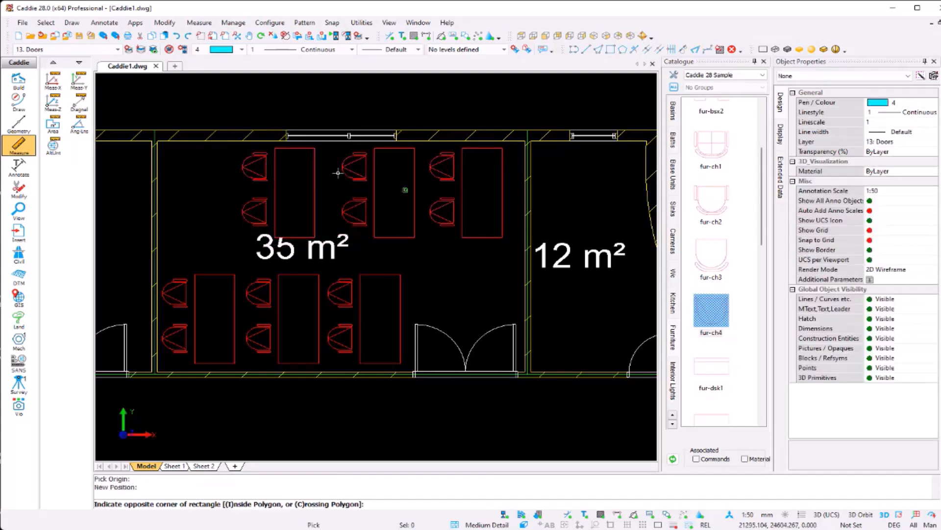
{"action": "left_click", "coordinate": [328, 140]}
{"action": "key", "text": "c"}
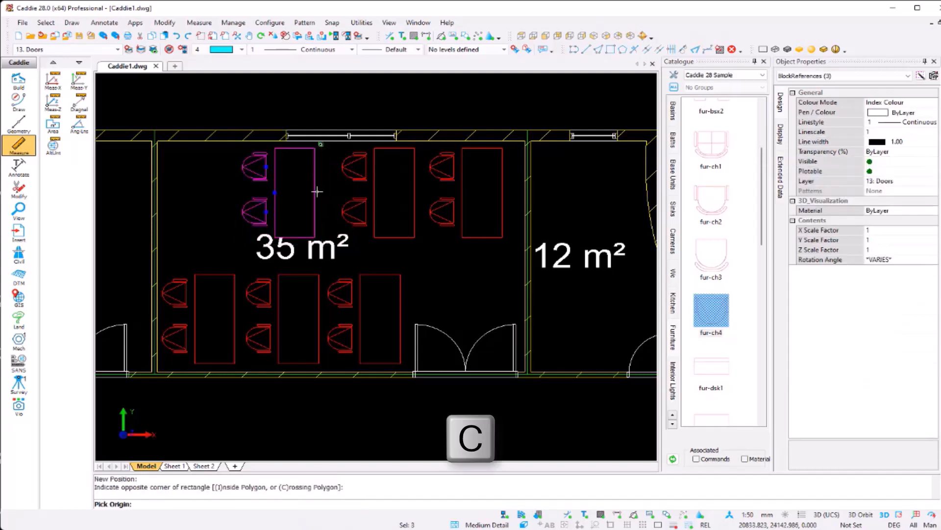
{"action": "left_click", "coordinate": [297, 181]}
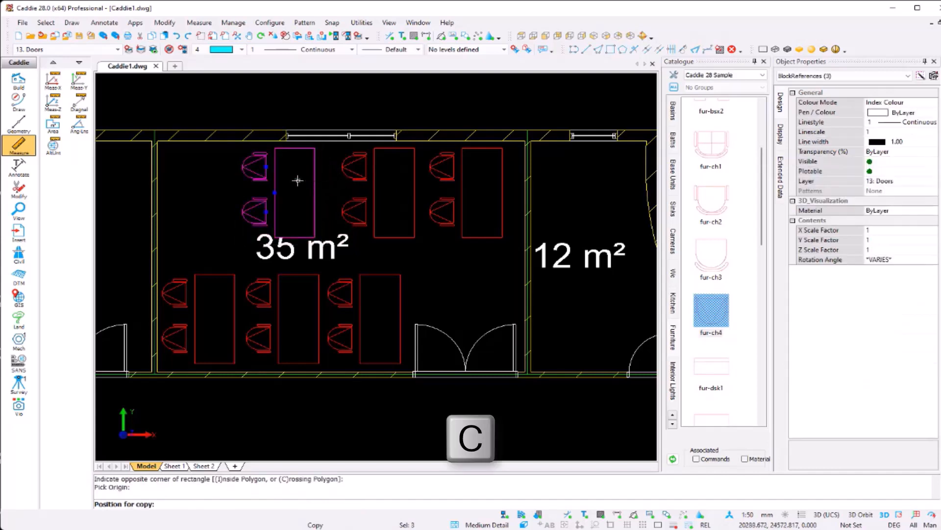
{"action": "left_click", "coordinate": [217, 185]}
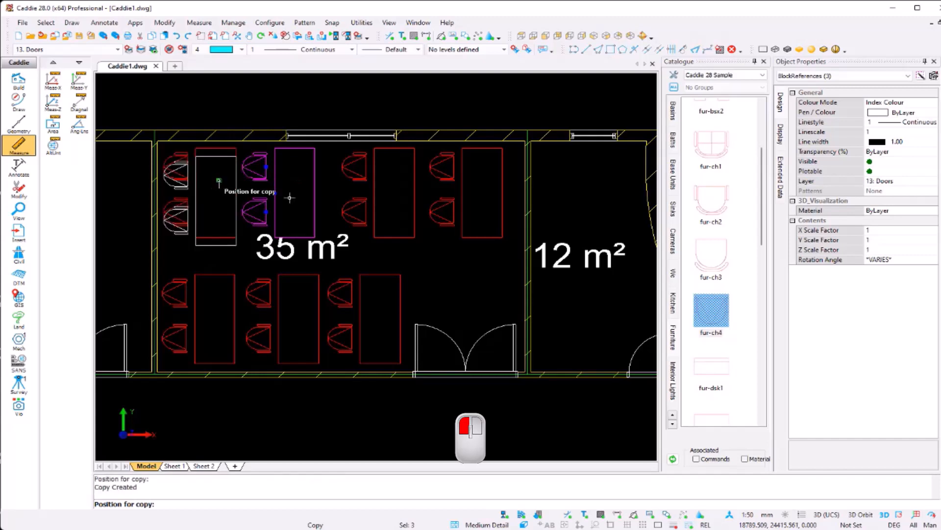
{"action": "key", "text": "Escape"}
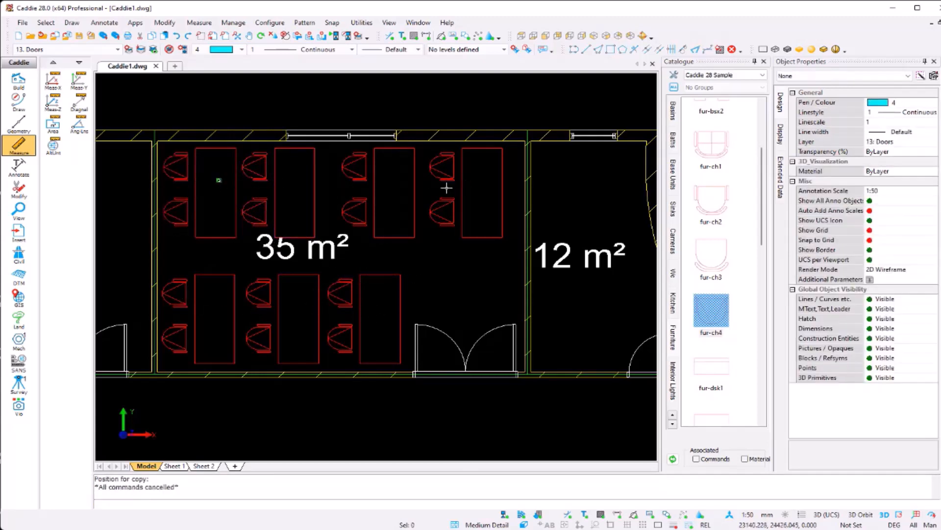
Move the furnished room's 35 m² label into the free aisle between the two desk rows
{"action": "left_click", "coordinate": [290, 253]}
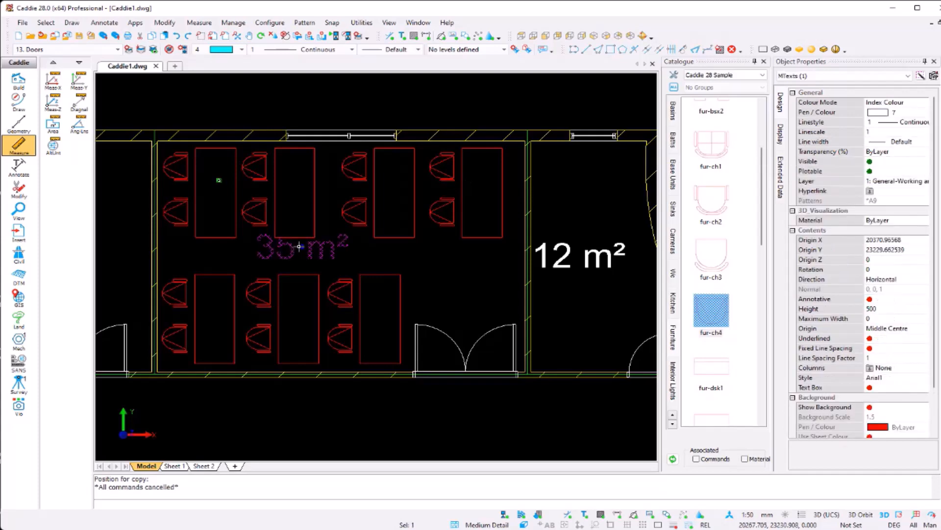
{"action": "left_click", "coordinate": [302, 247]}
{"action": "left_click", "coordinate": [330, 256]}
{"action": "key", "text": "Escape"}
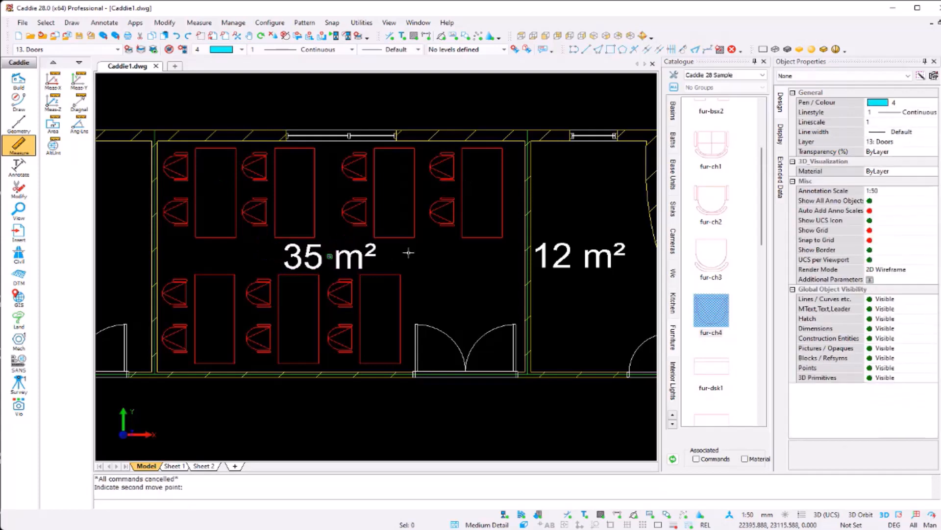
Copy all seven desks with their chairs, without the area label, into the same layout in the adjacent empty 35 m² room
{"action": "scroll", "coordinate": [409, 253], "scroll_direction": "down", "scroll_amount": 3}
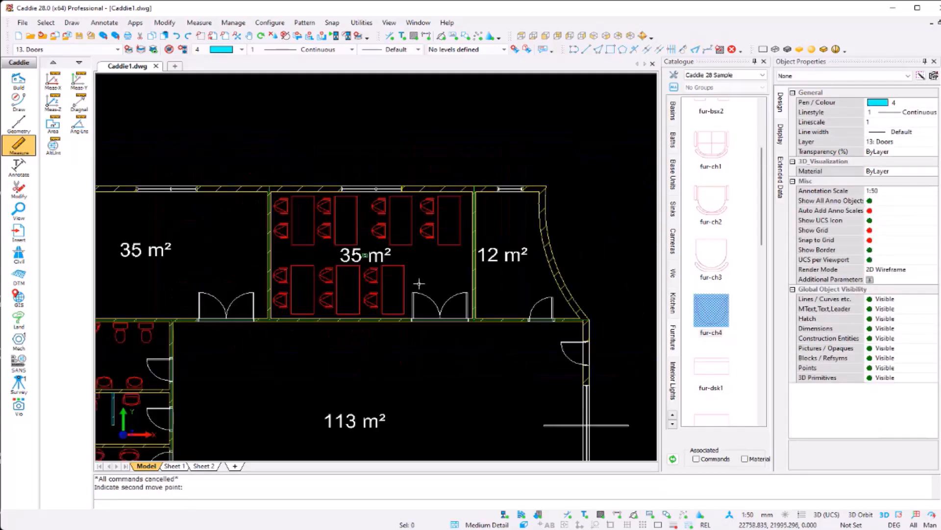
{"action": "mouse_move", "coordinate": [424, 269]}
{"action": "middle_mouse_down"}
{"action": "mouse_move", "coordinate": [481, 211]}
{"action": "mouse_move", "coordinate": [483, 192]}
{"action": "middle_mouse_up"}
{"action": "scroll", "coordinate": [483, 192], "scroll_direction": "down", "scroll_amount": 1}
{"action": "middle_click_drag", "start_coordinate": [429, 190], "coordinate": [404, 234]}
{"action": "scroll", "coordinate": [392, 202], "scroll_direction": "up", "scroll_amount": 1}
{"action": "scroll", "coordinate": [392, 201], "scroll_direction": "up", "scroll_amount": 1}
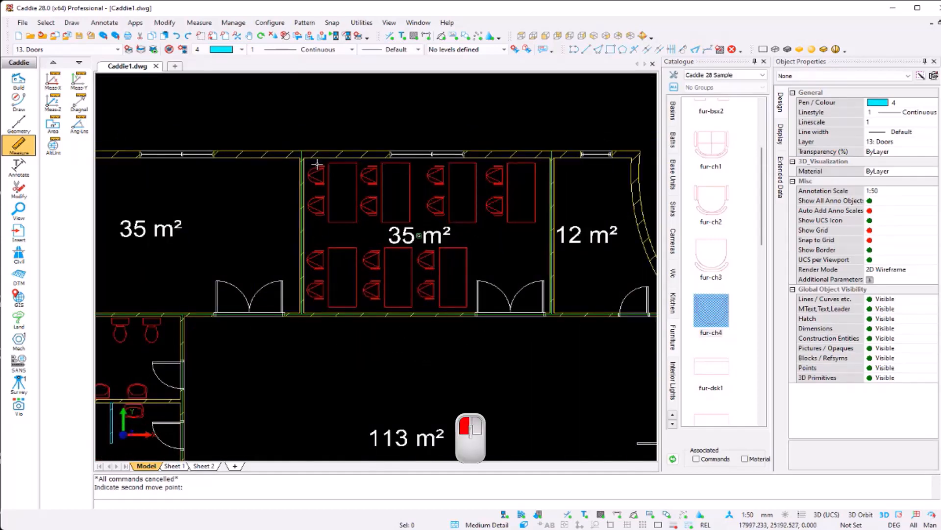
{"action": "middle_click_drag", "start_coordinate": [317, 163], "coordinate": [269, 179]}
{"action": "left_click", "coordinate": [258, 176]}
{"action": "left_click", "coordinate": [500, 327]}
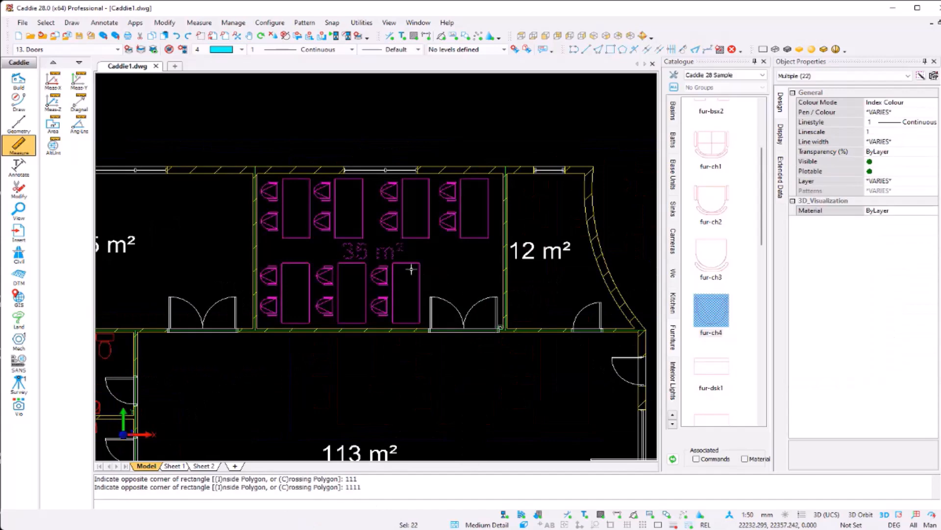
{"action": "left_click", "coordinate": [392, 252], "text": "shift"}
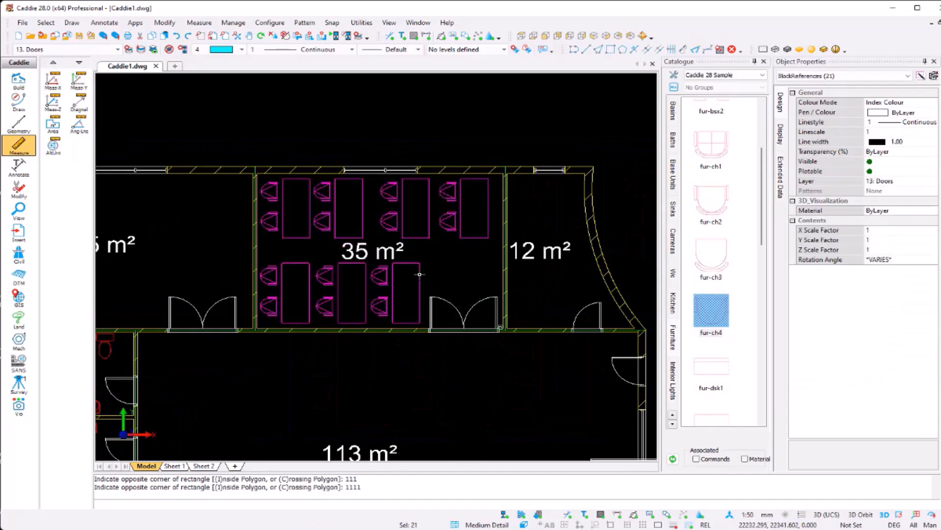
{"action": "key", "text": "c"}
{"action": "left_click", "coordinate": [438, 253]}
{"action": "middle_click_drag", "start_coordinate": [291, 260], "coordinate": [562, 278]}
{"action": "key", "text": "Tab"}
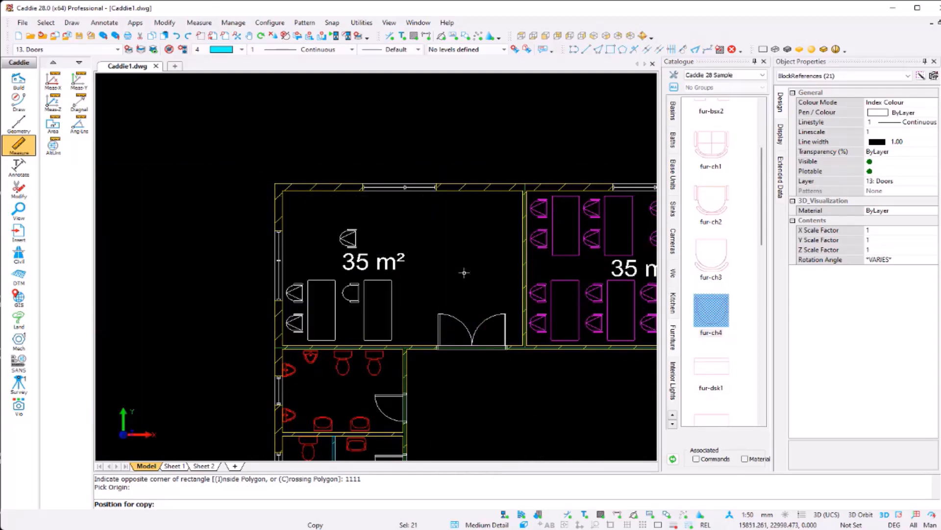
{"action": "left_click", "coordinate": [463, 273]}
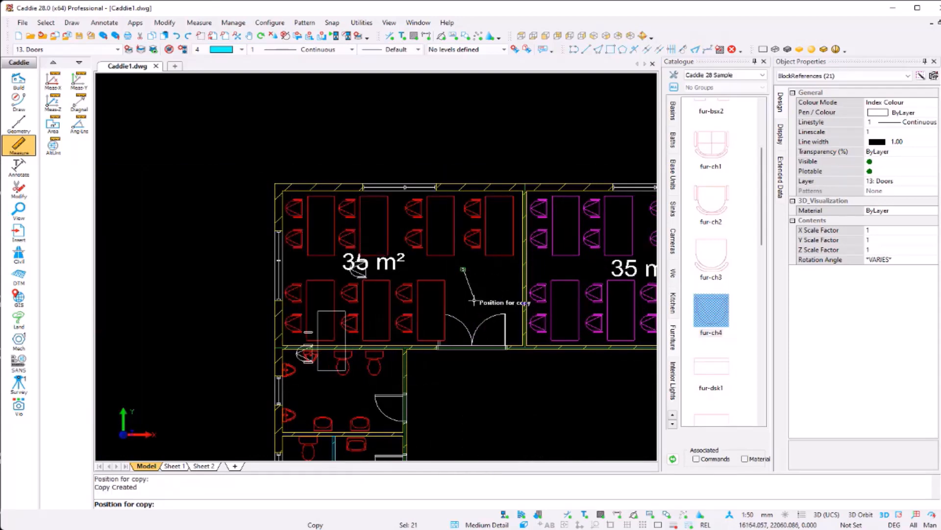
{"action": "key", "text": "Escape"}
Move the left 35 m² room's double door along the lower wall to the right, clear of the nearest desk
{"action": "scroll", "coordinate": [474, 333], "scroll_direction": "up", "scroll_amount": 2}
{"action": "left_click", "coordinate": [487, 362]}
{"action": "left_click", "coordinate": [472, 354]}
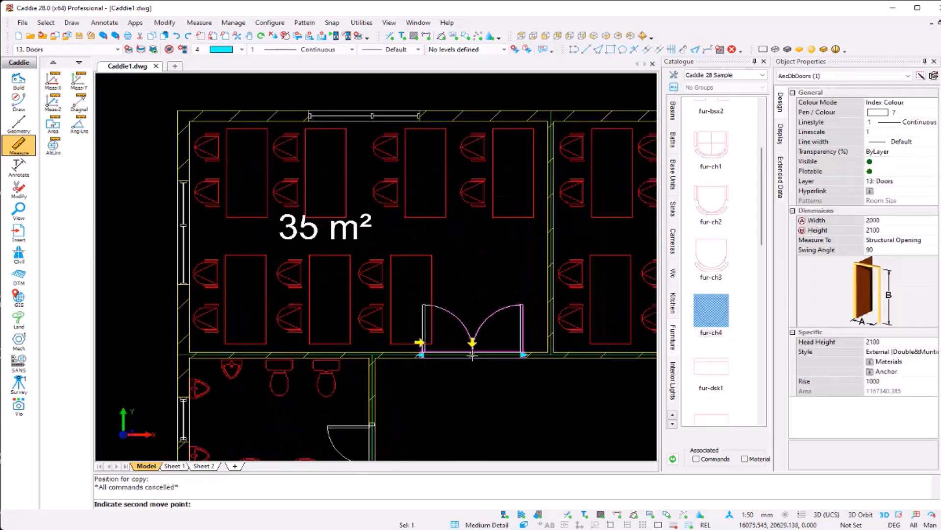
{"action": "key", "text": "Escape"}
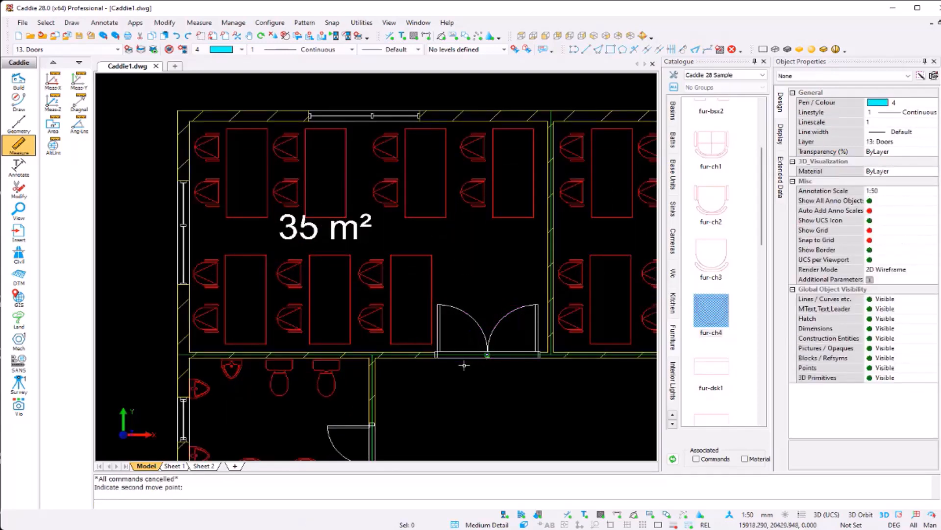
Move the left room's 35 m² label into the aisle between its two desk rows
{"action": "scroll", "coordinate": [464, 365], "scroll_direction": "down", "scroll_amount": 3}
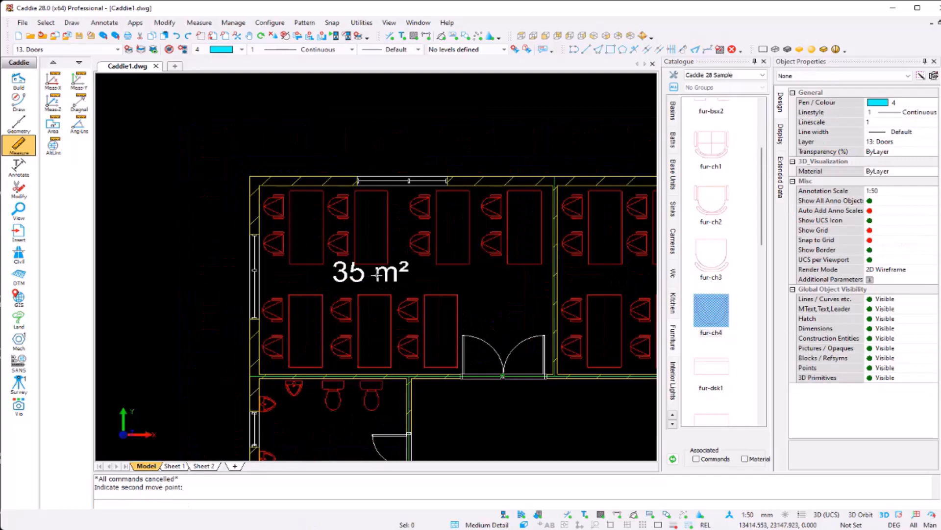
{"action": "left_click", "coordinate": [377, 274]}
{"action": "left_click", "coordinate": [371, 273]}
{"action": "left_click", "coordinate": [400, 279]}
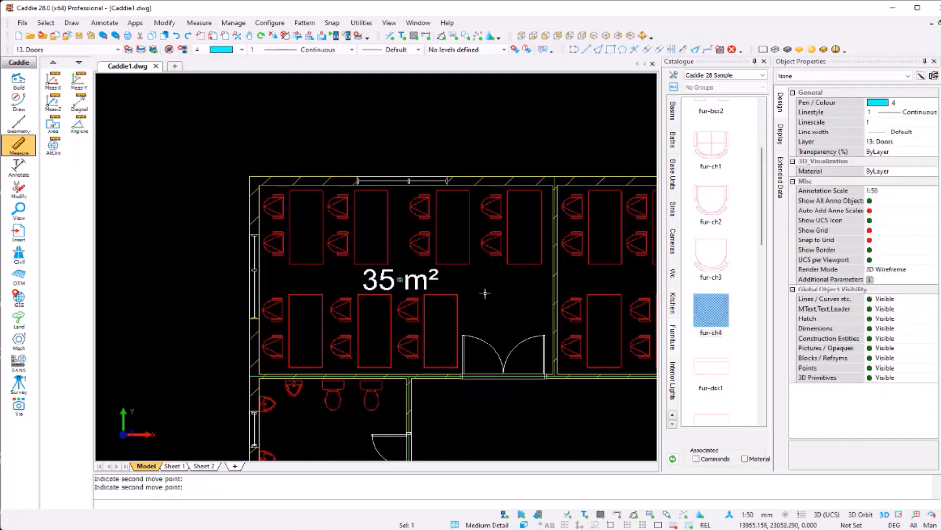
Insert a rectangular opening 1500 wide and 1000 high, head height 2100, centre origin, in the 12 m² room's lower wall beside its door
{"action": "scroll", "coordinate": [485, 293], "scroll_direction": "down", "scroll_amount": 2}
{"action": "middle_click_drag", "start_coordinate": [480, 296], "coordinate": [339, 274]}
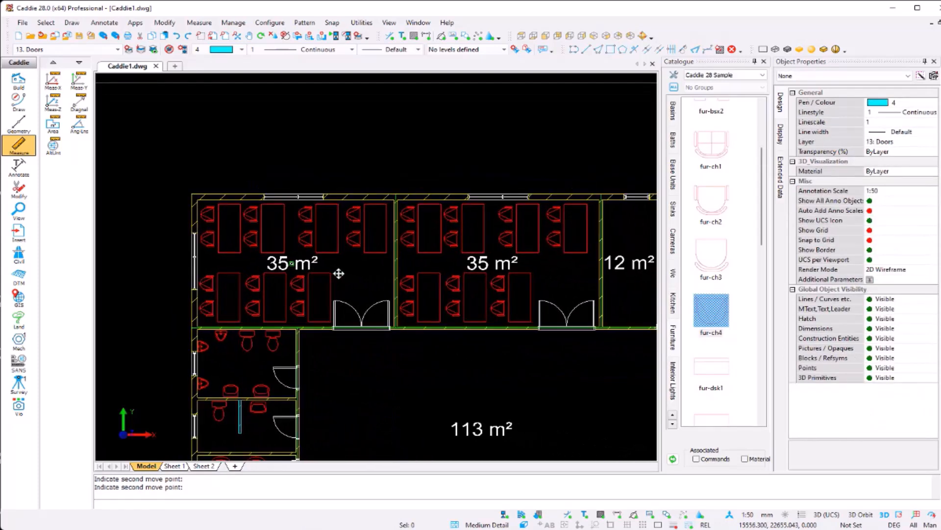
{"action": "scroll", "coordinate": [339, 273], "scroll_direction": "down", "scroll_amount": 3}
{"action": "middle_click_drag", "start_coordinate": [418, 338], "coordinate": [401, 252]}
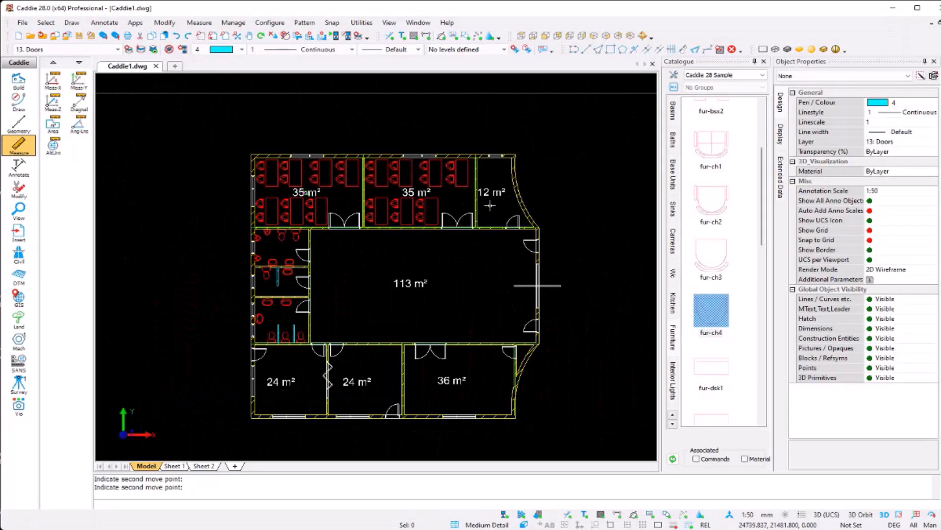
{"action": "scroll", "coordinate": [515, 160], "scroll_direction": "up", "scroll_amount": 4}
{"action": "key", "text": "Escape"}
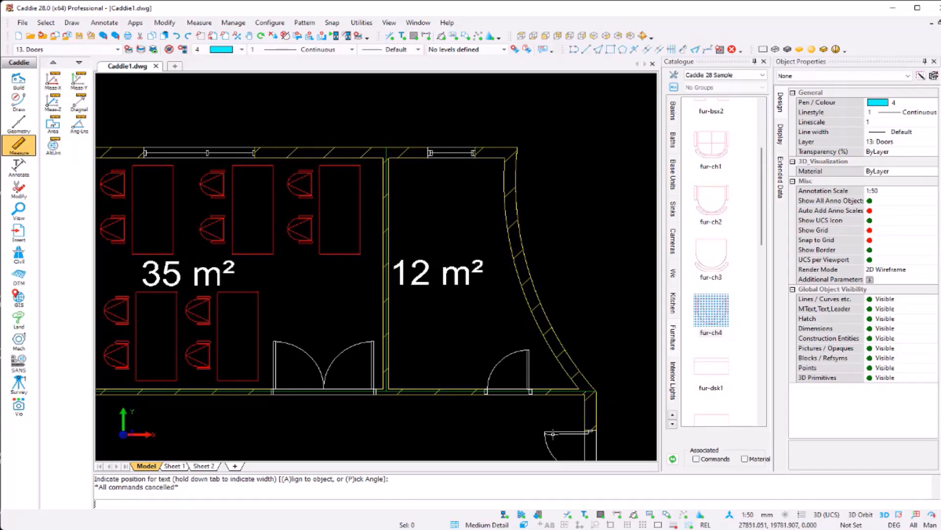
{"action": "middle_click_drag", "start_coordinate": [463, 416], "coordinate": [446, 356], "text": "shift"}
{"action": "left_click", "coordinate": [19, 80]}
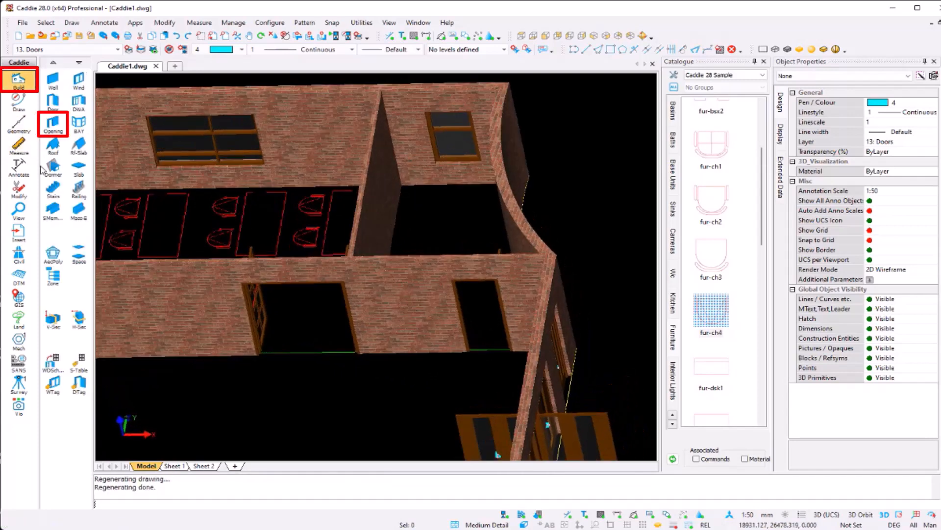
{"action": "left_click", "coordinate": [53, 123]}
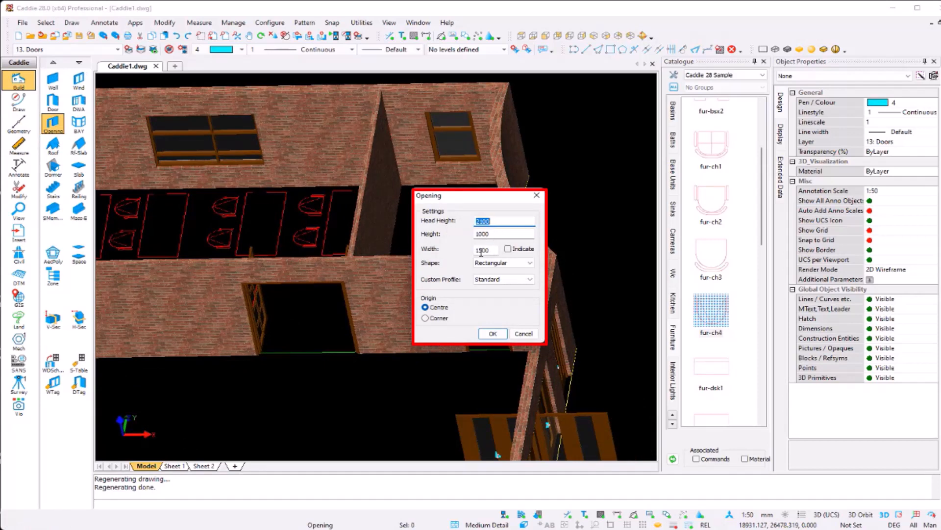
{"action": "left_click", "coordinate": [492, 334]}
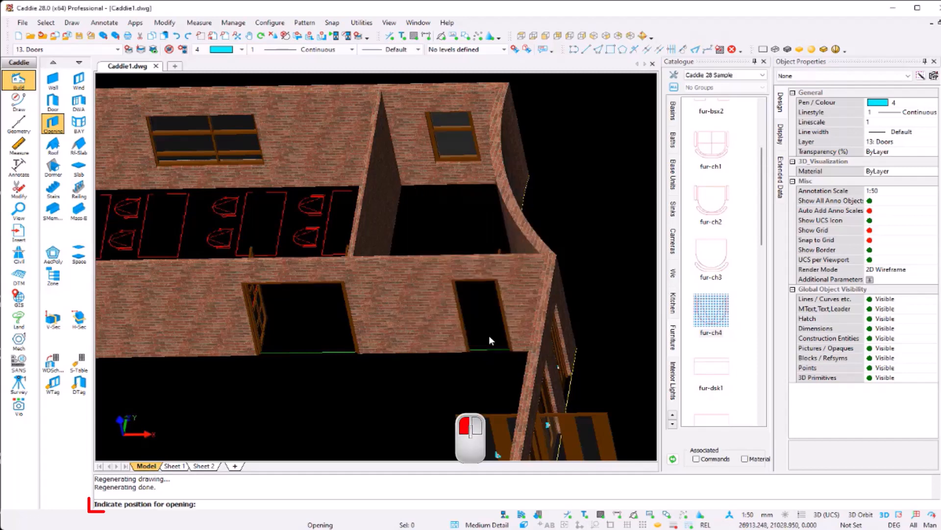
{"action": "left_click", "coordinate": [415, 351]}
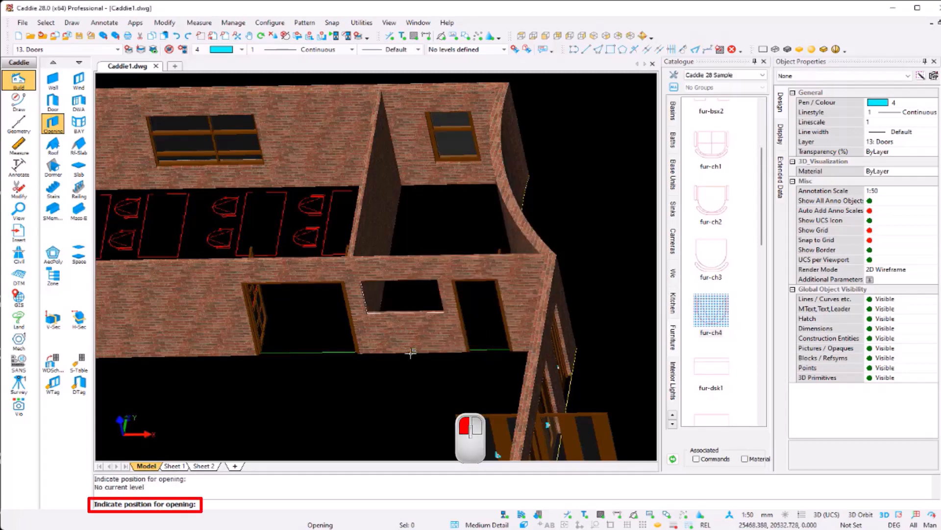
{"action": "key", "text": "Escape"}
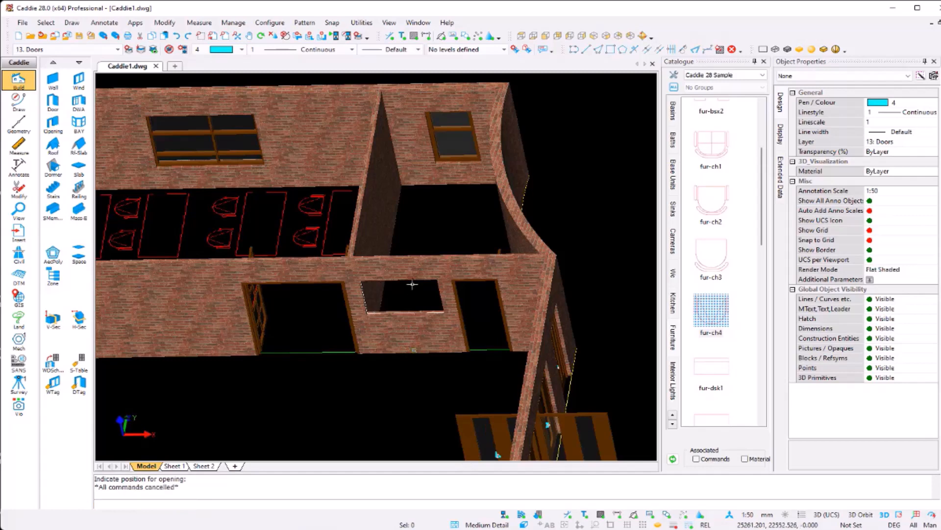
Insert the sink-03p block, rotated 180° clockwise about the Z axis, beneath the window in the 12 m² room's upper-right corner
{"action": "key", "text": "t"}
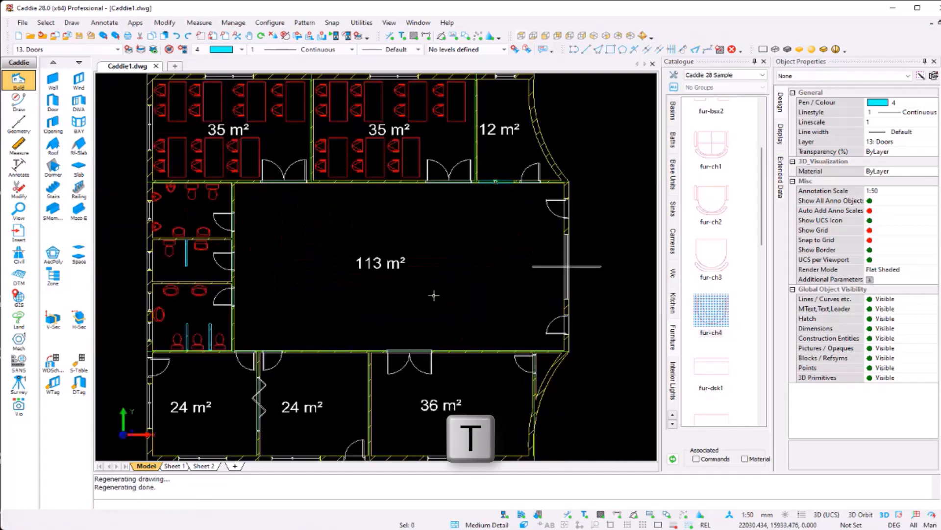
{"action": "scroll", "coordinate": [499, 190], "scroll_direction": "up", "scroll_amount": 3}
{"action": "middle_click_drag", "start_coordinate": [499, 190], "coordinate": [427, 347]}
{"action": "scroll", "coordinate": [425, 280], "scroll_direction": "up", "scroll_amount": 1}
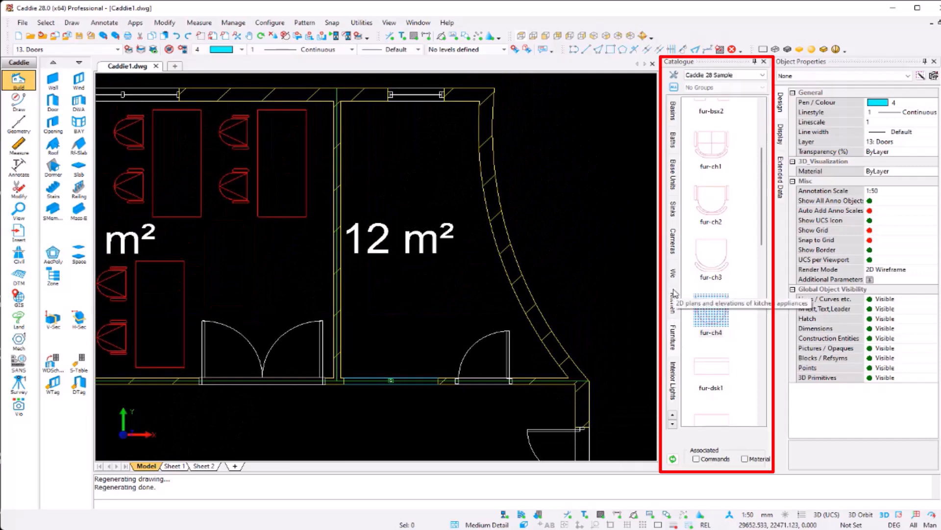
{"action": "left_click", "coordinate": [675, 213]}
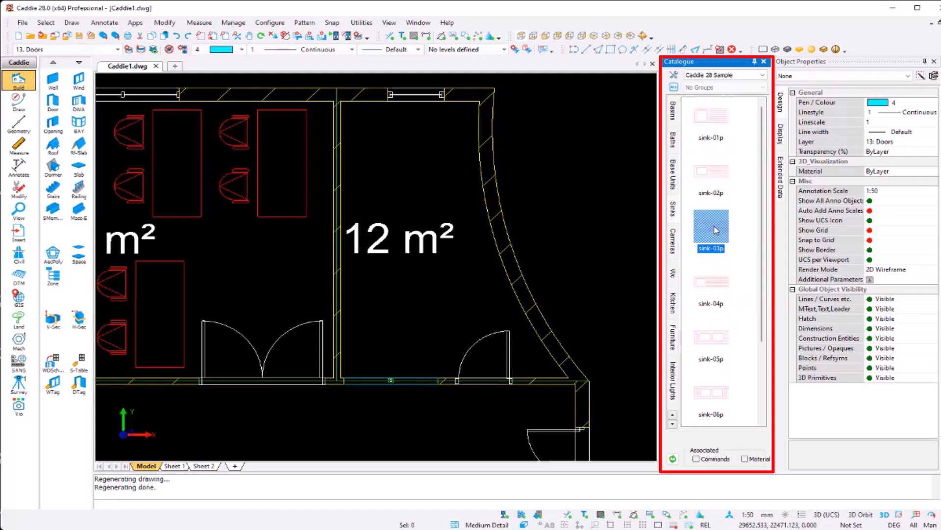
{"action": "left_click", "coordinate": [696, 225]}
{"action": "left_click_drag", "start_coordinate": [695, 225], "coordinate": [441, 185]}
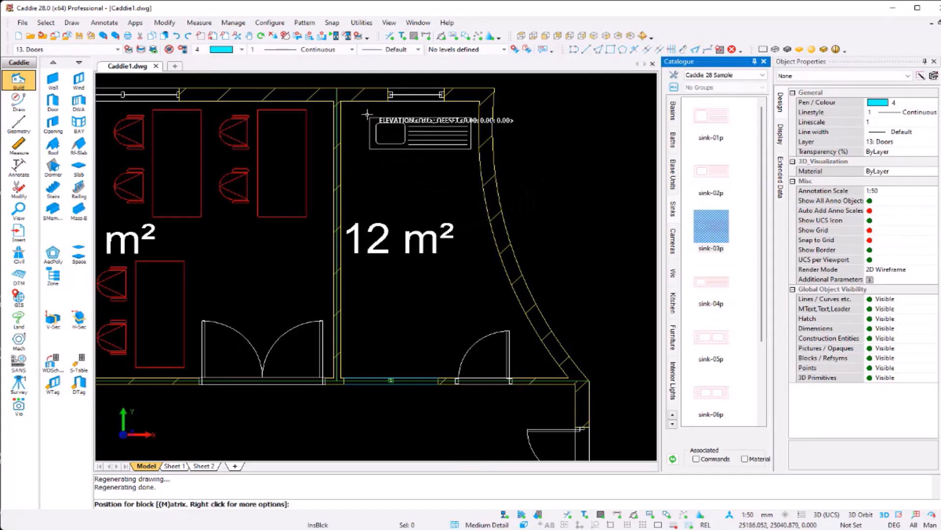
{"action": "right_click", "coordinate": [367, 106]}
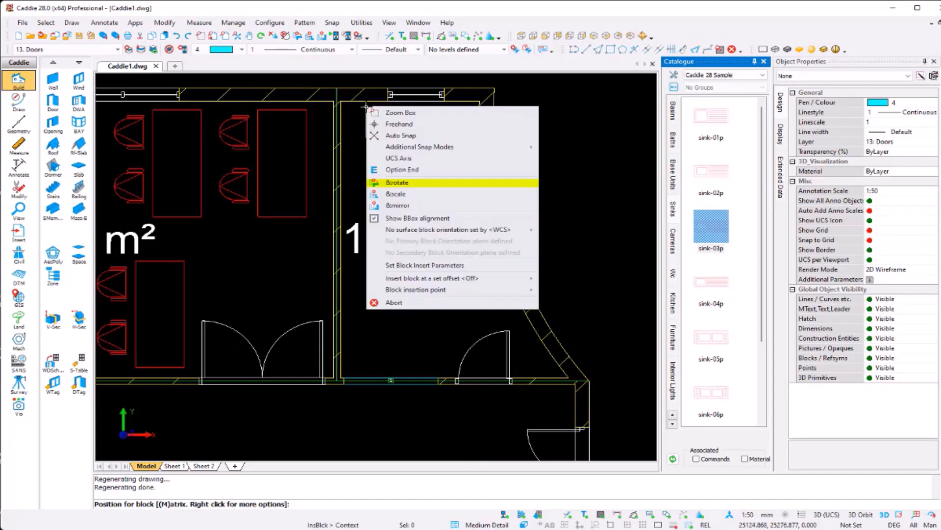
{"action": "left_click", "coordinate": [424, 182]}
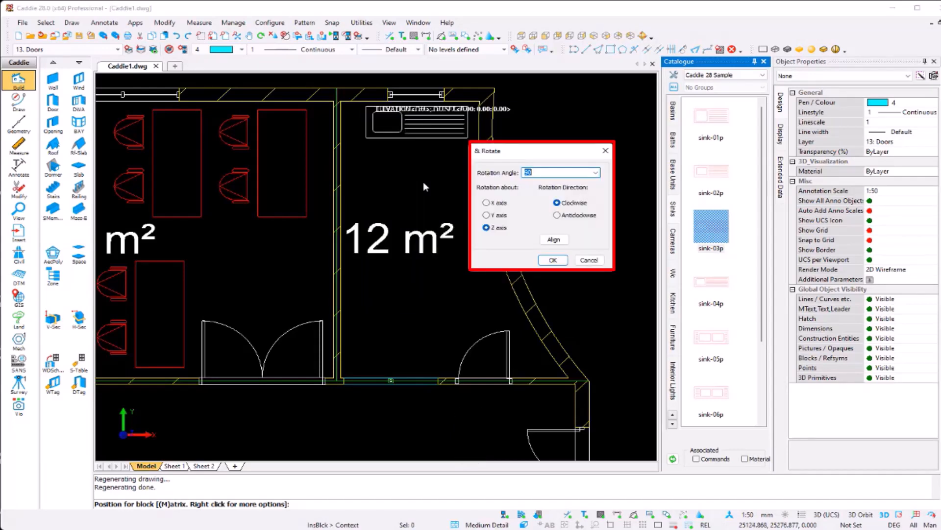
{"action": "type", "text": "180"}
{"action": "left_click", "coordinate": [553, 260]}
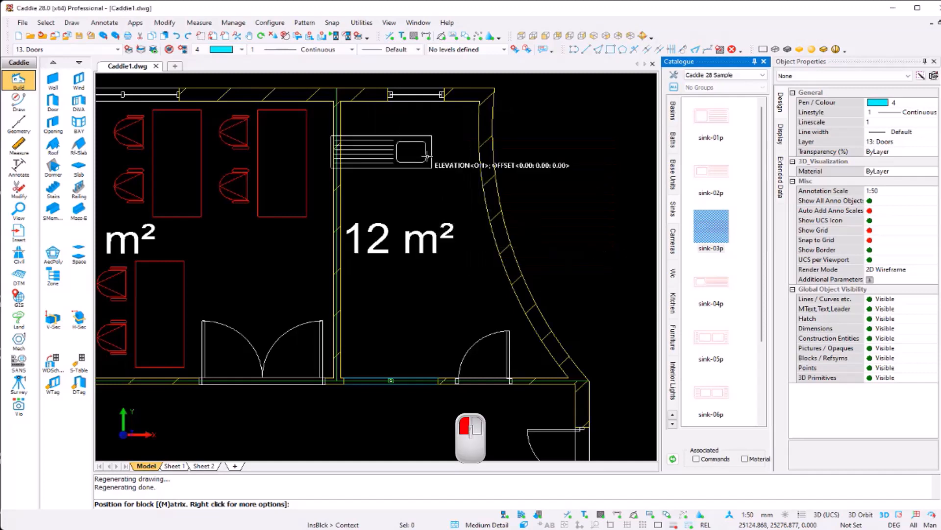
{"action": "left_click", "coordinate": [474, 140]}
{"action": "key", "text": "Escape"}
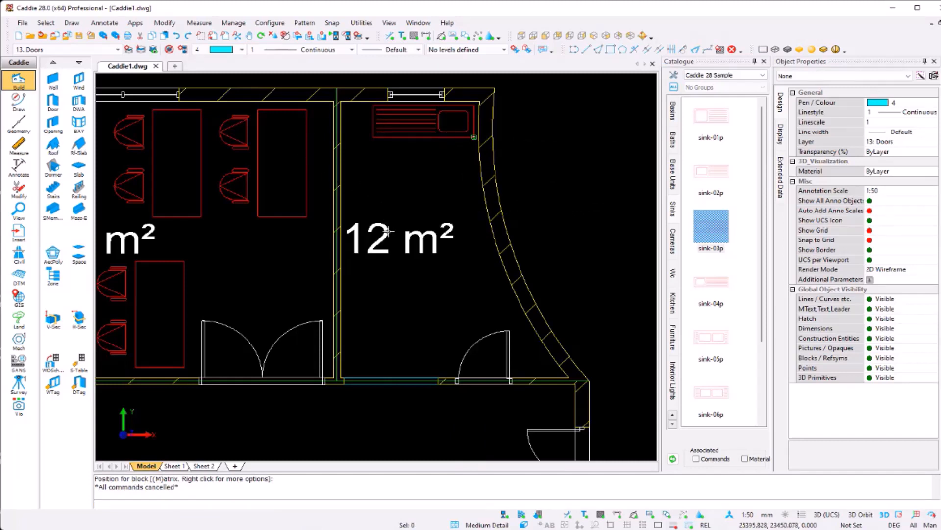
Move the 12 m² area label down and to the right, away from the room's left wall
{"action": "left_click", "coordinate": [408, 249]}
{"action": "left_click", "coordinate": [400, 239]}
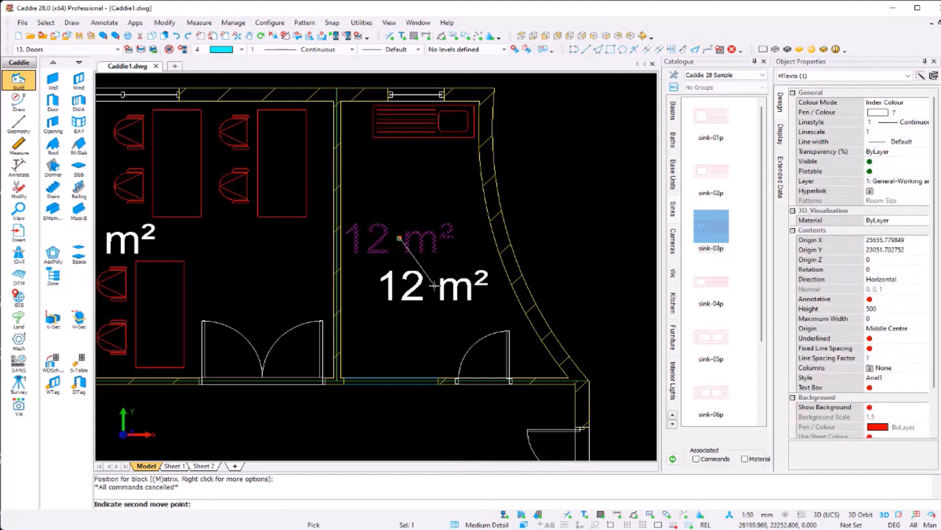
{"action": "left_click", "coordinate": [436, 283]}
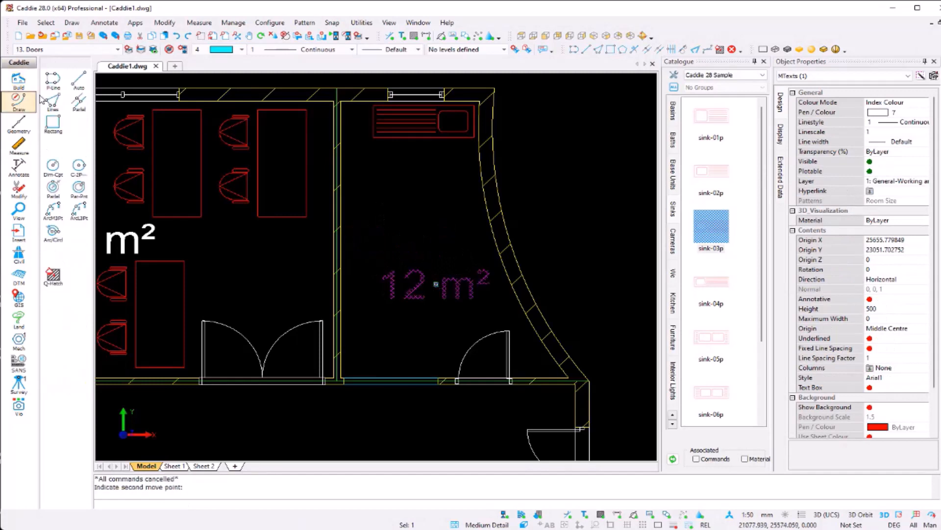
Add a construction line parallel to the 12 m² room's left wall, offset 400 mm into the room
{"action": "left_click", "coordinate": [18, 125]}
{"action": "left_click", "coordinate": [79, 103]}
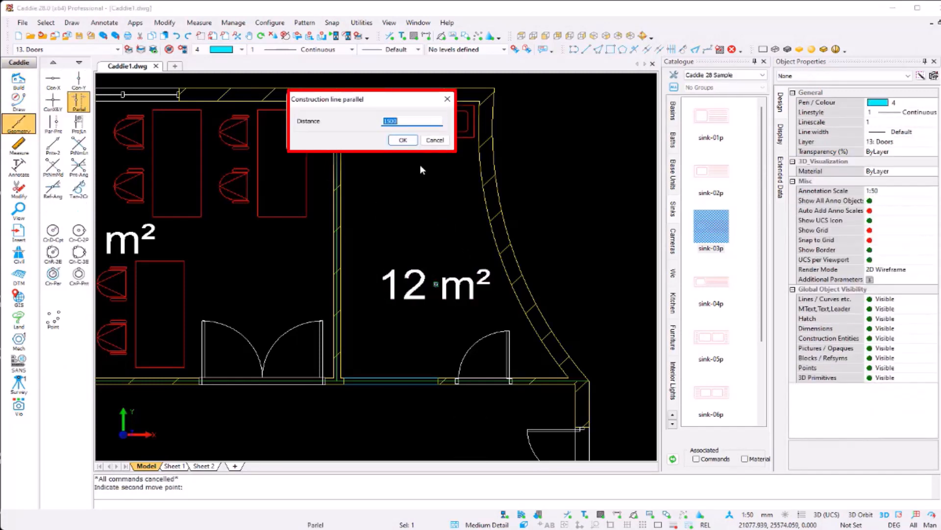
{"action": "type", "text": "400"}
{"action": "left_click", "coordinate": [403, 140]}
{"action": "left_click", "coordinate": [350, 195]}
Add two horizontal construction lines across the 12 m² room, one just below the sink and one above the area label
{"action": "left_click", "coordinate": [53, 78]}
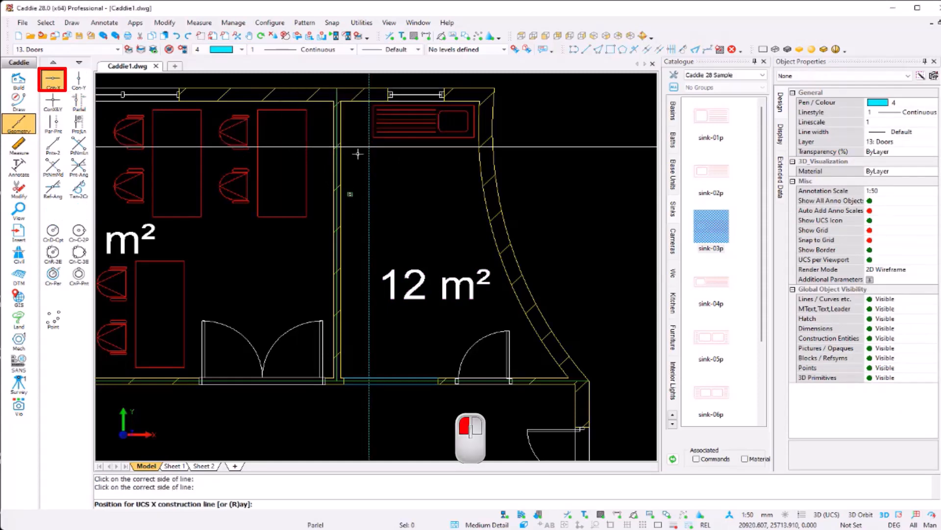
{"action": "left_click", "coordinate": [368, 142]}
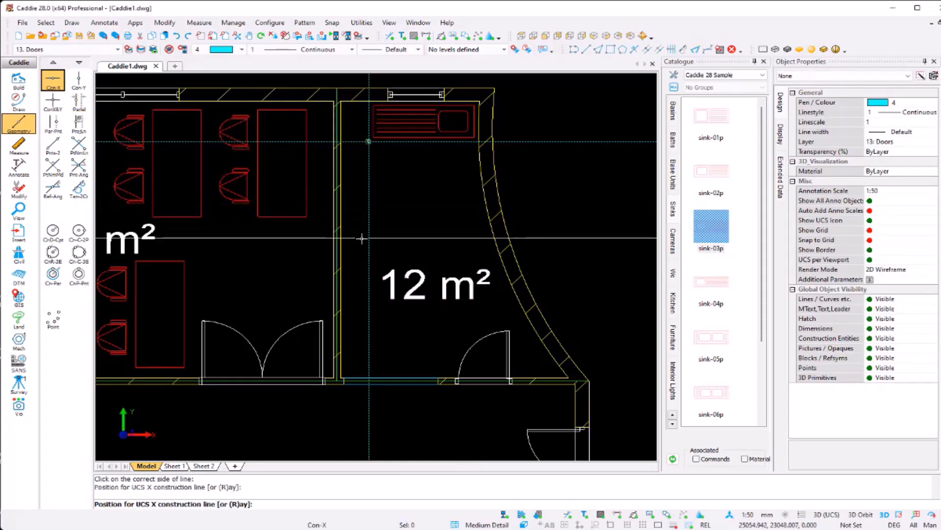
{"action": "left_click", "coordinate": [361, 236]}
{"action": "key", "text": "Escape"}
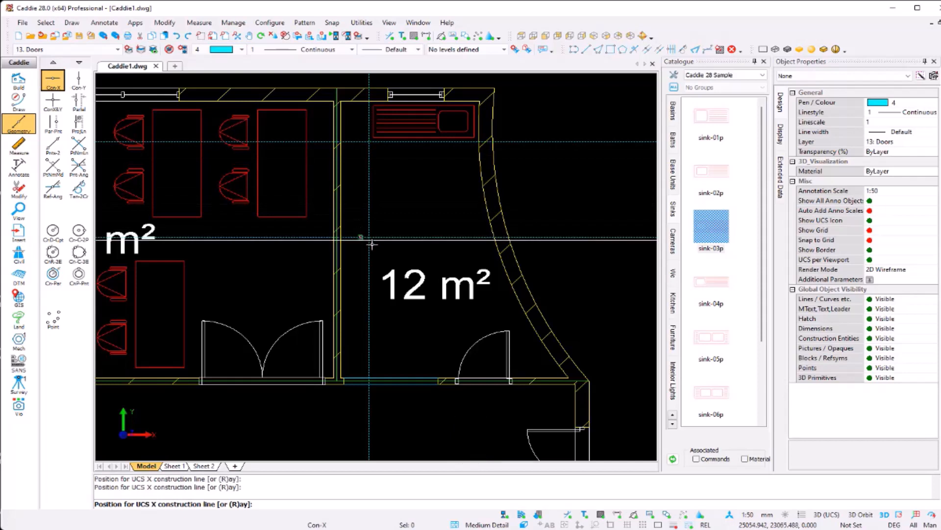
Draw the cupboard outline against the left wall as a green (pen 3) three-sided polyline, snapping to the construction line intersections
{"action": "left_click", "coordinate": [19, 100]}
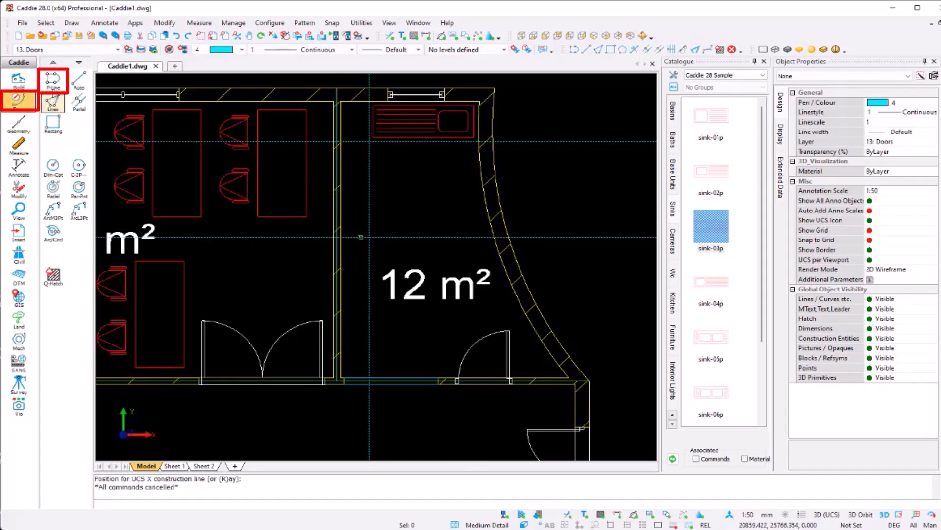
{"action": "left_click", "coordinate": [53, 81]}
{"action": "scroll", "coordinate": [353, 152], "scroll_direction": "up", "scroll_amount": 3}
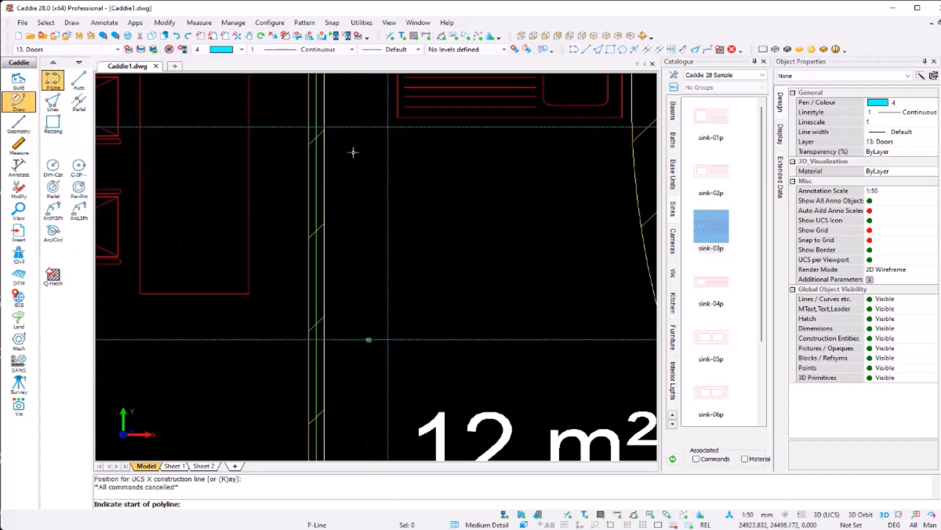
{"action": "left_click", "coordinate": [242, 49]}
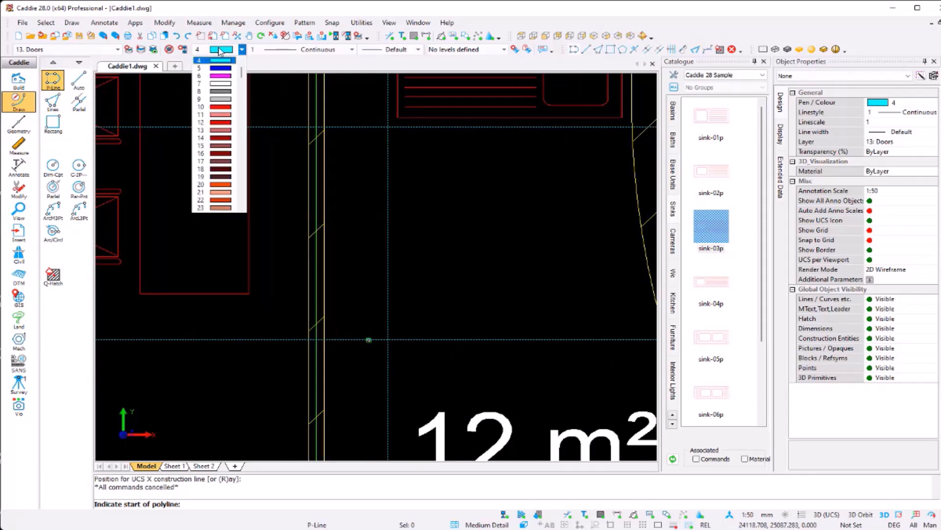
{"action": "scroll", "coordinate": [225, 88], "scroll_direction": "up", "scroll_amount": 1}
{"action": "left_click", "coordinate": [223, 79]}
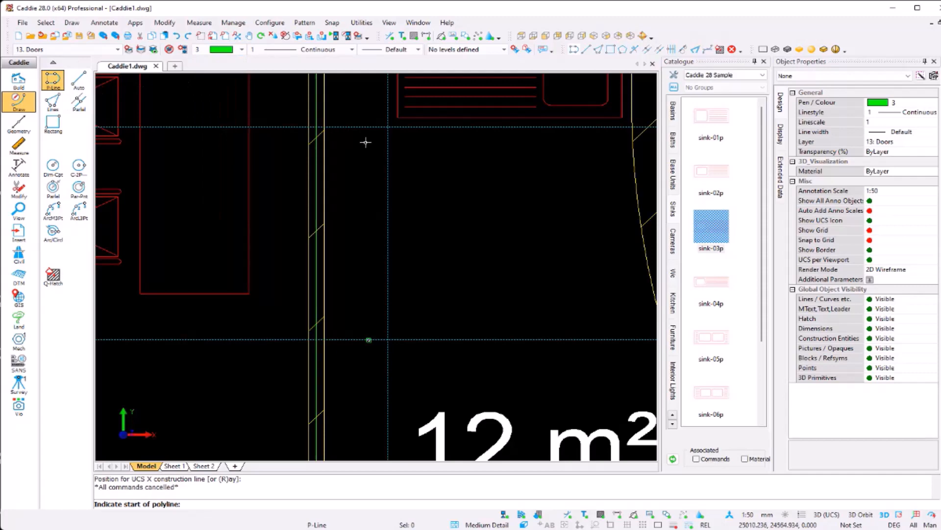
{"action": "key", "text": "s"}
{"action": "left_click", "coordinate": [323, 128]}
{"action": "left_click", "coordinate": [388, 127]}
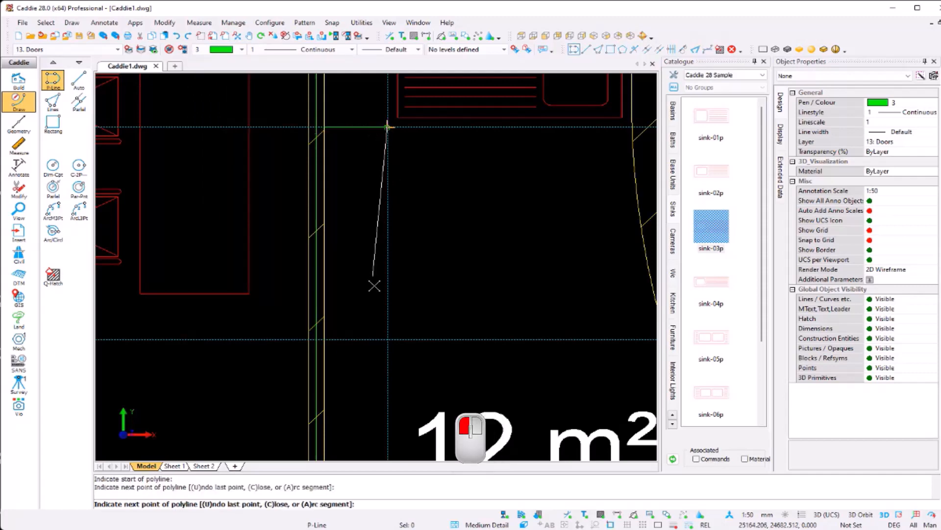
{"action": "left_click", "coordinate": [387, 338]}
{"action": "left_click", "coordinate": [323, 339]}
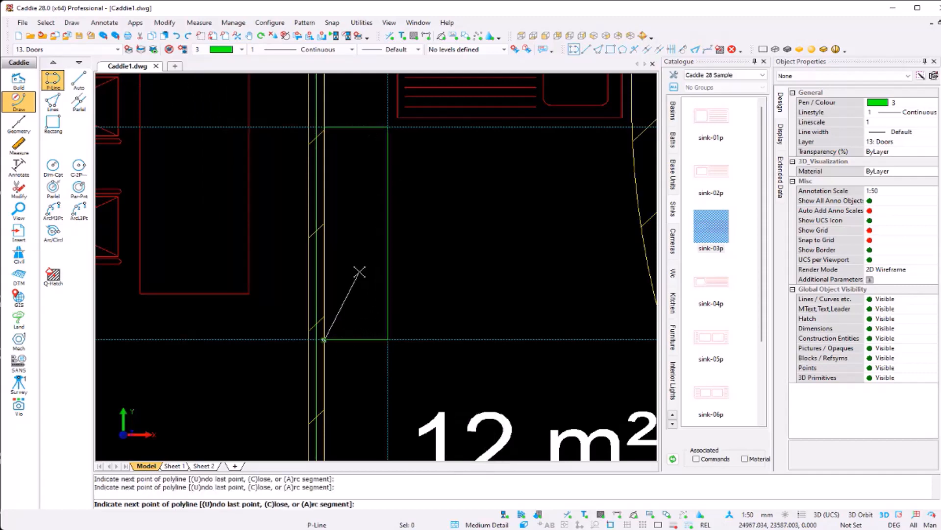
{"action": "key", "text": "Escape"}
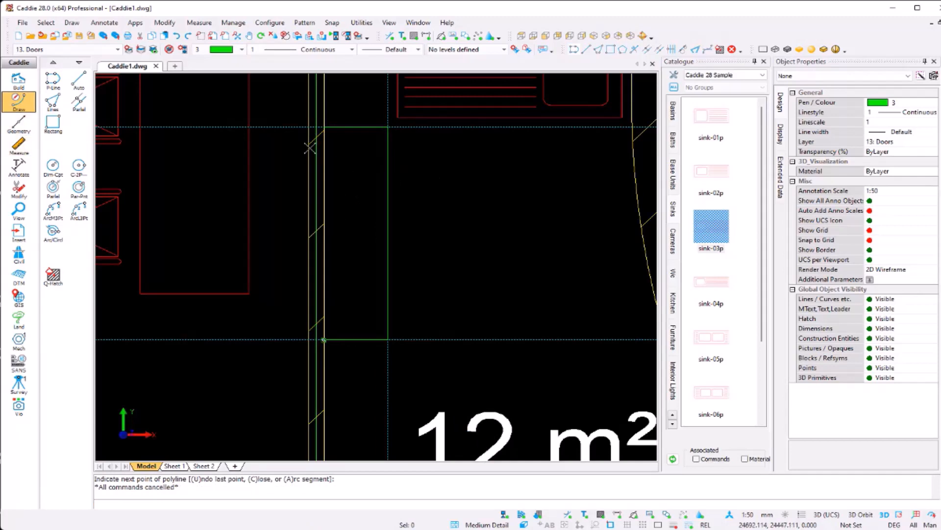
Delete the construction lines used for the cupboard outline
{"action": "key", "text": "Delete"}
{"action": "left_click", "coordinate": [275, 337]}
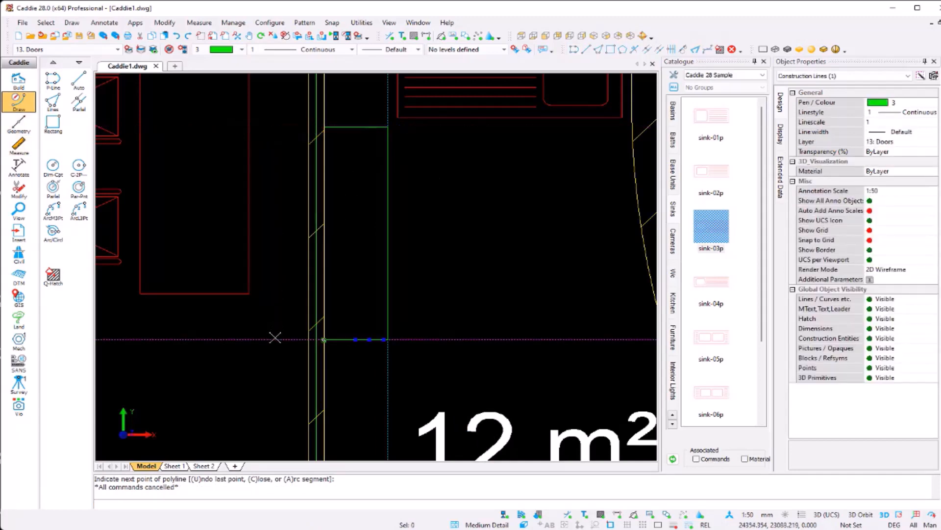
{"action": "key", "text": "Delete"}
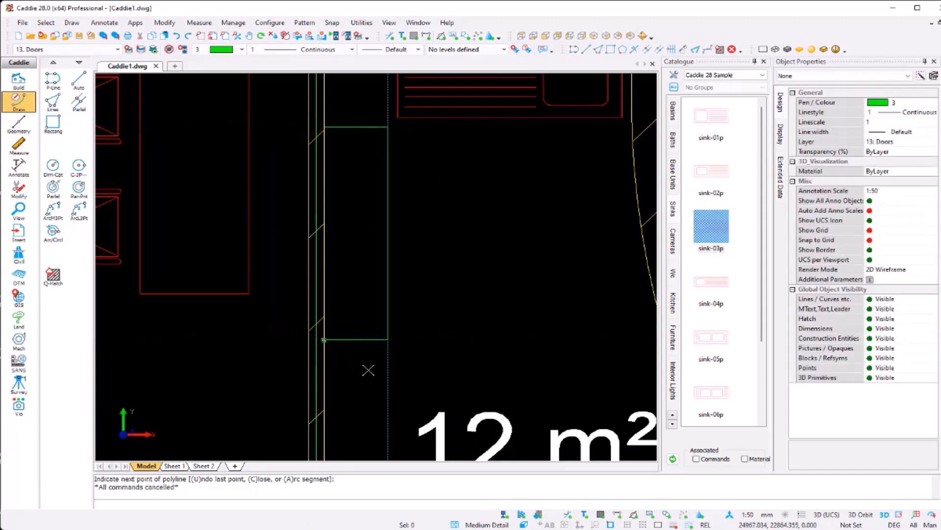
Label the new outline with the text "cupboard" at a 90° angle, placed inside it
{"action": "left_click", "coordinate": [18, 166]}
{"action": "left_click", "coordinate": [78, 80]}
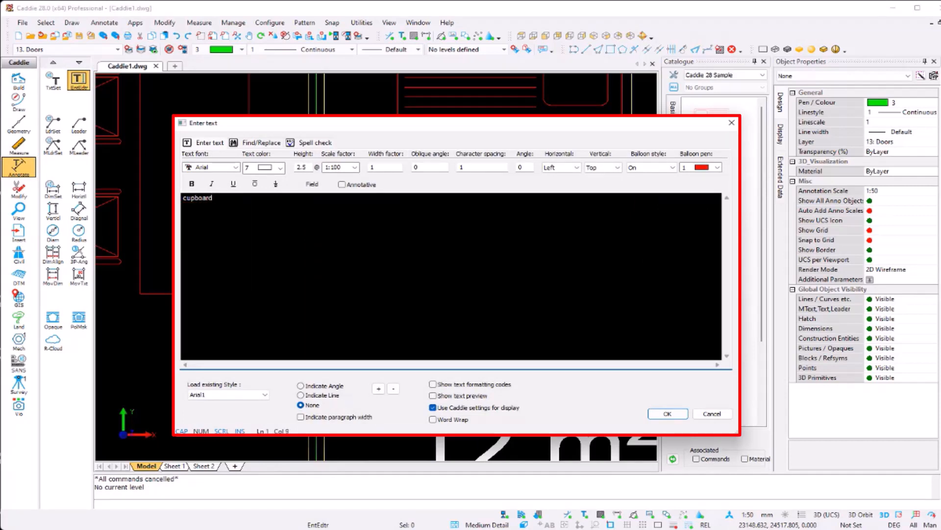
{"action": "double_click", "coordinate": [527, 167]}
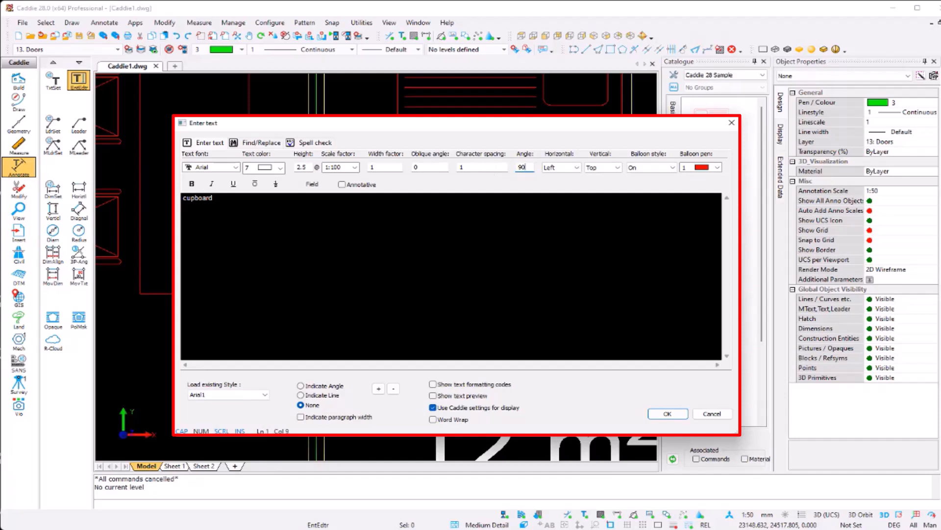
{"action": "left_click", "coordinate": [686, 414]}
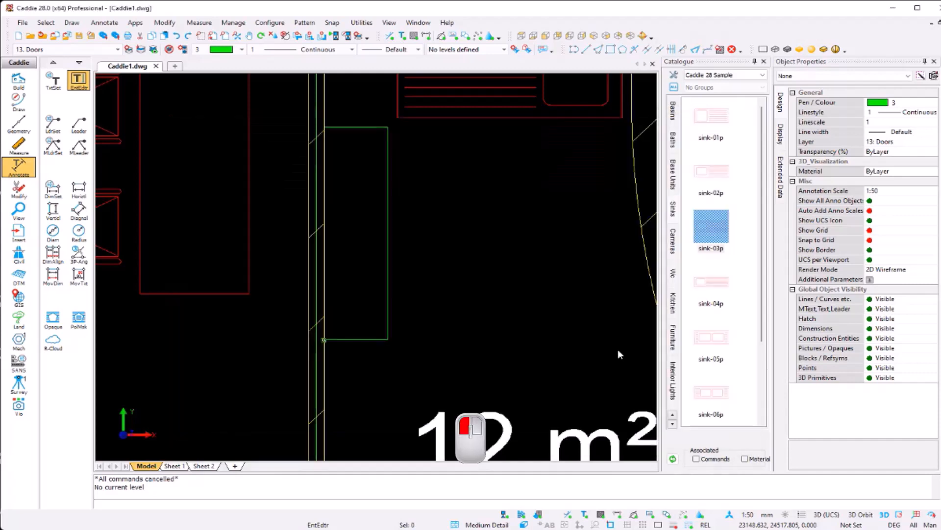
{"action": "left_click", "coordinate": [334, 324]}
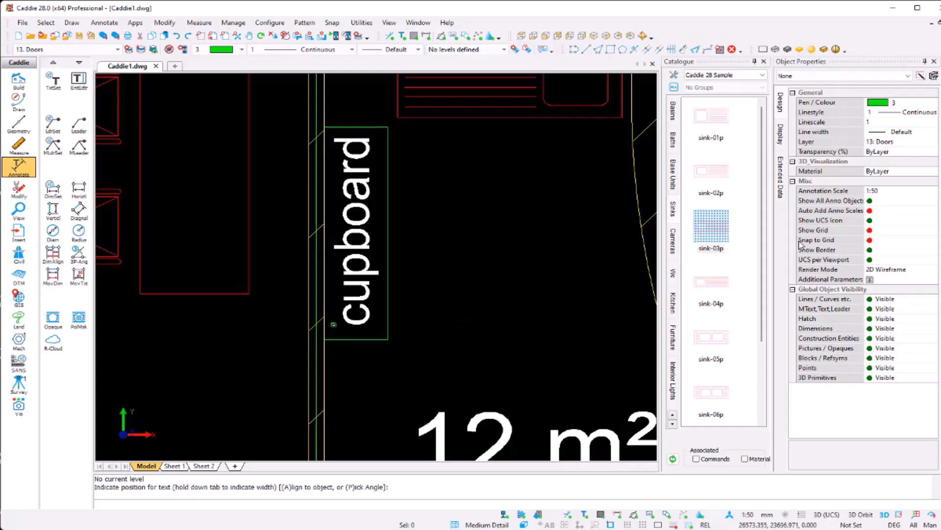
Insert the four-plate stove st-4p from the Kitchen catalogue, rotated 90° anticlockwise about Z, against the left wall just below the cupboard
{"action": "left_click", "coordinate": [673, 303]}
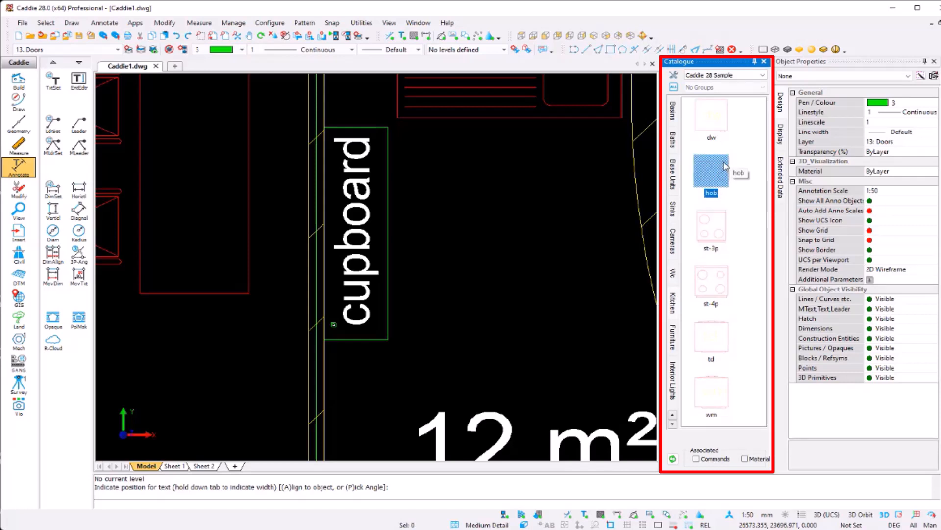
{"action": "left_click_drag", "start_coordinate": [718, 278], "coordinate": [536, 269]}
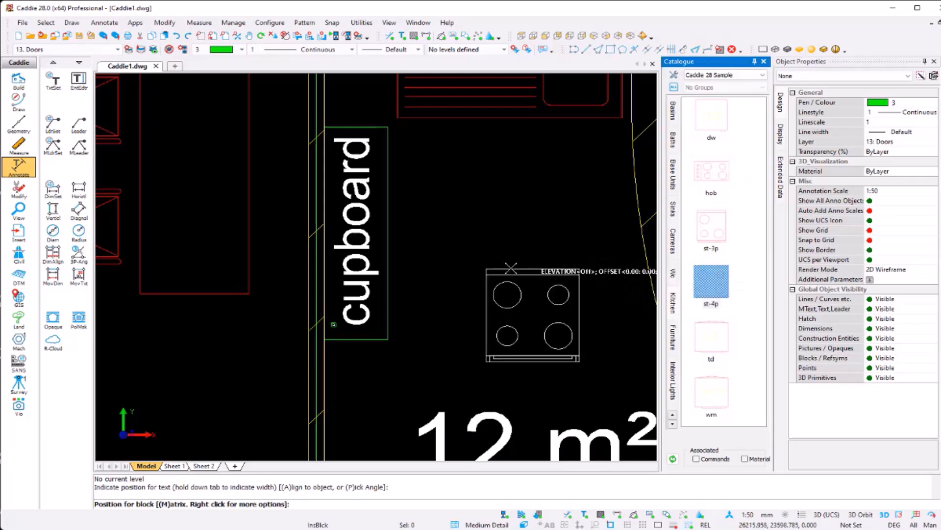
{"action": "scroll", "coordinate": [483, 259], "scroll_direction": "down", "scroll_amount": 2}
{"action": "middle_click_drag", "start_coordinate": [478, 256], "coordinate": [458, 191]}
{"action": "right_click", "coordinate": [402, 276]}
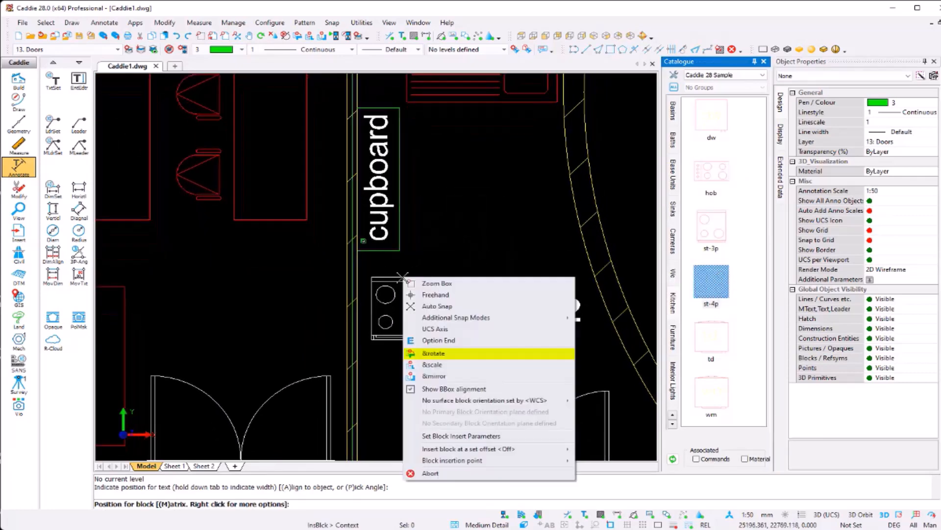
{"action": "left_click", "coordinate": [525, 351]}
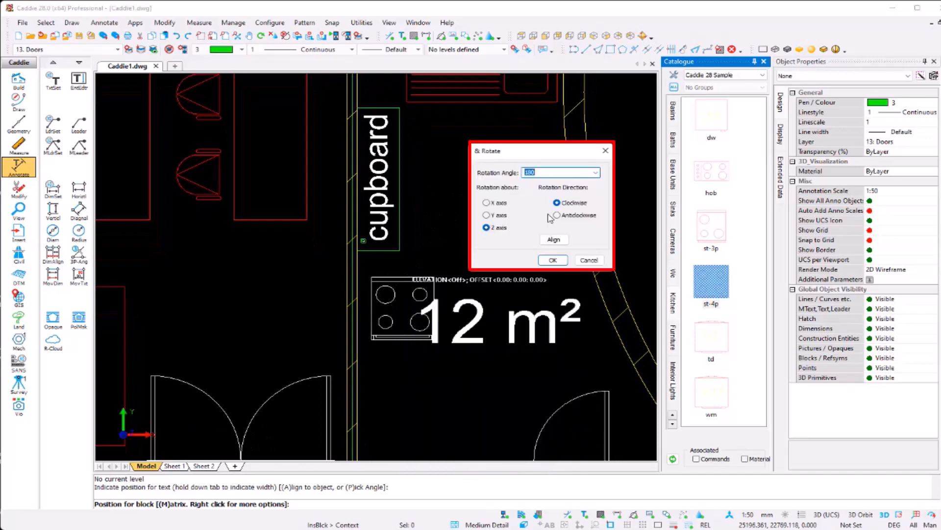
{"action": "type", "text": "90"}
{"action": "left_click", "coordinate": [557, 215]}
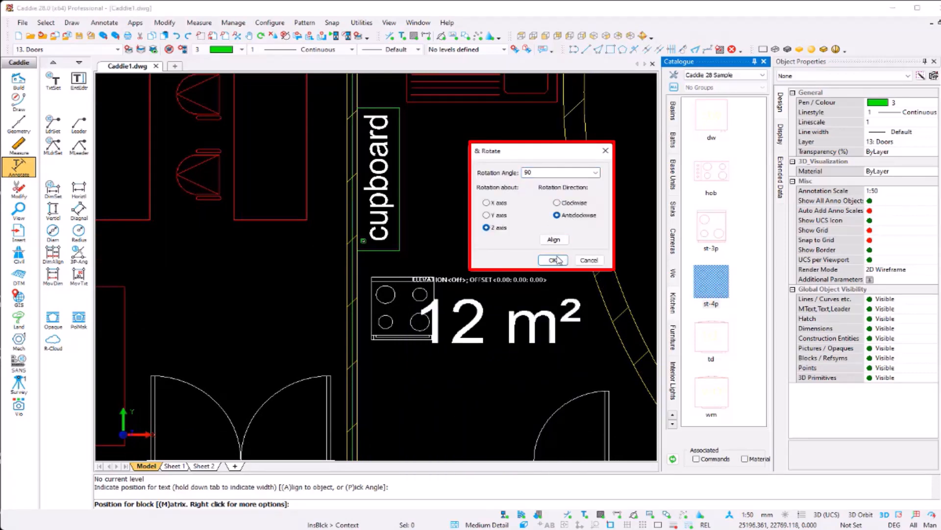
{"action": "left_click", "coordinate": [551, 261]}
{"action": "key", "text": "f"}
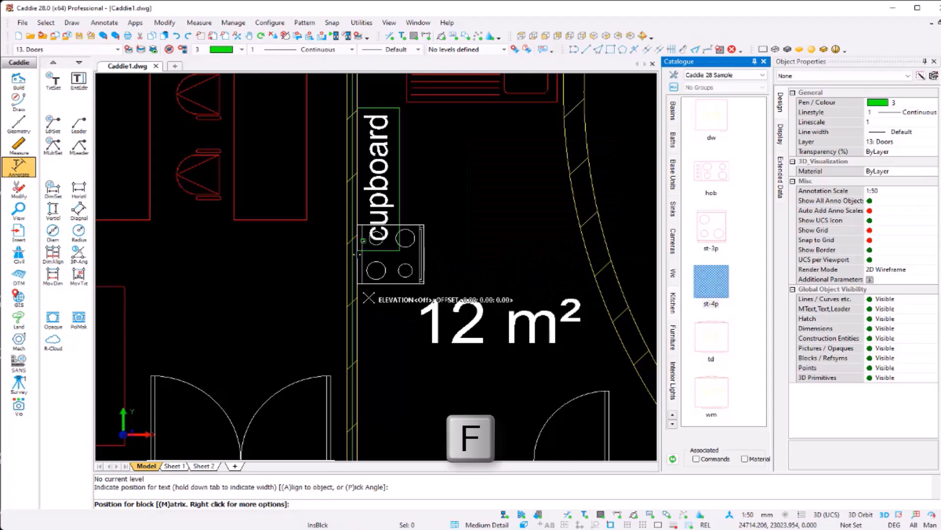
{"action": "left_click", "coordinate": [361, 288]}
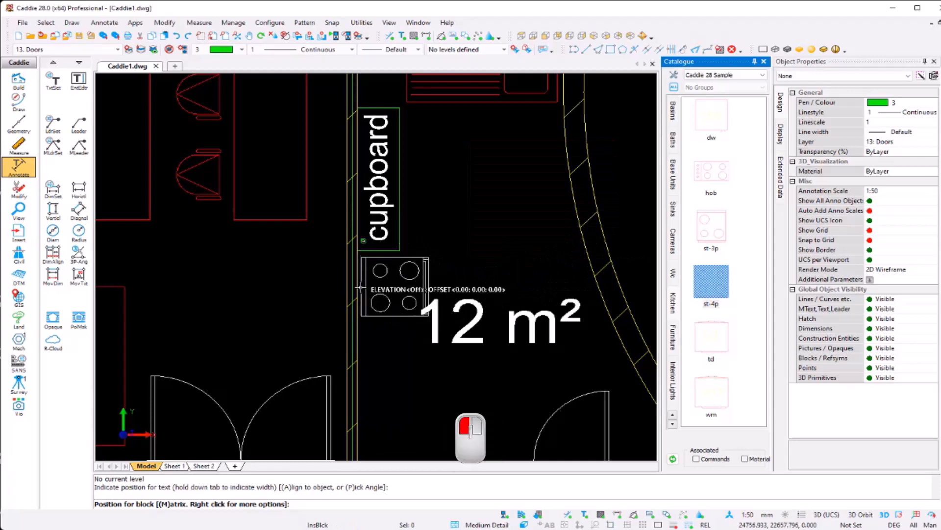
{"action": "key", "text": "Escape"}
{"action": "middle_click_drag", "start_coordinate": [539, 263], "coordinate": [544, 190]}
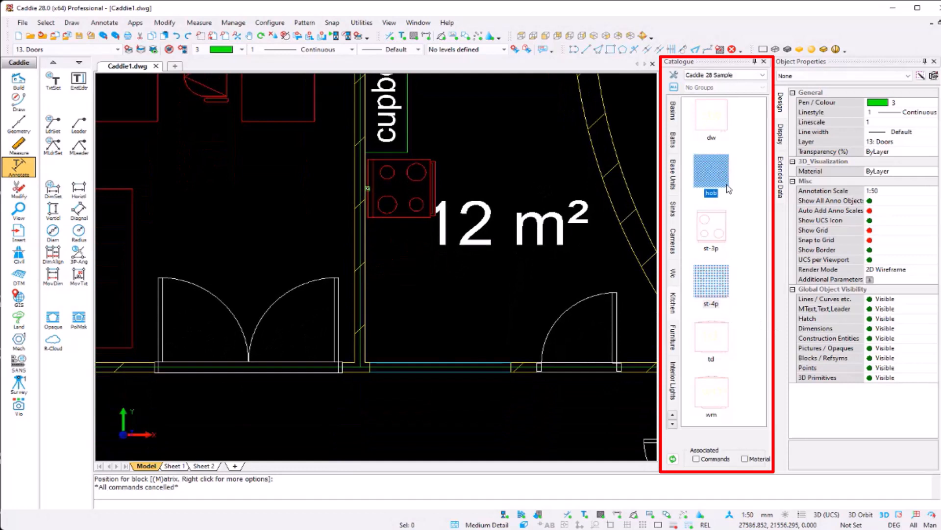
Draw a red (pen 1) polyline rectangle, opposite corner at 650,-650, beside the left wall just below the stove
{"action": "middle_click_drag", "start_coordinate": [420, 279], "coordinate": [435, 323]}
{"action": "left_click", "coordinate": [14, 103]}
{"action": "left_click", "coordinate": [241, 49]}
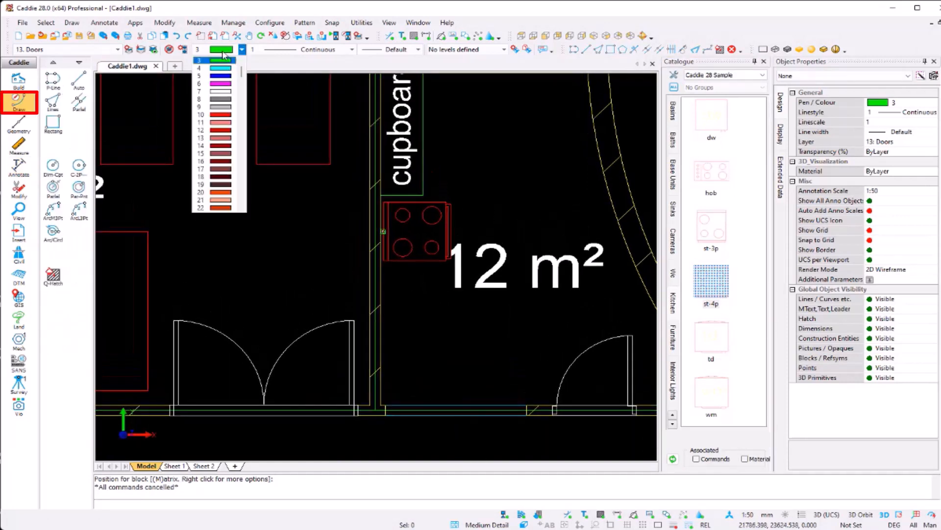
{"action": "scroll", "coordinate": [242, 70], "scroll_direction": "up", "scroll_amount": 1}
{"action": "left_click", "coordinate": [220, 61]}
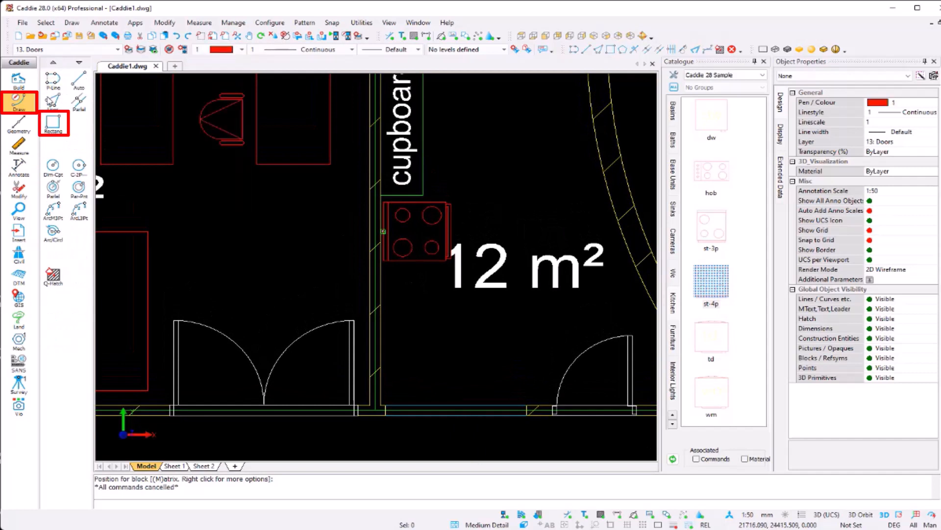
{"action": "left_click", "coordinate": [53, 80]}
{"action": "left_click", "coordinate": [53, 123]}
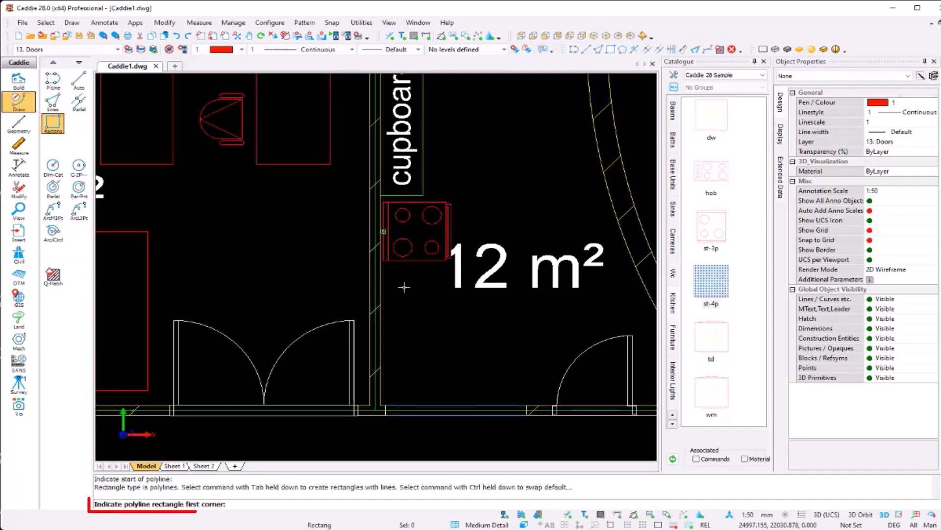
{"action": "scroll", "coordinate": [387, 285], "scroll_direction": "up", "scroll_amount": 3}
{"action": "left_click", "coordinate": [378, 270]}
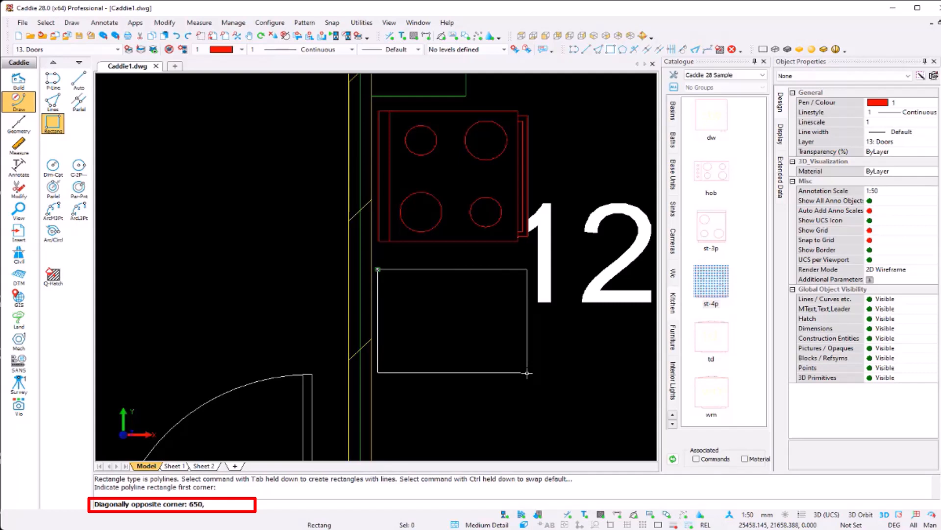
{"action": "key", "text": "Return"}
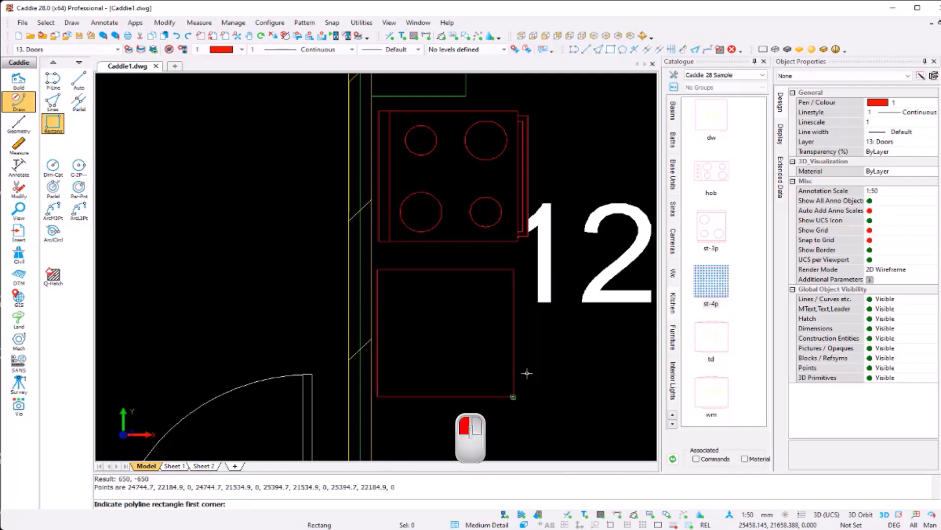
{"action": "key", "text": "Escape"}
Add a parallel line 25 mm outside the right edge of the new rectangle
{"action": "middle_click_drag", "start_coordinate": [509, 350], "coordinate": [520, 344]}
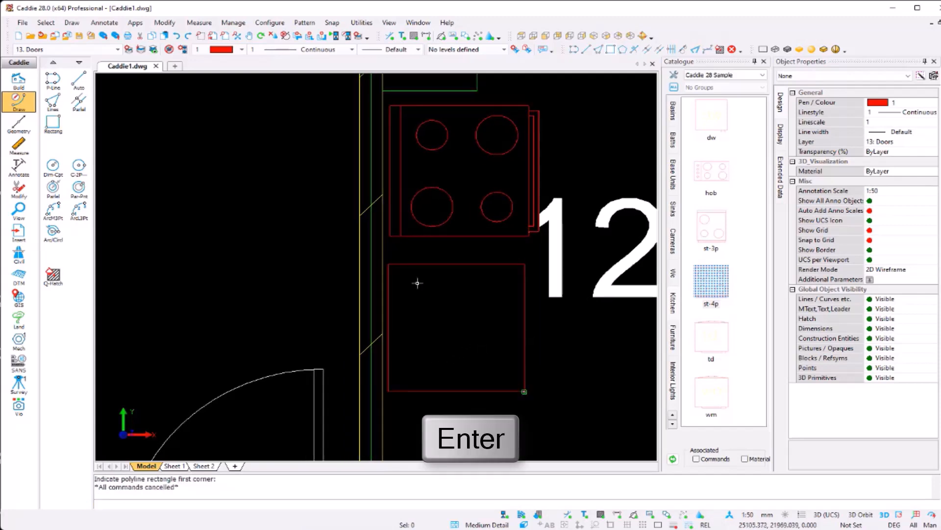
{"action": "left_click", "coordinate": [78, 103]}
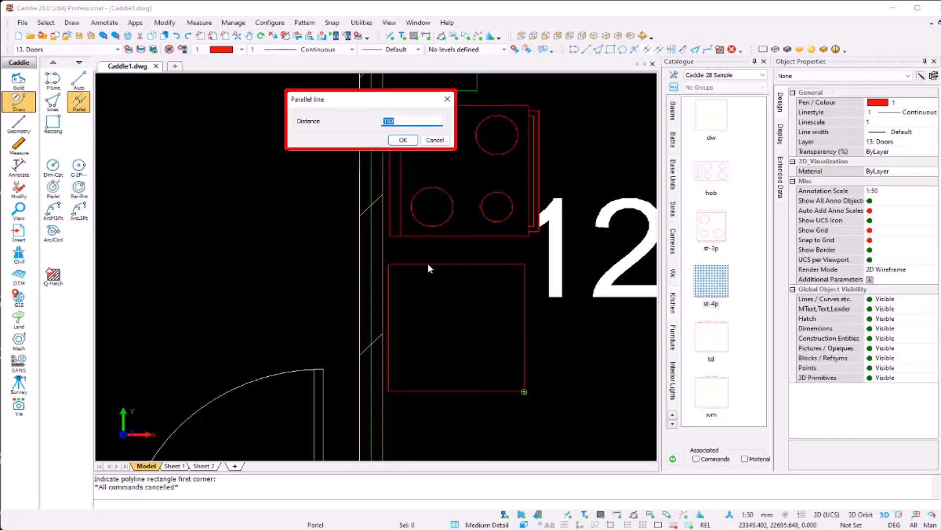
{"action": "type", "text": "25"}
{"action": "left_click", "coordinate": [410, 144]}
{"action": "left_click", "coordinate": [528, 341]}
{"action": "key", "text": "Escape"}
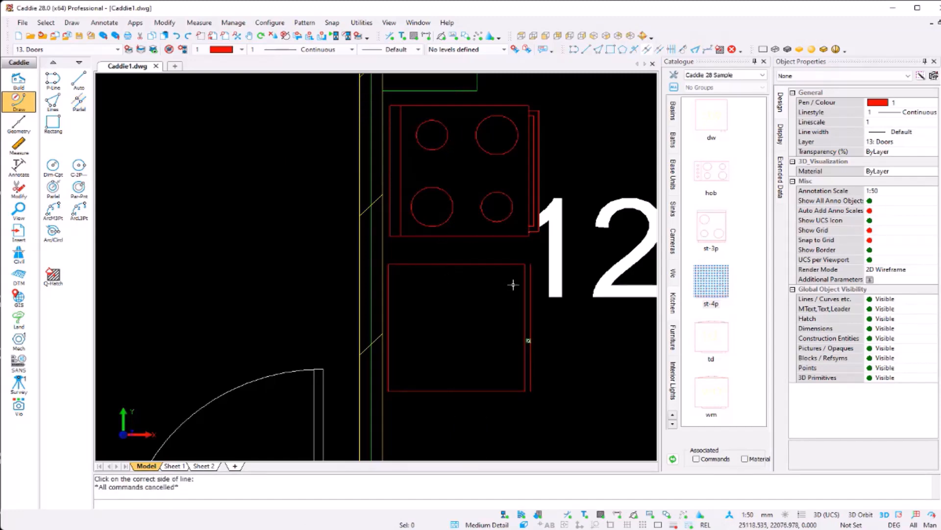
Close the gap between the parallel line and the rectangle with short lines joining their upper and lower ends
{"action": "left_click", "coordinate": [508, 264]}
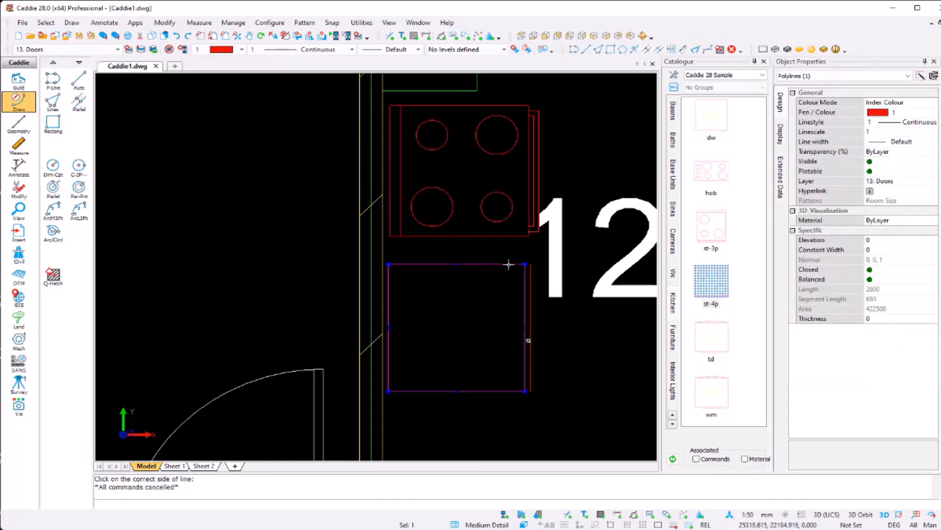
{"action": "left_click", "coordinate": [81, 85]}
{"action": "scroll", "coordinate": [519, 262], "scroll_direction": "up", "scroll_amount": 5}
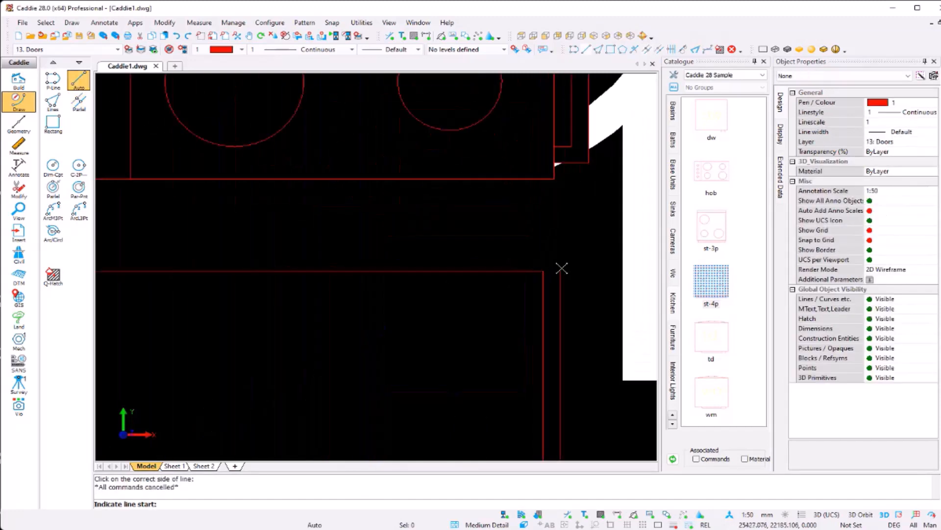
{"action": "left_click", "coordinate": [558, 269]}
{"action": "left_click", "coordinate": [536, 269]}
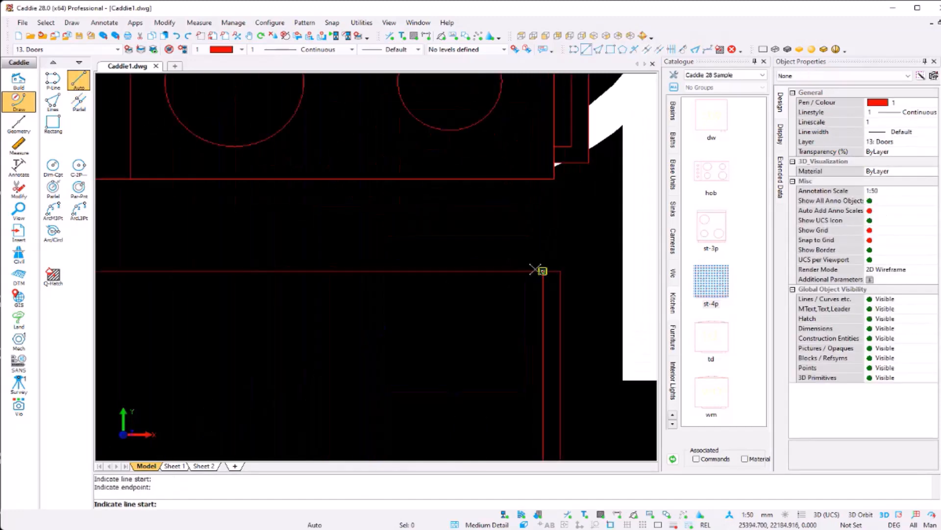
{"action": "scroll", "coordinate": [500, 216], "scroll_direction": "down", "scroll_amount": 4}
{"action": "key", "text": "Escape"}
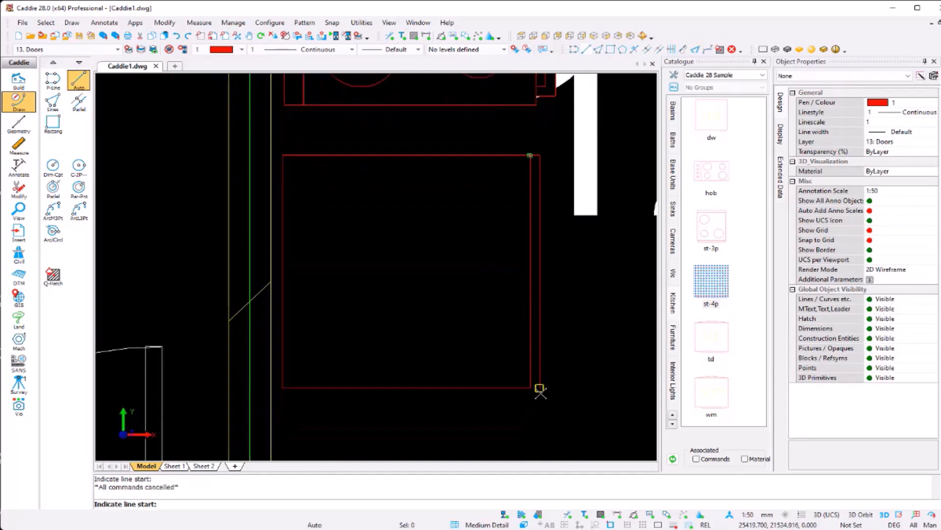
{"action": "left_click", "coordinate": [540, 390]}
{"action": "right_click", "coordinate": [530, 387]}
{"action": "key", "text": "Escape"}
{"action": "scroll", "coordinate": [410, 319], "scroll_direction": "down", "scroll_amount": 3}
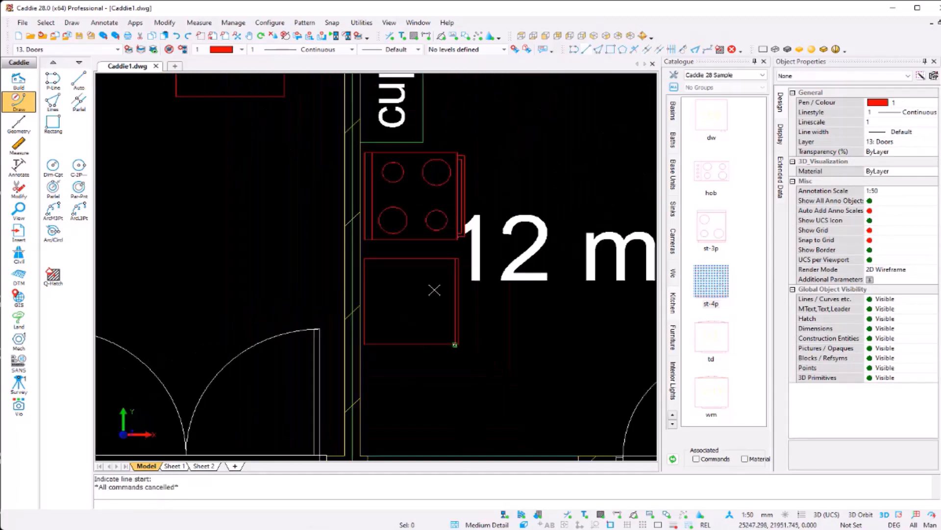
Start a text label for the new rectangle below the stove
{"action": "left_click", "coordinate": [19, 167]}
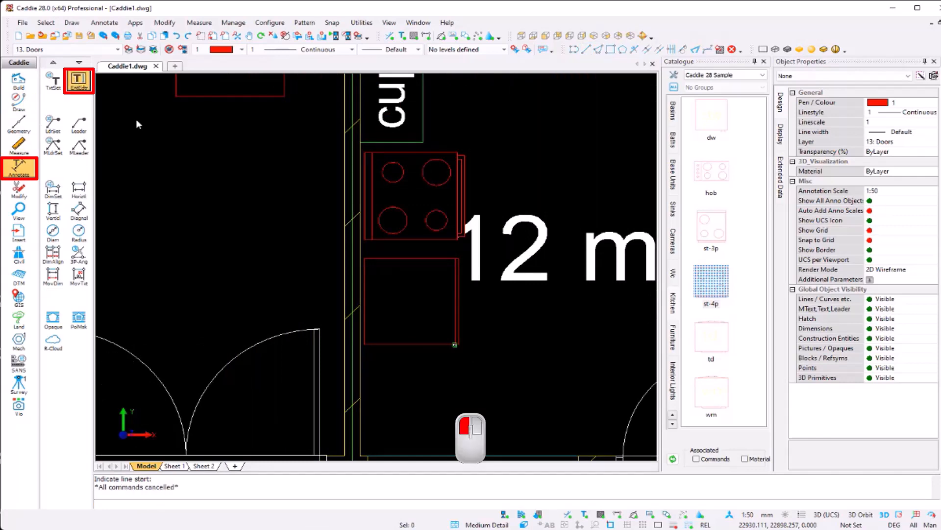
{"action": "left_click", "coordinate": [411, 288]}
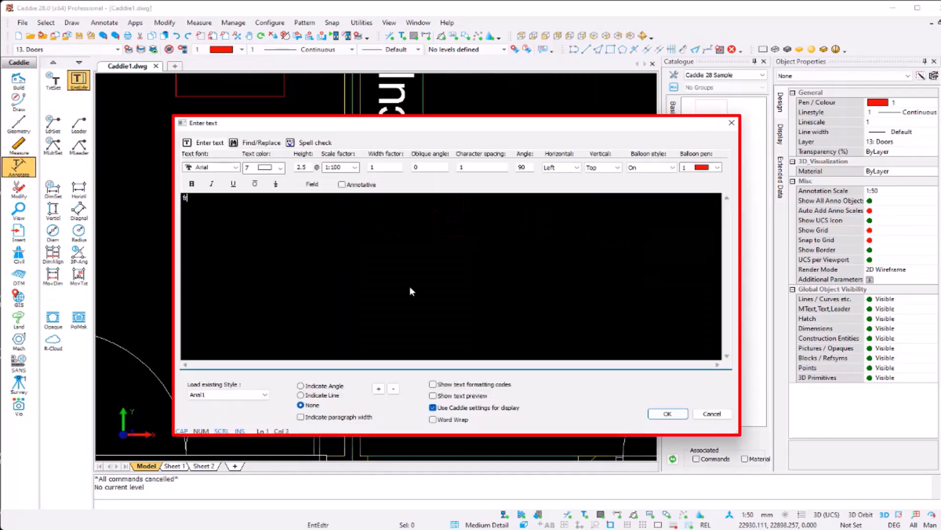
Place the vertical text "fridge" on the appliance rectangle below the stove and set its text height to 150
{"action": "left_click", "coordinate": [667, 414]}
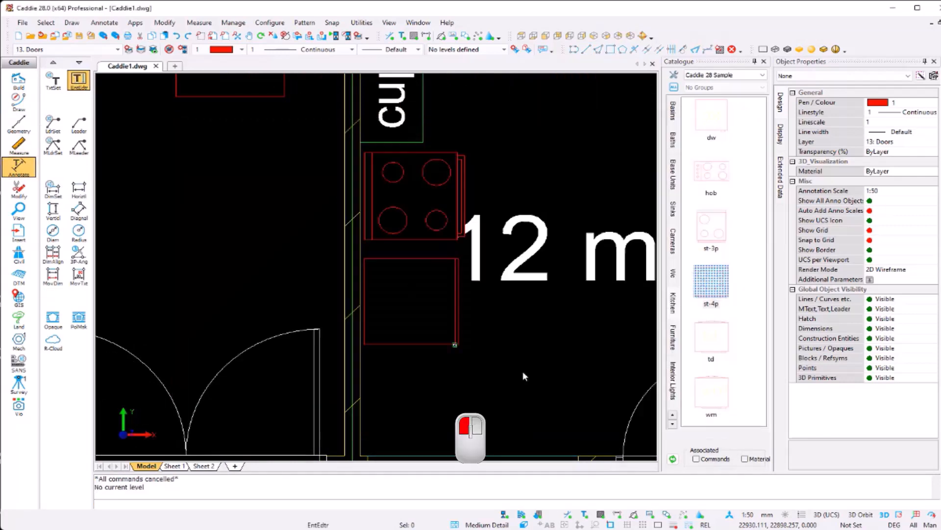
{"action": "left_click", "coordinate": [389, 361]}
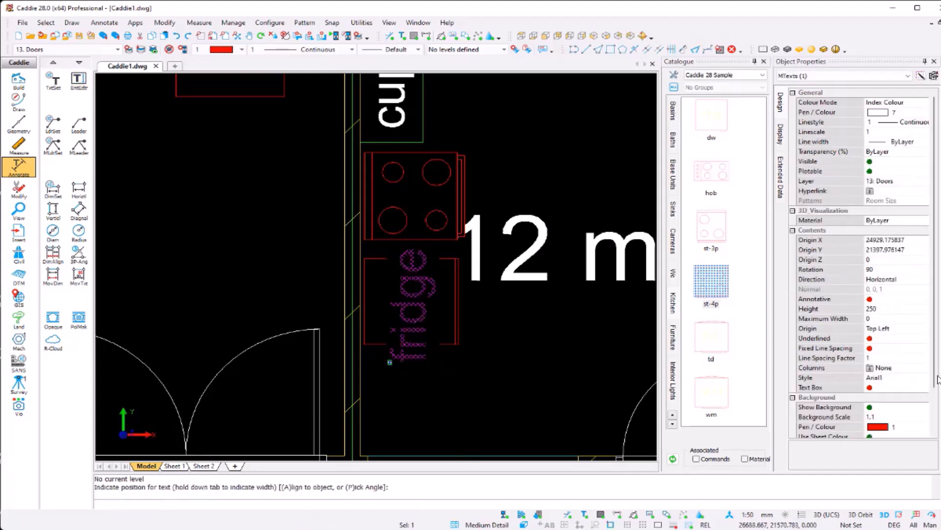
{"action": "left_click", "coordinate": [892, 309]}
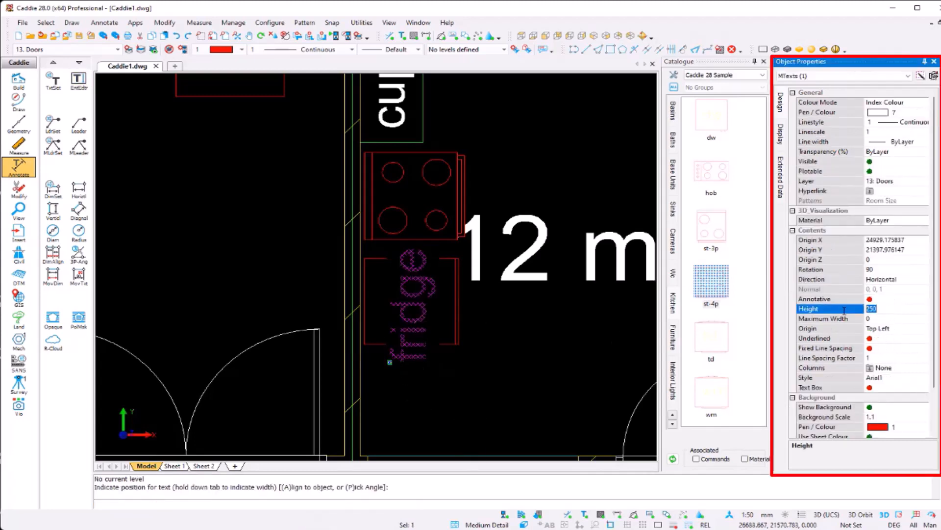
{"action": "type", "text": "150"}
{"action": "key", "text": "Return"}
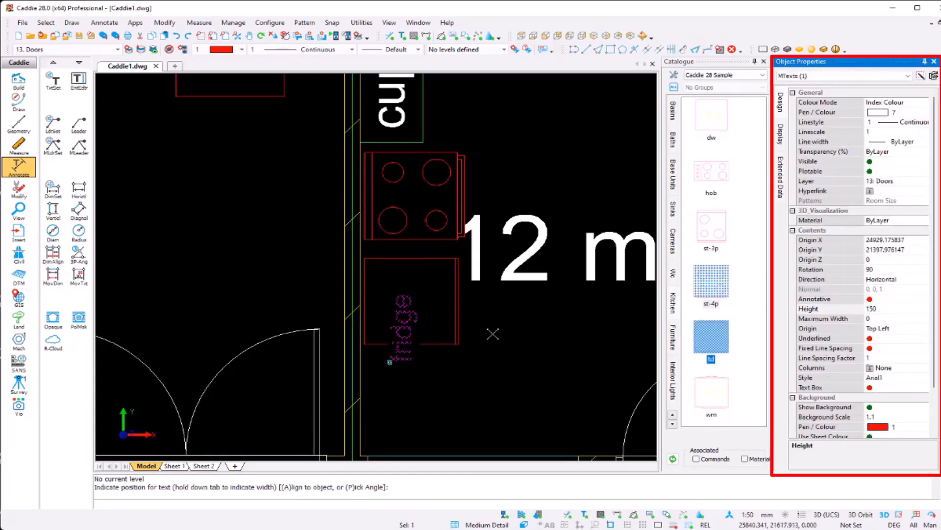
Move the "fridge" label upward so that it sits inside the appliance rectangle
{"action": "left_click", "coordinate": [393, 361]}
{"action": "left_click", "coordinate": [395, 336]}
{"action": "left_click", "coordinate": [537, 317]}
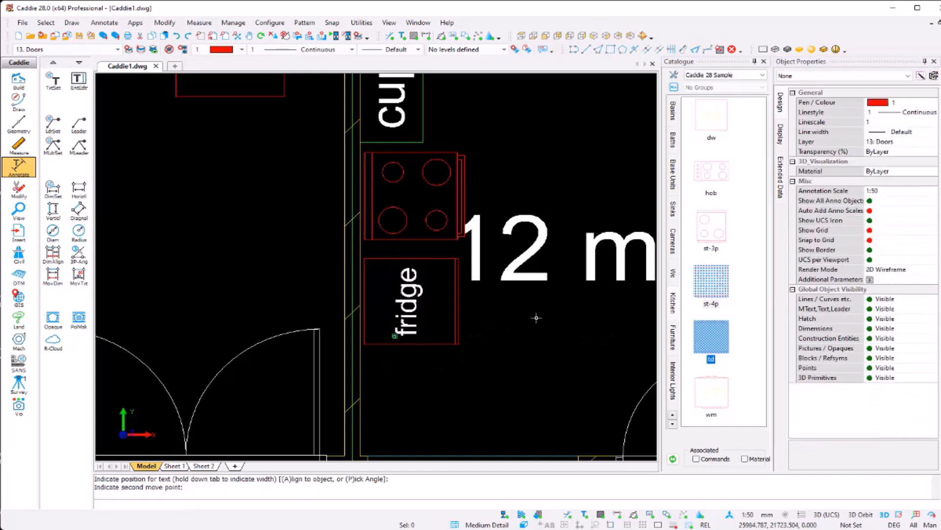
Move the kitchen's 12 m² area label slightly upward and to the right, beside the stove
{"action": "scroll", "coordinate": [537, 318], "scroll_direction": "down", "scroll_amount": 3}
{"action": "left_click", "coordinate": [548, 289]}
{"action": "left_click", "coordinate": [547, 287]}
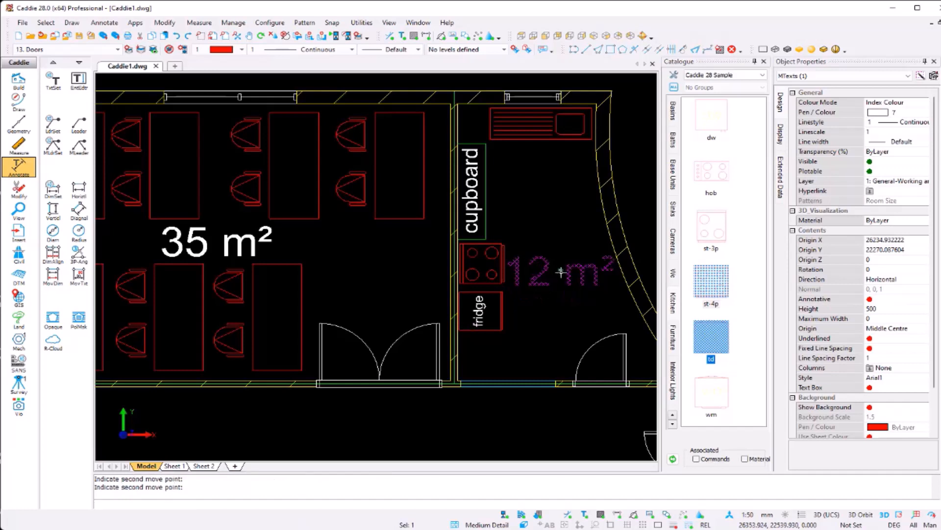
{"action": "left_click", "coordinate": [561, 272]}
{"action": "left_click", "coordinate": [540, 322]}
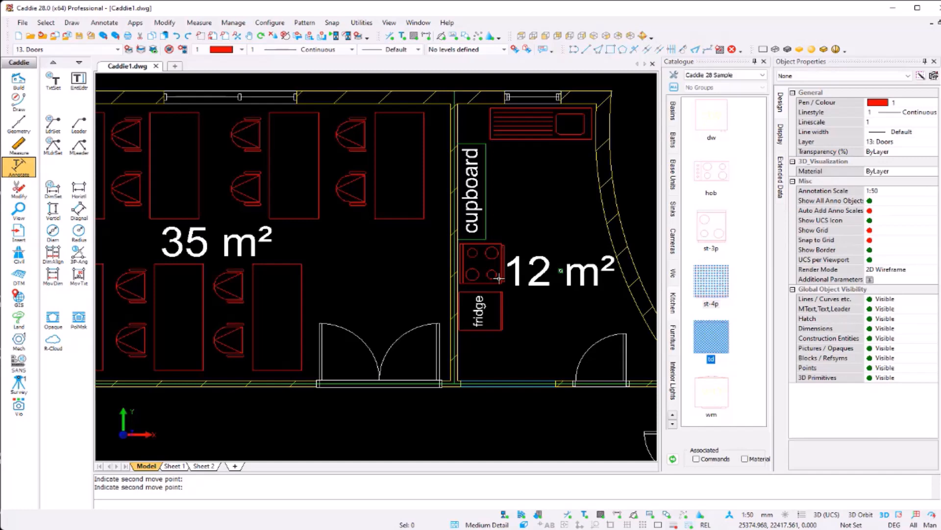
Draw a polyline rectangle about 1790 by 430 mm from the kitchen's lower-left inner corner along the bottom wall towards the door
{"action": "scroll", "coordinate": [557, 364], "scroll_direction": "up", "scroll_amount": 3}
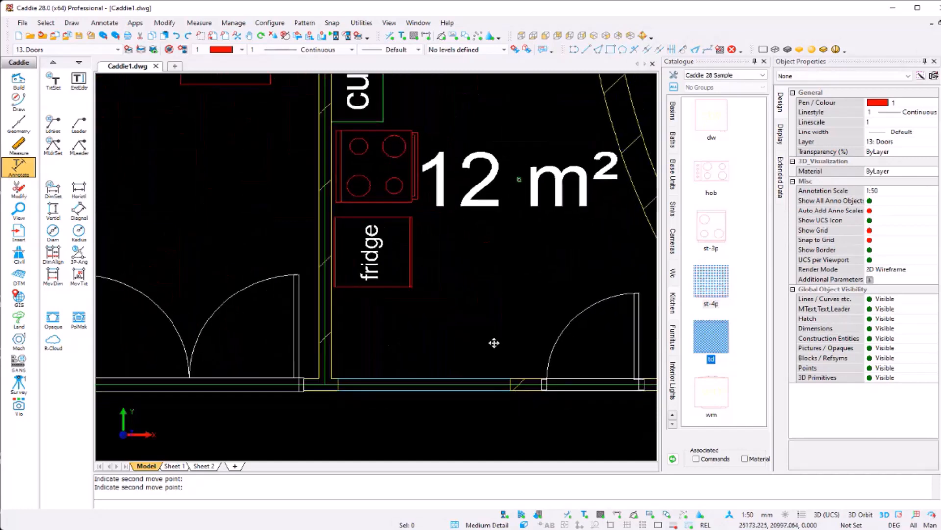
{"action": "left_click", "coordinate": [19, 101]}
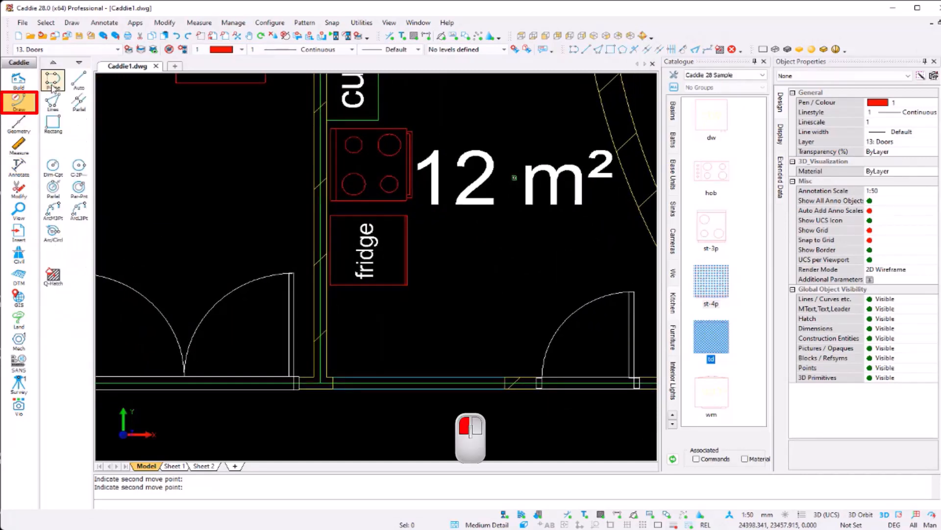
{"action": "left_click", "coordinate": [58, 127]}
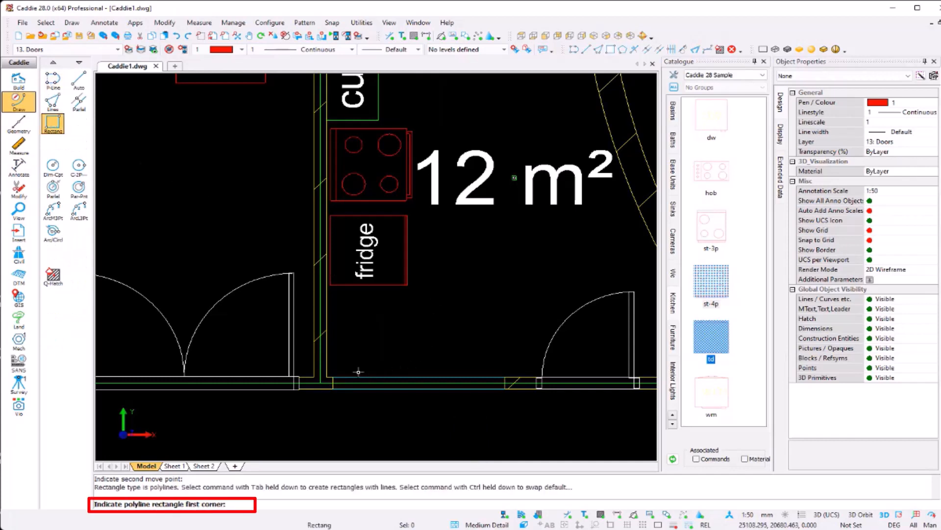
{"action": "key", "text": "s"}
{"action": "left_click", "coordinate": [326, 377]}
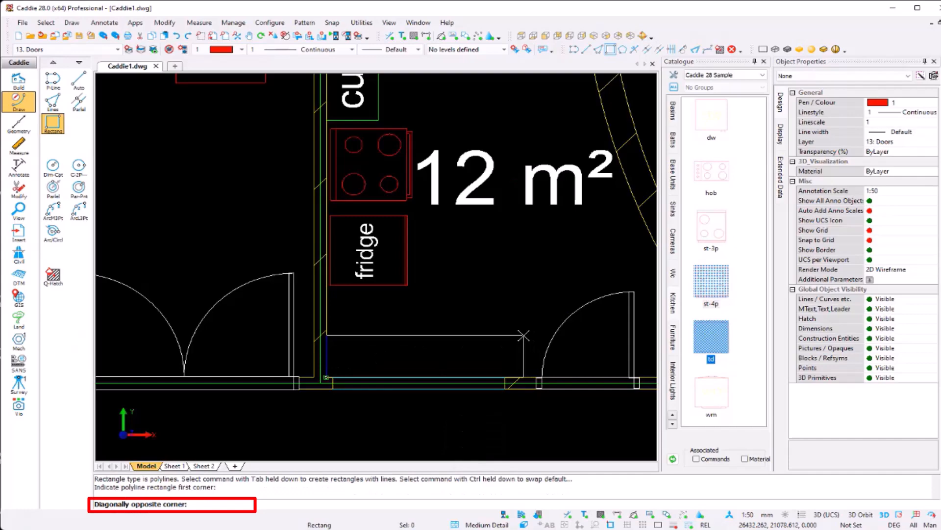
{"action": "key", "text": "f"}
{"action": "left_click", "coordinate": [538, 340]}
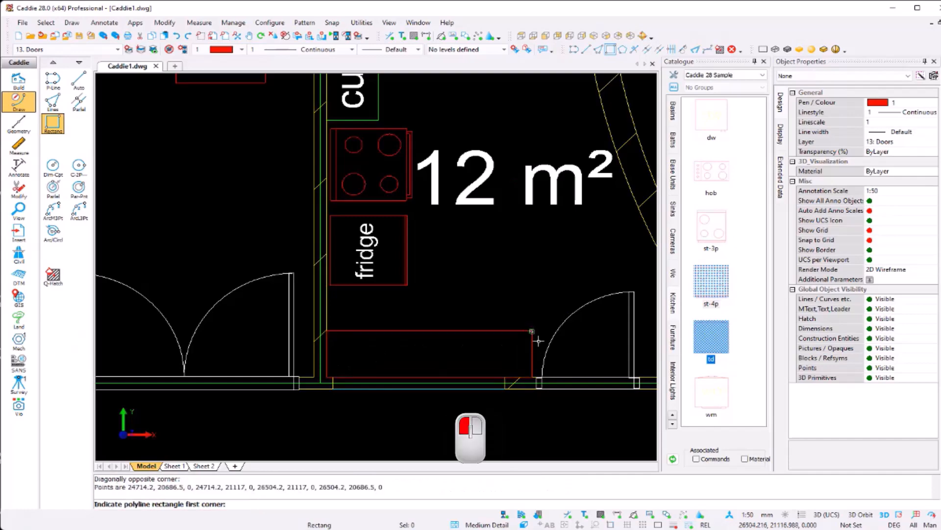
{"action": "key", "text": "Escape"}
Set up a new Standard wall of type Curved with center justification, a variable width of 110 and a new wall height
{"action": "scroll", "coordinate": [463, 313], "scroll_direction": "down", "scroll_amount": 3}
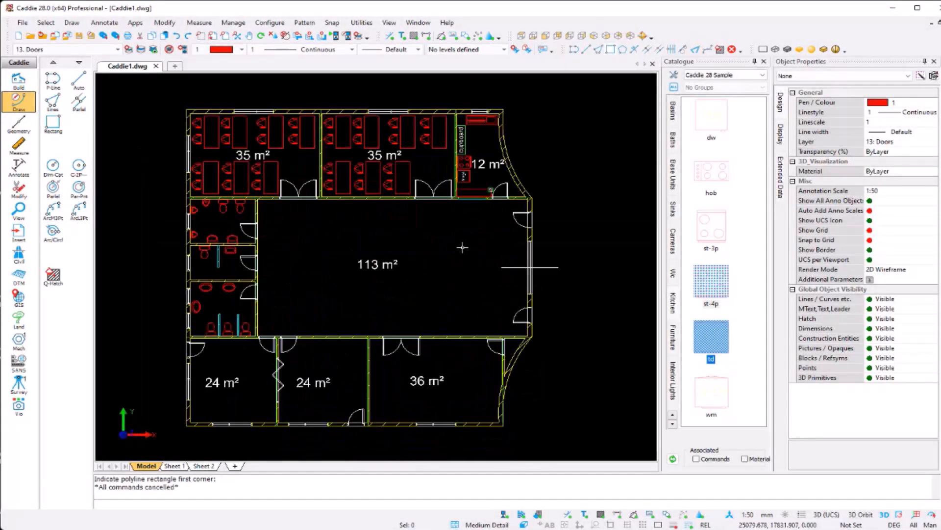
{"action": "scroll", "coordinate": [454, 295], "scroll_direction": "up", "scroll_amount": 3}
{"action": "scroll", "coordinate": [458, 254], "scroll_direction": "down", "scroll_amount": 3}
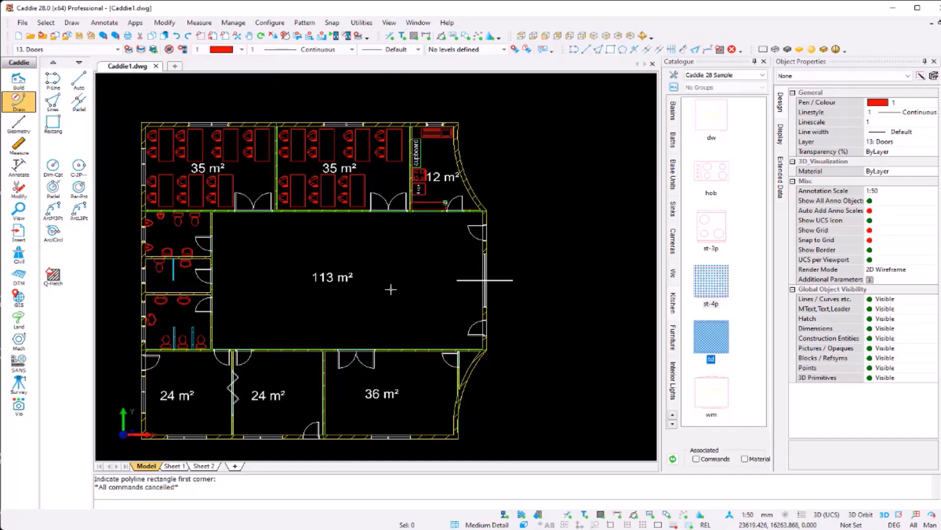
{"action": "scroll", "coordinate": [390, 264], "scroll_direction": "up", "scroll_amount": 1}
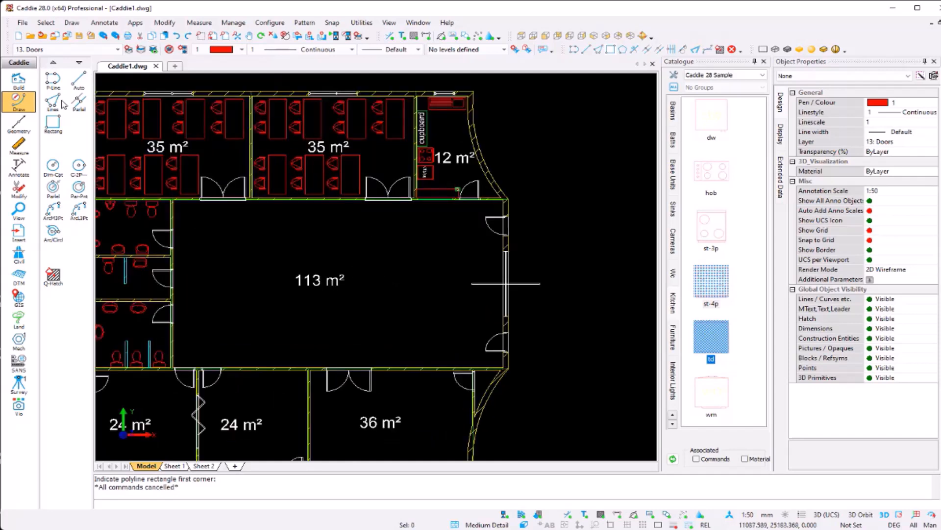
{"action": "left_click", "coordinate": [19, 80]}
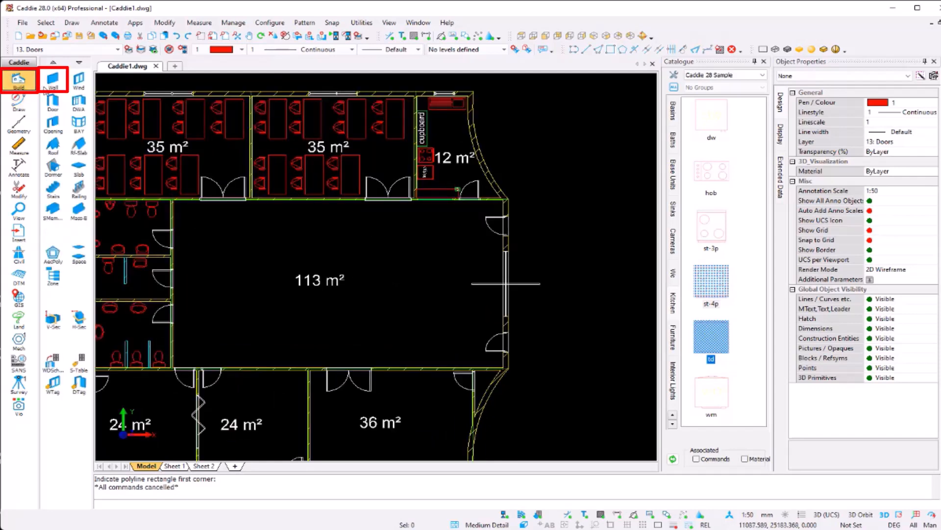
{"action": "left_click", "coordinate": [53, 79]}
{"action": "left_click", "coordinate": [461, 257]}
{"action": "left_click", "coordinate": [464, 273]}
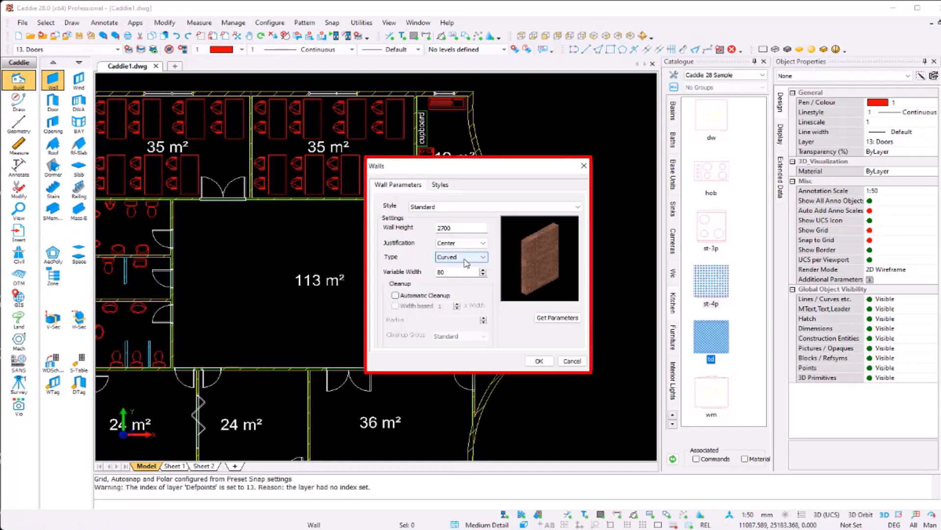
{"action": "left_click", "coordinate": [445, 273]}
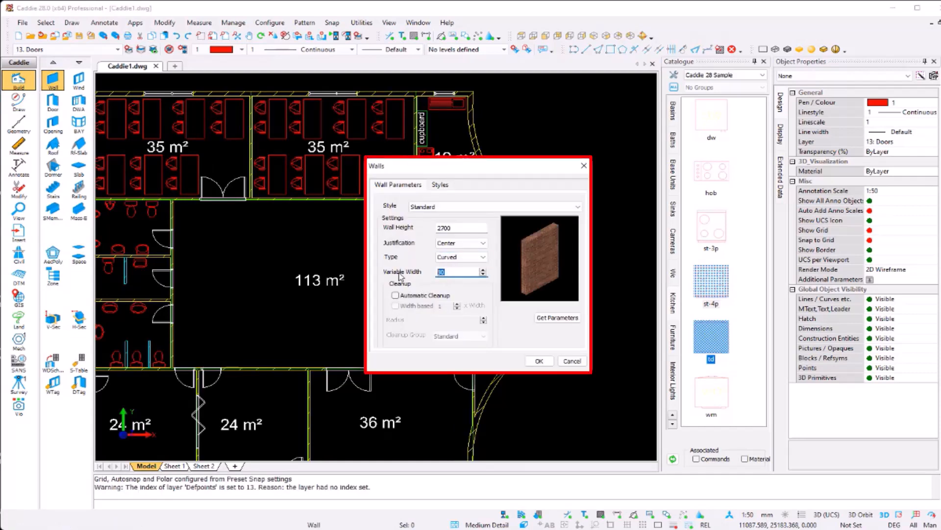
{"action": "left_click_drag", "start_coordinate": [464, 228], "coordinate": [425, 226]}
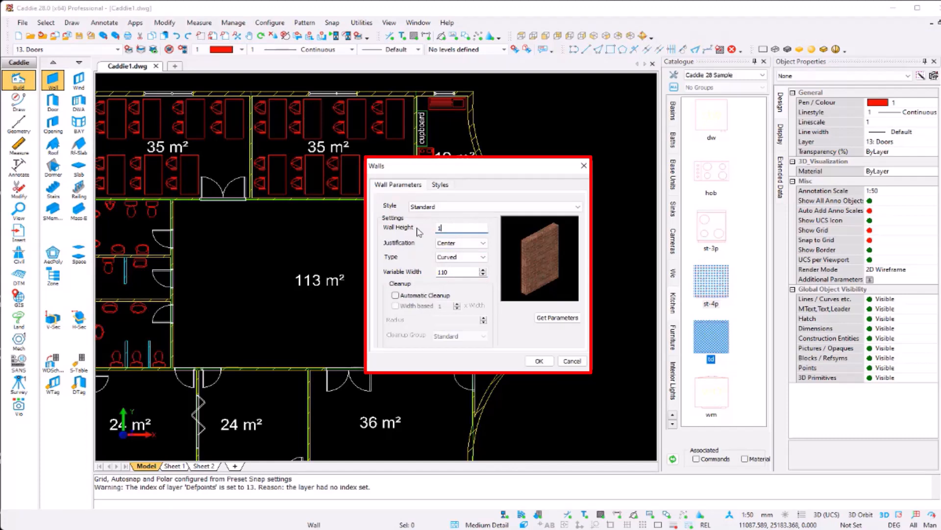
{"action": "left_click", "coordinate": [538, 361]}
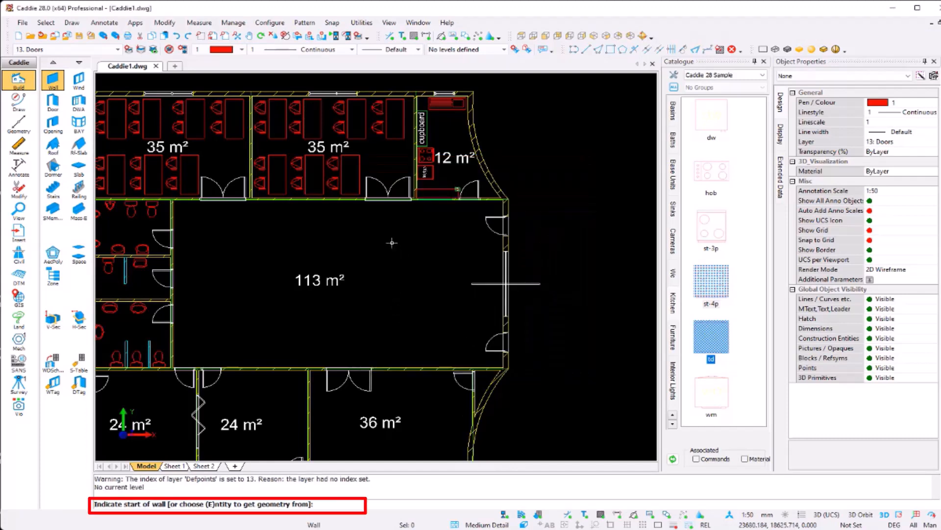
Draw the curved wall vertically in the 113 m² room, between its area label and the entrance, bulging towards the entrance
{"action": "left_click", "coordinate": [403, 253]}
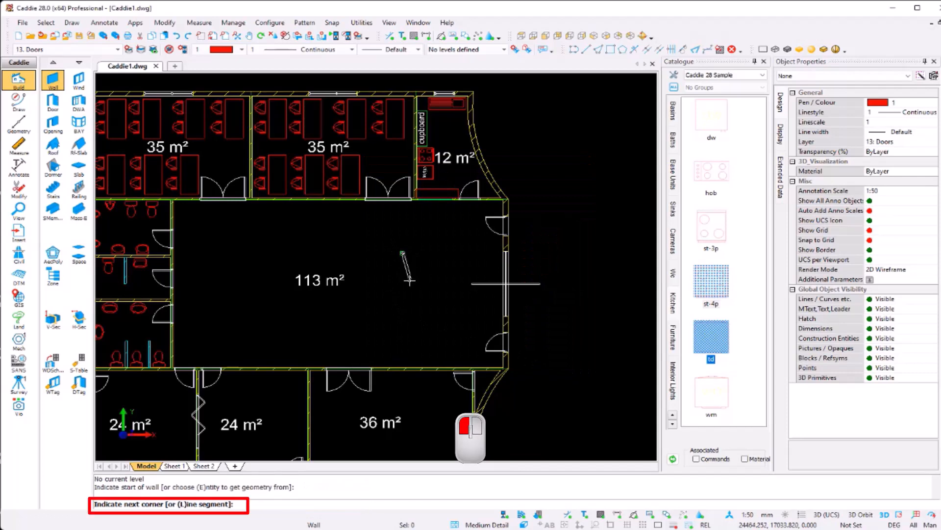
{"action": "key", "text": "Tab"}
{"action": "left_click", "coordinate": [403, 320]}
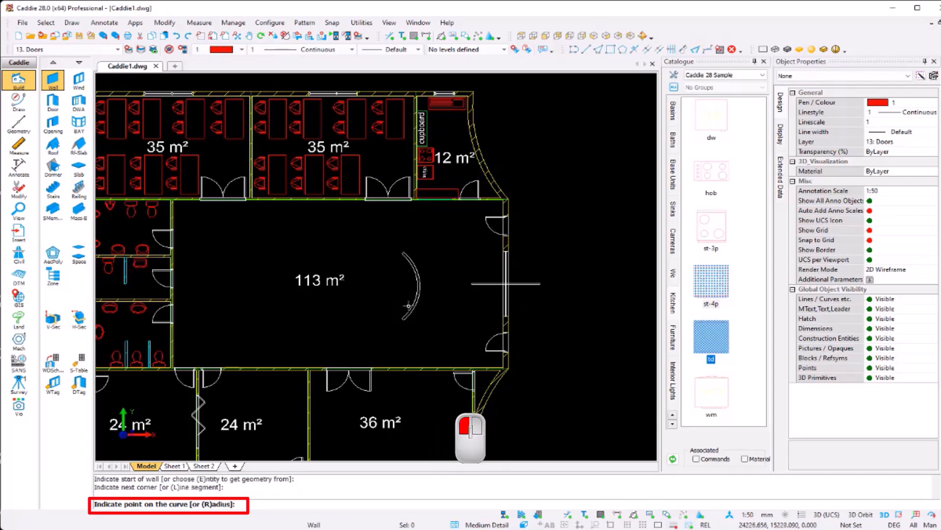
{"action": "left_click", "coordinate": [424, 288]}
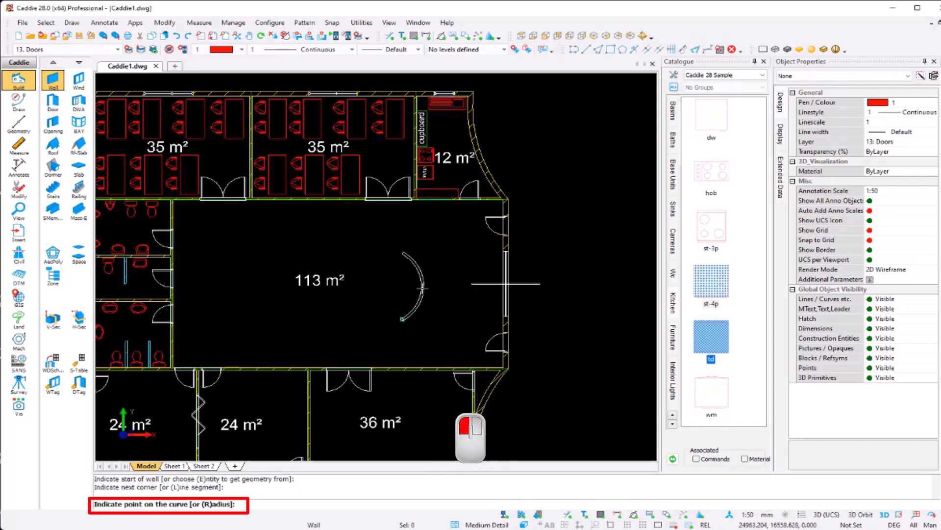
{"action": "key", "text": "Escape"}
Inspect the new curved wall in a 3D view of the building and return to the plan view
{"action": "scroll", "coordinate": [433, 308], "scroll_direction": "down", "scroll_amount": 2}
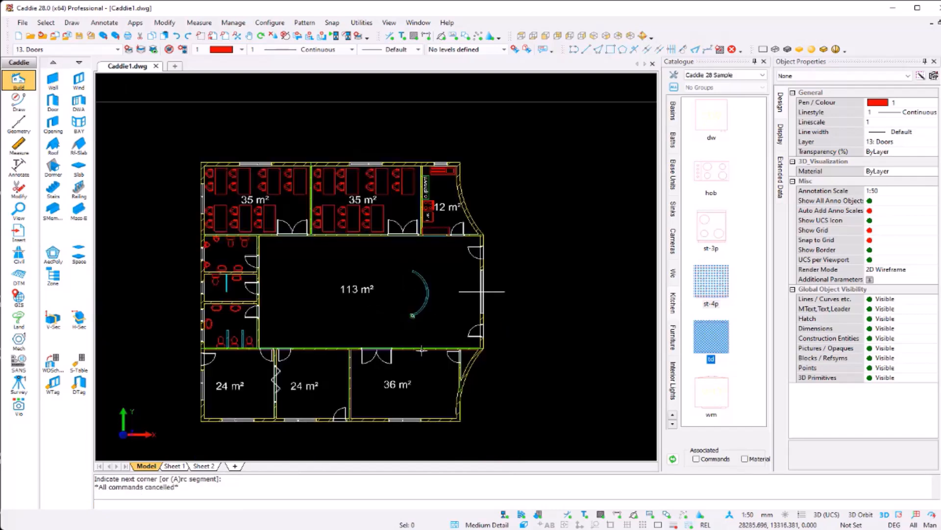
{"action": "middle_click_drag", "start_coordinate": [433, 308], "coordinate": [306, 269], "text": "shift"}
{"action": "middle_click_drag", "start_coordinate": [438, 220], "coordinate": [502, 252], "text": "shift"}
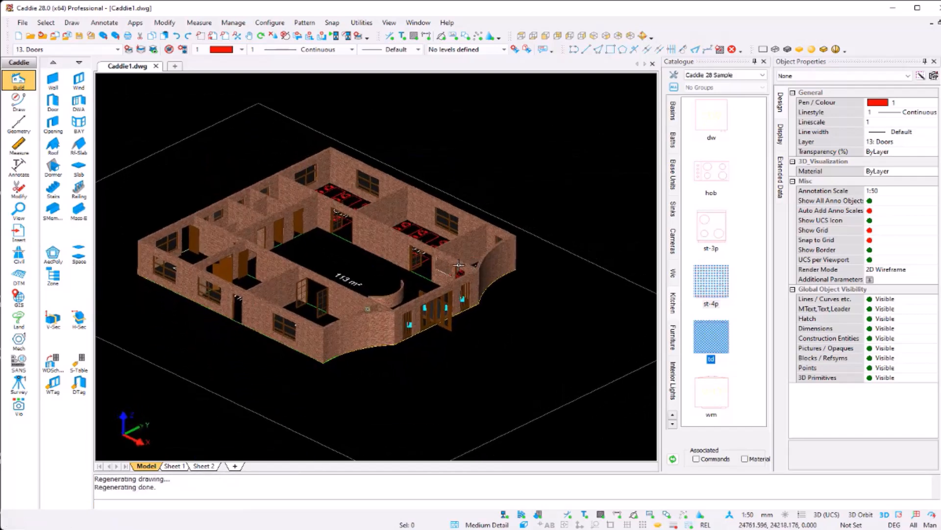
{"action": "scroll", "coordinate": [379, 289], "scroll_direction": "up", "scroll_amount": 5}
{"action": "scroll", "coordinate": [379, 289], "scroll_direction": "down", "scroll_amount": 3}
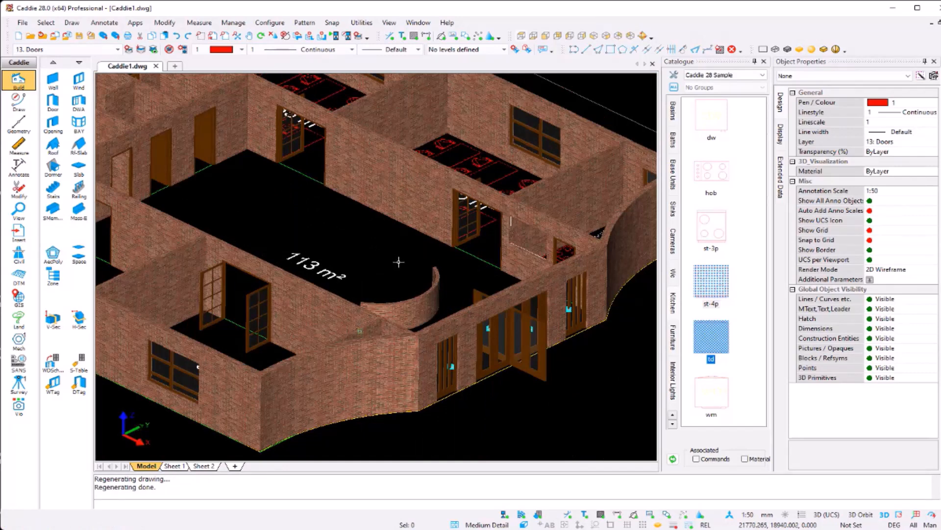
{"action": "key", "text": "t"}
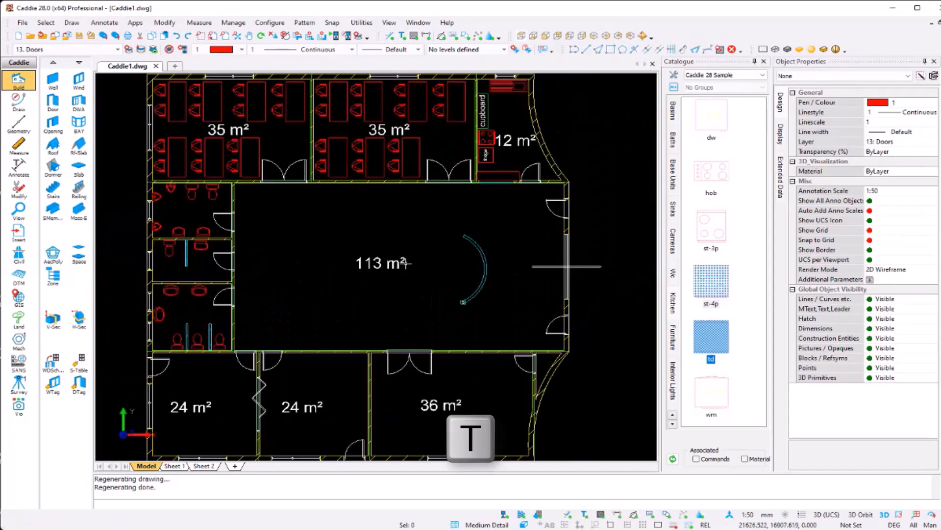
Draw a second curved wall, height 2700 and width 110, about 4350 mm between its ends, left of the first and bulging away from it
{"action": "left_click", "coordinate": [53, 80]}
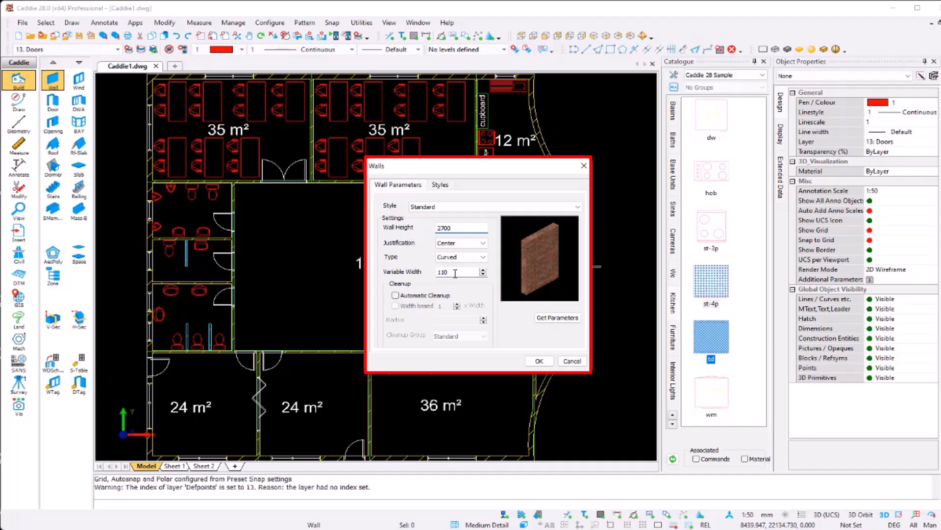
{"action": "left_click", "coordinate": [540, 361]}
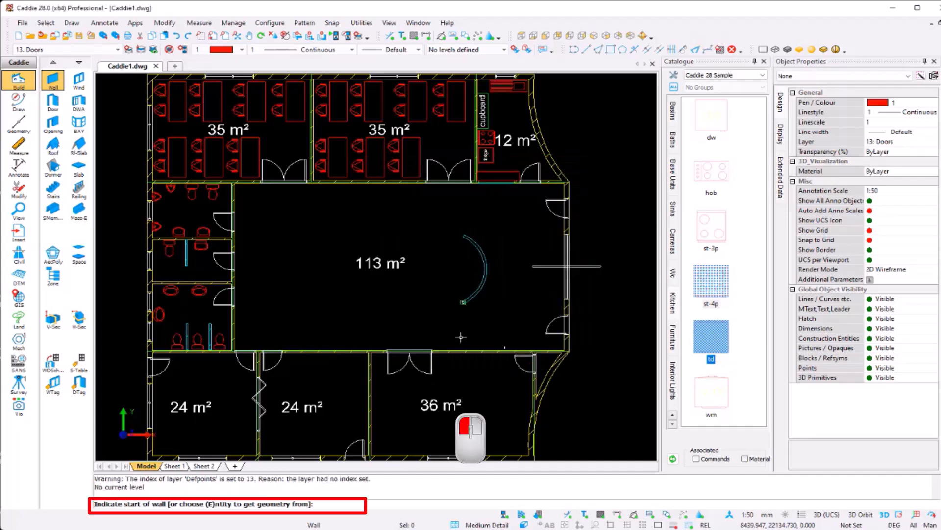
{"action": "left_click", "coordinate": [432, 312]}
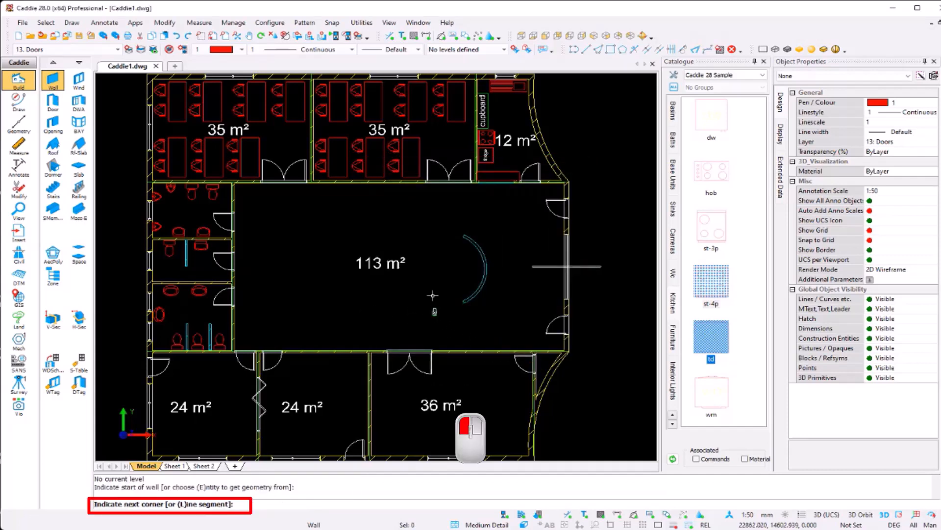
{"action": "key", "text": "t"}
{"action": "left_click", "coordinate": [434, 217]}
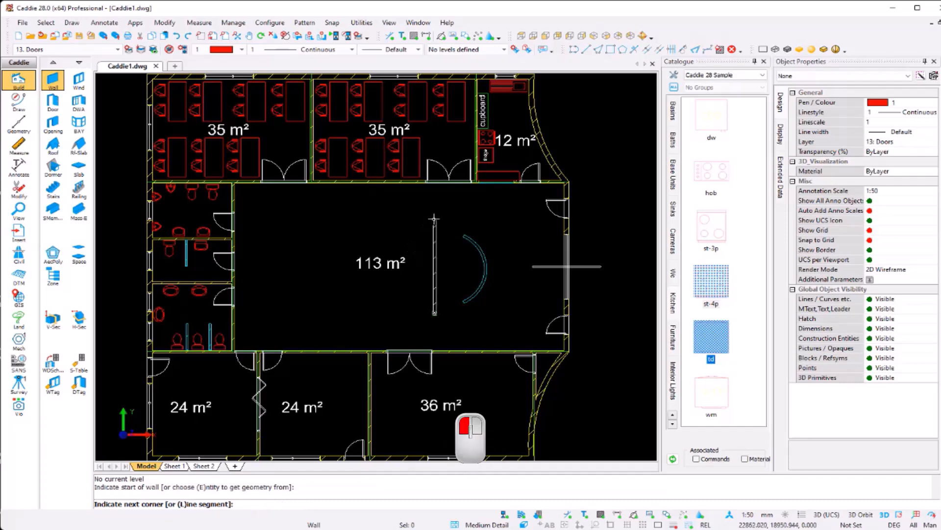
{"action": "left_click", "coordinate": [419, 258]}
{"action": "key", "text": "Escape"}
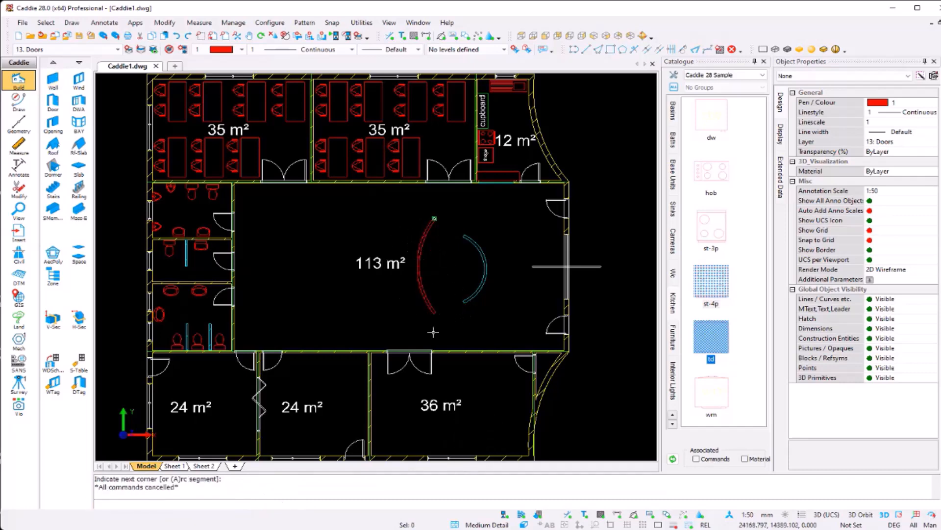
Inspect both curved walls of the 113 m² room in 3D and return to the plan view
{"action": "middle_click_drag", "start_coordinate": [373, 266], "coordinate": [341, 226], "text": "shift"}
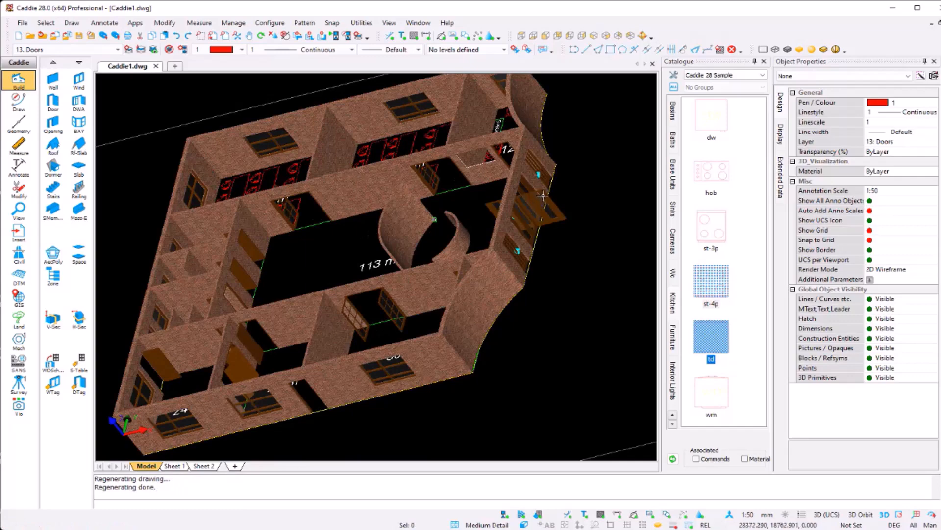
{"action": "middle_click_drag", "start_coordinate": [542, 198], "coordinate": [514, 300], "text": "shift"}
{"action": "scroll", "coordinate": [446, 285], "scroll_direction": "up", "scroll_amount": 4}
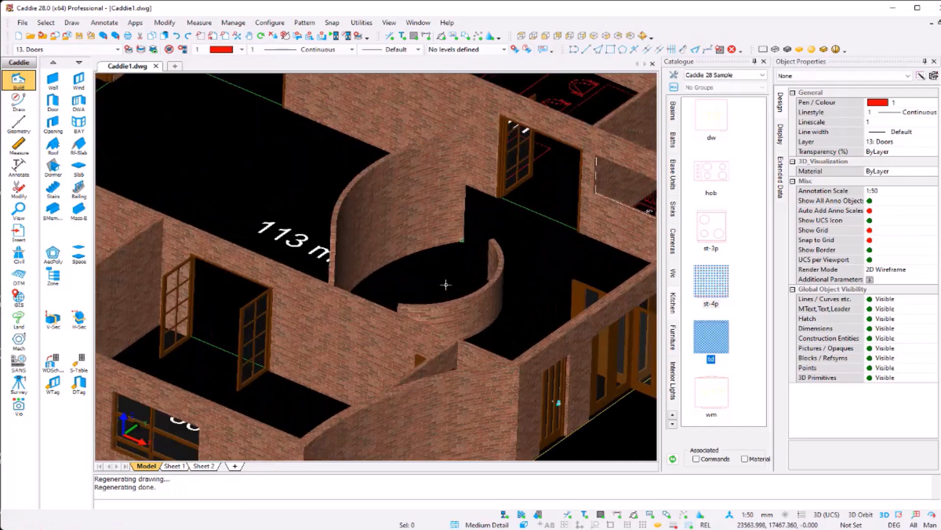
{"action": "key", "text": "ctrl+z"}
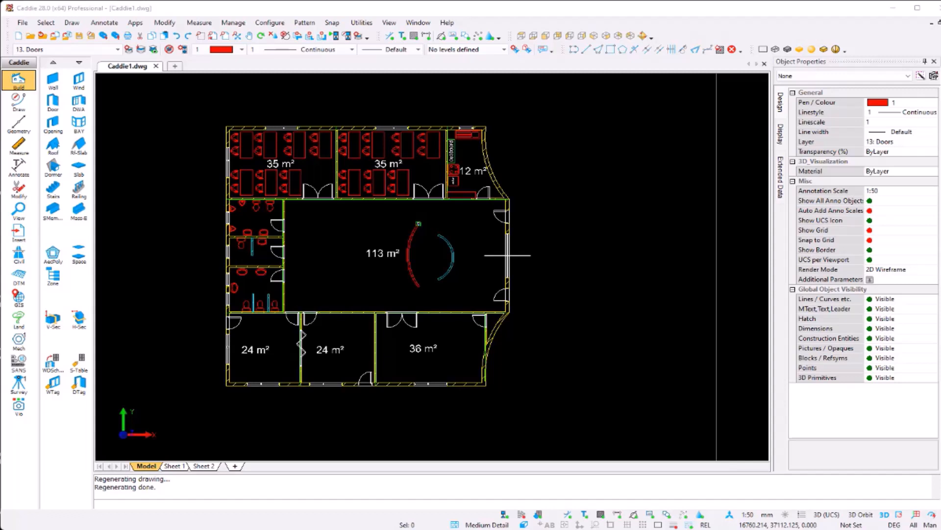
Draw a vertical construction line through the outer corner where the entrance wall meets the kitchen's curved wall
{"action": "left_click", "coordinate": [510, 234]}
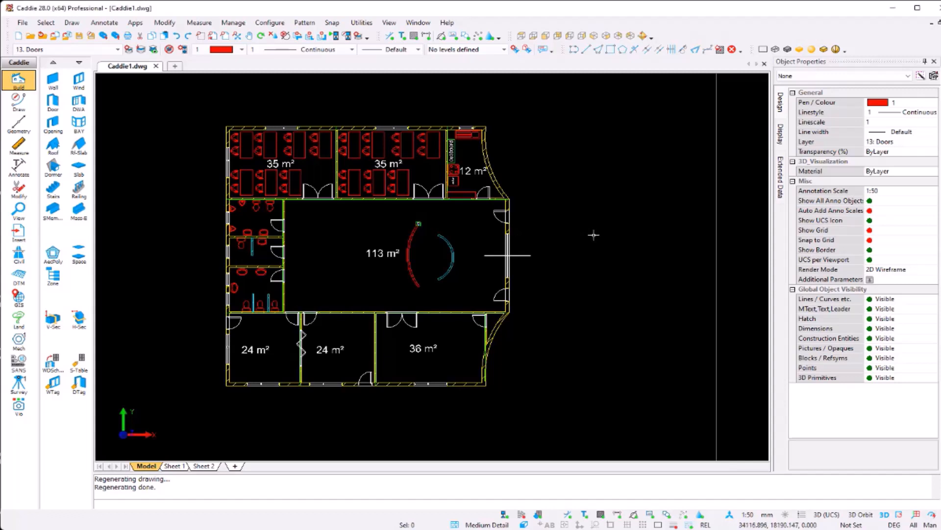
{"action": "left_click", "coordinate": [19, 125]}
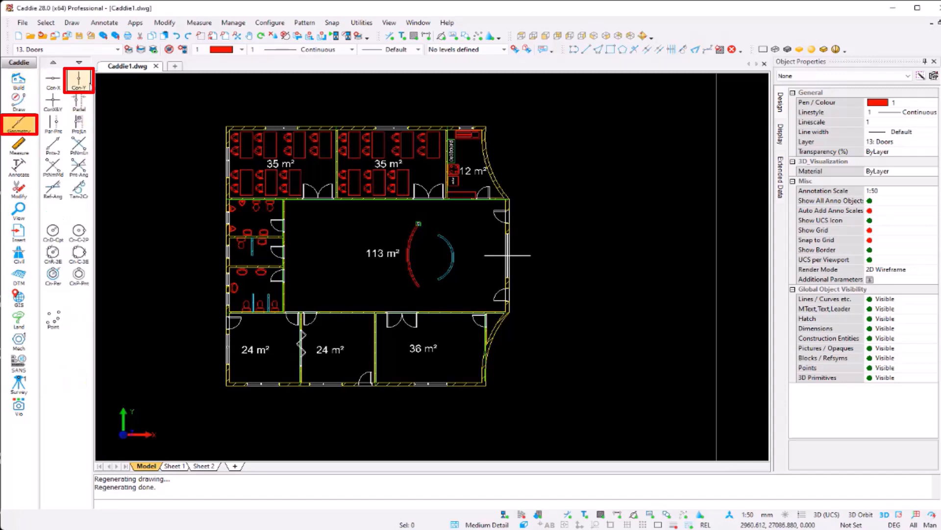
{"action": "left_click", "coordinate": [79, 80]}
{"action": "key", "text": "s"}
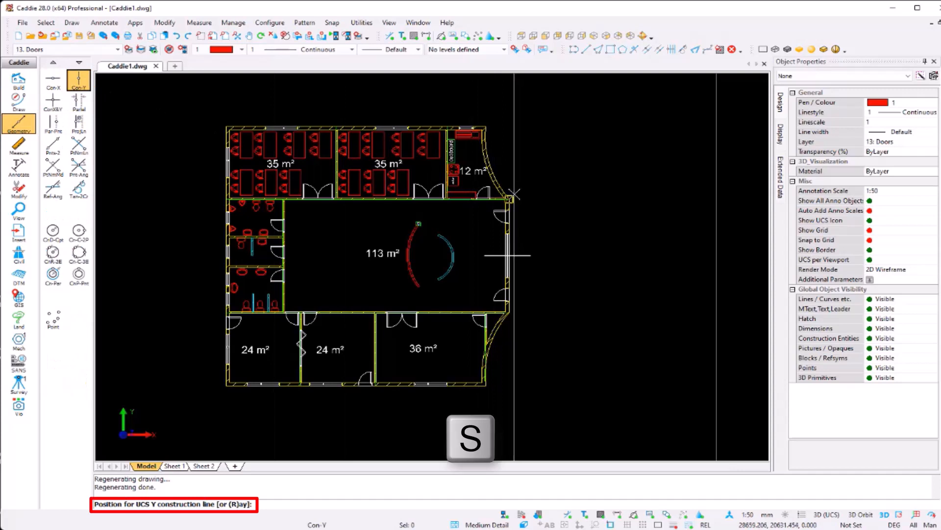
{"action": "left_click", "coordinate": [507, 255]}
Add a parallel construction line 7000 mm outside the entrance wall, away from the building
{"action": "left_click", "coordinate": [78, 100]}
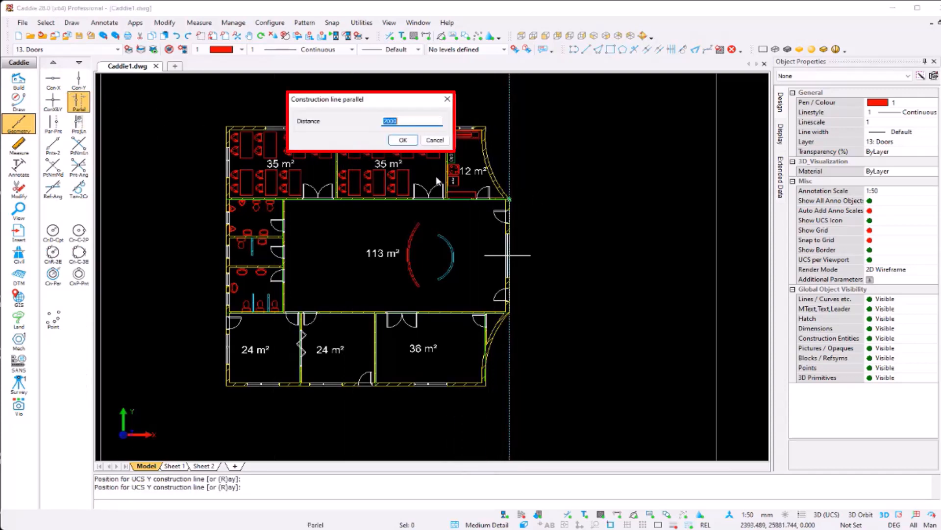
{"action": "left_click", "coordinate": [403, 139]}
{"action": "left_click", "coordinate": [611, 162]}
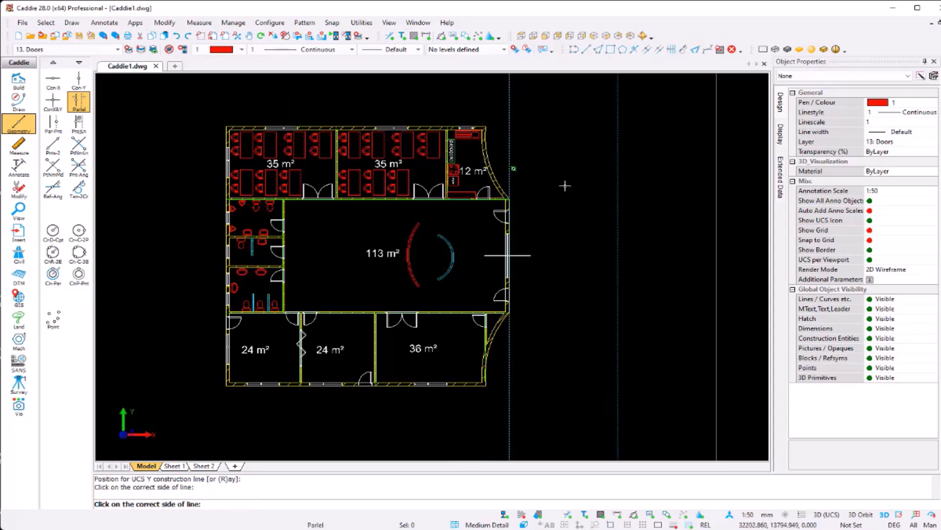
Draw horizontal construction lines through the building's upper and lower left outer corners, and delete the vertical construction line at the entrance wall
{"action": "left_click", "coordinate": [53, 80]}
{"action": "left_click", "coordinate": [227, 126]}
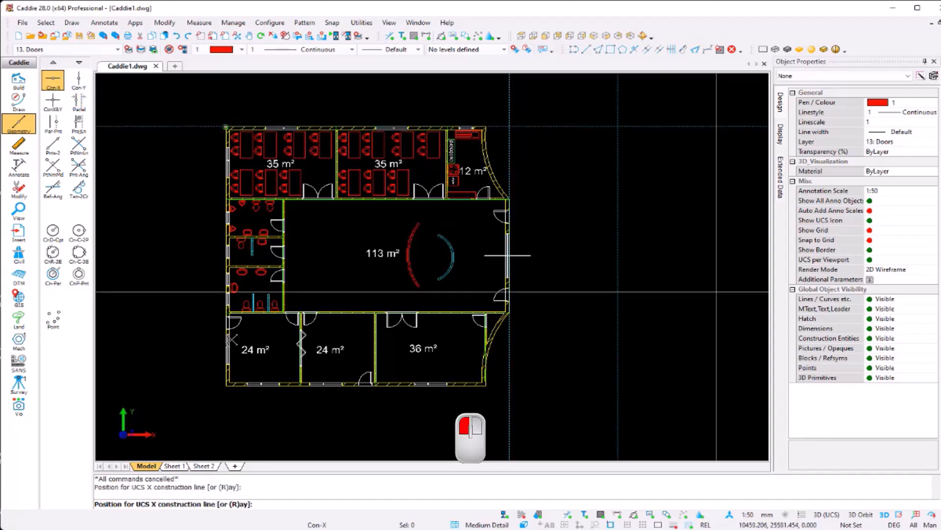
{"action": "left_click", "coordinate": [226, 386]}
{"action": "key", "text": "Escape"}
{"action": "left_click", "coordinate": [557, 192]}
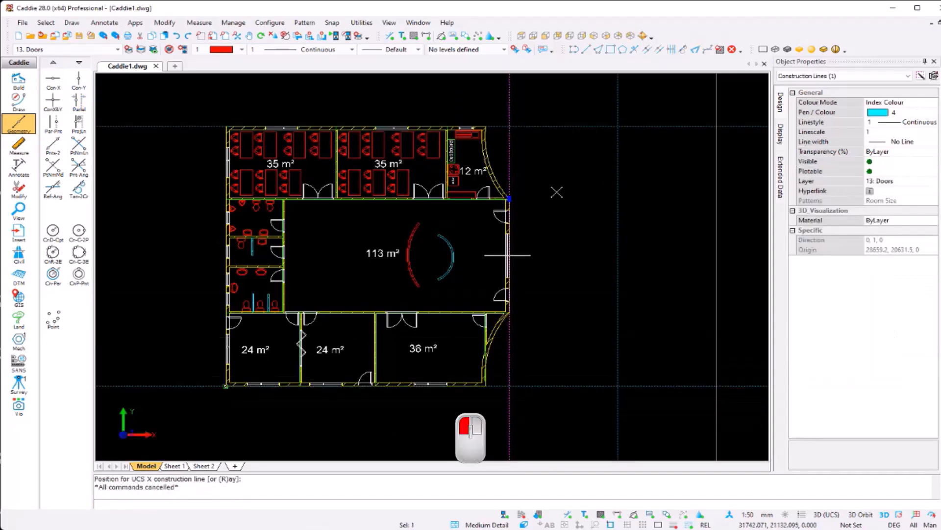
{"action": "key", "text": "Delete"}
Open the roof settings and preview each roof type from Gable through Mansard
{"action": "scroll", "coordinate": [448, 210], "scroll_direction": "up", "scroll_amount": 2}
{"action": "middle_click_drag", "start_coordinate": [448, 210], "coordinate": [479, 202]}
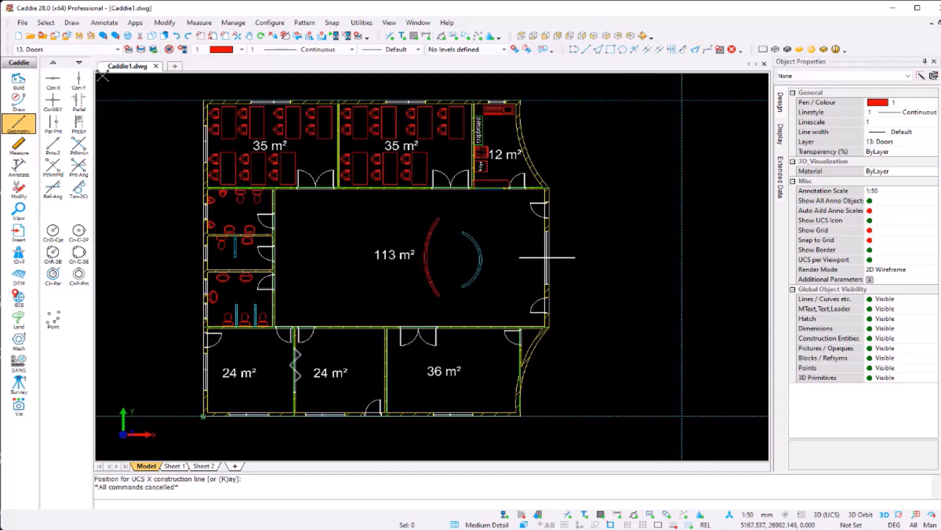
{"action": "left_click", "coordinate": [24, 85]}
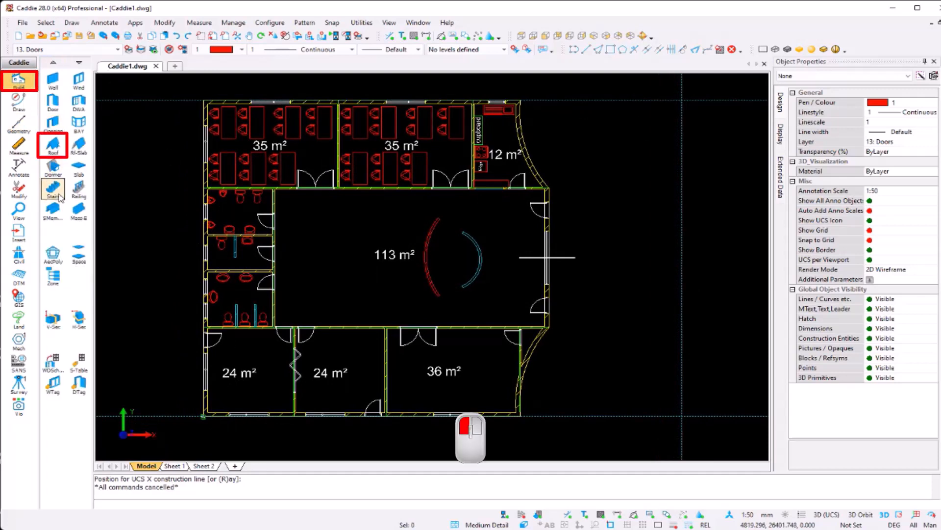
{"action": "left_click", "coordinate": [53, 147]}
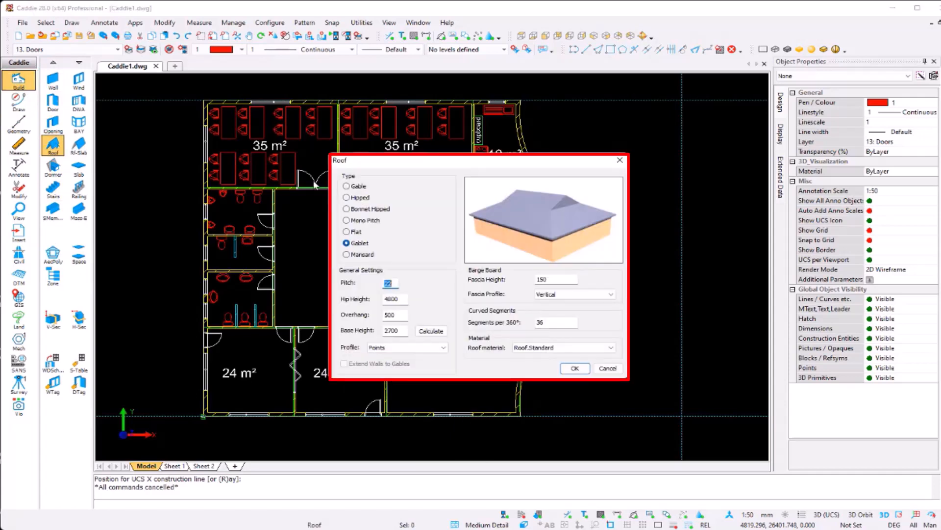
{"action": "left_click", "coordinate": [360, 187]}
{"action": "left_click", "coordinate": [361, 198]}
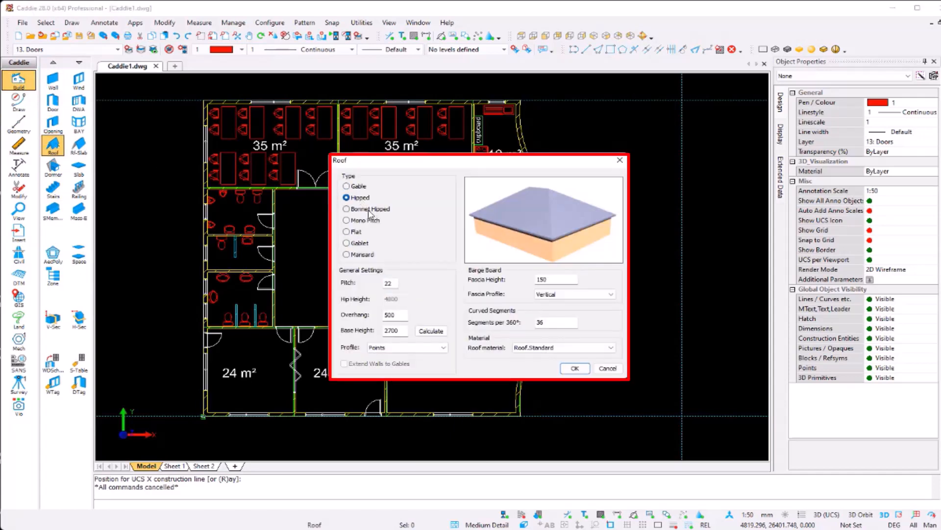
{"action": "left_click", "coordinate": [370, 210]}
{"action": "left_click", "coordinate": [366, 221]}
{"action": "left_click", "coordinate": [357, 233]}
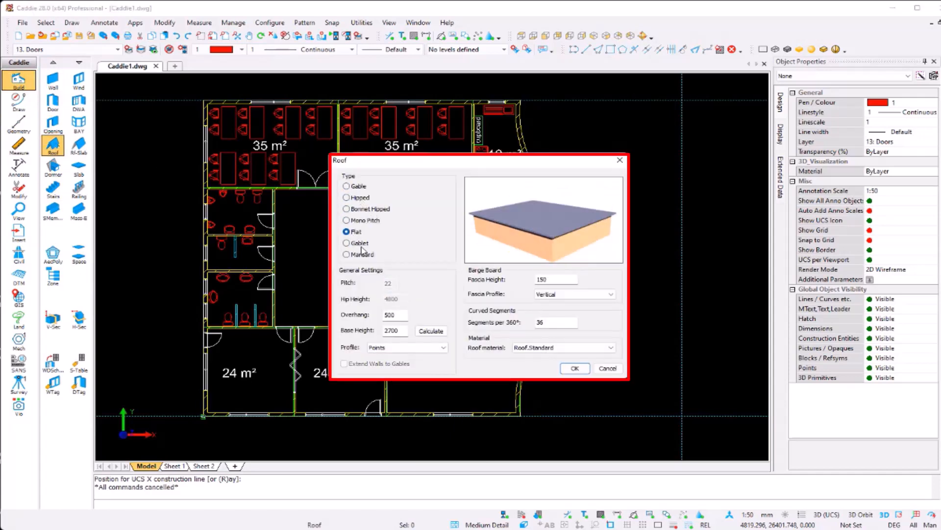
{"action": "left_click", "coordinate": [361, 244]}
{"action": "left_click", "coordinate": [363, 255]}
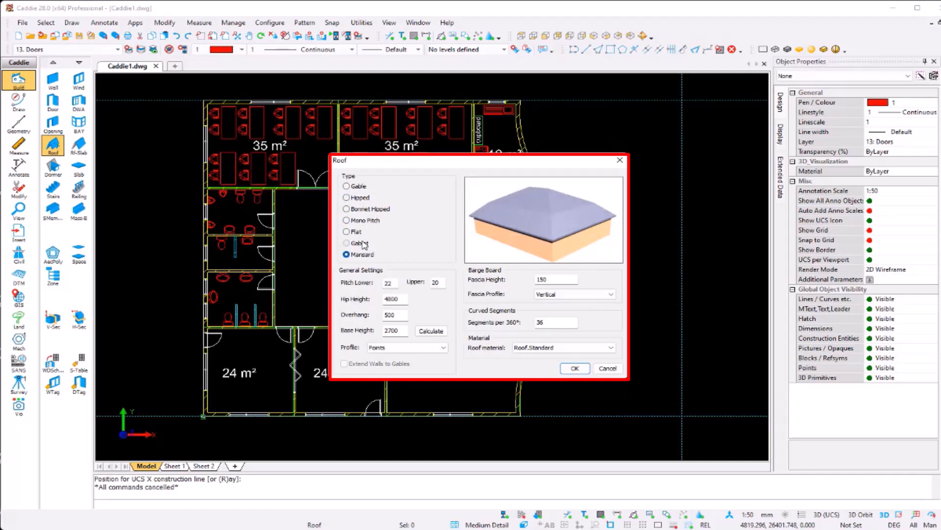
Choose a Gablet roof with pitch 22, hip height 4800, overhang 500 and base height 2700, using cyan pen 4 on layer 5: Roof
{"action": "left_click", "coordinate": [362, 243]}
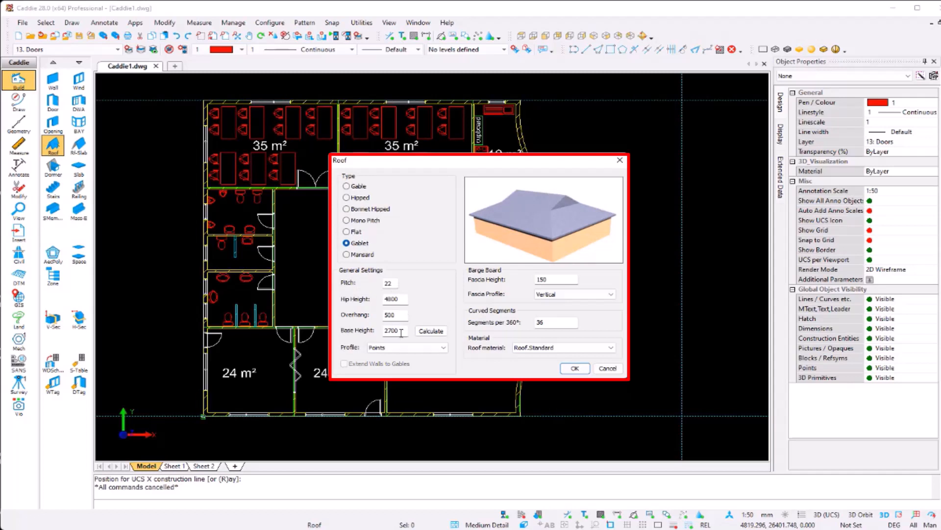
{"action": "left_click", "coordinate": [575, 368]}
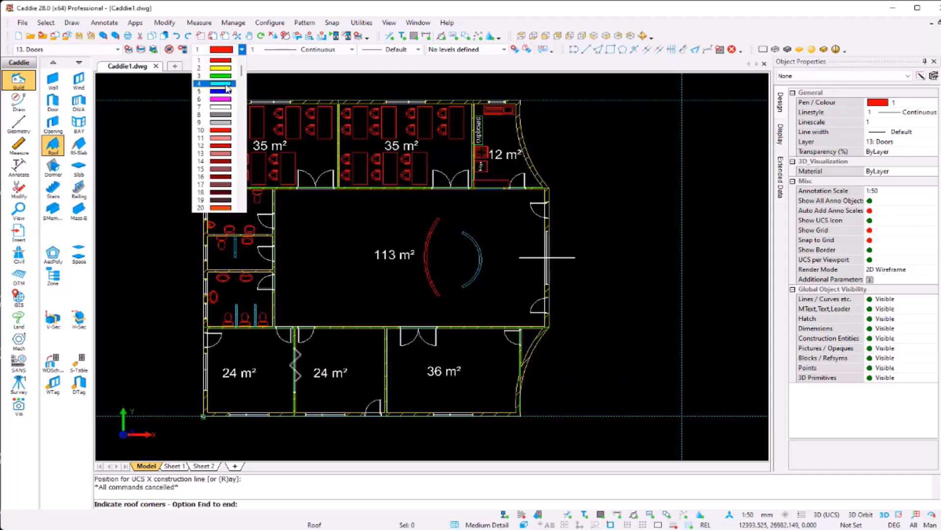
{"action": "left_click", "coordinate": [227, 84]}
{"action": "left_click", "coordinate": [98, 49]}
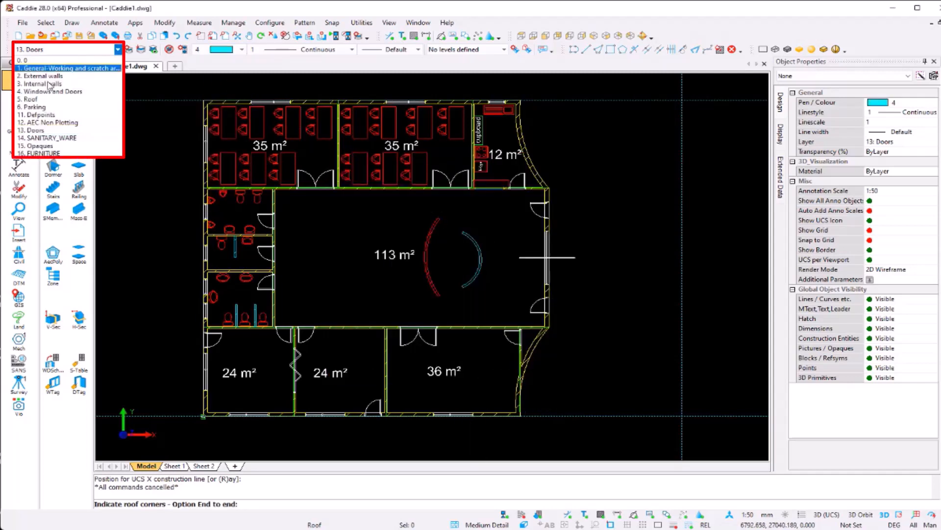
{"action": "left_click", "coordinate": [58, 103]}
Outline the roof from the building's left outer corners to the intersections with the offset vertical construction line and close it end to end
{"action": "left_click", "coordinate": [203, 101]}
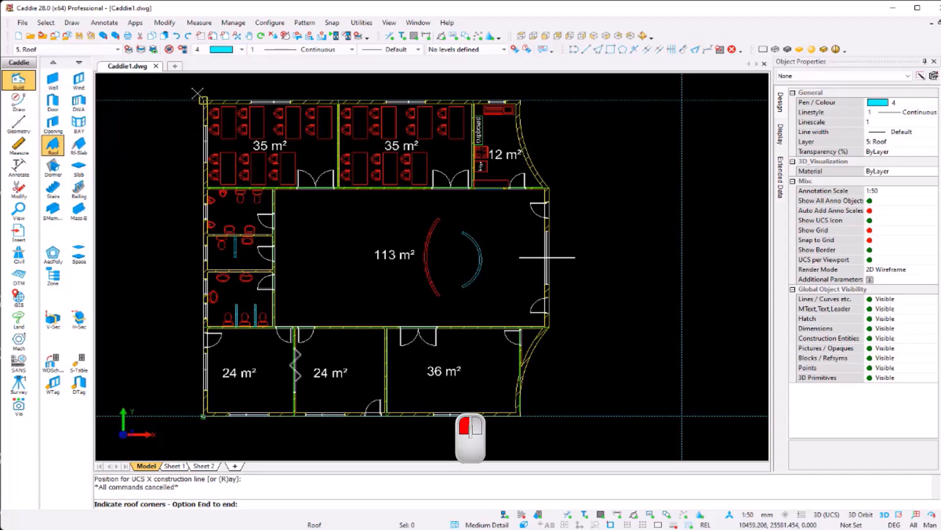
{"action": "left_click", "coordinate": [682, 100]}
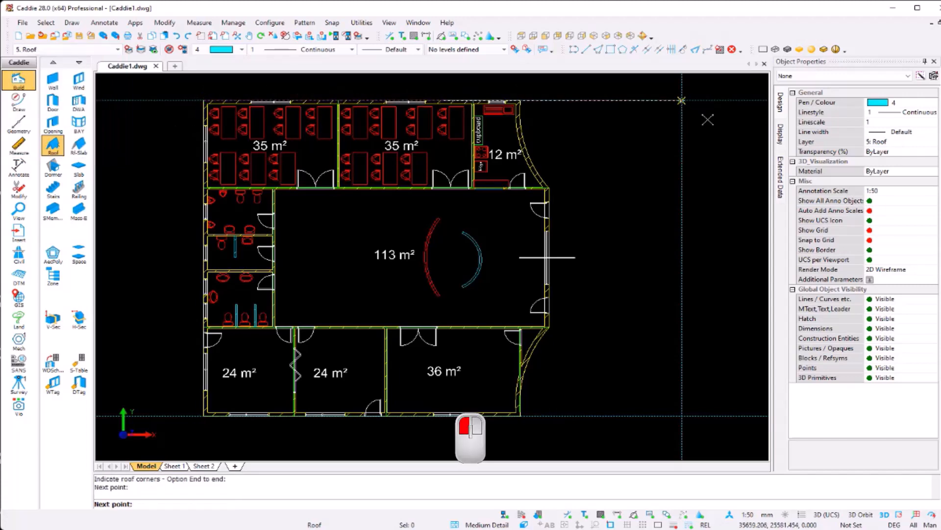
{"action": "left_click", "coordinate": [682, 416]}
{"action": "left_click", "coordinate": [203, 417]}
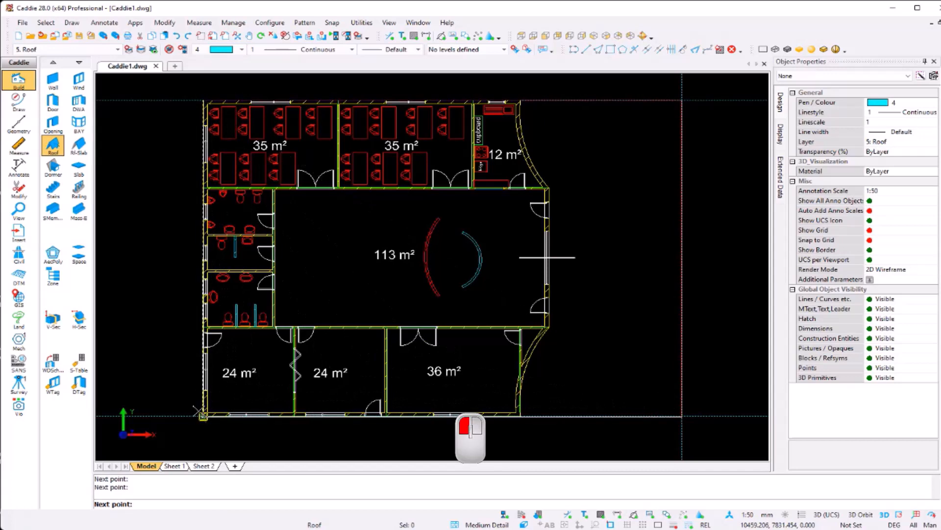
{"action": "key", "text": "e"}
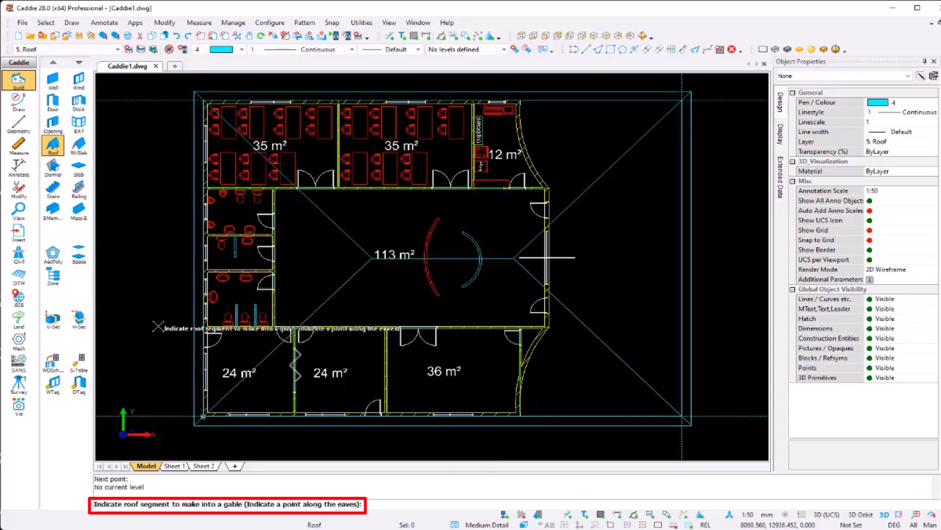
Turn the roof segments at the toilet end and the entrance end into gables
{"action": "left_click", "coordinate": [193, 253]}
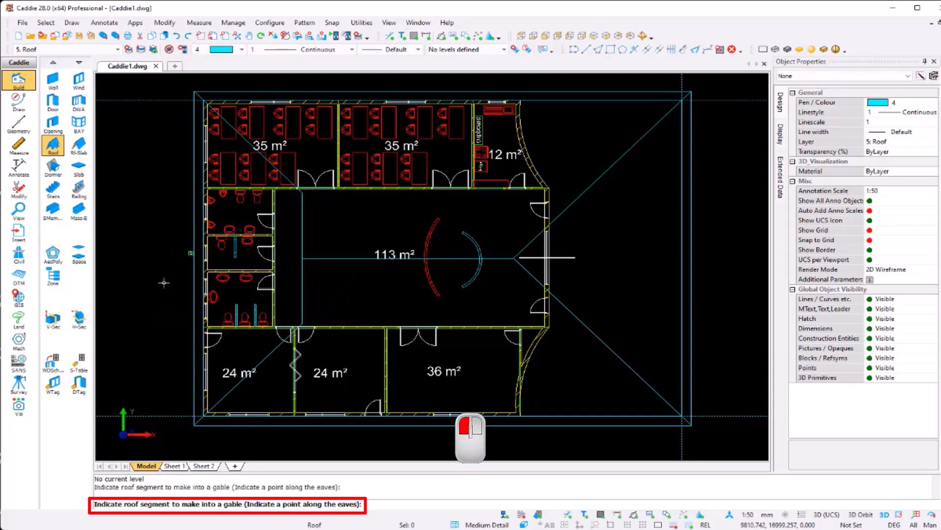
{"action": "left_click", "coordinate": [696, 245]}
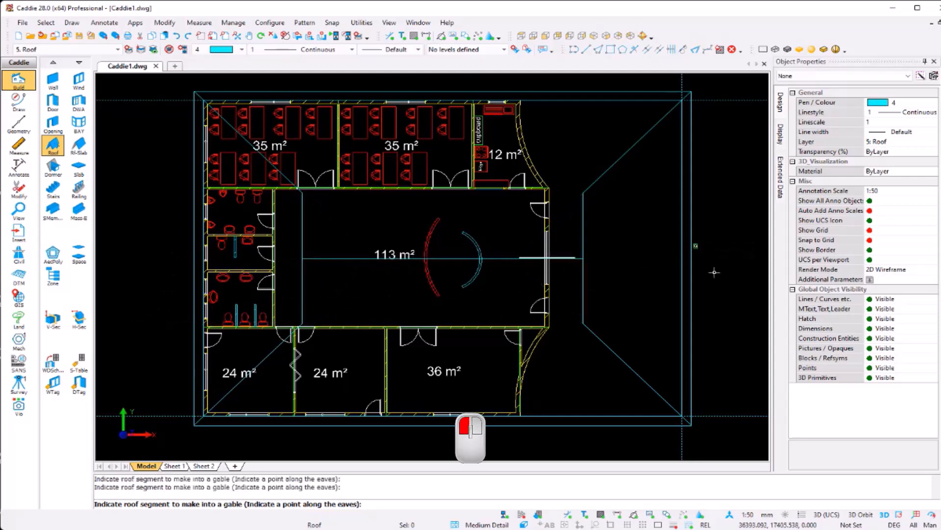
{"action": "key", "text": "Escape"}
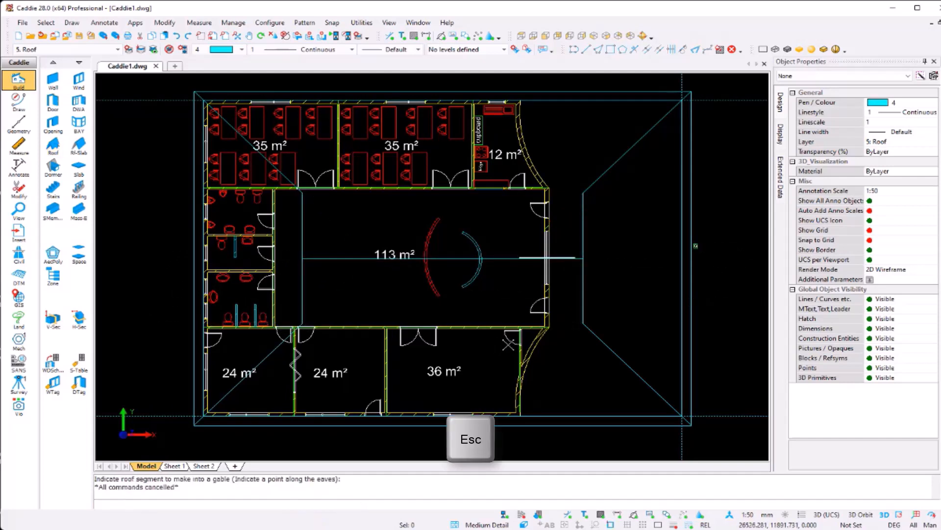
Inspect the gablet roof over the building in a 3D view and return to the plan view
{"action": "middle_click_drag", "start_coordinate": [508, 344], "coordinate": [575, 224], "text": "shift"}
{"action": "key", "text": "s"}
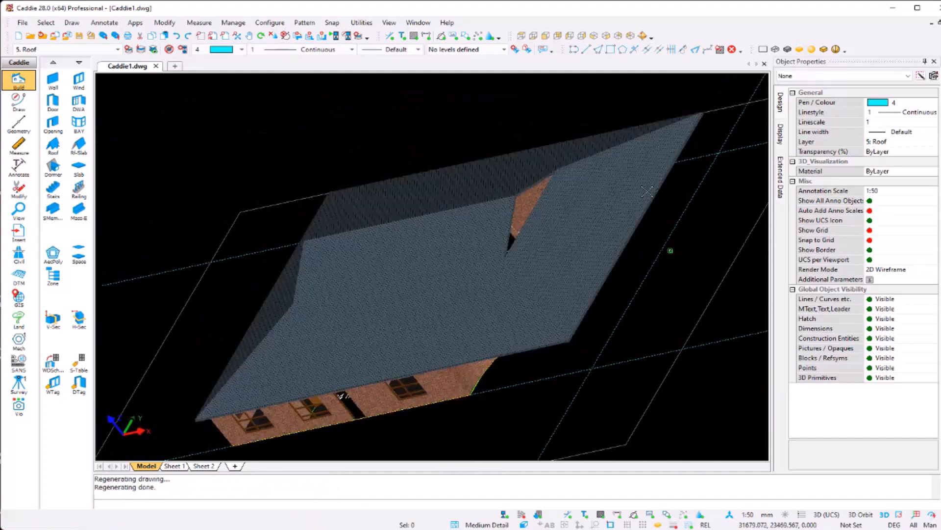
{"action": "middle_click_drag", "start_coordinate": [647, 191], "coordinate": [496, 274], "text": "shift"}
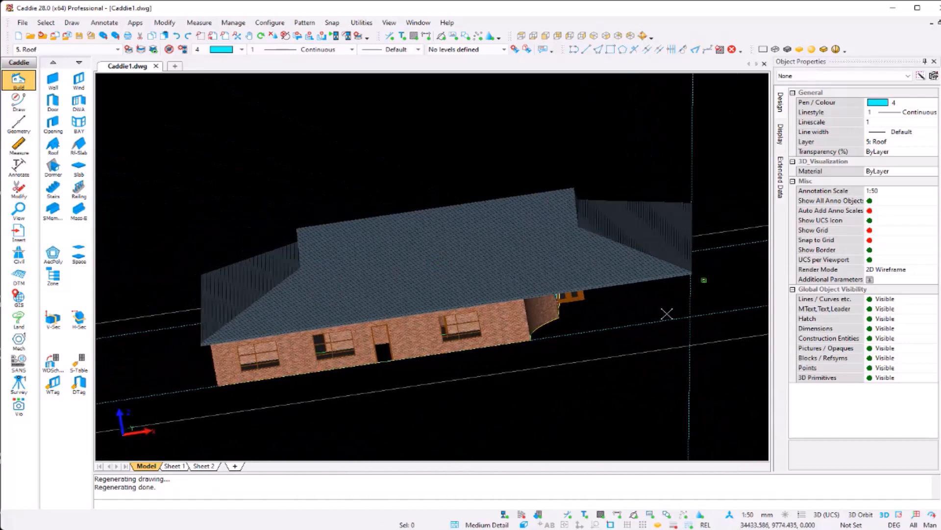
{"action": "key", "text": "t"}
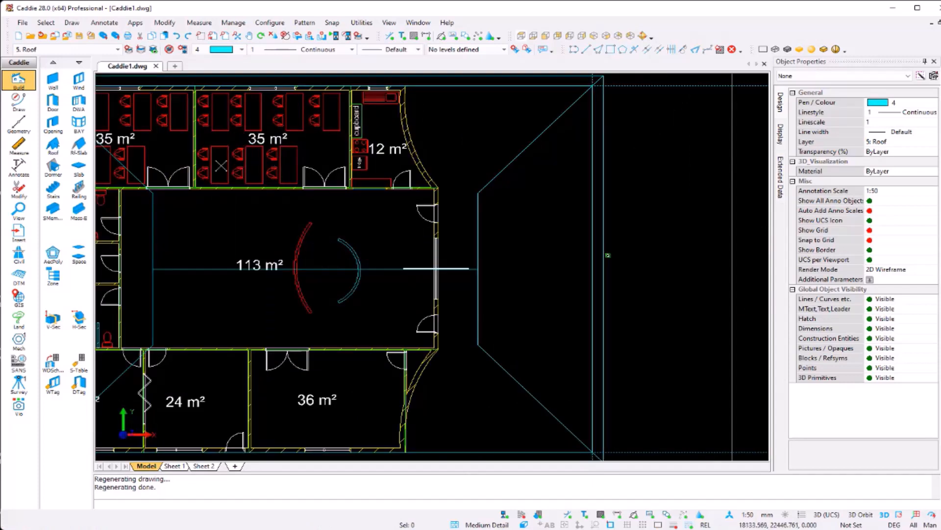
Set up a Square Hollow Sections column, size 270x270x6.0, with a centre origin and a height of 2750
{"action": "scroll", "coordinate": [437, 268], "scroll_direction": "down", "scroll_amount": 2}
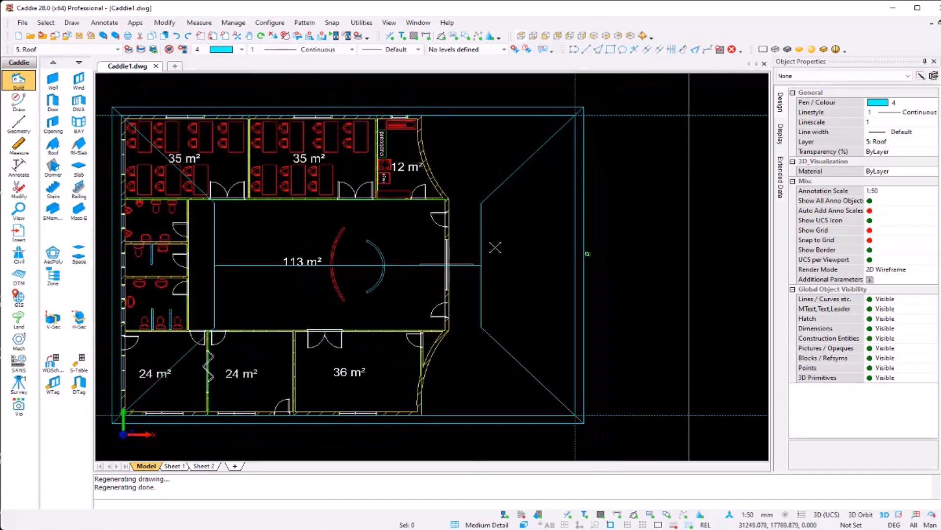
{"action": "left_click", "coordinate": [54, 211]}
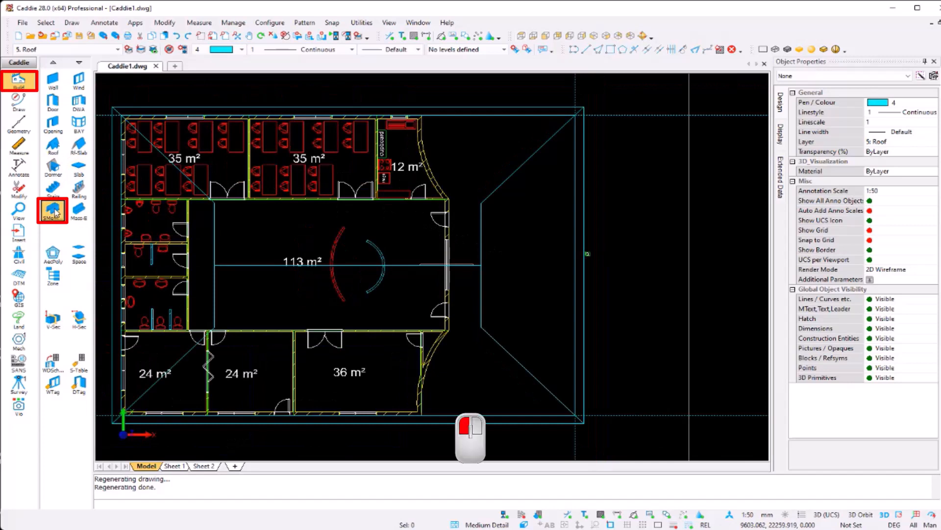
{"action": "left_click", "coordinate": [444, 189]}
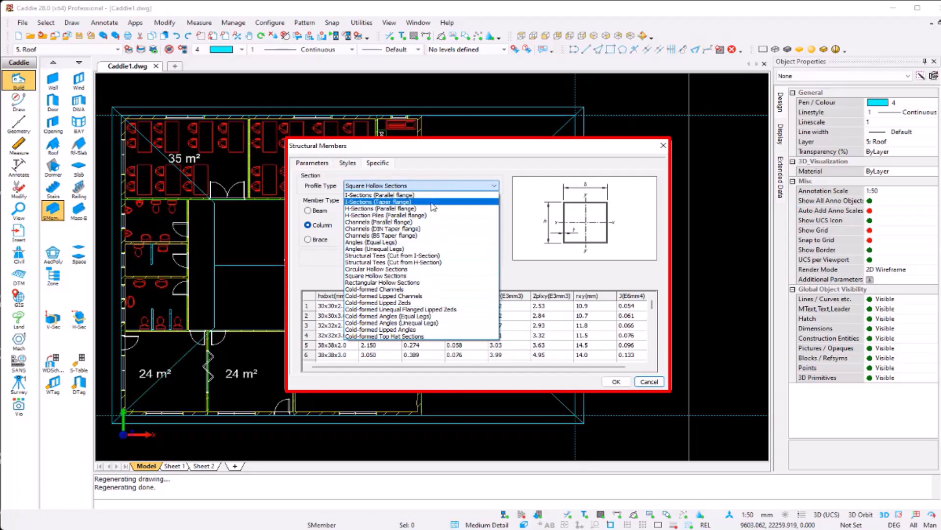
{"action": "left_click", "coordinate": [428, 278]}
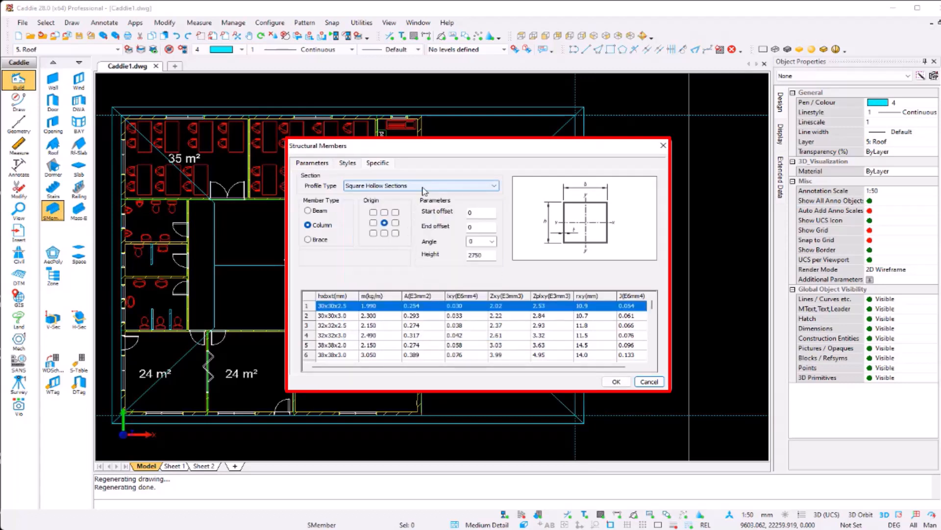
{"action": "scroll", "coordinate": [341, 327], "scroll_direction": "down", "scroll_amount": 15}
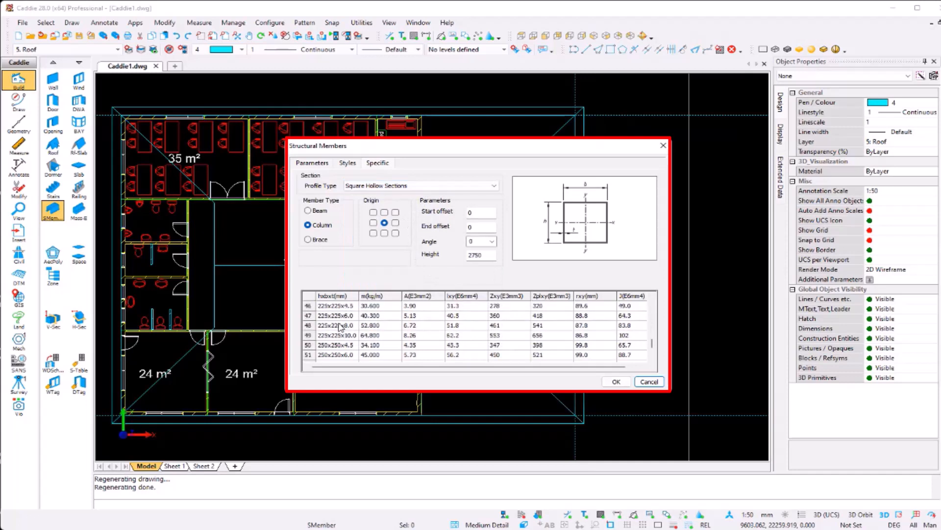
{"action": "scroll", "coordinate": [341, 343], "scroll_direction": "down", "scroll_amount": 3}
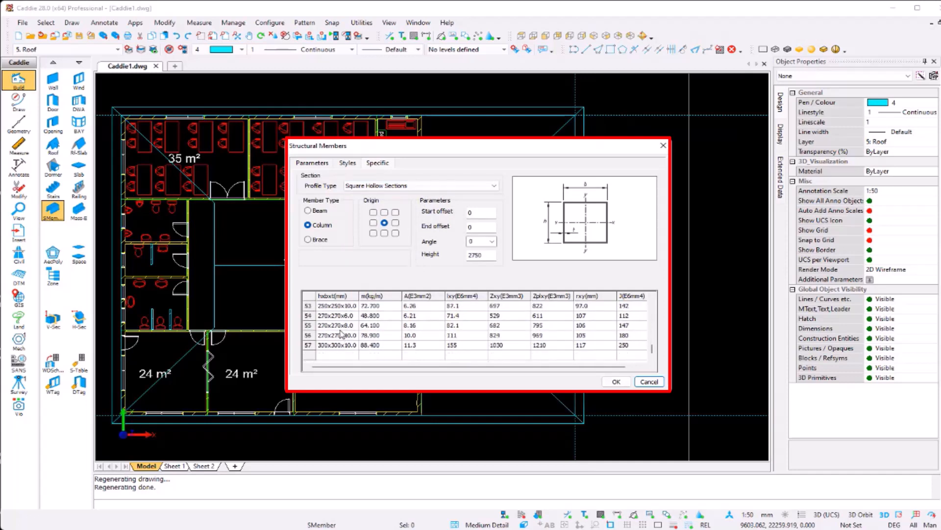
{"action": "left_click", "coordinate": [337, 316]}
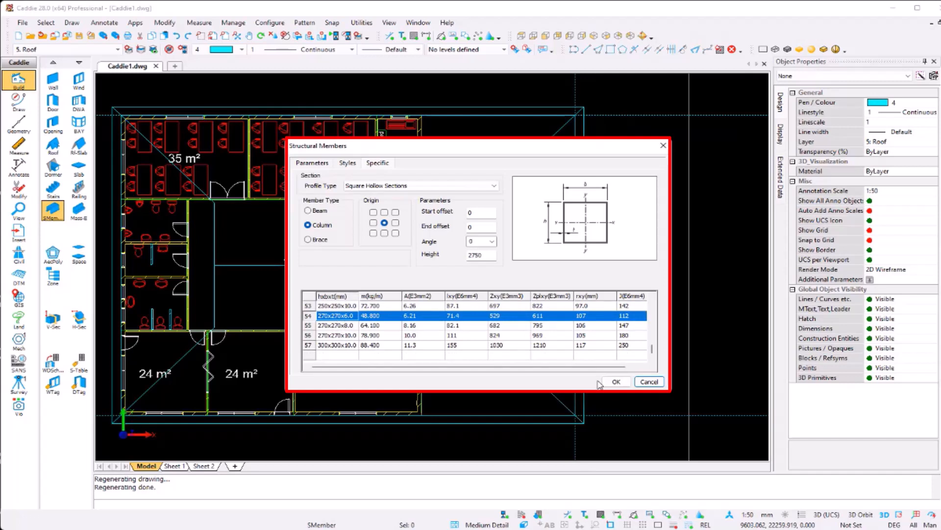
{"action": "left_click", "coordinate": [616, 382]}
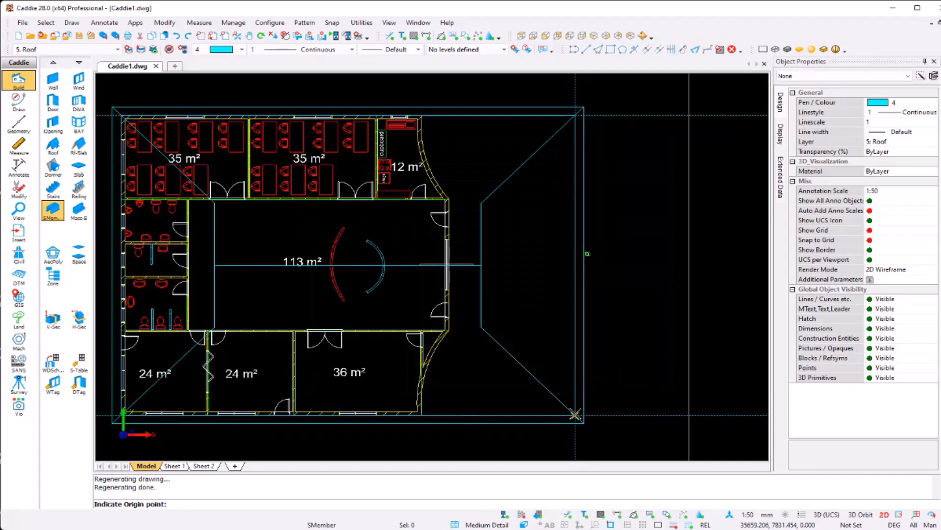
Place three columns along the roof's entrance end: one at each construction line intersection and one at the midpoint between them
{"action": "left_click", "coordinate": [576, 414]}
{"action": "left_click", "coordinate": [575, 265]}
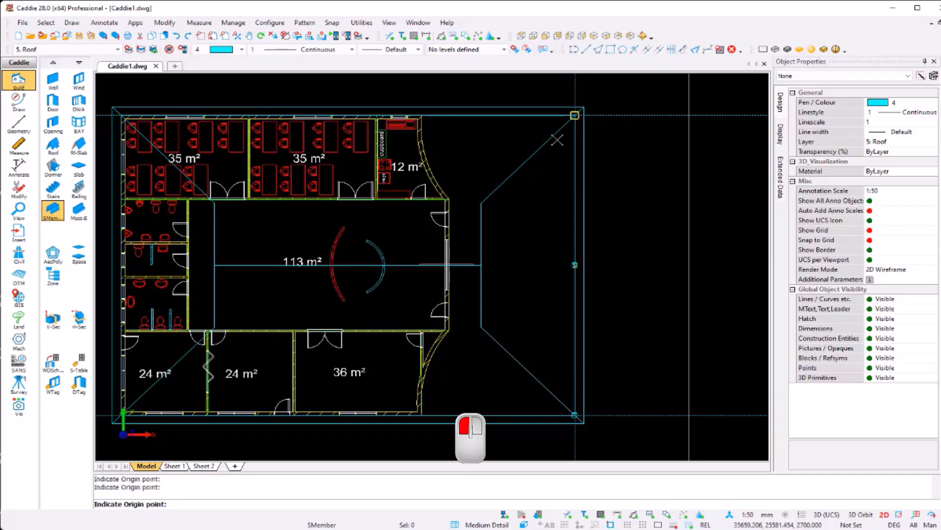
{"action": "left_click", "coordinate": [575, 115]}
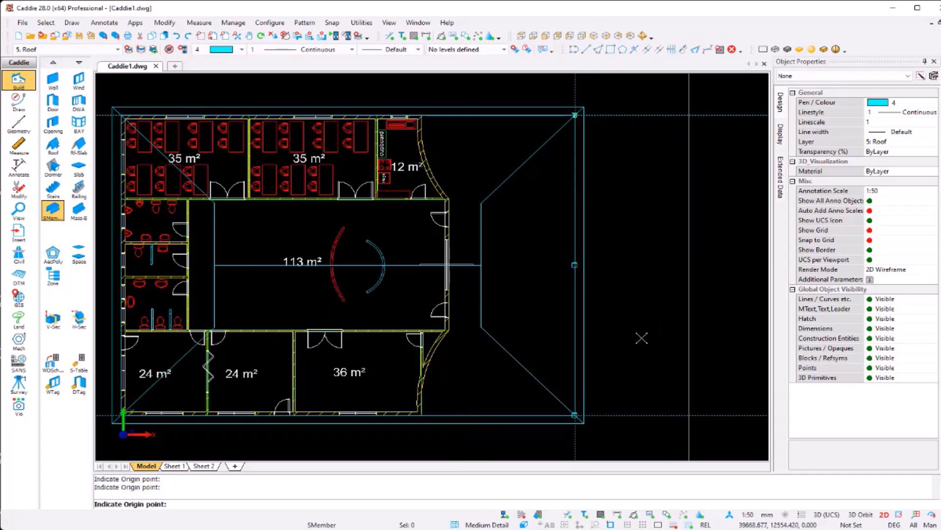
{"action": "key", "text": "Escape"}
Inspect the new columns and the open gable at the entrance end of the roof in a 3D view
{"action": "middle_click_drag", "start_coordinate": [473, 397], "coordinate": [555, 320], "text": "shift"}
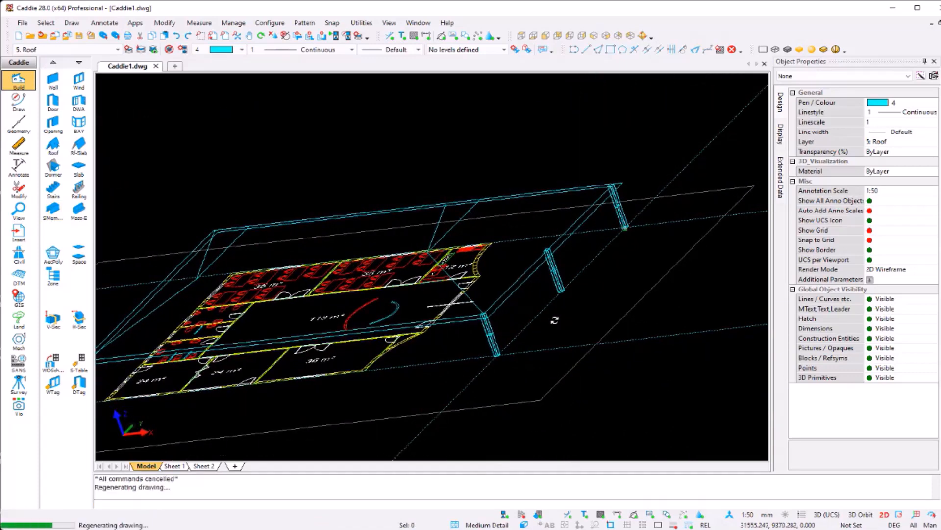
{"action": "mouse_move", "coordinate": [637, 273]}
{"action": "middle_mouse_down", "text": "shift"}
{"action": "mouse_move", "coordinate": [624, 395]}
{"action": "mouse_move", "coordinate": [563, 361]}
{"action": "mouse_move", "coordinate": [436, 370]}
{"action": "mouse_move", "coordinate": [531, 372]}
{"action": "middle_mouse_up", "text": "shift"}
{"action": "mouse_move", "coordinate": [557, 327]}
{"action": "middle_mouse_down", "text": "shift"}
{"action": "mouse_move", "coordinate": [487, 367]}
{"action": "mouse_move", "coordinate": [462, 368]}
{"action": "mouse_move", "coordinate": [443, 336]}
{"action": "middle_mouse_up", "text": "shift"}
{"action": "scroll", "coordinate": [433, 240], "scroll_direction": "up", "scroll_amount": 2}
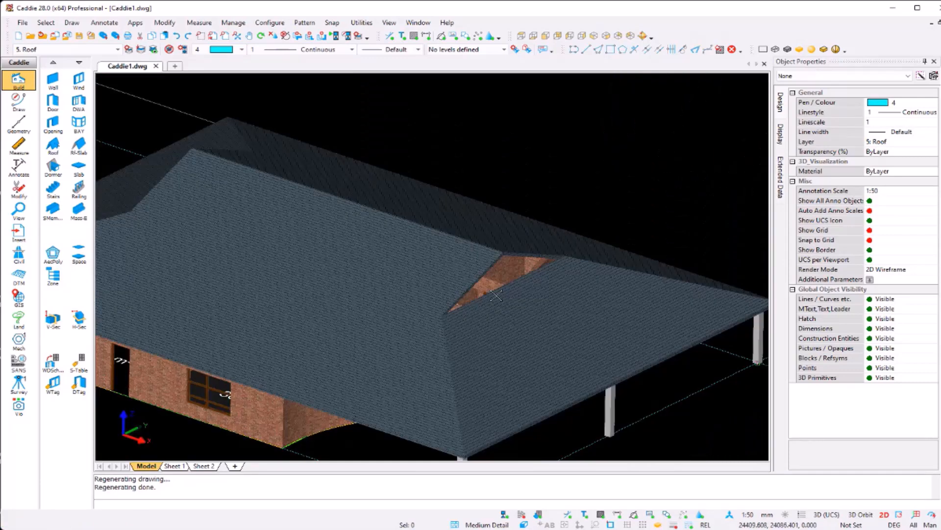
{"action": "left_click", "coordinate": [367, 265]}
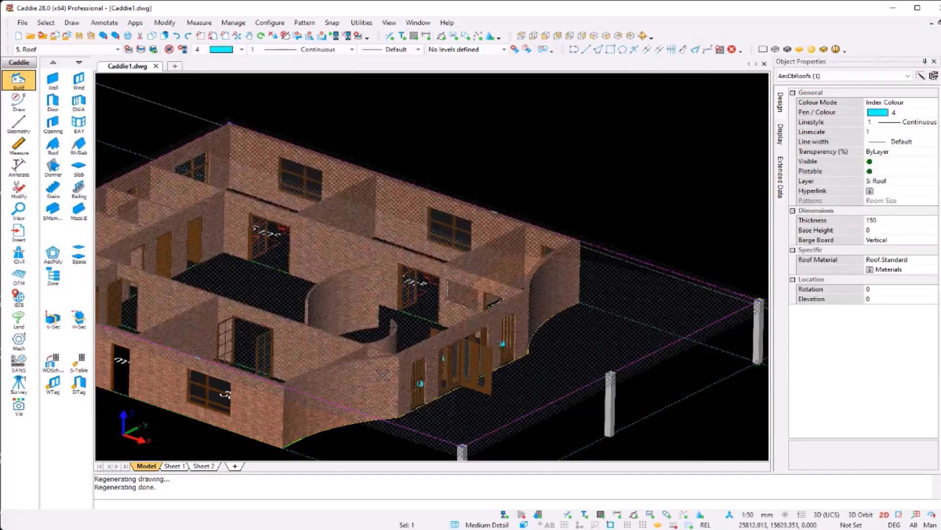
{"action": "key", "text": "Escape"}
{"action": "scroll", "coordinate": [383, 375], "scroll_direction": "up", "scroll_amount": 5}
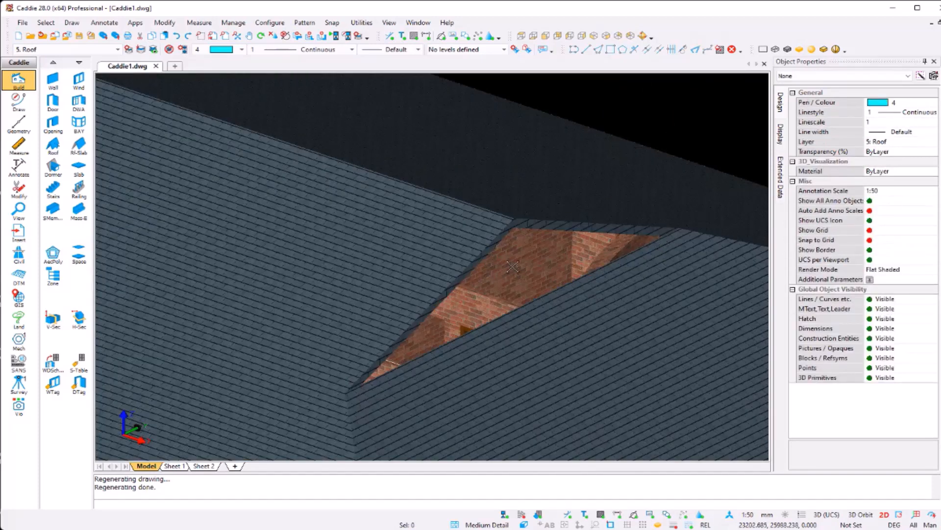
{"action": "left_click", "coordinate": [515, 321]}
{"action": "key", "text": "Escape"}
{"action": "scroll", "coordinate": [480, 291], "scroll_direction": "down", "scroll_amount": 5}
Isolate the gablet roof so that only this object is displayed
{"action": "left_click", "coordinate": [395, 273]}
{"action": "right_click", "coordinate": [396, 274]}
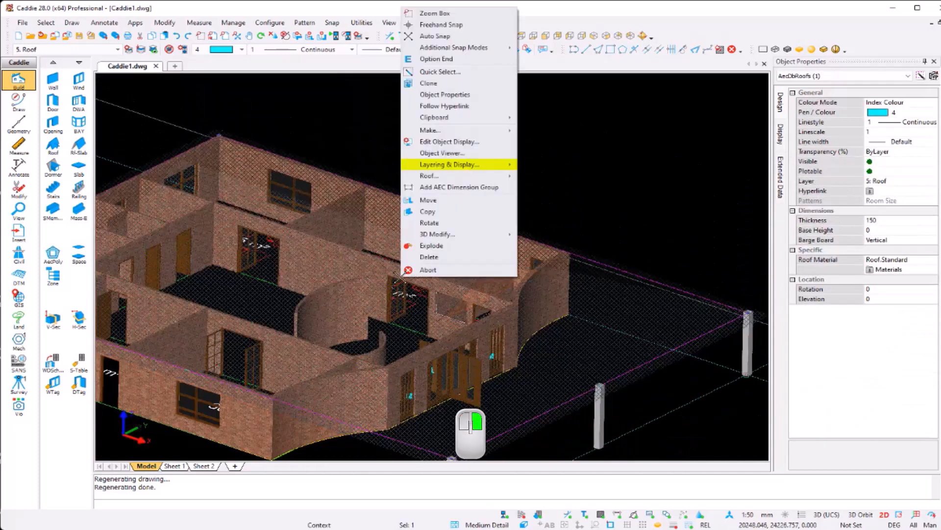
{"action": "mouse_move", "coordinate": [487, 167]}
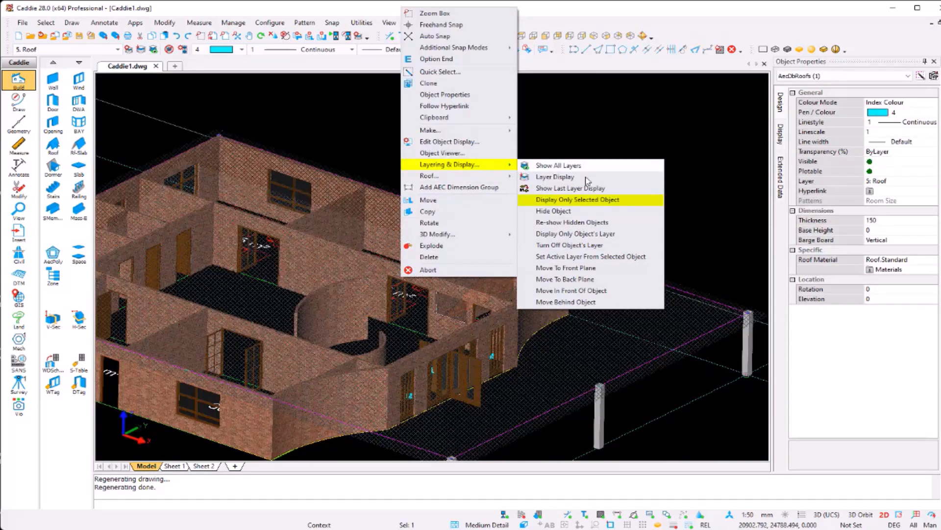
{"action": "left_click", "coordinate": [629, 200]}
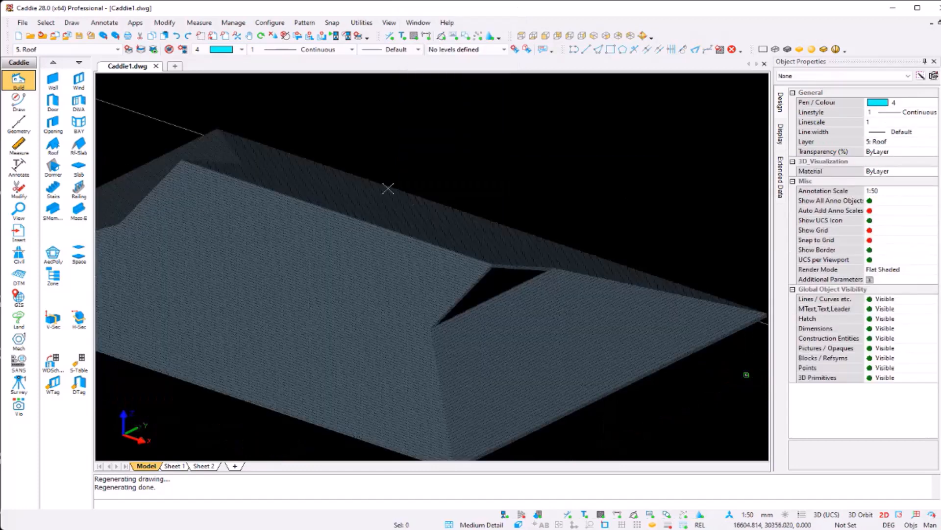
Close the entrance-end gable opening with a manually traced freeform 3D plane through its three corners
{"action": "left_click", "coordinate": [74, 23]}
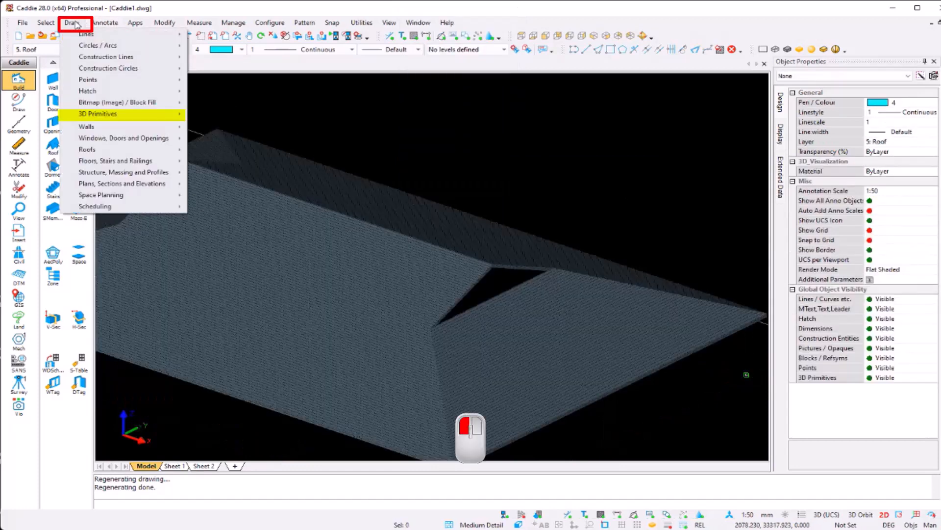
{"action": "mouse_move", "coordinate": [142, 114]}
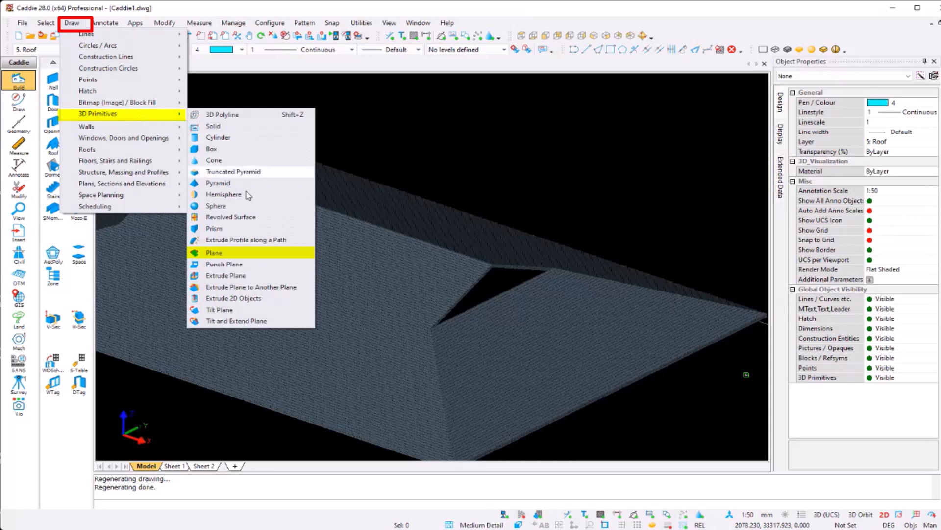
{"action": "left_click", "coordinate": [247, 253]}
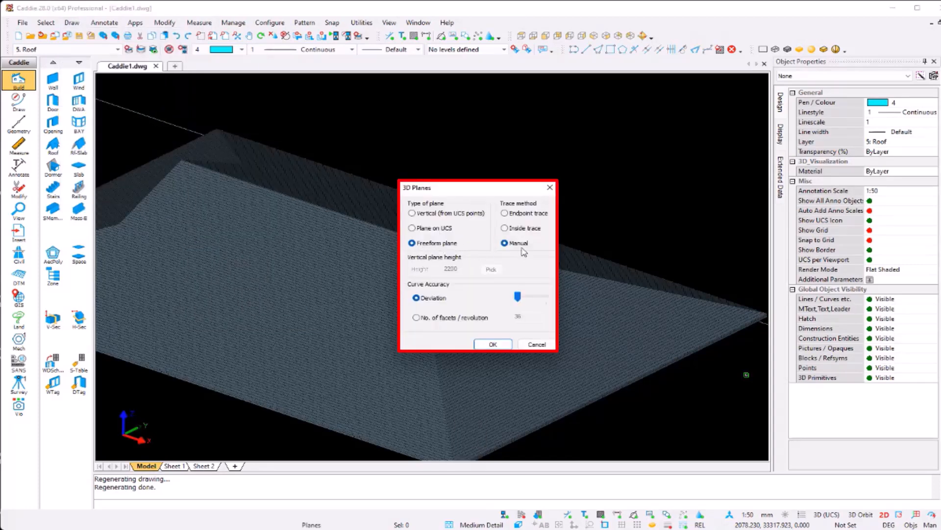
{"action": "left_click", "coordinate": [493, 344]}
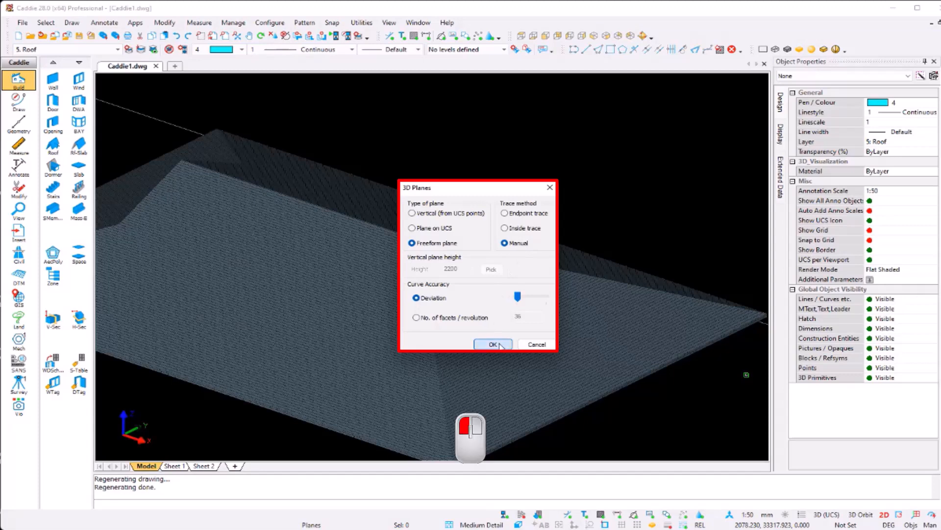
{"action": "left_click", "coordinate": [430, 328]}
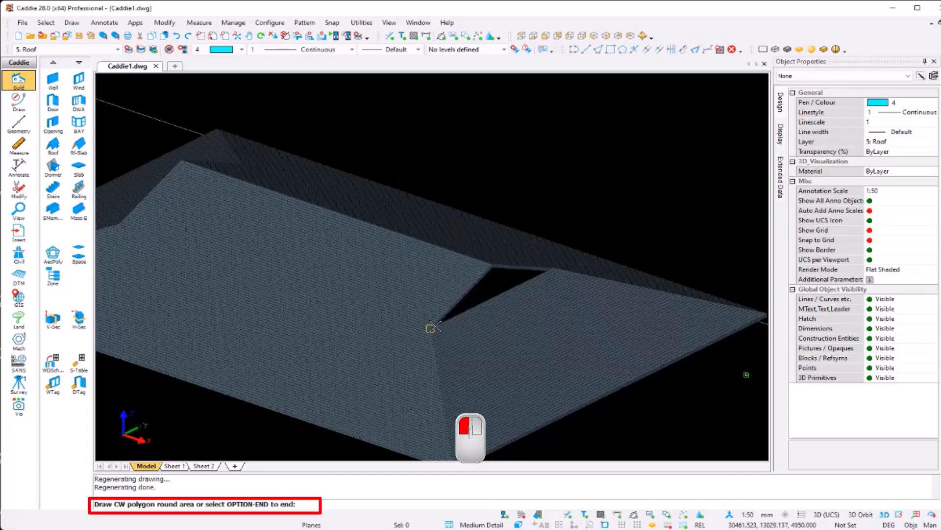
{"action": "left_click", "coordinate": [491, 268]}
{"action": "left_click", "coordinate": [551, 271]}
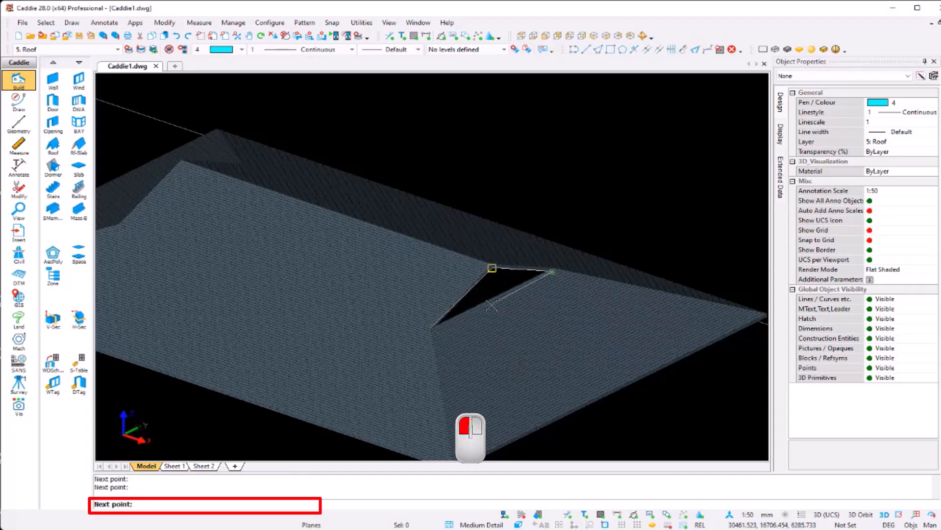
{"action": "key", "text": "e"}
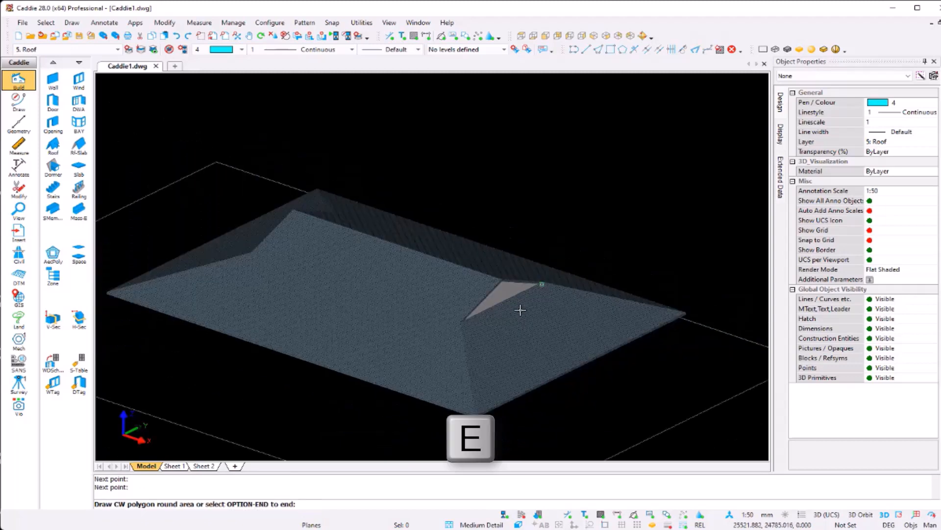
Close the gable opening at the toilet end with a manually traced freeform 3D plane through its three corners
{"action": "middle_click_drag", "start_coordinate": [494, 348], "coordinate": [543, 327], "text": "shift"}
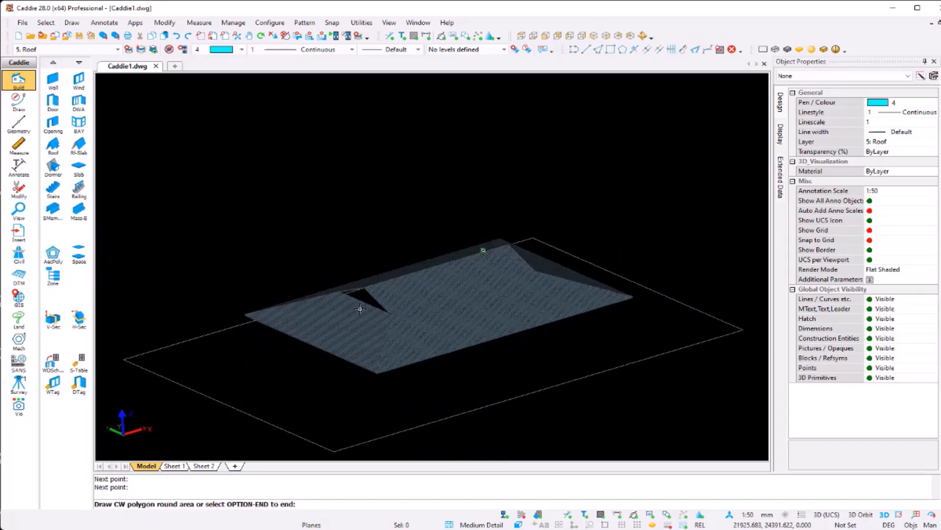
{"action": "scroll", "coordinate": [360, 309], "scroll_direction": "up", "scroll_amount": 5}
{"action": "key", "text": "Escape"}
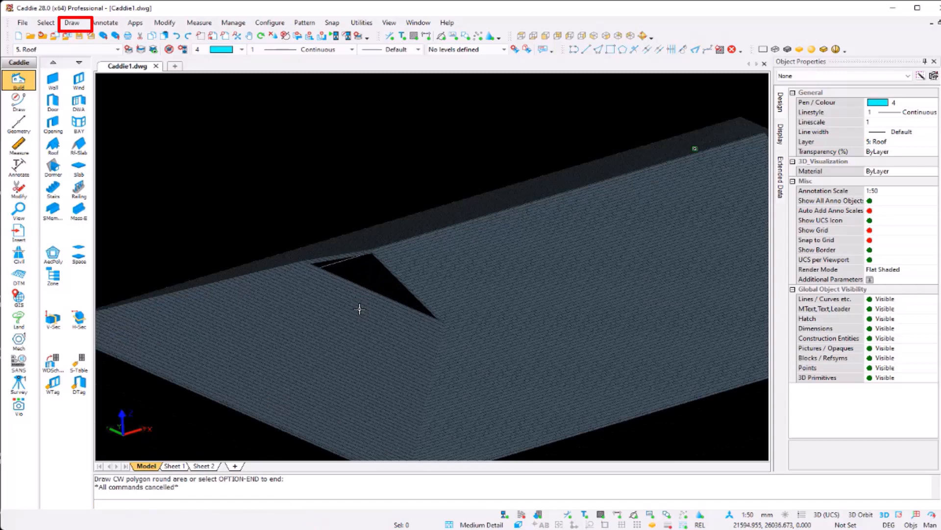
{"action": "left_click", "coordinate": [71, 22]}
{"action": "mouse_move", "coordinate": [136, 116]}
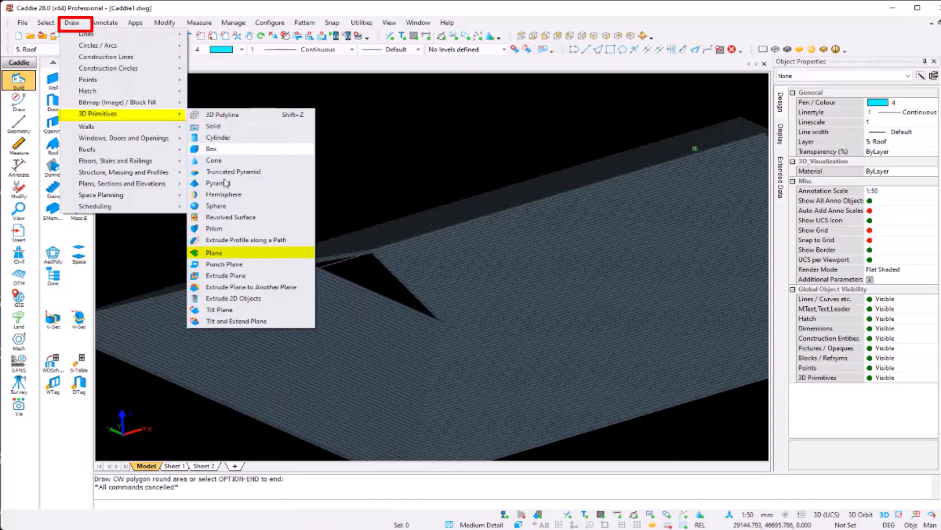
{"action": "left_click", "coordinate": [215, 253]}
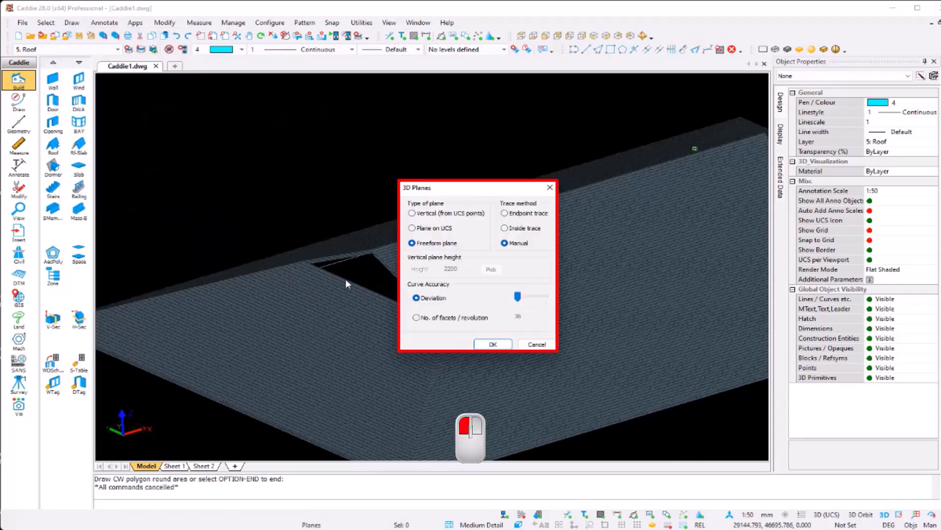
{"action": "left_click", "coordinate": [493, 345]}
{"action": "key", "text": "s"}
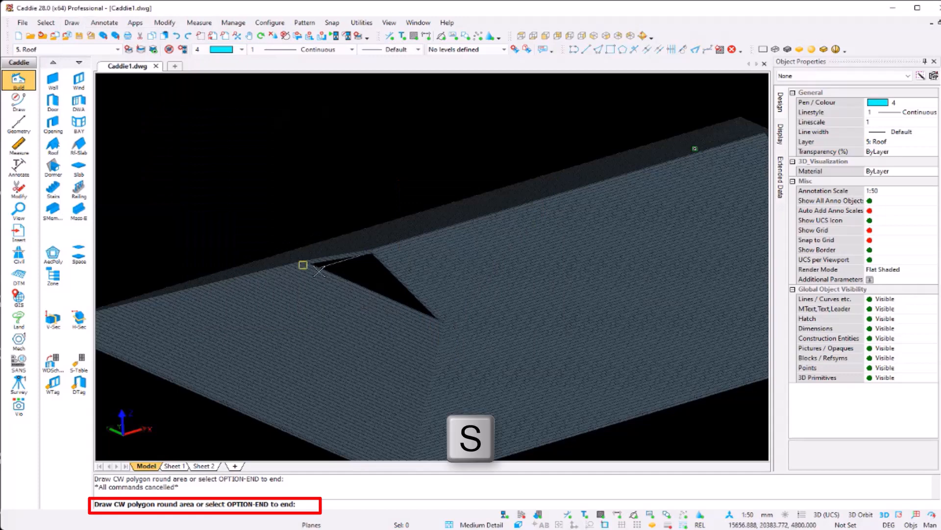
{"action": "left_click", "coordinate": [304, 264]}
{"action": "left_click", "coordinate": [370, 255]}
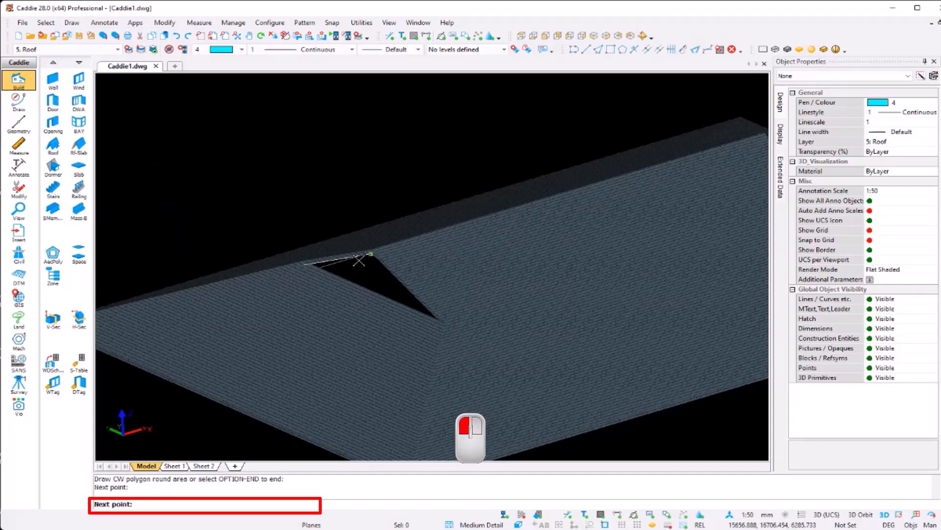
{"action": "left_click", "coordinate": [443, 322]}
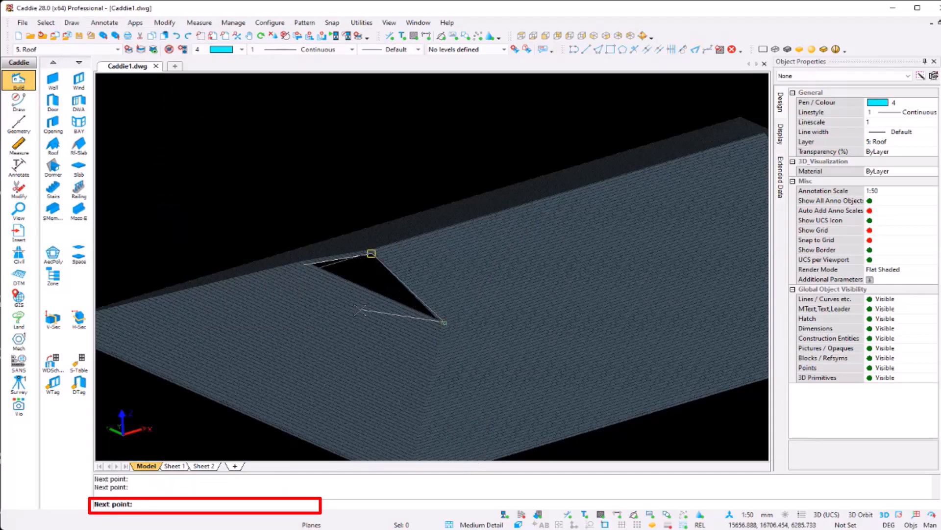
{"action": "key", "text": "e"}
{"action": "key", "text": "Escape"}
Display all the building's objects again and view the complete model in 3D
{"action": "scroll", "coordinate": [447, 264], "scroll_direction": "down", "scroll_amount": 4}
{"action": "middle_click_drag", "start_coordinate": [479, 255], "coordinate": [304, 294], "text": "shift"}
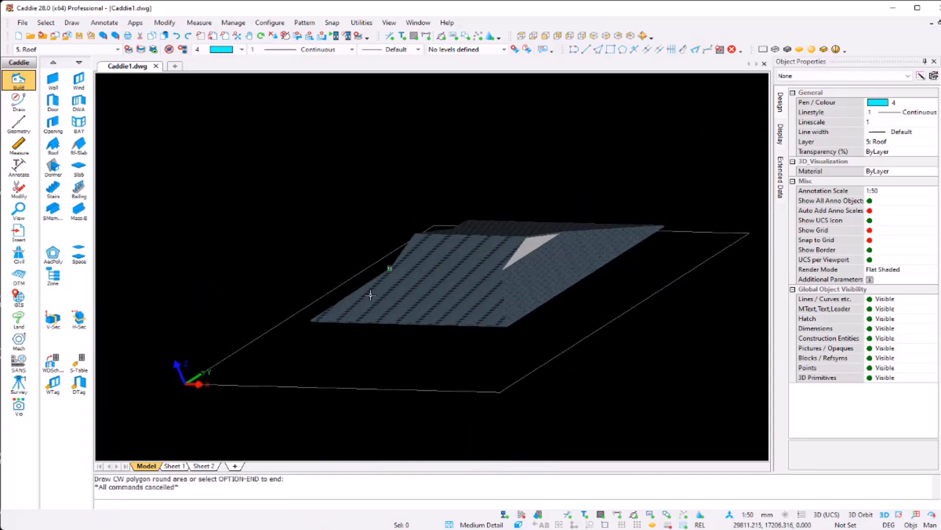
{"action": "left_click", "coordinate": [153, 50]}
{"action": "middle_click_drag", "start_coordinate": [500, 240], "coordinate": [498, 334], "text": "shift"}
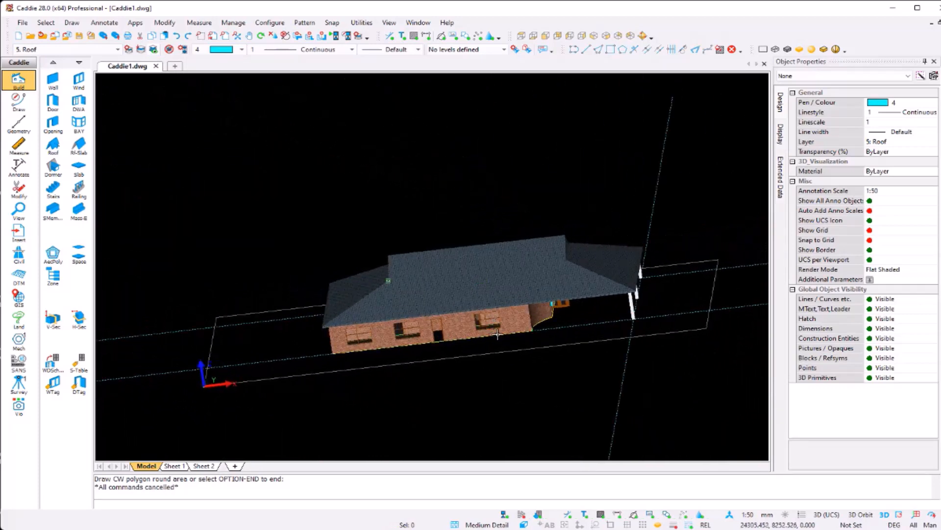
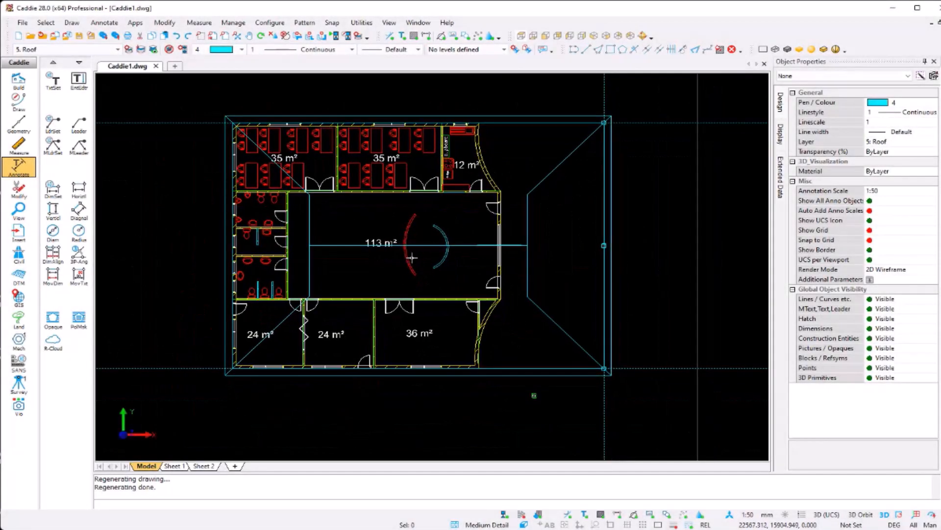
Delete the two horizontal construction lines along the building and the vertical one at the roof's entrance end in plan view
{"action": "middle_click_drag", "start_coordinate": [414, 258], "coordinate": [458, 258]}
{"action": "left_click", "coordinate": [205, 123]}
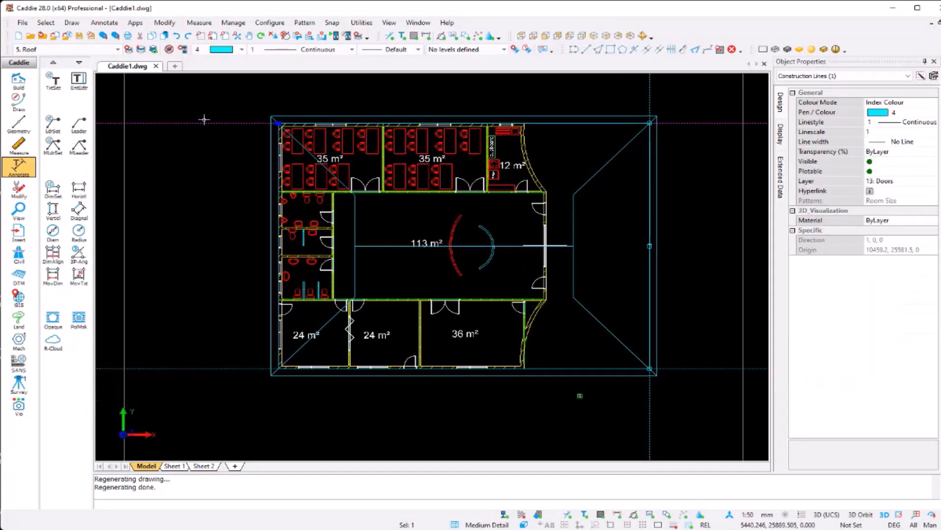
{"action": "key", "text": "Delete"}
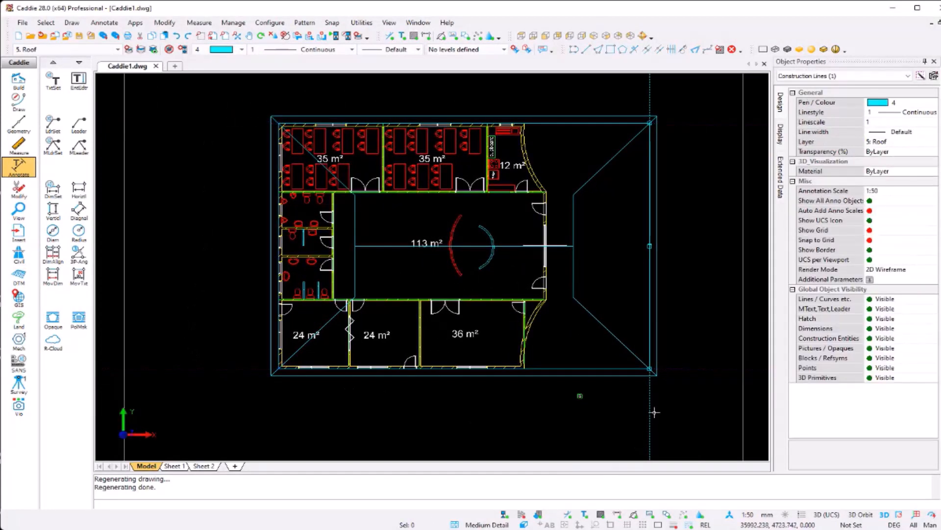
{"action": "key", "text": "Delete"}
{"action": "scroll", "coordinate": [491, 293], "scroll_direction": "up", "scroll_amount": 1}
{"action": "middle_click_drag", "start_coordinate": [491, 293], "coordinate": [492, 297]}
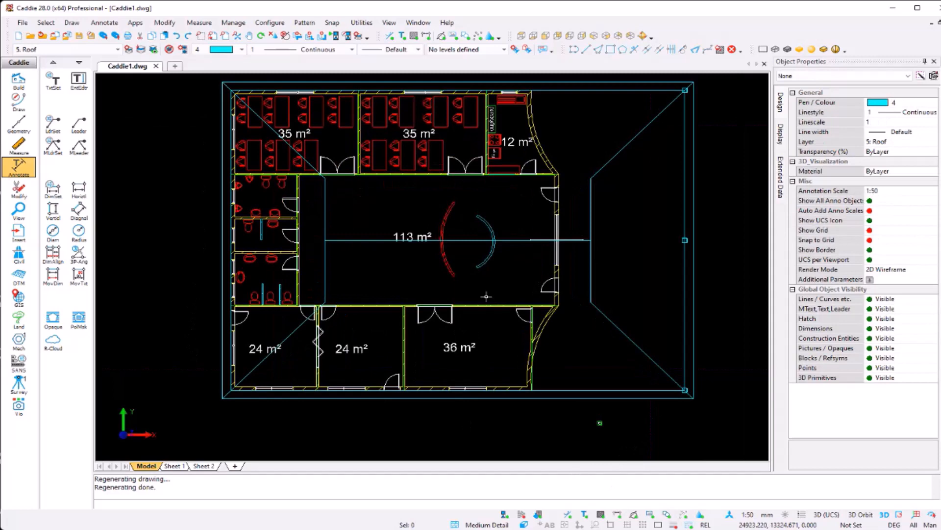
Convert the whole gablet roof to separate roof slabs and erase the original roof
{"action": "left_click", "coordinate": [427, 402]}
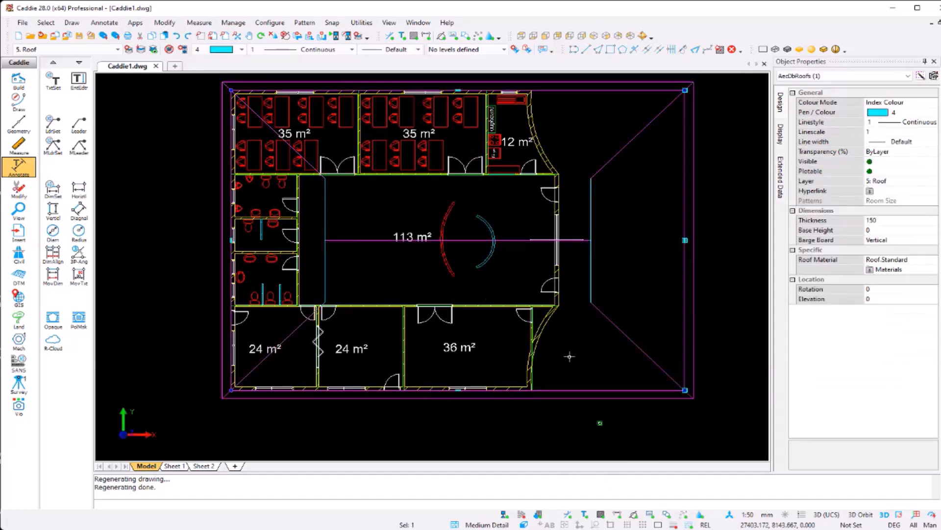
{"action": "middle_click_drag", "start_coordinate": [480, 309], "coordinate": [361, 343], "text": "shift"}
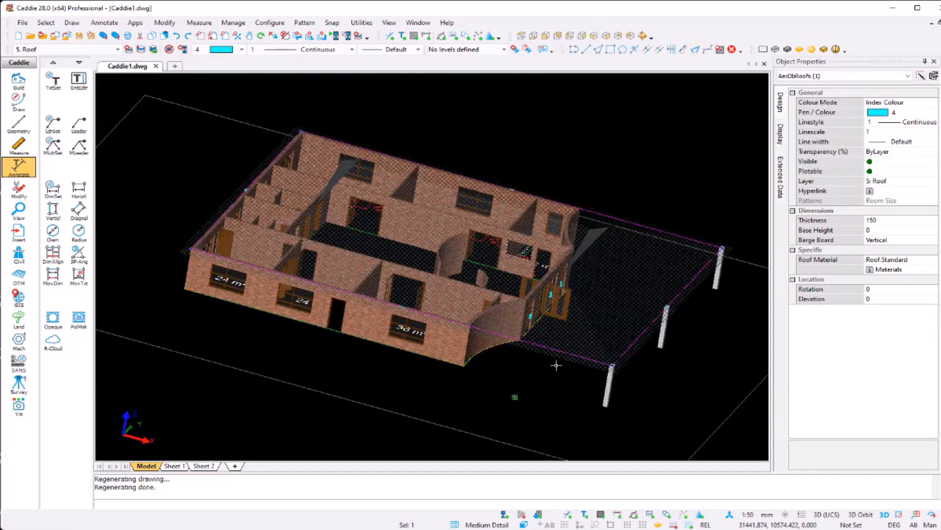
{"action": "middle_click_drag", "start_coordinate": [664, 310], "coordinate": [678, 278], "text": "shift"}
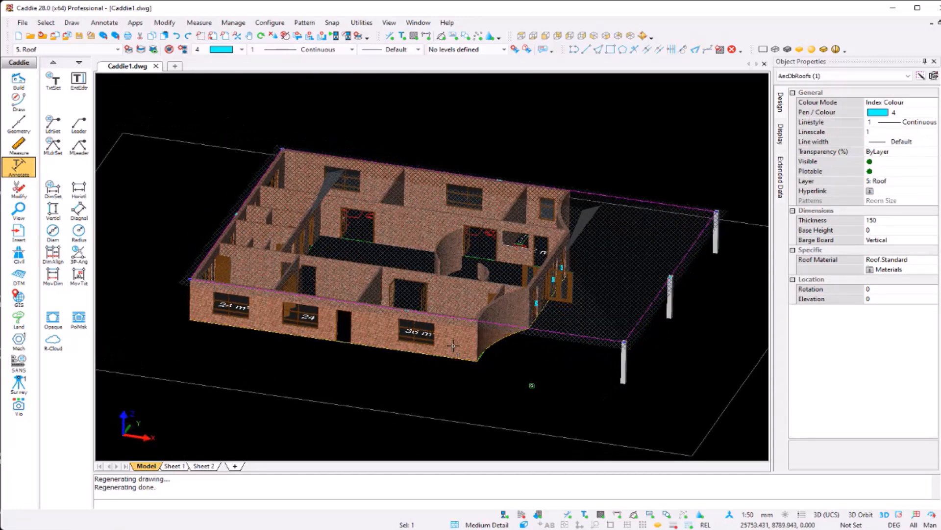
{"action": "key", "text": "Escape"}
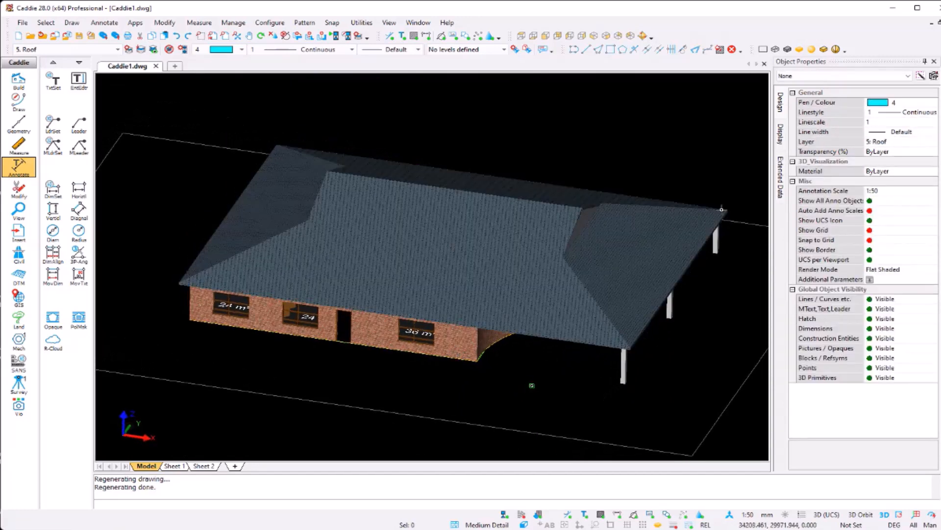
{"action": "left_click", "coordinate": [434, 279]}
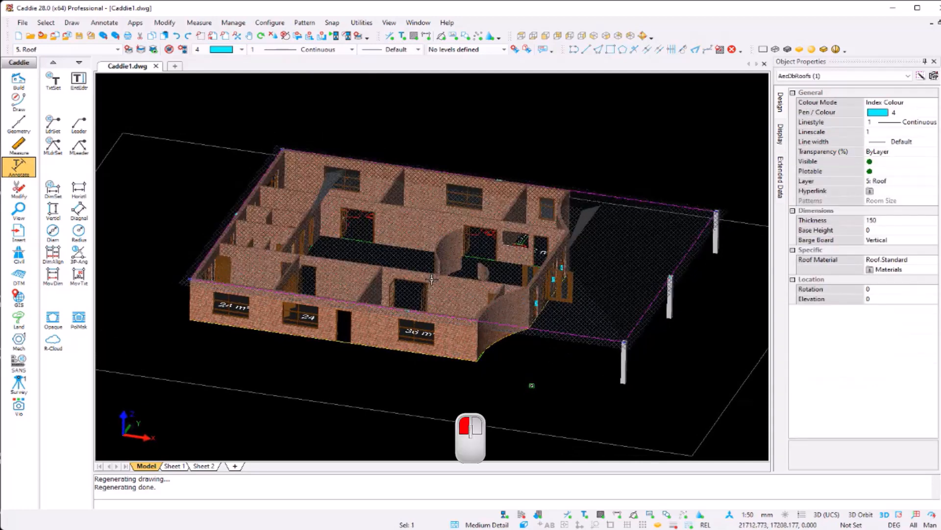
{"action": "right_click", "coordinate": [434, 279]}
{"action": "mouse_move", "coordinate": [529, 184]}
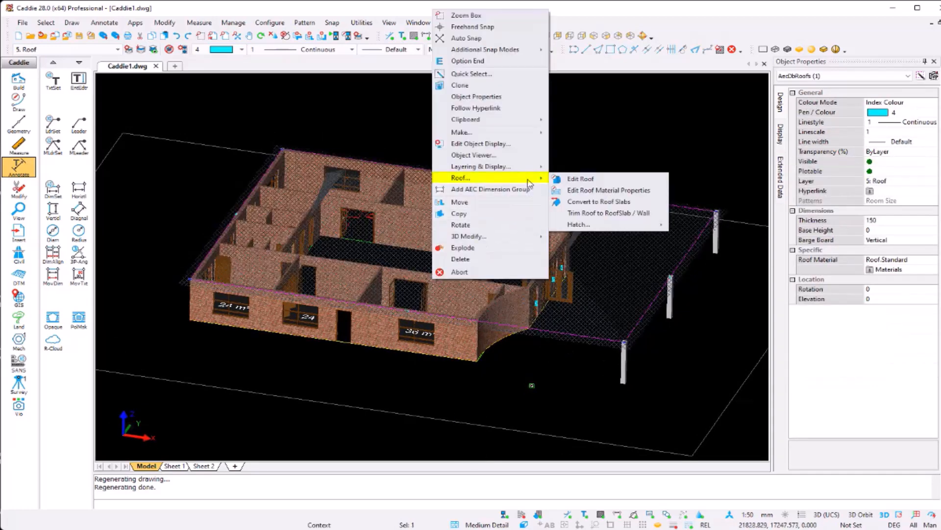
{"action": "left_click", "coordinate": [624, 203]}
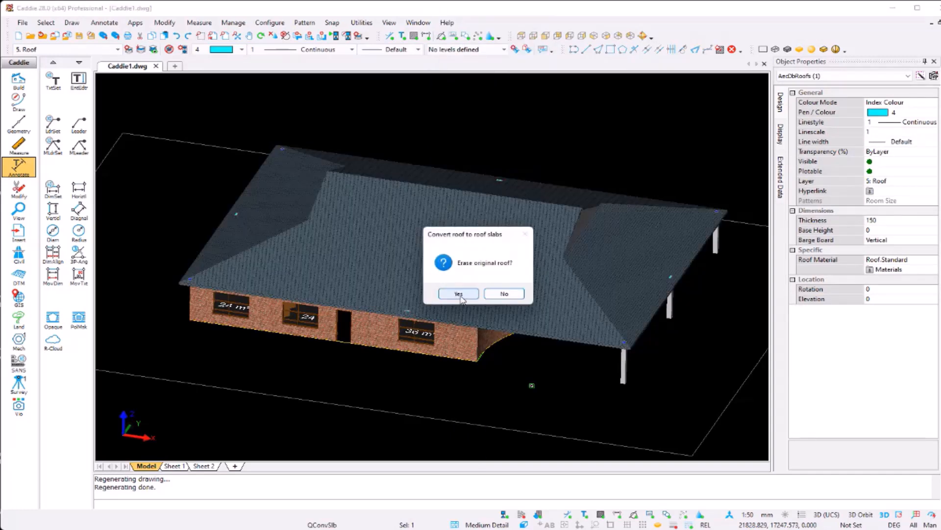
{"action": "left_click", "coordinate": [459, 294]}
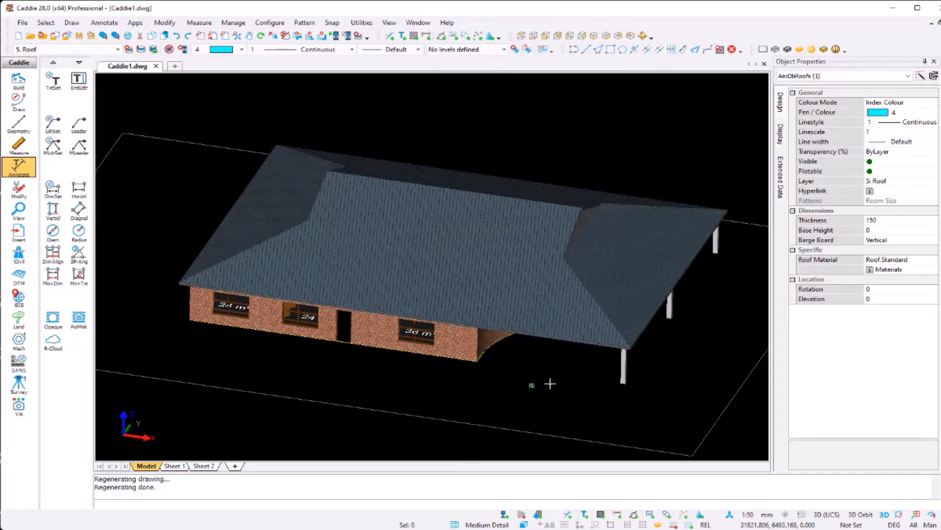
Select the converted roof slabs one after another to check that each roof face is a separate object
{"action": "left_click", "coordinate": [425, 356]}
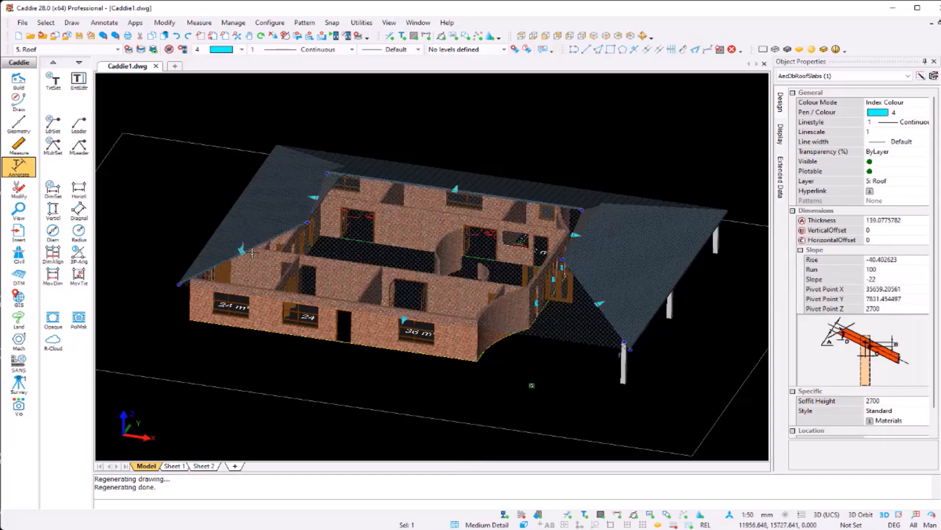
{"action": "key", "text": "Escape"}
{"action": "left_click", "coordinate": [264, 209]}
{"action": "key", "text": "Escape"}
{"action": "left_click", "coordinate": [637, 267]}
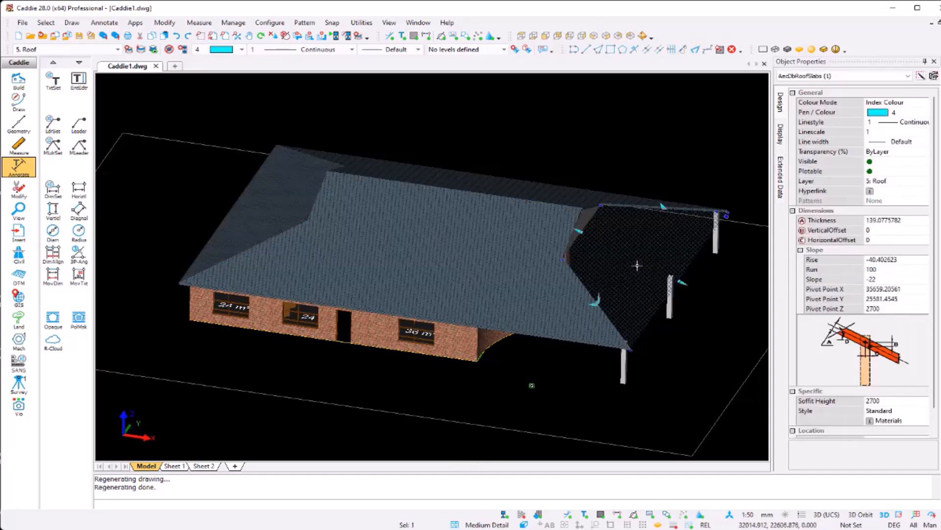
{"action": "key", "text": "Escape"}
{"action": "left_click", "coordinate": [486, 185]}
{"action": "key", "text": "Escape"}
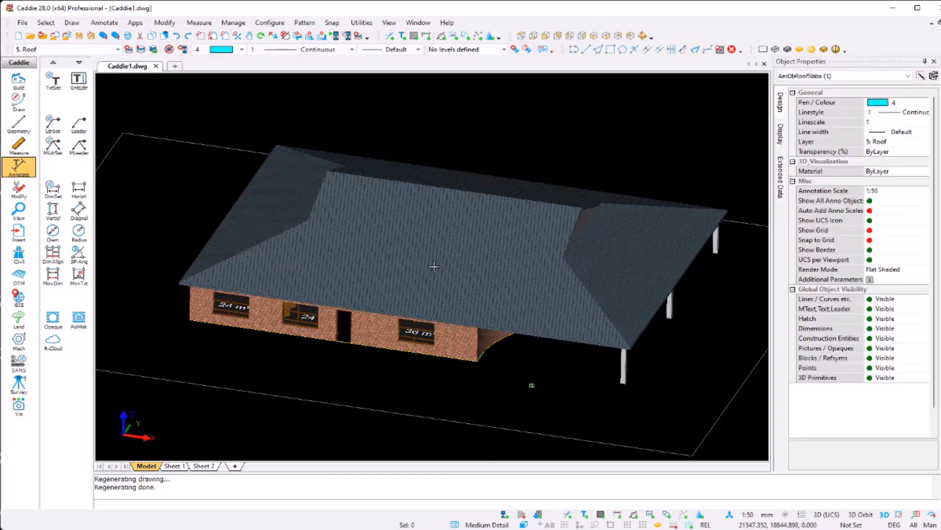
{"action": "left_click", "coordinate": [434, 266]}
{"action": "key", "text": "Escape"}
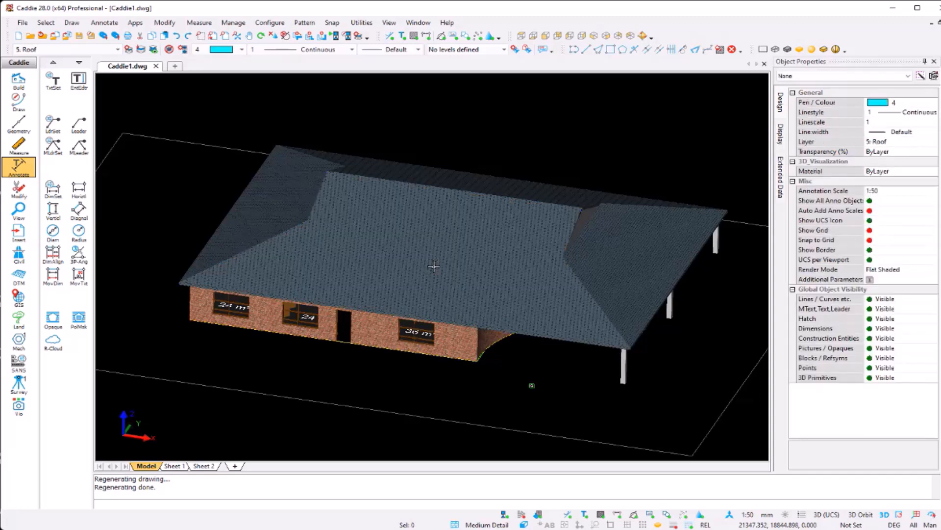
Open the edge modification settings of the long front roof slab and identify its numbered edges in the preview
{"action": "left_click", "coordinate": [316, 276]}
{"action": "right_click", "coordinate": [370, 277]}
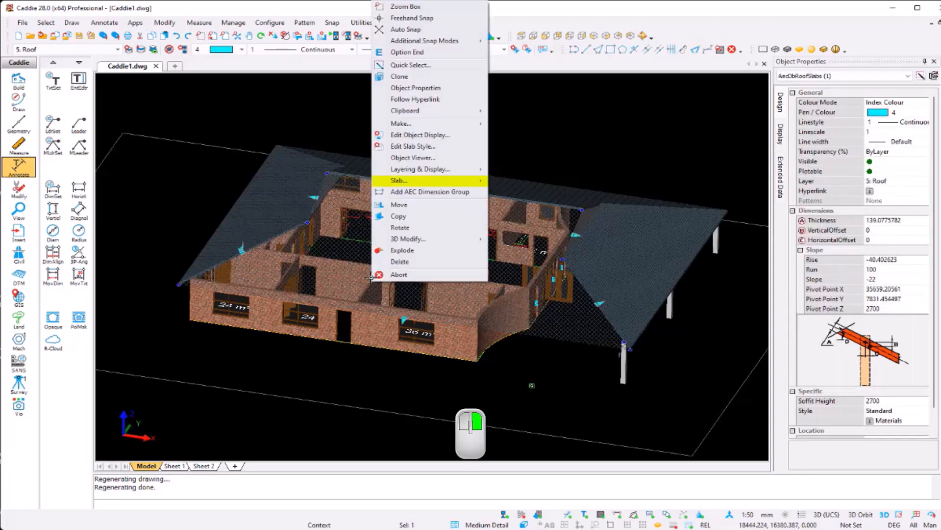
{"action": "mouse_move", "coordinate": [451, 181]}
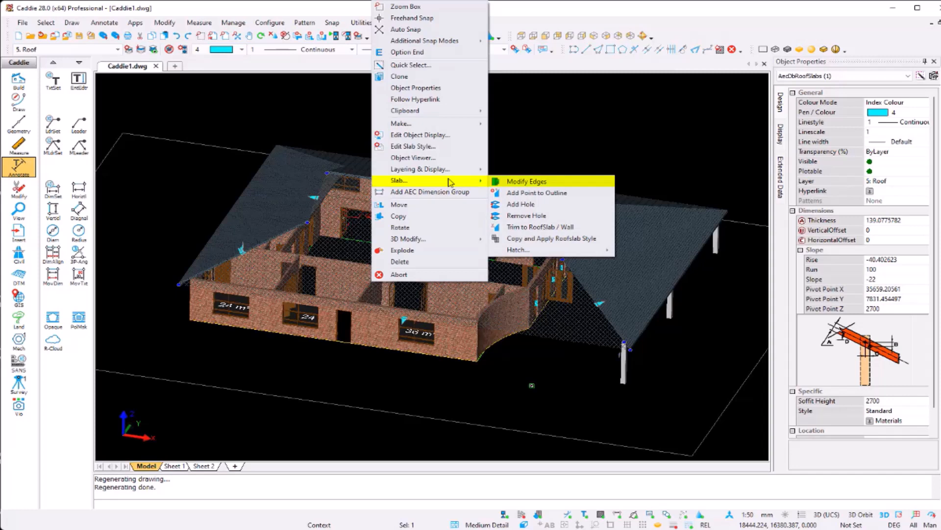
{"action": "left_click", "coordinate": [573, 183]}
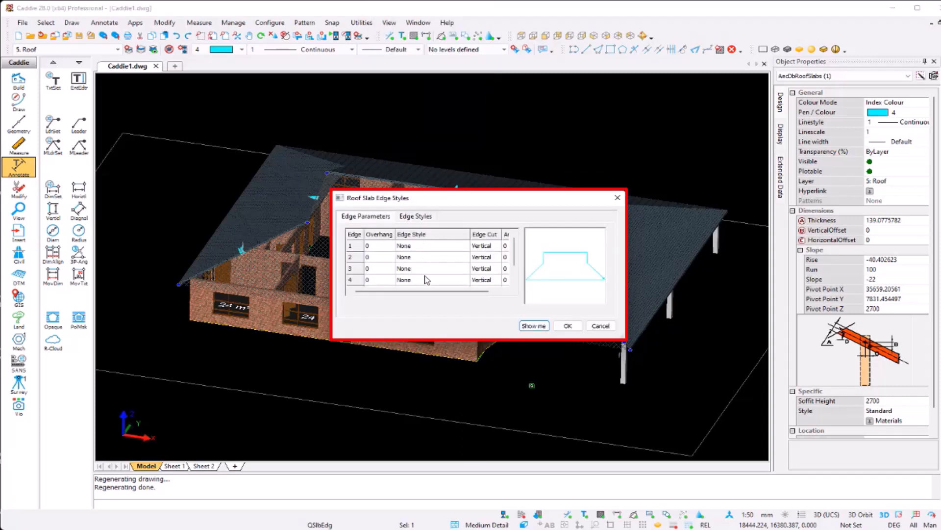
{"action": "left_click", "coordinate": [434, 246]}
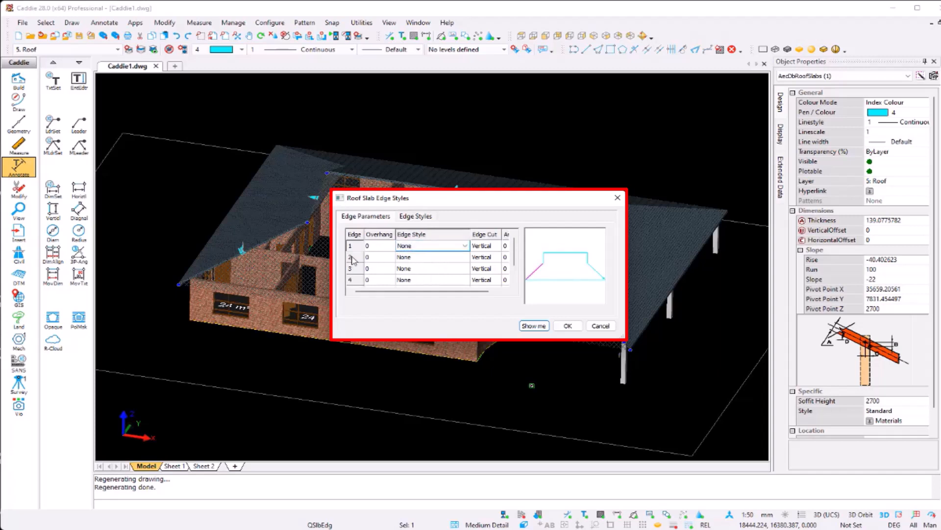
{"action": "left_click", "coordinate": [426, 268]}
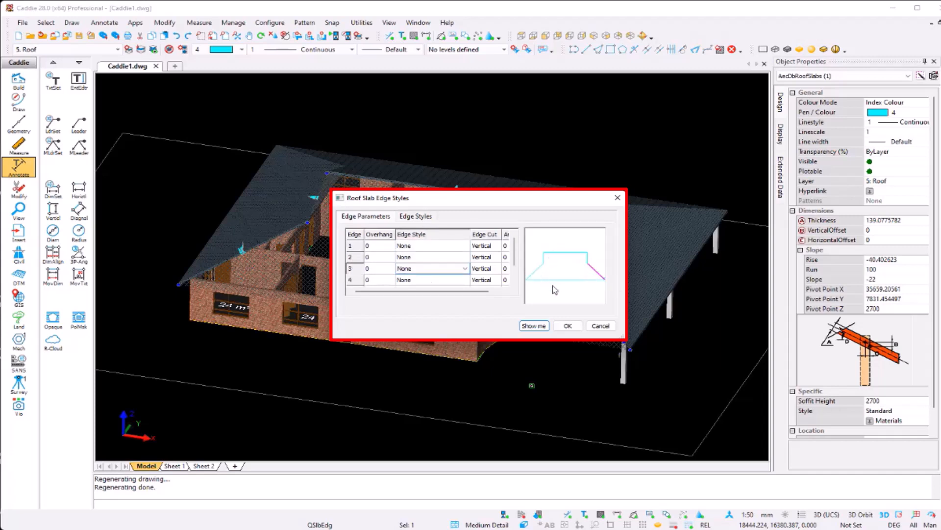
{"action": "left_click", "coordinate": [437, 257]}
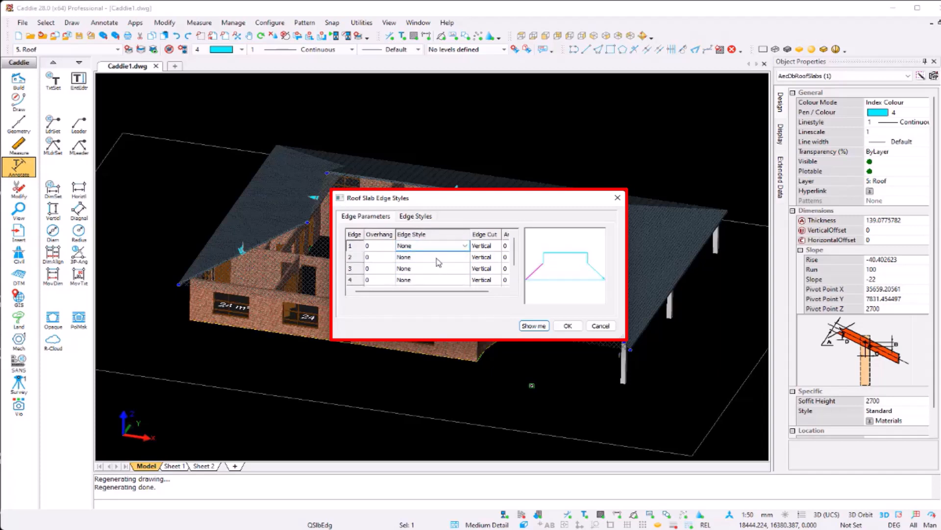
Browse the saved roof slab edge style presets and examine the preview of each gutter profile
{"action": "left_click", "coordinate": [415, 217]}
{"action": "left_click", "coordinate": [414, 292]}
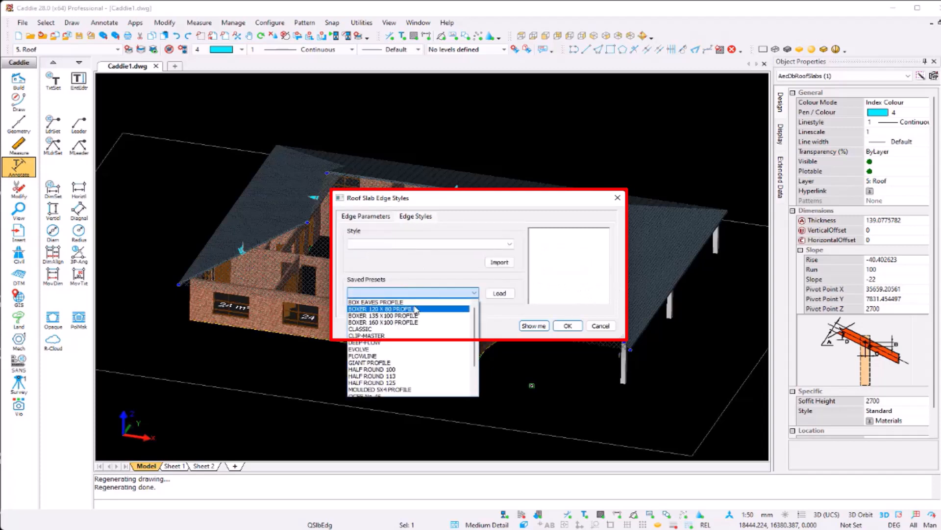
{"action": "left_click", "coordinate": [415, 309]}
{"action": "key", "text": "Down"}
{"action": "key", "text": "Down"}
{"action": "key", "text": "Down"}
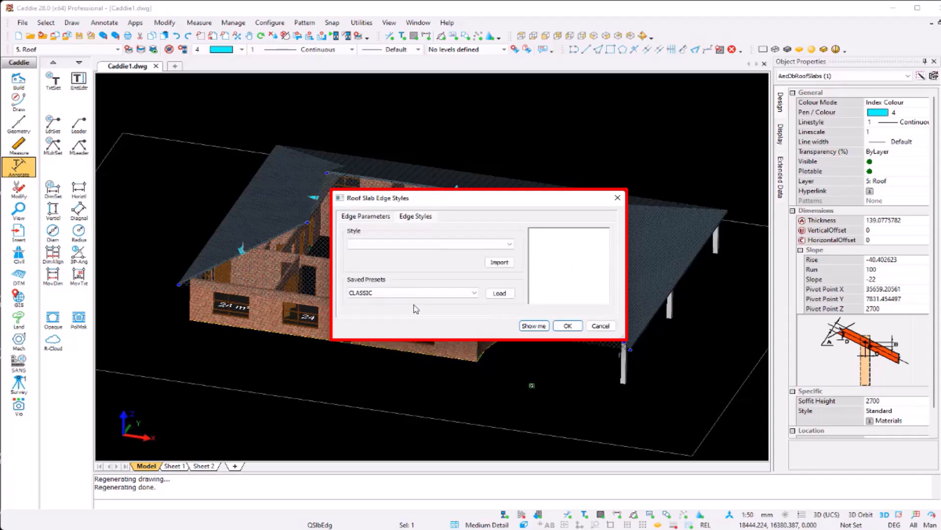
{"action": "key", "text": "Down"}
{"action": "key", "text": "Down"}
{"action": "key", "text": "Down"}
{"action": "key", "text": "Down"}
{"action": "key", "text": "Down"}
{"action": "key", "text": "Down"}
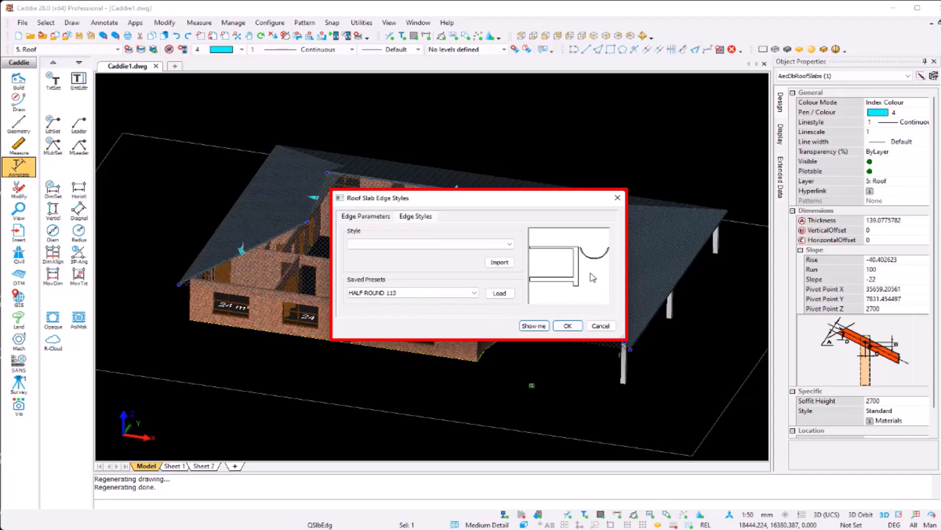
{"action": "key", "text": "Down"}
{"action": "key", "text": "Down"}
{"action": "key", "text": "Down"}
{"action": "key", "text": "Down"}
{"action": "key", "text": "Down"}
{"action": "key", "text": "Down"}
{"action": "key", "text": "Down"}
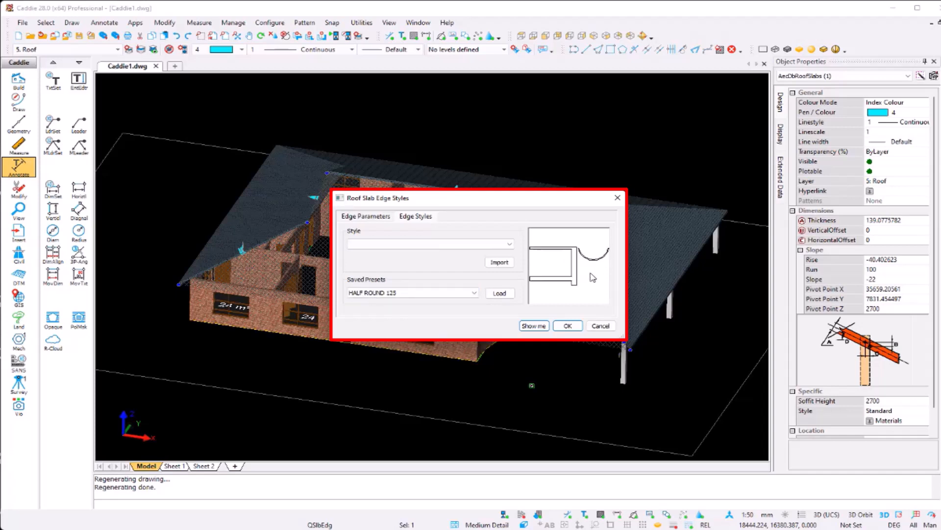
Load the BOX EAVES PROFILE preset as an available roof slab edge style
{"action": "left_click", "coordinate": [473, 293]}
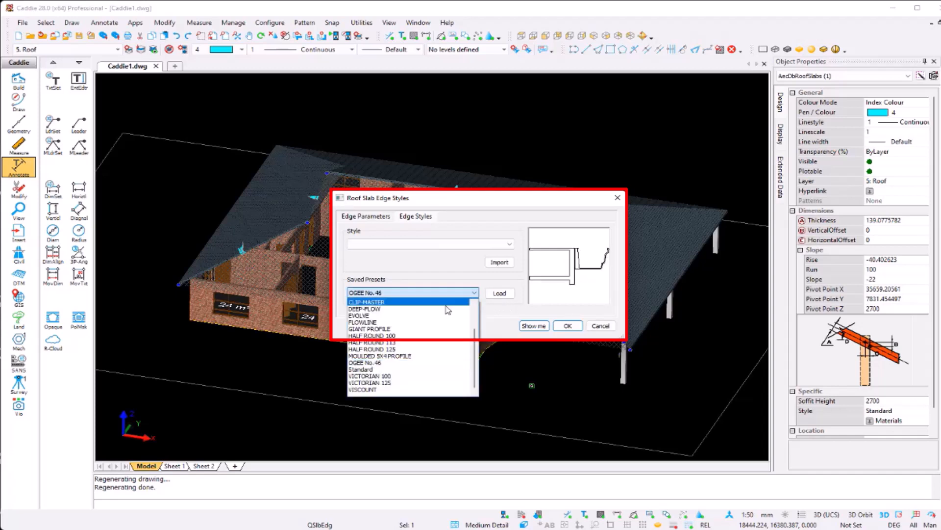
{"action": "left_click_drag", "start_coordinate": [475, 331], "coordinate": [475, 309]}
{"action": "left_click", "coordinate": [436, 302]}
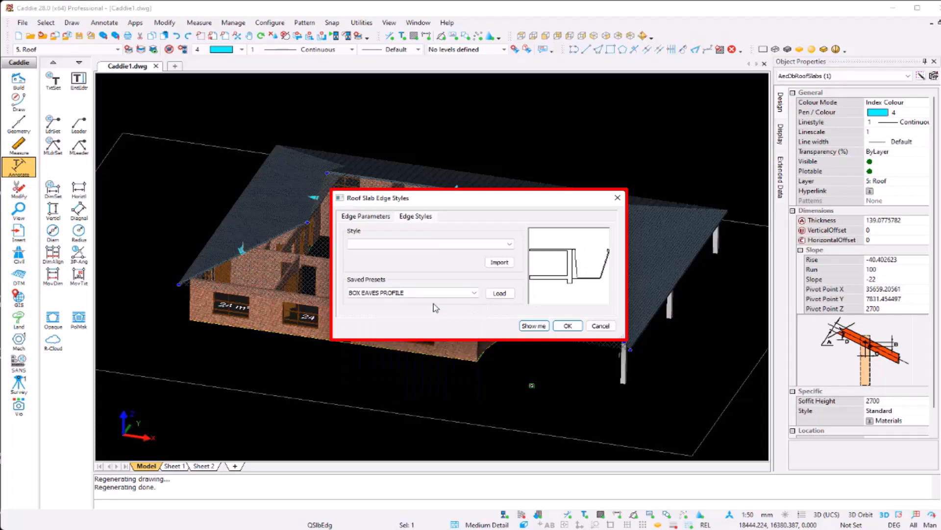
{"action": "left_click", "coordinate": [501, 294]}
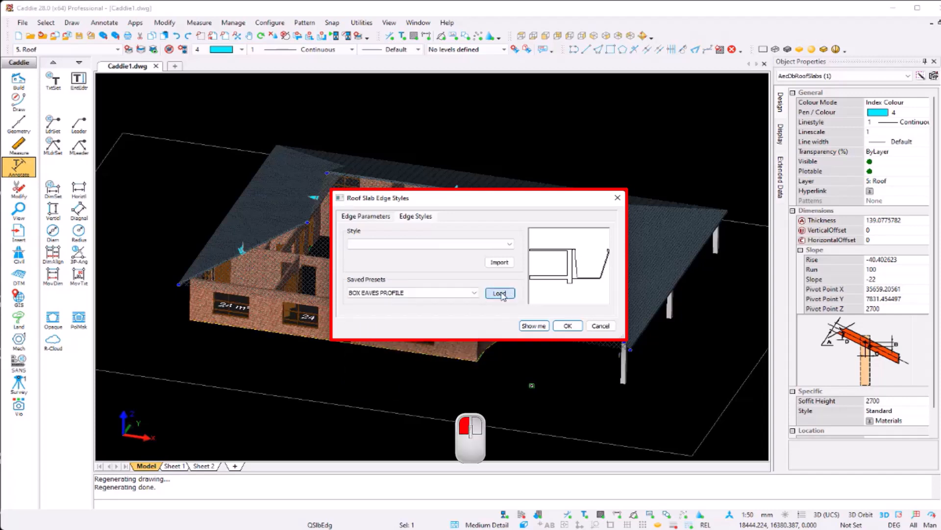
Assign the BOX EAVES PROFILE style to edge 2, the eaves edge of the long front slab, and deselect the slab
{"action": "left_click", "coordinate": [367, 216]}
{"action": "left_click", "coordinate": [431, 258]}
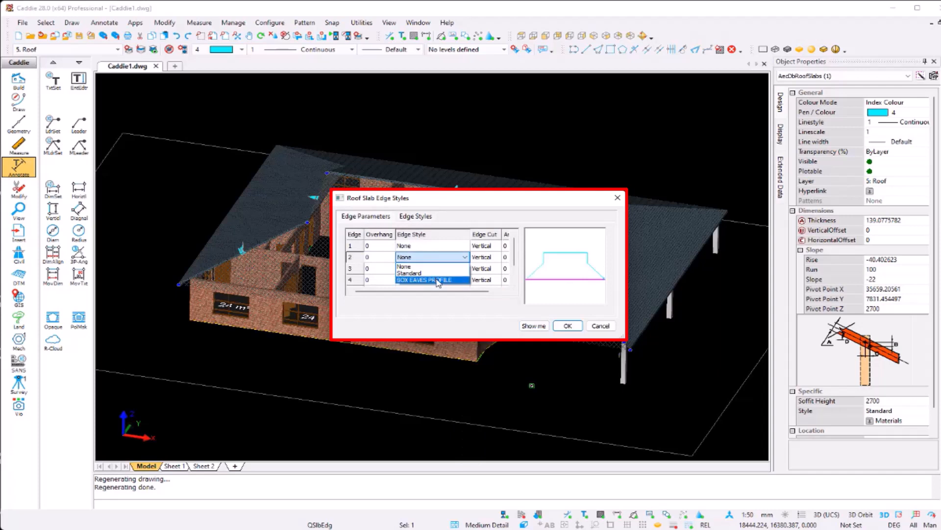
{"action": "left_click", "coordinate": [436, 280]}
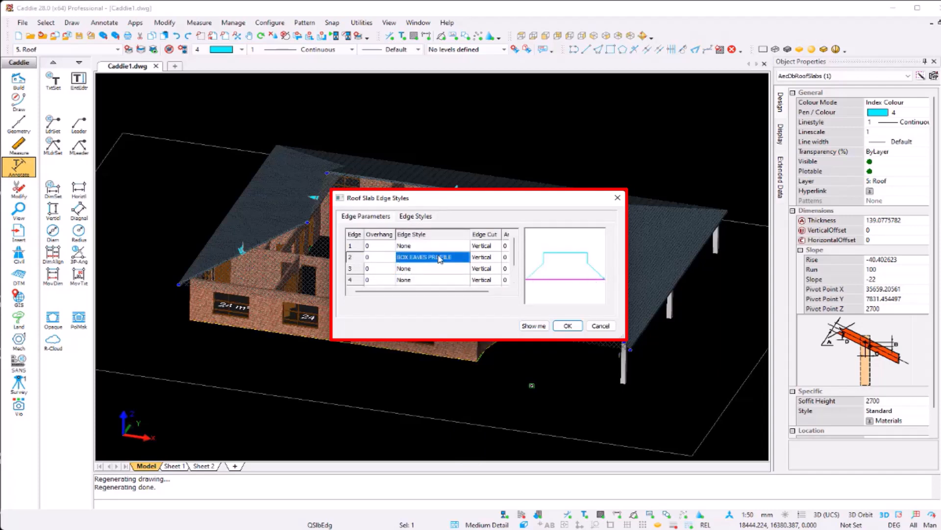
{"action": "left_click", "coordinate": [568, 326]}
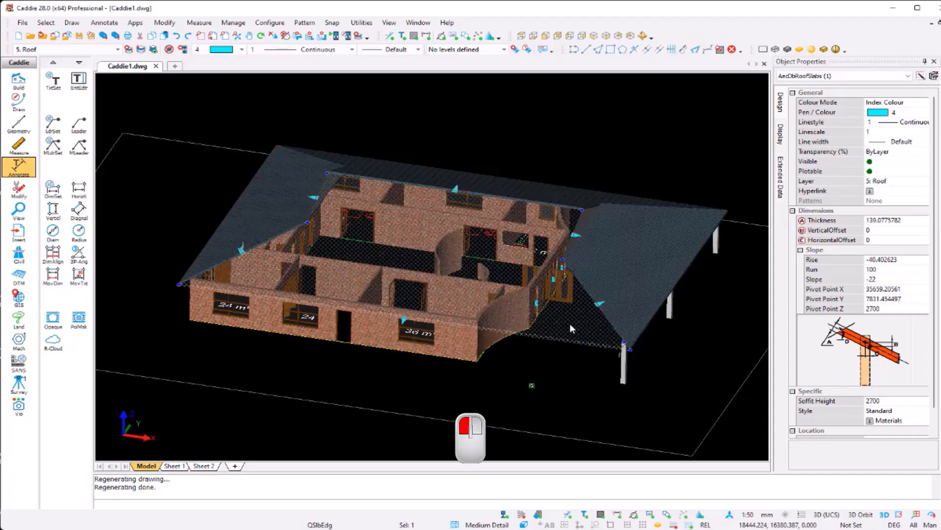
{"action": "key", "text": "Escape"}
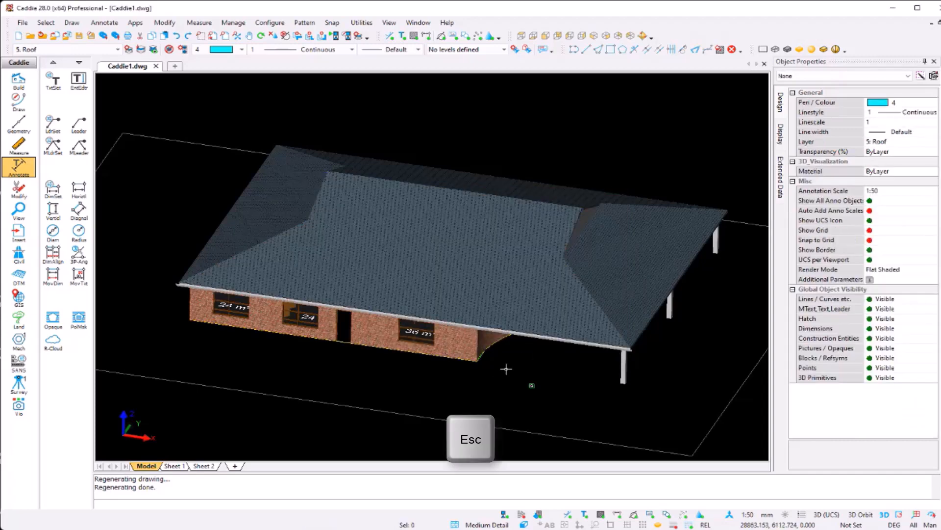
Modify the edges of the entrance-end roof slab above the columns, assigning BOX EAVES PROFILE to its eaves edge 2
{"action": "mouse_move", "coordinate": [394, 309]}
{"action": "middle_mouse_down", "text": "shift"}
{"action": "mouse_move", "coordinate": [340, 318]}
{"action": "mouse_move", "coordinate": [386, 297]}
{"action": "mouse_move", "coordinate": [404, 305]}
{"action": "middle_mouse_up", "text": "shift"}
{"action": "left_click", "coordinate": [652, 276]}
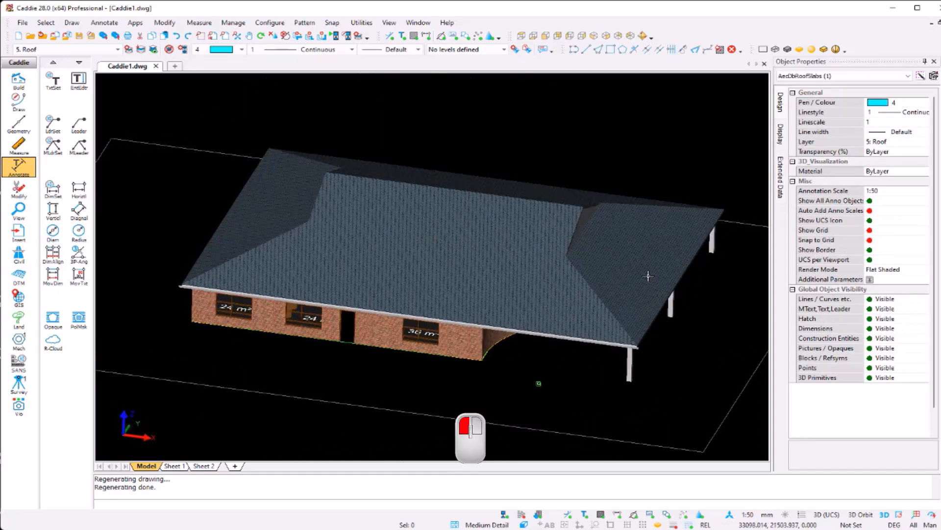
{"action": "right_click", "coordinate": [652, 276]}
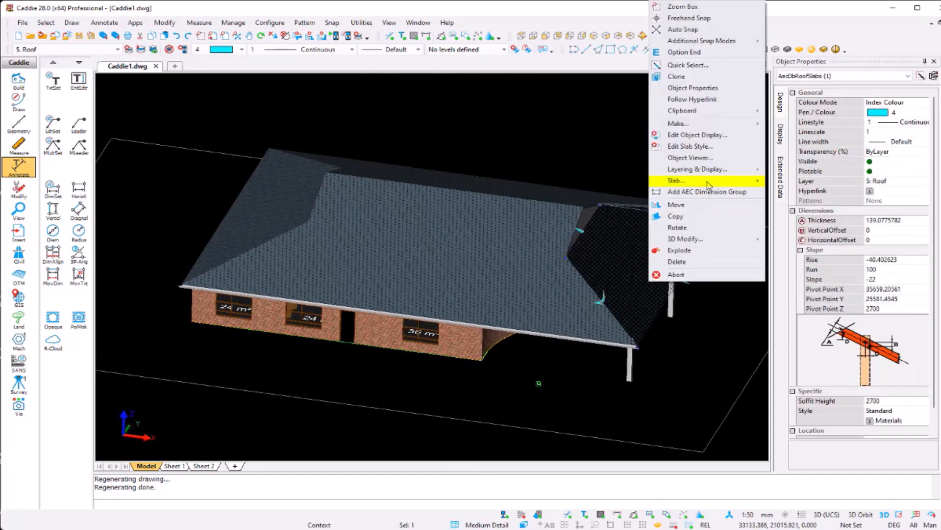
{"action": "mouse_move", "coordinate": [726, 180]}
{"action": "left_click", "coordinate": [805, 178]}
{"action": "left_click", "coordinate": [583, 307]}
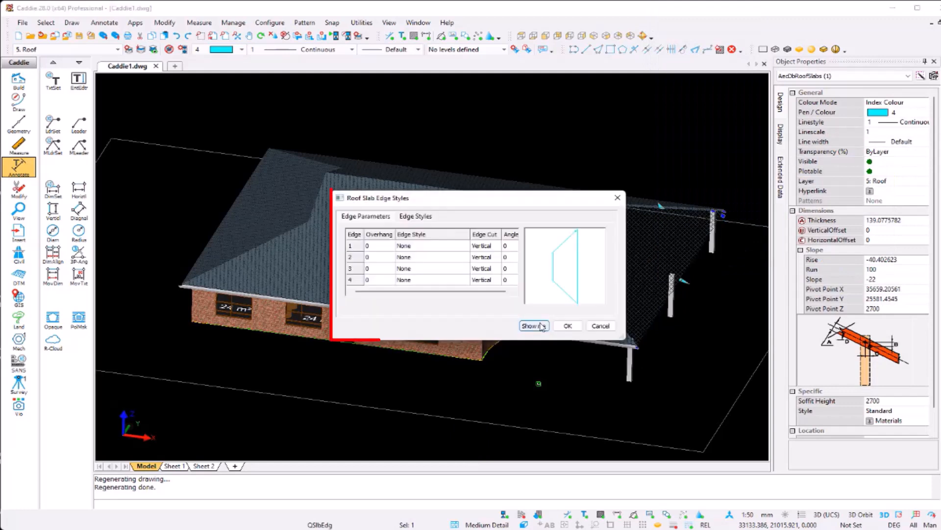
{"action": "left_click", "coordinate": [419, 257]}
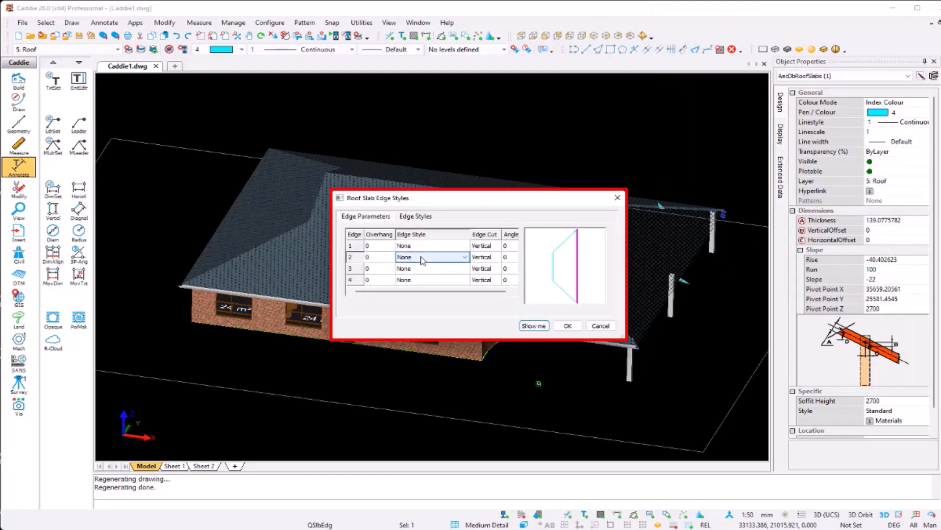
{"action": "left_click", "coordinate": [420, 258]}
{"action": "left_click", "coordinate": [433, 280]}
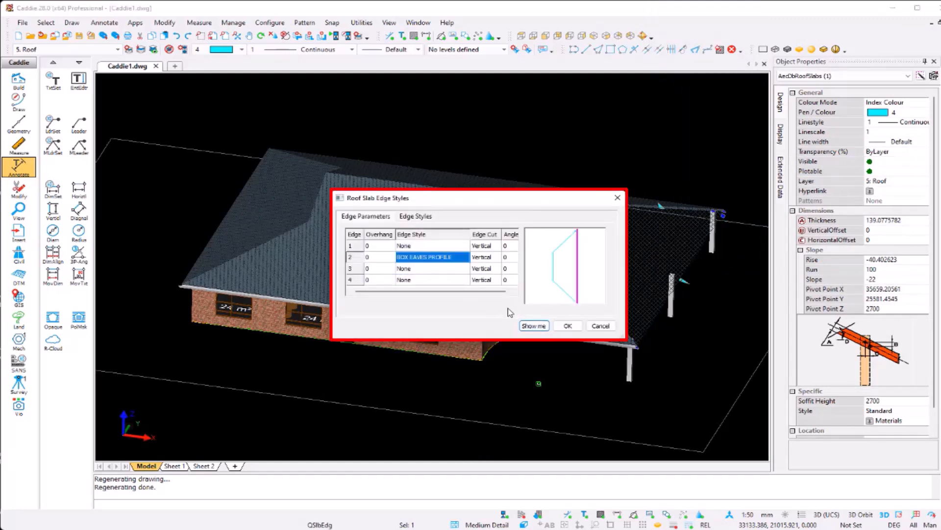
{"action": "left_click", "coordinate": [567, 326]}
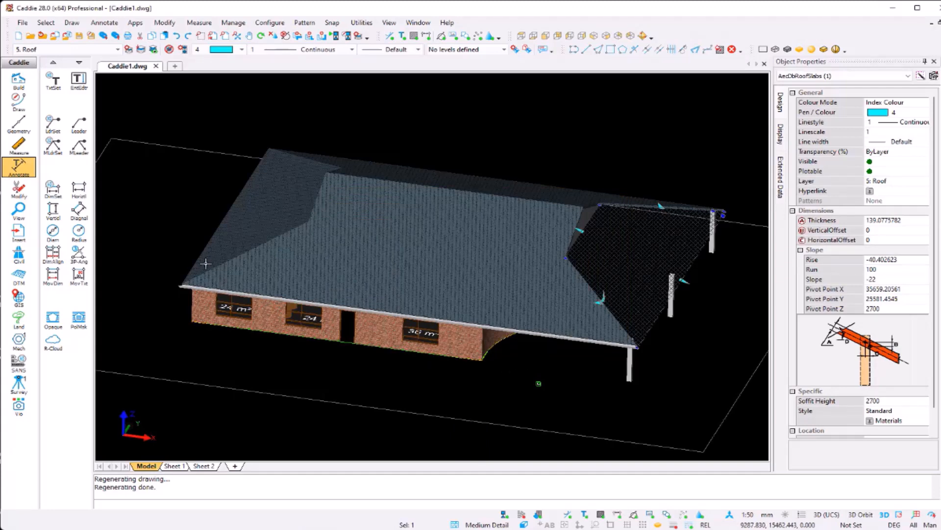
Modify the edges of the roof slab at the gable end opposite the columns, assigning BOX EAVES PROFILE to its eaves edge 2
{"action": "left_click", "coordinate": [227, 223]}
{"action": "right_click", "coordinate": [252, 227]}
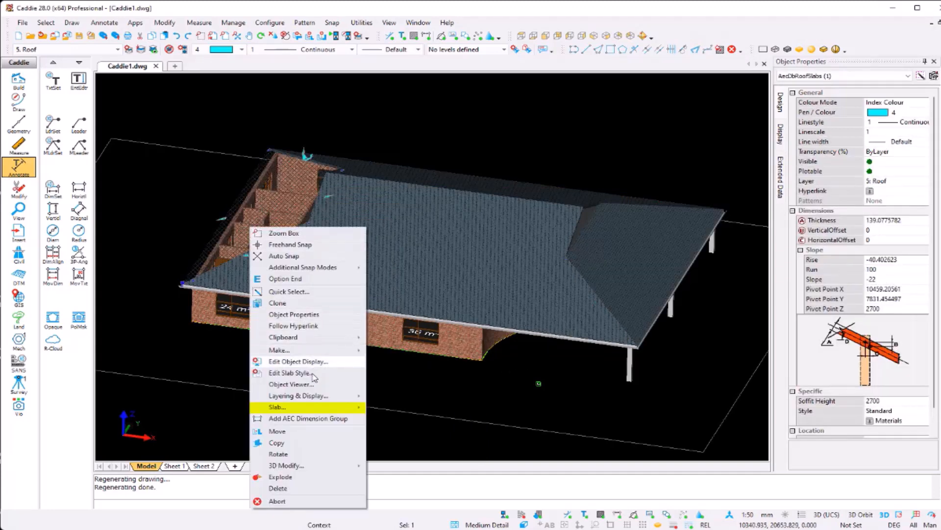
{"action": "mouse_move", "coordinate": [323, 408]}
{"action": "left_click", "coordinate": [429, 410]}
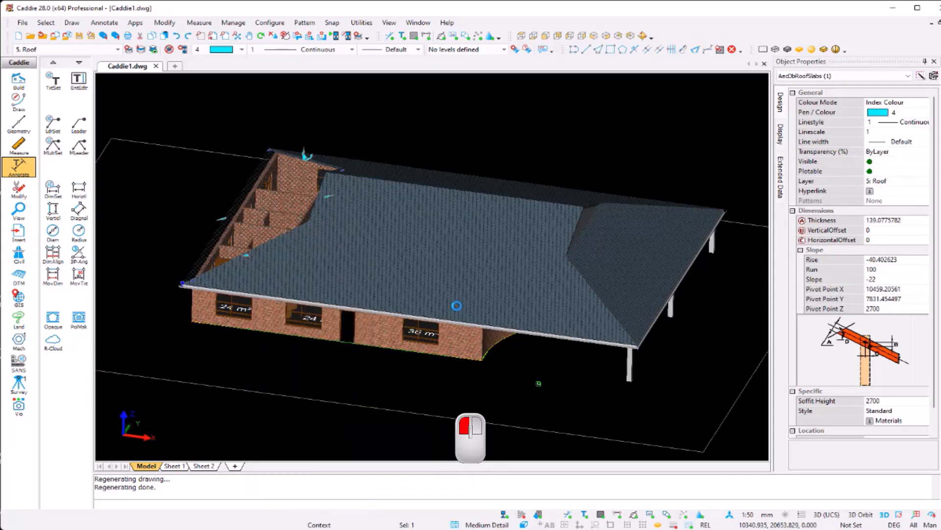
{"action": "left_click", "coordinate": [431, 260]}
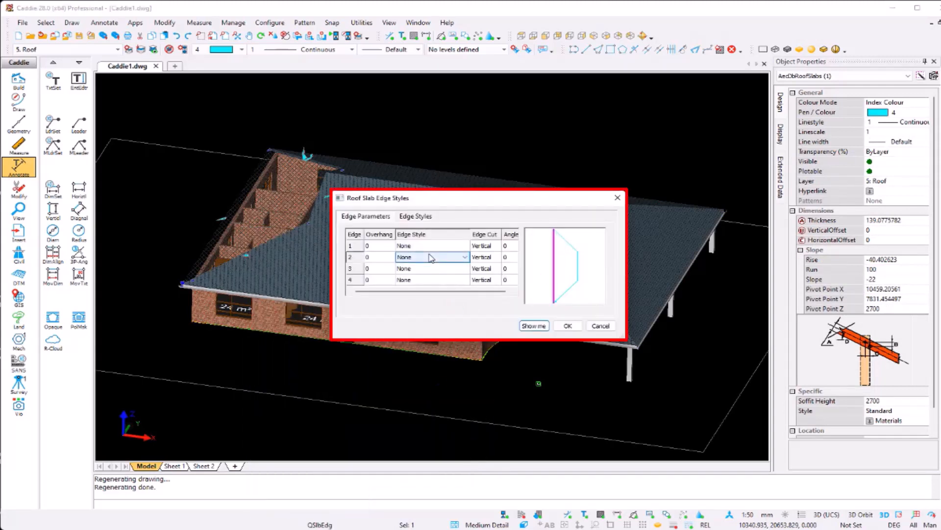
{"action": "left_click", "coordinate": [432, 260]}
{"action": "left_click", "coordinate": [450, 259]}
{"action": "left_click", "coordinate": [433, 280]}
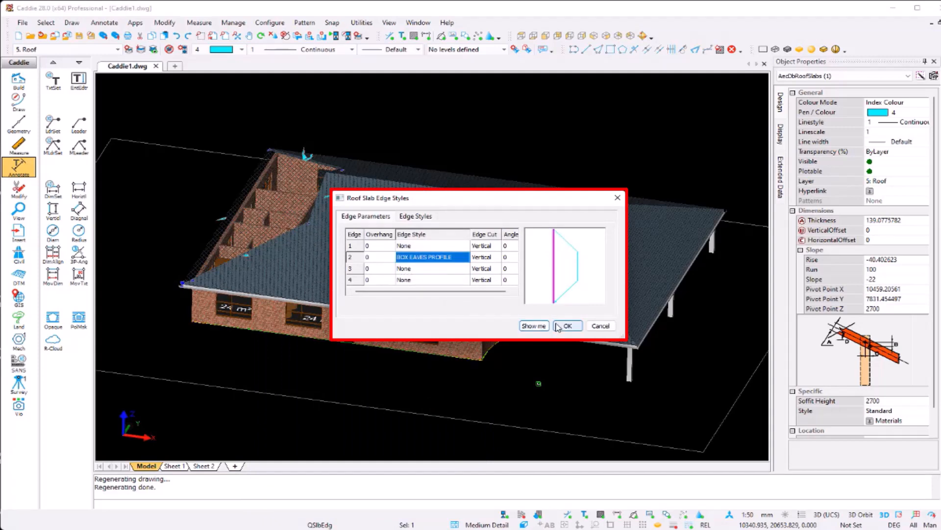
{"action": "left_click", "coordinate": [567, 325]}
{"action": "key", "text": "Escape"}
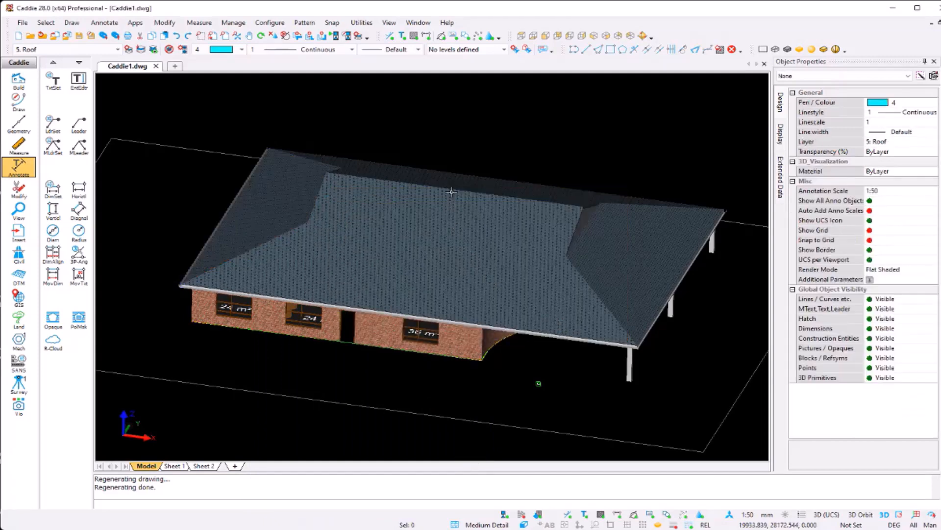
Modify the edges of the long rear roof slab, assigning BOX EAVES PROFILE to its eaves edge 5, and deselect the slab
{"action": "middle_click_drag", "start_coordinate": [450, 228], "coordinate": [455, 189]}
{"action": "left_click", "coordinate": [456, 188]}
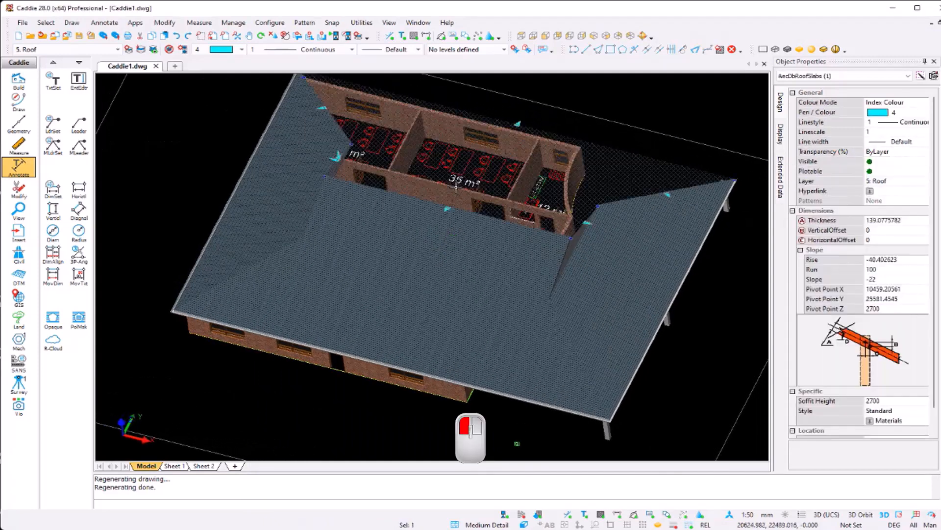
{"action": "right_click", "coordinate": [464, 176]}
{"action": "mouse_move", "coordinate": [520, 356]}
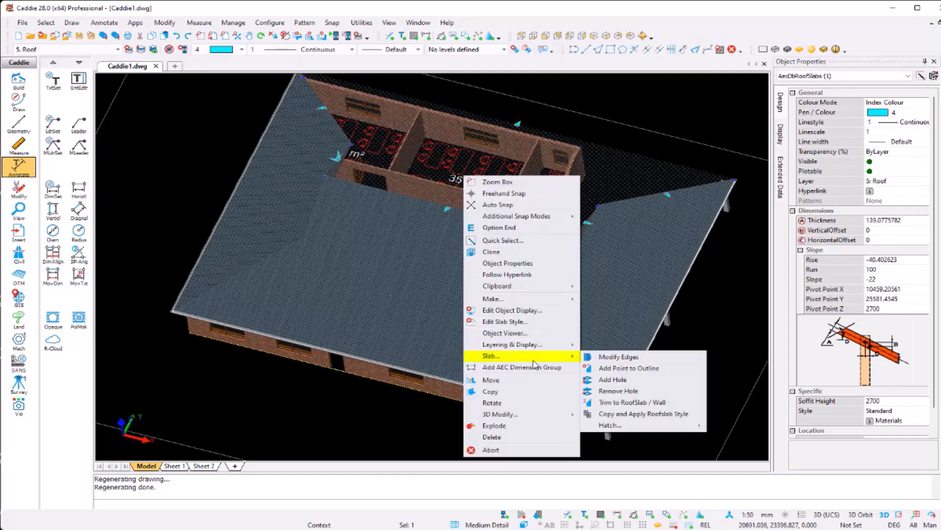
{"action": "left_click", "coordinate": [652, 357]}
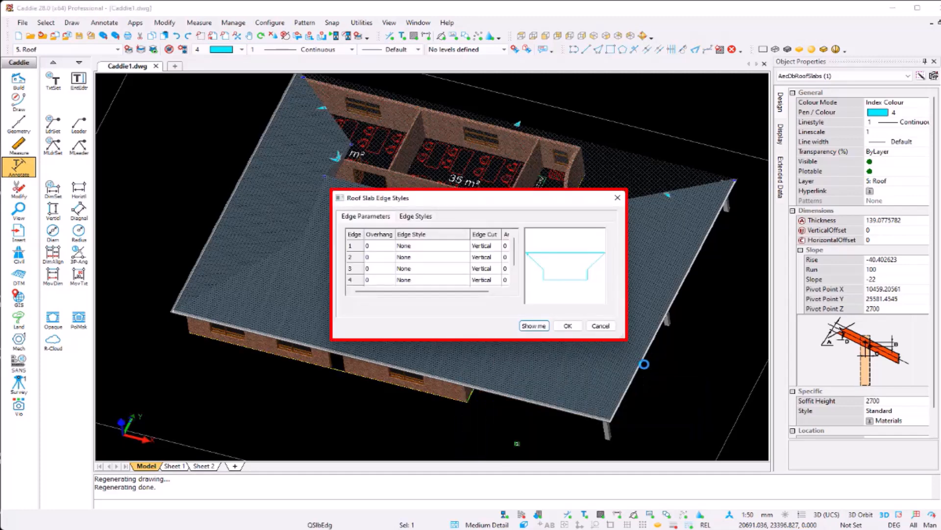
{"action": "left_click", "coordinate": [430, 269]}
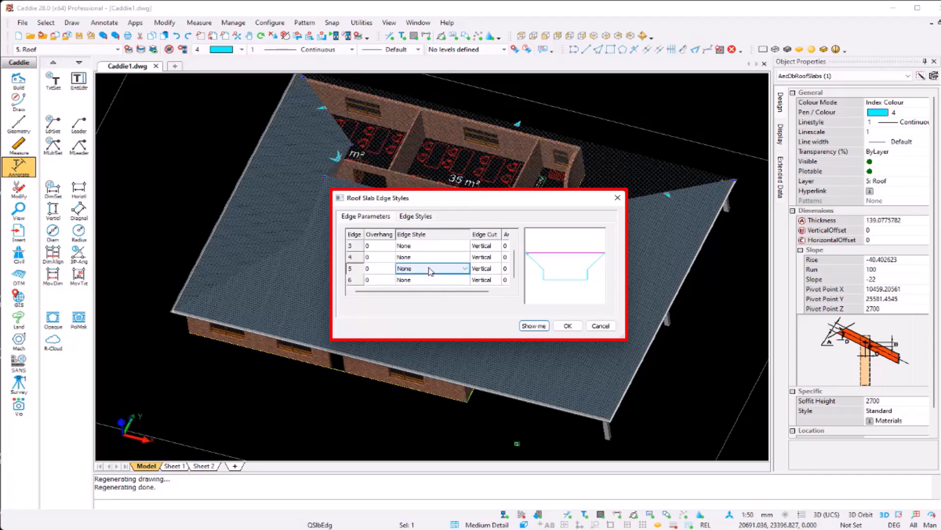
{"action": "left_click", "coordinate": [444, 270]}
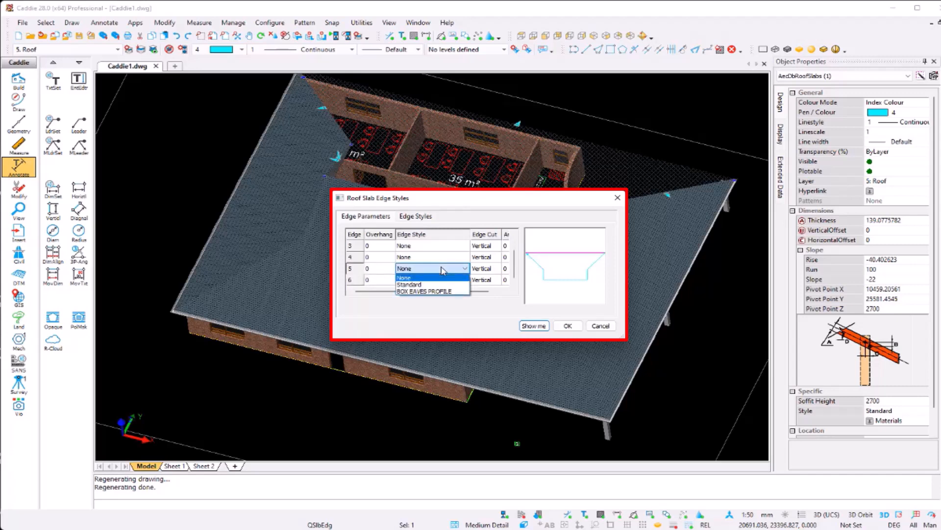
{"action": "left_click", "coordinate": [434, 291]}
{"action": "left_click", "coordinate": [567, 326]}
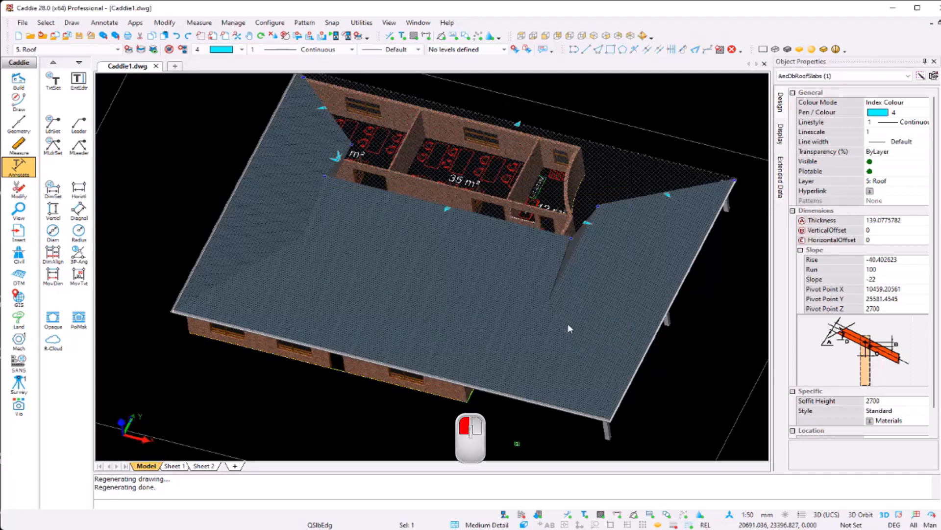
{"action": "key", "text": "Escape"}
Show the brick gable end in a straight-on elevation view and align the UCS with that end wall's face
{"action": "scroll", "coordinate": [515, 314], "scroll_direction": "down", "scroll_amount": 2}
{"action": "middle_click_drag", "start_coordinate": [476, 288], "coordinate": [579, 274], "text": "shift"}
{"action": "scroll", "coordinate": [502, 337], "scroll_direction": "up", "scroll_amount": 5}
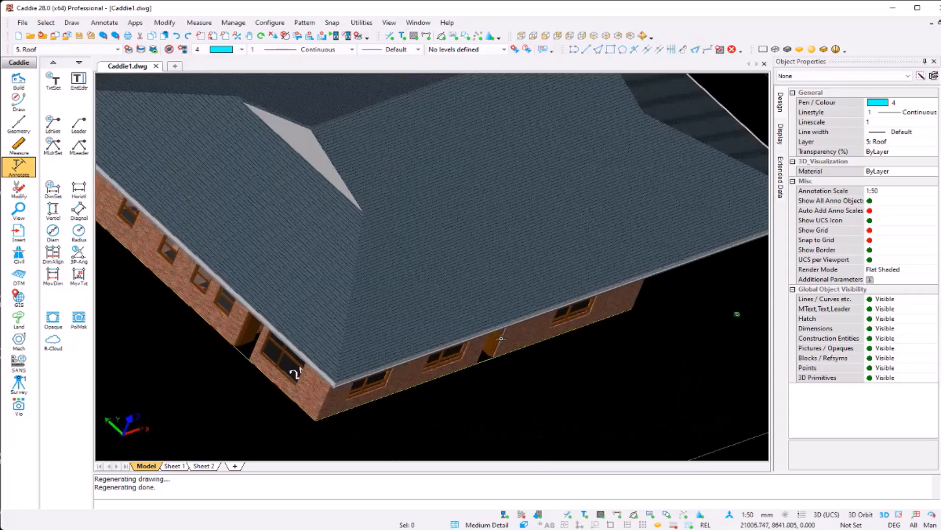
{"action": "scroll", "coordinate": [503, 342], "scroll_direction": "down", "scroll_amount": 5}
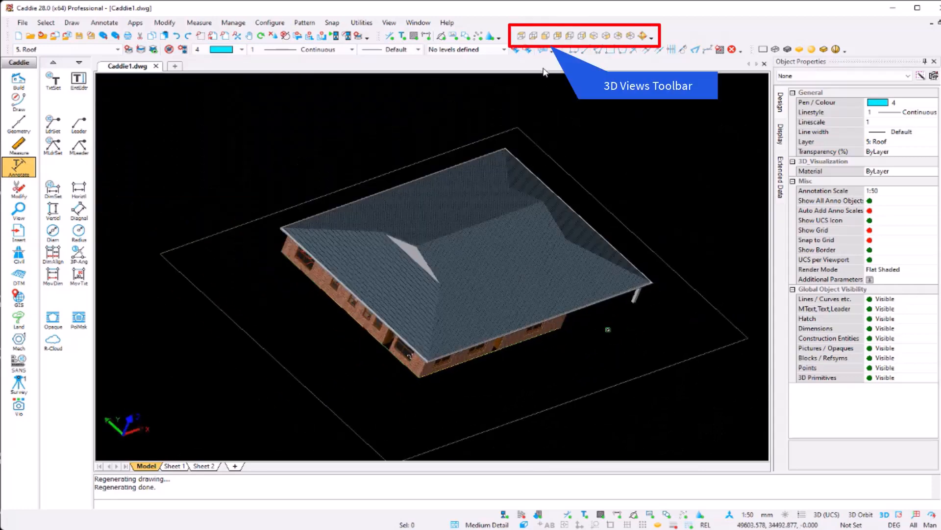
{"action": "left_click", "coordinate": [594, 36]}
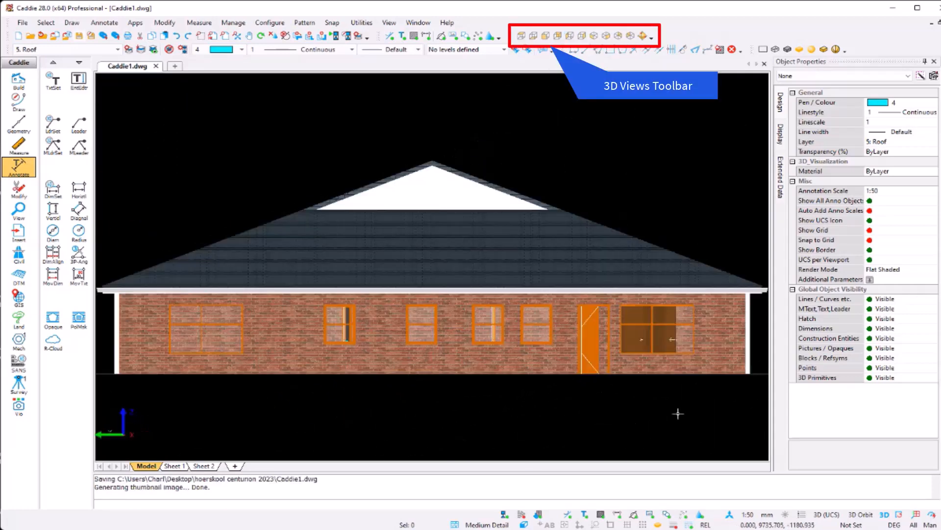
{"action": "middle_click_drag", "start_coordinate": [679, 413], "coordinate": [311, 397], "text": "shift"}
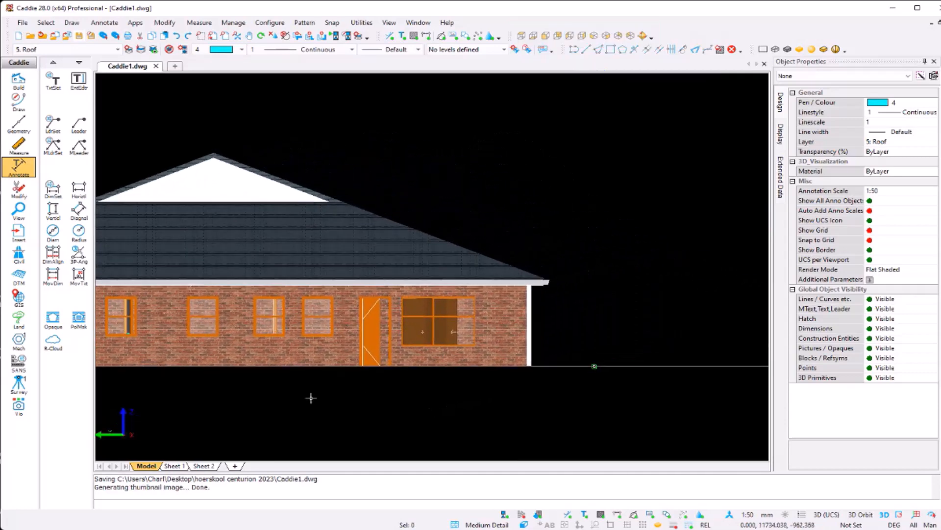
{"action": "left_click", "coordinate": [122, 434]}
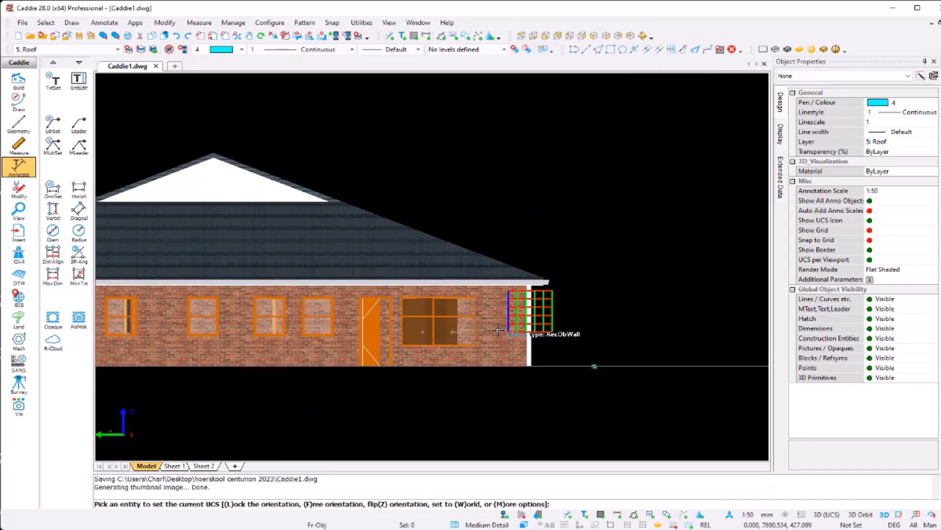
{"action": "left_click", "coordinate": [492, 329]}
{"action": "scroll", "coordinate": [535, 335], "scroll_direction": "up", "scroll_amount": 5}
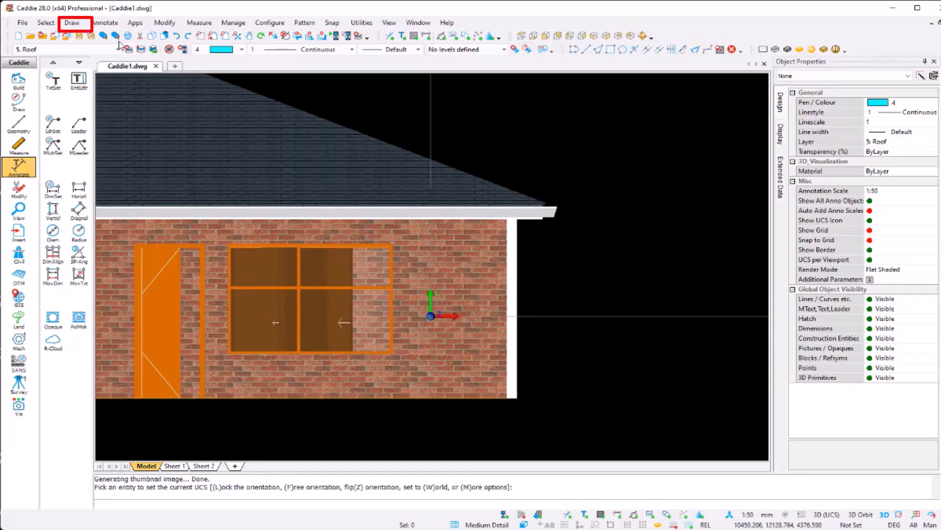
Draw a 3D polyline downpipe path from the gutter's underside, angling in towards the wall, running down it and kicking outward near the ground
{"action": "left_click", "coordinate": [70, 23]}
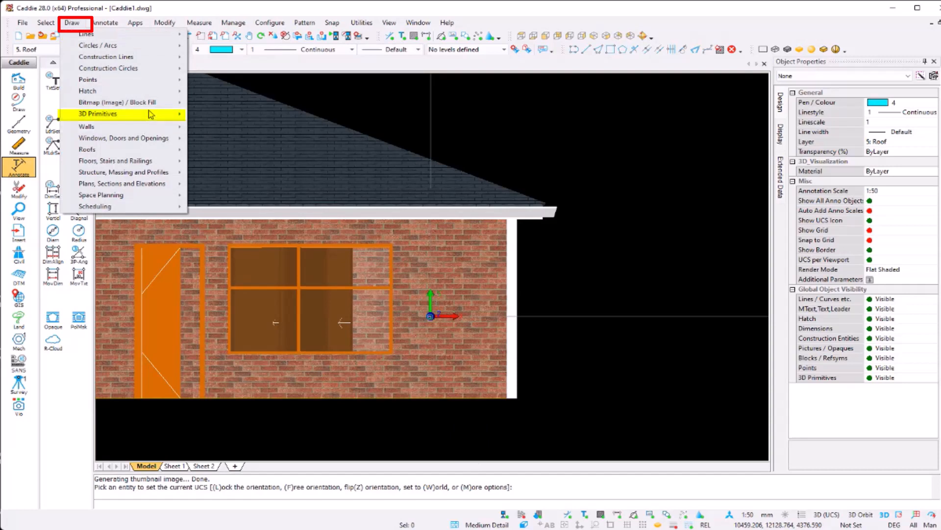
{"action": "mouse_move", "coordinate": [155, 120]}
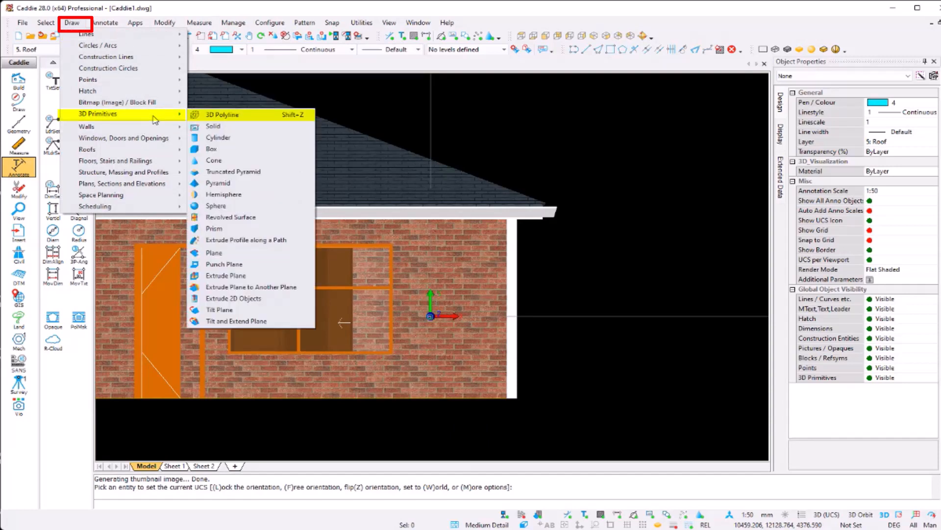
{"action": "left_click", "coordinate": [248, 116]}
{"action": "scroll", "coordinate": [559, 225], "scroll_direction": "up", "scroll_amount": 5}
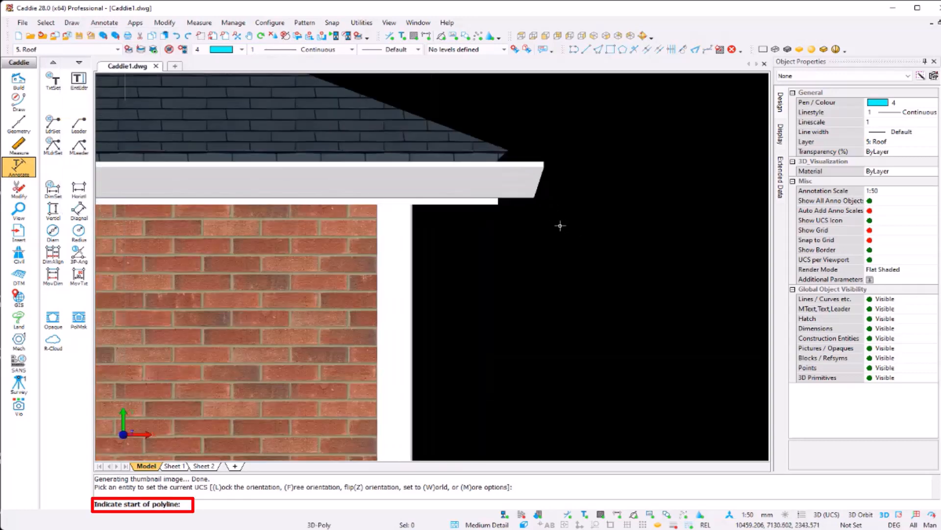
{"action": "left_click", "coordinate": [515, 196]}
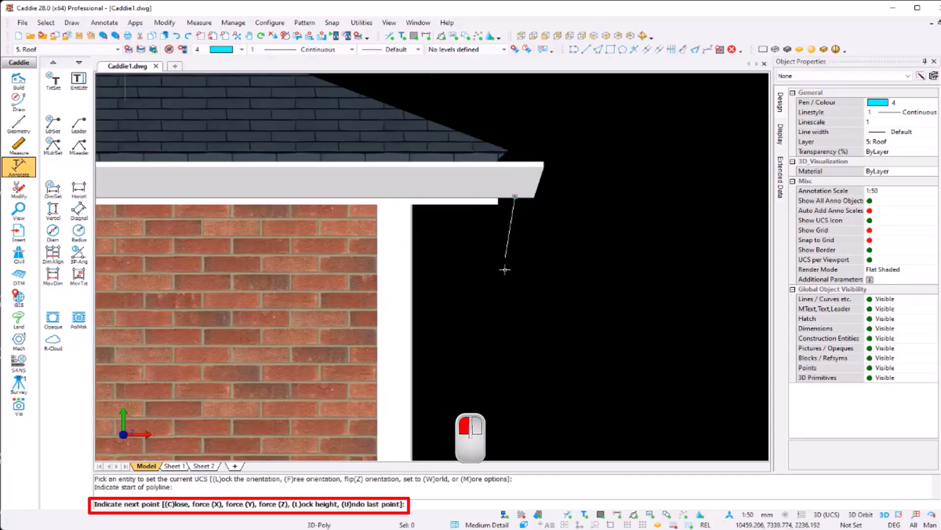
{"action": "scroll", "coordinate": [504, 257], "scroll_direction": "down", "scroll_amount": 3}
{"action": "key", "text": "Tab"}
{"action": "left_click", "coordinate": [503, 208]}
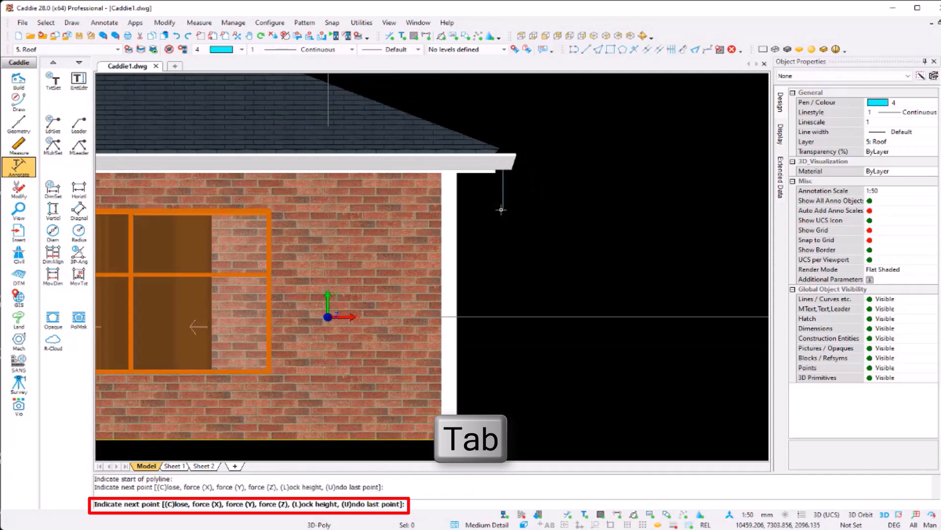
{"action": "left_click", "coordinate": [465, 251]}
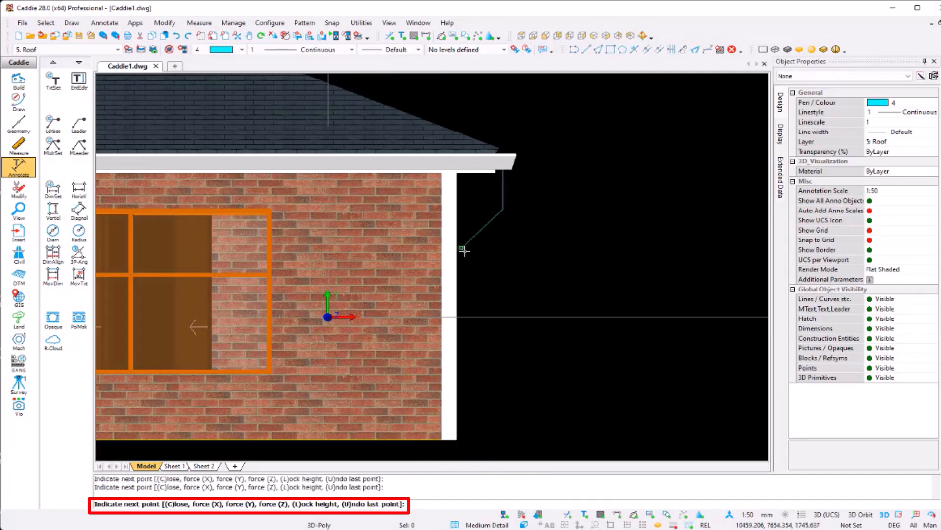
{"action": "left_click", "coordinate": [471, 414]}
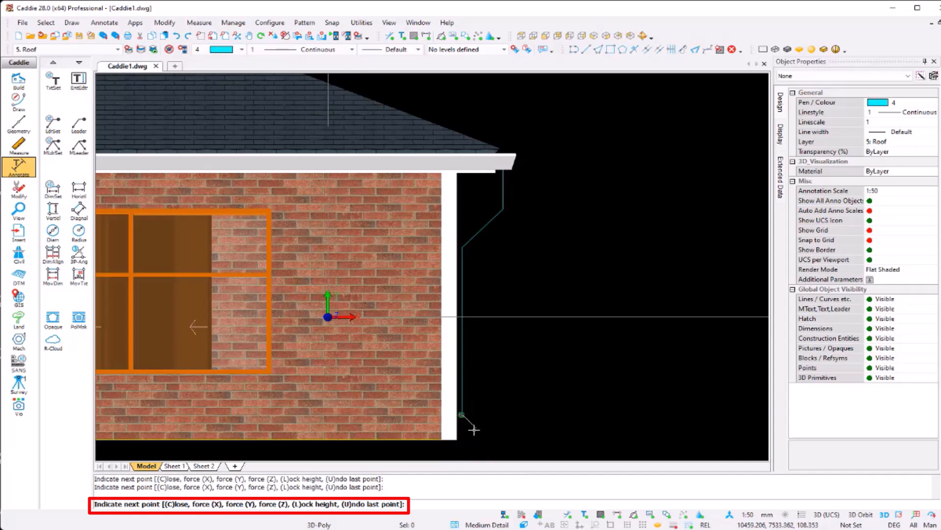
{"action": "left_click", "coordinate": [472, 429]}
{"action": "key", "text": "Escape"}
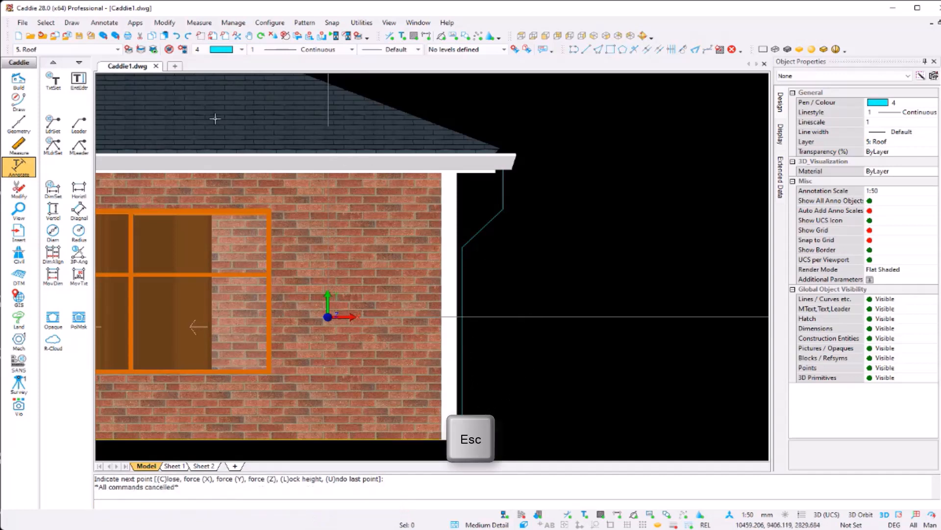
Create a round 3D pipe from the downpipe's 3D polyline, with bend radius 100 and pipe diameter 100
{"action": "left_click", "coordinate": [125, 25]}
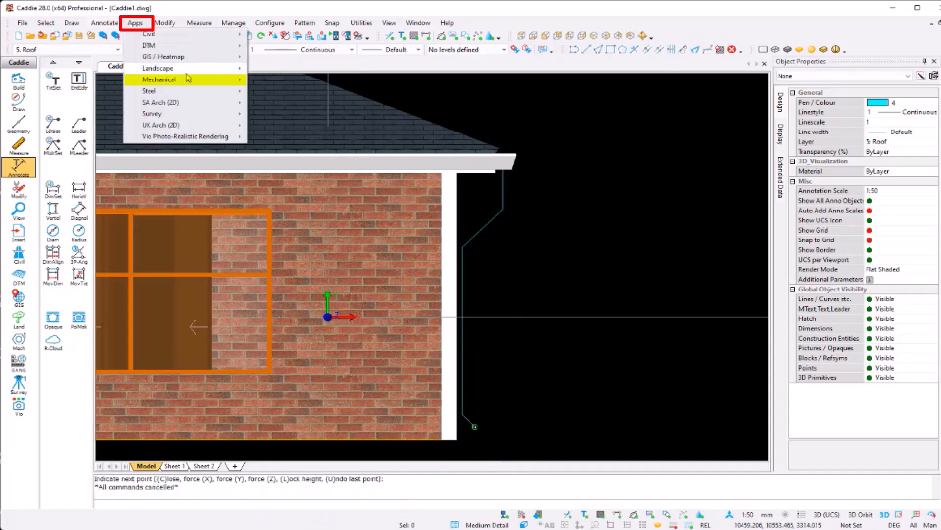
{"action": "mouse_move", "coordinate": [200, 82]}
{"action": "mouse_move", "coordinate": [329, 82]}
{"action": "left_click", "coordinate": [391, 93]}
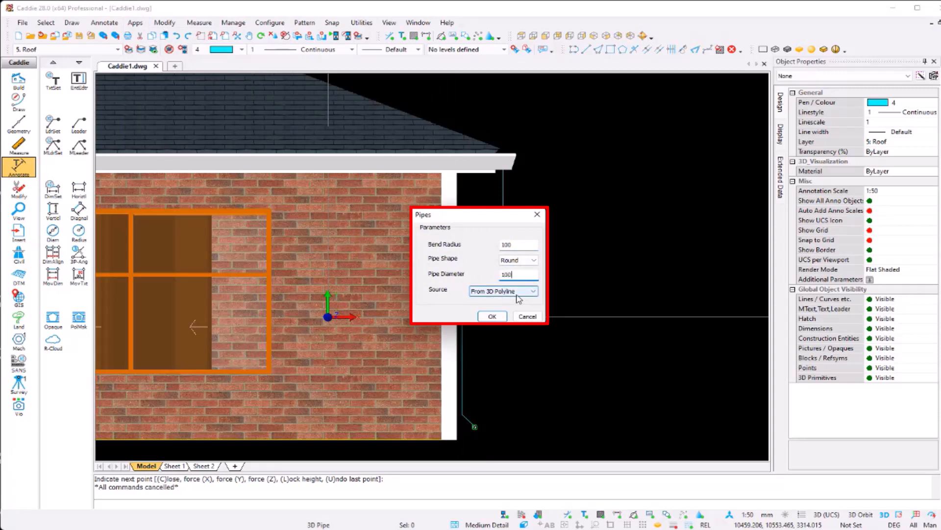
{"action": "left_click", "coordinate": [492, 317]}
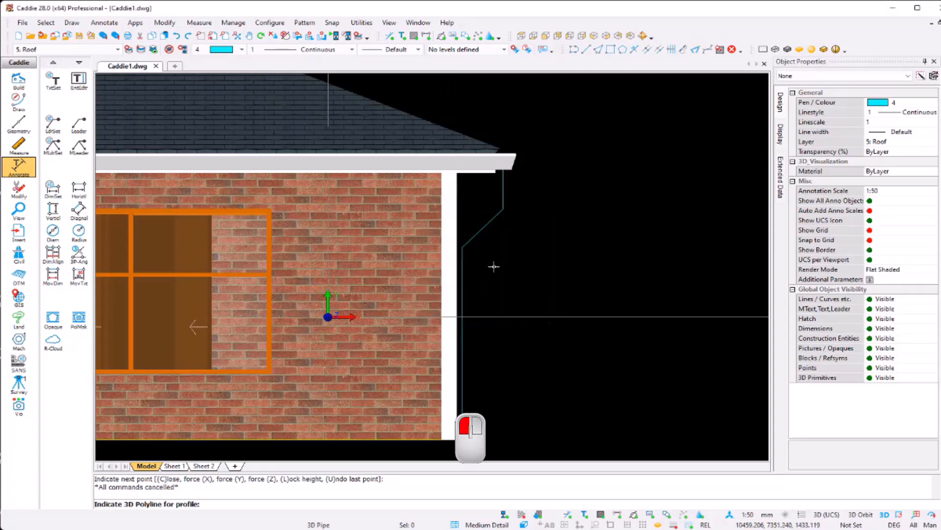
{"action": "left_click", "coordinate": [484, 227]}
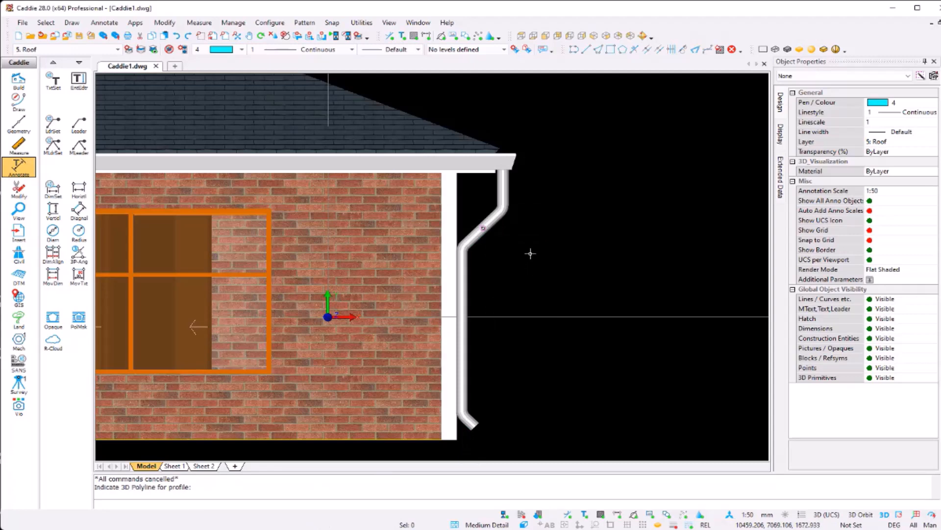
In the top plan view, select all parts of the downpipe and move it a short distance along the eaves, further in from the roof corner
{"action": "scroll", "coordinate": [530, 253], "scroll_direction": "down", "scroll_amount": 2}
{"action": "middle_click_drag", "start_coordinate": [594, 195], "coordinate": [555, 204], "text": "shift"}
{"action": "scroll", "coordinate": [493, 207], "scroll_direction": "down", "scroll_amount": 2}
{"action": "scroll", "coordinate": [493, 206], "scroll_direction": "up", "scroll_amount": 1}
{"action": "middle_click_drag", "start_coordinate": [401, 258], "coordinate": [570, 116]}
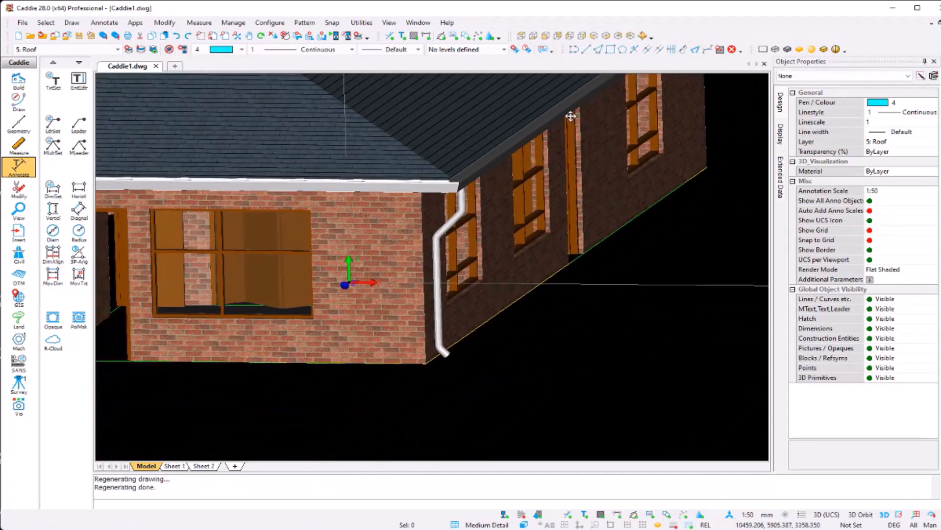
{"action": "mouse_move", "coordinate": [493, 272]}
{"action": "middle_mouse_down", "text": "shift"}
{"action": "mouse_move", "coordinate": [430, 286]}
{"action": "mouse_move", "coordinate": [506, 270]}
{"action": "middle_mouse_up", "text": "shift"}
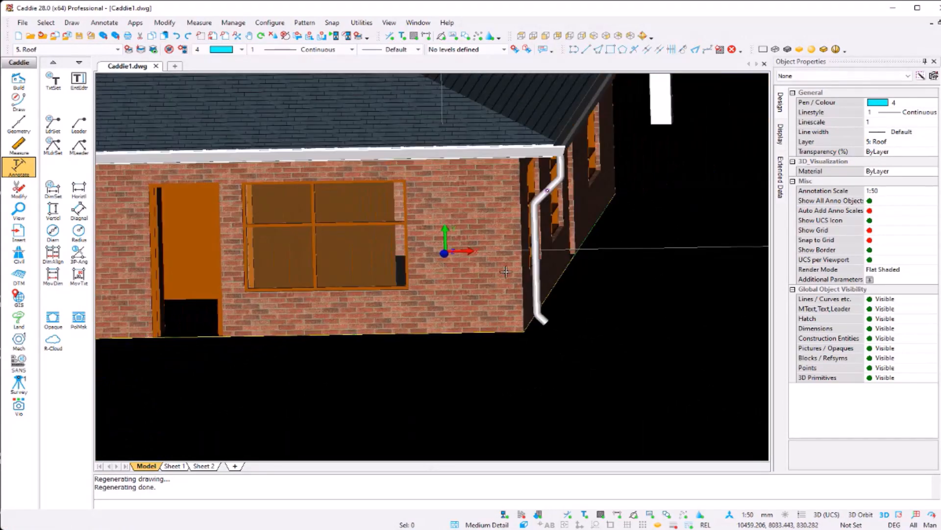
{"action": "key", "text": "t"}
{"action": "left_click", "coordinate": [262, 270]}
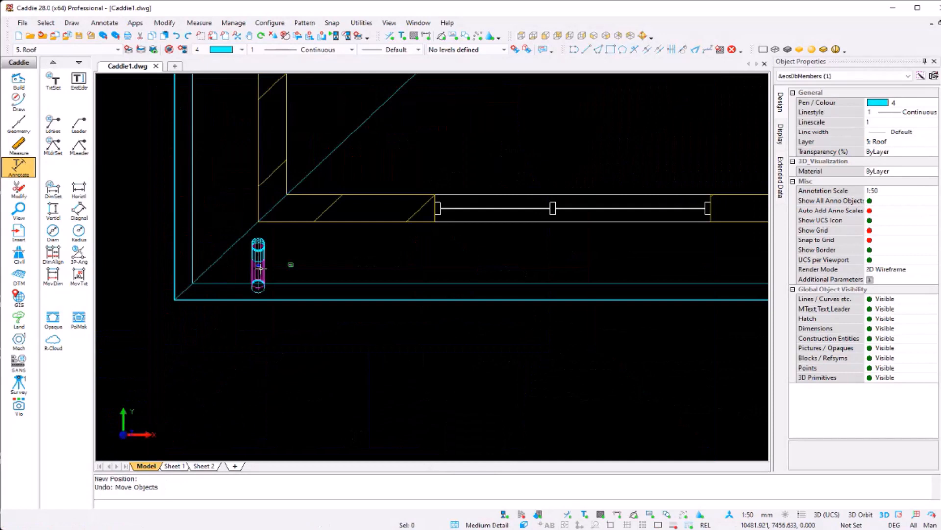
{"action": "left_click", "coordinate": [232, 325]}
{"action": "left_click", "coordinate": [277, 230]}
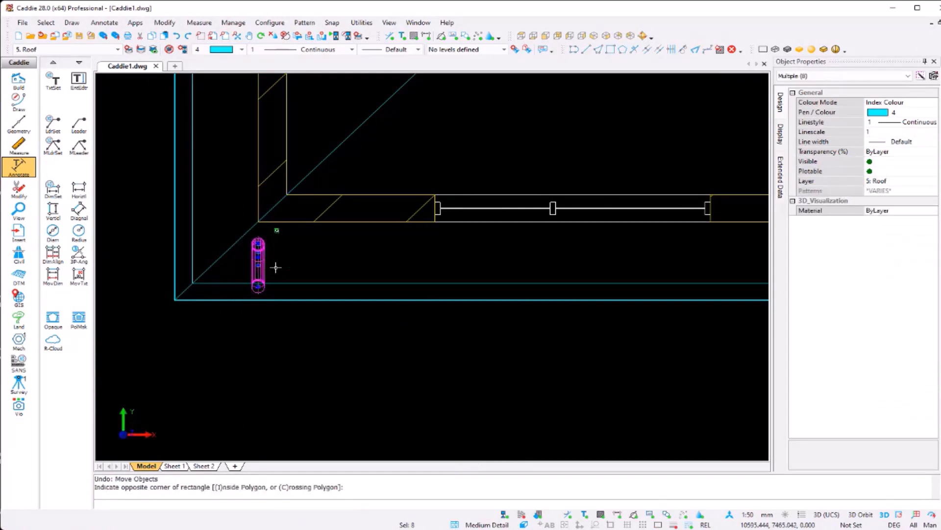
{"action": "key", "text": "m"}
{"action": "left_click", "coordinate": [255, 262]}
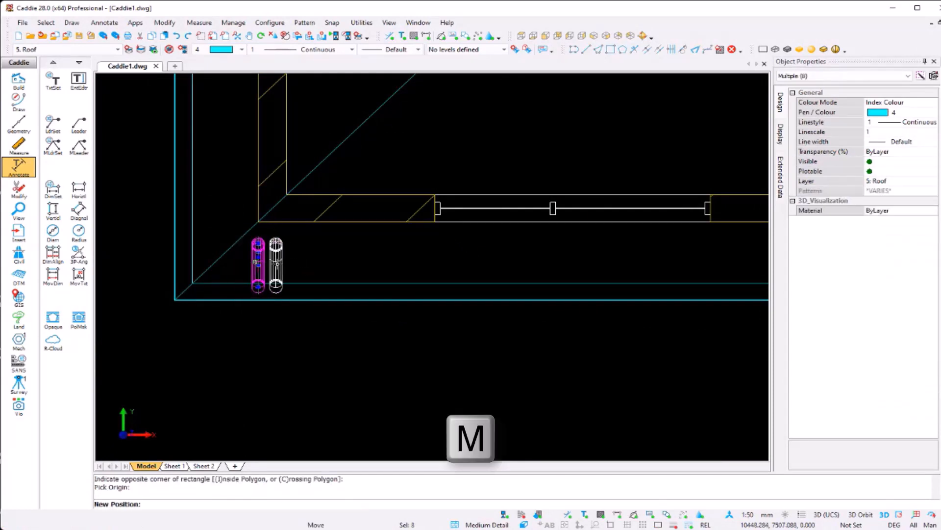
{"action": "left_click", "coordinate": [307, 262]}
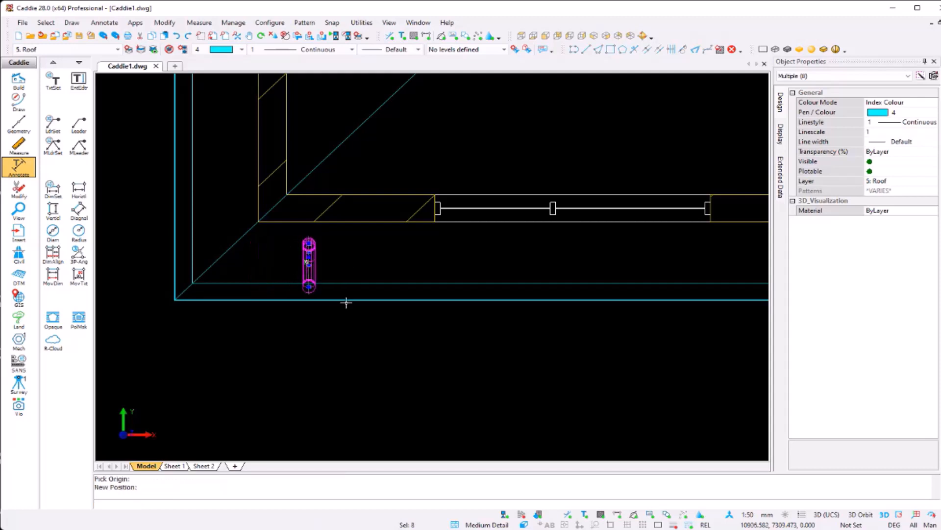
Copy the corner downpipe, including all its parts, in a straight line along the same eaves to just before the exterior door
{"action": "left_click", "coordinate": [273, 329]}
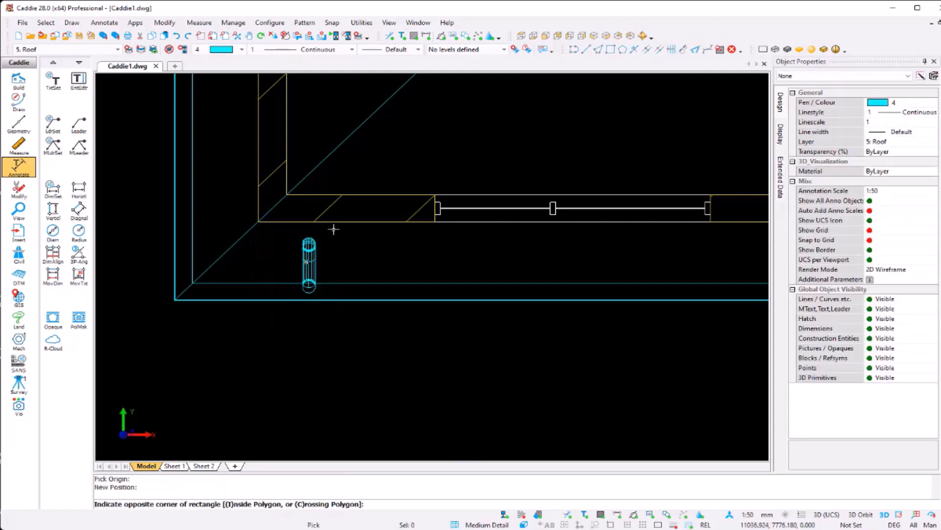
{"action": "key", "text": "c"}
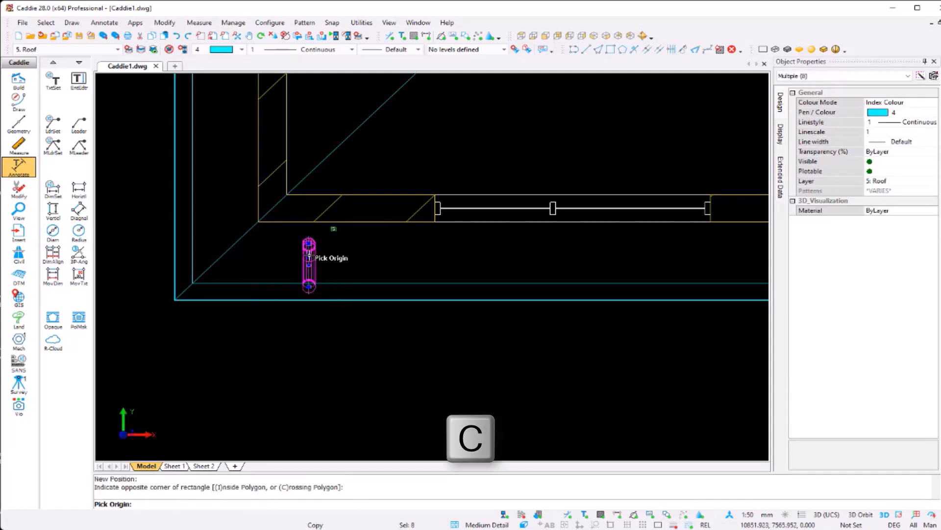
{"action": "left_click", "coordinate": [314, 256]}
{"action": "scroll", "coordinate": [466, 265], "scroll_direction": "down", "scroll_amount": 3}
{"action": "middle_click_drag", "start_coordinate": [490, 266], "coordinate": [182, 268]}
{"action": "key", "text": "Tab"}
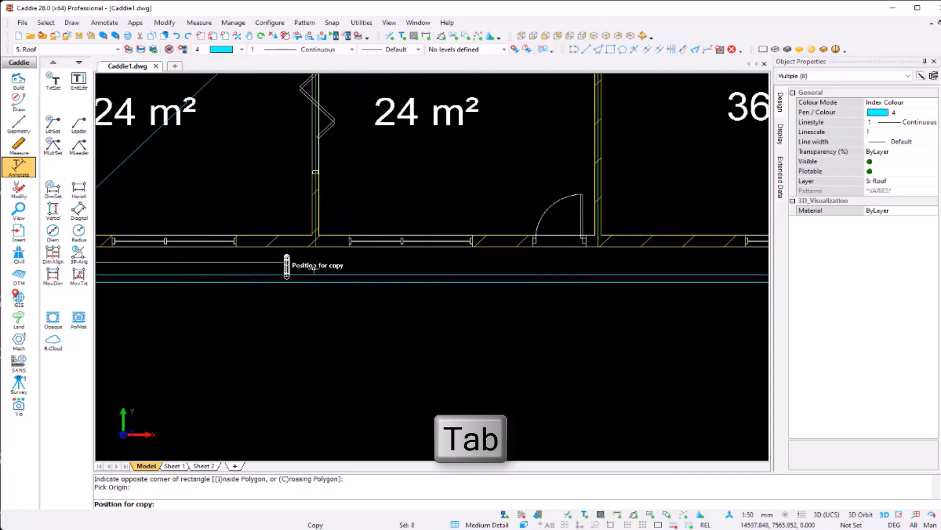
{"action": "scroll", "coordinate": [354, 265], "scroll_direction": "down", "scroll_amount": 3}
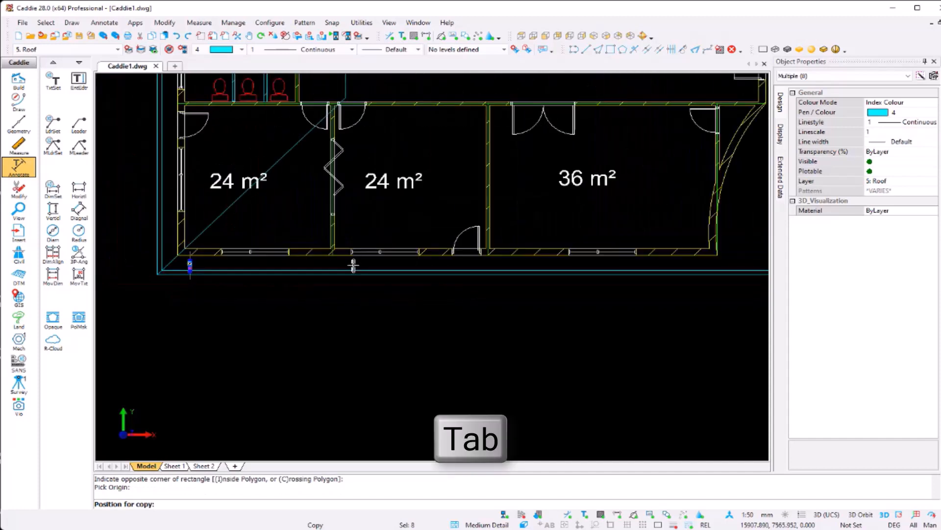
{"action": "left_click", "coordinate": [436, 266]}
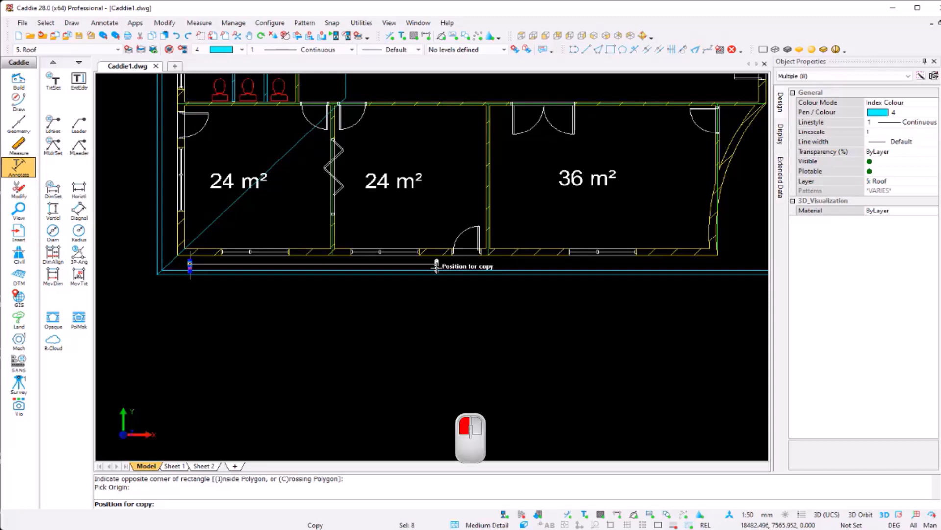
Place two more downpipe copies on the same eaves, at the end of the brick wall and at the corner column, and check them in 3D
{"action": "middle_click_drag", "start_coordinate": [692, 295], "coordinate": [504, 297]}
{"action": "left_click", "coordinate": [522, 292]}
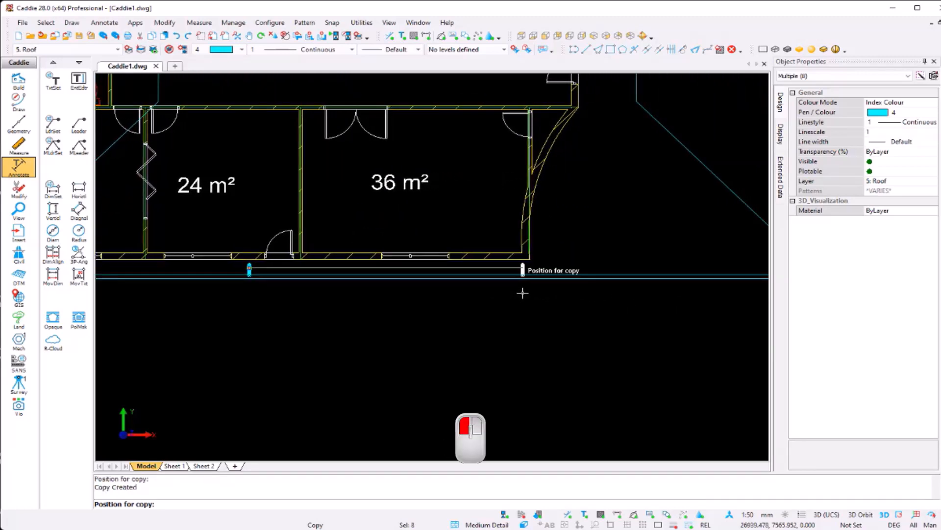
{"action": "middle_click_drag", "start_coordinate": [601, 296], "coordinate": [278, 296]}
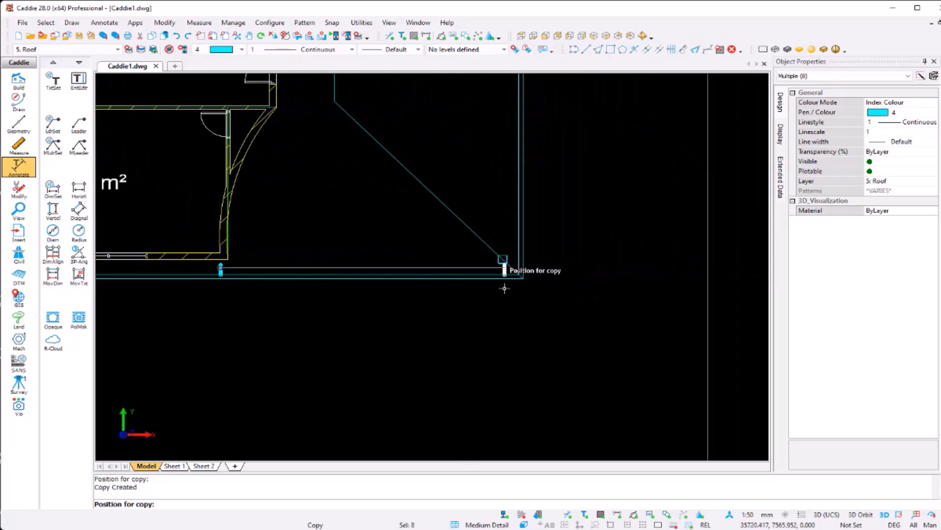
{"action": "scroll", "coordinate": [542, 319], "scroll_direction": "down", "scroll_amount": 5}
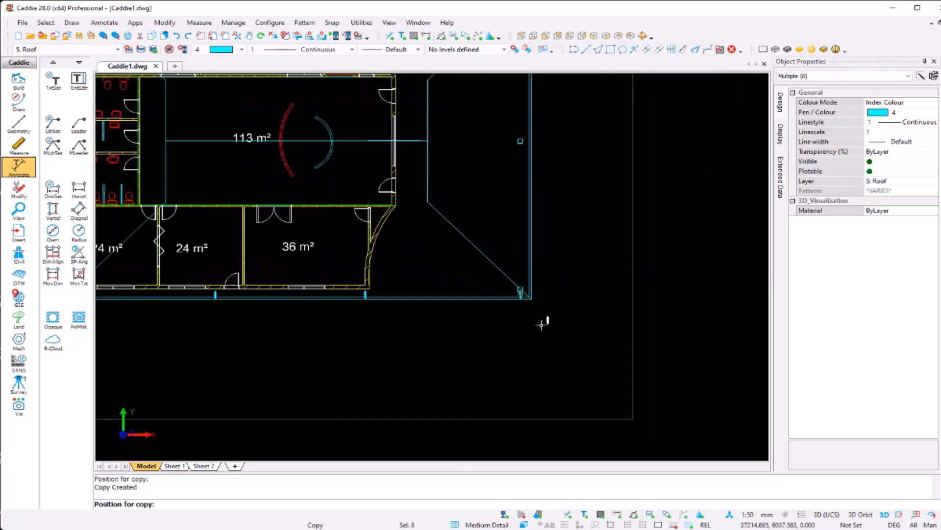
{"action": "key", "text": "Escape"}
{"action": "mouse_move", "coordinate": [415, 344]}
{"action": "middle_mouse_down", "text": "shift"}
{"action": "mouse_move", "coordinate": [374, 305]}
{"action": "mouse_move", "coordinate": [356, 250]}
{"action": "mouse_move", "coordinate": [361, 239]}
{"action": "middle_mouse_up", "text": "shift"}
{"action": "scroll", "coordinate": [391, 285], "scroll_direction": "up", "scroll_amount": 4}
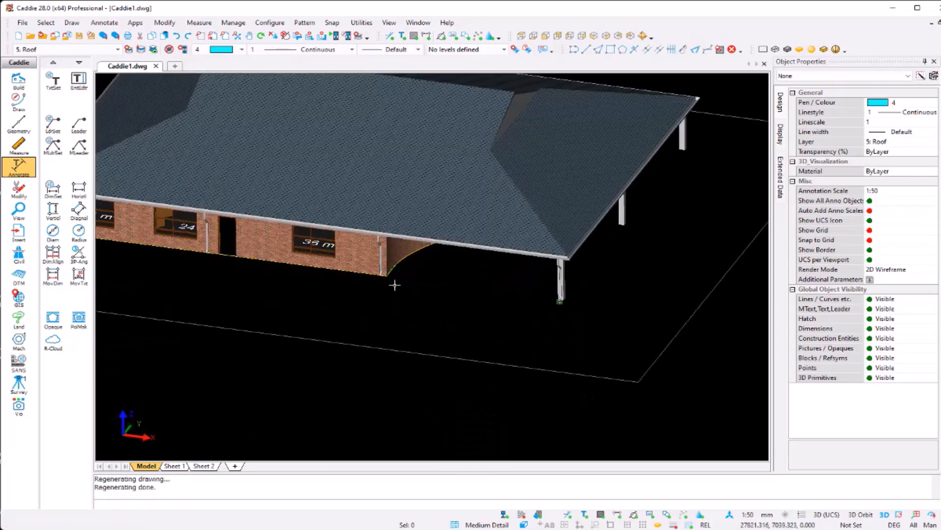
{"action": "middle_click_drag", "start_coordinate": [460, 297], "coordinate": [456, 278], "text": "shift"}
{"action": "scroll", "coordinate": [318, 237], "scroll_direction": "up", "scroll_amount": 4}
{"action": "scroll", "coordinate": [324, 239], "scroll_direction": "down", "scroll_amount": 4}
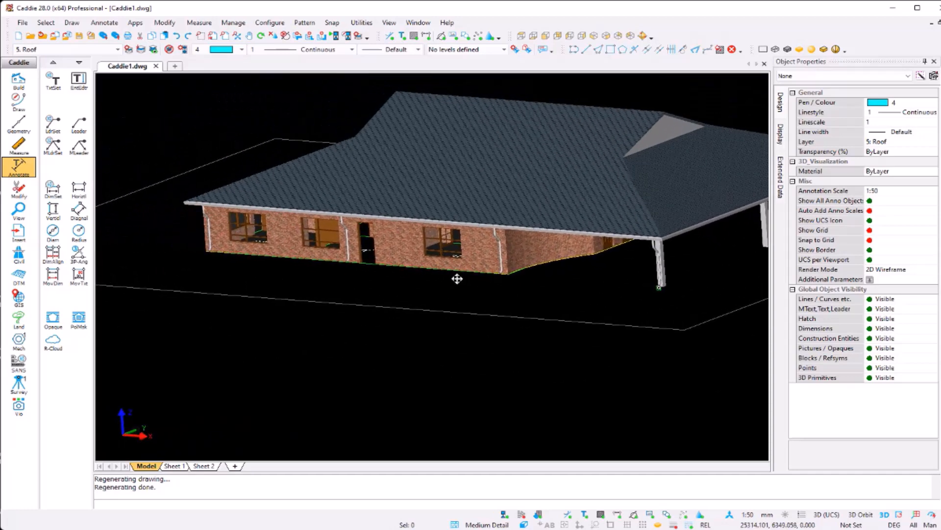
In the top plan view, select the original corner downpipe and start a copy from the wall's outer face directly behind it
{"action": "key", "text": "t"}
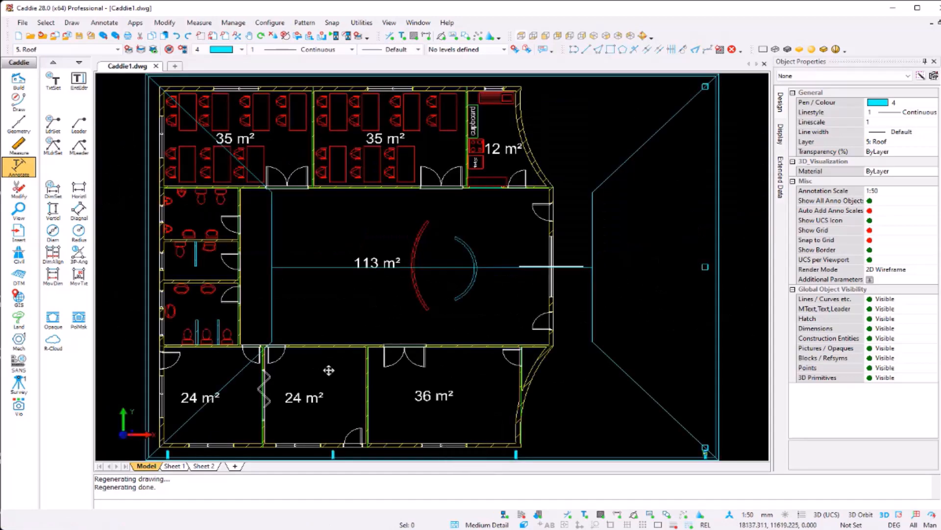
{"action": "middle_click_drag", "start_coordinate": [329, 370], "coordinate": [348, 256]}
{"action": "scroll", "coordinate": [162, 359], "scroll_direction": "up", "scroll_amount": 3}
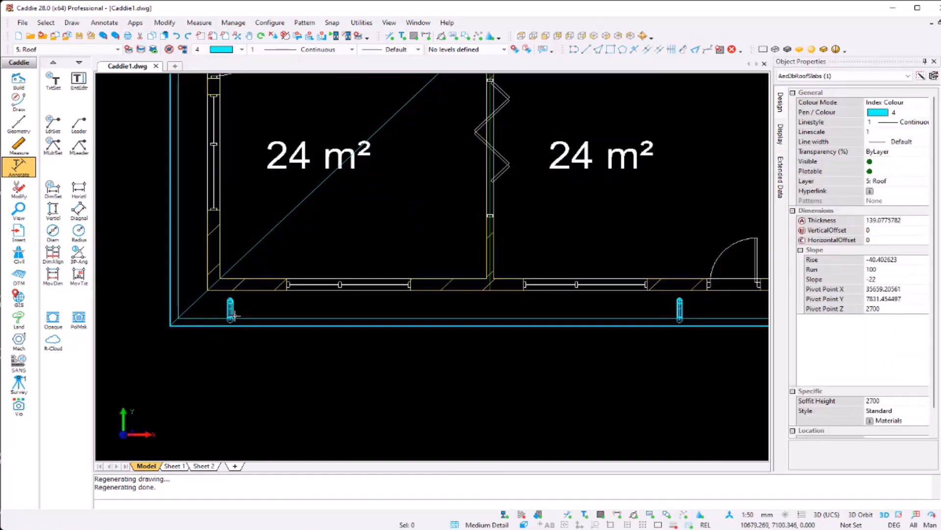
{"action": "left_click", "coordinate": [225, 348]}
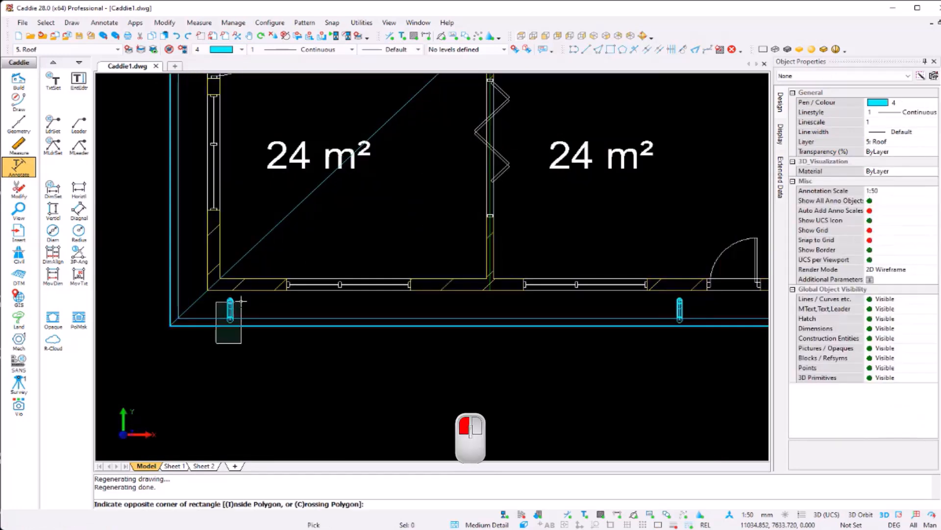
{"action": "left_click", "coordinate": [240, 294]}
{"action": "key", "text": "c"}
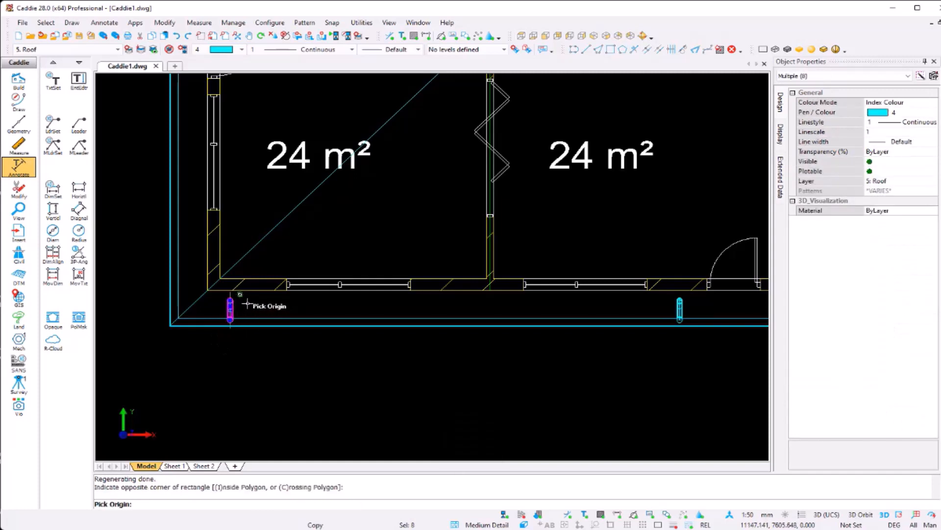
{"action": "scroll", "coordinate": [231, 292], "scroll_direction": "up", "scroll_amount": 3}
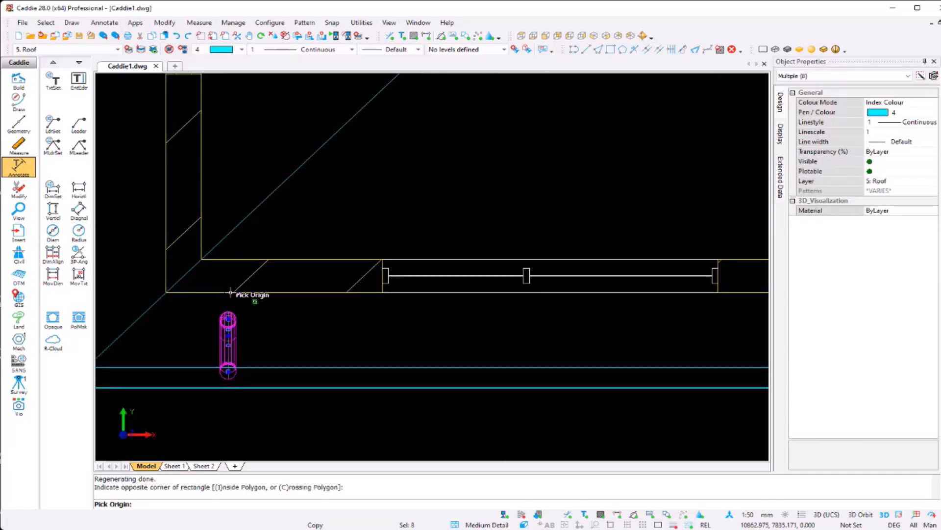
{"action": "left_click", "coordinate": [230, 292]}
Rotate the downpipe copy 180° anticlockwise about the Z axis and place it against the opposite long wall, in line with the original
{"action": "scroll", "coordinate": [270, 284], "scroll_direction": "down", "scroll_amount": 3}
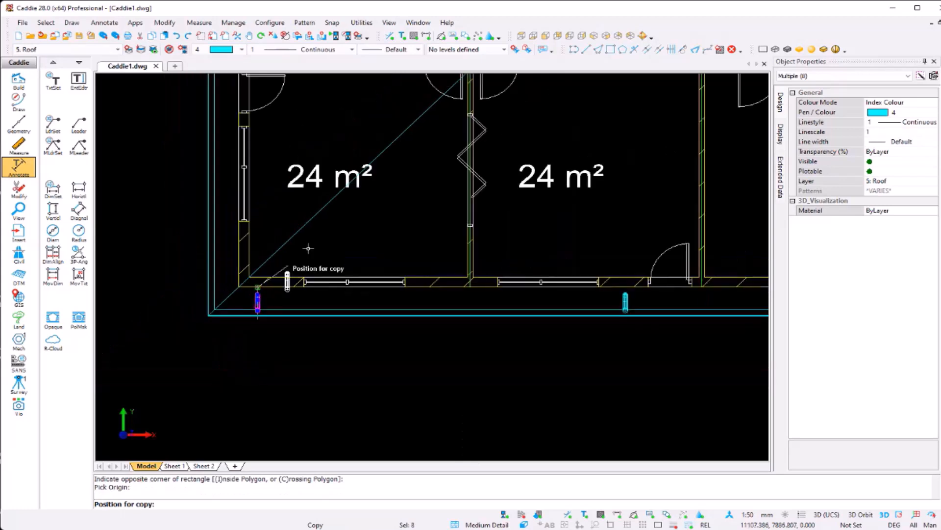
{"action": "scroll", "coordinate": [309, 248], "scroll_direction": "down", "scroll_amount": 5}
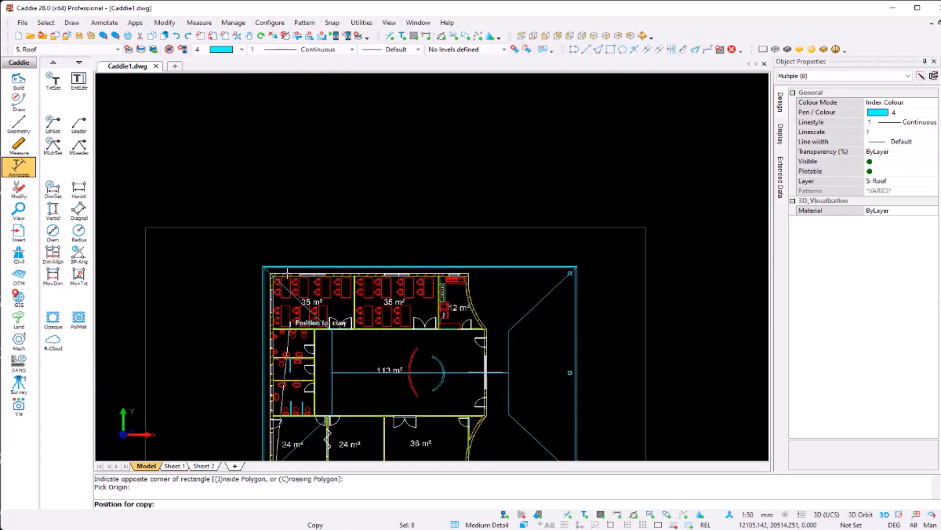
{"action": "right_click", "coordinate": [285, 243]}
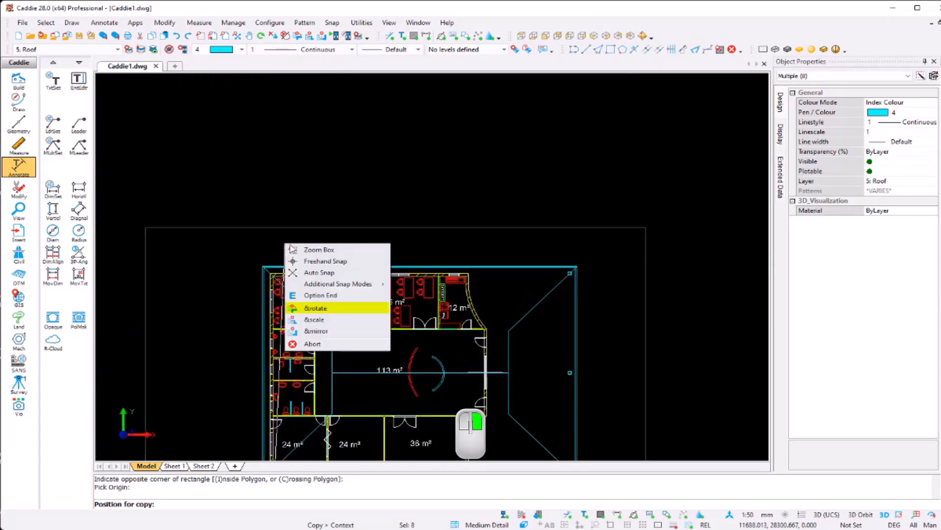
{"action": "left_click", "coordinate": [334, 310]}
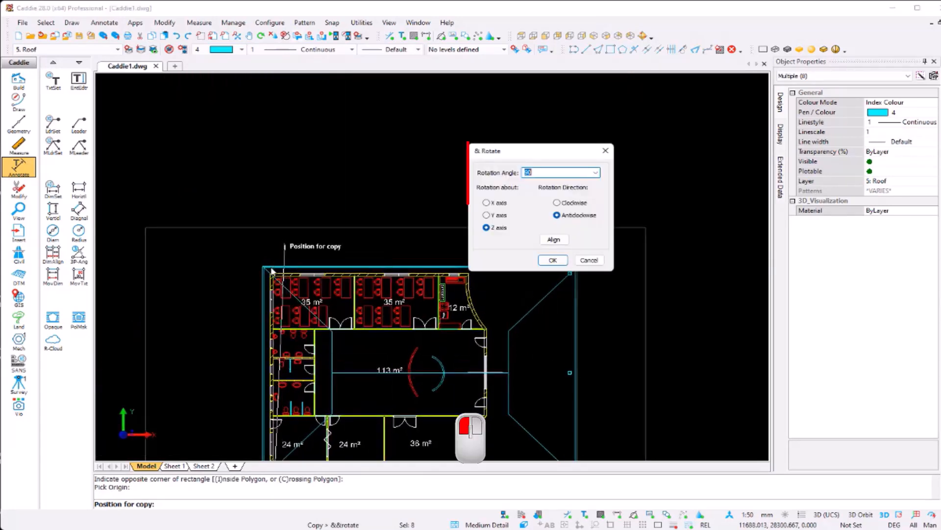
{"action": "left_click", "coordinate": [553, 260]}
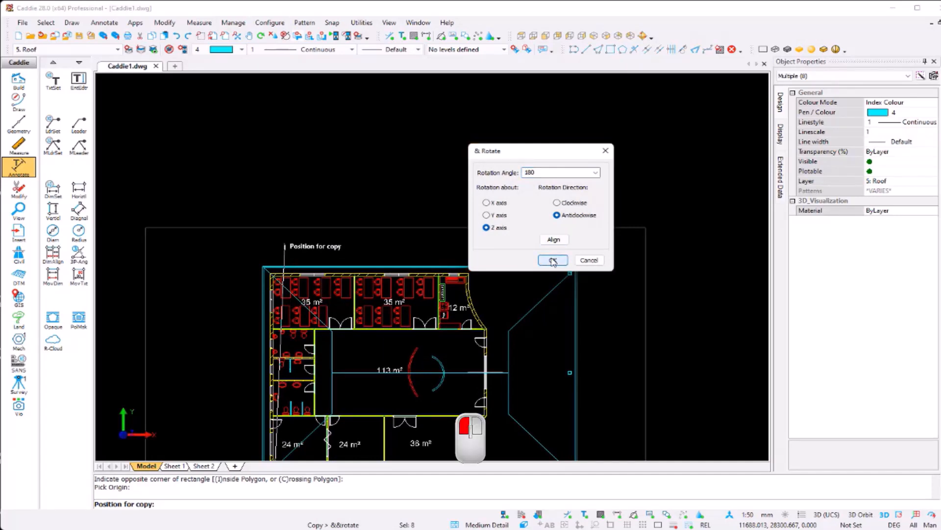
{"action": "scroll", "coordinate": [273, 266], "scroll_direction": "up", "scroll_amount": 5}
{"action": "scroll", "coordinate": [274, 266], "scroll_direction": "up", "scroll_amount": 1}
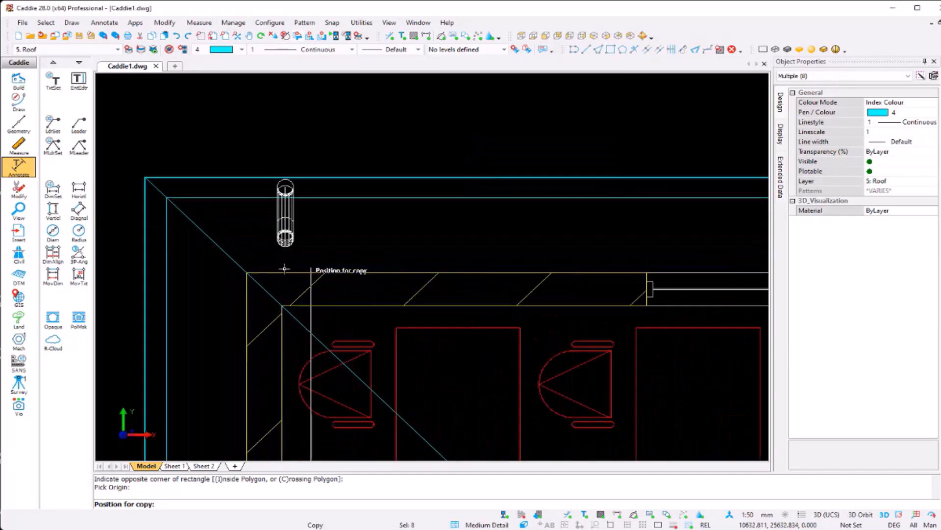
{"action": "key", "text": "Tab"}
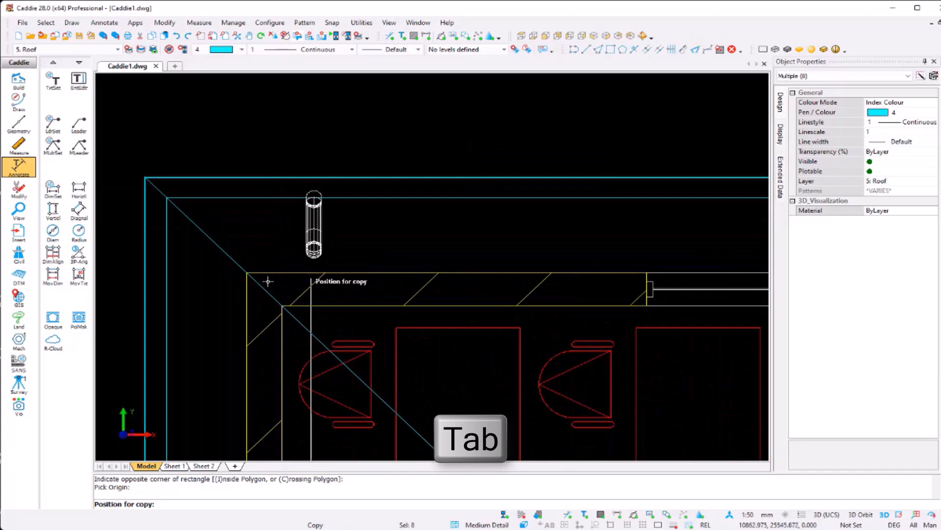
{"action": "left_click", "coordinate": [311, 272]}
{"action": "scroll", "coordinate": [369, 260], "scroll_direction": "down", "scroll_amount": 5}
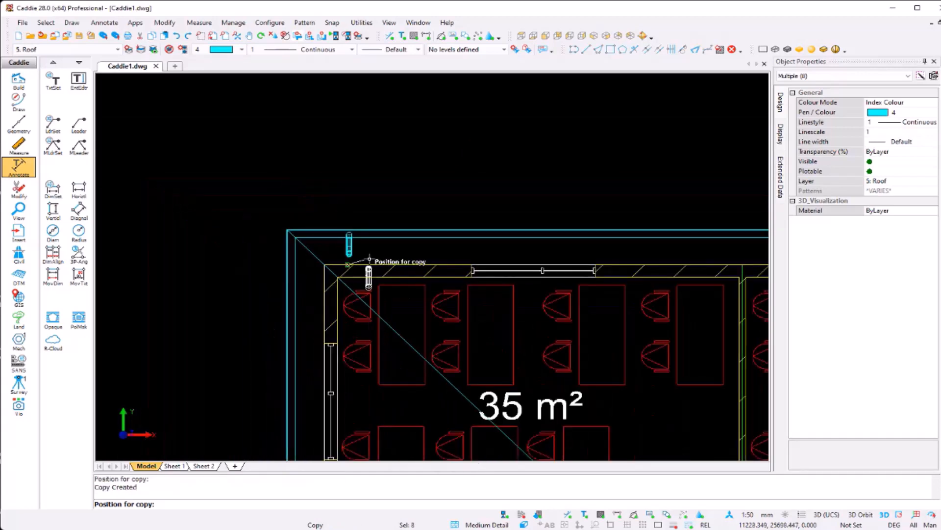
{"action": "scroll", "coordinate": [292, 188], "scroll_direction": "down", "scroll_amount": 2}
{"action": "key", "text": "Escape"}
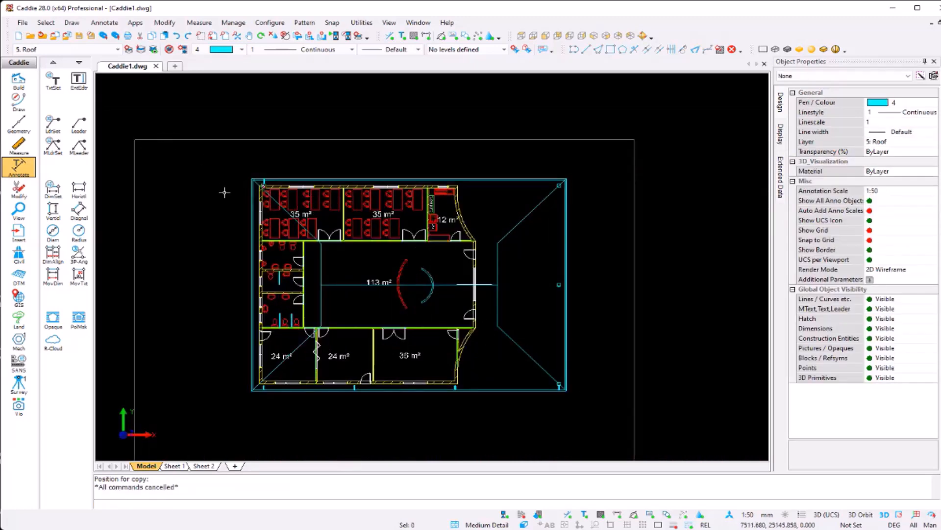
Copy the rotated downpipe to three more positions along its eaves, in line with the downpipes on the opposite side
{"action": "scroll", "coordinate": [259, 179], "scroll_direction": "up", "scroll_amount": 3}
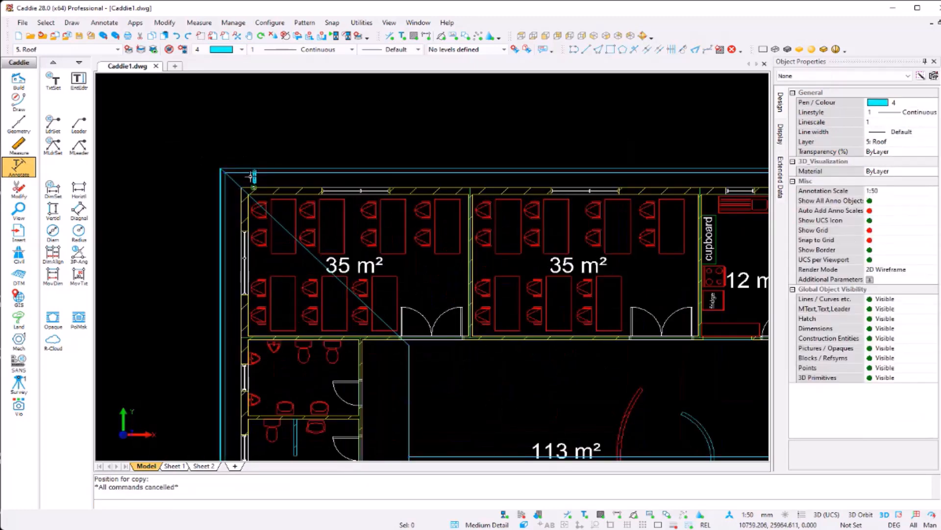
{"action": "scroll", "coordinate": [251, 174], "scroll_direction": "up", "scroll_amount": 3}
{"action": "left_click", "coordinate": [248, 132]}
{"action": "left_click", "coordinate": [289, 230]}
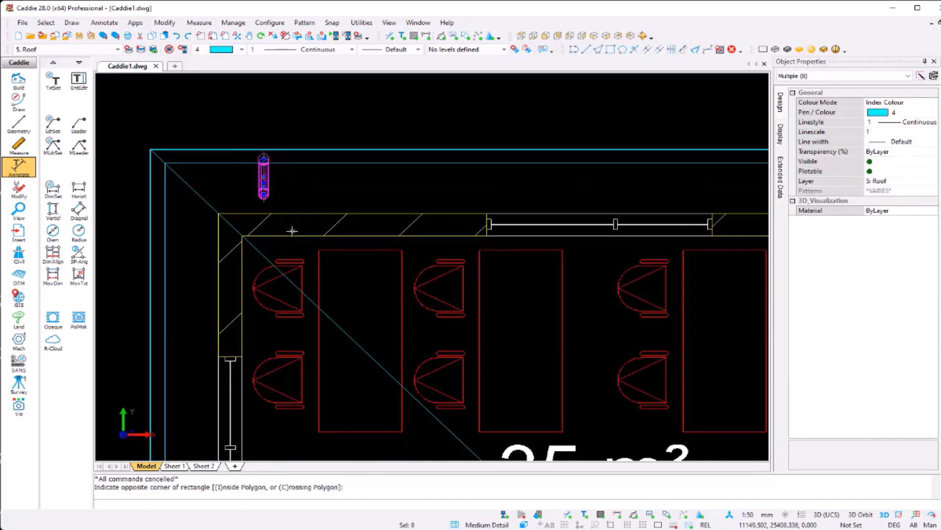
{"action": "key", "text": "c"}
{"action": "left_click", "coordinate": [267, 179]}
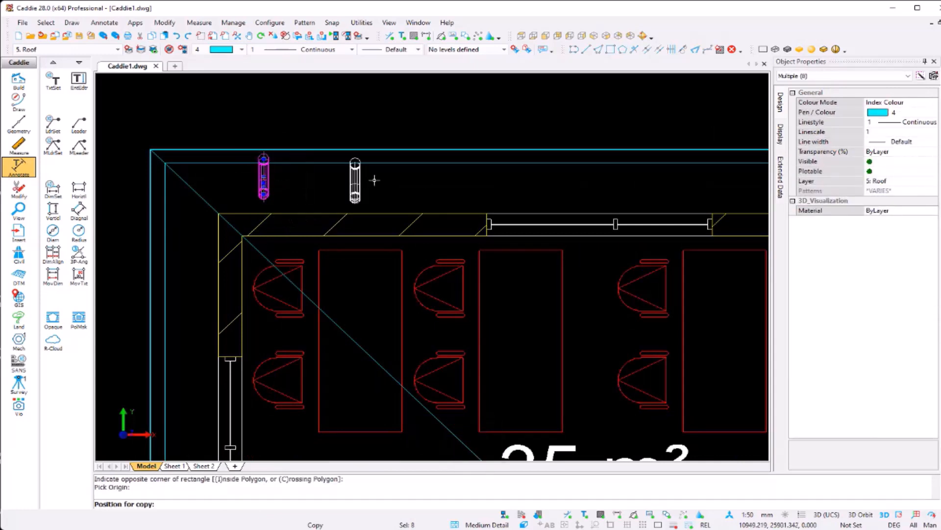
{"action": "scroll", "coordinate": [373, 177], "scroll_direction": "down", "scroll_amount": 5}
{"action": "scroll", "coordinate": [513, 185], "scroll_direction": "down", "scroll_amount": 5}
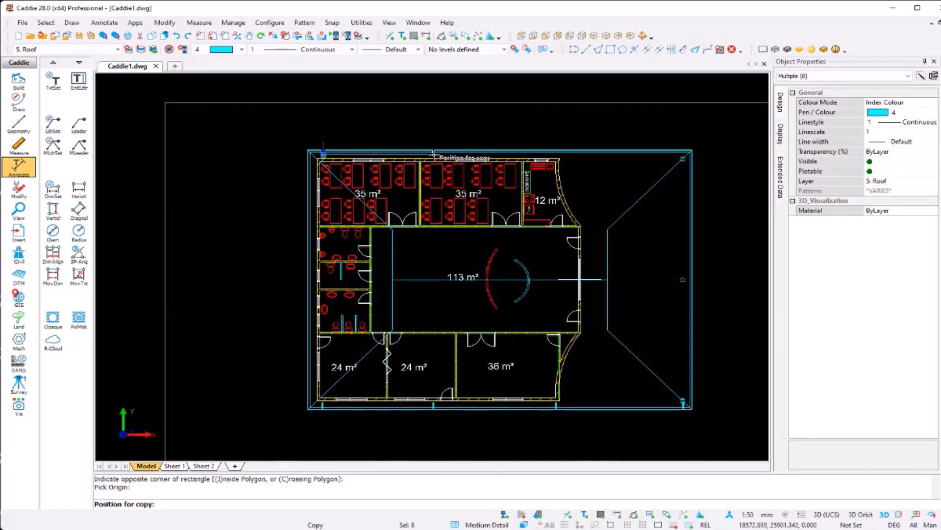
{"action": "left_click", "coordinate": [434, 155]}
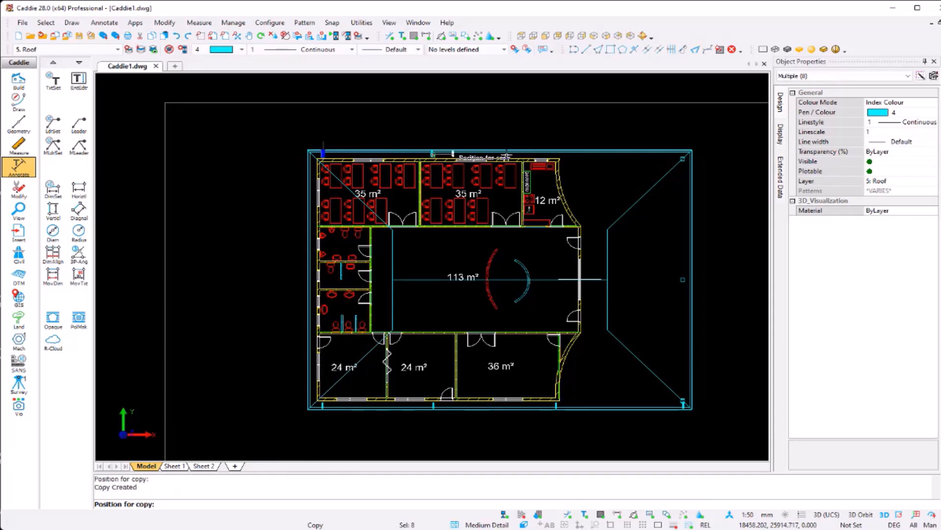
{"action": "left_click", "coordinate": [555, 156]}
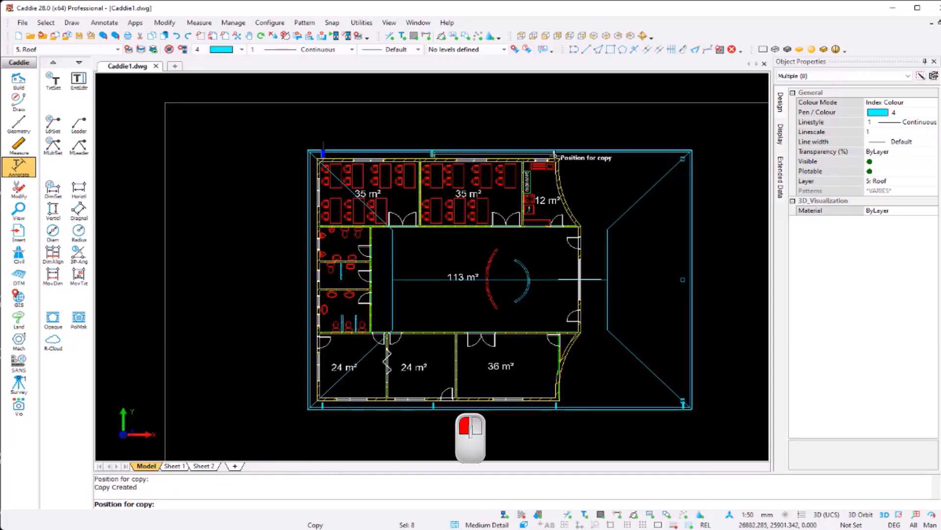
{"action": "left_click", "coordinate": [683, 153]}
{"action": "key", "text": "Escape"}
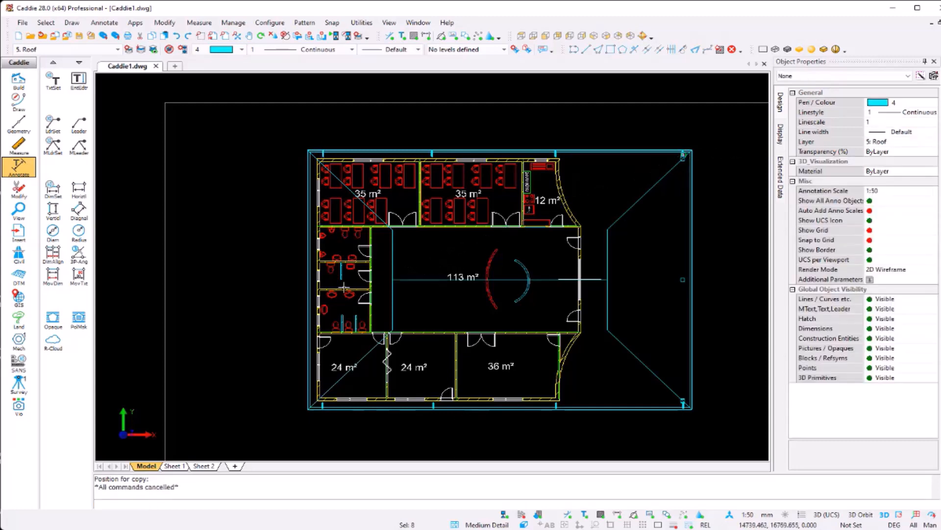
Select the corner downpipe beside the outer 24 m² room and start a copy from the wall's outer face directly behind it
{"action": "scroll", "coordinate": [321, 416], "scroll_direction": "up", "scroll_amount": 4}
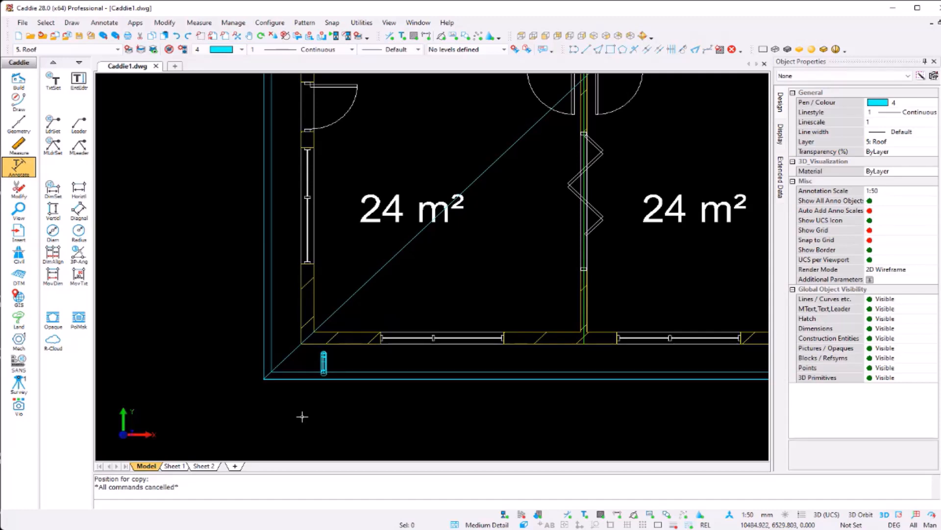
{"action": "left_click", "coordinate": [302, 415]}
{"action": "left_click", "coordinate": [342, 346]}
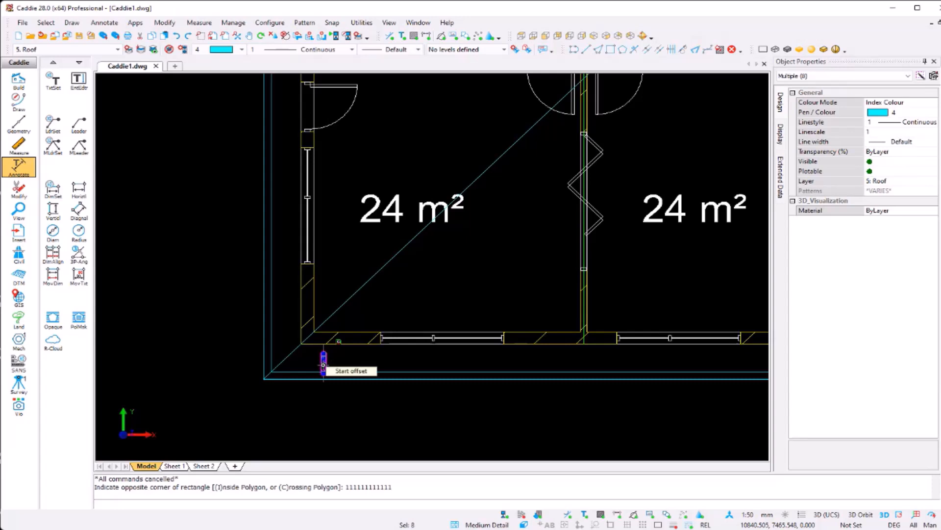
{"action": "key", "text": "c"}
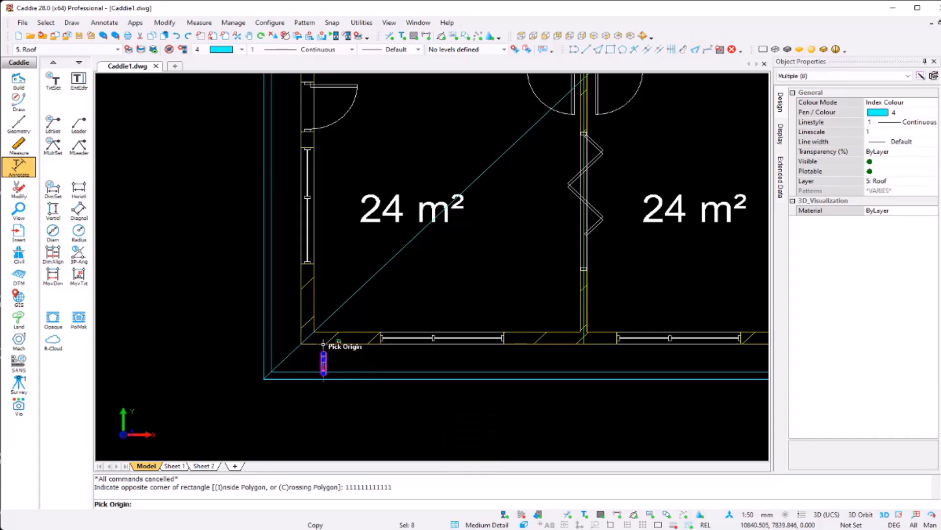
{"action": "left_click", "coordinate": [323, 343]}
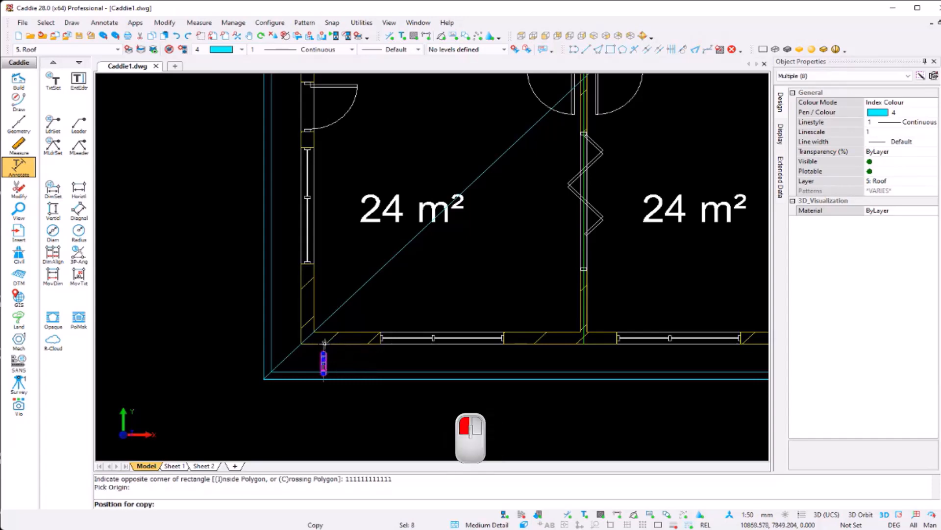
Rotate the downpipe copy 90° clockwise about the Z axis and place it against the adjoining short wall, between the corner and the window
{"action": "right_click", "coordinate": [252, 255]}
{"action": "left_click", "coordinate": [317, 320]}
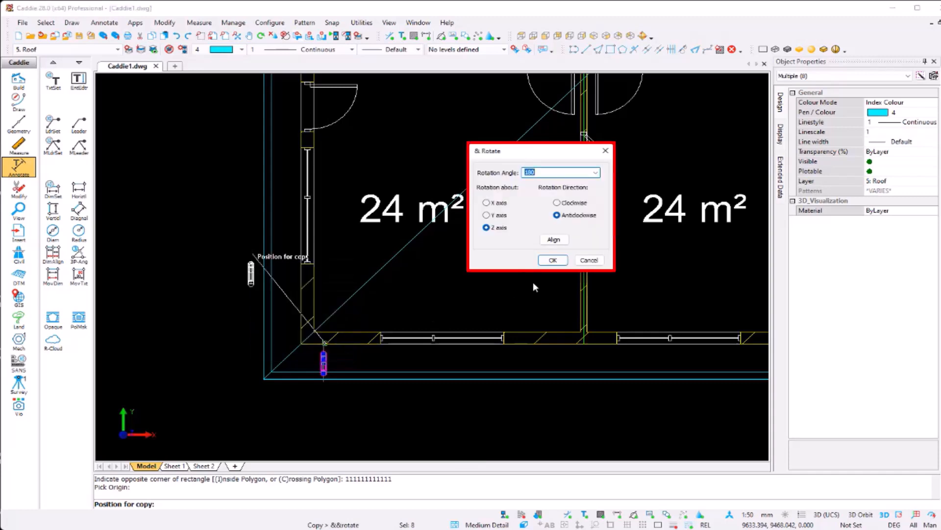
{"action": "type", "text": "90"}
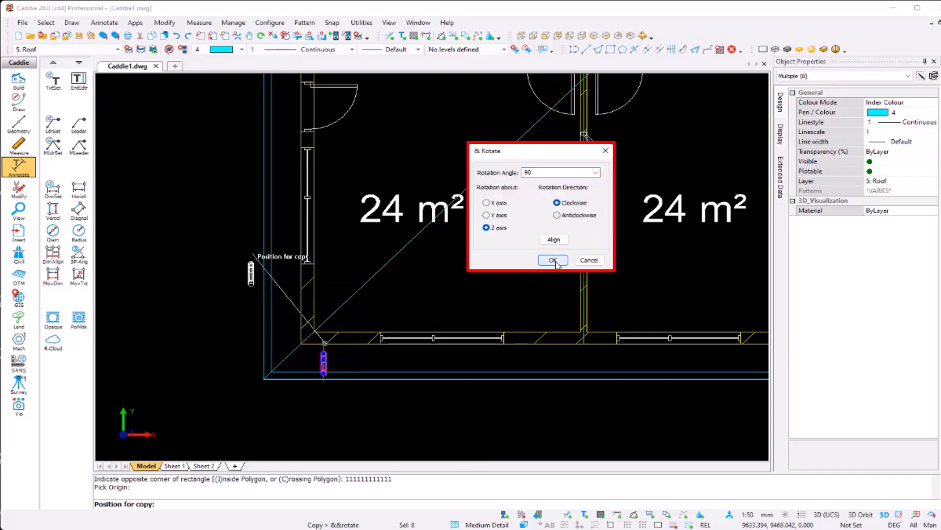
{"action": "left_click", "coordinate": [553, 260]}
{"action": "scroll", "coordinate": [294, 246], "scroll_direction": "down", "scroll_amount": 2}
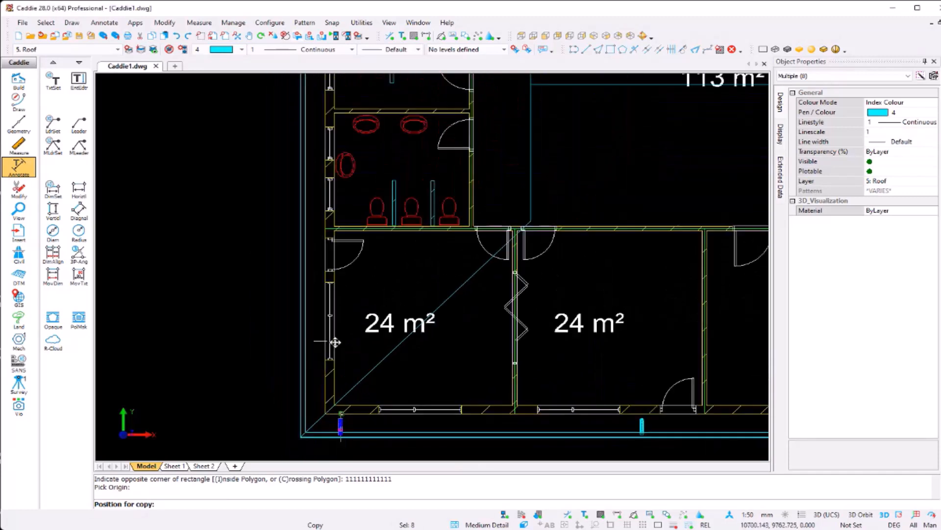
{"action": "scroll", "coordinate": [322, 379], "scroll_direction": "up", "scroll_amount": 3}
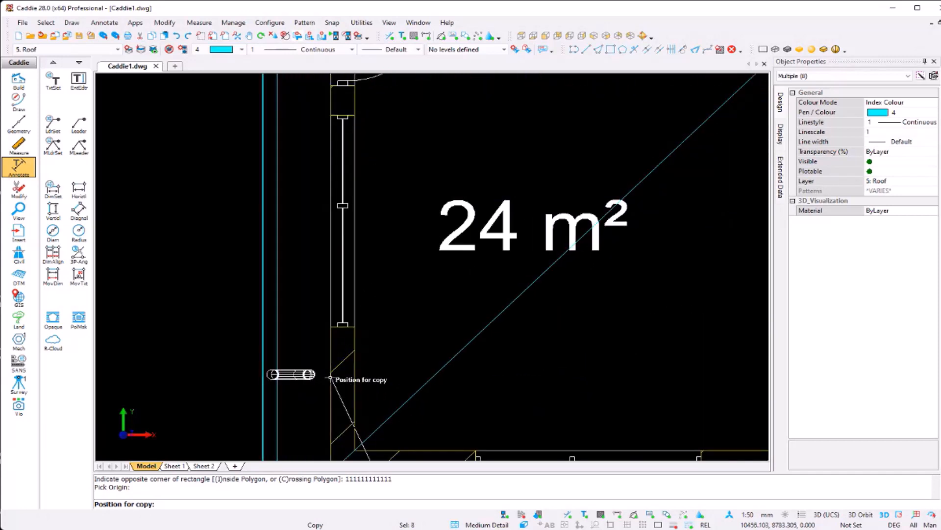
{"action": "left_click", "coordinate": [329, 406]}
{"action": "scroll", "coordinate": [319, 268], "scroll_direction": "down", "scroll_amount": 3}
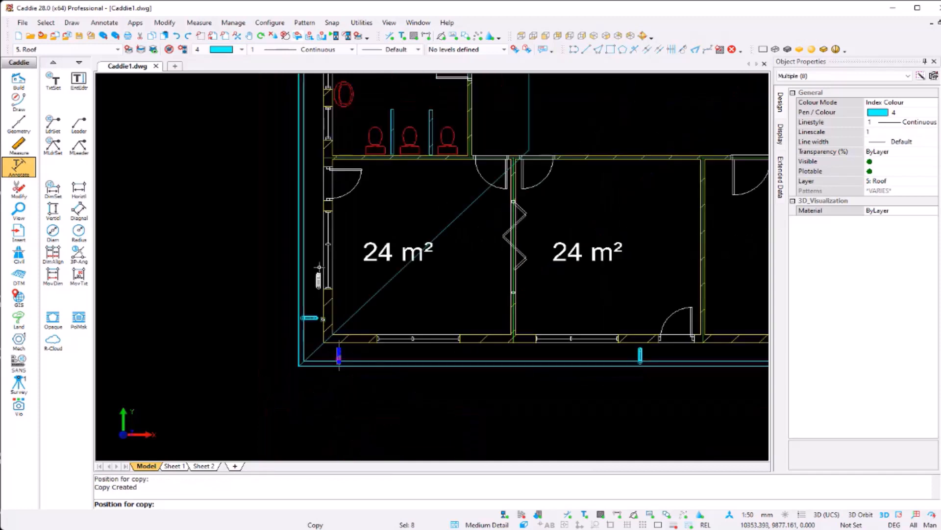
{"action": "key", "text": "Escape"}
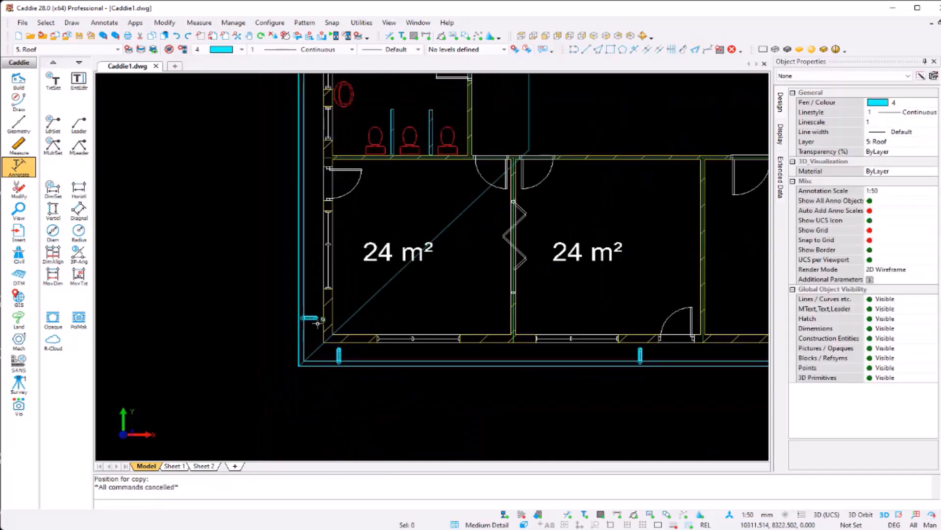
Copy the rotated downpipe to the middle of the short wall's eaves, beside the toilets
{"action": "left_click", "coordinate": [279, 297]}
{"action": "left_click", "coordinate": [335, 324]}
{"action": "key", "text": "c"}
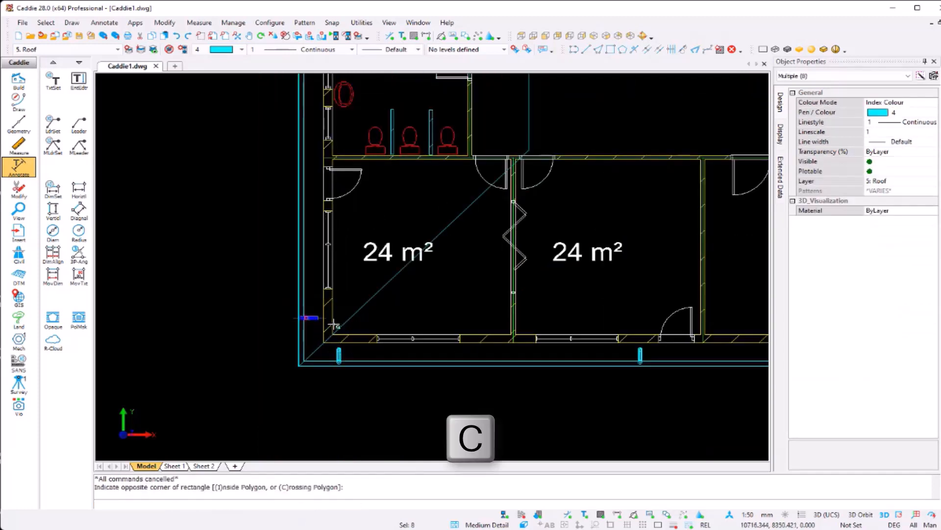
{"action": "left_click", "coordinate": [335, 324]}
{"action": "scroll", "coordinate": [299, 314], "scroll_direction": "down", "scroll_amount": 3}
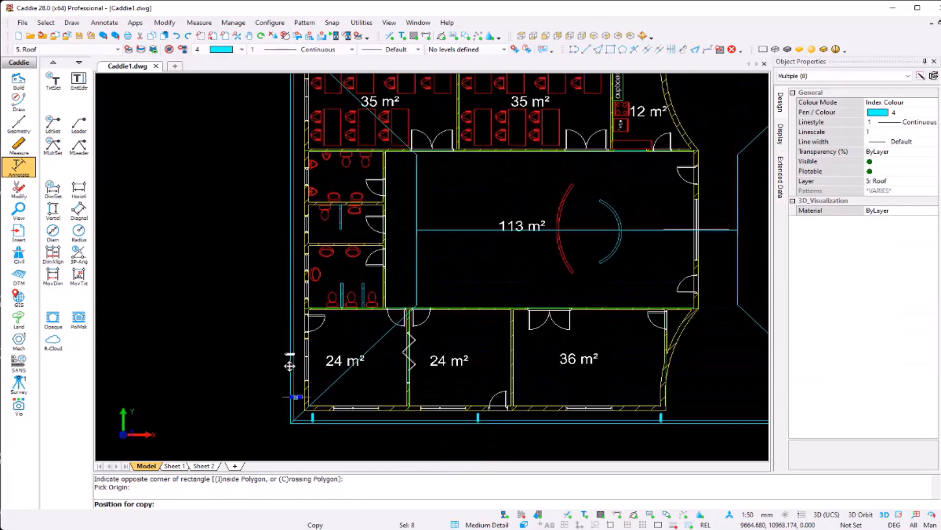
{"action": "scroll", "coordinate": [291, 363], "scroll_direction": "down", "scroll_amount": 2}
{"action": "scroll", "coordinate": [295, 344], "scroll_direction": "up", "scroll_amount": 3}
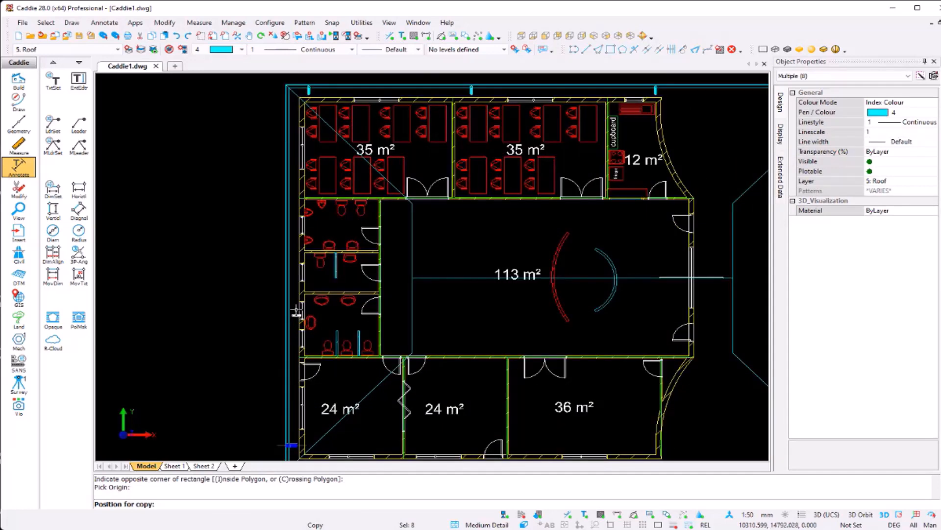
{"action": "left_click", "coordinate": [291, 290]}
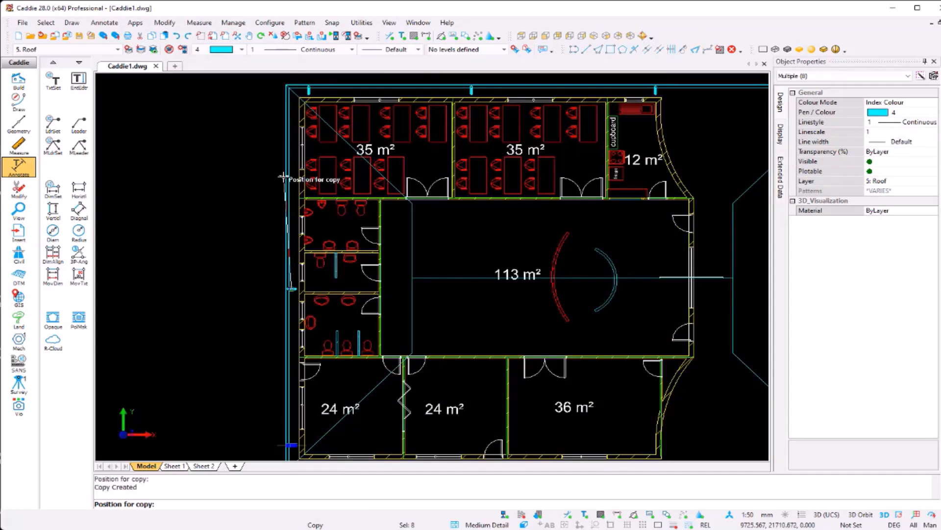
Place another downpipe copy at the far end of the short wall's eaves, and check the downpipes in a rendered 3D view
{"action": "scroll", "coordinate": [294, 196], "scroll_direction": "up", "scroll_amount": 3}
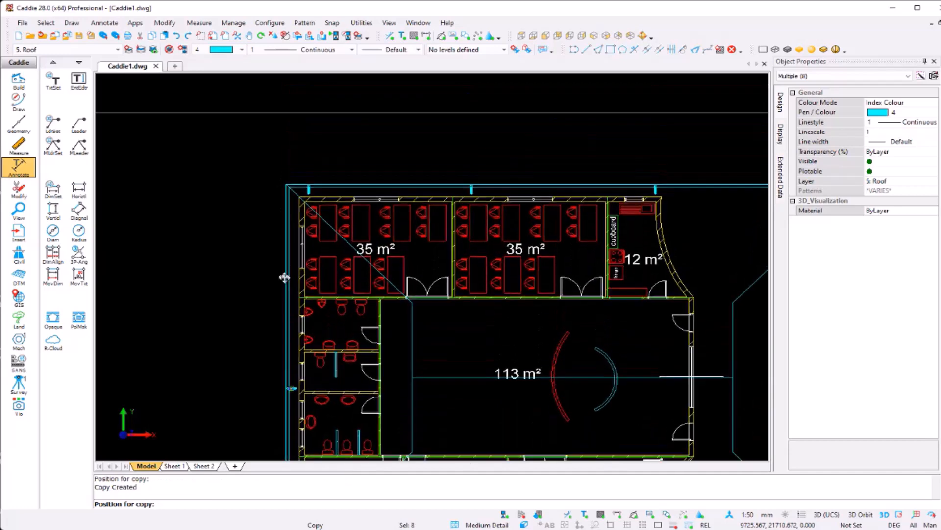
{"action": "left_click", "coordinate": [292, 209]}
{"action": "key", "text": "Escape"}
{"action": "scroll", "coordinate": [376, 241], "scroll_direction": "down", "scroll_amount": 5}
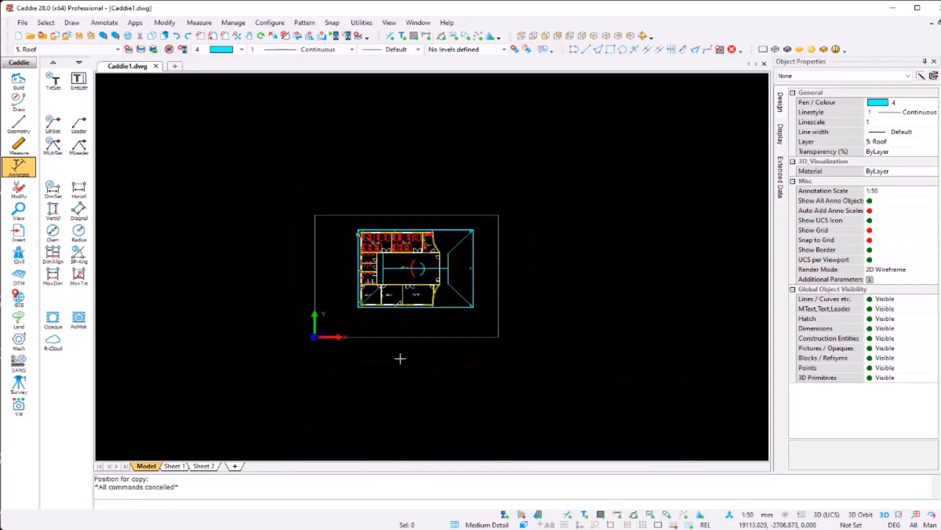
{"action": "middle_click_drag", "start_coordinate": [414, 318], "coordinate": [405, 292], "text": "shift"}
{"action": "key", "text": "ctrl+4"}
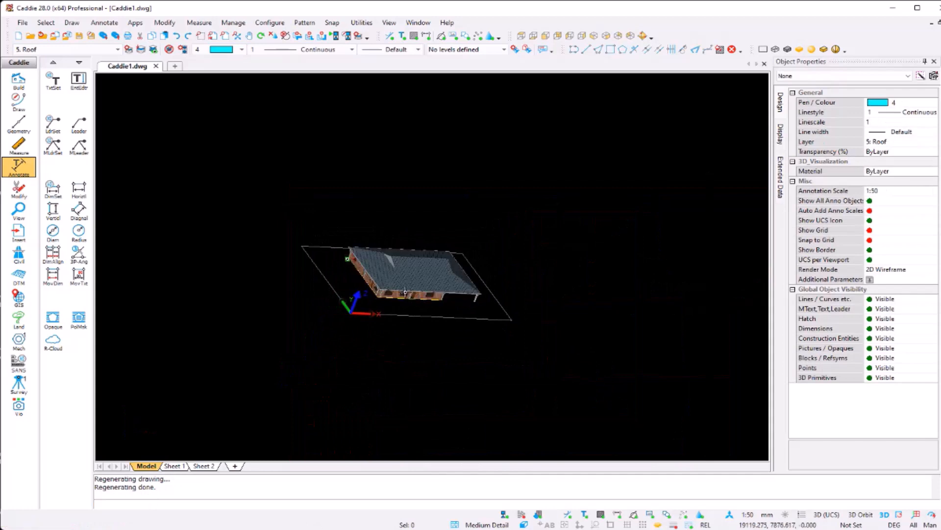
{"action": "scroll", "coordinate": [405, 292], "scroll_direction": "up", "scroll_amount": 5}
{"action": "mouse_move", "coordinate": [552, 308]}
{"action": "middle_mouse_down", "text": "shift"}
{"action": "mouse_move", "coordinate": [548, 274]}
{"action": "mouse_move", "coordinate": [296, 378]}
{"action": "mouse_move", "coordinate": [336, 376]}
{"action": "mouse_move", "coordinate": [355, 359]}
{"action": "mouse_move", "coordinate": [288, 373]}
{"action": "mouse_move", "coordinate": [410, 372]}
{"action": "middle_mouse_up", "text": "shift"}
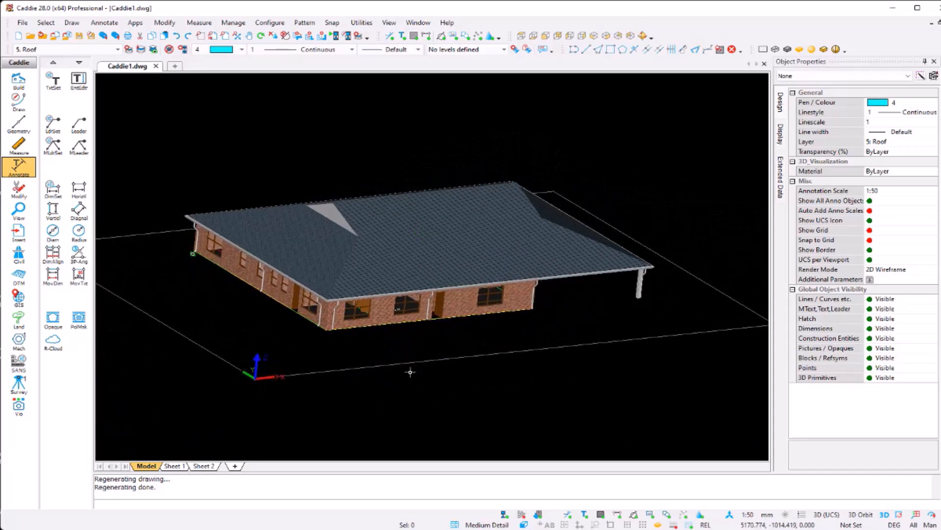
In the top plan view, start a vertical Quick Section and draw its straight profile line outside the long wall of the 24 m² and 36 m² rooms
{"action": "key", "text": "t"}
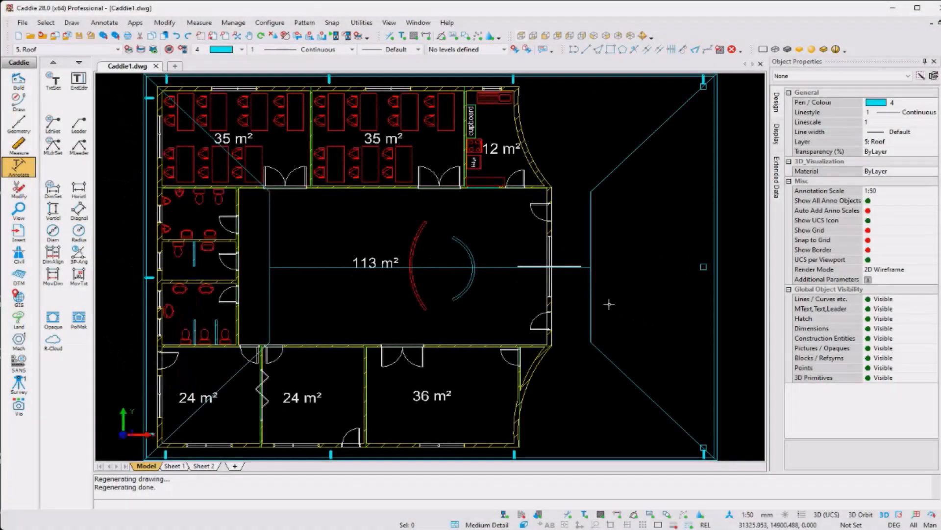
{"action": "scroll", "coordinate": [607, 304], "scroll_direction": "down", "scroll_amount": 3}
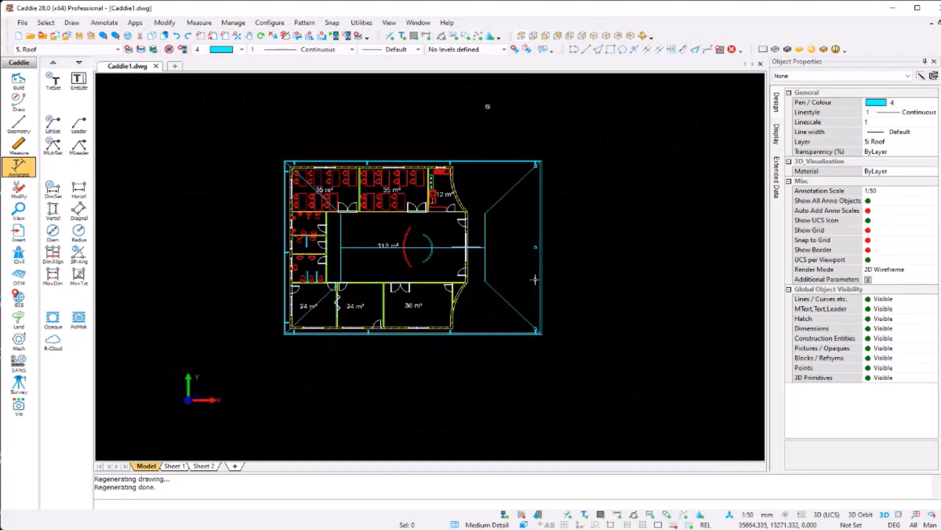
{"action": "left_click", "coordinate": [15, 80]}
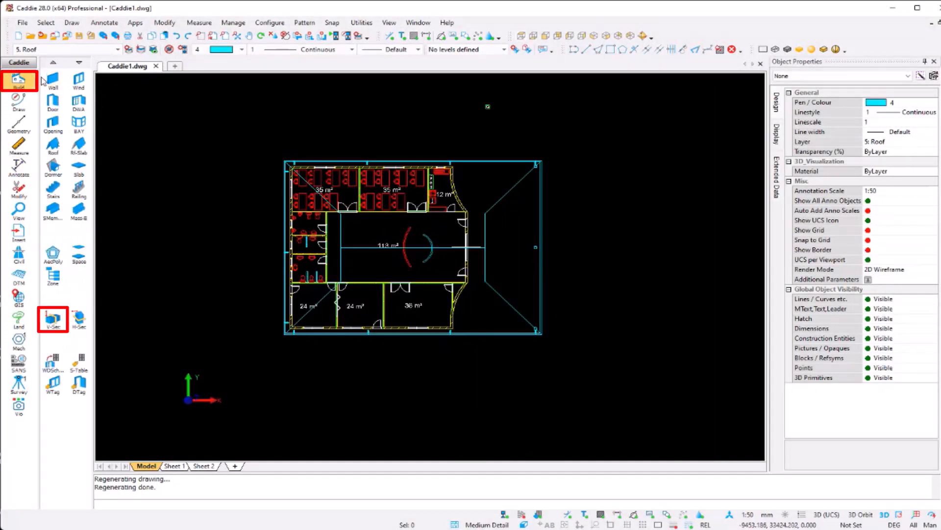
{"action": "left_click", "coordinate": [53, 319]}
{"action": "left_click", "coordinate": [113, 343]}
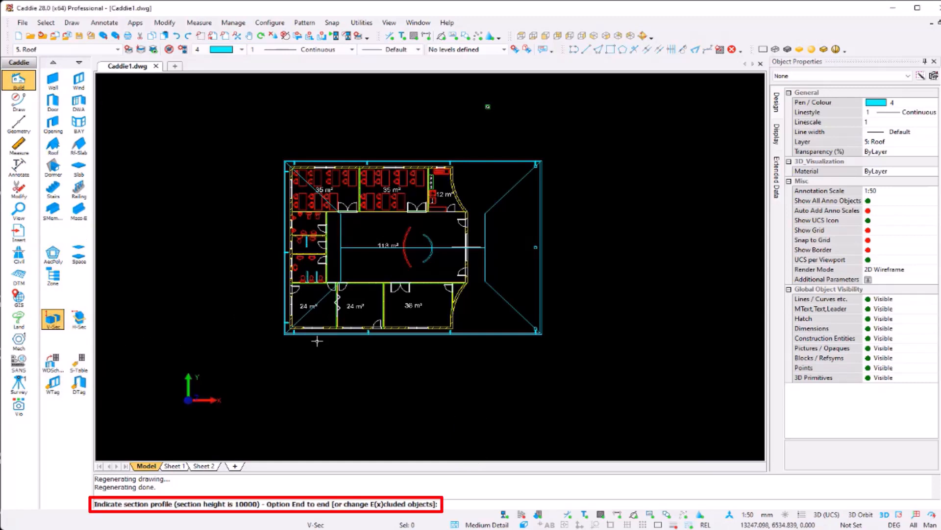
{"action": "left_click", "coordinate": [263, 347]}
{"action": "key", "text": "Tab"}
{"action": "left_click", "coordinate": [567, 362]}
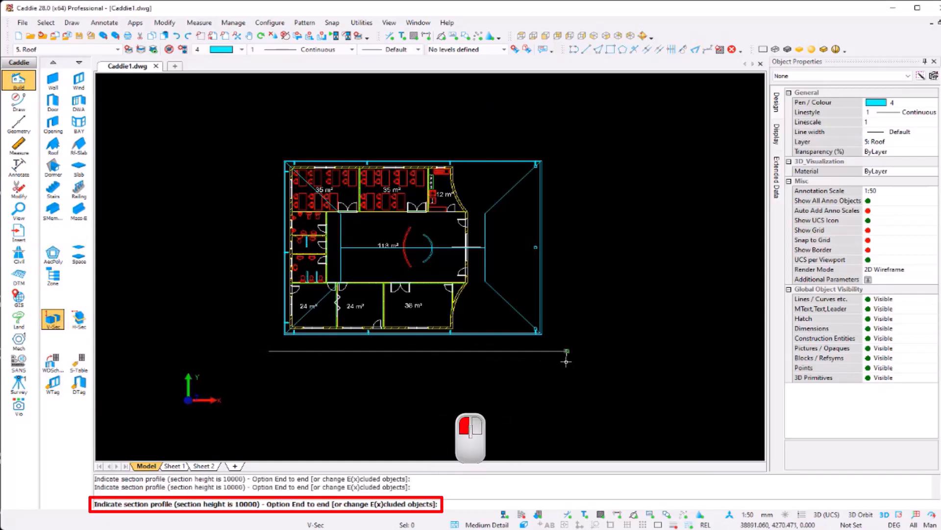
Extend the section across the whole building and place the resulting long-side elevation in the empty area beside and above the plan
{"action": "left_click", "coordinate": [567, 285]}
{"action": "left_click", "coordinate": [420, 321]}
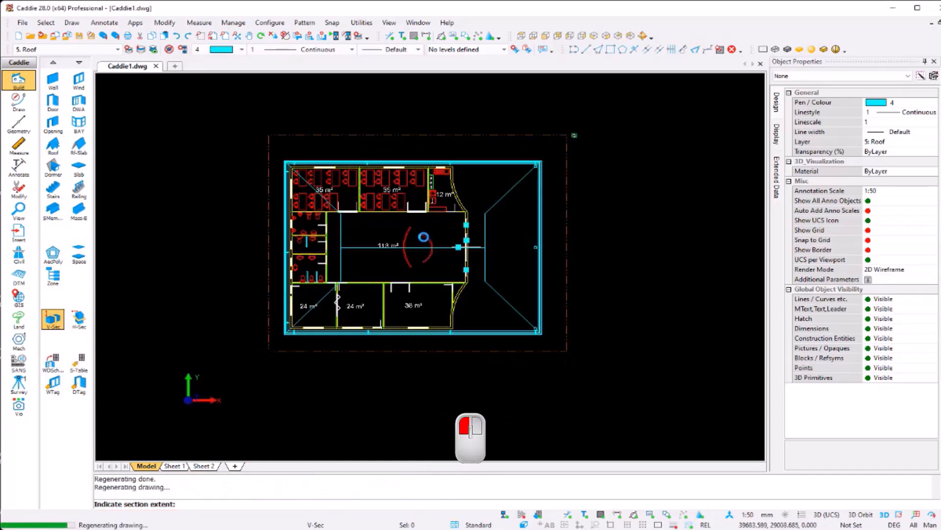
{"action": "scroll", "coordinate": [289, 226], "scroll_direction": "down", "scroll_amount": 3}
{"action": "middle_click_drag", "start_coordinate": [288, 225], "coordinate": [414, 268]}
{"action": "left_click", "coordinate": [190, 193]}
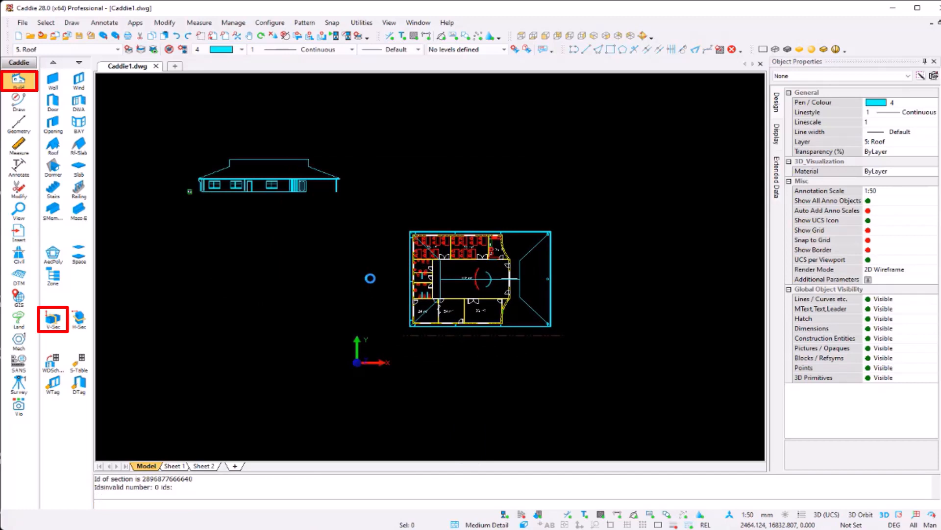
Create a Quick Section looking at the short wall by the toilets, spanning the whole building, and place it beside the first elevation
{"action": "left_click", "coordinate": [55, 323]}
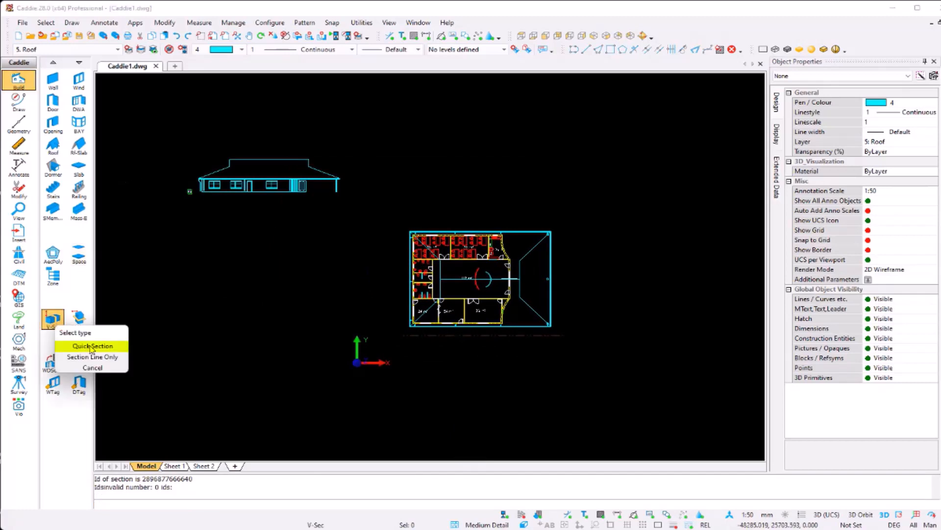
{"action": "left_click", "coordinate": [91, 348]}
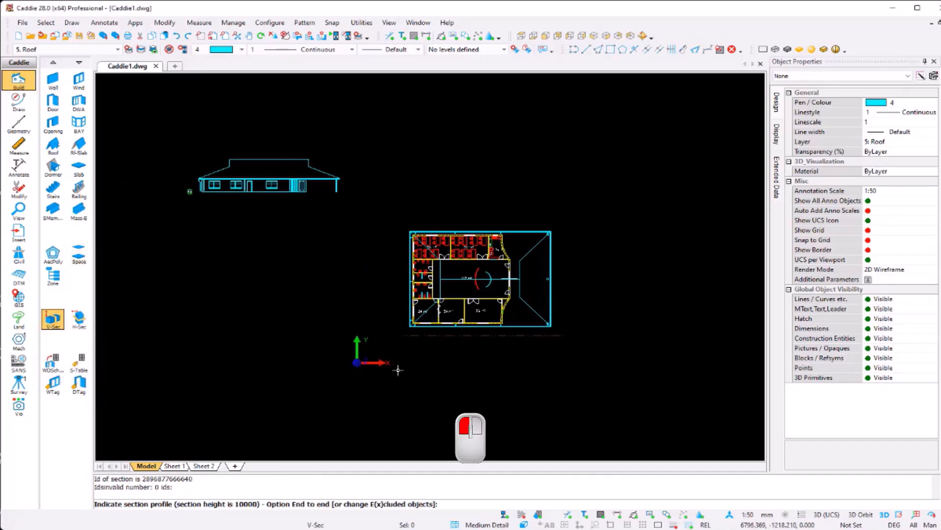
{"action": "left_click", "coordinate": [401, 332]}
{"action": "key", "text": "Tab"}
{"action": "left_click", "coordinate": [402, 223]}
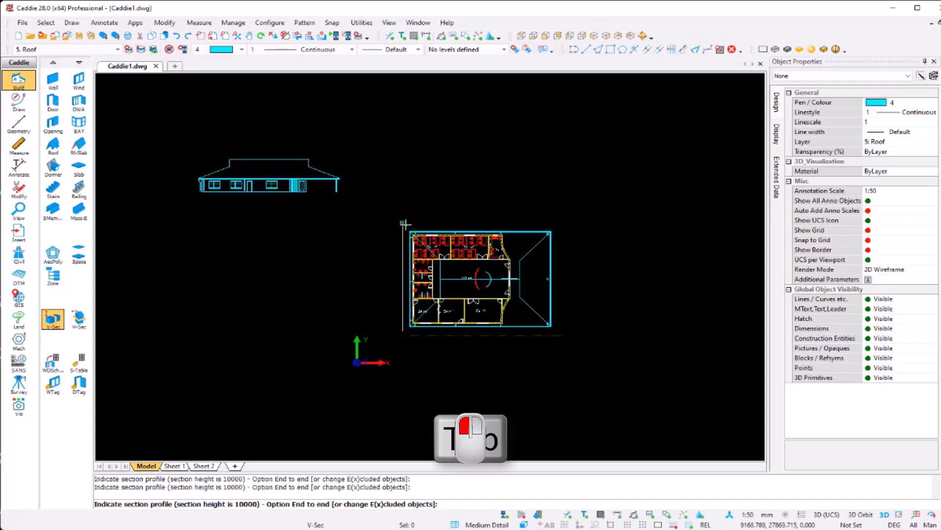
{"action": "key", "text": "Escape"}
{"action": "left_click", "coordinate": [566, 239]}
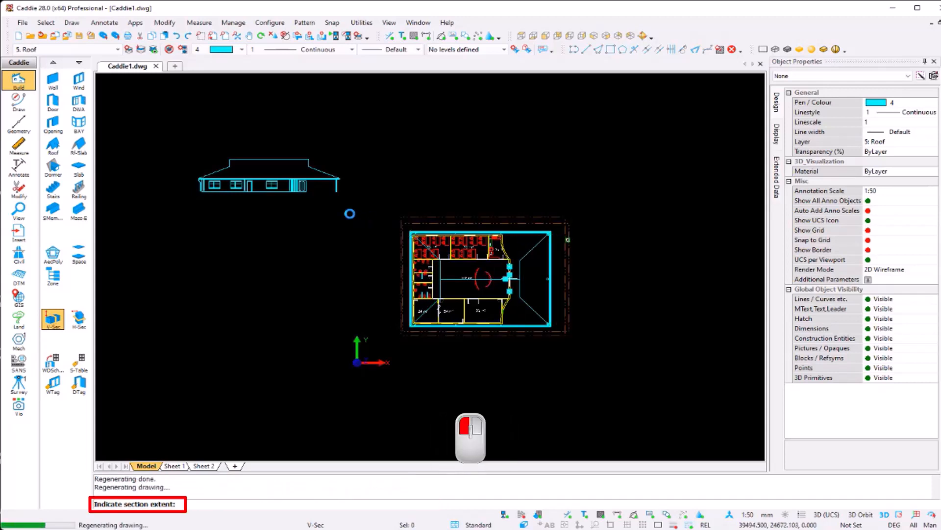
{"action": "middle_click_drag", "start_coordinate": [180, 204], "coordinate": [231, 211]}
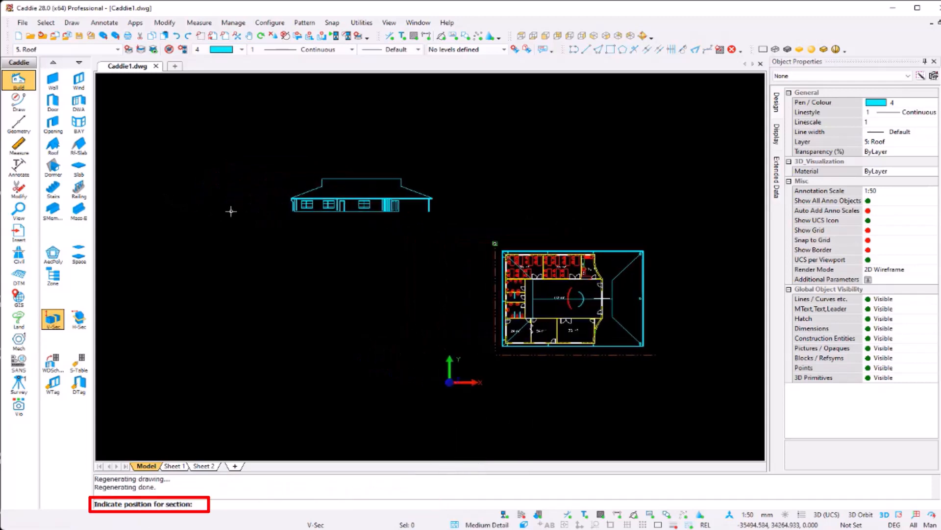
{"action": "left_click", "coordinate": [171, 214]}
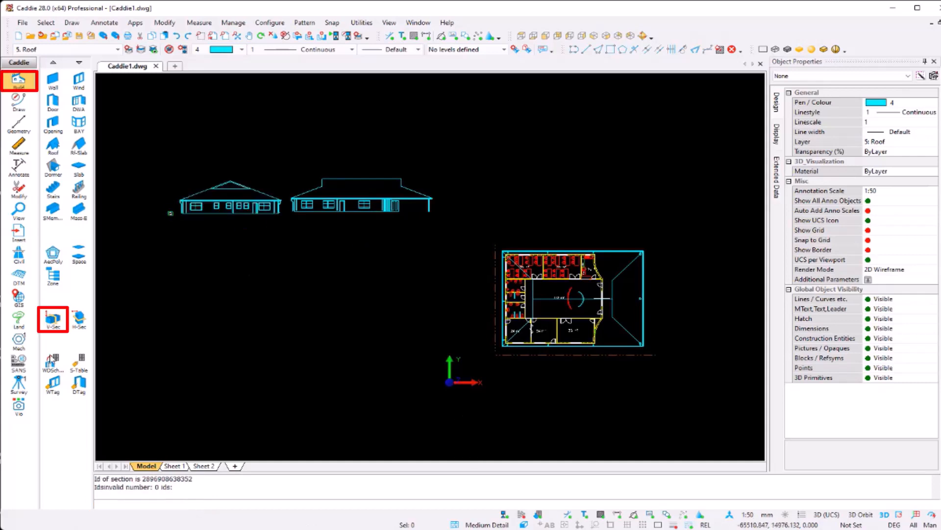
Create a Quick Section outside the long wall of the 35 m² rooms, extending across the whole building, and place it below the existing elevations
{"action": "left_click", "coordinate": [52, 321]}
{"action": "left_click", "coordinate": [106, 352]}
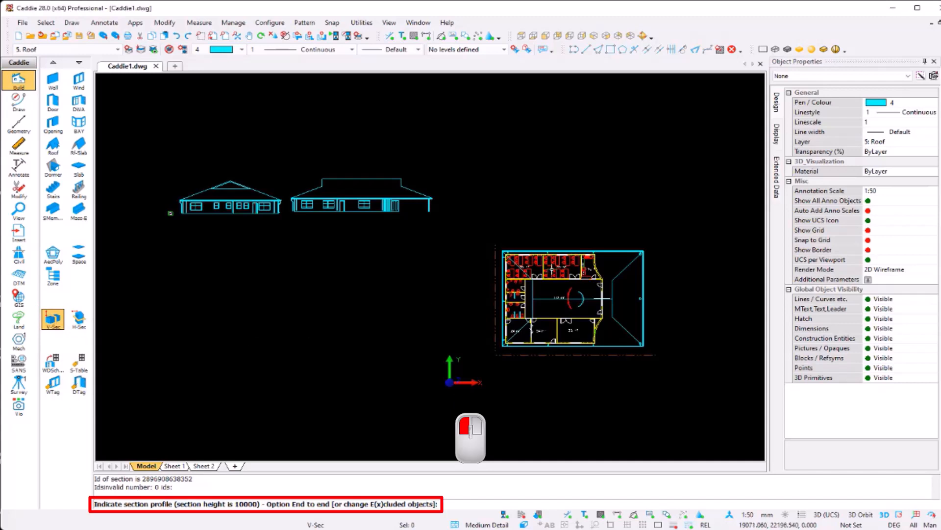
{"action": "left_click", "coordinate": [494, 245]}
{"action": "key", "text": "Tab"}
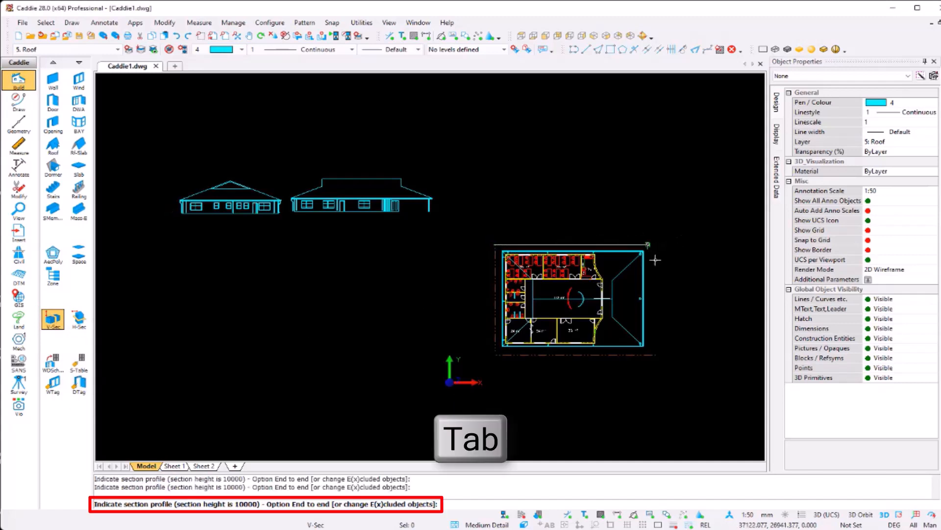
{"action": "left_click", "coordinate": [657, 261]}
{"action": "left_click", "coordinate": [655, 355]}
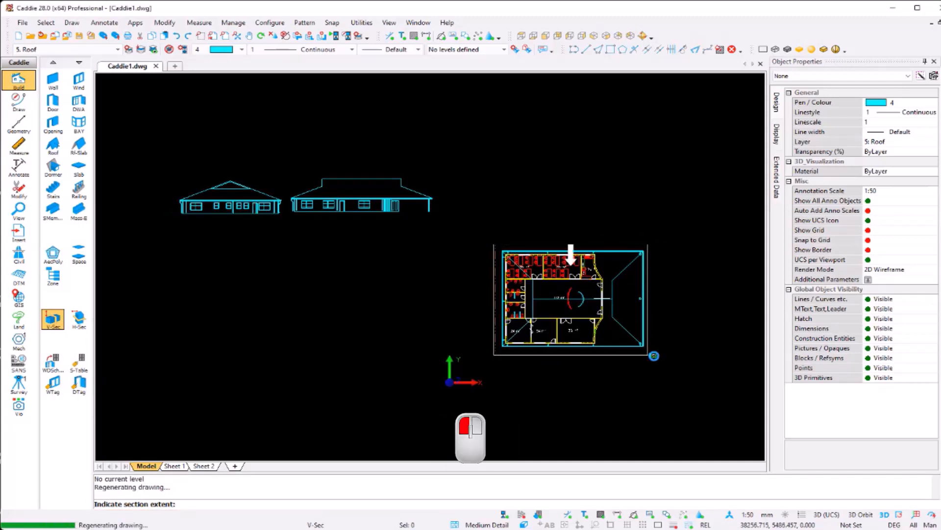
{"action": "left_click", "coordinate": [294, 273]}
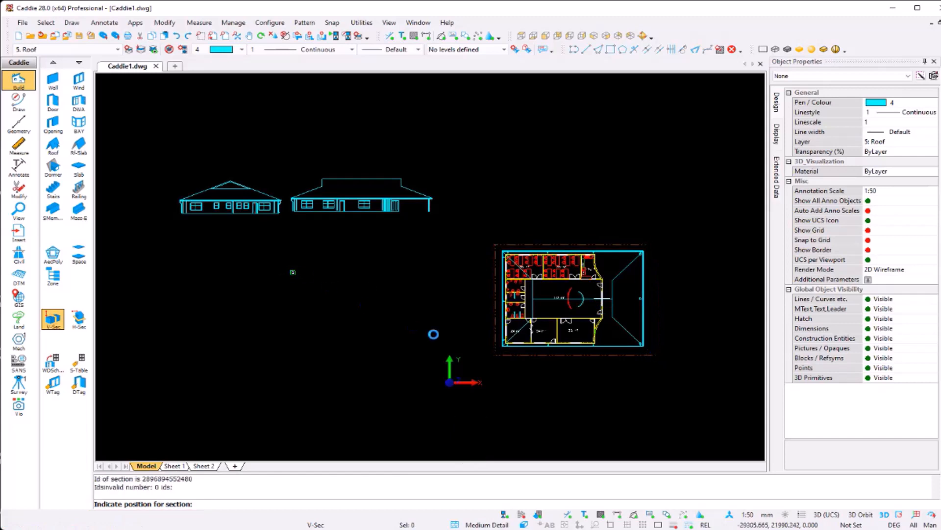
Create a Quick Section outside the short canopy end opposite the toilets, spanning the whole building, and place it below the toilet-side elevation
{"action": "left_click", "coordinate": [54, 324]}
{"action": "left_click", "coordinate": [96, 343]}
{"action": "left_click", "coordinate": [648, 253]}
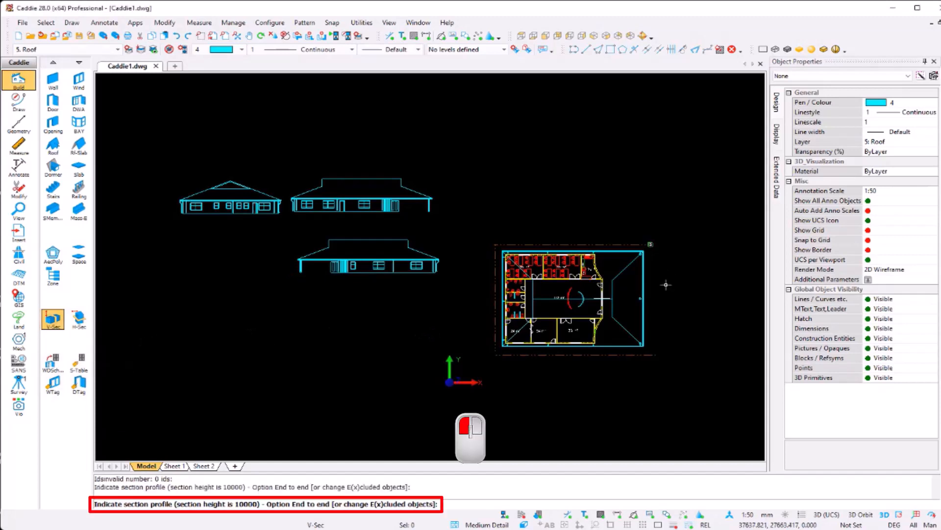
{"action": "key", "text": "Tab"}
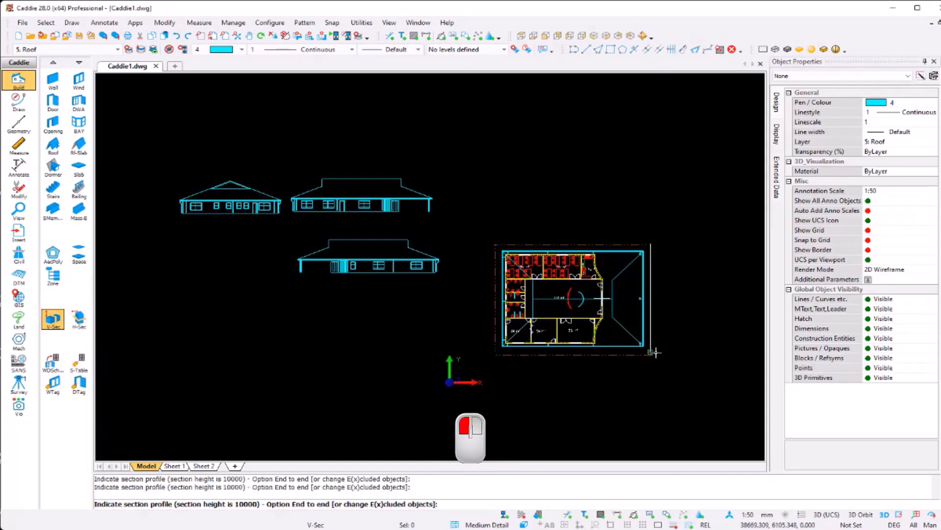
{"action": "left_click", "coordinate": [656, 352]}
{"action": "left_click", "coordinate": [497, 354]}
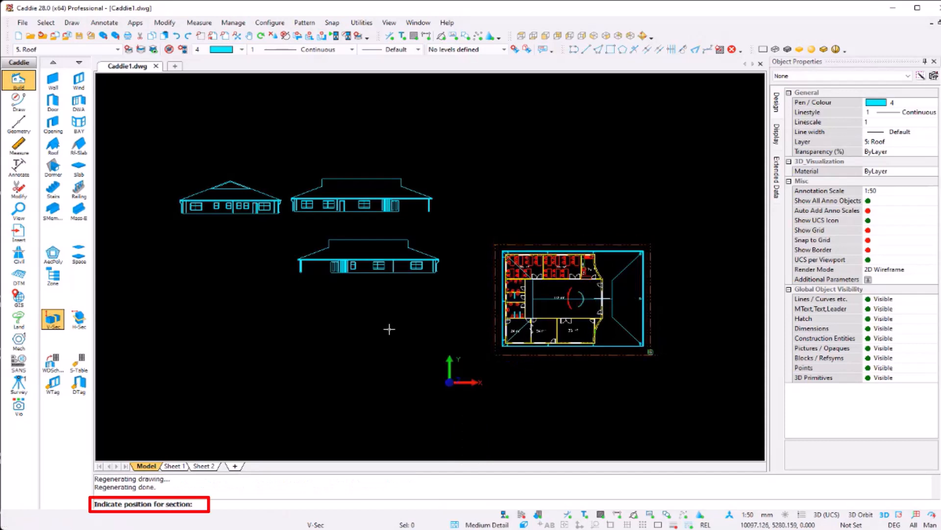
{"action": "left_click", "coordinate": [177, 274]}
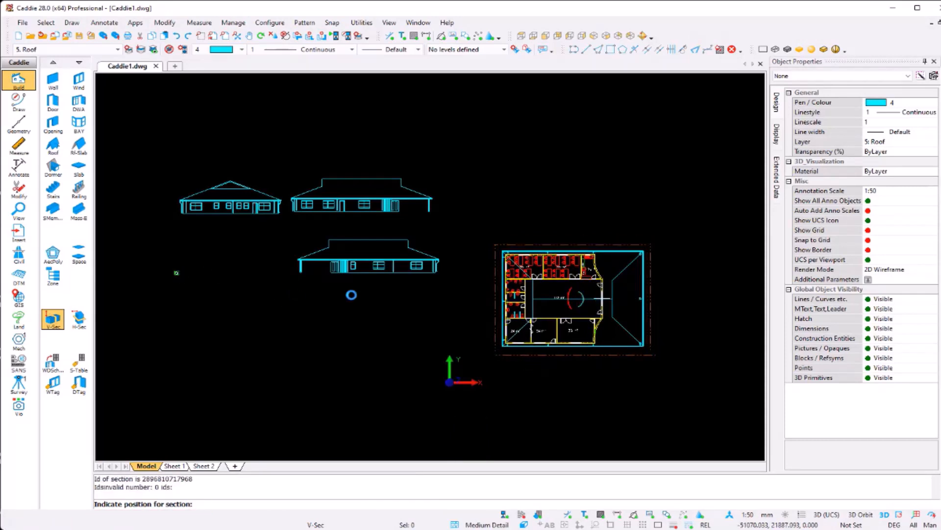
{"action": "left_click", "coordinate": [177, 273]}
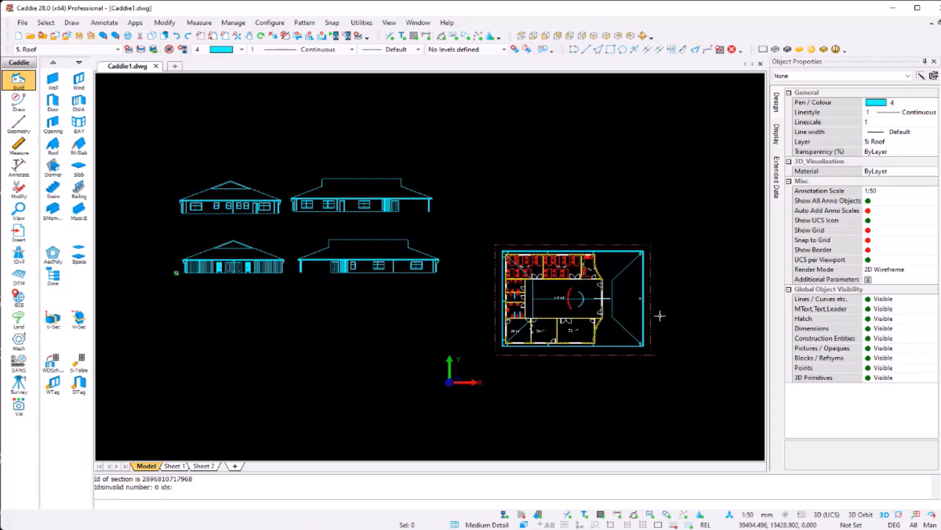
Show the Catalogue and insert the Audi tt back block on the upper long-side elevation's ground line, under the canopy beside the door
{"action": "scroll", "coordinate": [637, 310], "scroll_direction": "up", "scroll_amount": 3}
{"action": "scroll", "coordinate": [627, 265], "scroll_direction": "down", "scroll_amount": 4}
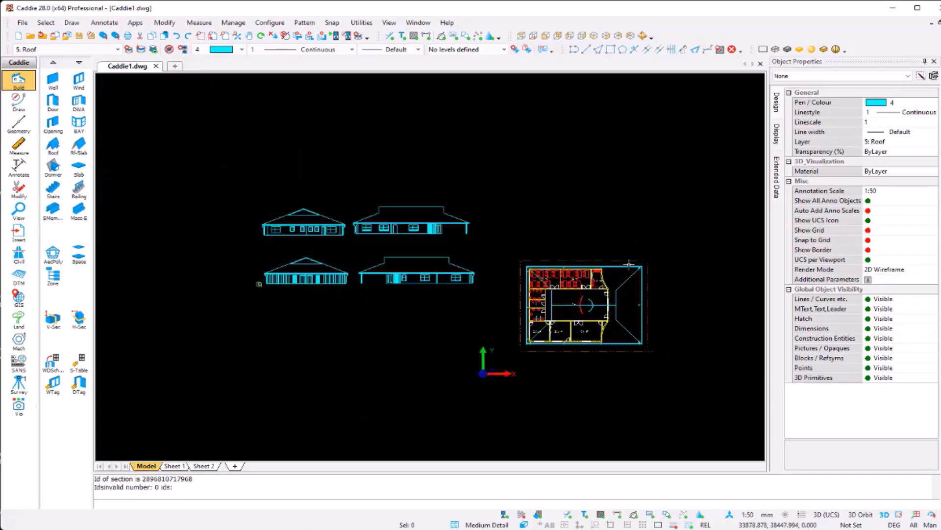
{"action": "scroll", "coordinate": [413, 251], "scroll_direction": "up", "scroll_amount": 2}
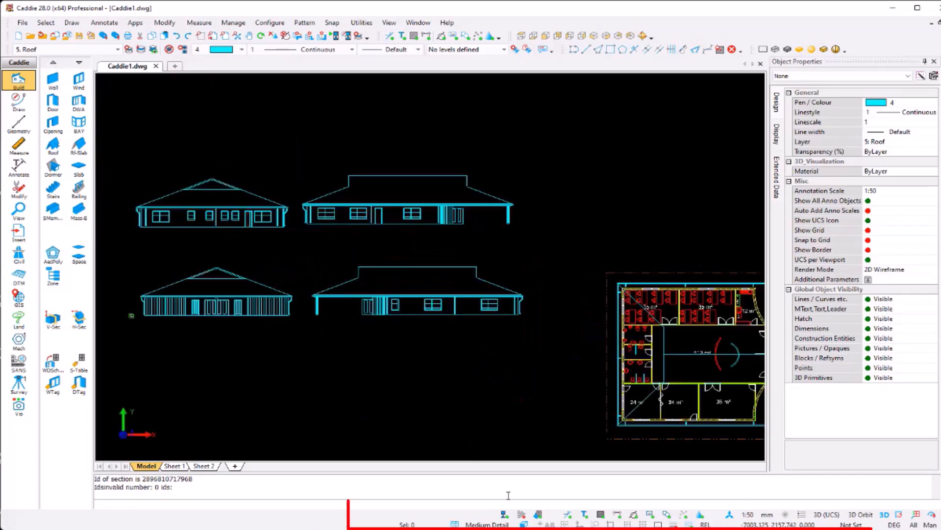
{"action": "left_click", "coordinate": [522, 516]}
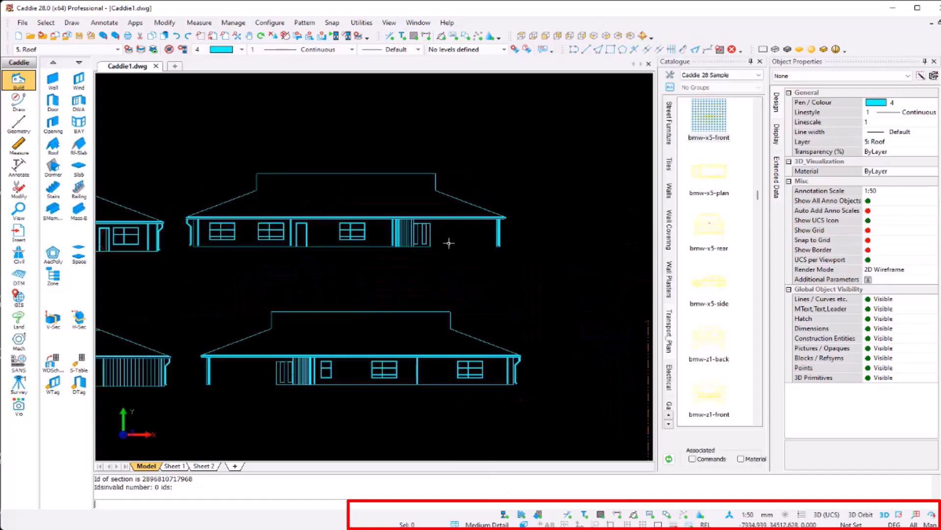
{"action": "scroll", "coordinate": [688, 237], "scroll_direction": "up", "scroll_amount": 10}
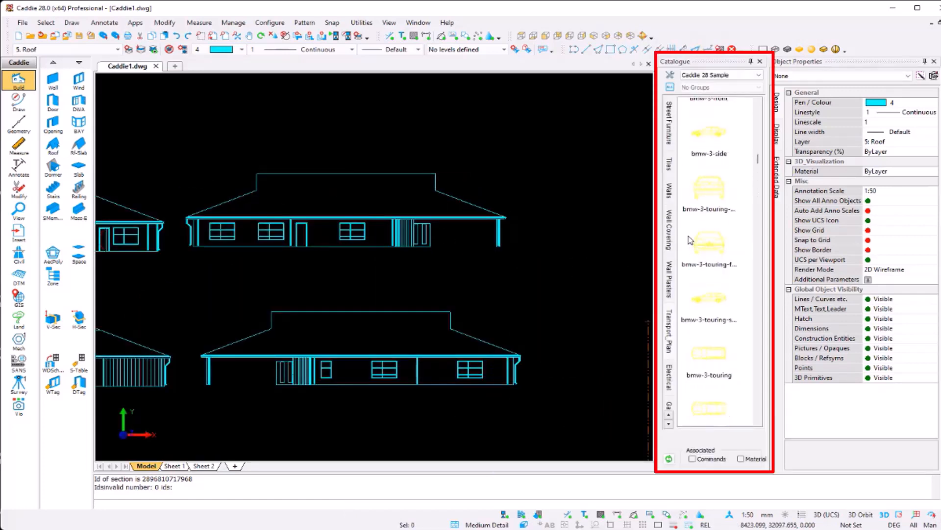
{"action": "scroll", "coordinate": [691, 240], "scroll_direction": "up", "scroll_amount": 5}
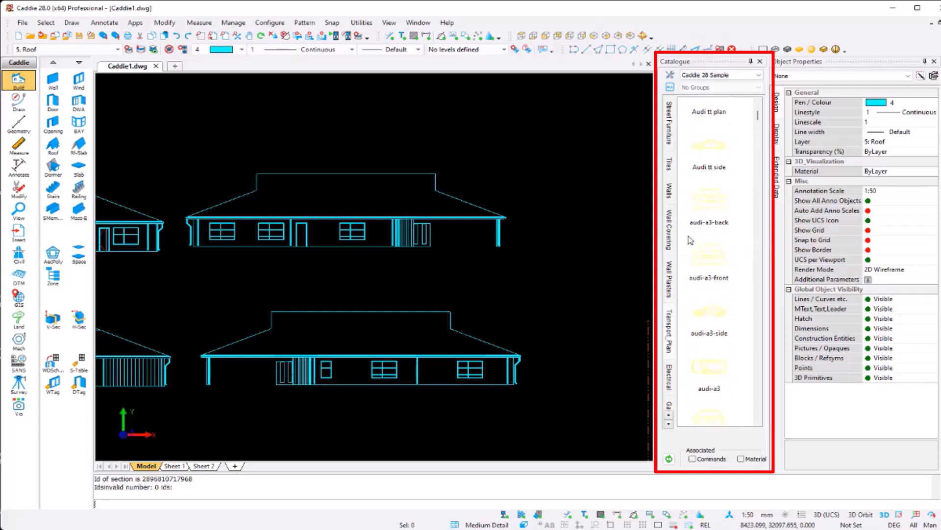
{"action": "scroll", "coordinate": [690, 240], "scroll_direction": "up", "scroll_amount": 3}
{"action": "left_click", "coordinate": [715, 129]}
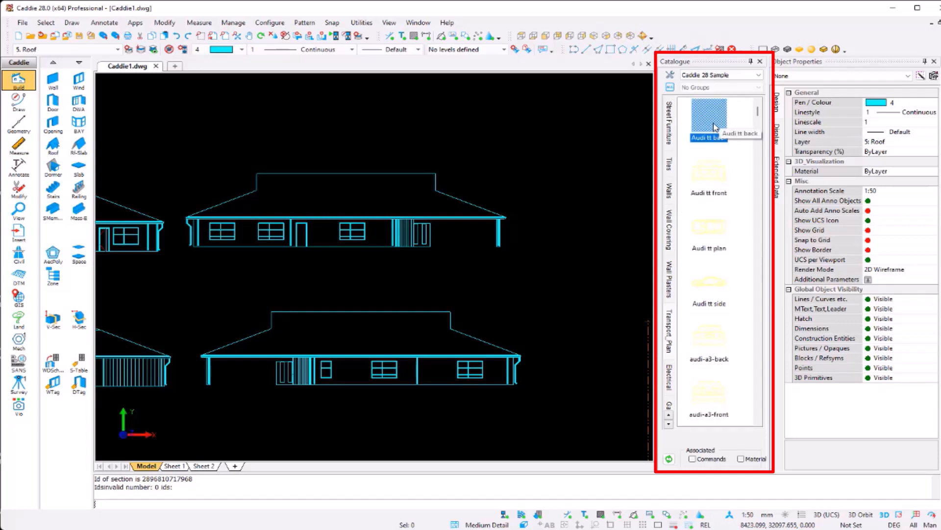
{"action": "left_click_drag", "start_coordinate": [713, 124], "coordinate": [461, 258]}
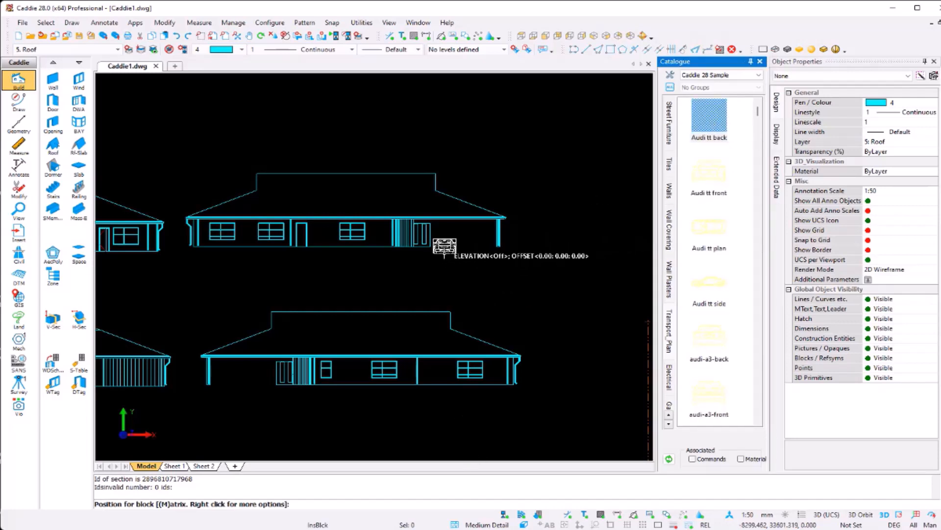
{"action": "scroll", "coordinate": [443, 247], "scroll_direction": "up", "scroll_amount": 3}
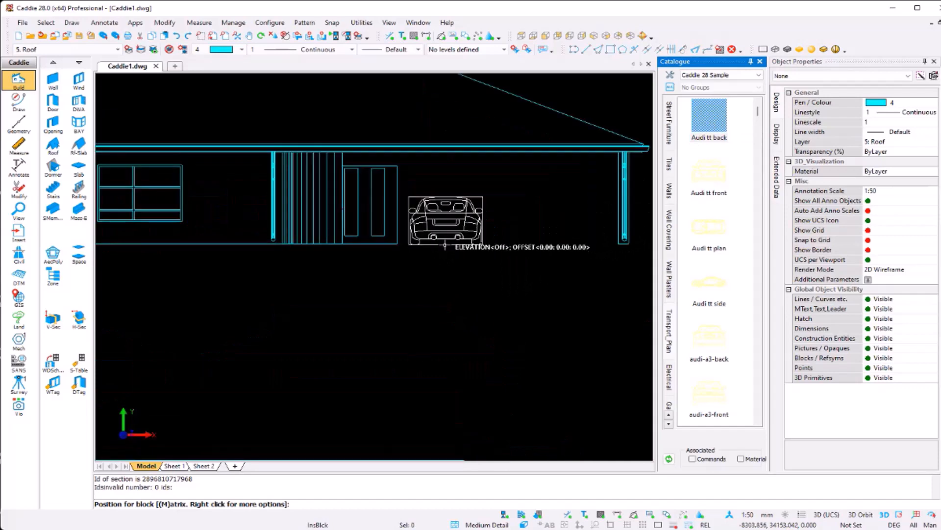
{"action": "left_click", "coordinate": [445, 244]}
{"action": "scroll", "coordinate": [527, 279], "scroll_direction": "down", "scroll_amount": 5}
{"action": "key", "text": "Escape"}
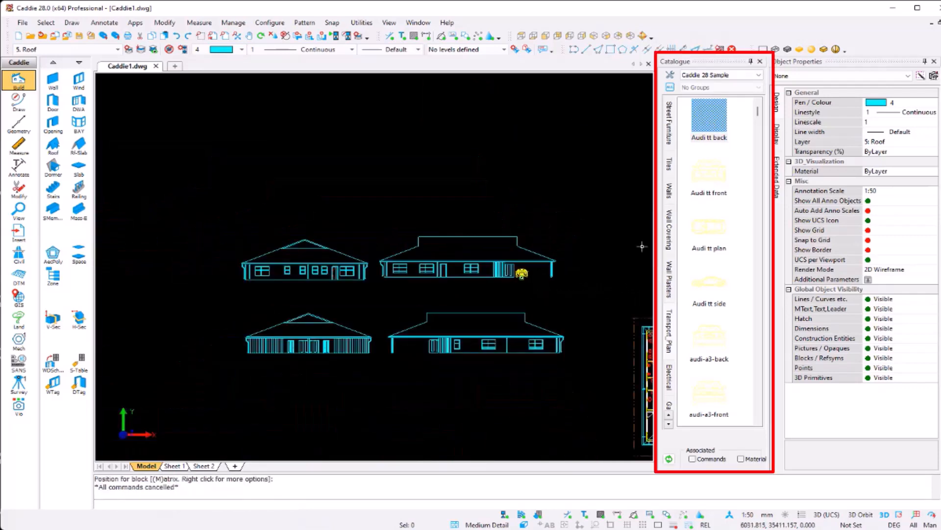
Insert the Audi tt front block on the lower long-side elevation's ground line, under the canopy beside the door
{"action": "left_click", "coordinate": [726, 193]}
{"action": "left_click_drag", "start_coordinate": [729, 193], "coordinate": [427, 351]}
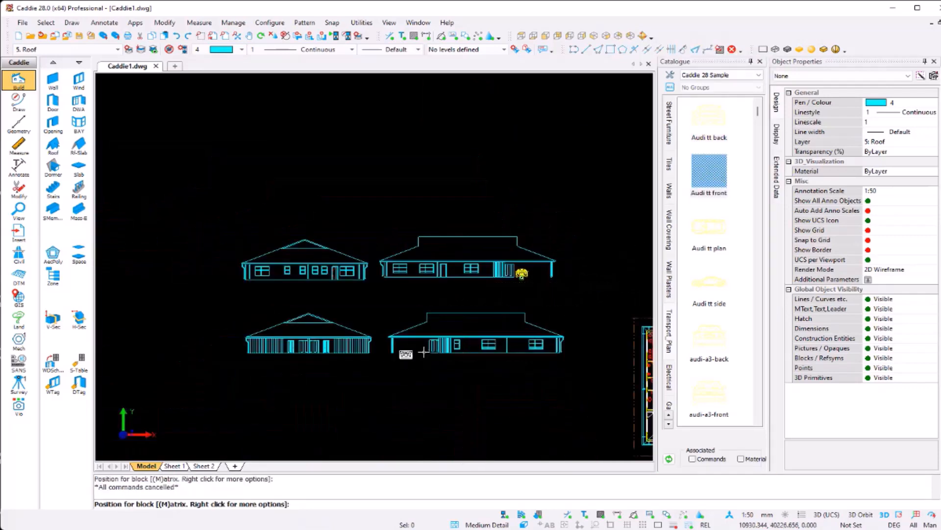
{"action": "scroll", "coordinate": [427, 351], "scroll_direction": "up", "scroll_amount": 4}
{"action": "scroll", "coordinate": [427, 352], "scroll_direction": "up", "scroll_amount": 1}
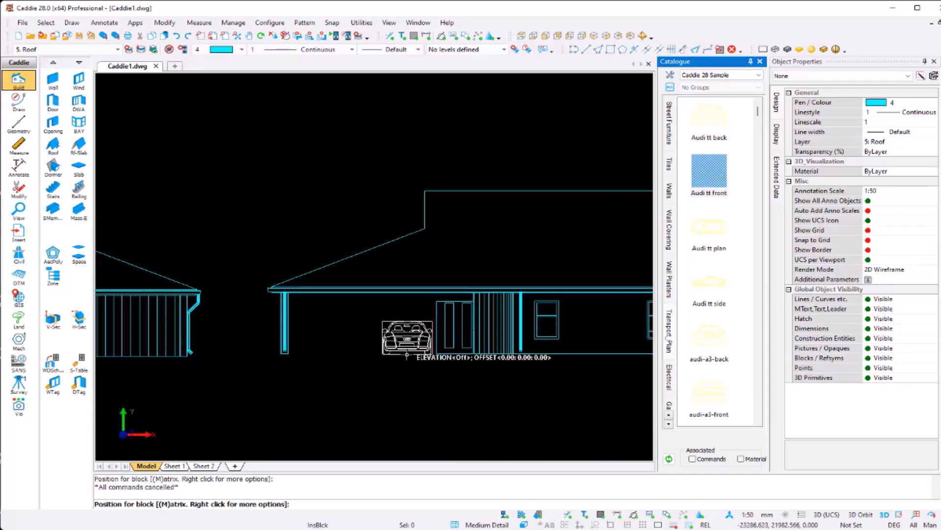
{"action": "left_click", "coordinate": [407, 354]}
{"action": "key", "text": "Escape"}
Insert the jaguar-back block next to the Audi on the lower long-side elevation, between it and the outer canopy post
{"action": "scroll", "coordinate": [729, 286], "scroll_direction": "down", "scroll_amount": 8}
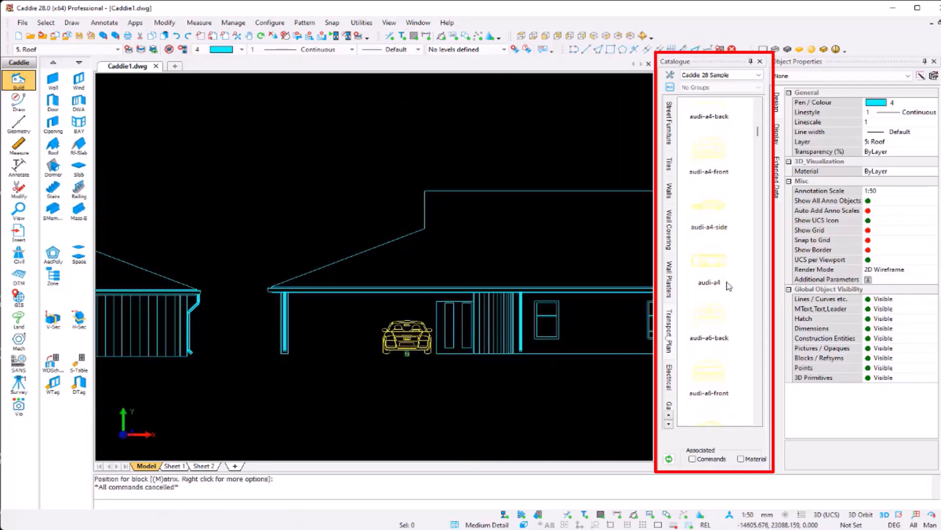
{"action": "scroll", "coordinate": [728, 286], "scroll_direction": "down", "scroll_amount": 6}
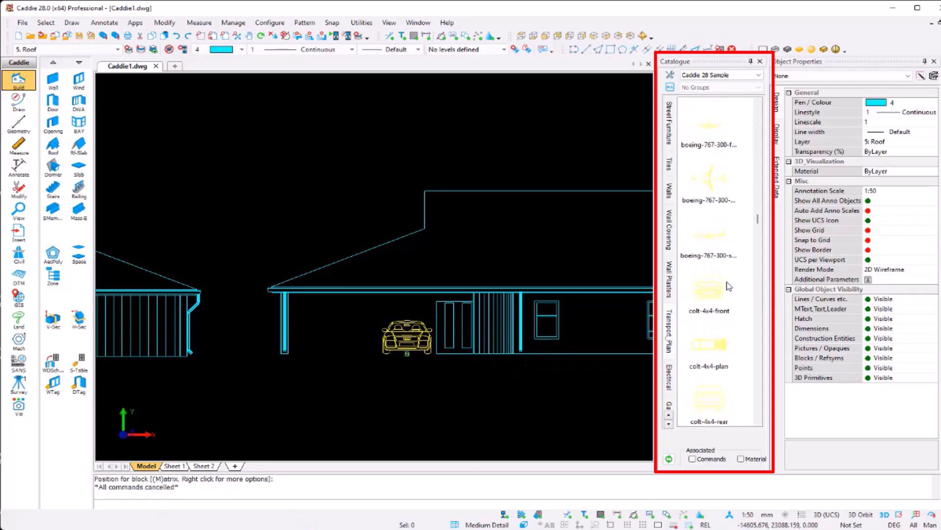
{"action": "scroll", "coordinate": [729, 286], "scroll_direction": "down", "scroll_amount": 8}
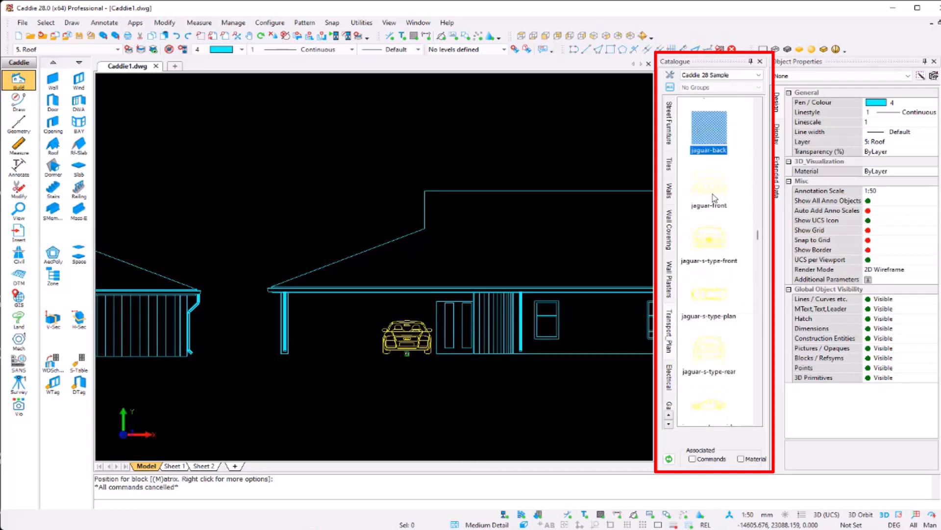
{"action": "left_click", "coordinate": [712, 127]}
{"action": "mouse_move", "coordinate": [712, 126]}
{"action": "left_mouse_down"}
{"action": "mouse_move", "coordinate": [362, 239]}
{"action": "mouse_move", "coordinate": [336, 325]}
{"action": "left_mouse_up"}
{"action": "left_click", "coordinate": [337, 351]}
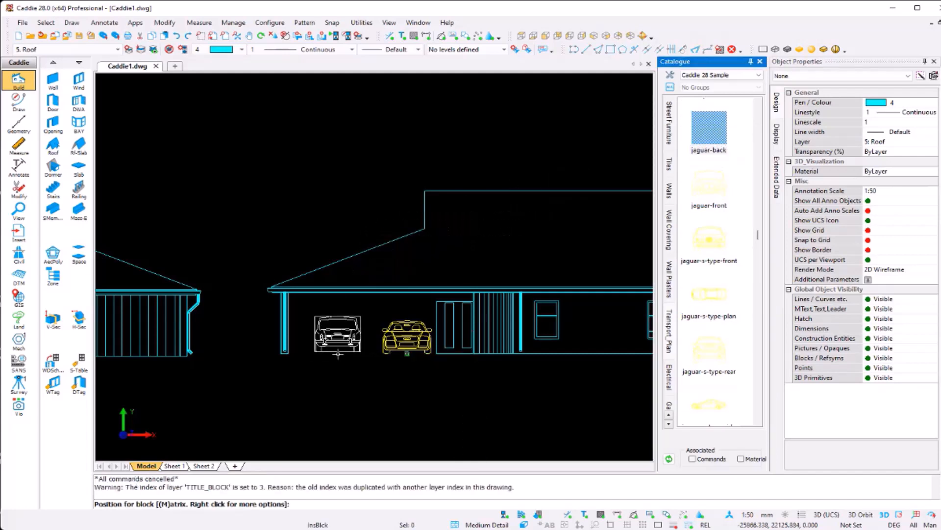
{"action": "key", "text": "Escape"}
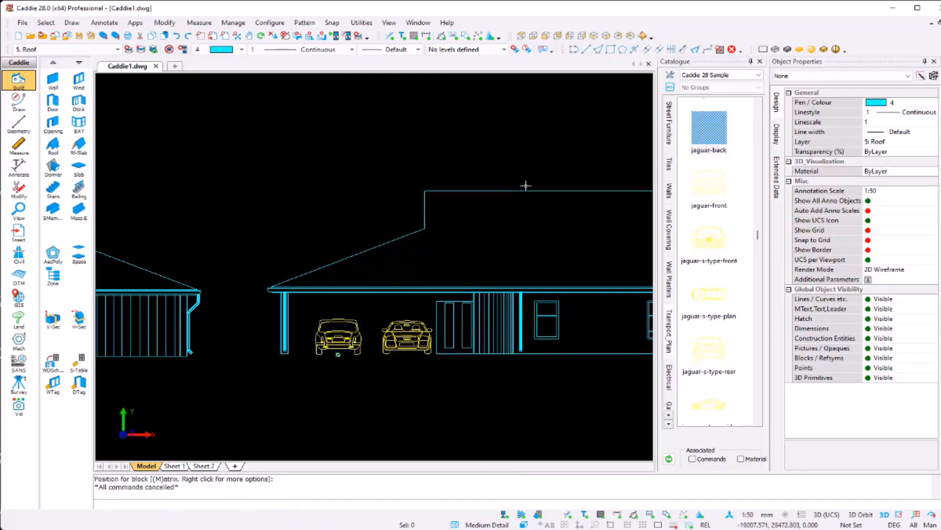
Insert the jaguar-front block on the upper long-side elevation's ground line, between the Audi and the outer canopy post
{"action": "scroll", "coordinate": [518, 201], "scroll_direction": "down", "scroll_amount": 4}
{"action": "scroll", "coordinate": [601, 236], "scroll_direction": "up", "scroll_amount": 6}
{"action": "middle_click_drag", "start_coordinate": [601, 236], "coordinate": [484, 258]}
{"action": "scroll", "coordinate": [544, 233], "scroll_direction": "up", "scroll_amount": 1}
{"action": "left_click_drag", "start_coordinate": [709, 191], "coordinate": [525, 260]}
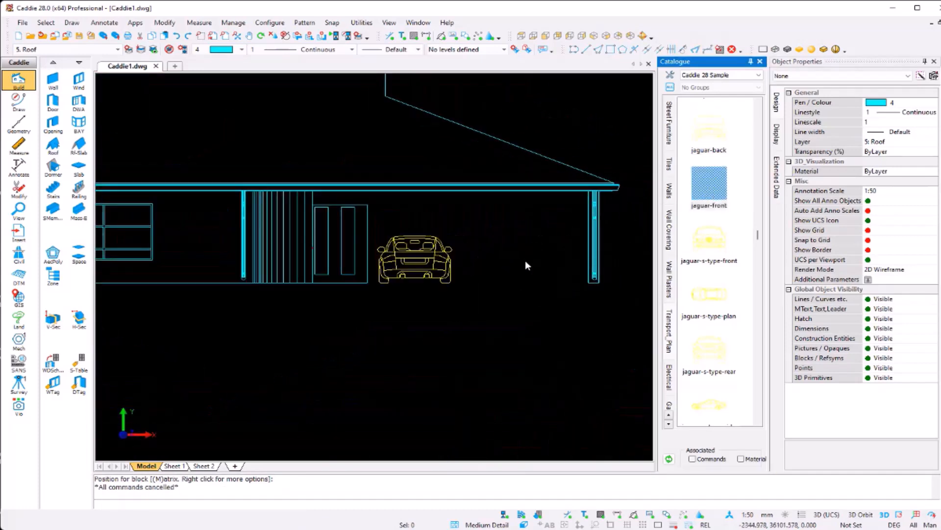
{"action": "left_click", "coordinate": [525, 283]}
{"action": "key", "text": "Escape"}
Set the current pen colour to white, pen 7
{"action": "scroll", "coordinate": [526, 283], "scroll_direction": "down", "scroll_amount": 5}
{"action": "mouse_move", "coordinate": [478, 324]}
{"action": "middle_mouse_down"}
{"action": "mouse_move", "coordinate": [462, 271]}
{"action": "mouse_move", "coordinate": [448, 267]}
{"action": "middle_mouse_up"}
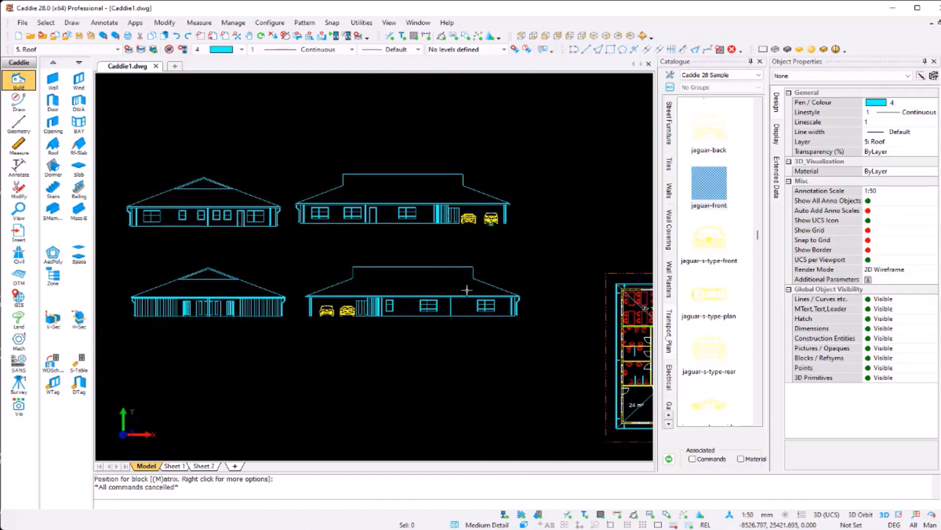
{"action": "scroll", "coordinate": [467, 291], "scroll_direction": "down", "scroll_amount": 3}
{"action": "scroll", "coordinate": [398, 233], "scroll_direction": "up", "scroll_amount": 5}
{"action": "scroll", "coordinate": [354, 241], "scroll_direction": "down", "scroll_amount": 3}
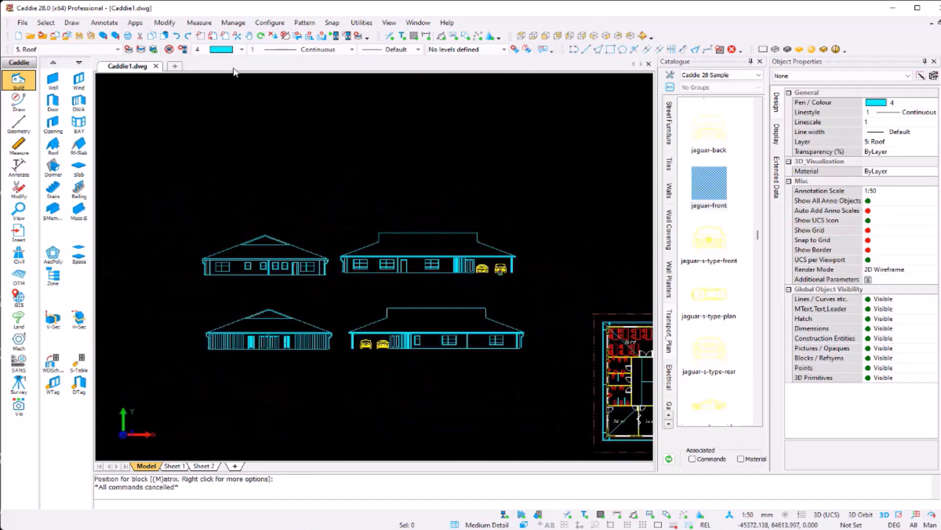
{"action": "left_click", "coordinate": [242, 49]}
{"action": "left_click", "coordinate": [222, 85]}
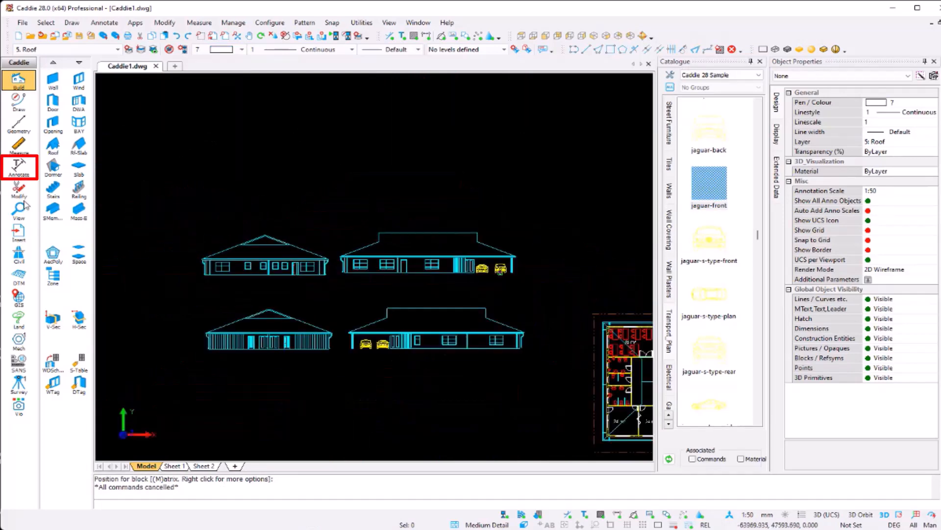
Add a horizontal dimension across the full wall width of the toilet-side elevation and place it below the ground line
{"action": "left_click", "coordinate": [19, 167]}
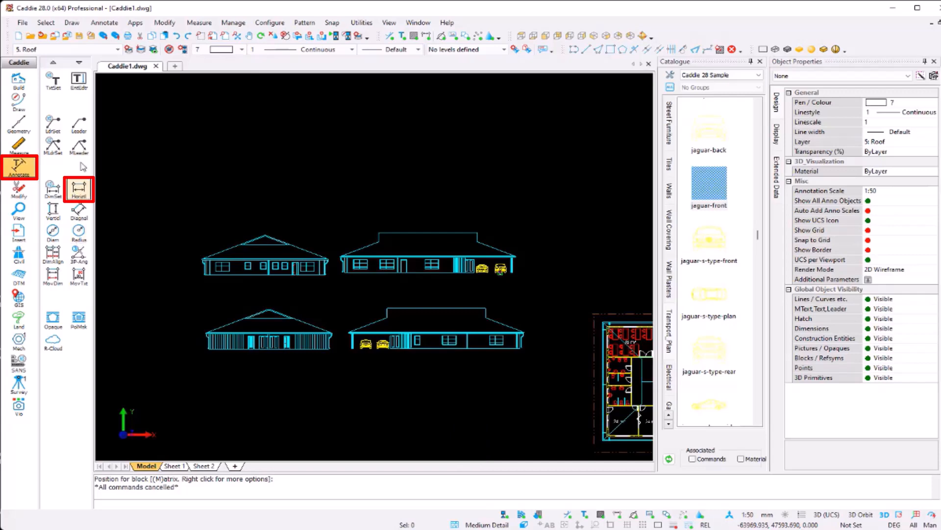
{"action": "left_click", "coordinate": [79, 189]}
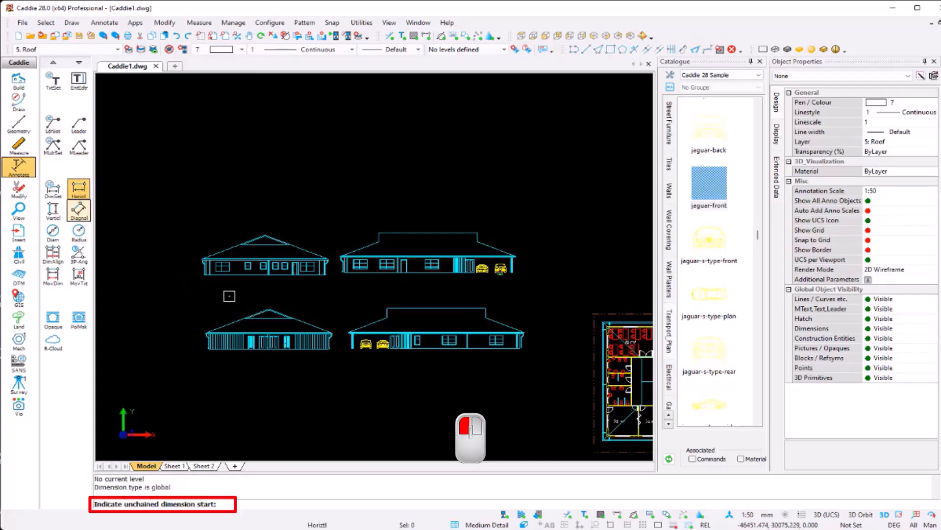
{"action": "scroll", "coordinate": [230, 293], "scroll_direction": "up", "scroll_amount": 3}
{"action": "scroll", "coordinate": [160, 249], "scroll_direction": "up", "scroll_amount": 3}
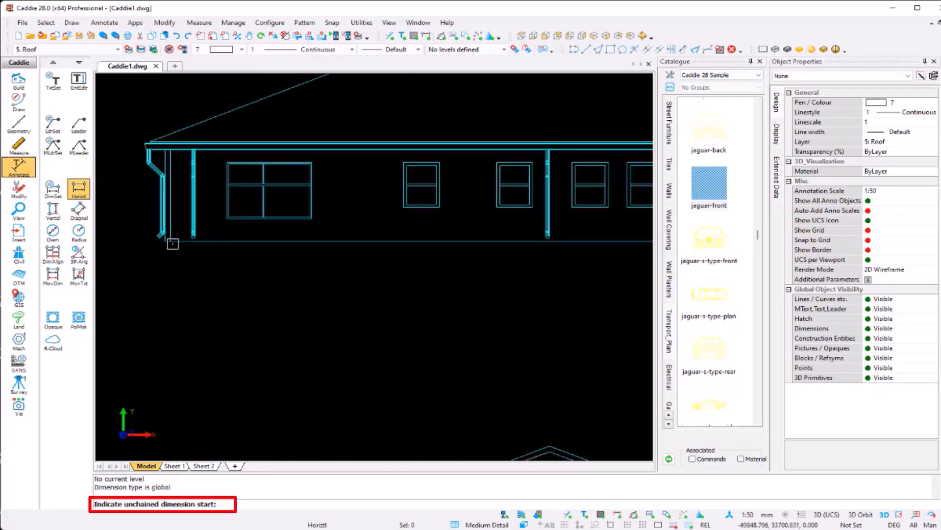
{"action": "left_click", "coordinate": [165, 241]}
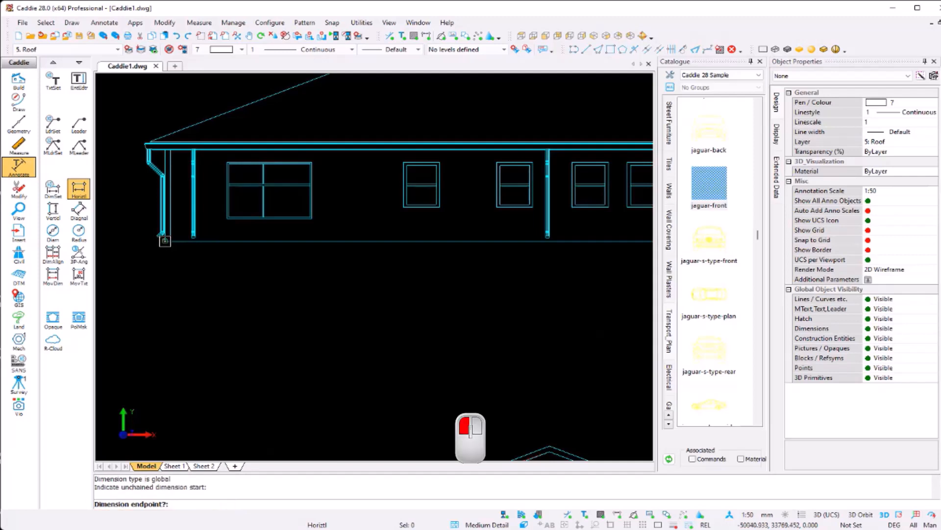
{"action": "scroll", "coordinate": [228, 270], "scroll_direction": "down", "scroll_amount": 3}
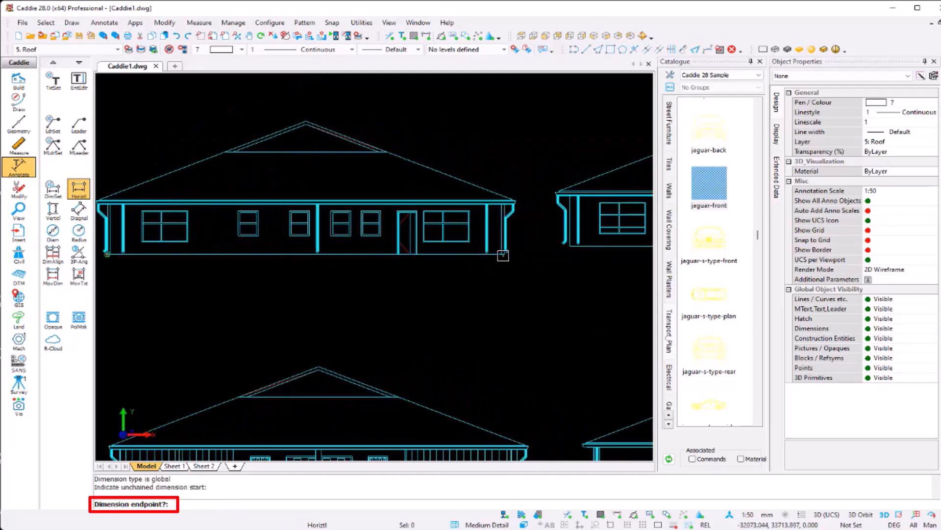
{"action": "left_click", "coordinate": [505, 254]}
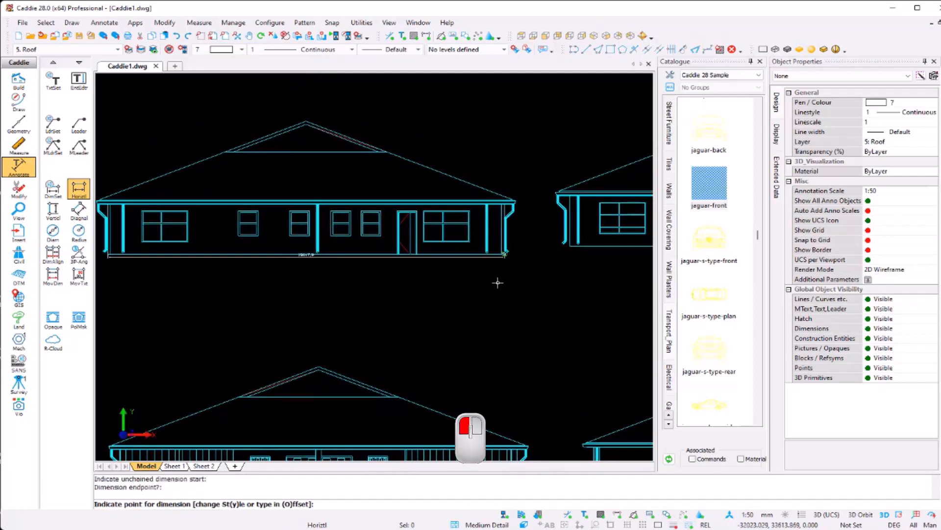
{"action": "left_click", "coordinate": [397, 280]}
{"action": "key", "text": "Escape"}
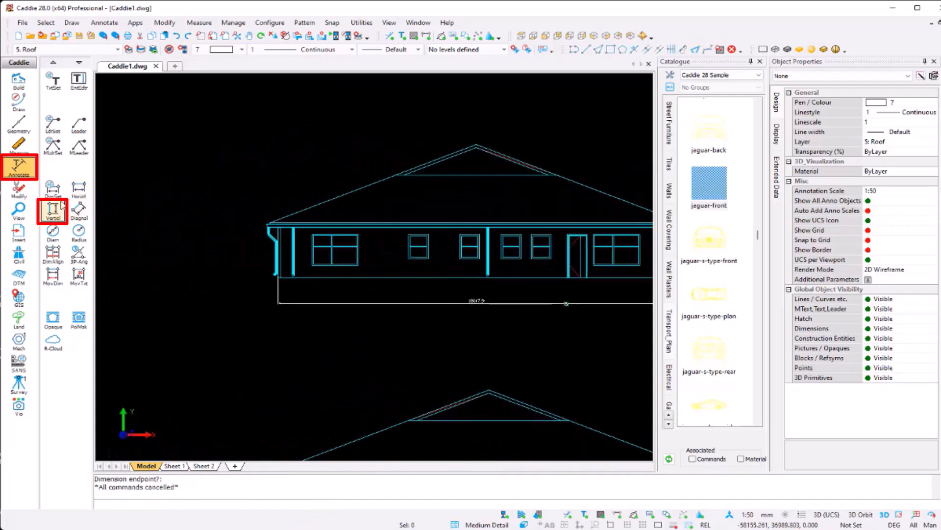
Add a vertical dimension from the roof apex to the ground line of the toilet-side elevation, placed outside its left end
{"action": "left_click", "coordinate": [61, 207]}
{"action": "left_click", "coordinate": [479, 144]}
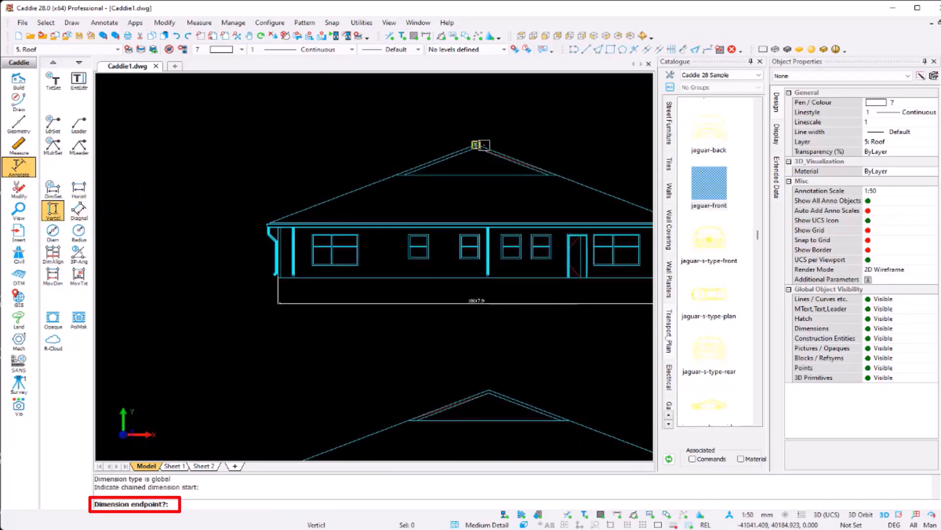
{"action": "left_click", "coordinate": [537, 278]}
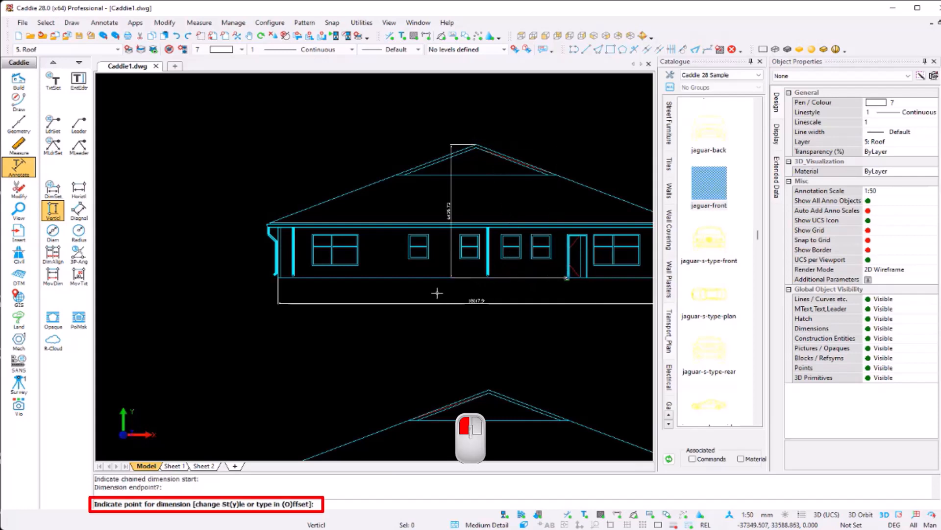
{"action": "left_click", "coordinate": [249, 290]}
{"action": "key", "text": "Escape"}
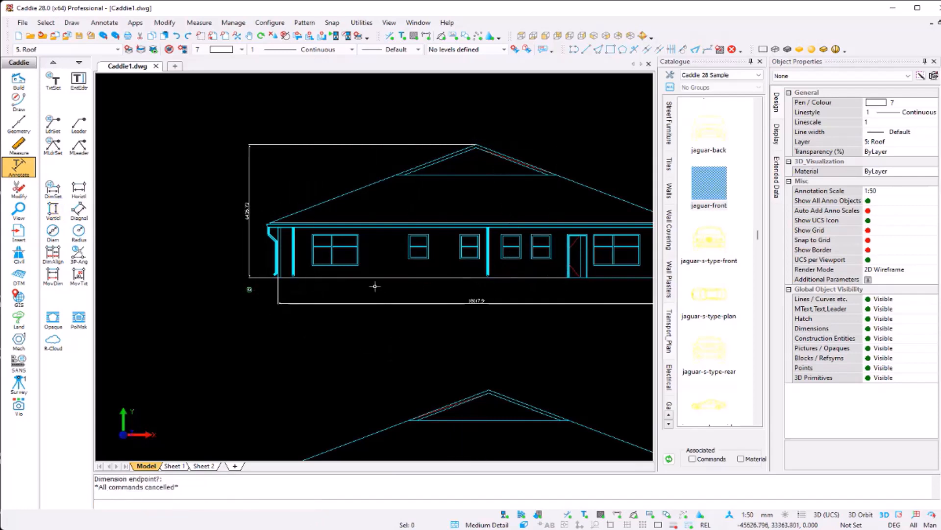
Delete the vertical and horizontal dimensions from the toilet-side elevation
{"action": "left_click", "coordinate": [262, 138]}
{"action": "key", "text": "Escape"}
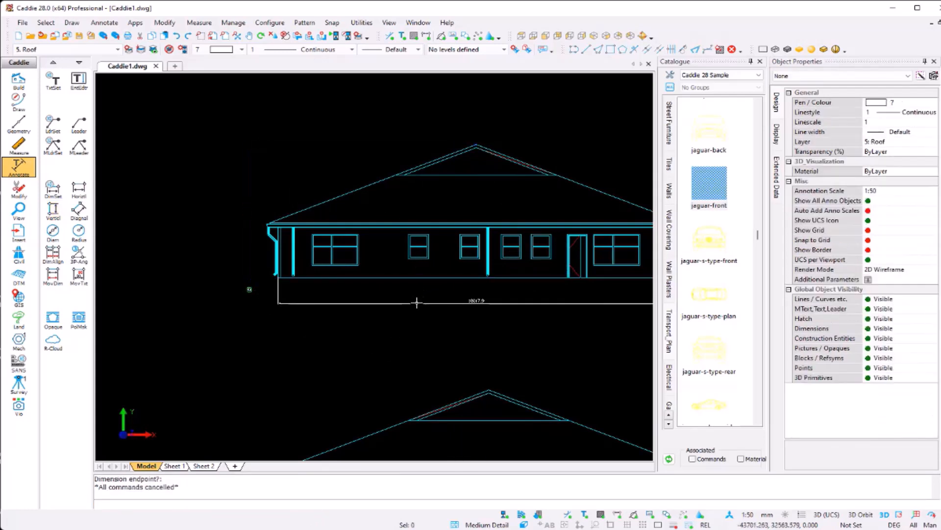
{"action": "scroll", "coordinate": [480, 299], "scroll_direction": "down", "scroll_amount": 5}
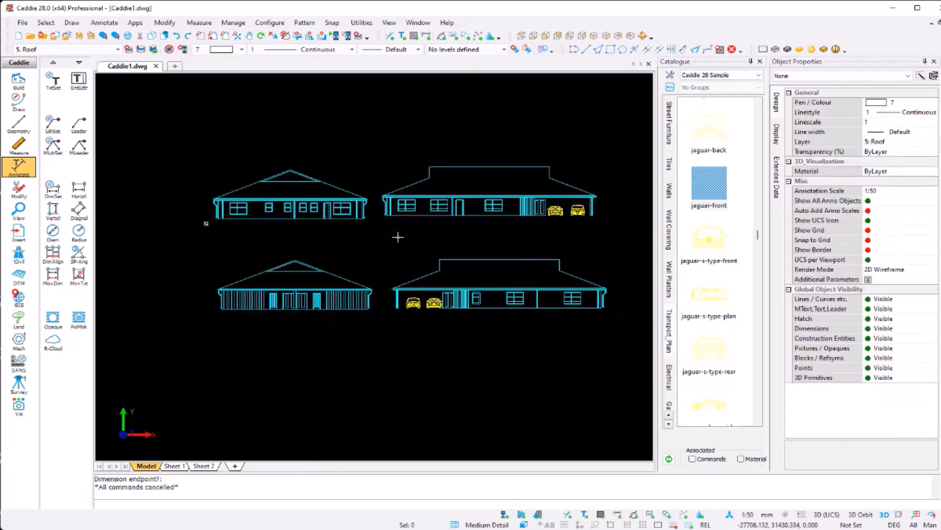
{"action": "key", "text": "f"}
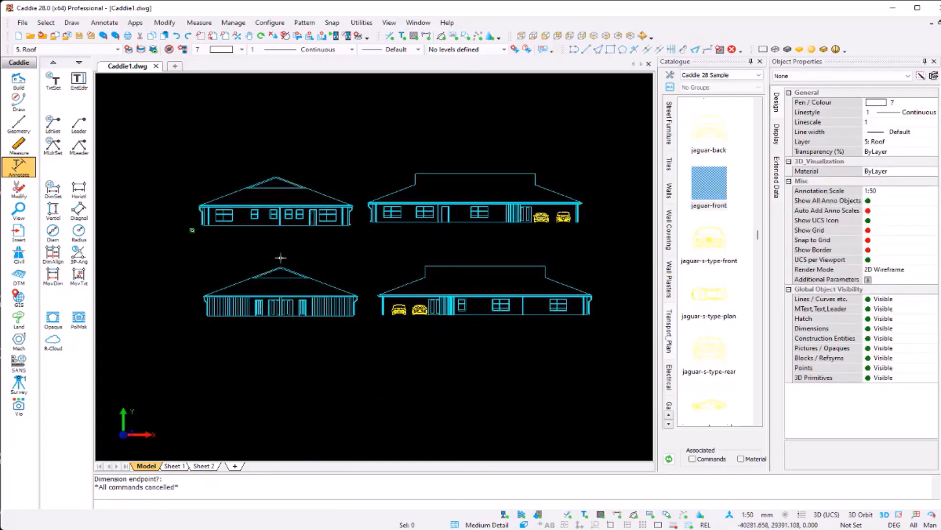
{"action": "scroll", "coordinate": [203, 217], "scroll_direction": "up", "scroll_amount": 5}
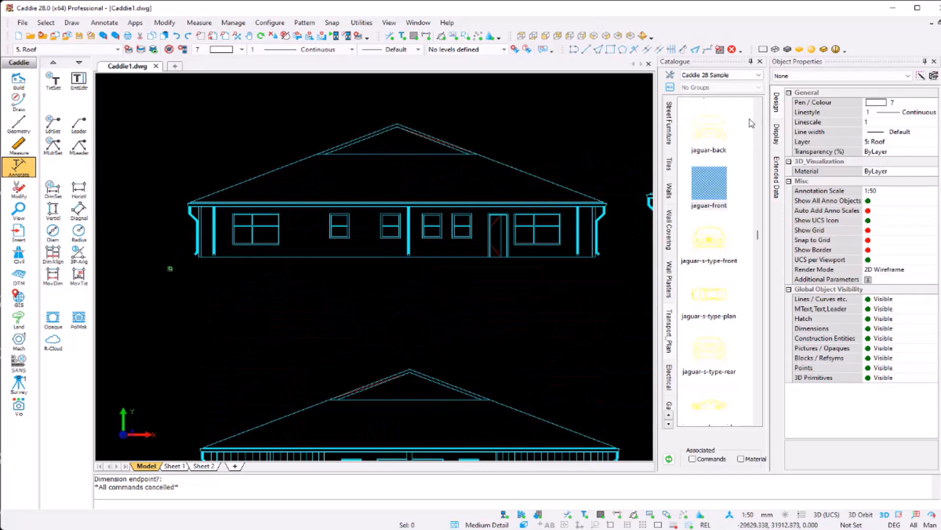
Close the Catalogue, open Quick Hatch and browse its presets to the brick patterns
{"action": "left_click", "coordinate": [760, 61]}
{"action": "left_click", "coordinate": [19, 79]}
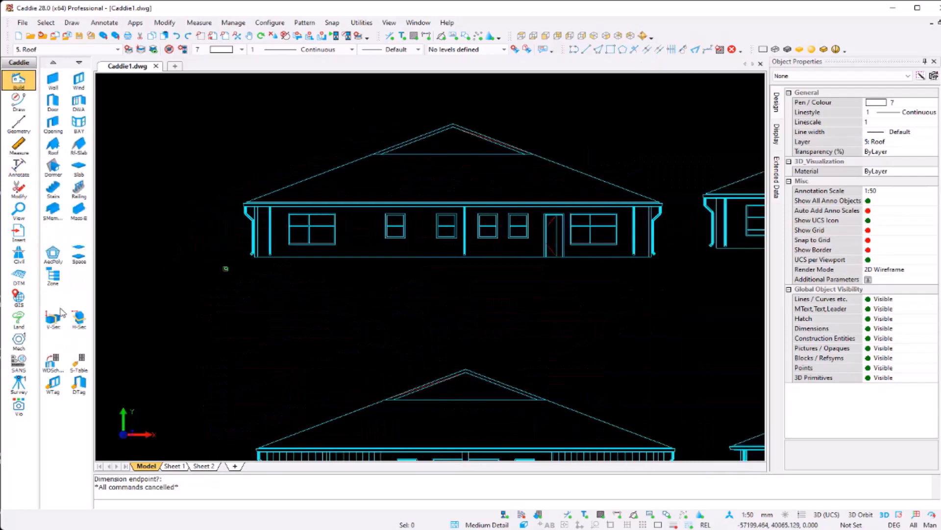
{"action": "left_click", "coordinate": [19, 100]}
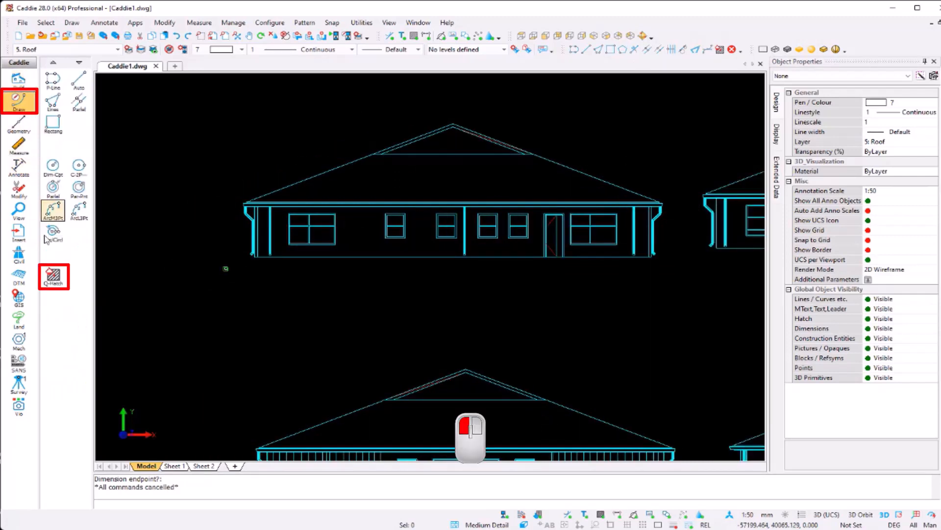
{"action": "left_click", "coordinate": [55, 280]}
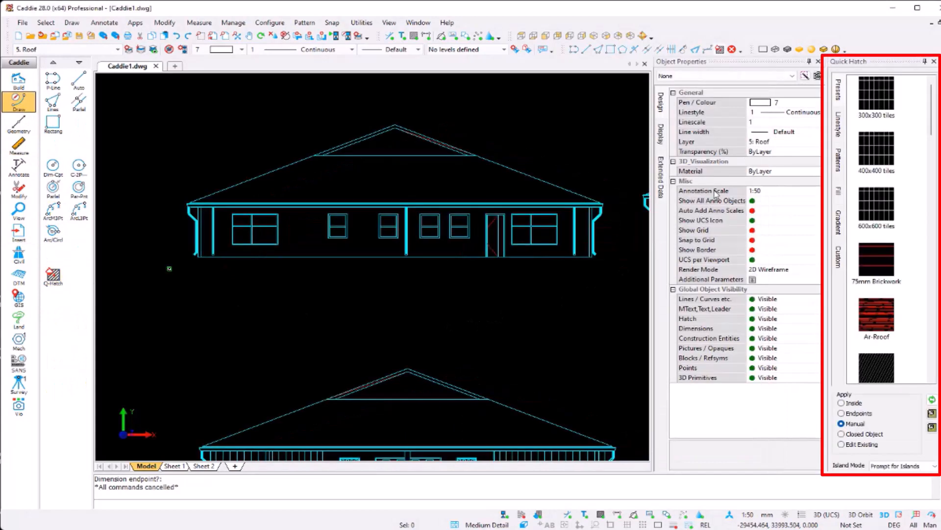
{"action": "scroll", "coordinate": [872, 248], "scroll_direction": "down", "scroll_amount": 5}
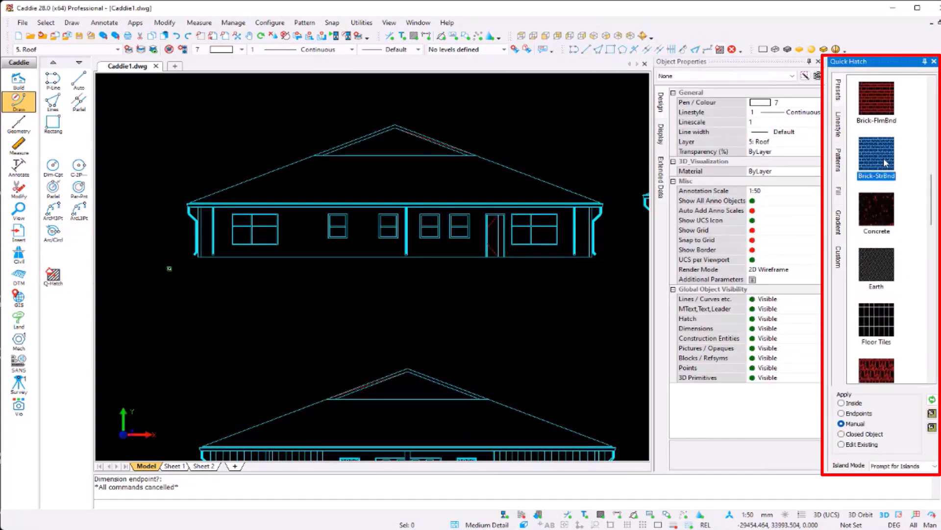
Manually hatch the toilet-side elevation's full wall rectangle with Brick-StrBnd, from its lower-left to its upper-right corner
{"action": "mouse_move", "coordinate": [876, 156]}
{"action": "left_mouse_down"}
{"action": "mouse_move", "coordinate": [450, 296]}
{"action": "mouse_move", "coordinate": [252, 322]}
{"action": "left_mouse_up"}
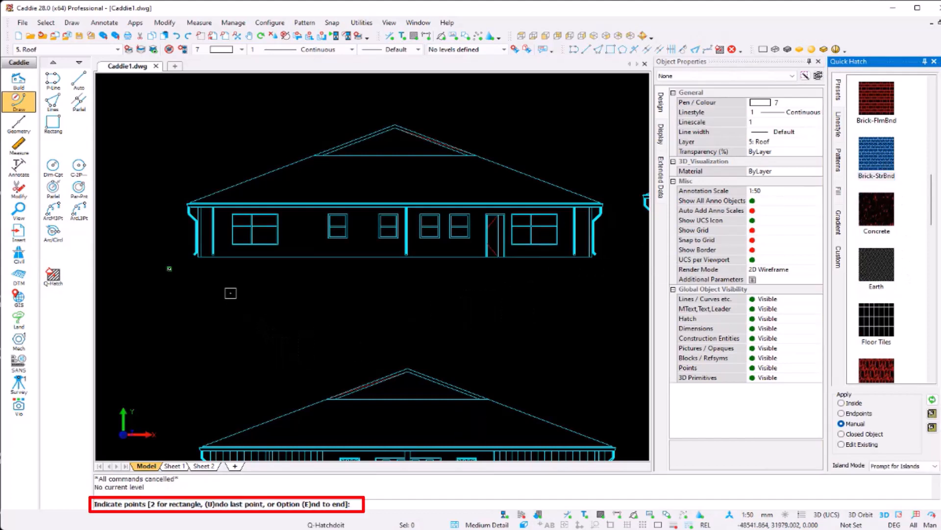
{"action": "scroll", "coordinate": [225, 280], "scroll_direction": "up", "scroll_amount": 2}
{"action": "left_click", "coordinate": [178, 237]}
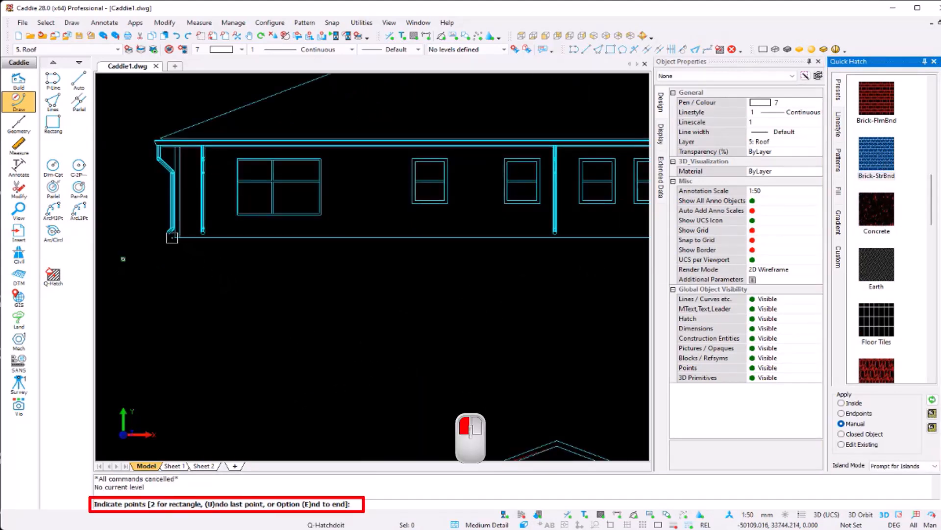
{"action": "scroll", "coordinate": [177, 235], "scroll_direction": "up", "scroll_amount": 3}
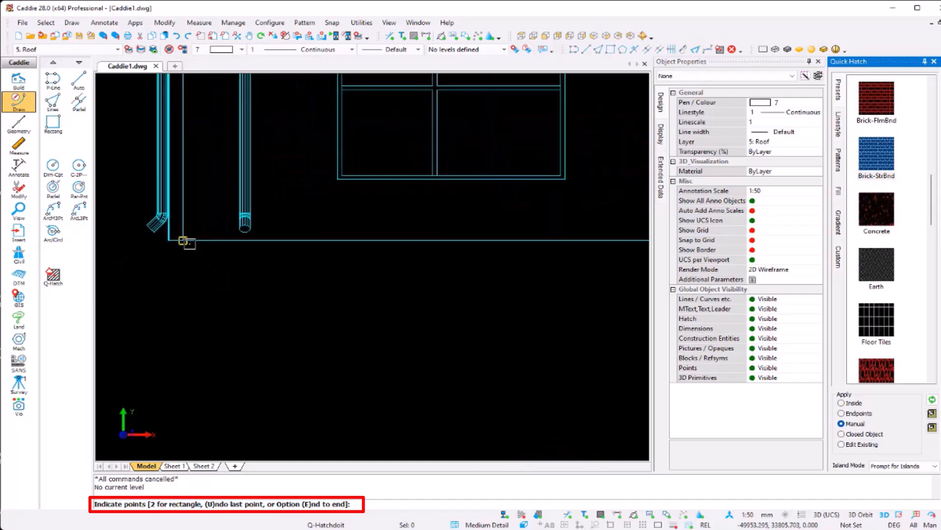
{"action": "left_click", "coordinate": [190, 243]}
{"action": "scroll", "coordinate": [277, 271], "scroll_direction": "down", "scroll_amount": 5}
{"action": "middle_click_drag", "start_coordinate": [409, 264], "coordinate": [180, 292]}
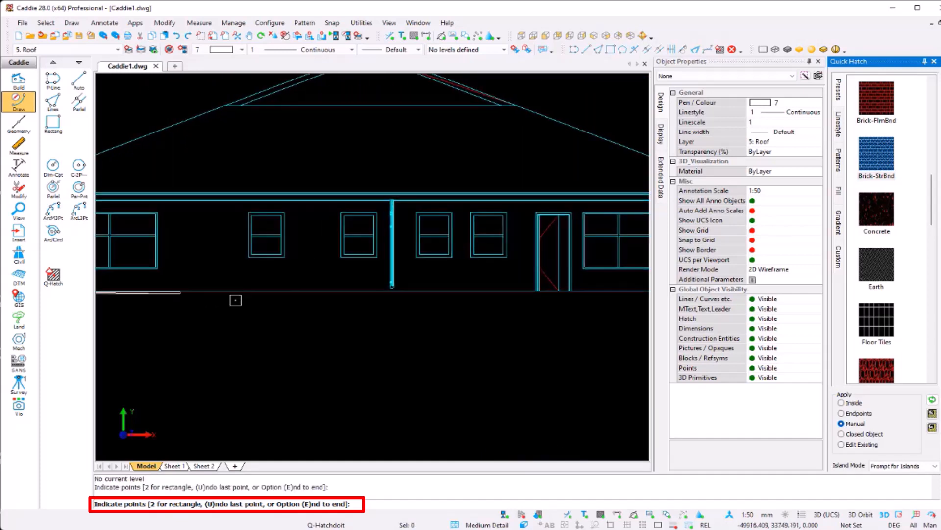
{"action": "middle_click_drag", "start_coordinate": [481, 267], "coordinate": [193, 292]}
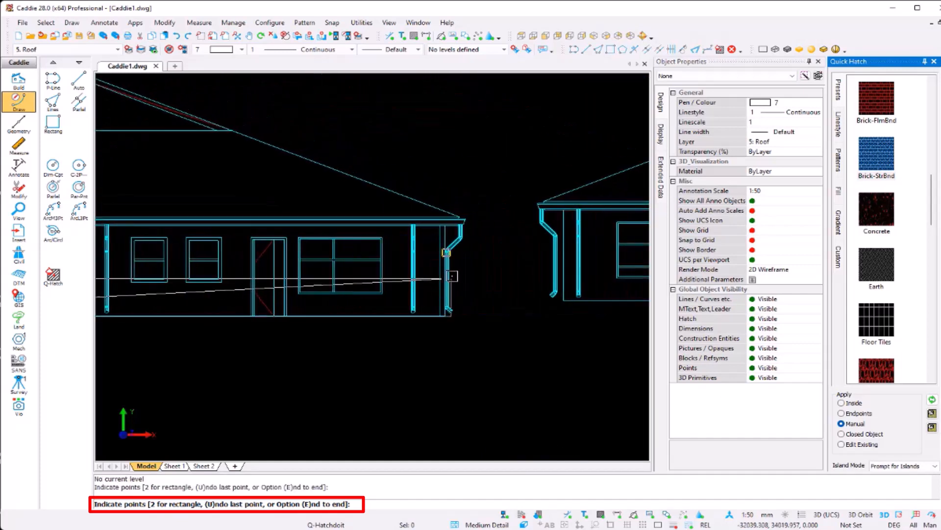
{"action": "scroll", "coordinate": [447, 249], "scroll_direction": "up", "scroll_amount": 4}
{"action": "left_click", "coordinate": [433, 185]}
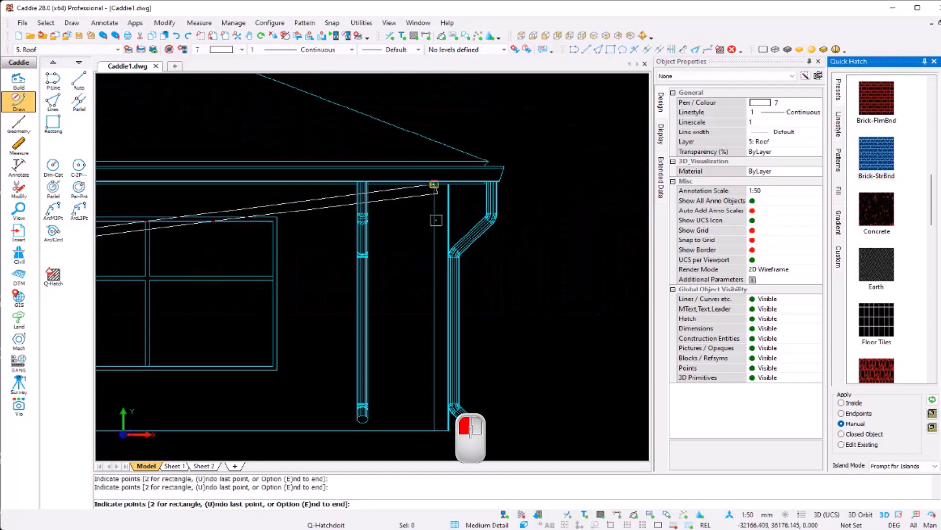
{"action": "left_click", "coordinate": [384, 317]}
{"action": "scroll", "coordinate": [349, 337], "scroll_direction": "down", "scroll_amount": 5}
{"action": "key", "text": "e"}
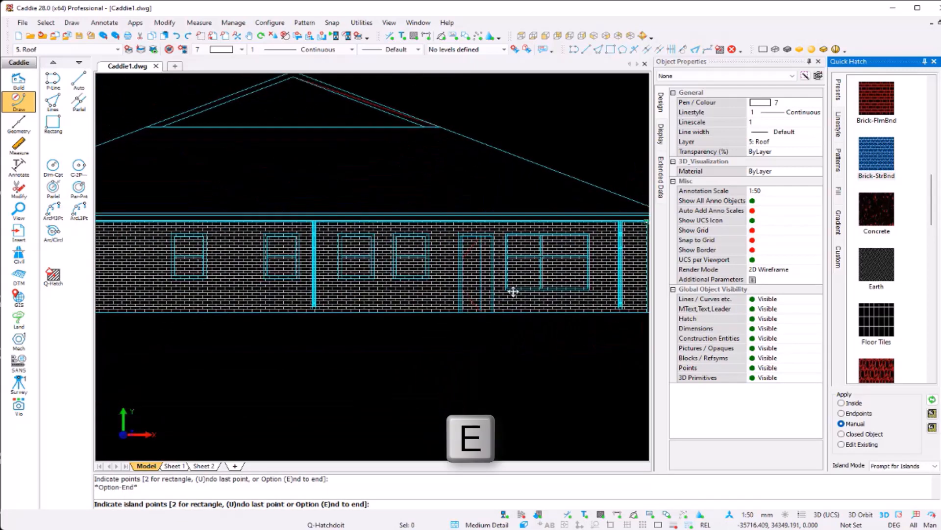
Cut a rectangular island out of the brick hatch around the large window at the elevation's left end
{"action": "scroll", "coordinate": [460, 311], "scroll_direction": "down", "scroll_amount": 2}
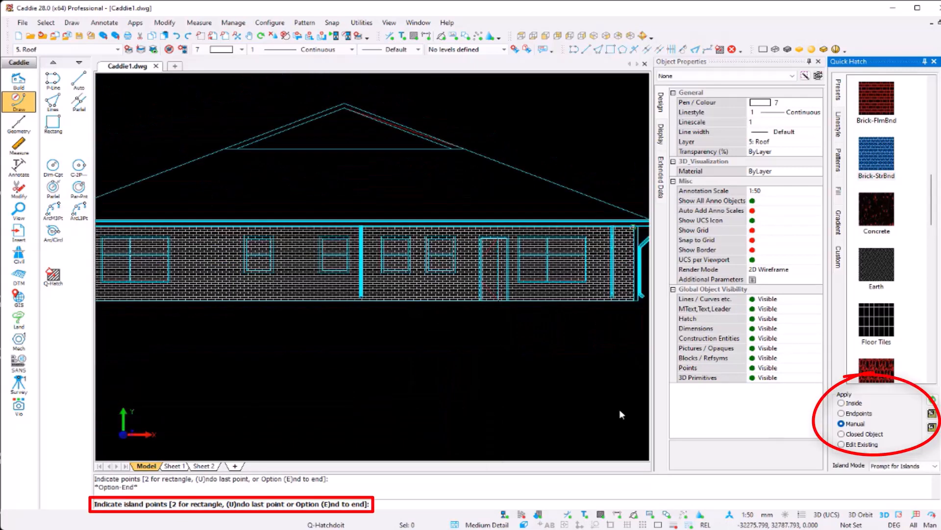
{"action": "middle_click_drag", "start_coordinate": [170, 284], "coordinate": [389, 303]}
{"action": "scroll", "coordinate": [339, 302], "scroll_direction": "up", "scroll_amount": 6}
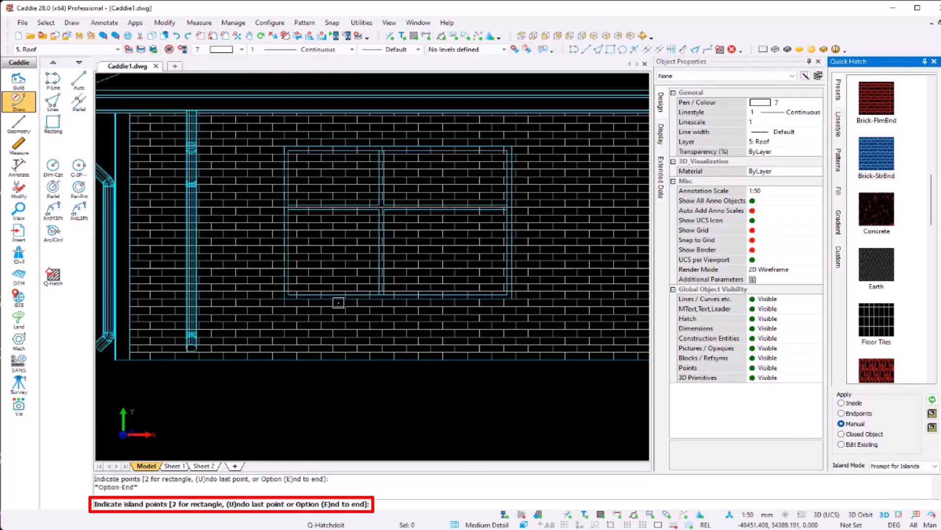
{"action": "left_click", "coordinate": [273, 297]}
{"action": "left_click", "coordinate": [549, 112]}
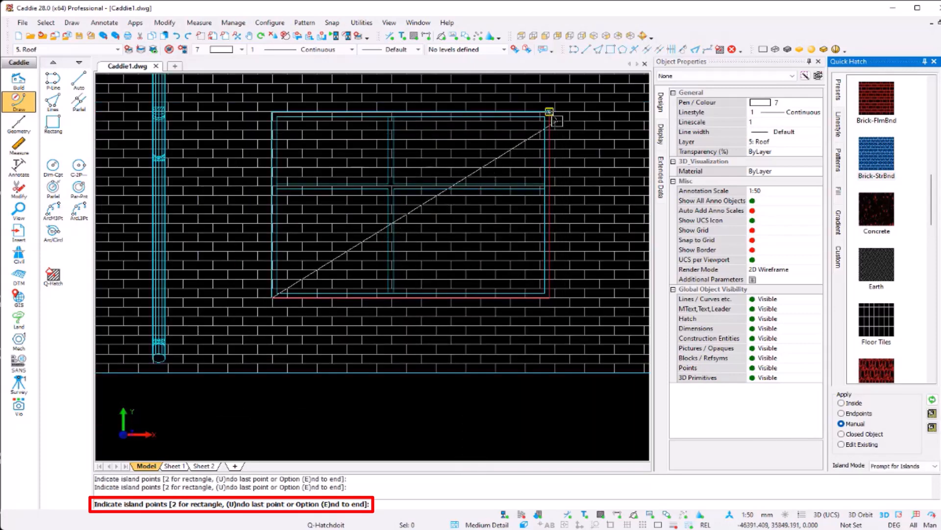
{"action": "key", "text": "e"}
Cut rectangular islands out of the hatch around the two small windows left of the central downpipe
{"action": "scroll", "coordinate": [499, 284], "scroll_direction": "down", "scroll_amount": 4}
{"action": "middle_click_drag", "start_coordinate": [436, 284], "coordinate": [45, 286]}
{"action": "scroll", "coordinate": [225, 270], "scroll_direction": "up", "scroll_amount": 3}
{"action": "left_click", "coordinate": [320, 283]}
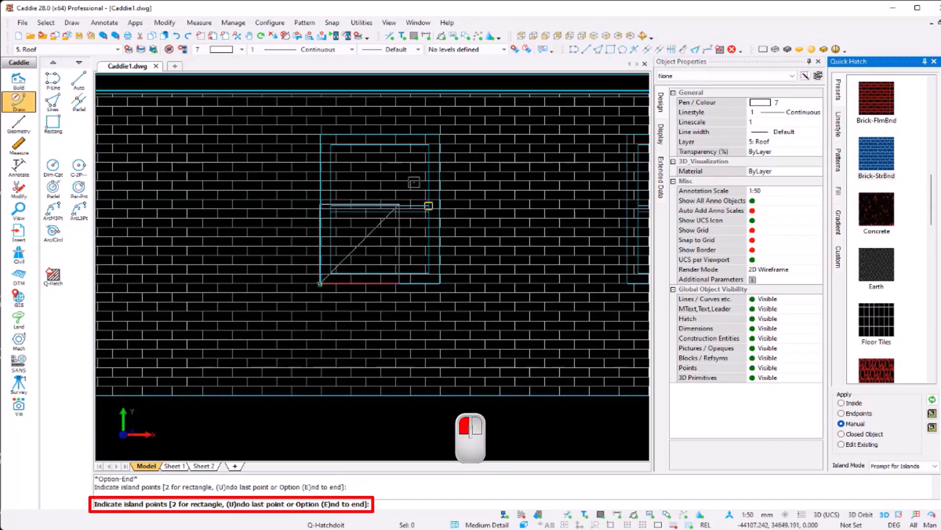
{"action": "left_click", "coordinate": [441, 137]}
{"action": "key", "text": "e"}
{"action": "middle_click_drag", "start_coordinate": [582, 294], "coordinate": [234, 312]}
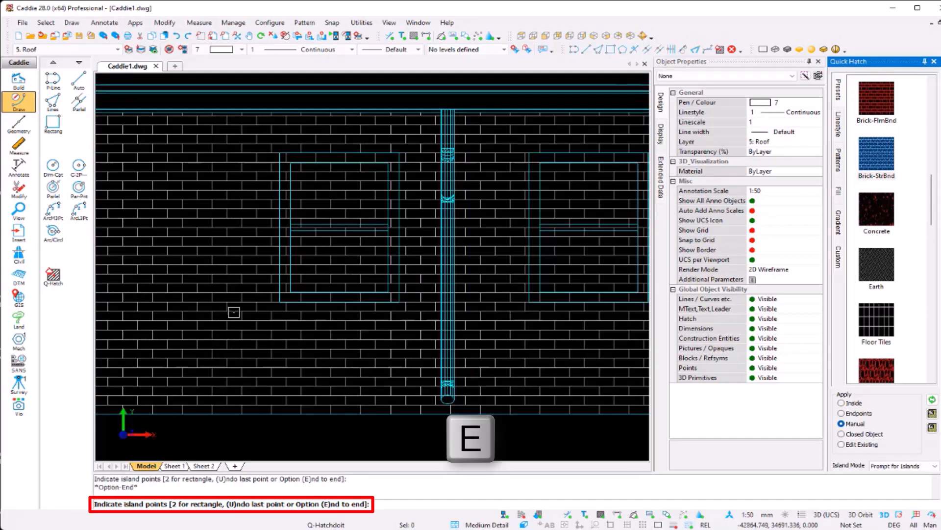
{"action": "left_click", "coordinate": [280, 303]}
{"action": "left_click", "coordinate": [398, 154]}
{"action": "key", "text": "e"}
Cut rectangular islands out of the hatch around the two small windows right of the central downpipe
{"action": "middle_click_drag", "start_coordinate": [431, 294], "coordinate": [214, 315]}
{"action": "left_click", "coordinate": [230, 310]}
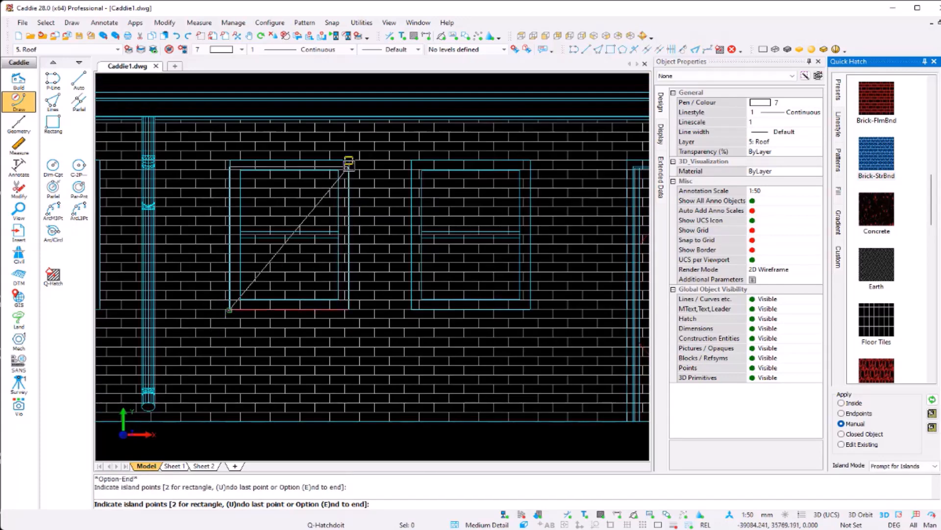
{"action": "left_click", "coordinate": [348, 160]}
{"action": "key", "text": "e"}
{"action": "left_click", "coordinate": [411, 309]}
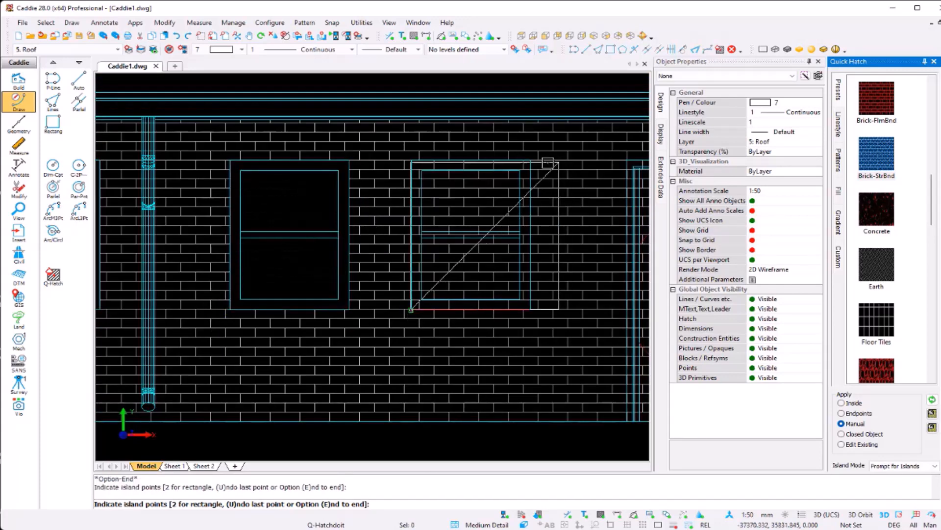
{"action": "left_click", "coordinate": [530, 160]}
{"action": "key", "text": "e"}
Cut a rectangular island out of the hatch around the door
{"action": "middle_click_drag", "start_coordinate": [560, 263], "coordinate": [190, 250]}
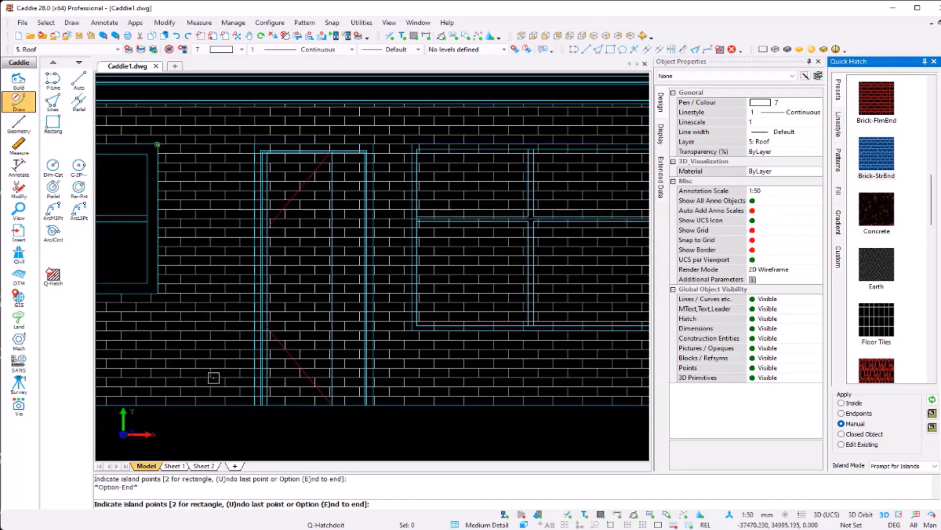
{"action": "left_click", "coordinate": [257, 406]}
{"action": "left_click", "coordinate": [373, 144]}
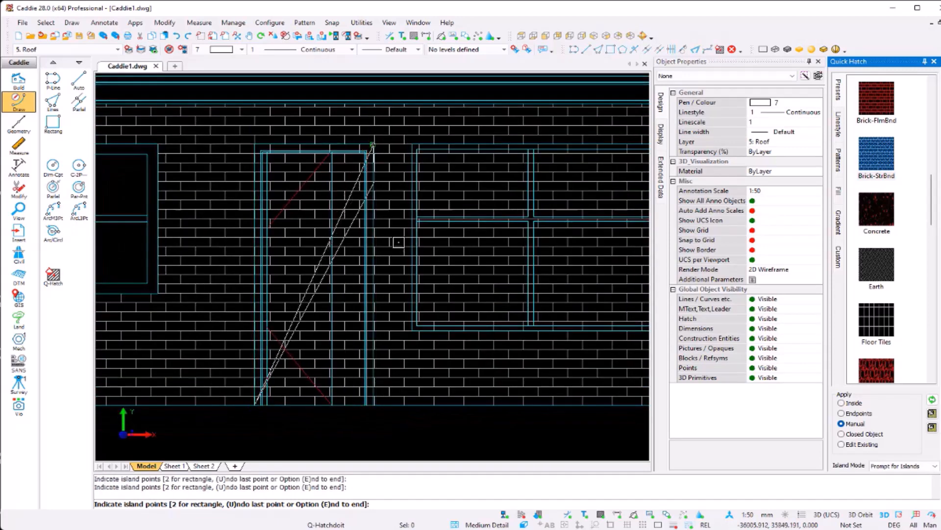
{"action": "key", "text": "e"}
Cut a rectangular island around the large window right of the door and end the hatch command
{"action": "left_click", "coordinate": [411, 330]}
{"action": "middle_click_drag", "start_coordinate": [591, 205], "coordinate": [194, 275]}
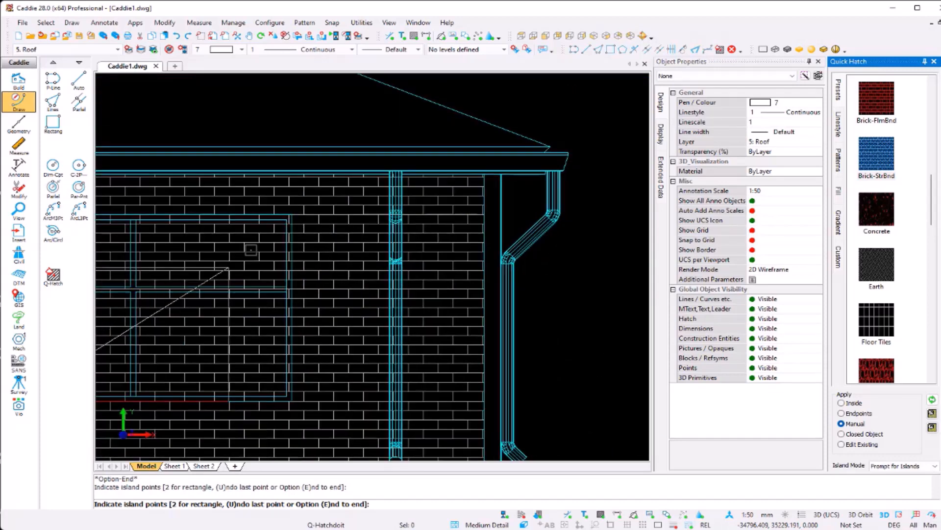
{"action": "left_click", "coordinate": [300, 213]}
{"action": "key", "text": "e"}
{"action": "scroll", "coordinate": [266, 297], "scroll_direction": "down", "scroll_amount": 3}
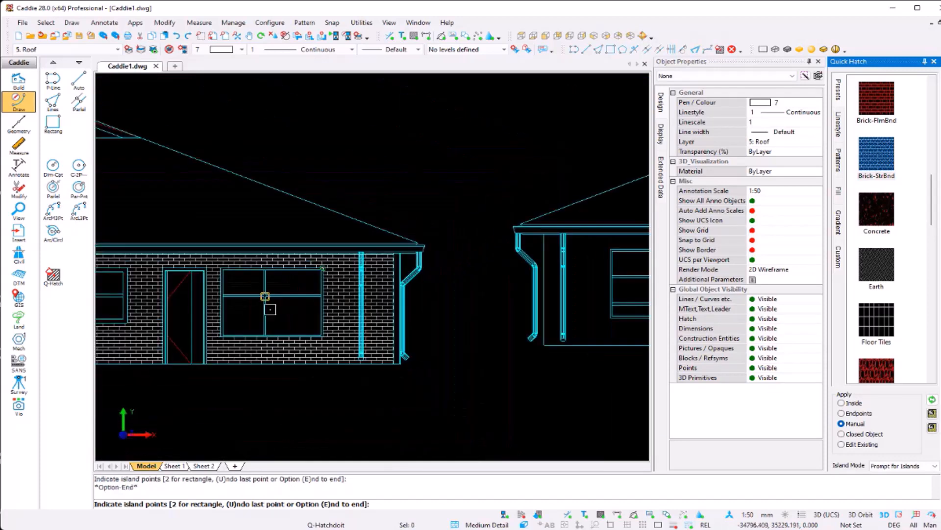
{"action": "mouse_move", "coordinate": [267, 296]}
{"action": "middle_mouse_down"}
{"action": "mouse_move", "coordinate": [410, 273]}
{"action": "mouse_move", "coordinate": [519, 211]}
{"action": "middle_mouse_up"}
{"action": "scroll", "coordinate": [518, 211], "scroll_direction": "down", "scroll_amount": 2}
{"action": "scroll", "coordinate": [423, 269], "scroll_direction": "down", "scroll_amount": 1}
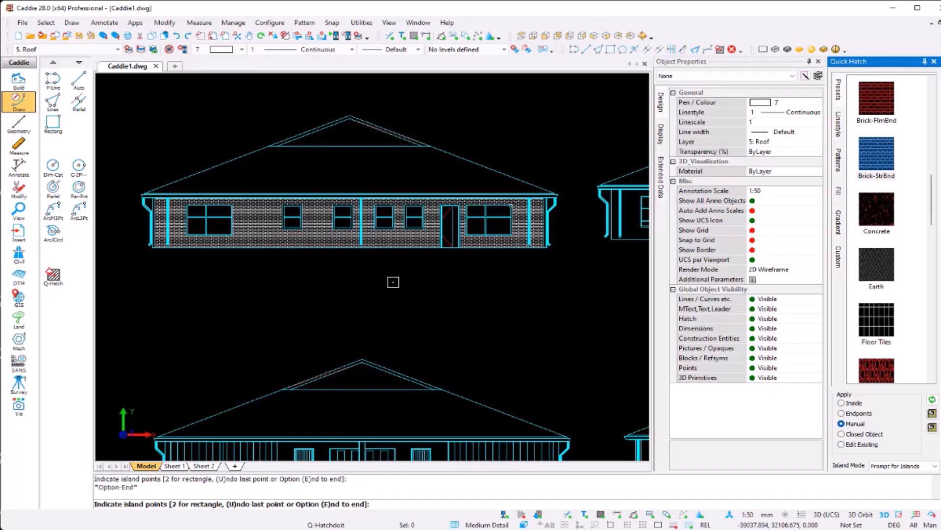
{"action": "key", "text": "Escape"}
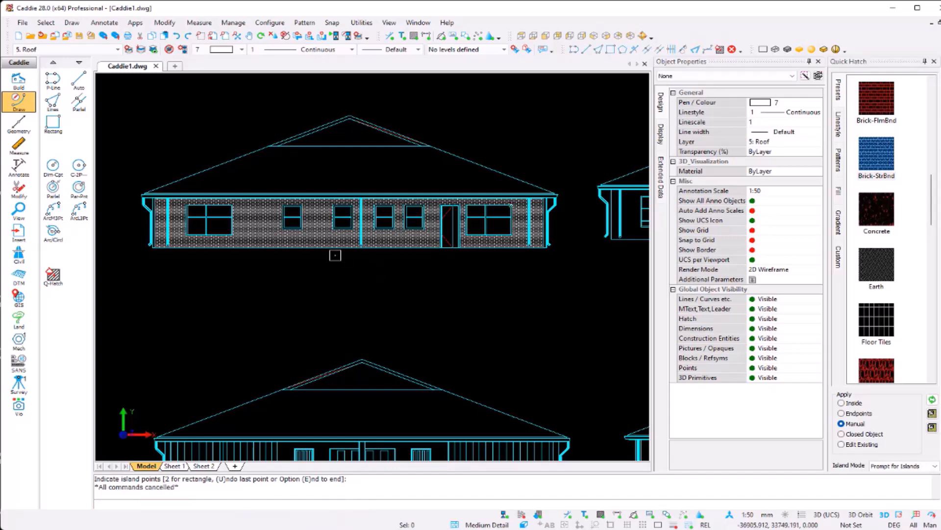
Delete the brick hatch from the toilet-side elevation
{"action": "left_click", "coordinate": [253, 225]}
{"action": "key", "text": "Delete"}
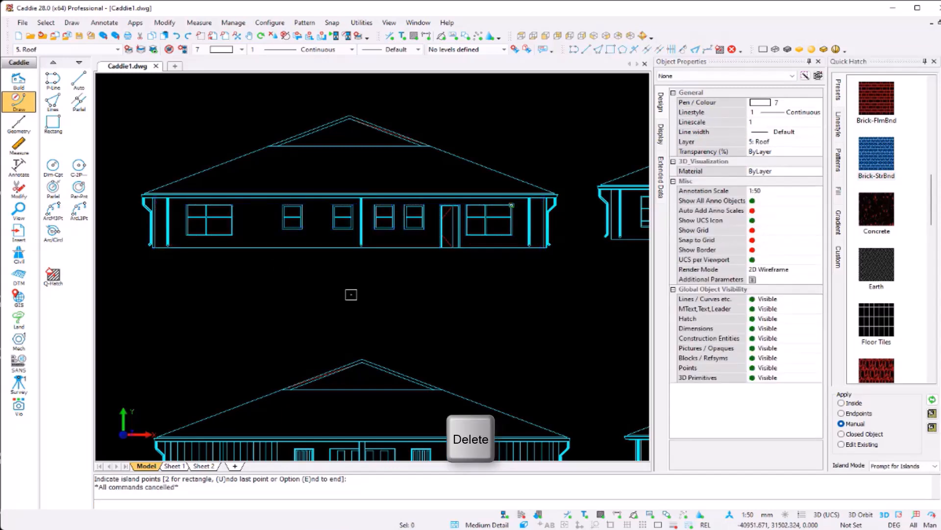
Apply Brick-StrBnd to the 3D building's exterior walls with Edit Existing, as a surface hatch switched on and enabled on all surfaces
{"action": "scroll", "coordinate": [346, 256], "scroll_direction": "down", "scroll_amount": 3}
{"action": "scroll", "coordinate": [348, 255], "scroll_direction": "down", "scroll_amount": 1}
{"action": "middle_click_drag", "start_coordinate": [431, 313], "coordinate": [113, 278]}
{"action": "scroll", "coordinate": [389, 332], "scroll_direction": "up", "scroll_amount": 4}
{"action": "mouse_move", "coordinate": [349, 360]}
{"action": "middle_mouse_down", "text": "shift"}
{"action": "mouse_move", "coordinate": [336, 256]}
{"action": "mouse_move", "coordinate": [333, 348]}
{"action": "middle_mouse_up", "text": "shift"}
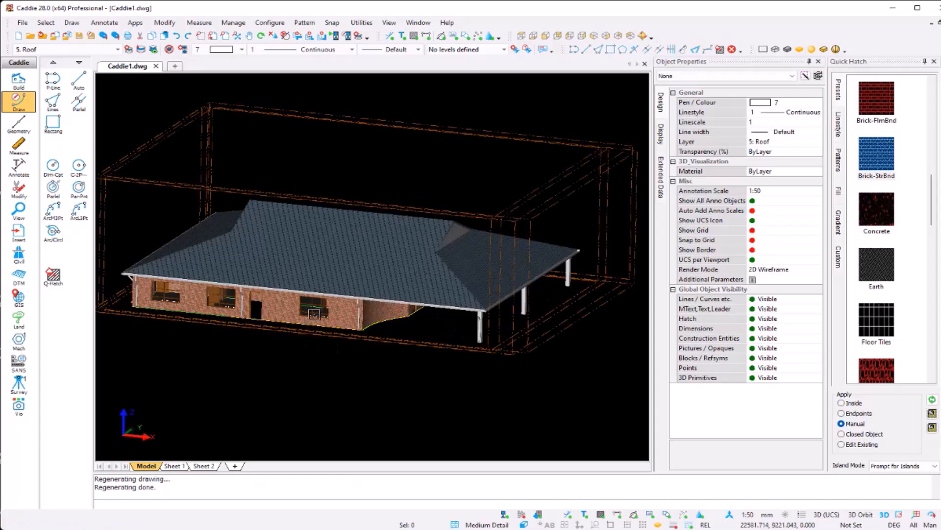
{"action": "scroll", "coordinate": [336, 316], "scroll_direction": "up", "scroll_amount": 5}
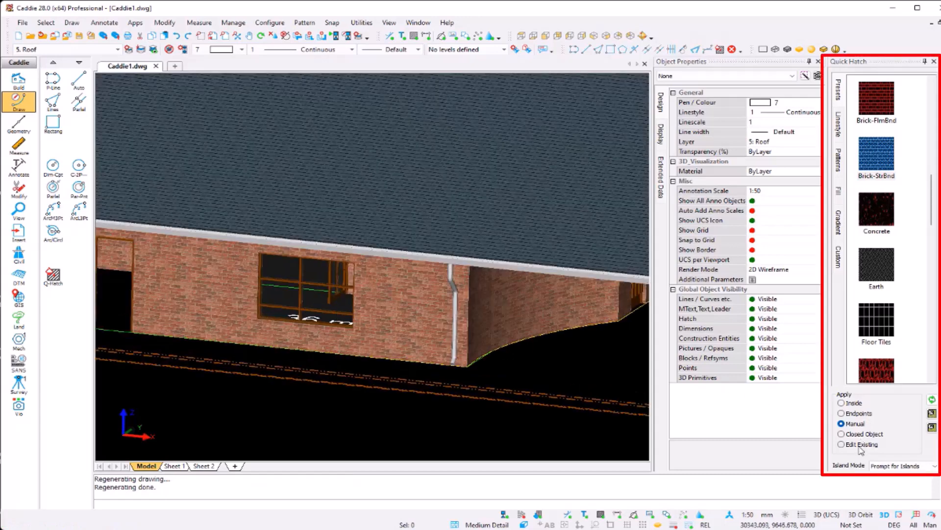
{"action": "left_click", "coordinate": [862, 447]}
{"action": "left_click", "coordinate": [900, 192]}
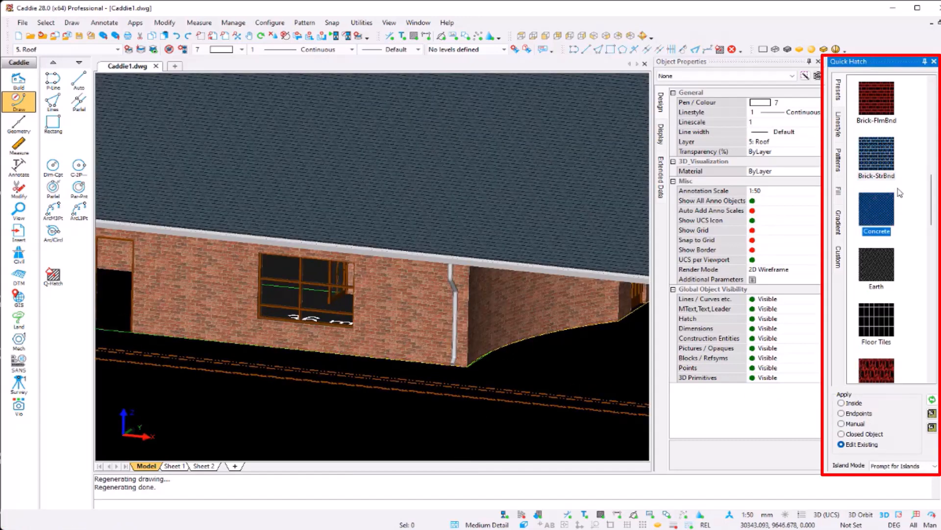
{"action": "left_click", "coordinate": [392, 313]}
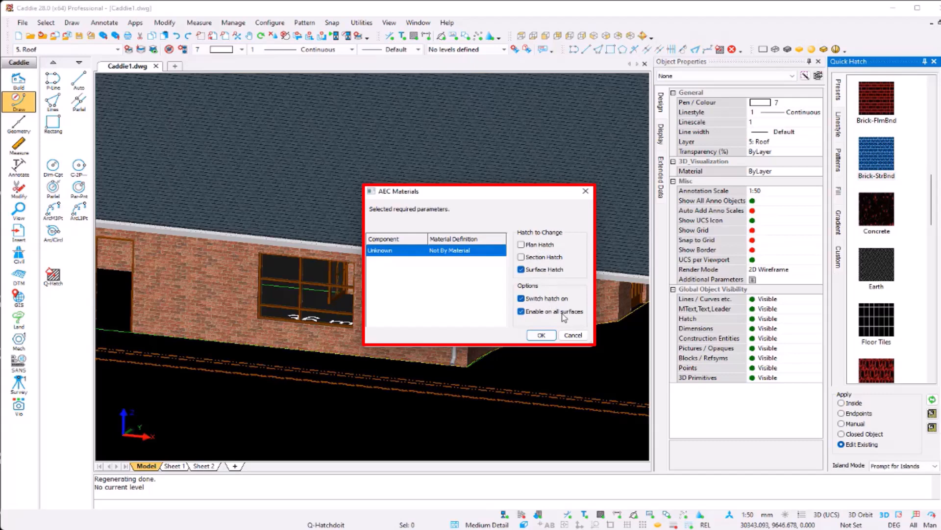
{"action": "left_click", "coordinate": [541, 335]}
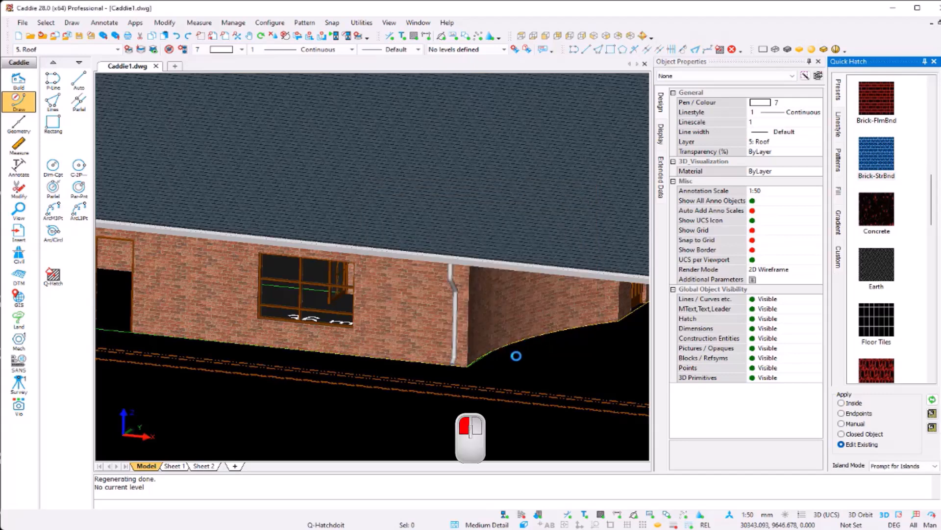
{"action": "scroll", "coordinate": [484, 321], "scroll_direction": "down", "scroll_amount": 3}
{"action": "scroll", "coordinate": [484, 321], "scroll_direction": "down", "scroll_amount": 1}
{"action": "scroll", "coordinate": [424, 320], "scroll_direction": "up", "scroll_amount": 3}
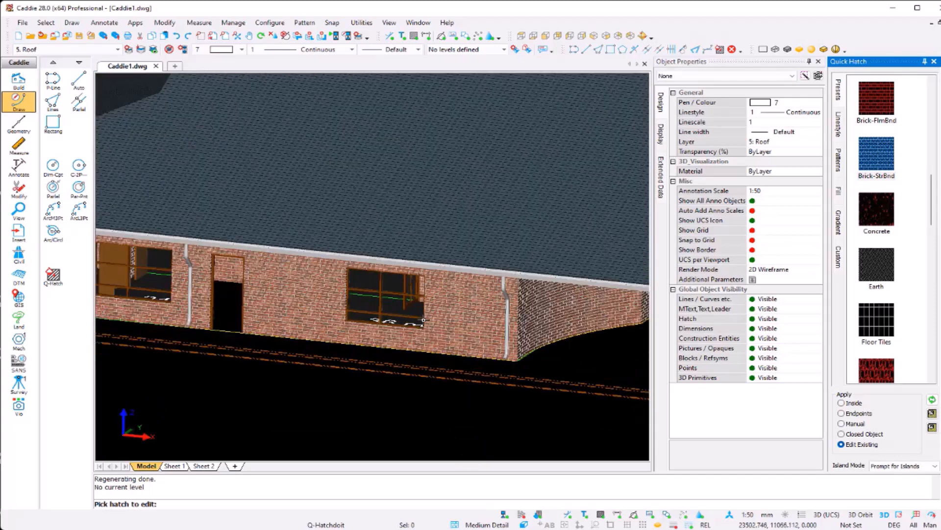
Show the model in Hidden line mode and examine the brick hatching on the 3D building's exterior walls
{"action": "left_click", "coordinate": [658, 524]}
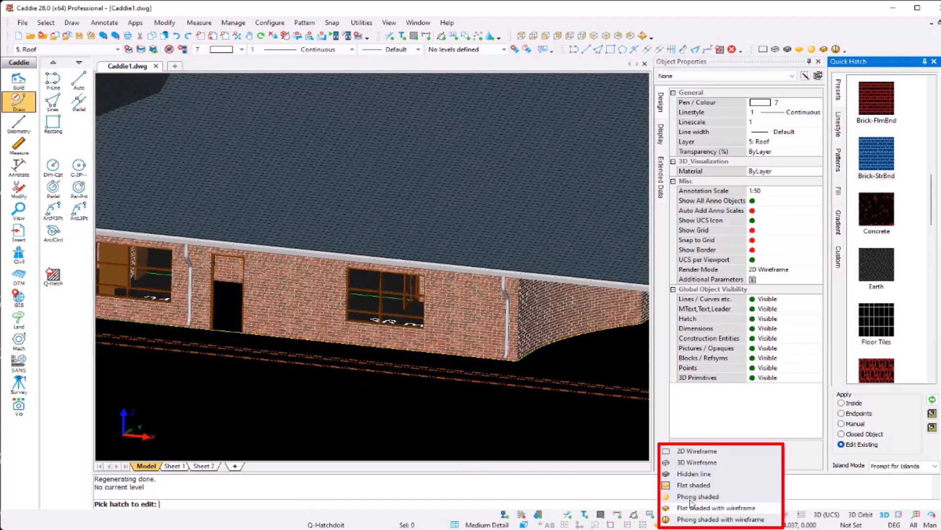
{"action": "left_click", "coordinate": [694, 473]}
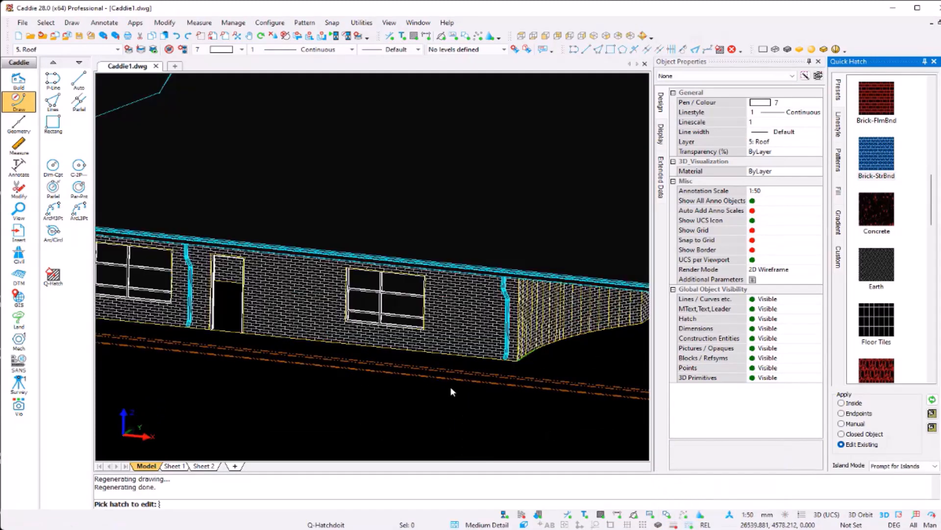
{"action": "scroll", "coordinate": [403, 385], "scroll_direction": "down", "scroll_amount": 2}
{"action": "scroll", "coordinate": [403, 385], "scroll_direction": "down", "scroll_amount": 2}
{"action": "key", "text": "Escape"}
{"action": "scroll", "coordinate": [406, 375], "scroll_direction": "down", "scroll_amount": 2}
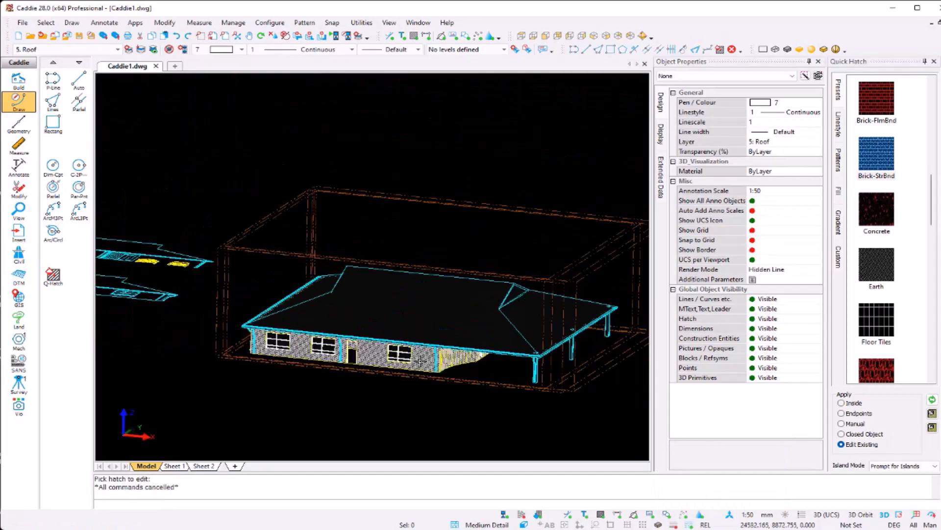
{"action": "mouse_move", "coordinate": [420, 361]}
{"action": "middle_mouse_down", "text": "shift"}
{"action": "mouse_move", "coordinate": [437, 314]}
{"action": "mouse_move", "coordinate": [425, 313]}
{"action": "mouse_move", "coordinate": [551, 309]}
{"action": "mouse_move", "coordinate": [541, 300]}
{"action": "middle_mouse_up", "text": "shift"}
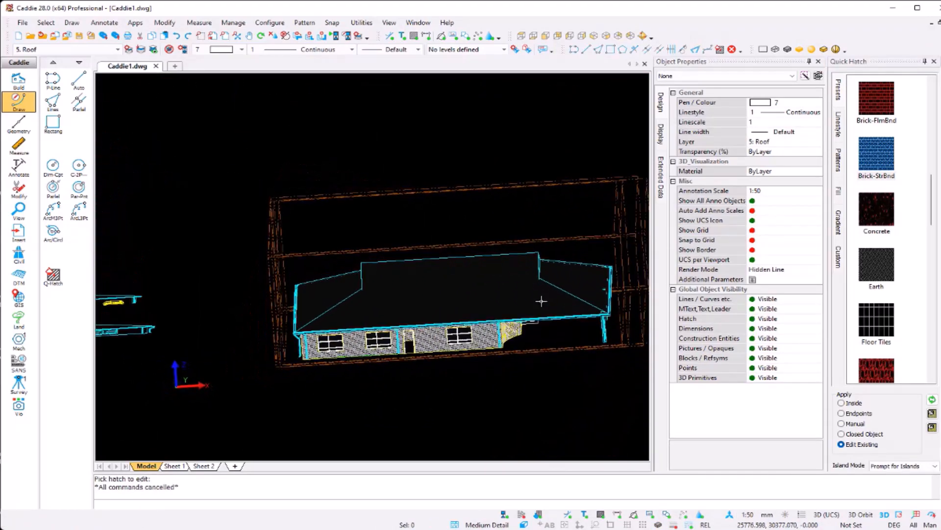
{"action": "scroll", "coordinate": [462, 358], "scroll_direction": "up", "scroll_amount": 3}
{"action": "scroll", "coordinate": [455, 351], "scroll_direction": "down", "scroll_amount": 5}
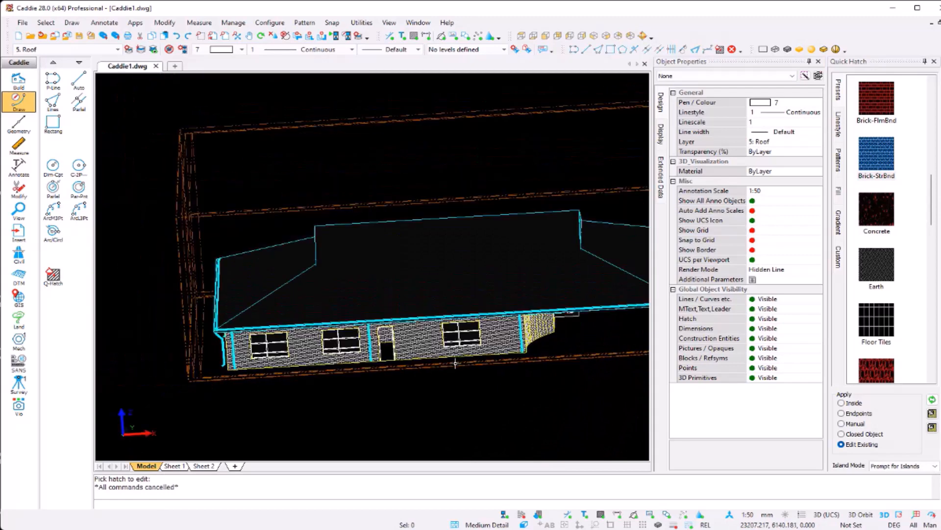
Return to the top view and regenerate all sections from the upper long-side elevation to bring the wall hatching into the elevations
{"action": "key", "text": "t"}
{"action": "middle_click_drag", "start_coordinate": [370, 292], "coordinate": [499, 329]}
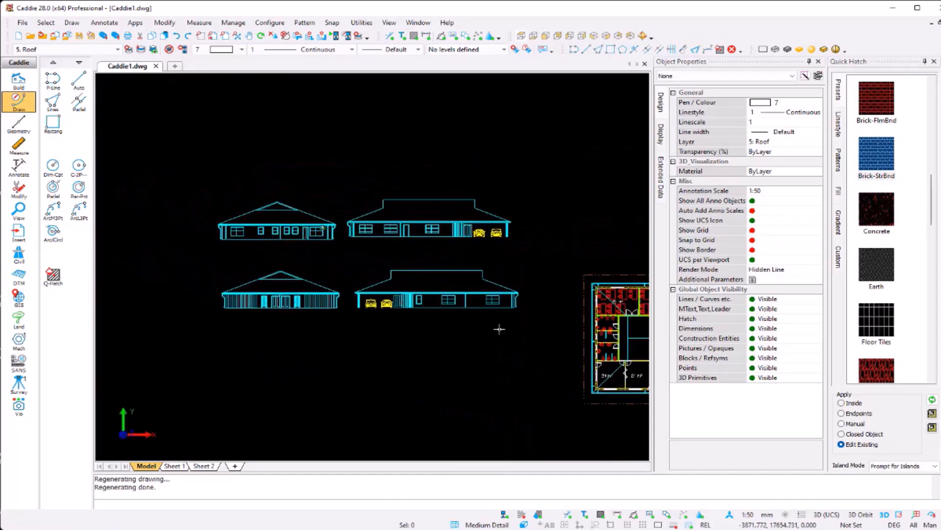
{"action": "left_click", "coordinate": [390, 227]}
{"action": "right_click", "coordinate": [391, 227]}
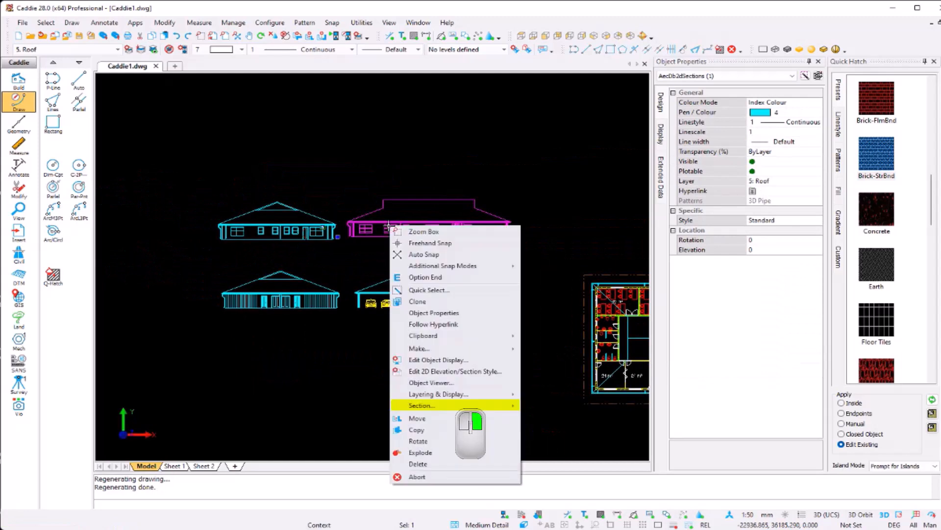
{"action": "mouse_move", "coordinate": [498, 409]}
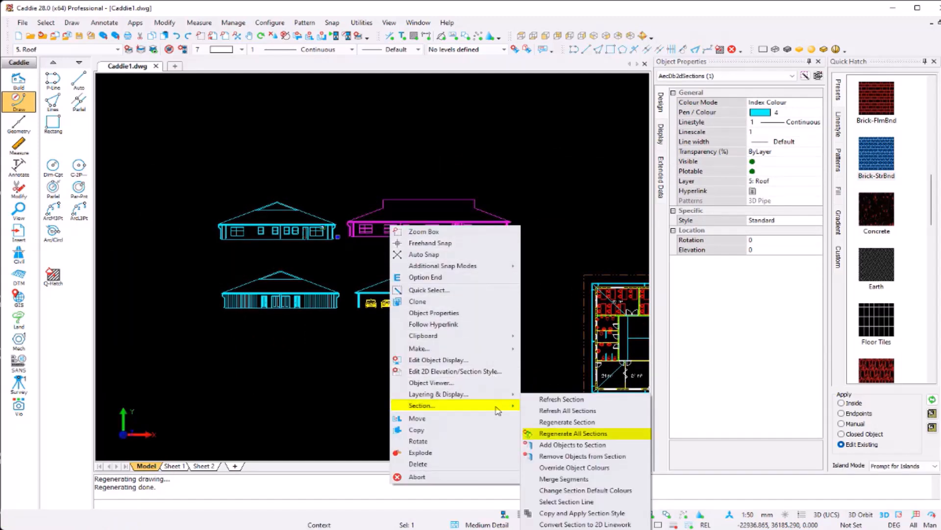
{"action": "left_click", "coordinate": [610, 434]}
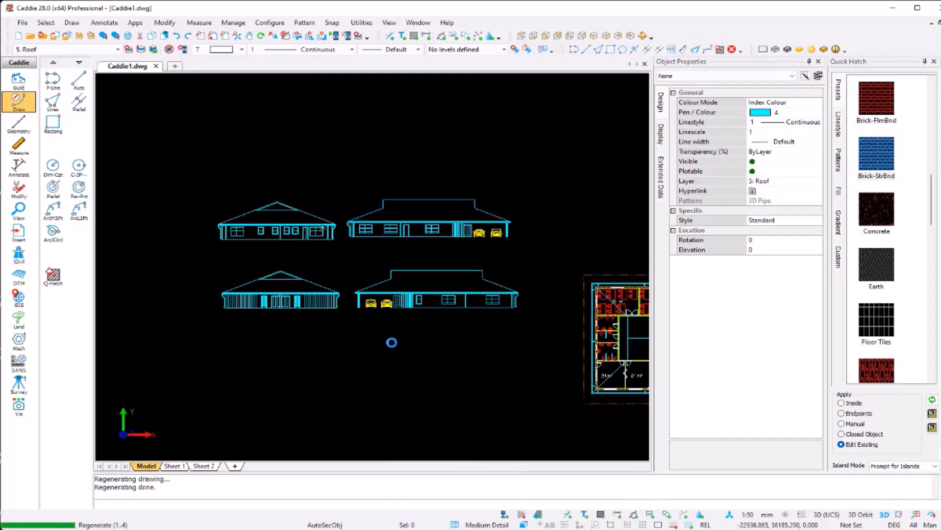
{"action": "scroll", "coordinate": [343, 254], "scroll_direction": "up", "scroll_amount": 3}
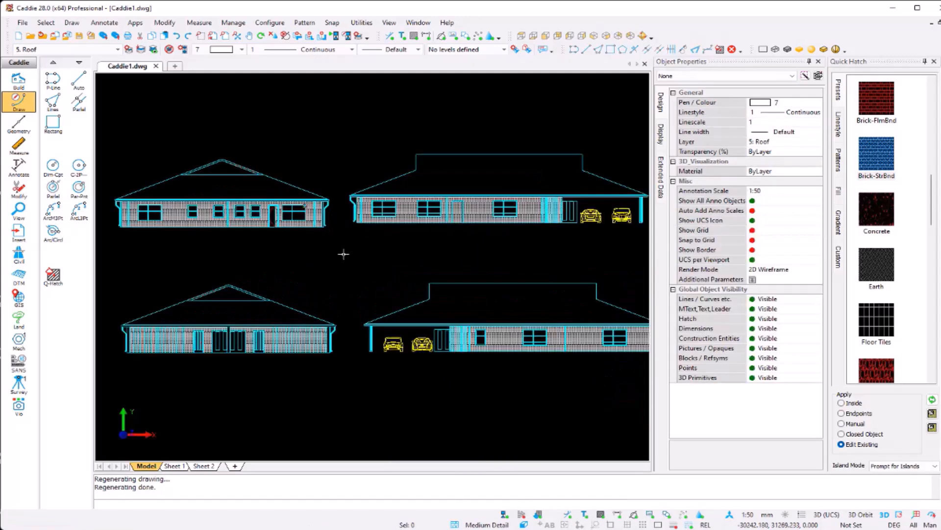
{"action": "scroll", "coordinate": [431, 264], "scroll_direction": "down", "scroll_amount": 3}
{"action": "middle_click_drag", "start_coordinate": [437, 275], "coordinate": [368, 258]}
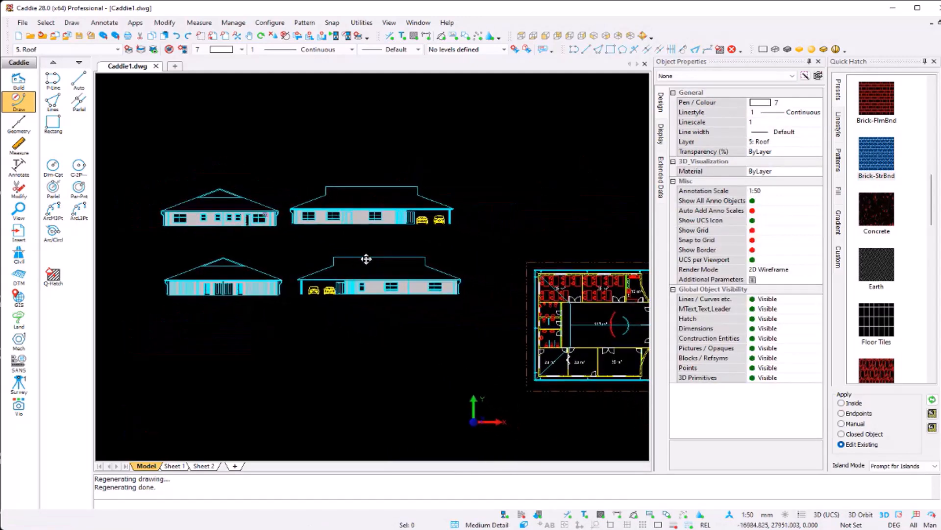
{"action": "scroll", "coordinate": [382, 271], "scroll_direction": "down", "scroll_amount": 2}
{"action": "scroll", "coordinate": [393, 273], "scroll_direction": "up", "scroll_amount": 2}
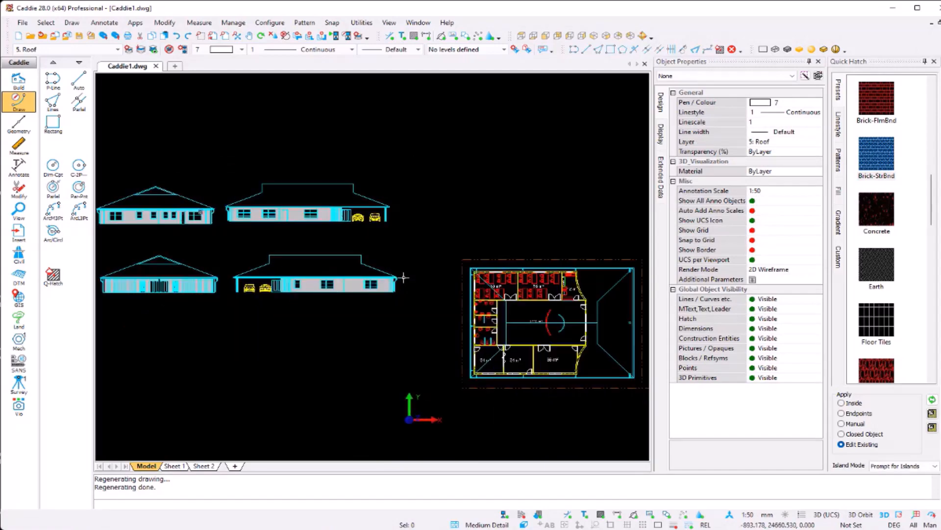